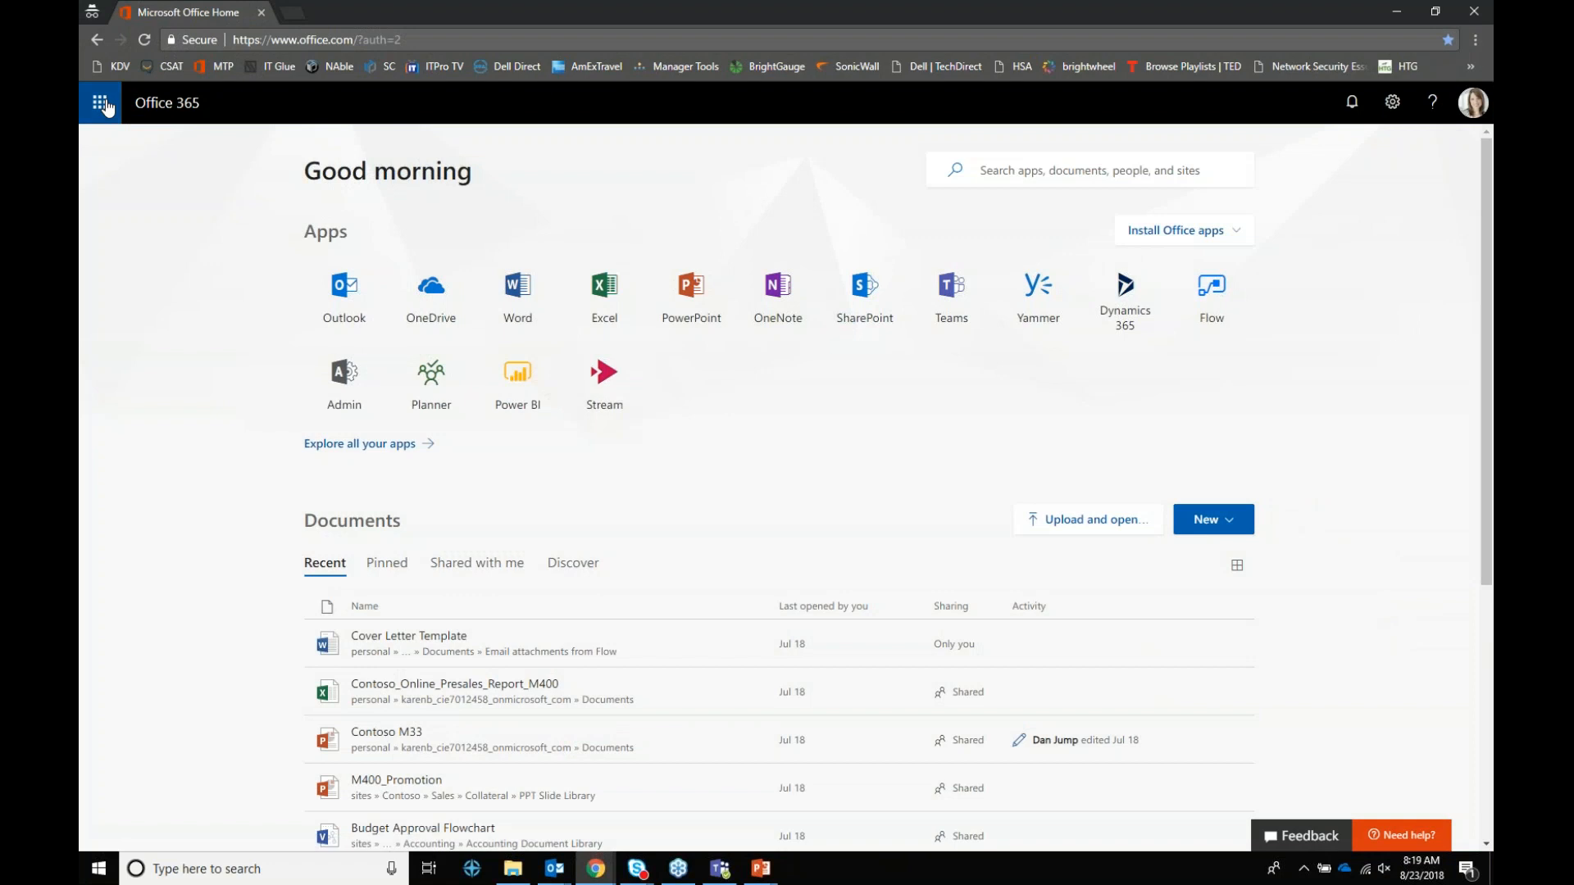
# Step: Browse the full All apps list in the Office 365 app launcher
pyautogui.click(107, 106)
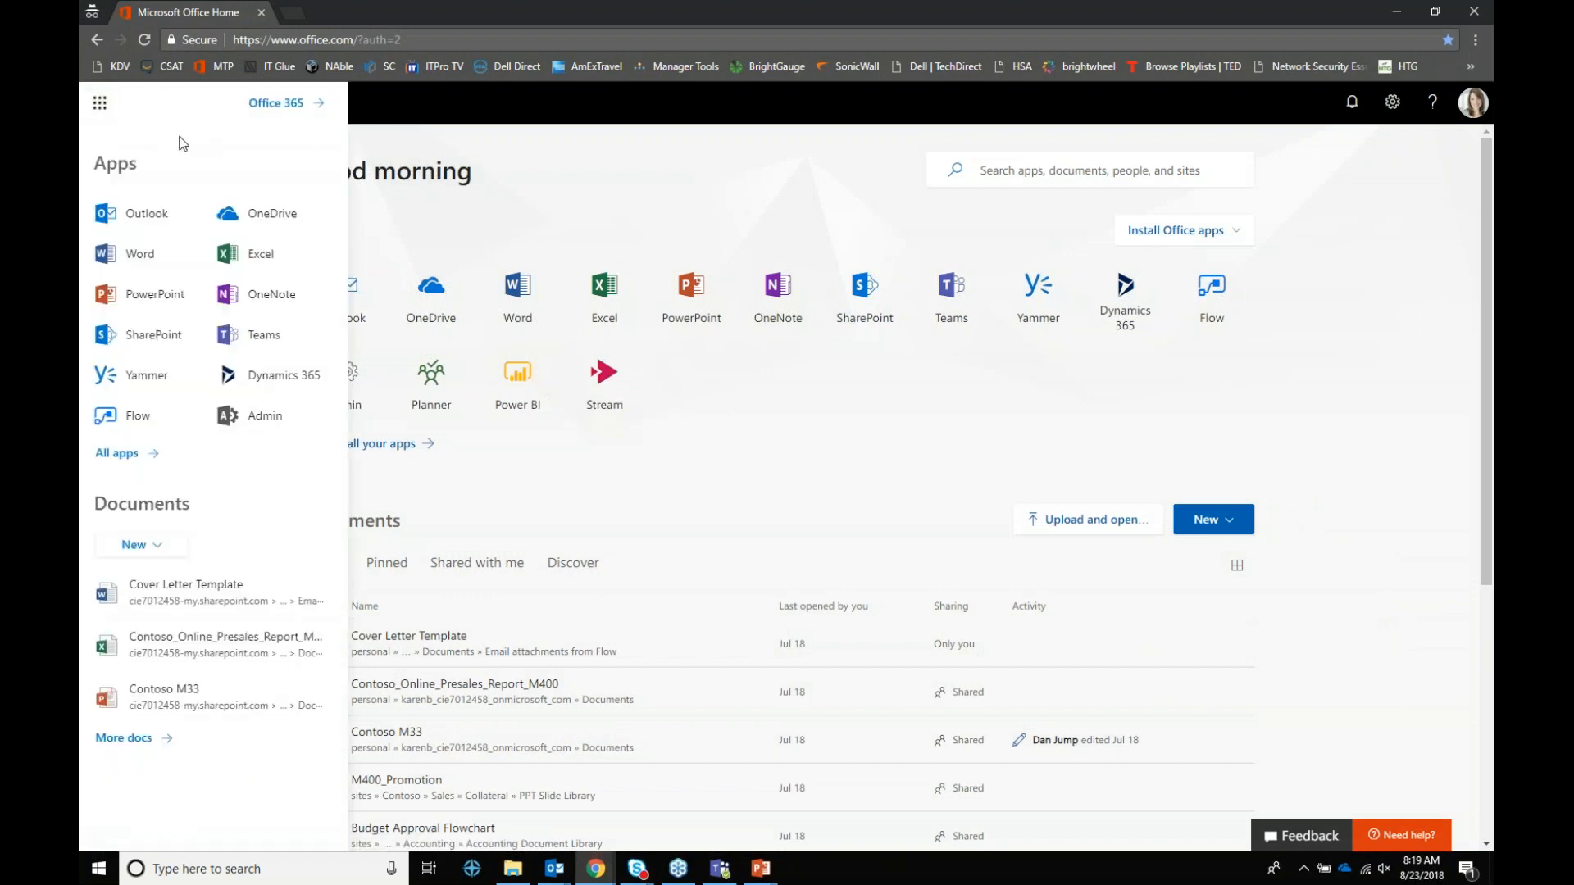
pyautogui.click(100, 453)
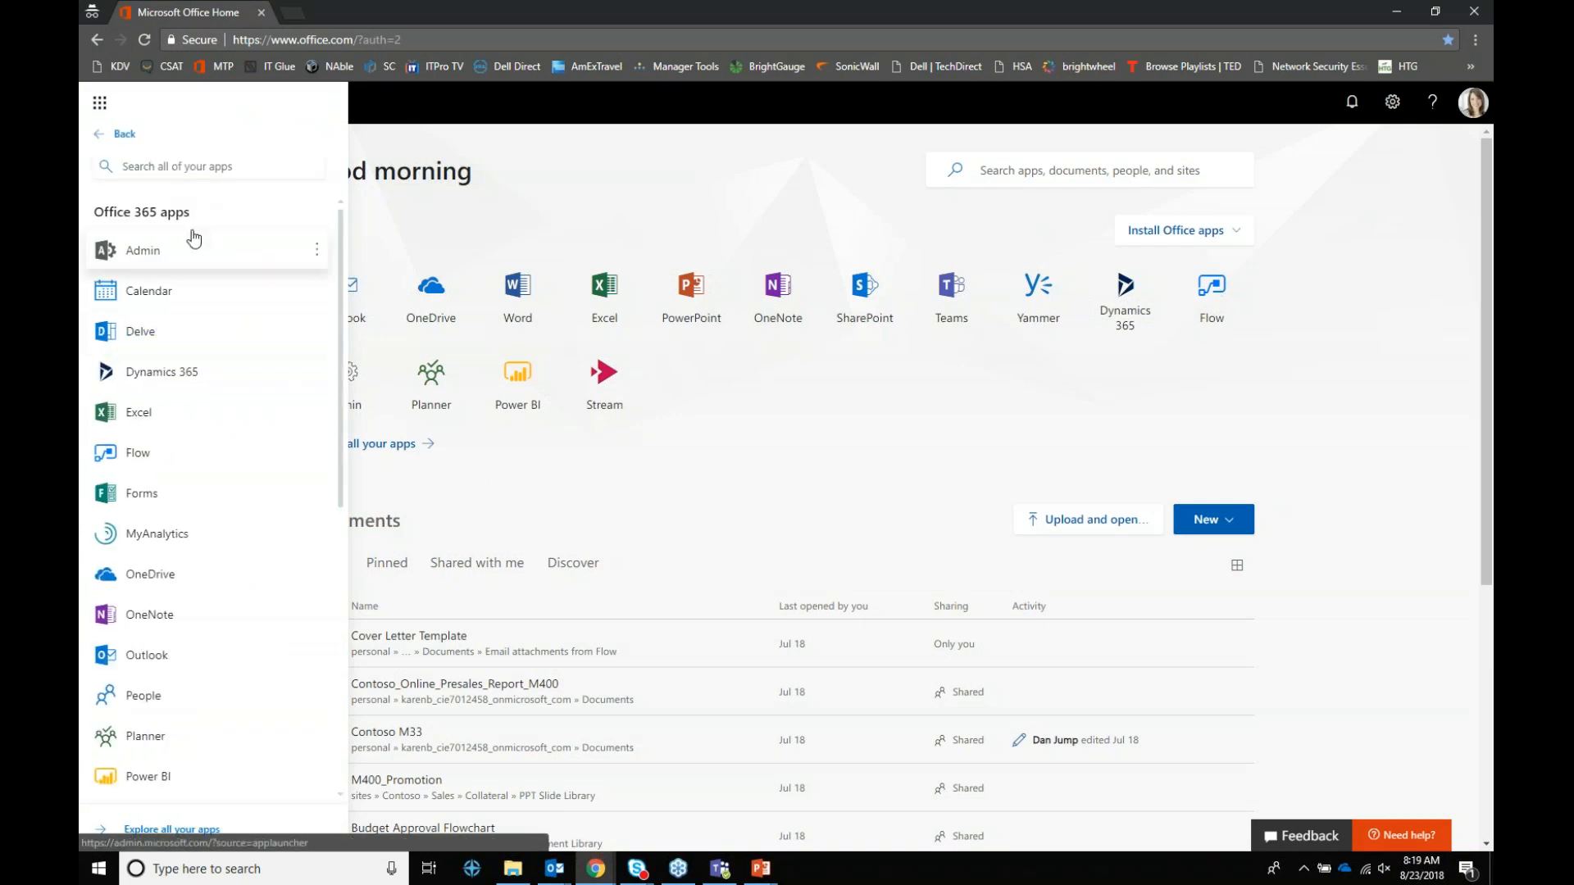
pyautogui.scroll(-2, 193, 328)
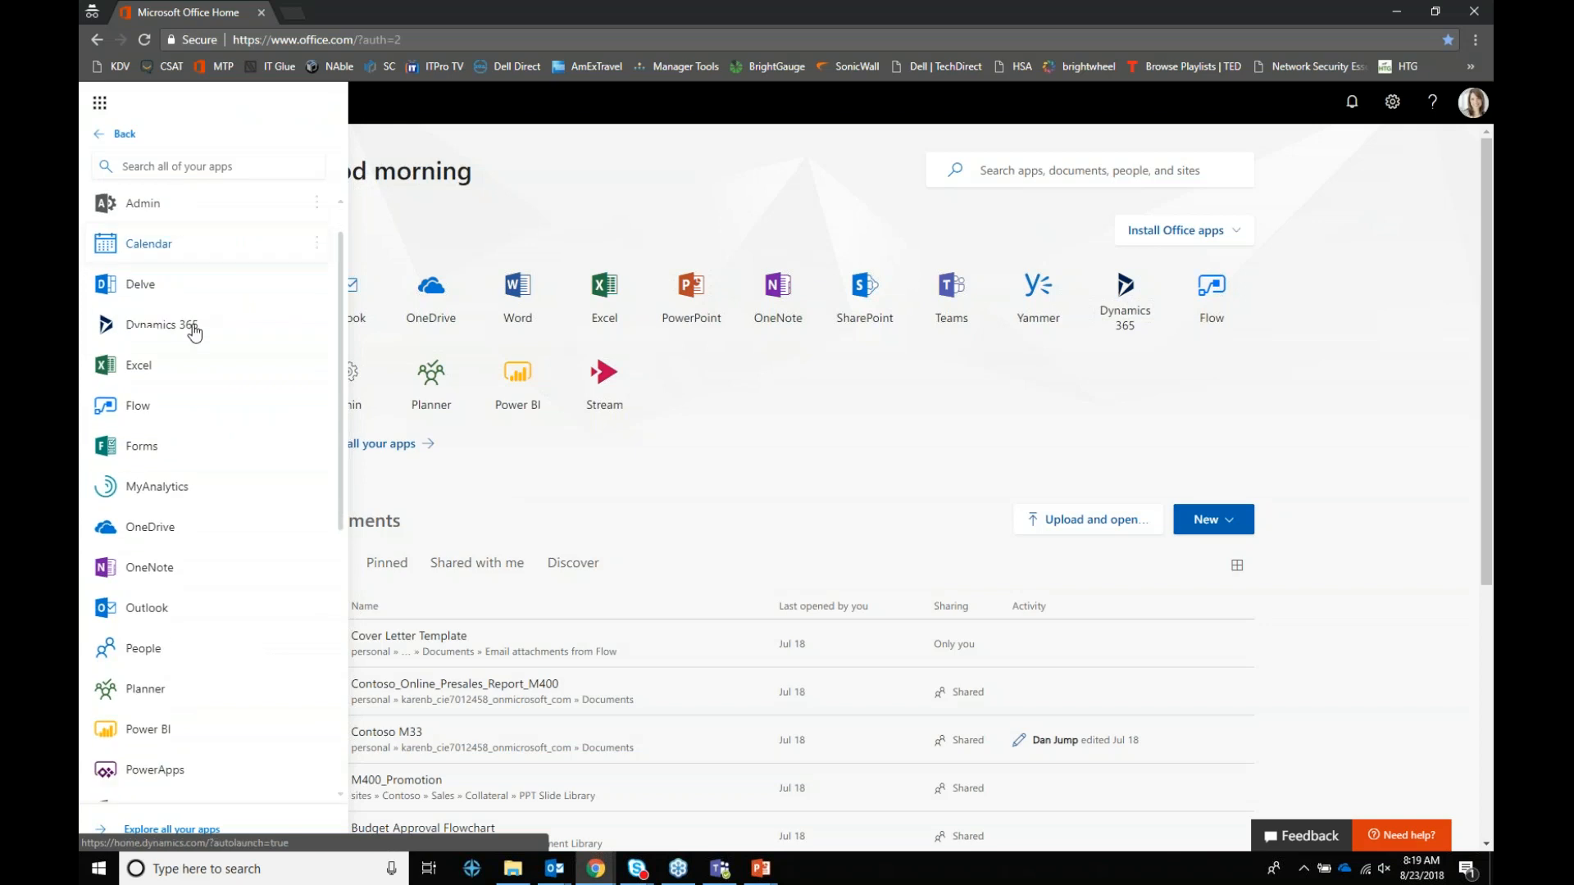
pyautogui.scroll(-5, 195, 397)
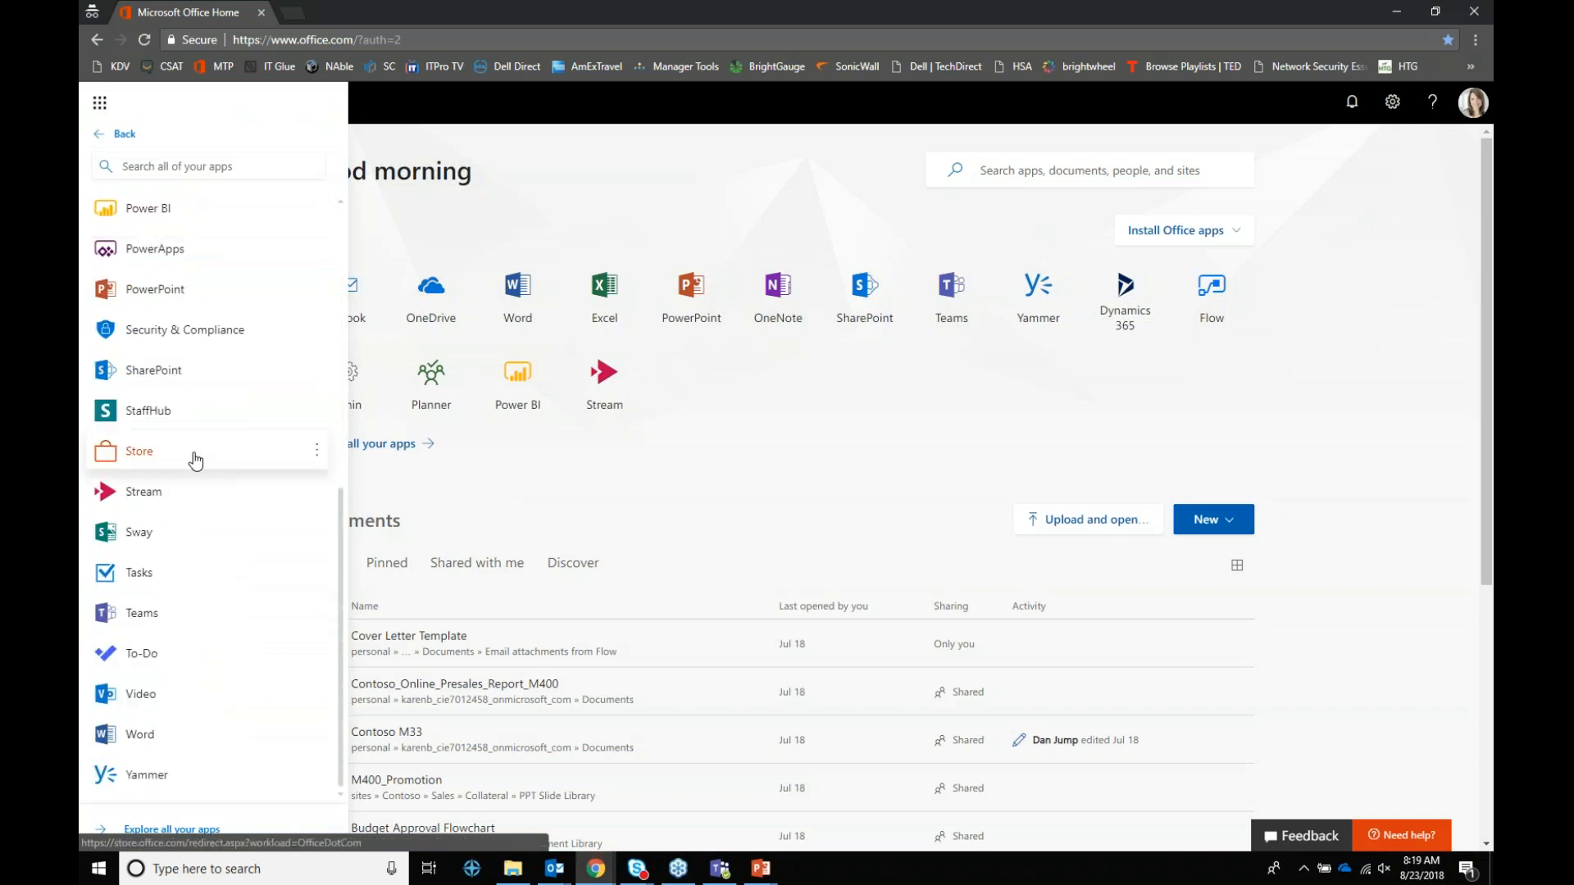
pyautogui.scroll(7, 141, 754)
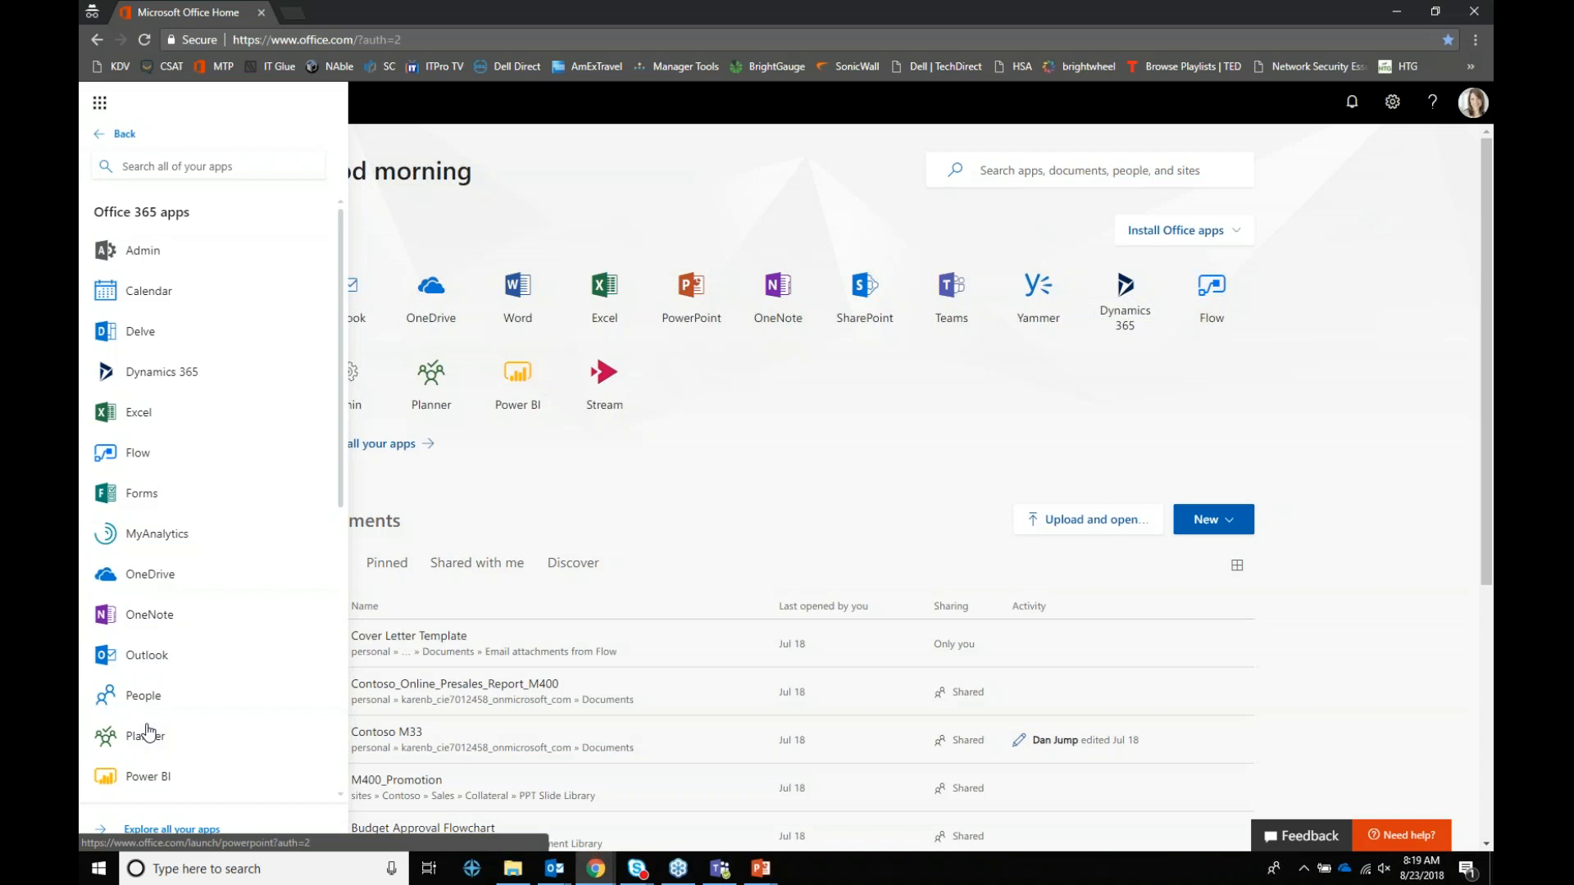
# Step: Close the app launcher and bring the PowerPoint slide show back to the front
pyautogui.click(823, 410)
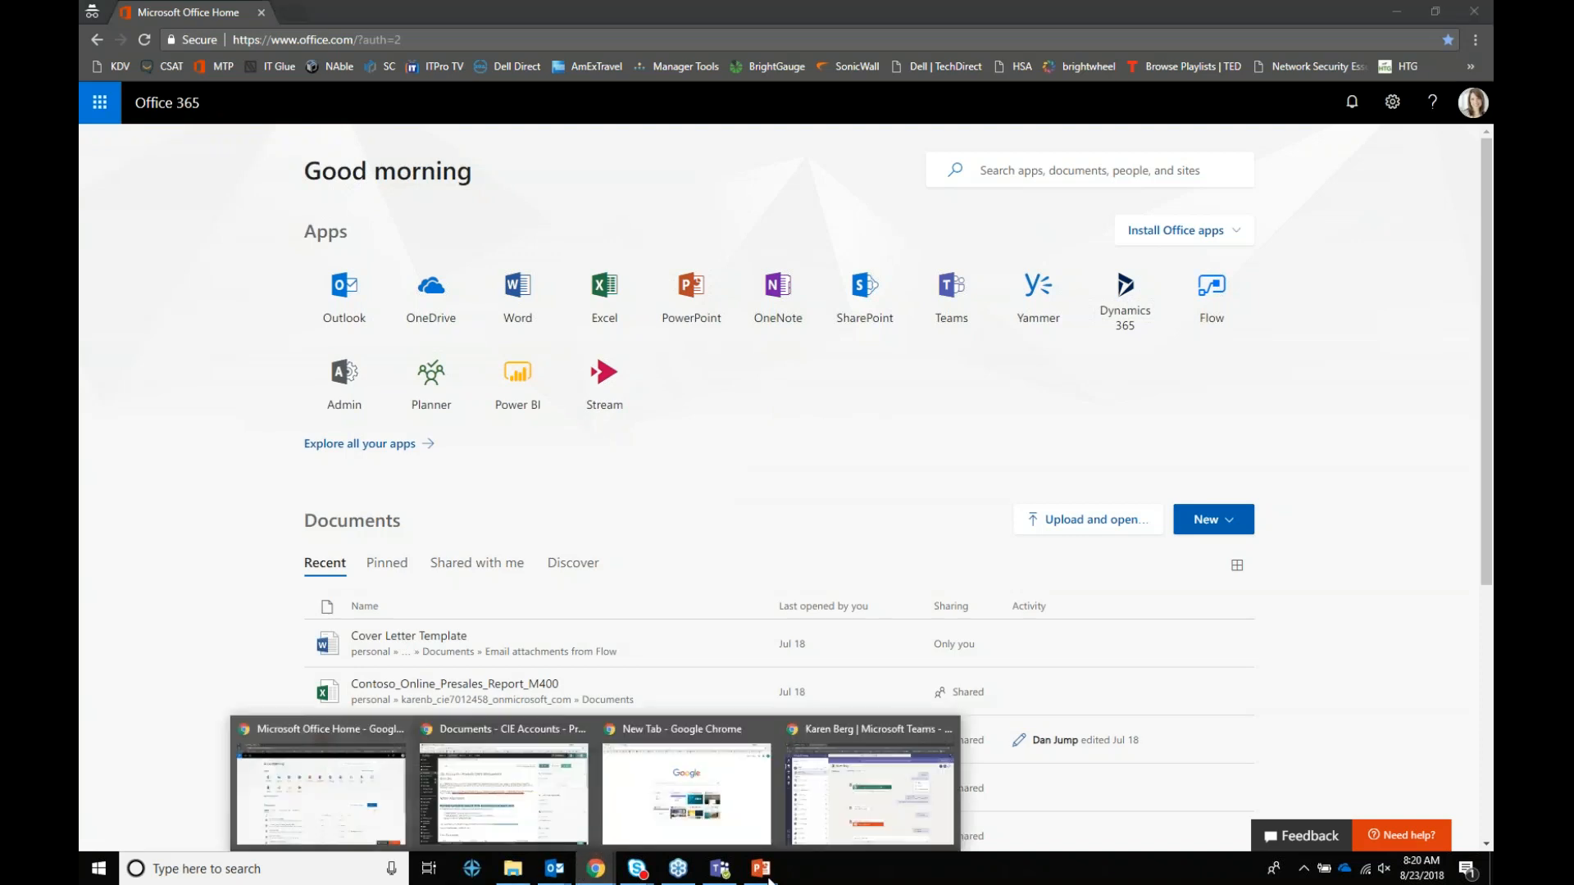
pyautogui.moveTo(760, 869)
pyautogui.click(703, 842)
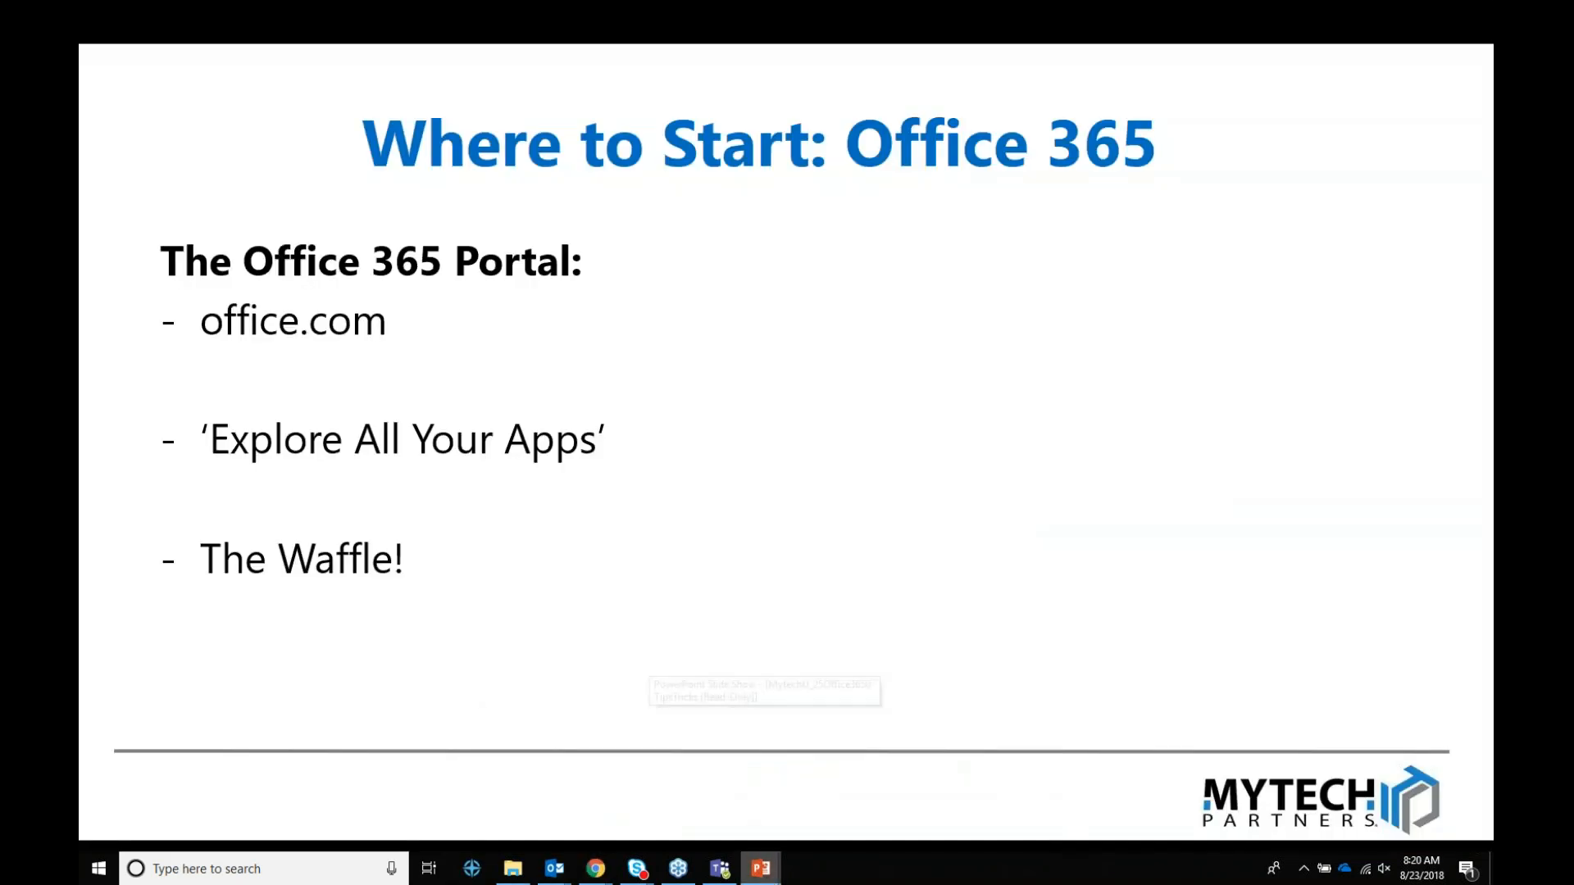
# Step: Advance the slide show to the Microsoft OneDrive tips list, then end the show
pyautogui.press('Right')
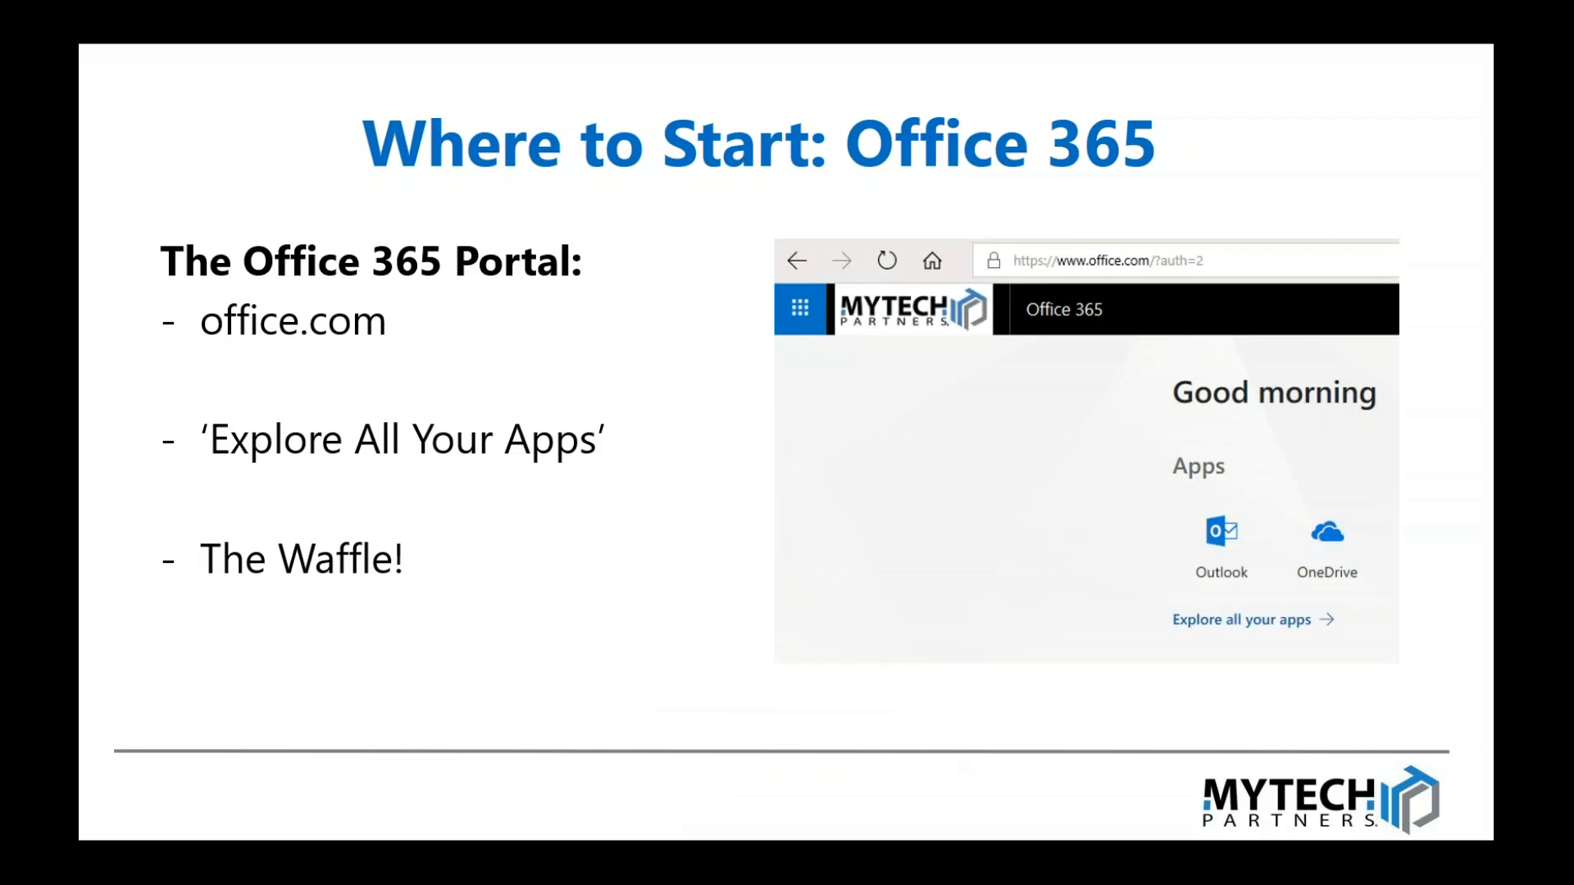
pyautogui.press('Right')
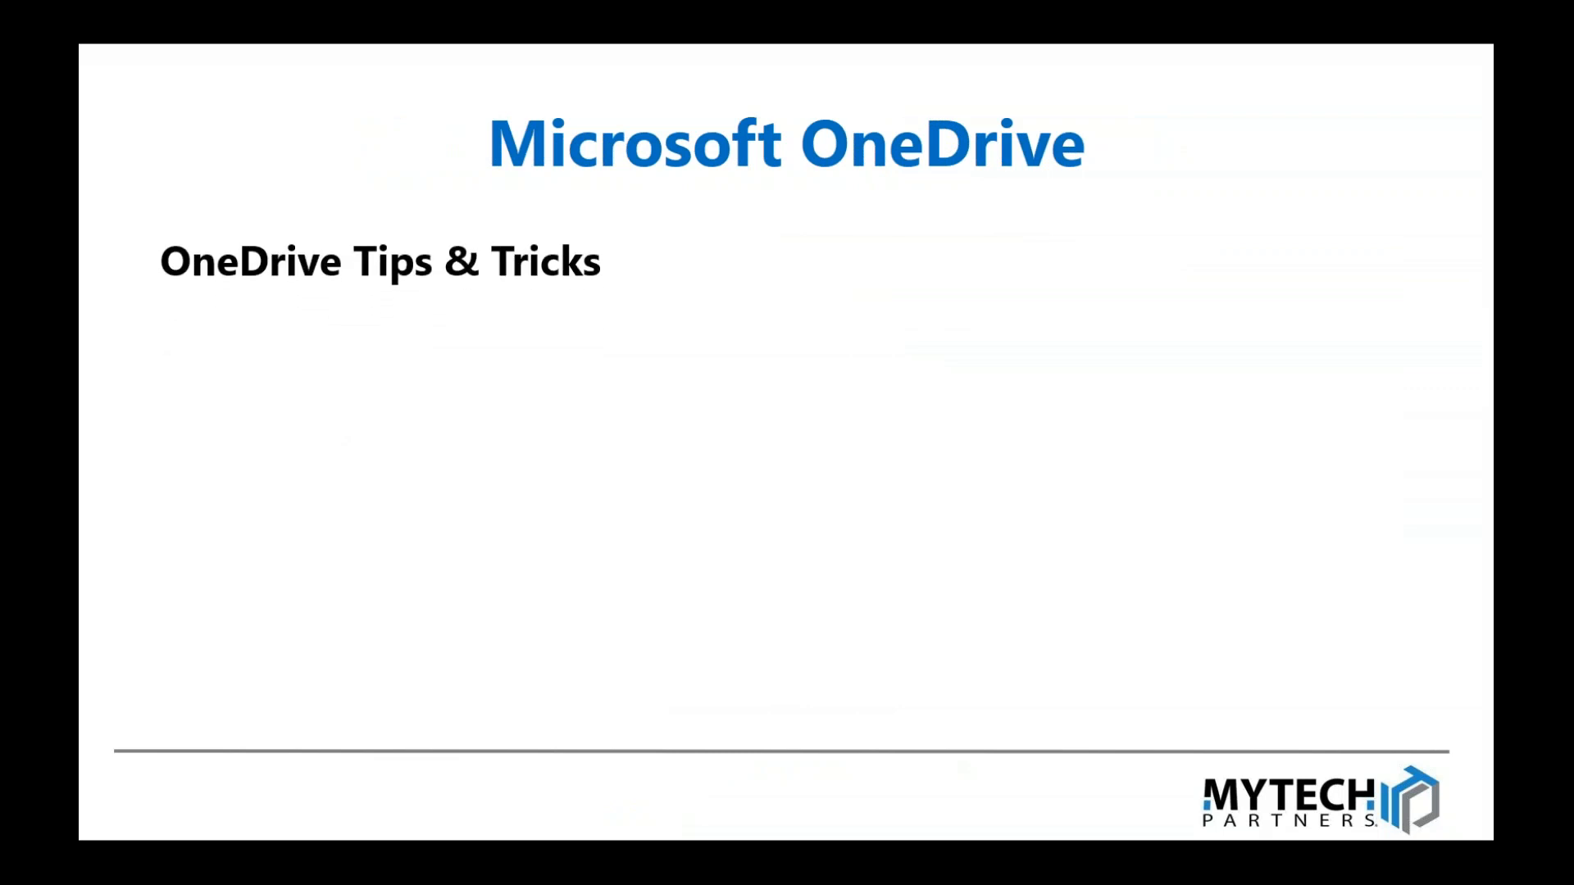
pyautogui.press('Right')
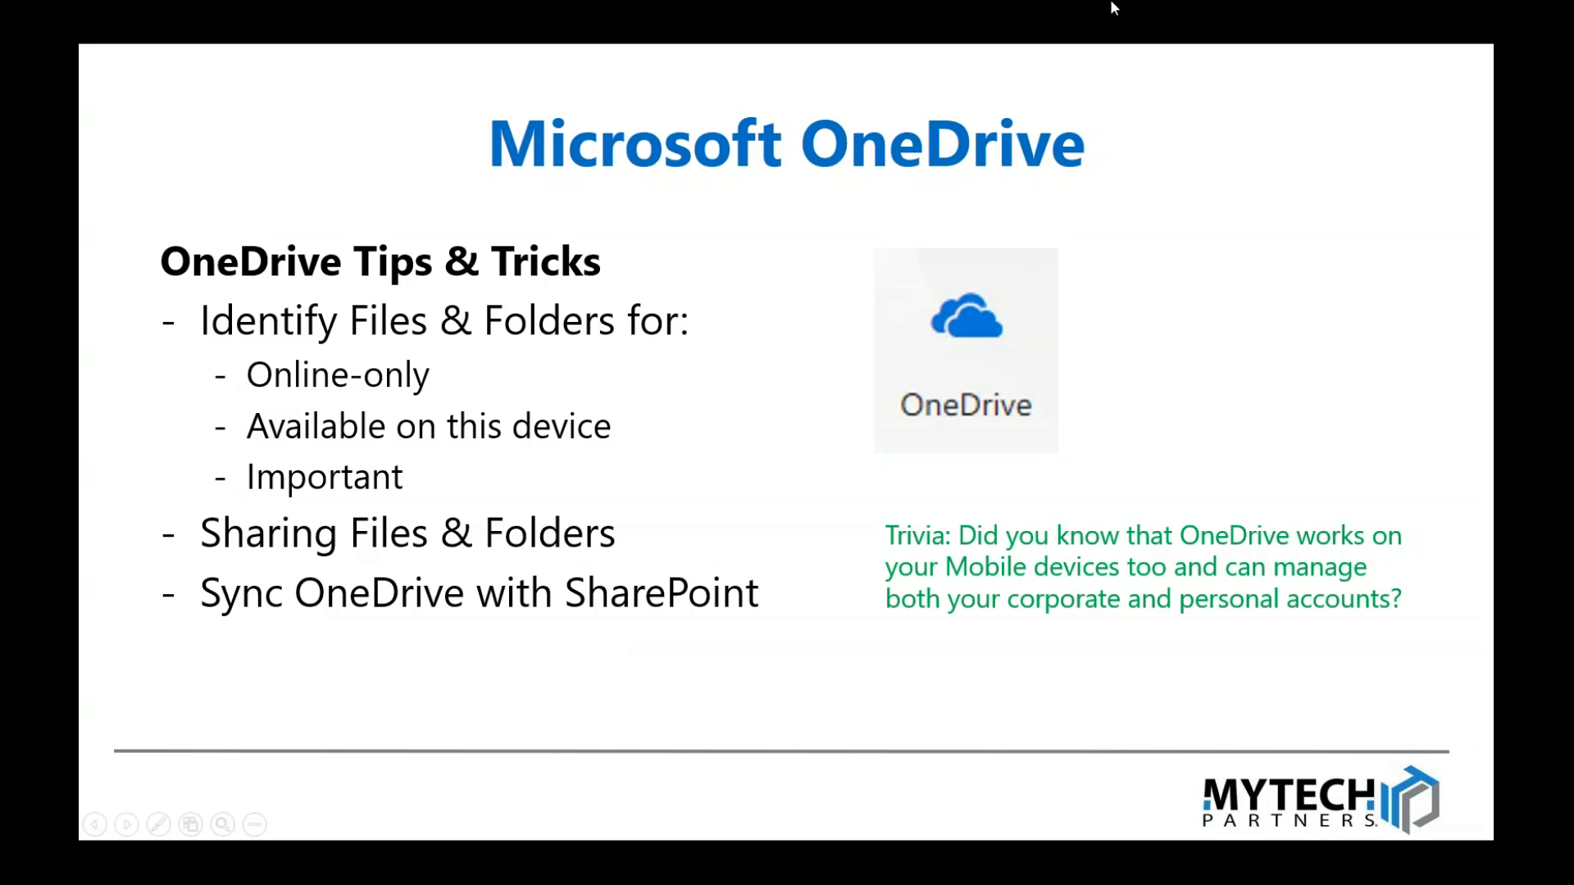
pyautogui.press('Escape')
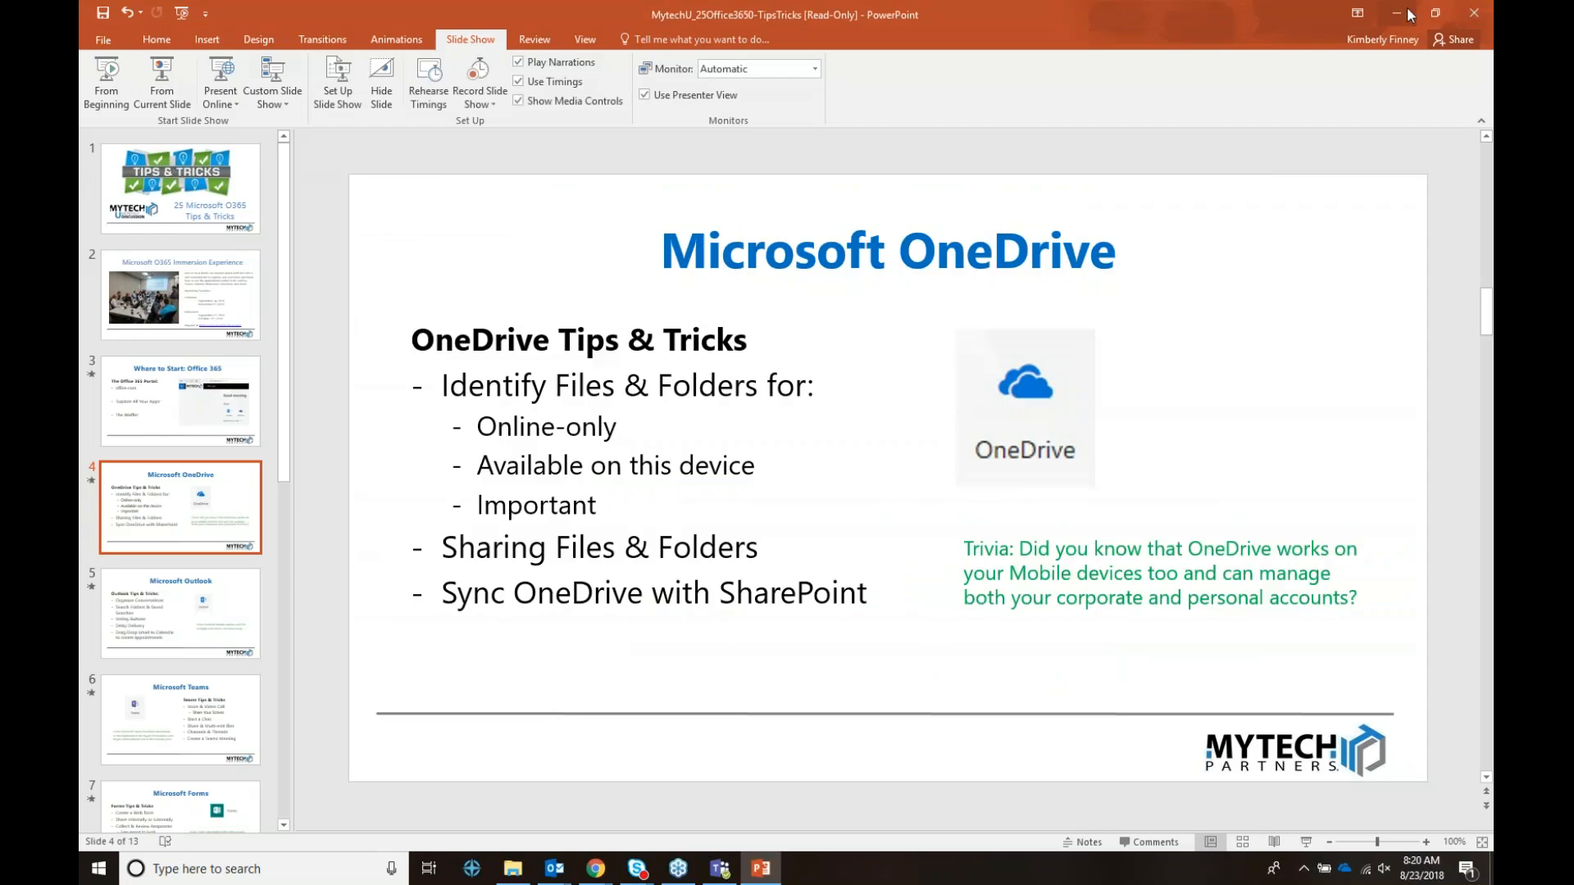
# Step: Minimize PowerPoint, open the OneDrive folder in File Explorer, and check its sync status
pyautogui.click(1394, 15)
pyautogui.click(509, 874)
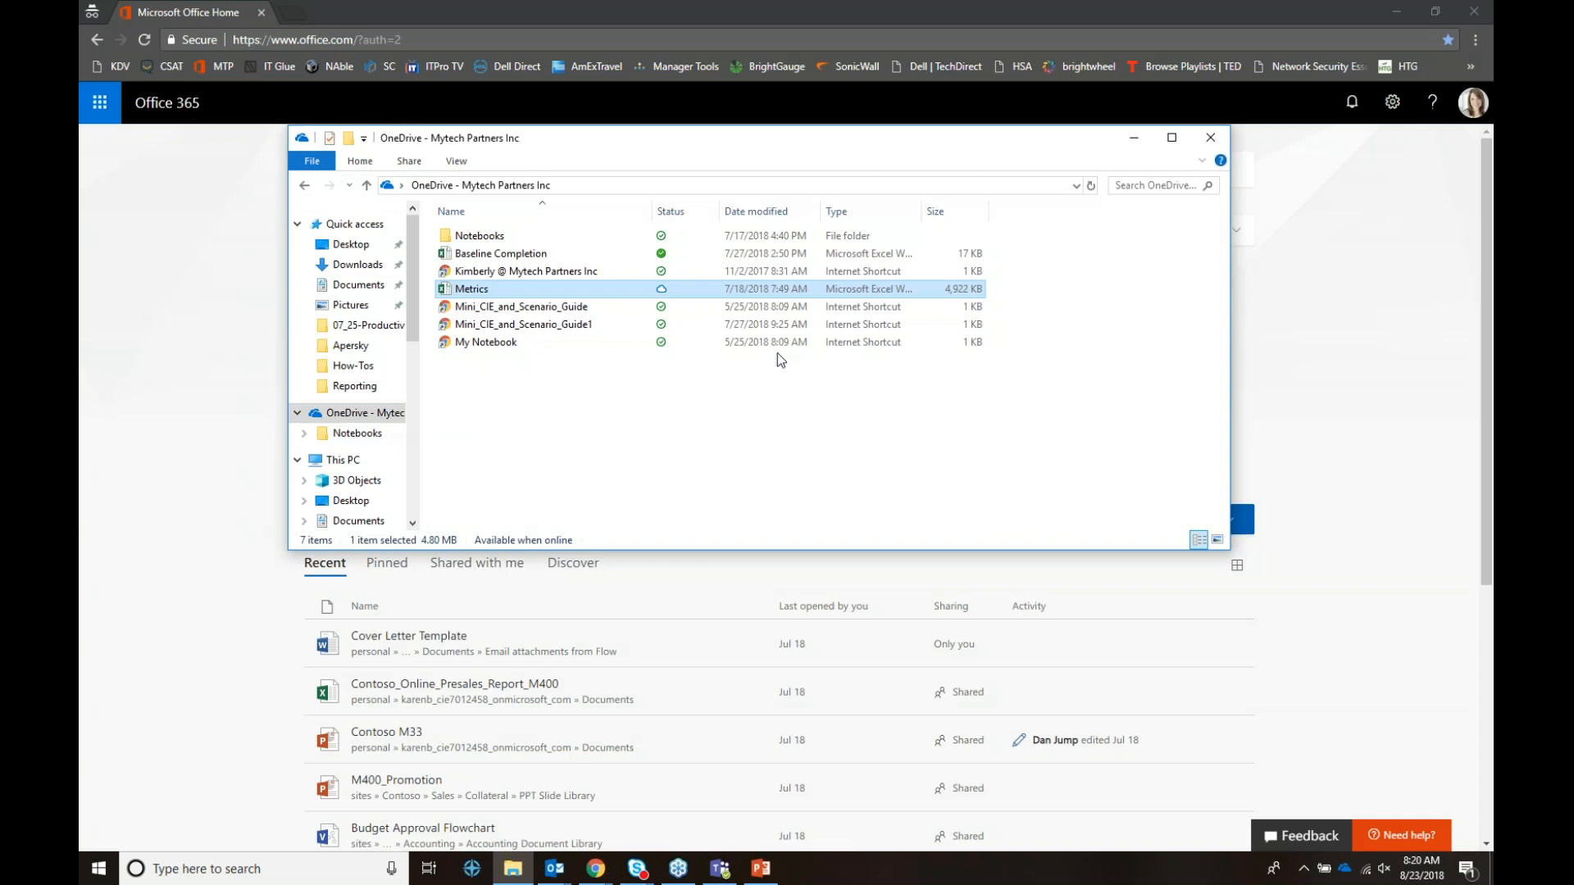
pyautogui.click(1346, 876)
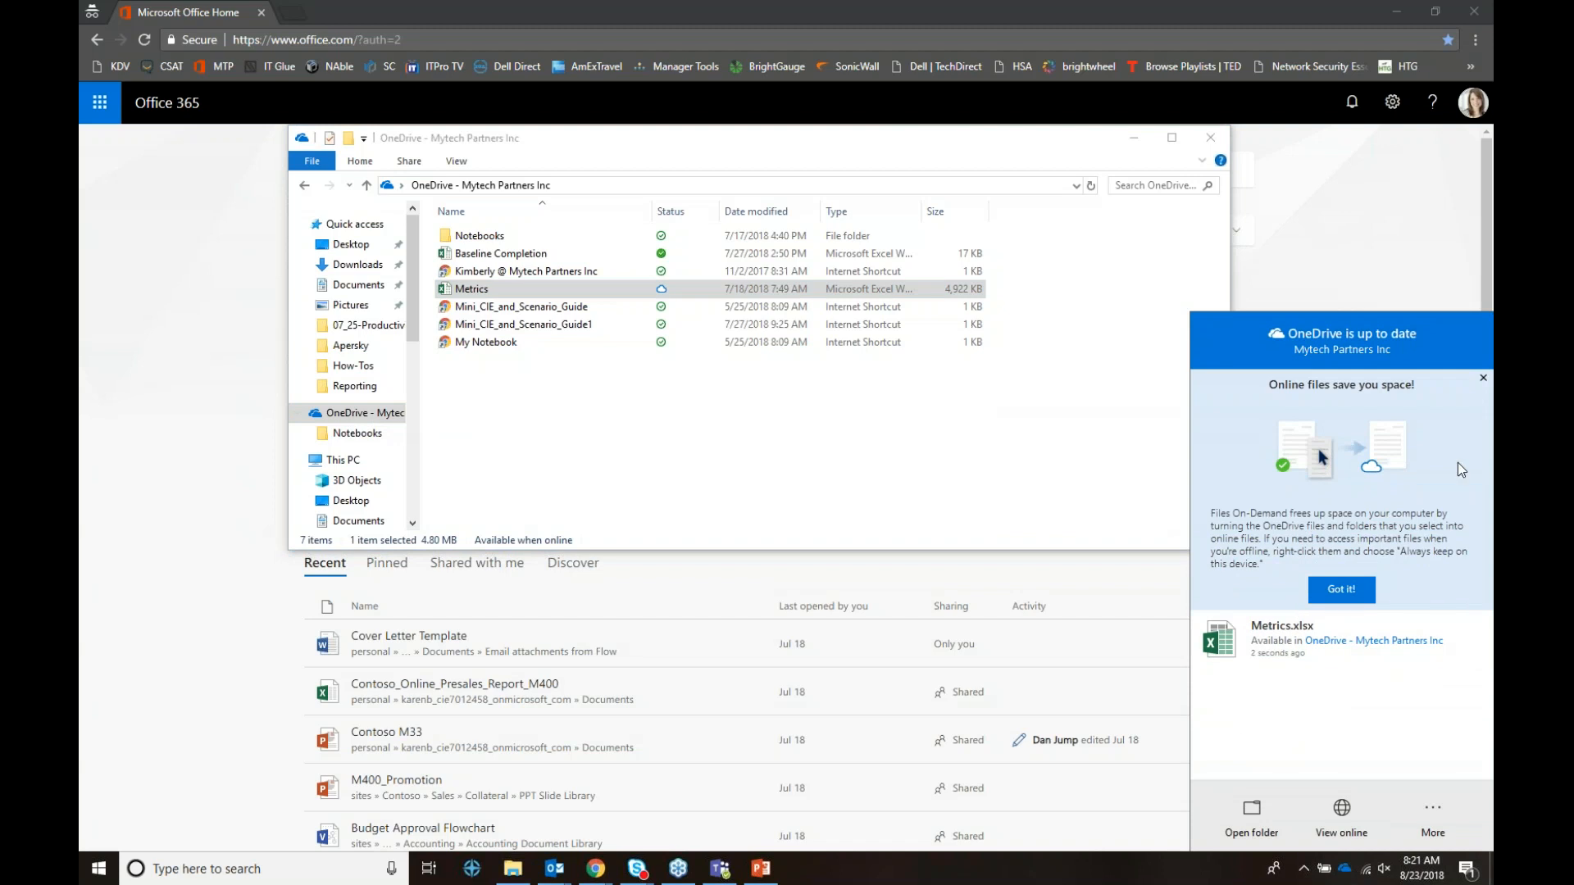
# Step: Set Metrics in the OneDrive folder to Always keep on this device
pyautogui.click(711, 393)
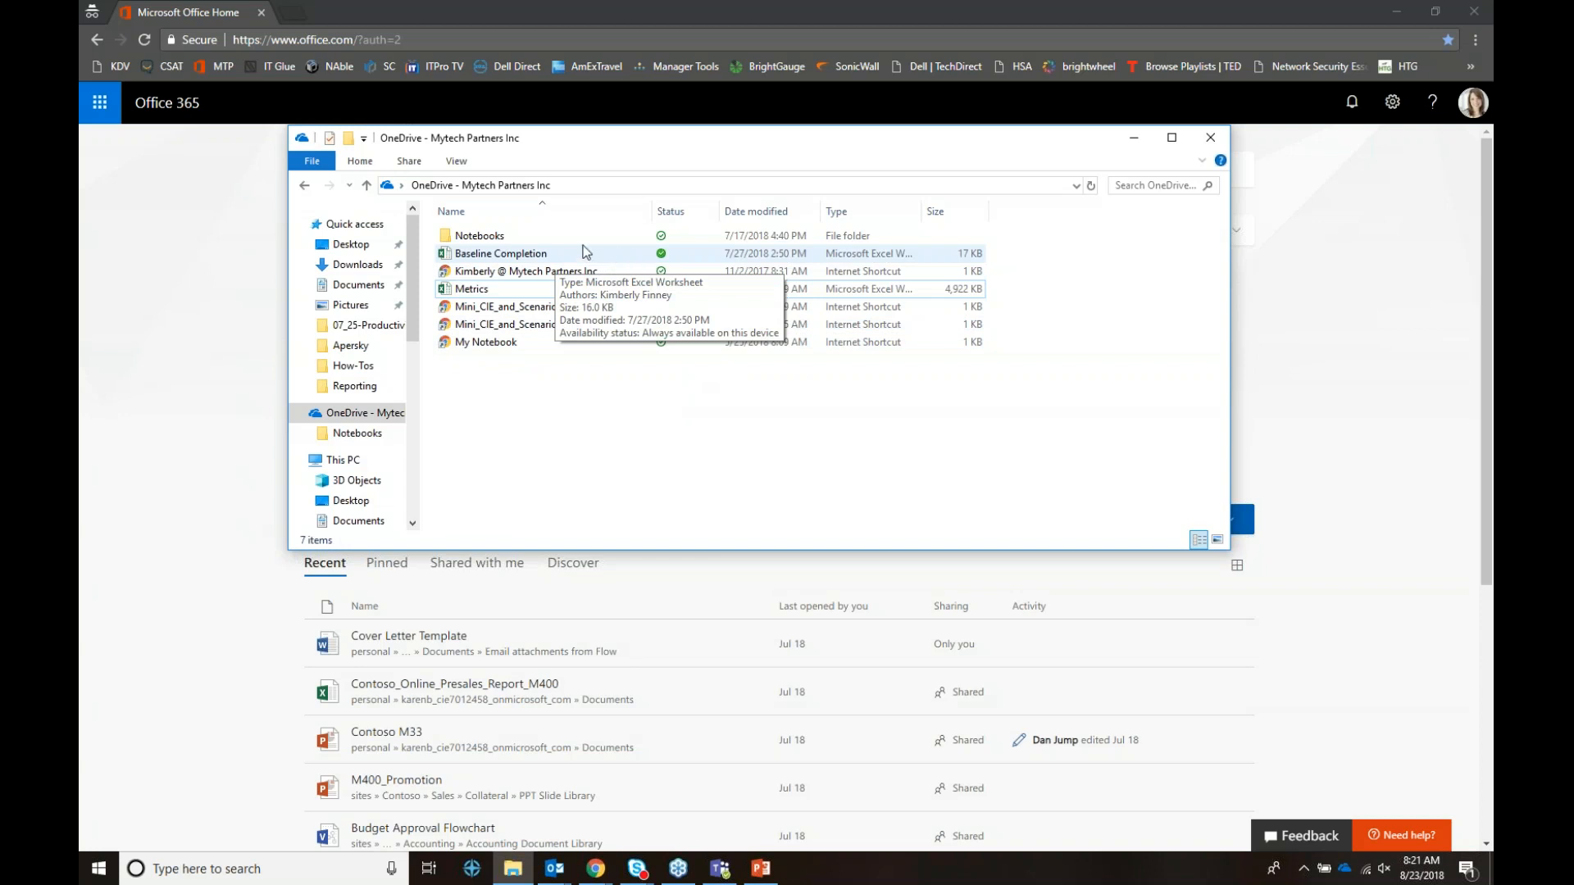
pyautogui.rightClick(557, 255)
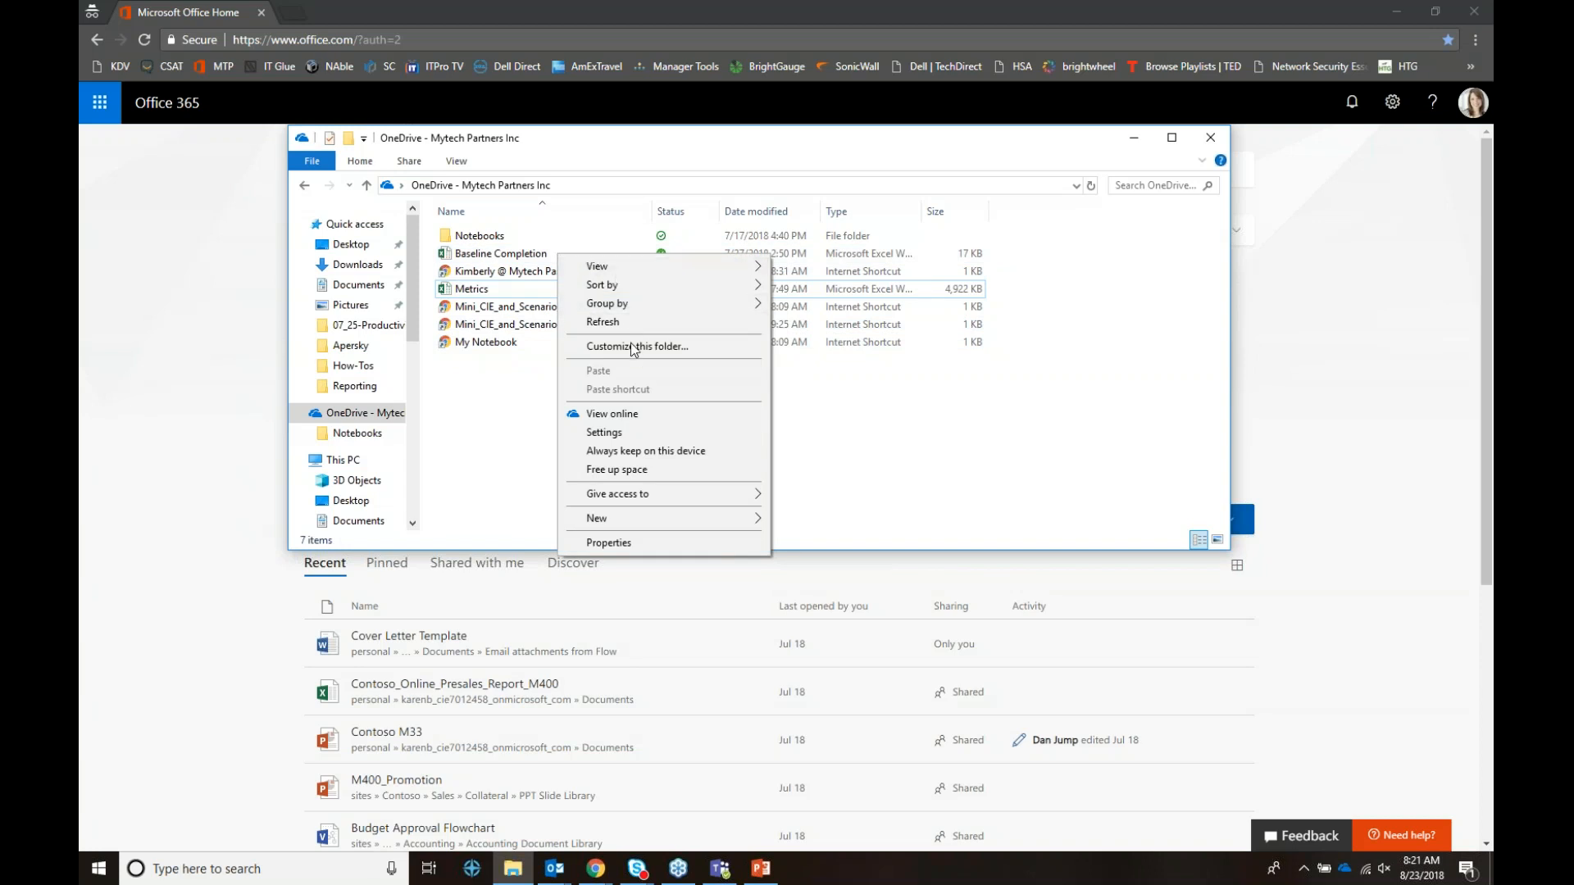
pyautogui.click(638, 452)
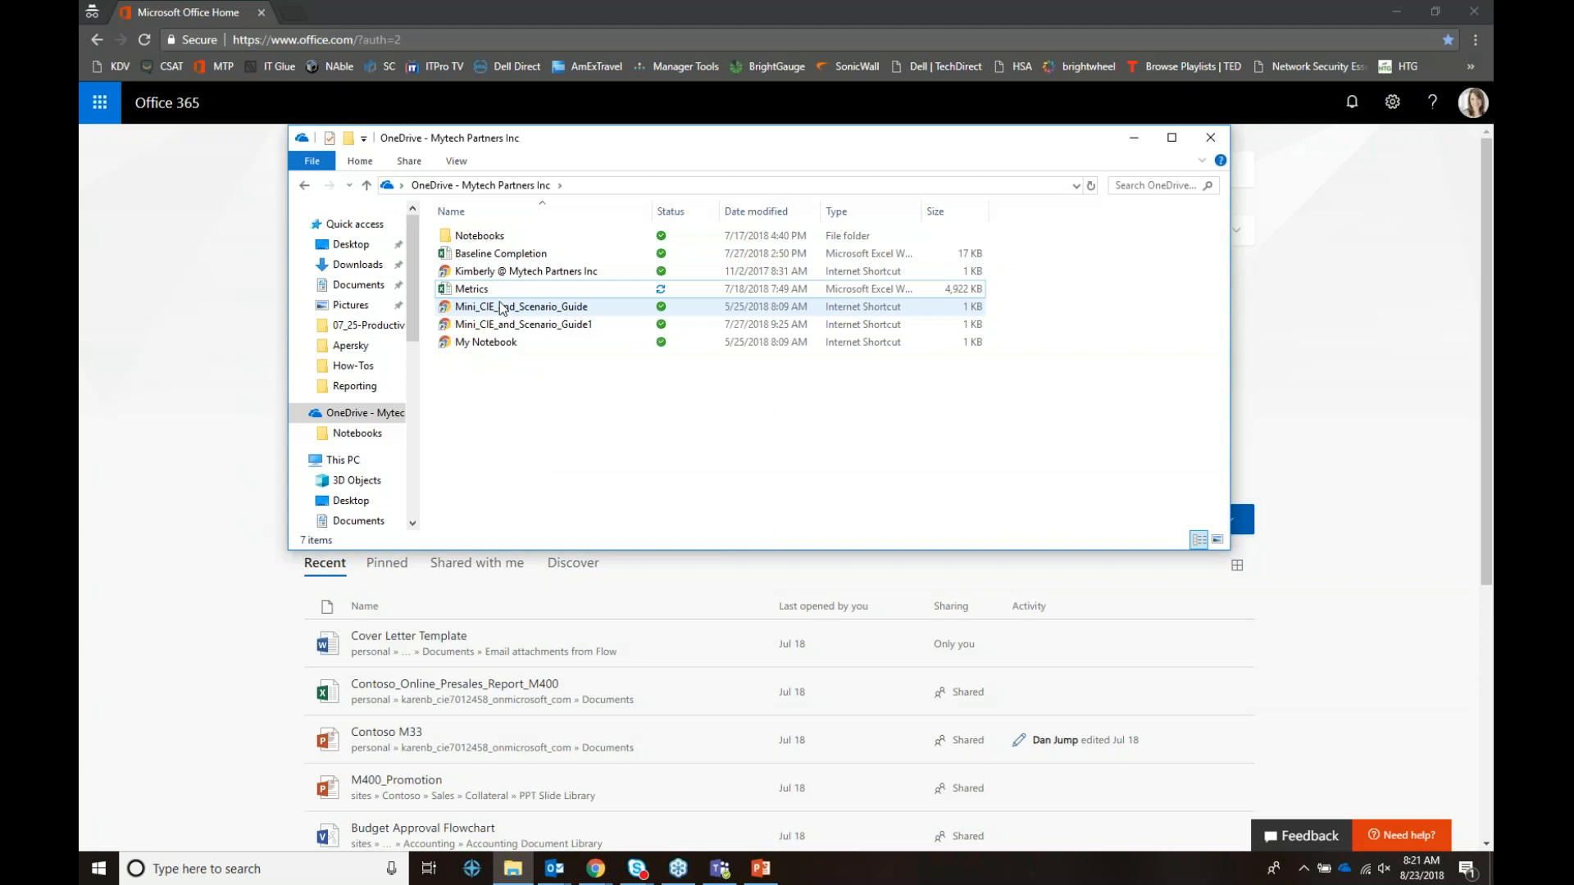
# Step: Free up space so Baseline Completion becomes online-only, then select the Metrics workbook
pyautogui.click(492, 261)
pyautogui.rightClick(492, 261)
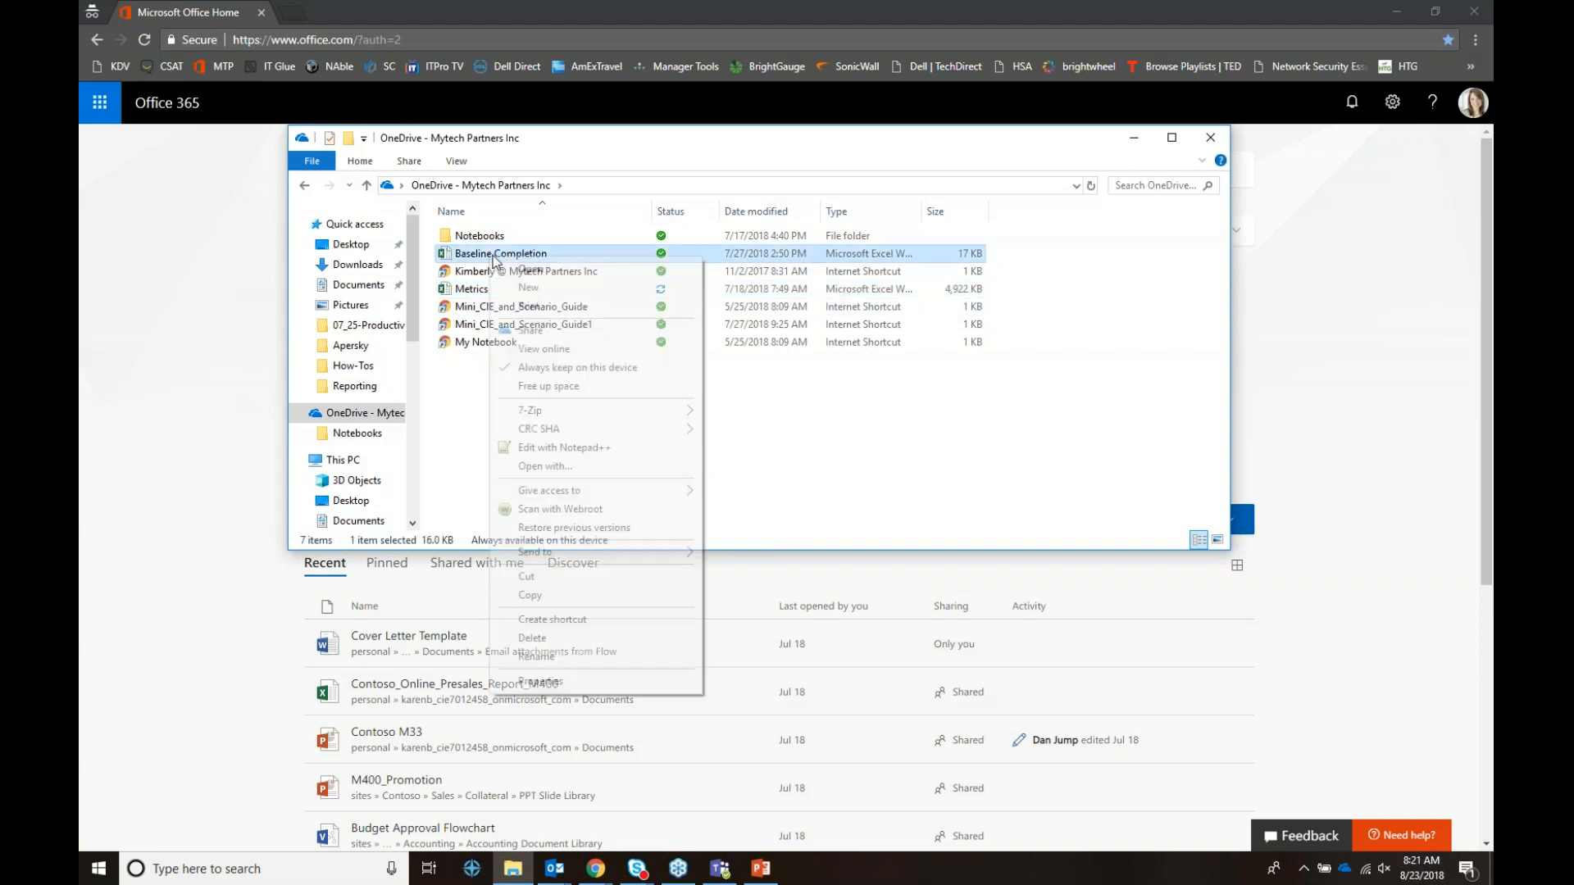
pyautogui.click(574, 386)
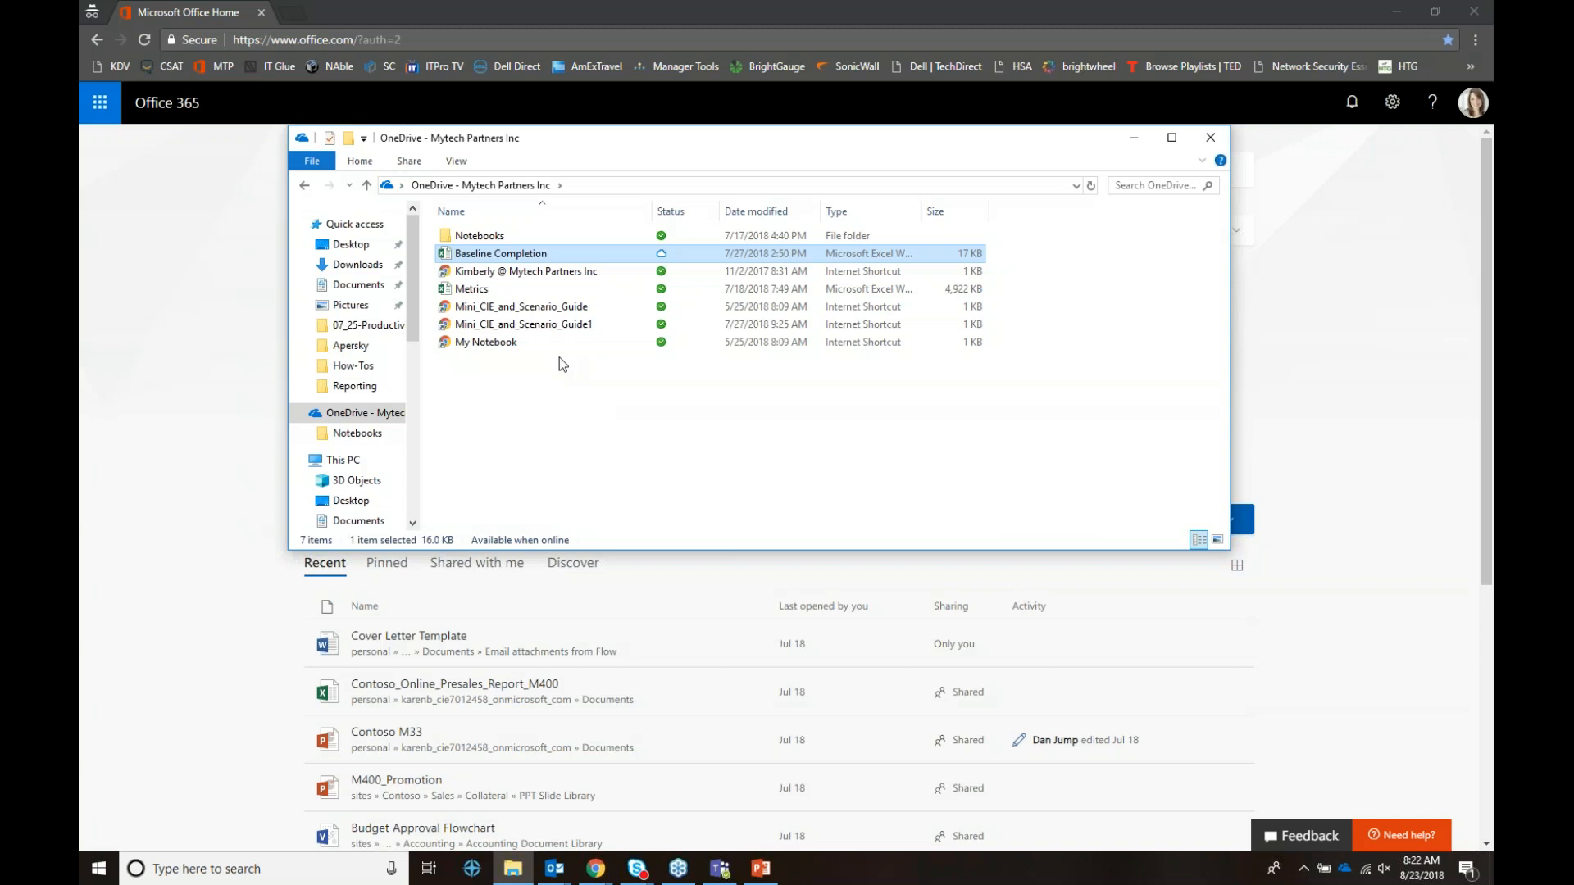
pyautogui.click(473, 290)
# Step: Share Metrics.xlsx with a Specific people link that allows editing
pyautogui.rightClick(475, 293)
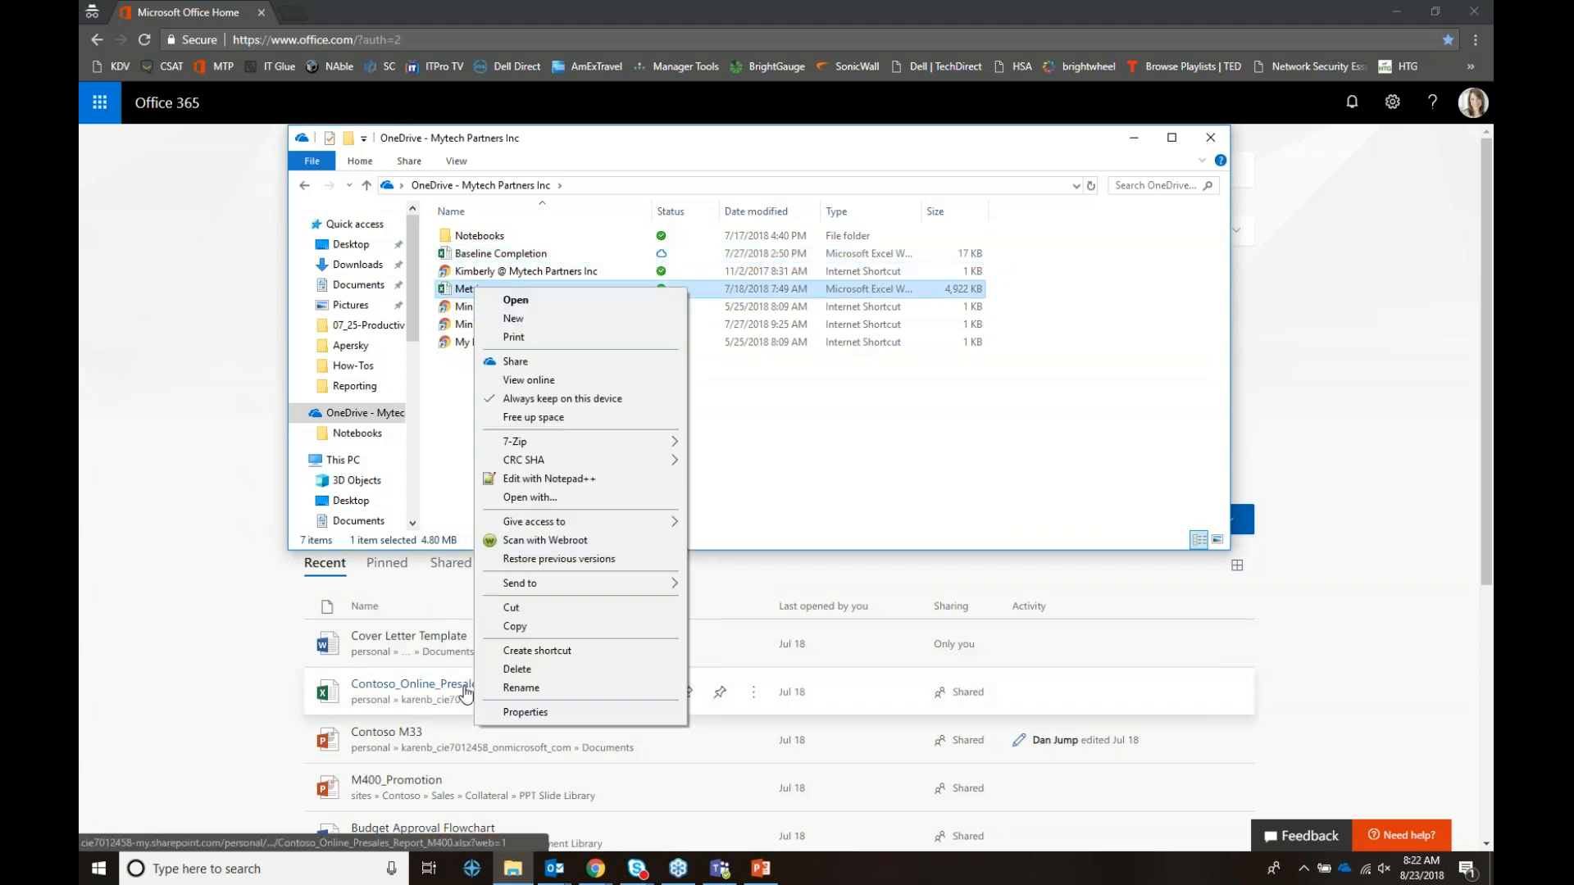
pyautogui.click(538, 367)
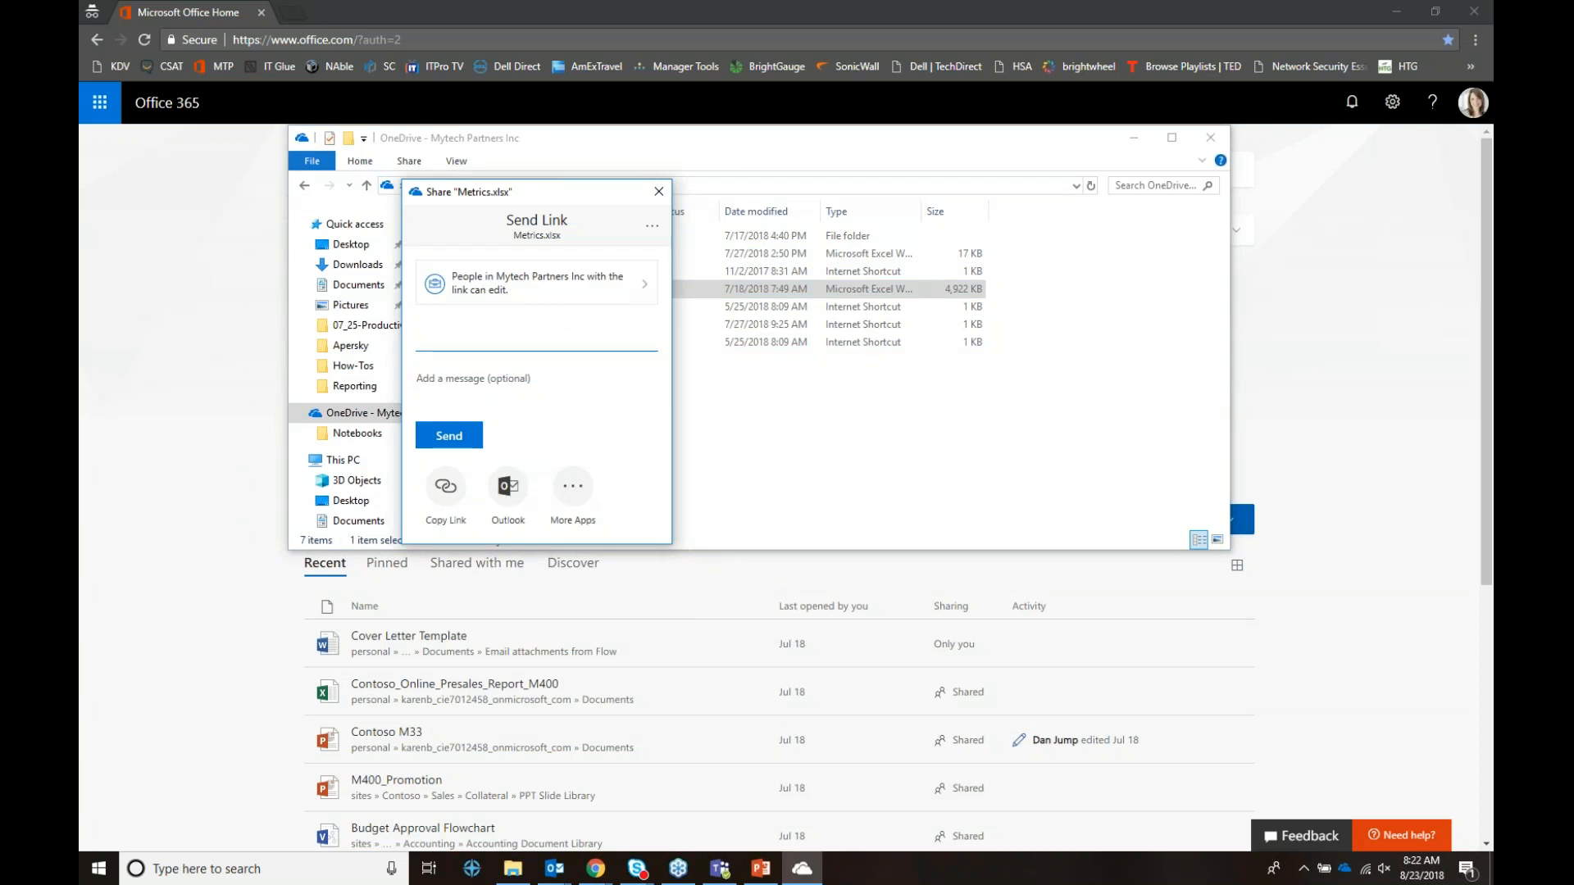
pyautogui.click(597, 294)
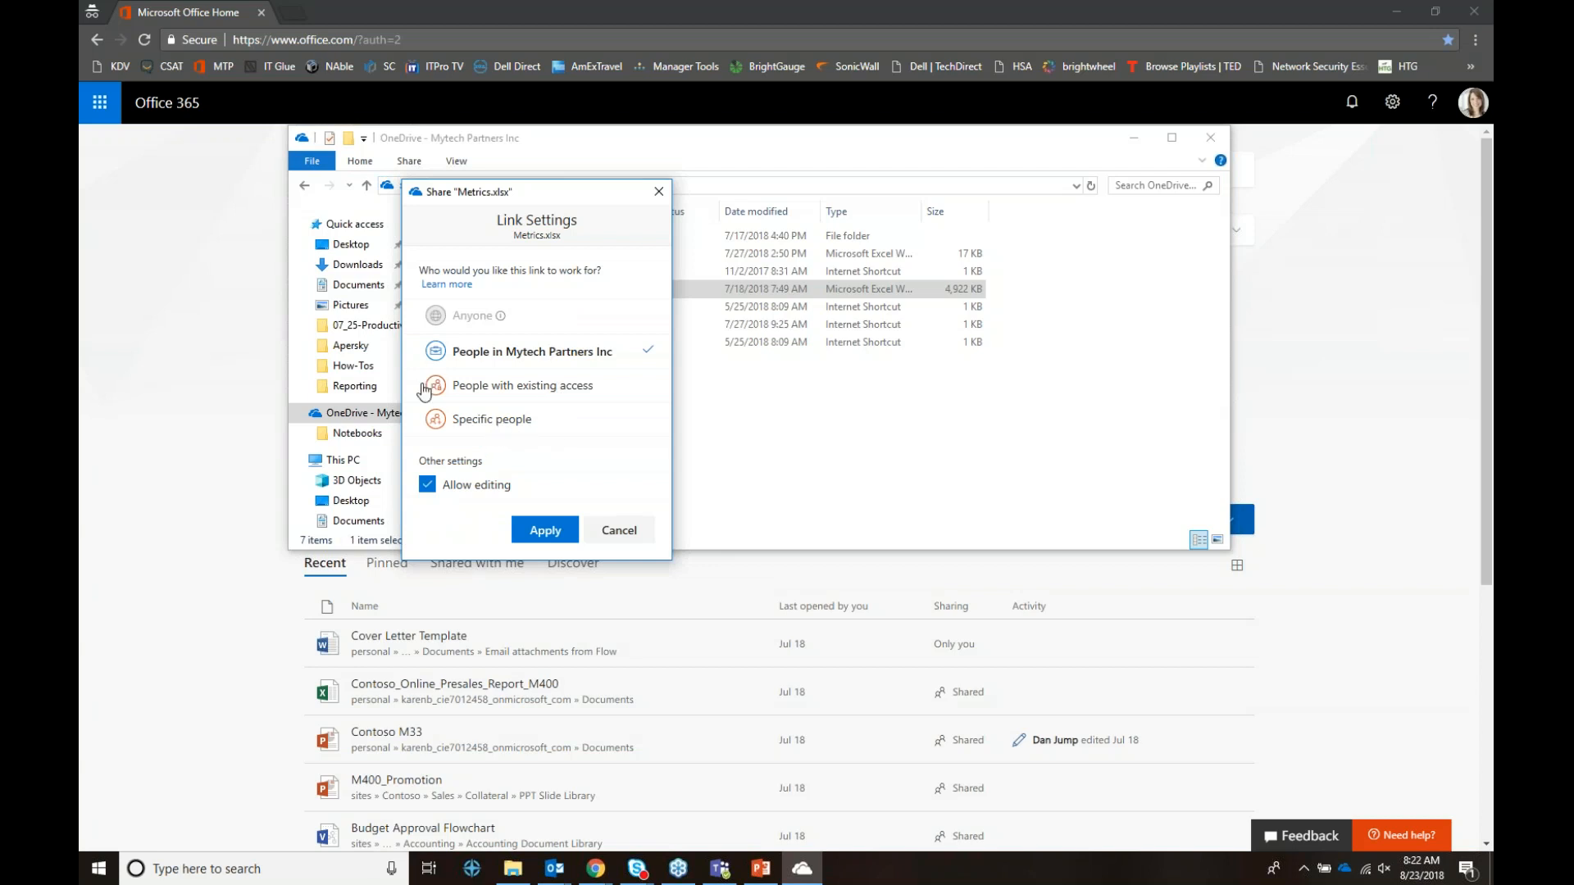
pyautogui.click(492, 421)
pyautogui.click(418, 489)
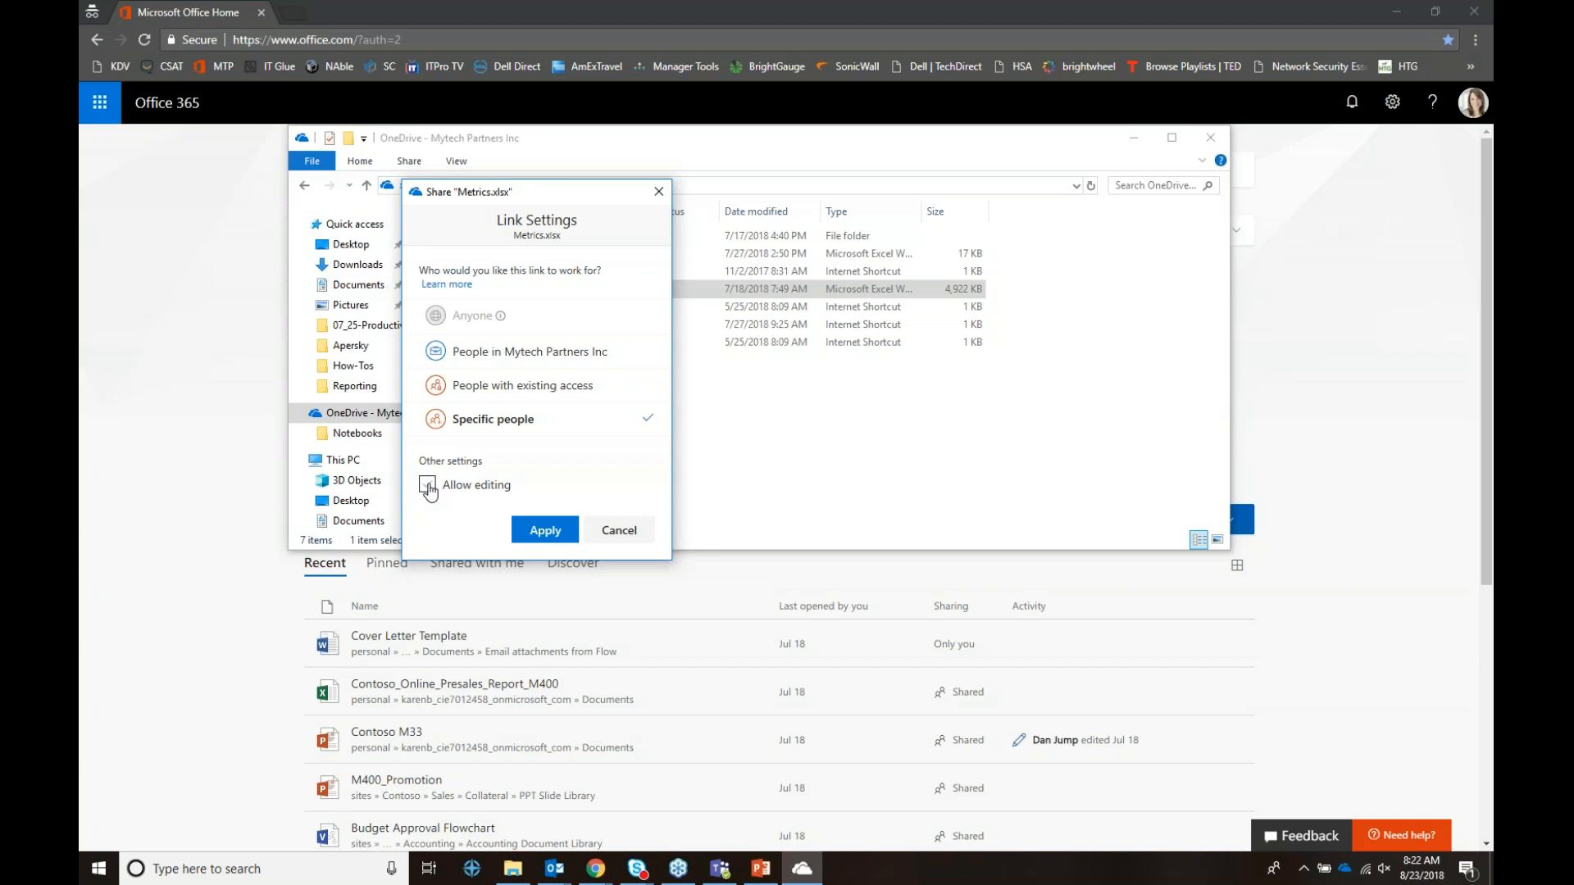
pyautogui.click(427, 485)
pyautogui.click(546, 531)
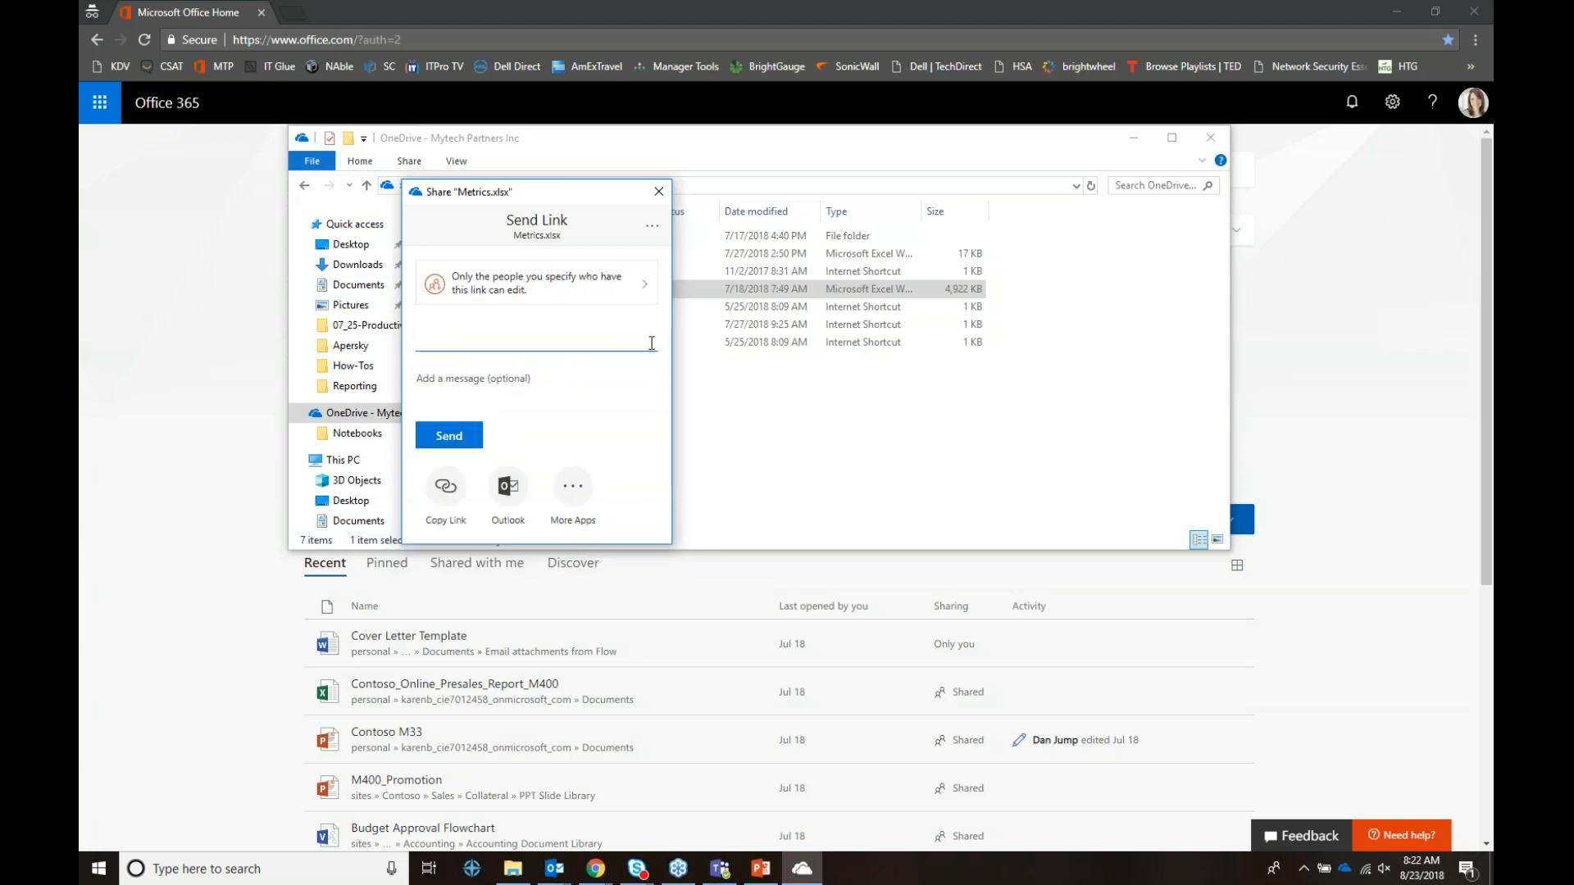
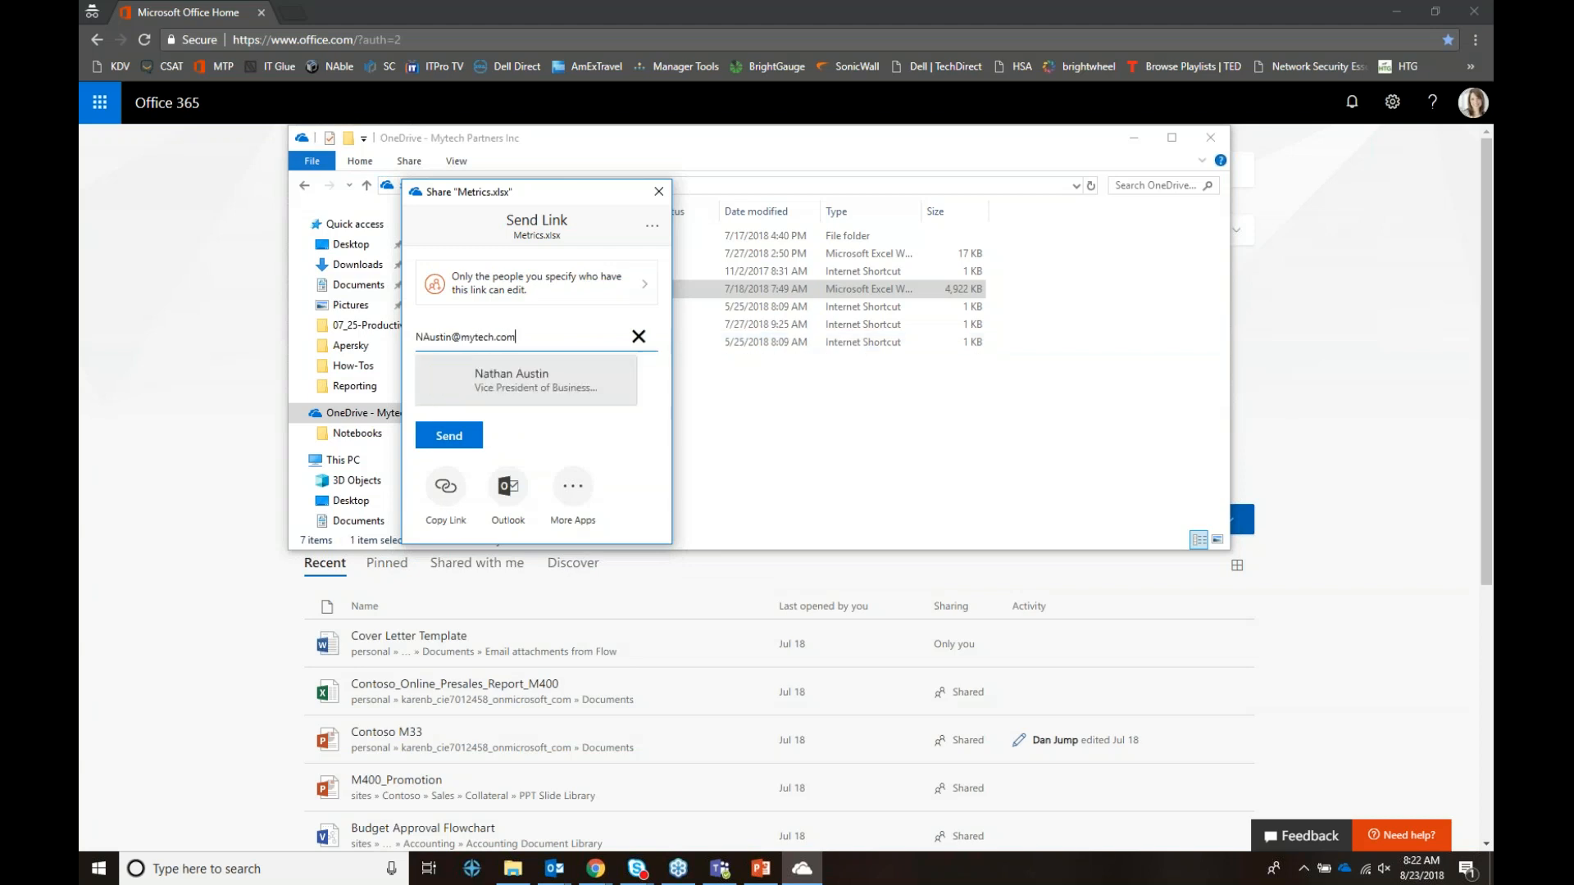
# Step: Add a colleague's e-mail as the recipient and send the link through More Apps
pyautogui.click(546, 379)
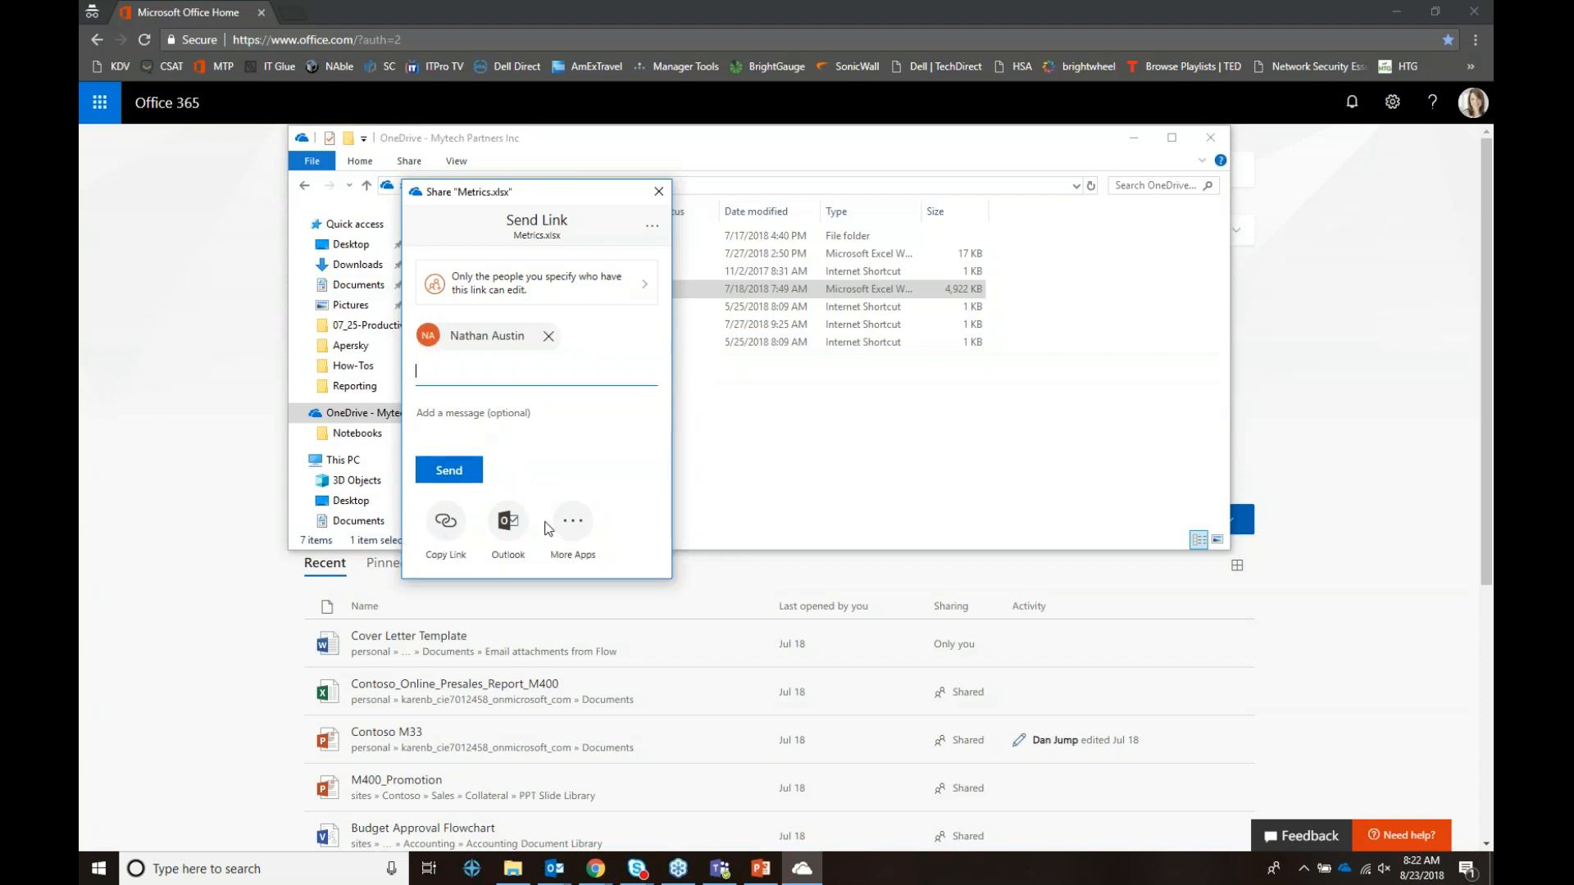
pyautogui.click(573, 522)
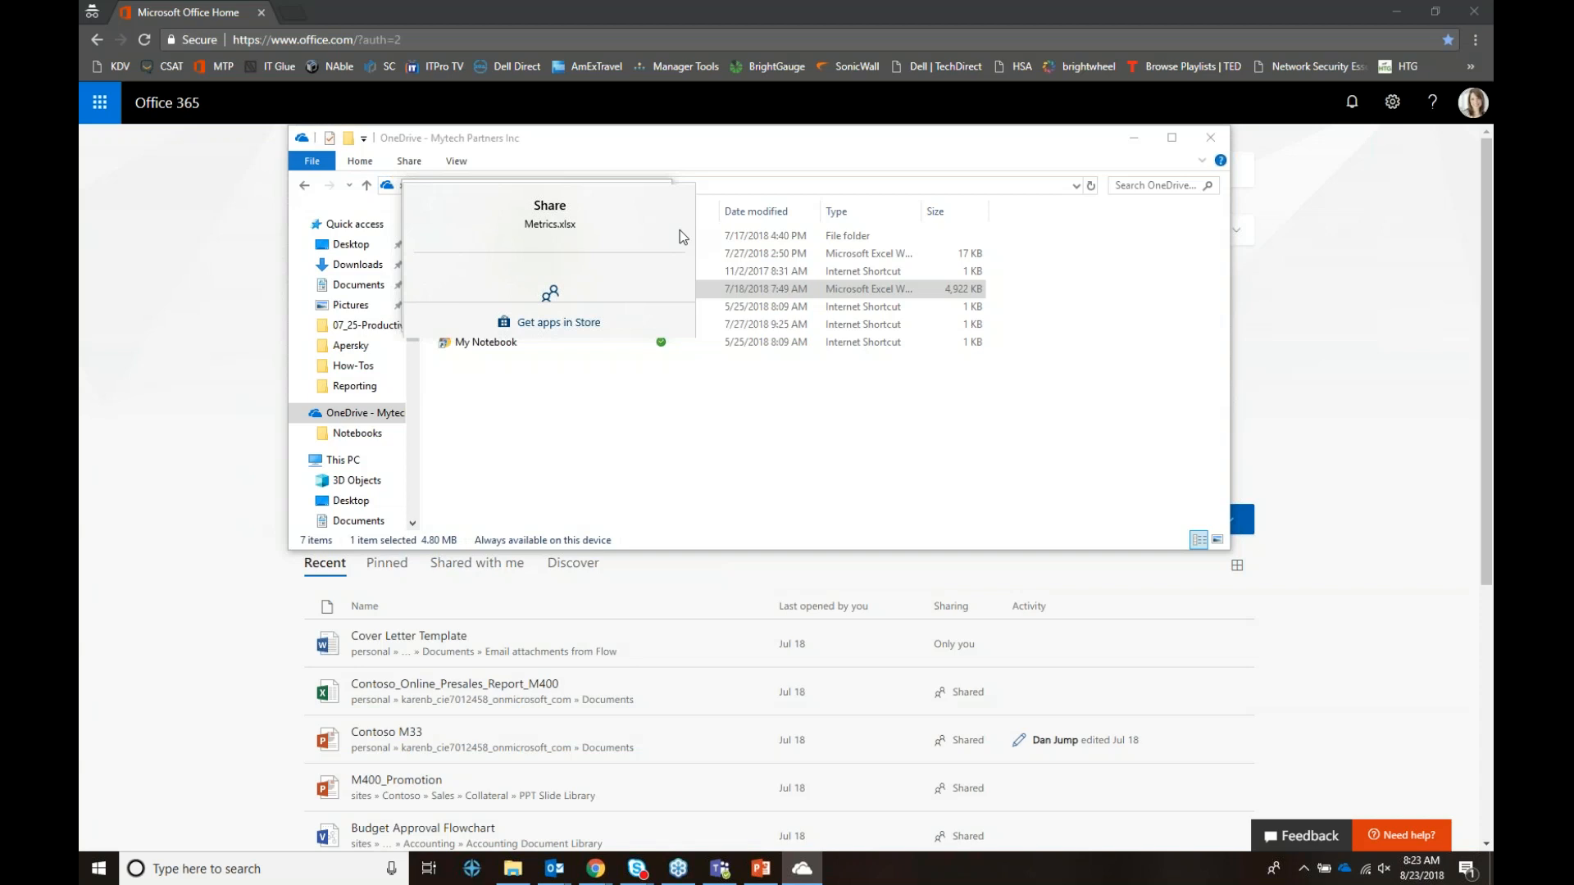
# Step: Close the Share panel, select Baseline Completion, and close File Explorer
pyautogui.click(665, 442)
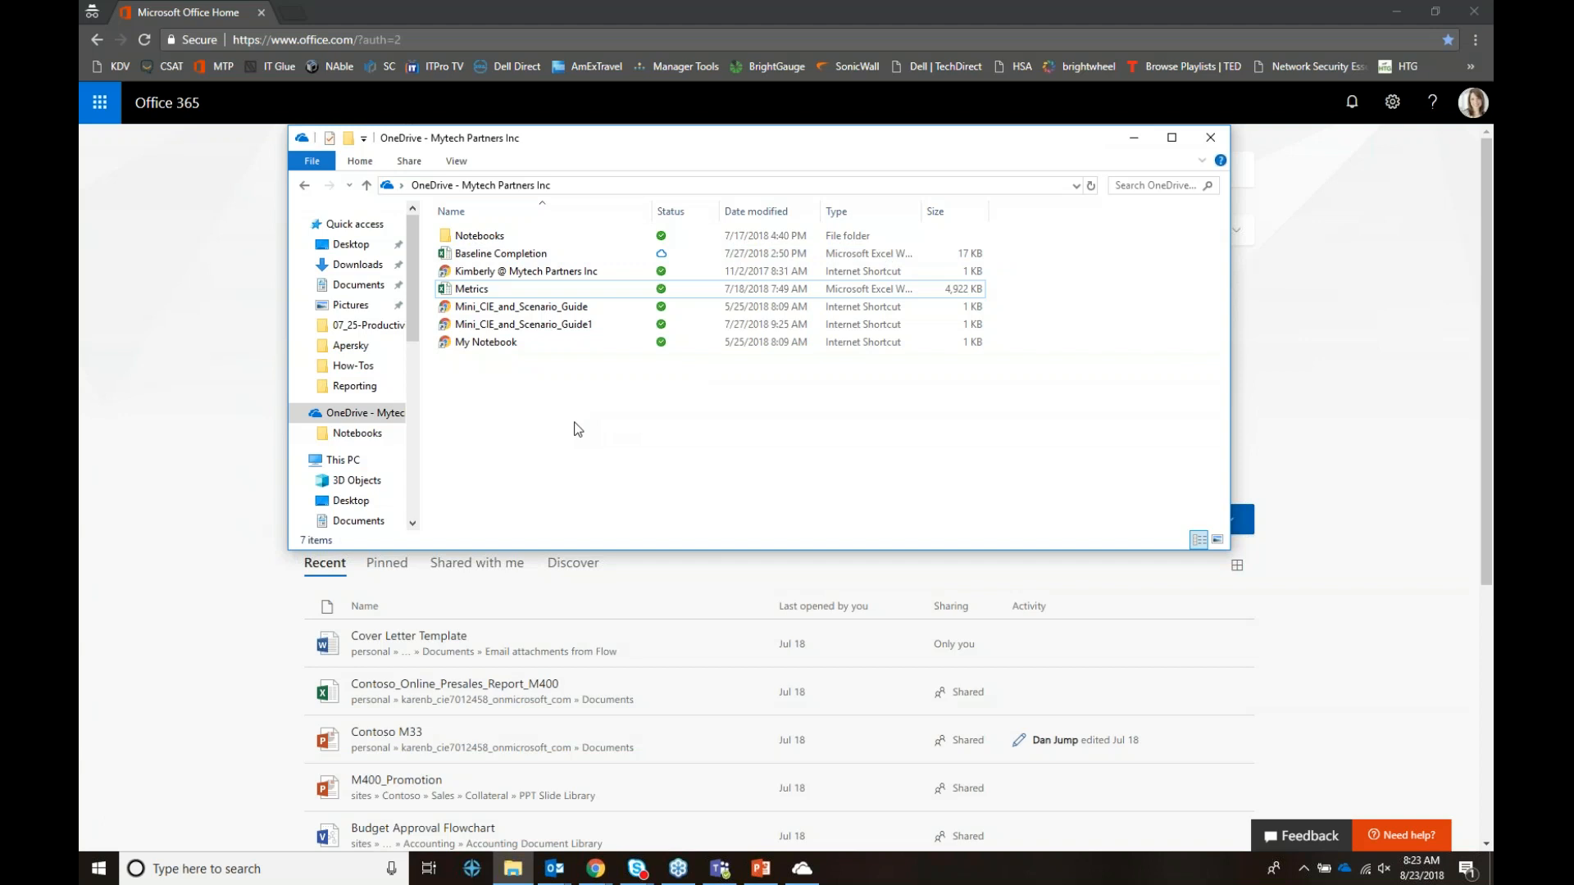
pyautogui.click(492, 253)
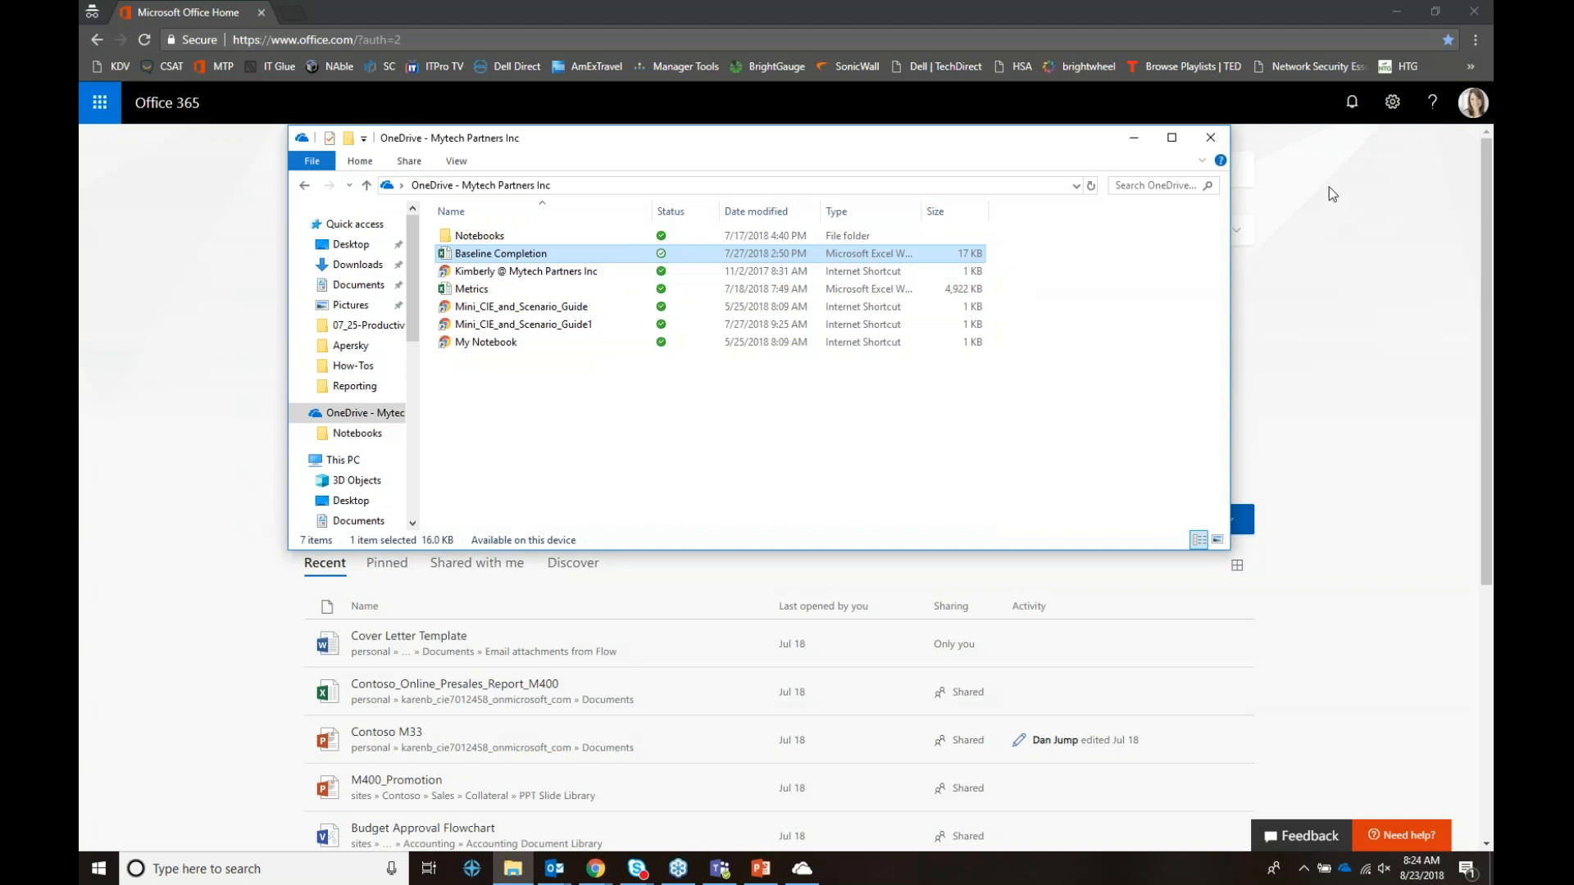
pyautogui.click(1221, 145)
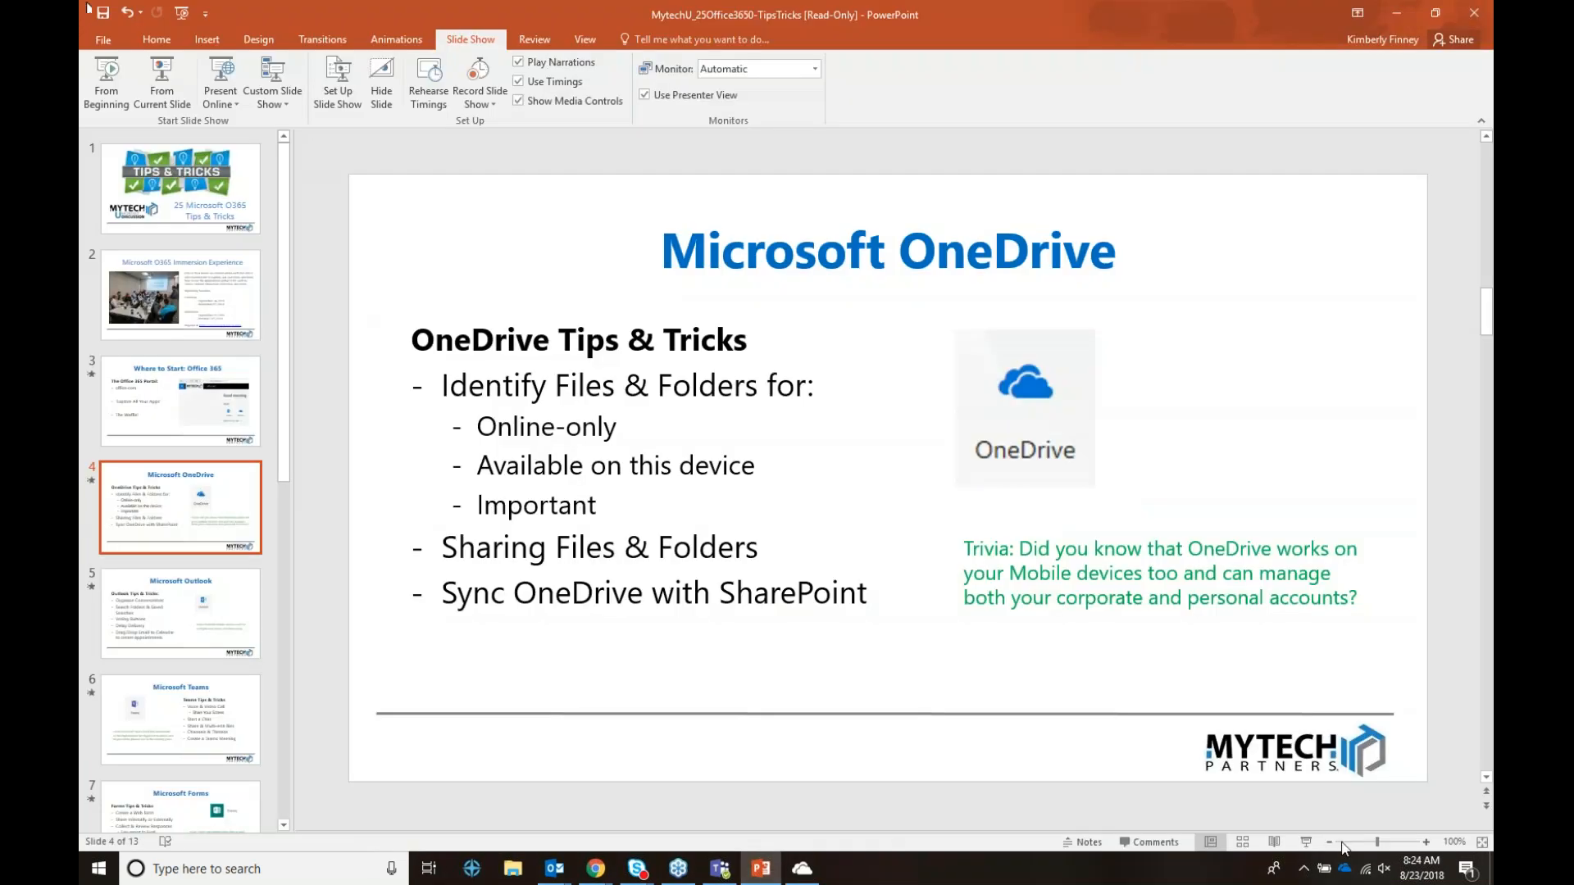
# Step: Resume the slide show from slide 4, the Microsoft OneDrive slide
pyautogui.click(1306, 841)
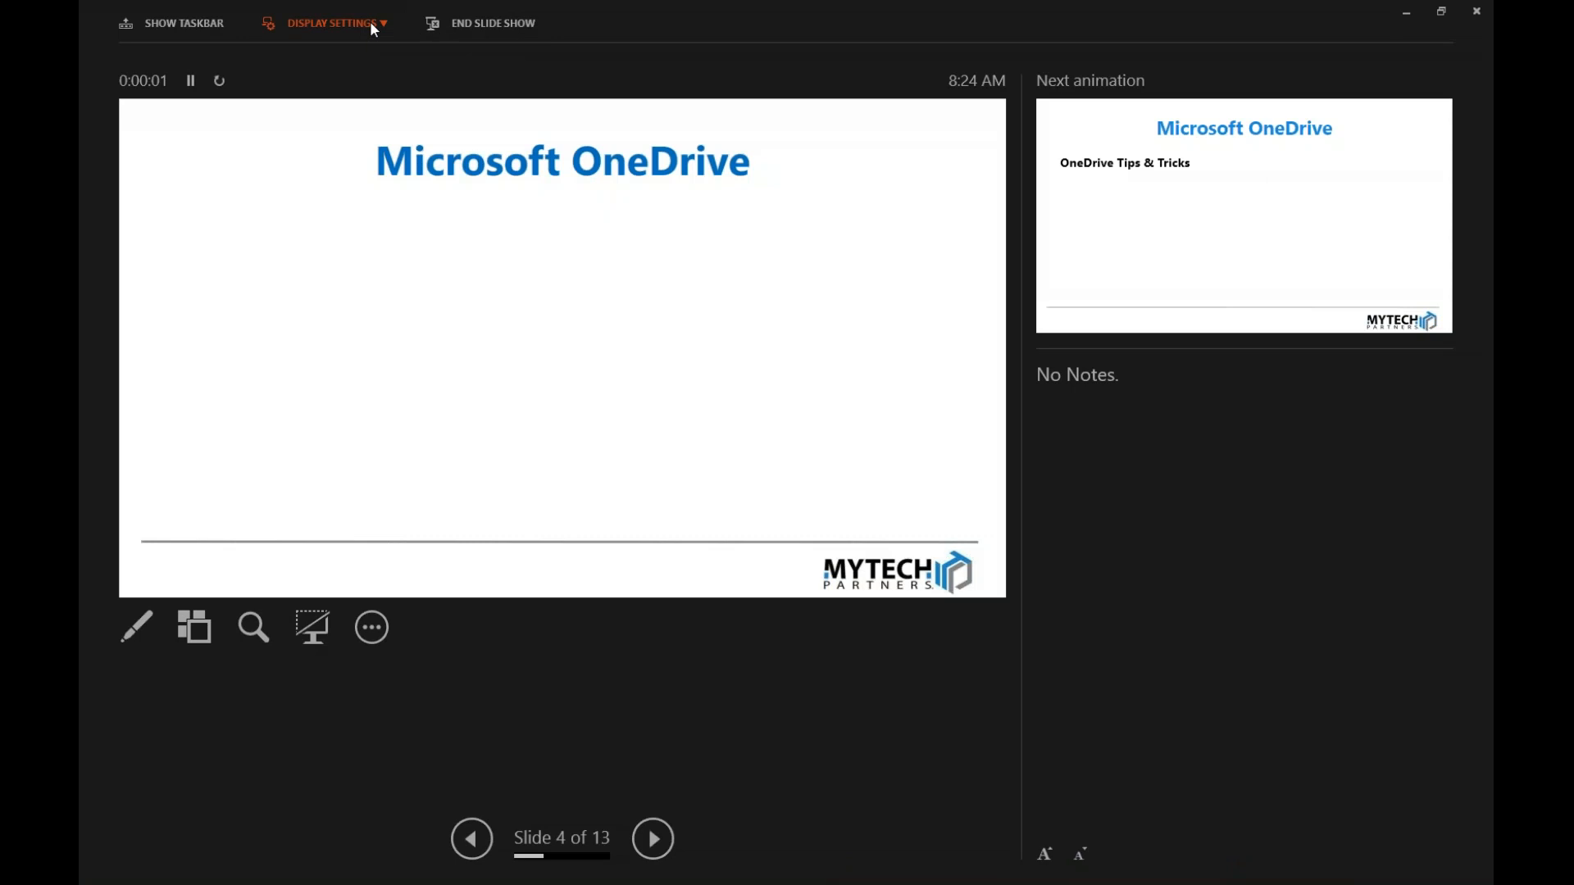
# Step: Swap Presenter View and Slide Show, then reveal the OneDrive Tips & Tricks bullets
pyautogui.click(371, 21)
pyautogui.click(376, 58)
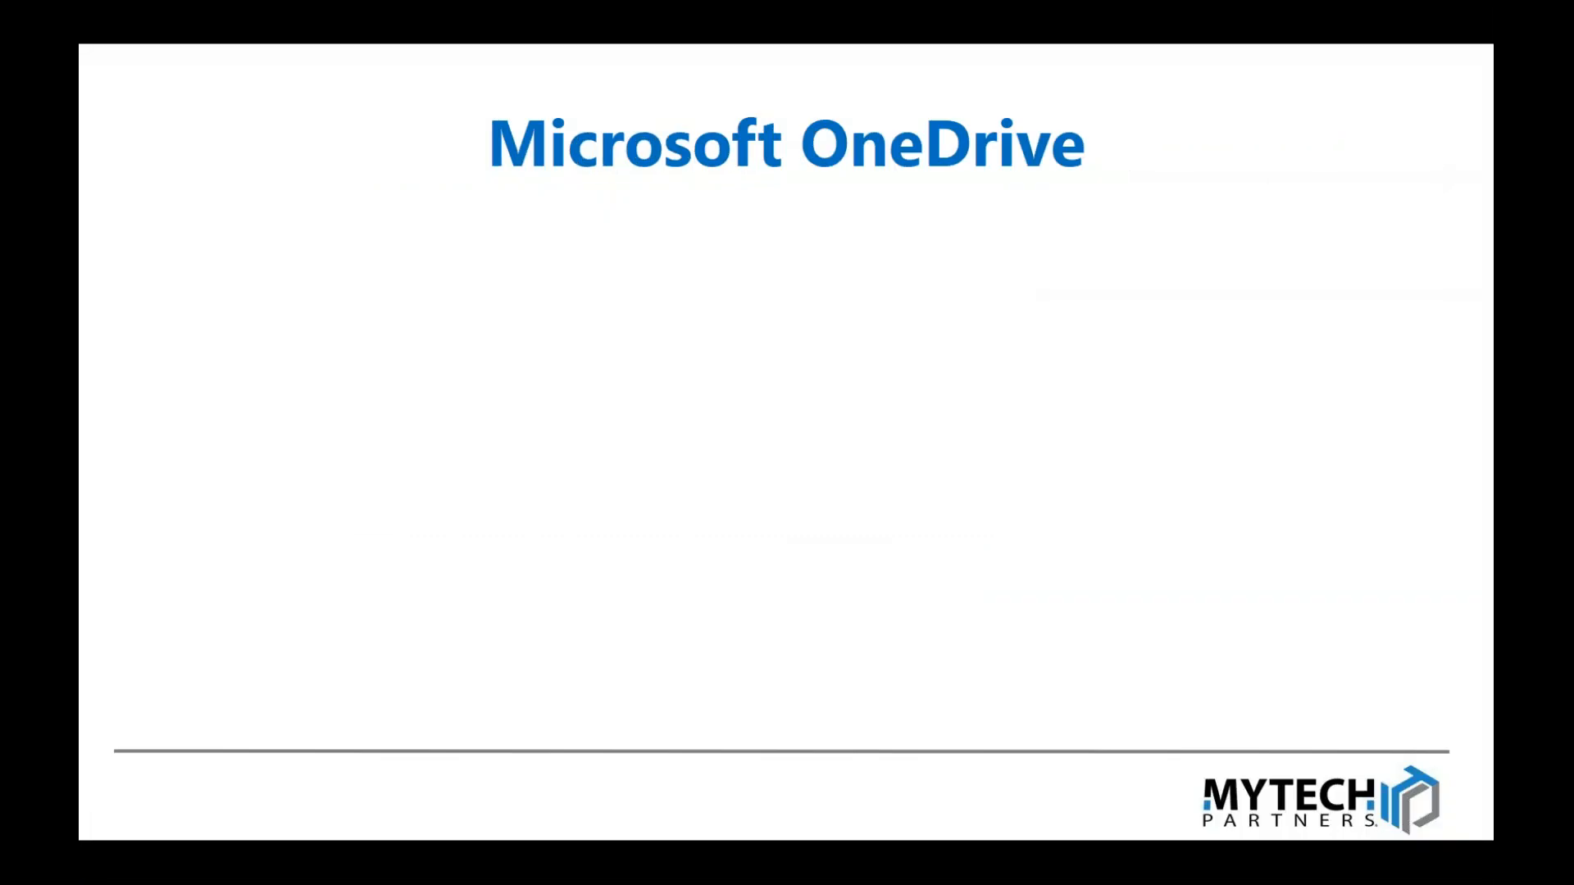
pyautogui.click(920, 207)
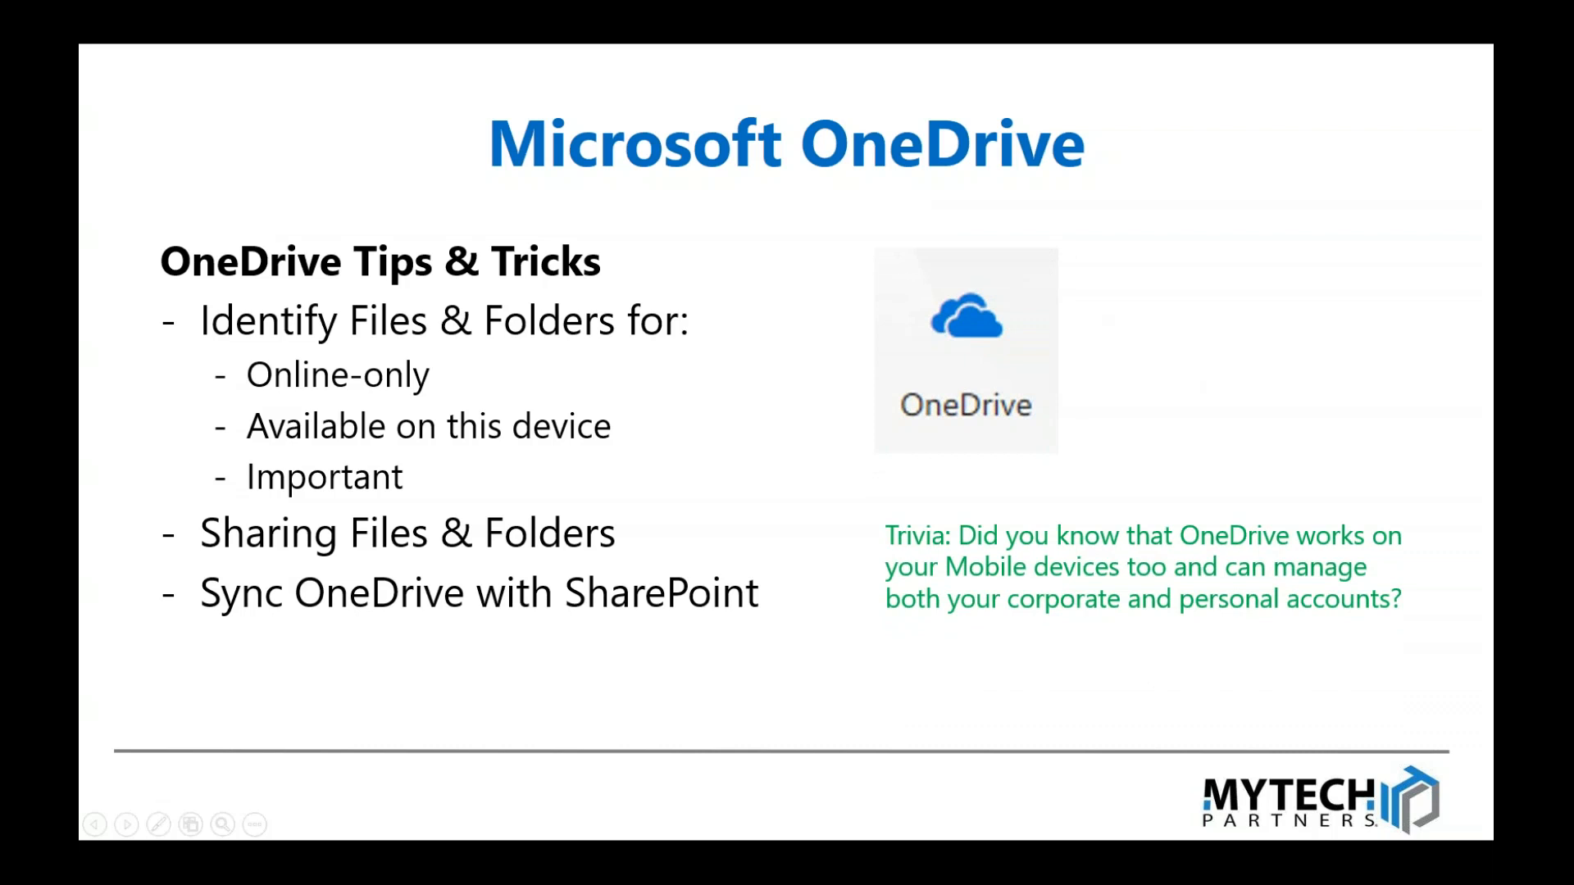
# Step: Show the OneDrive - Mytech Partners Inc folder in File Explorer, then minimize it
pyautogui.press('super+e')
pyautogui.click(357, 420)
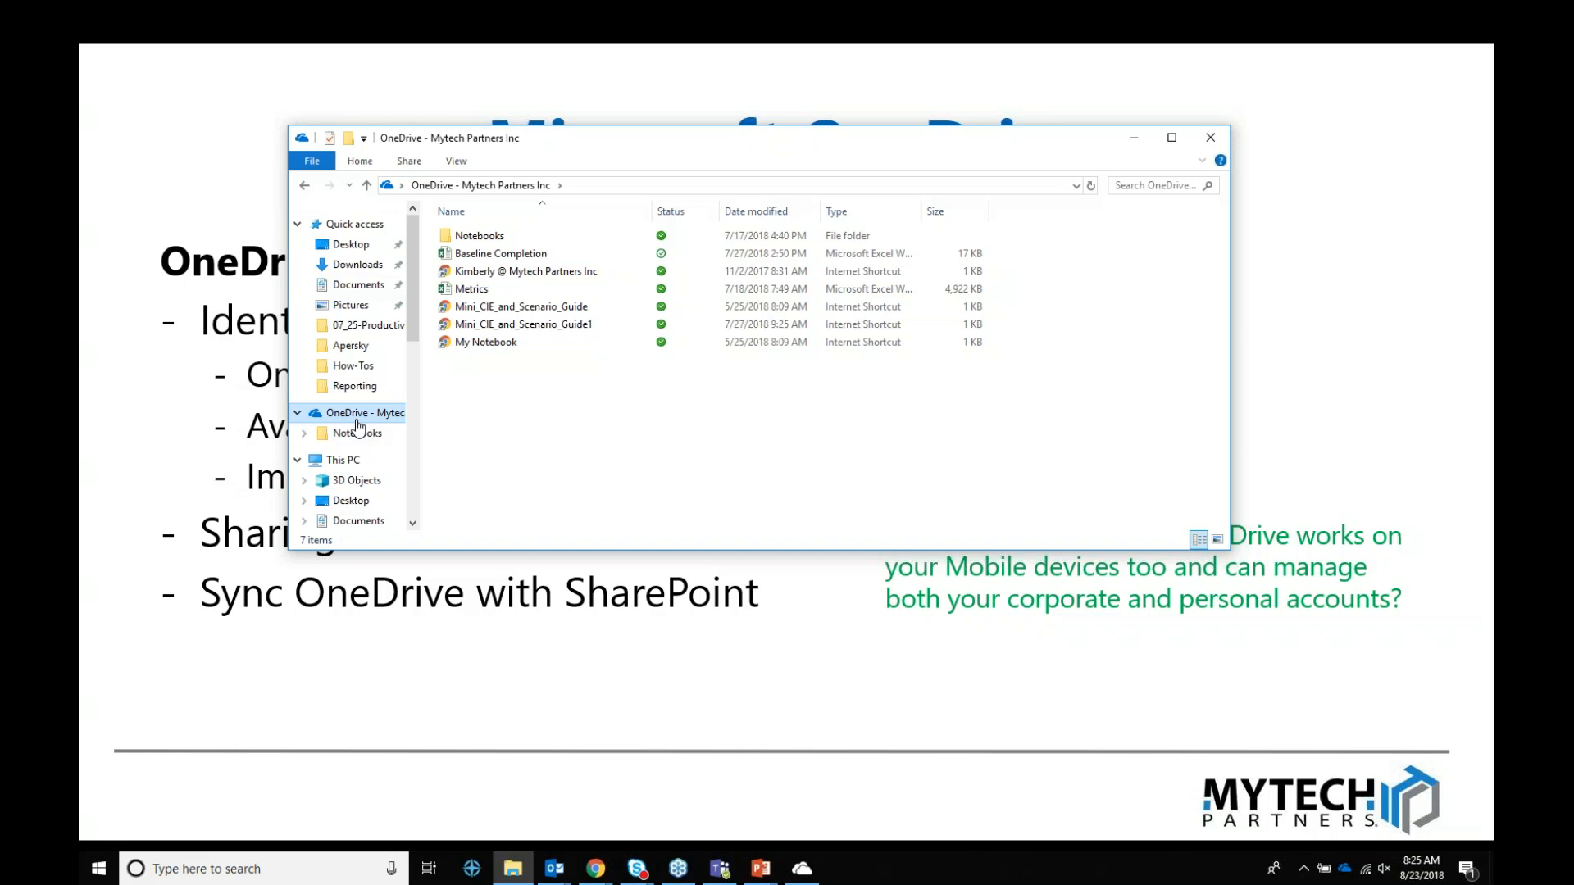
pyautogui.click(1136, 145)
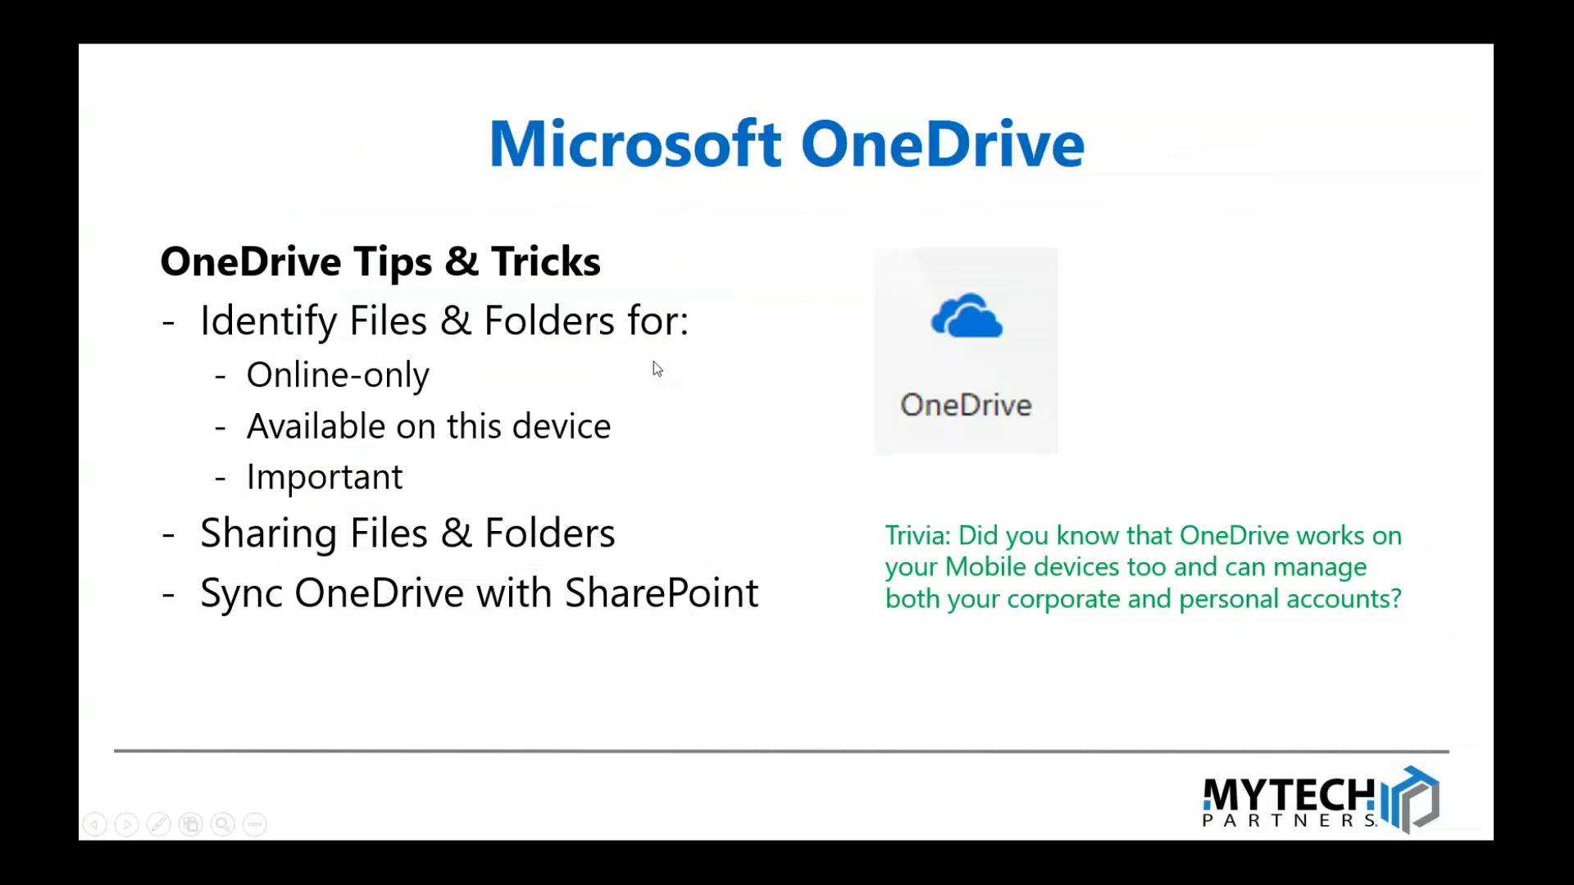
# Step: Advance to the Microsoft Outlook tips slide and switch to the Outlook inbox
pyautogui.click(760, 367)
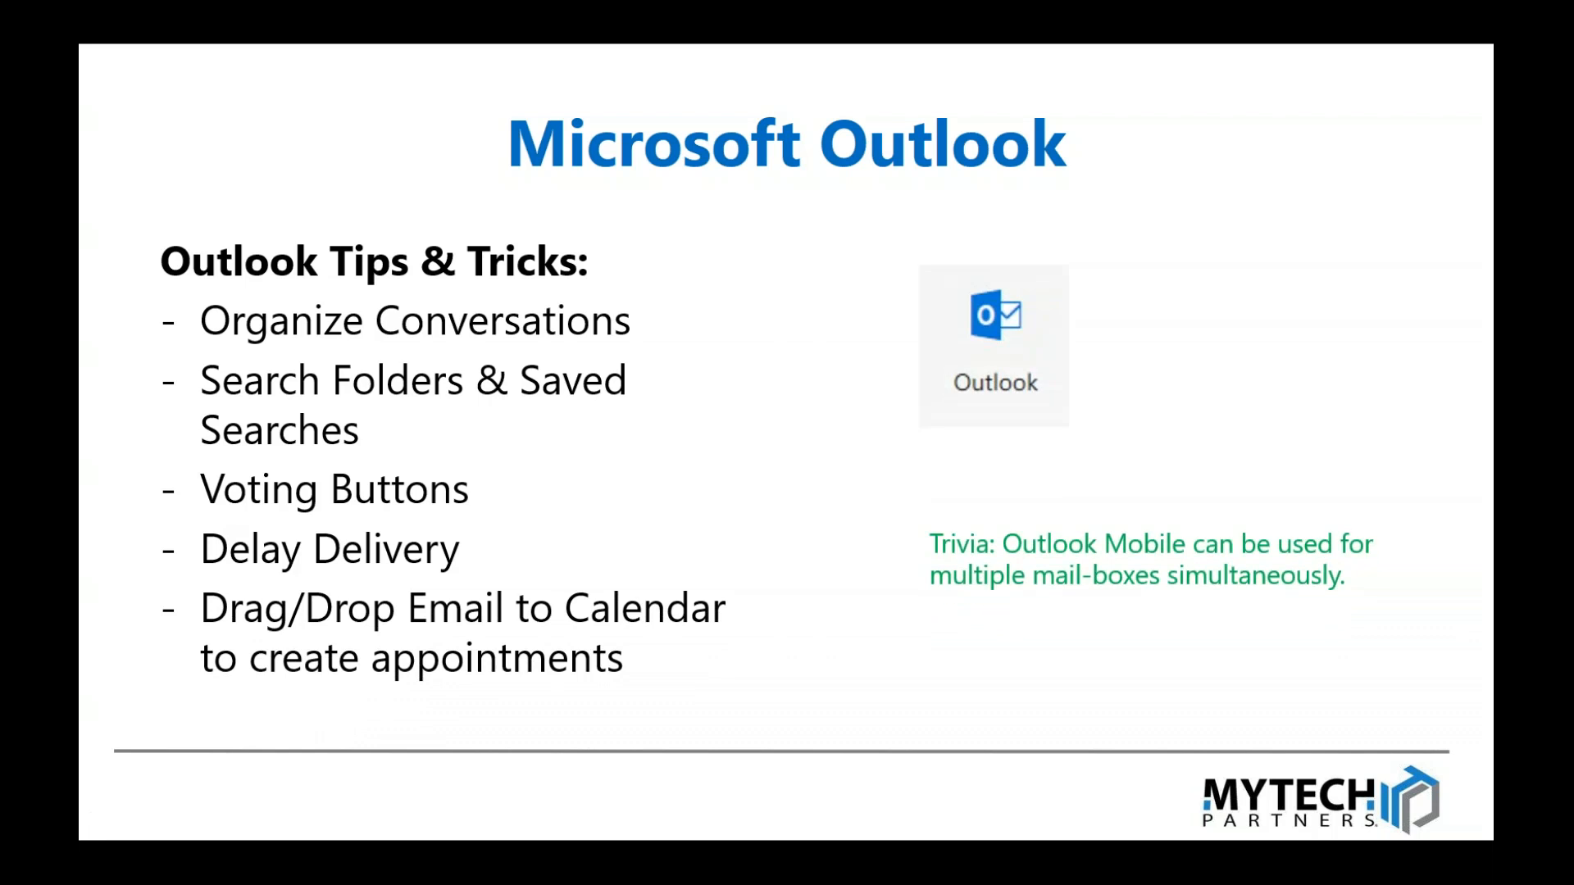
pyautogui.hotkey('alt', 'Tab')
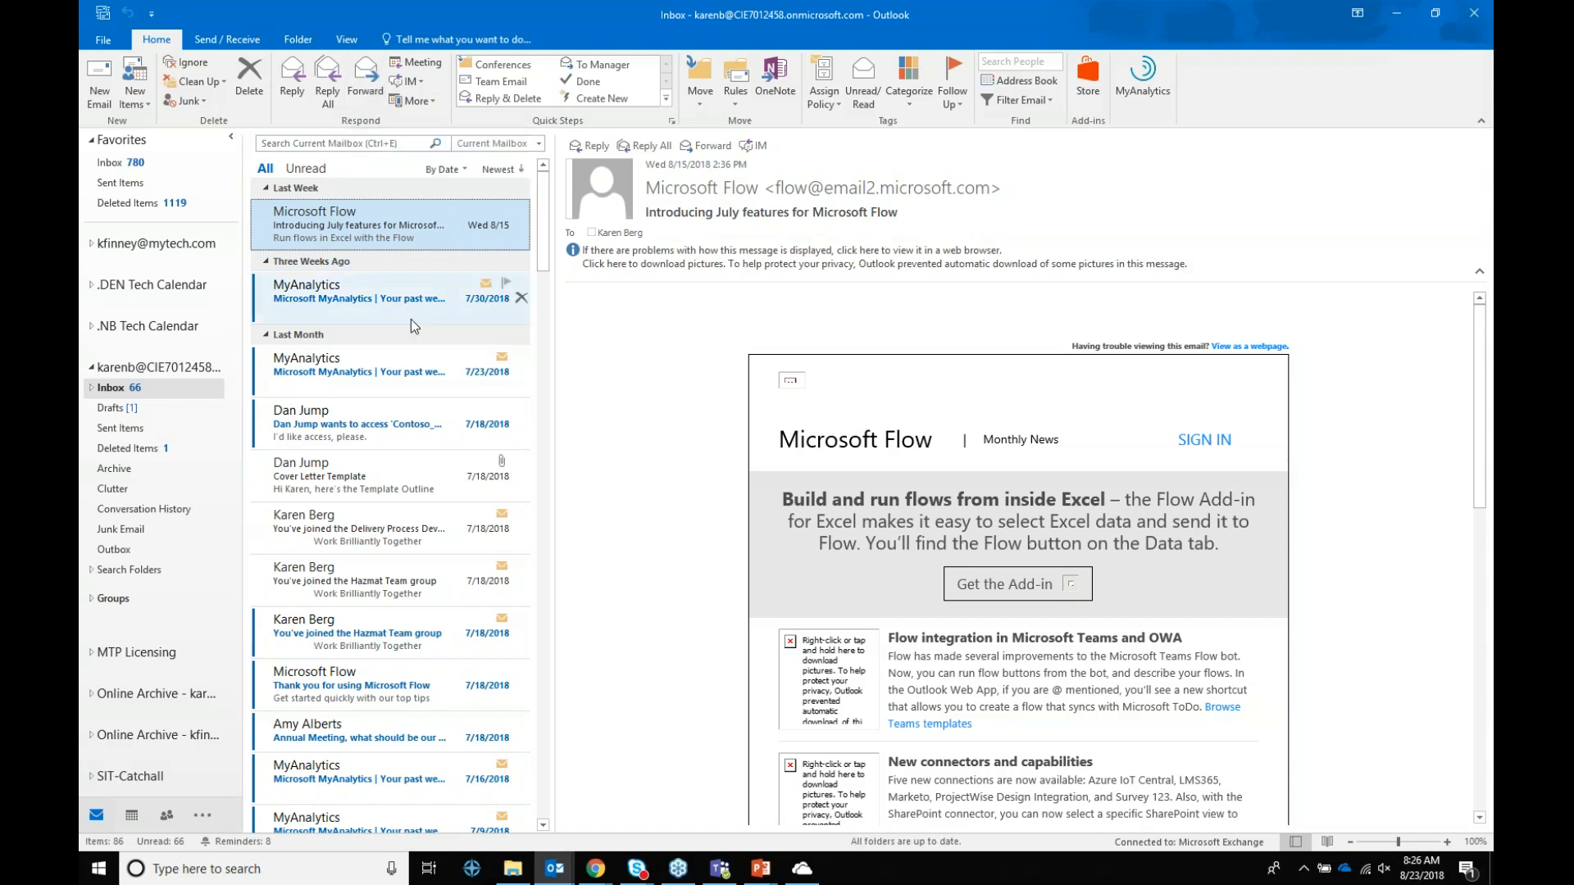
# Step: Scroll down the inbox and open the 'RE: Contoso's 4th Annual Hiking Trip' reply
pyautogui.scroll(-1, 402, 344)
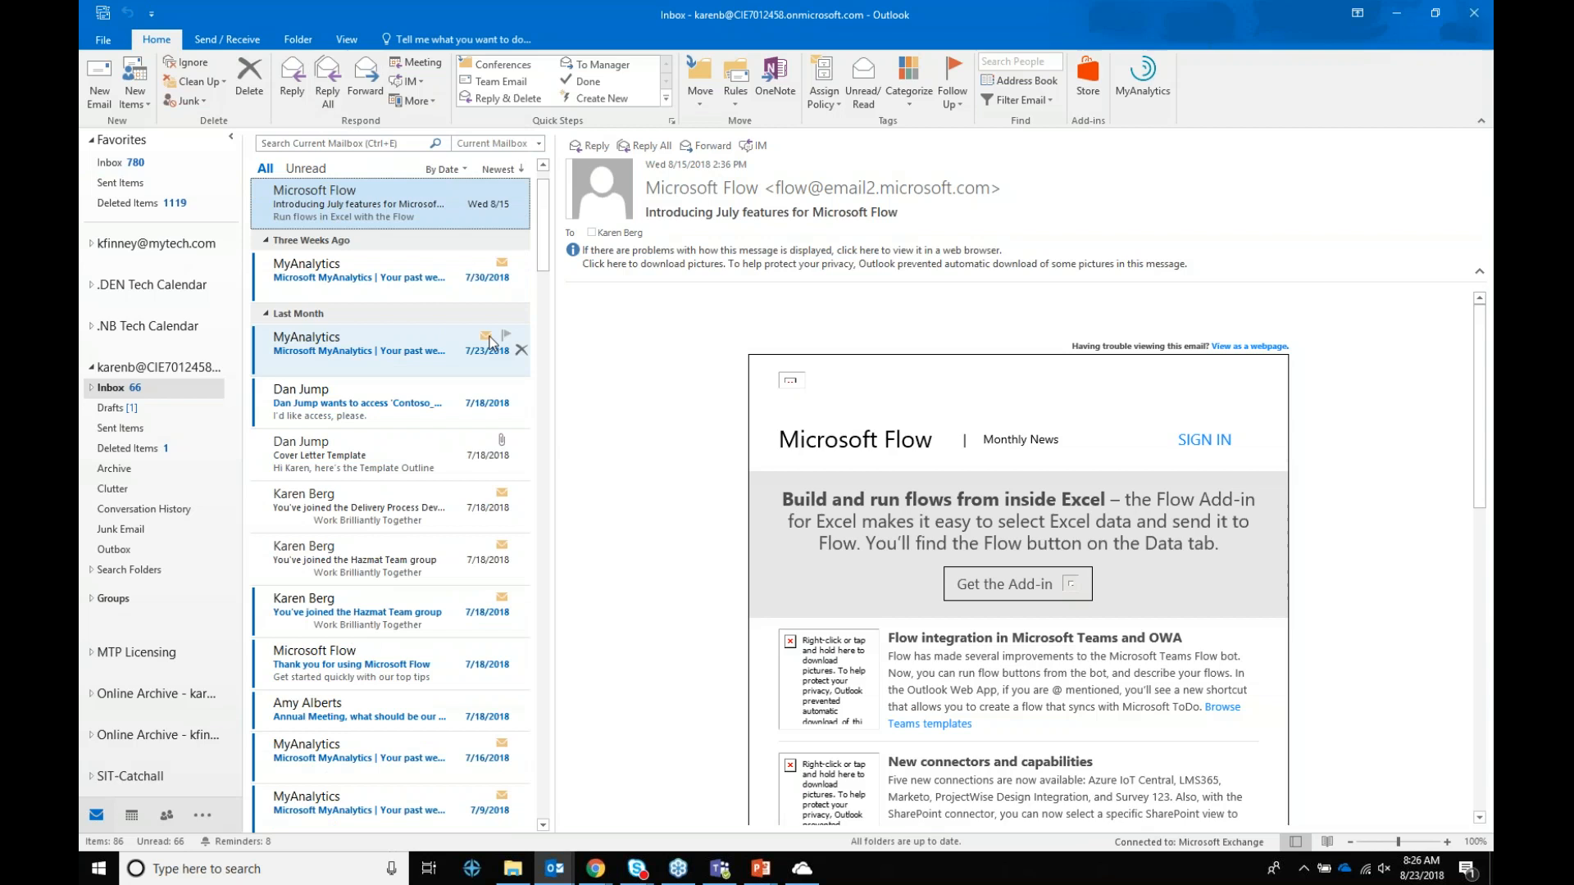
pyautogui.scroll(-1, 390, 411)
pyautogui.scroll(-1, 384, 424)
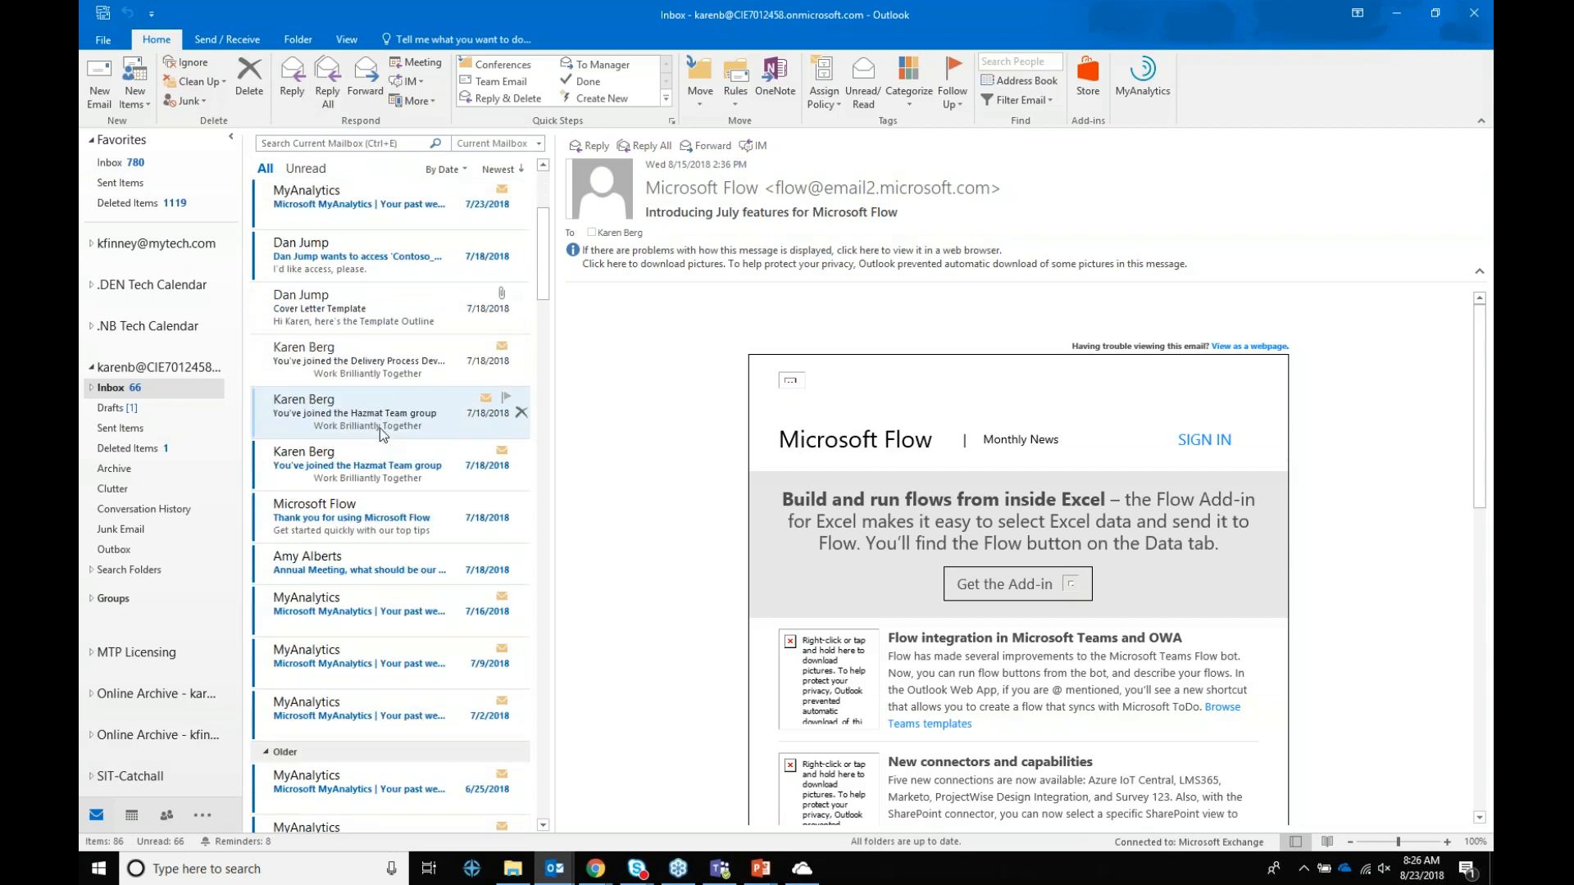
pyautogui.scroll(-4, 379, 434)
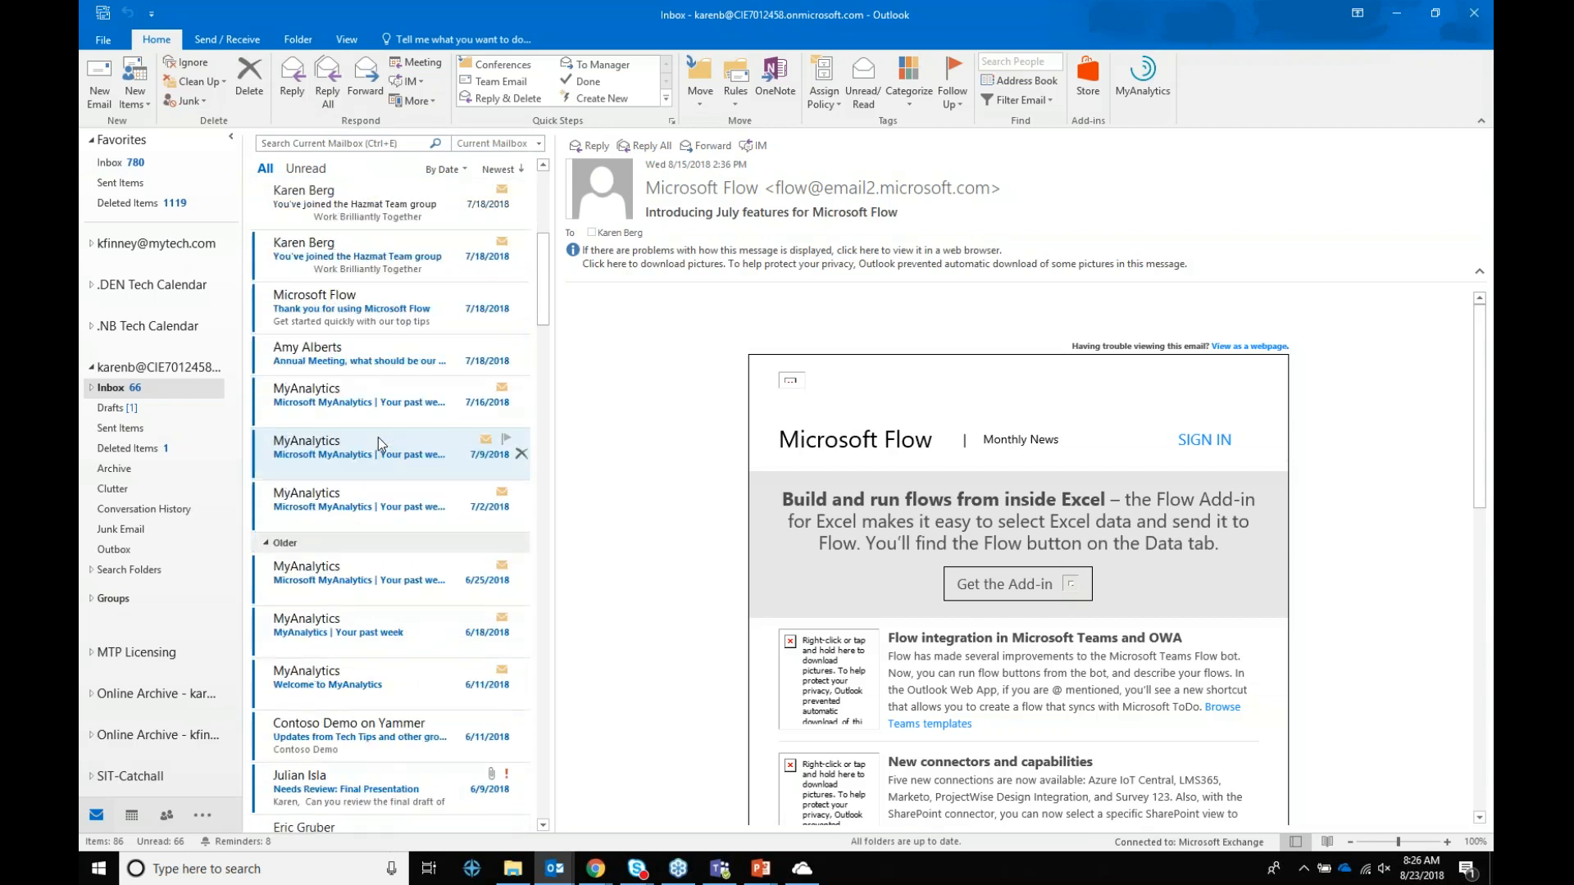
pyautogui.scroll(-1, 379, 448)
pyautogui.scroll(-1, 381, 459)
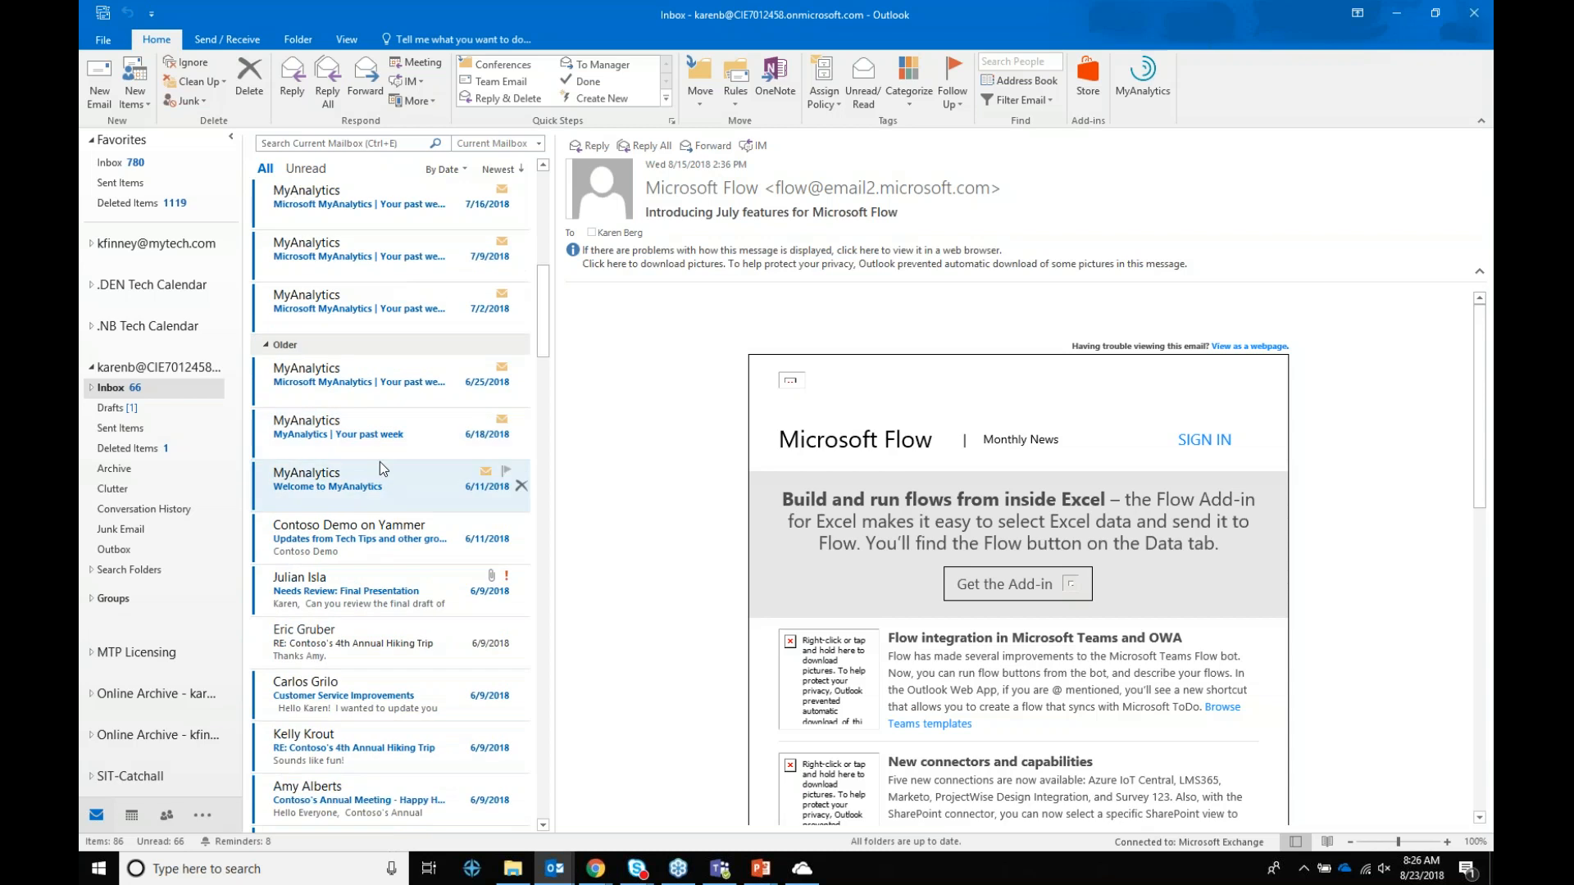
pyautogui.scroll(-2, 407, 544)
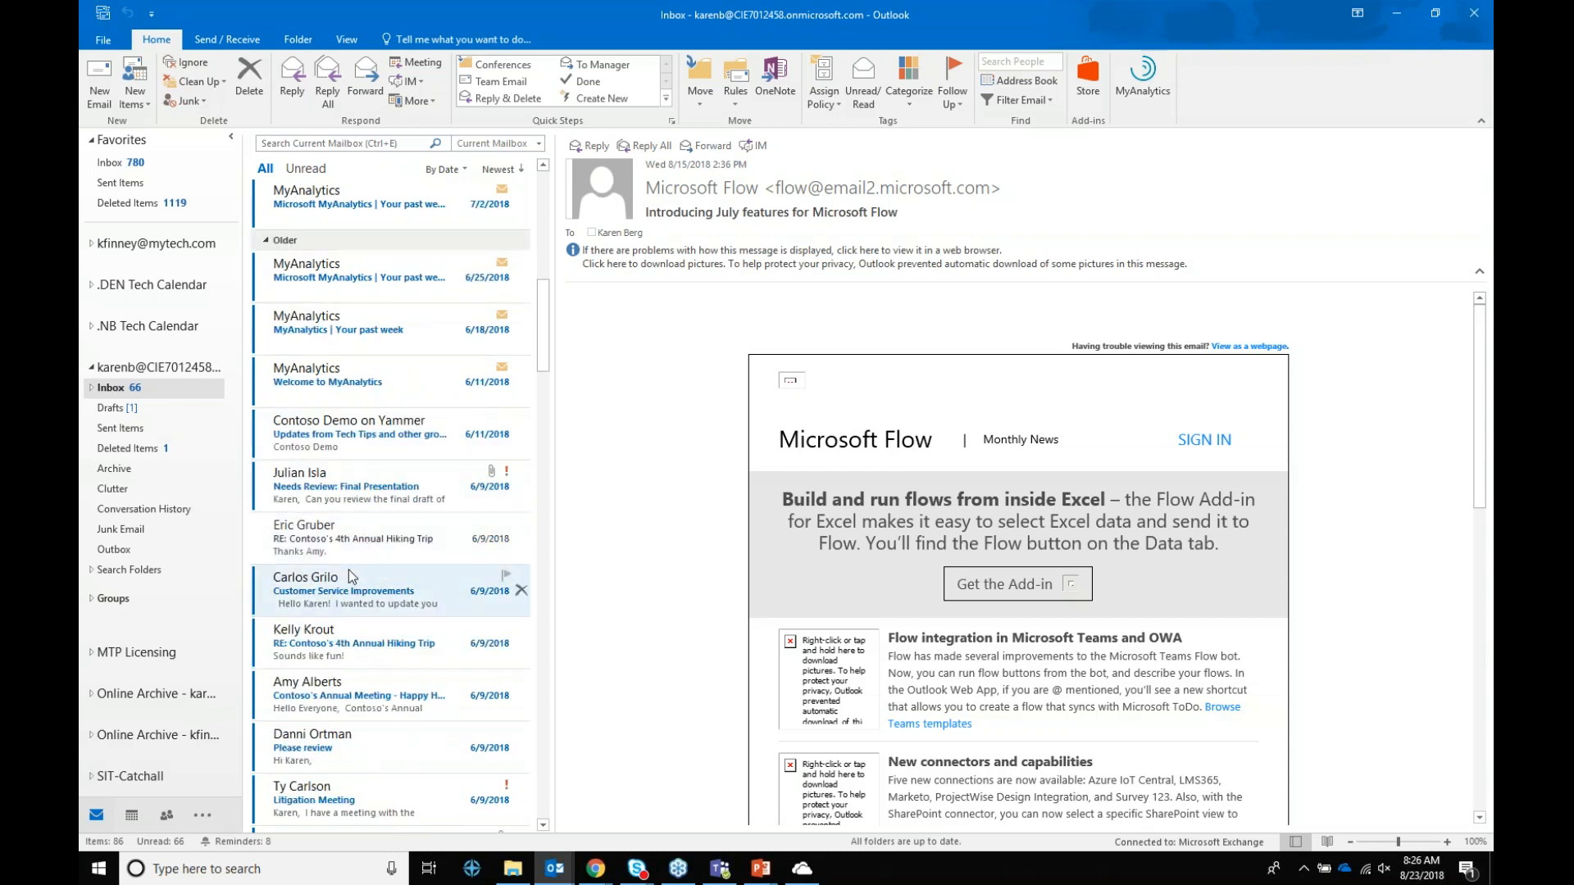
pyautogui.click(425, 541)
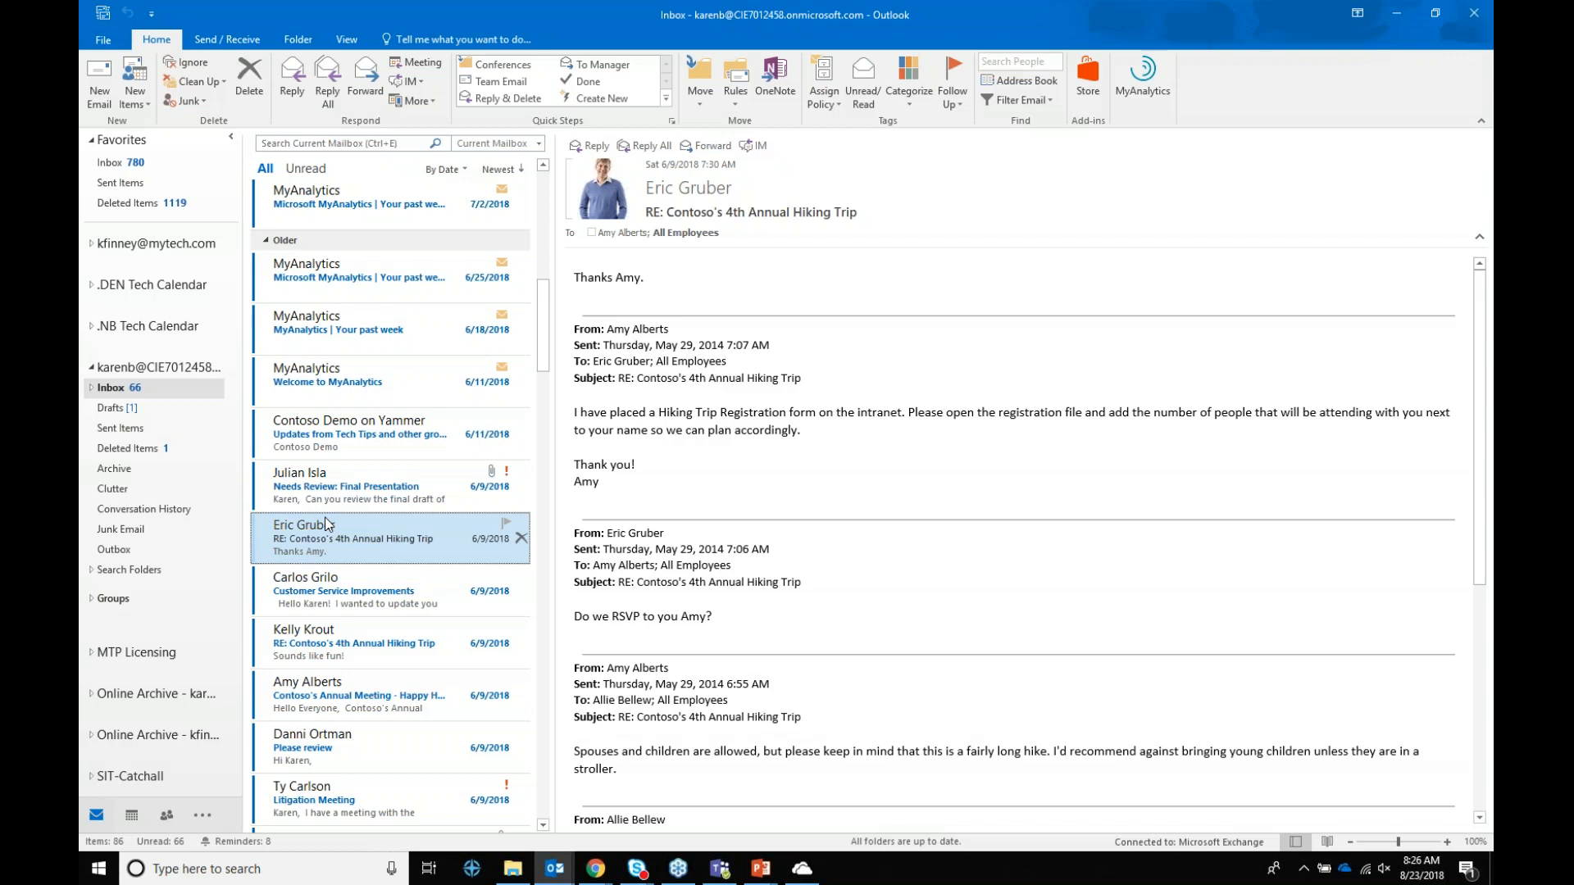
pyautogui.click(346, 40)
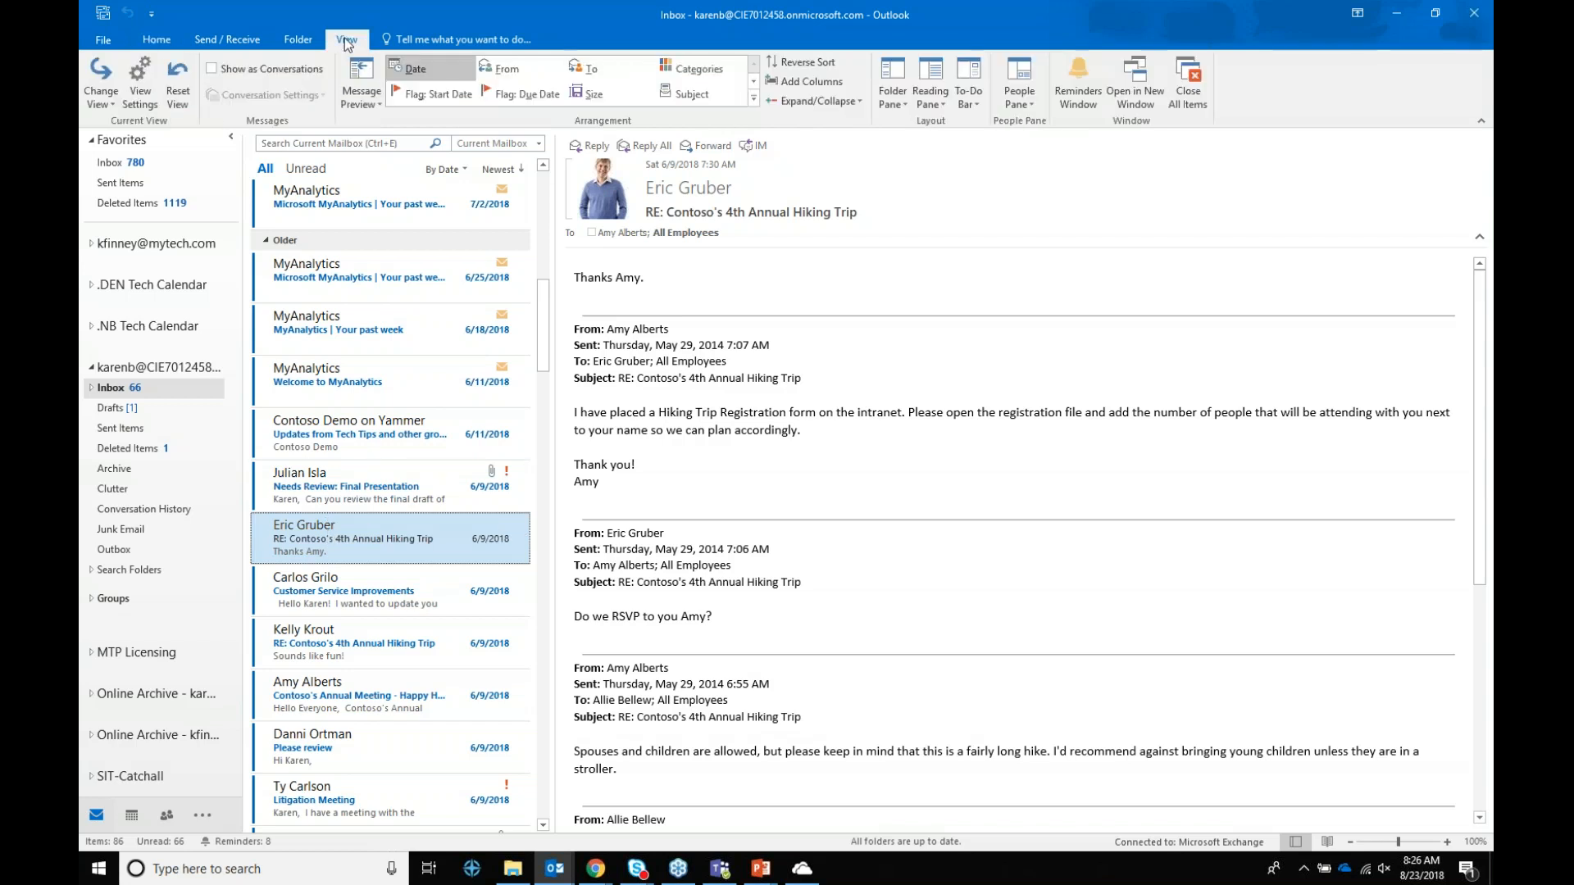
# Step: Turn on Show as Conversations for this folder only and scroll through the grouped threads
pyautogui.click(212, 70)
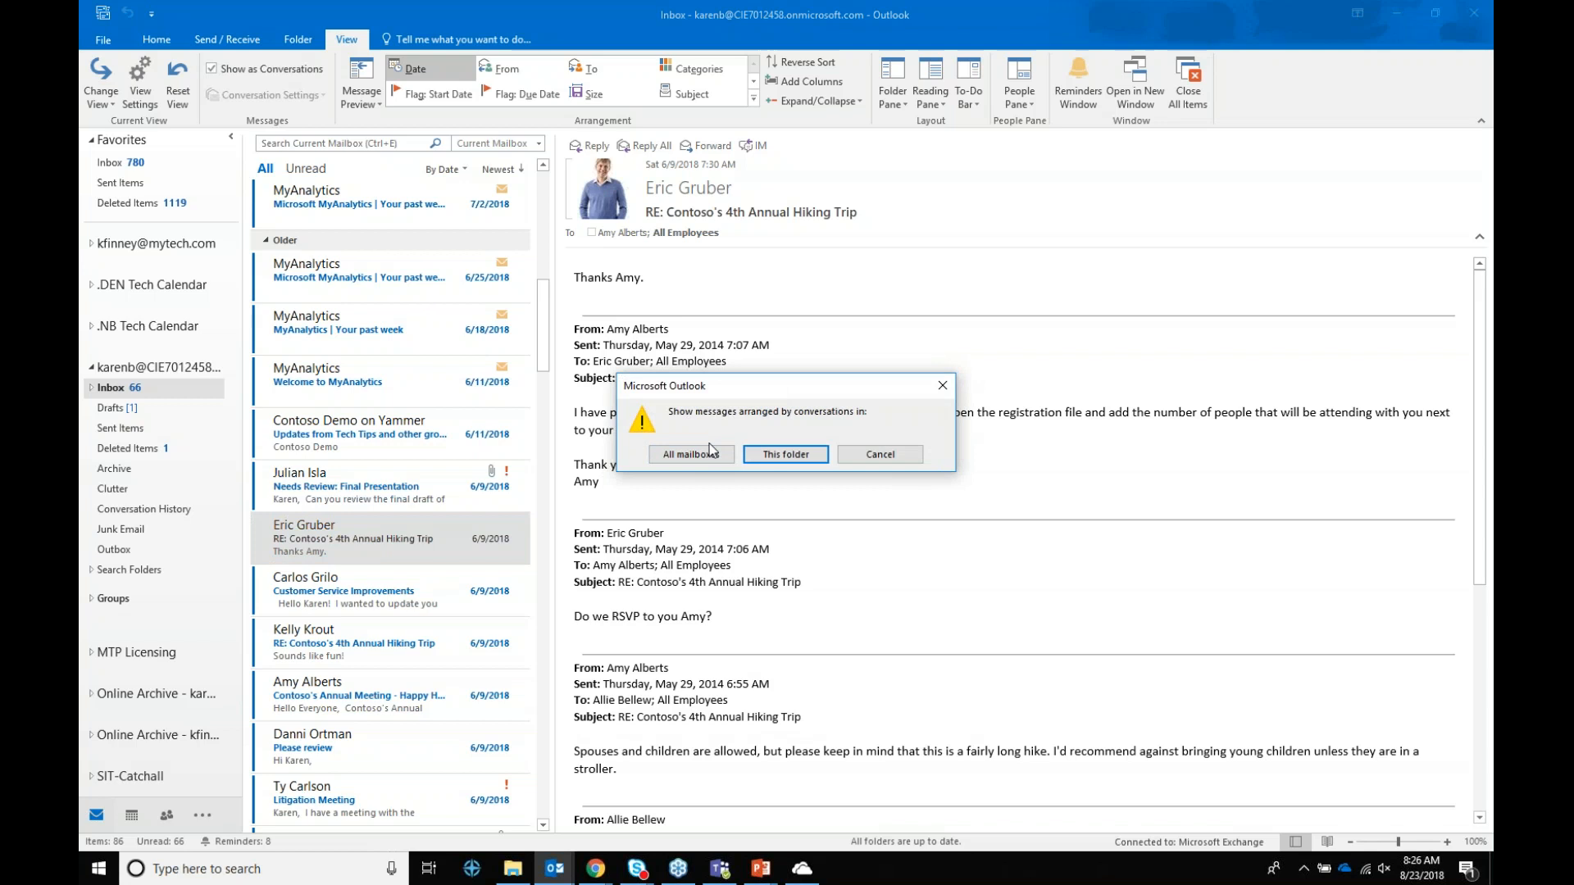
pyautogui.click(793, 460)
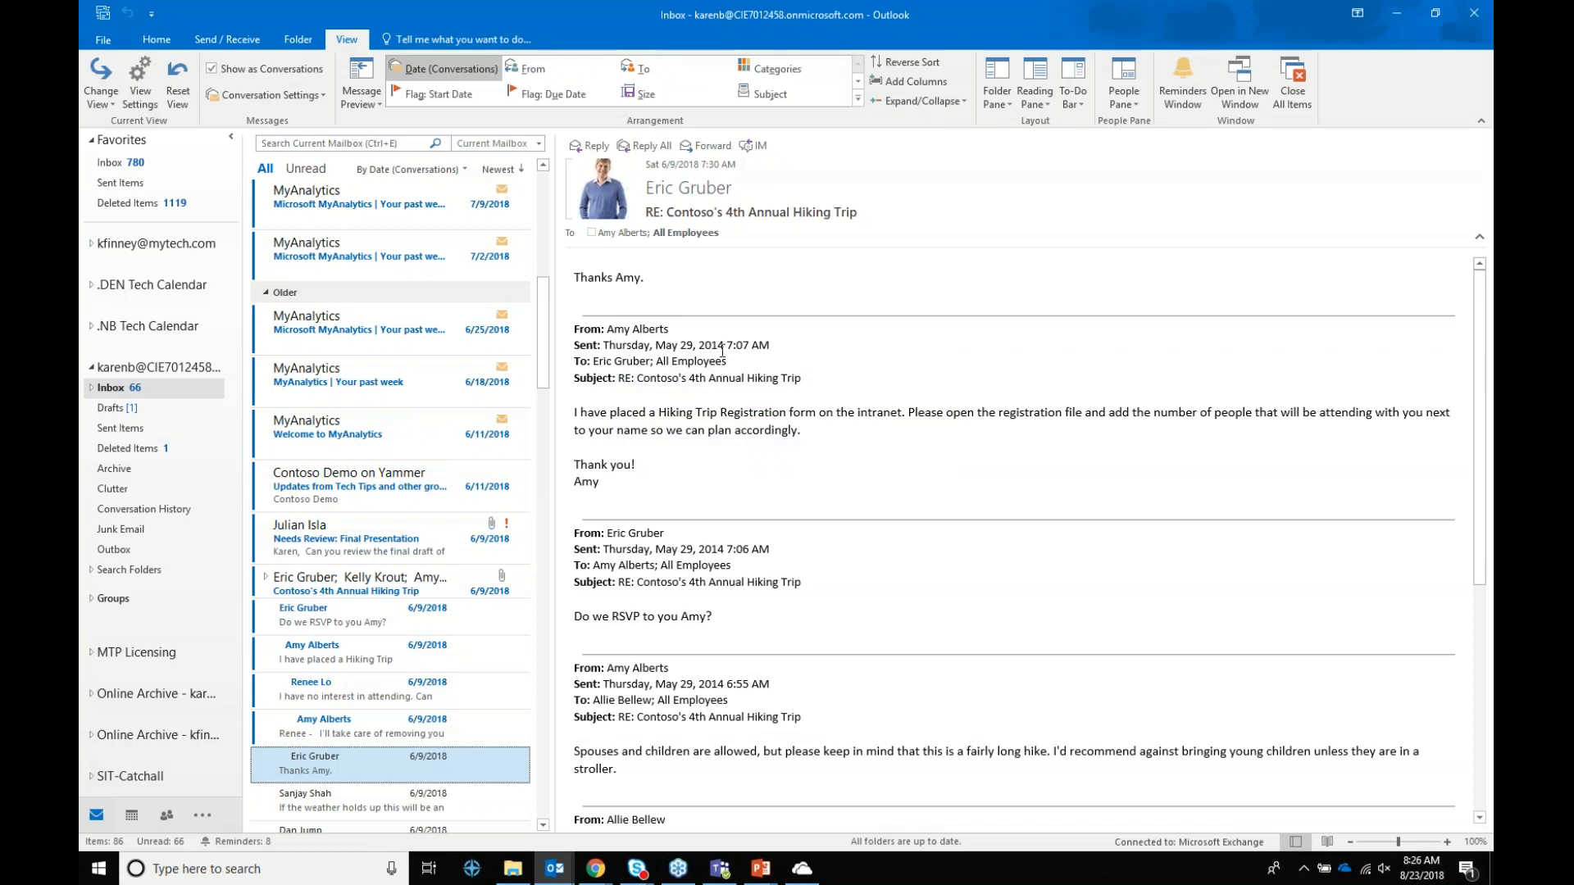
pyautogui.scroll(-2, 1016, 541)
pyautogui.scroll(-2, 414, 521)
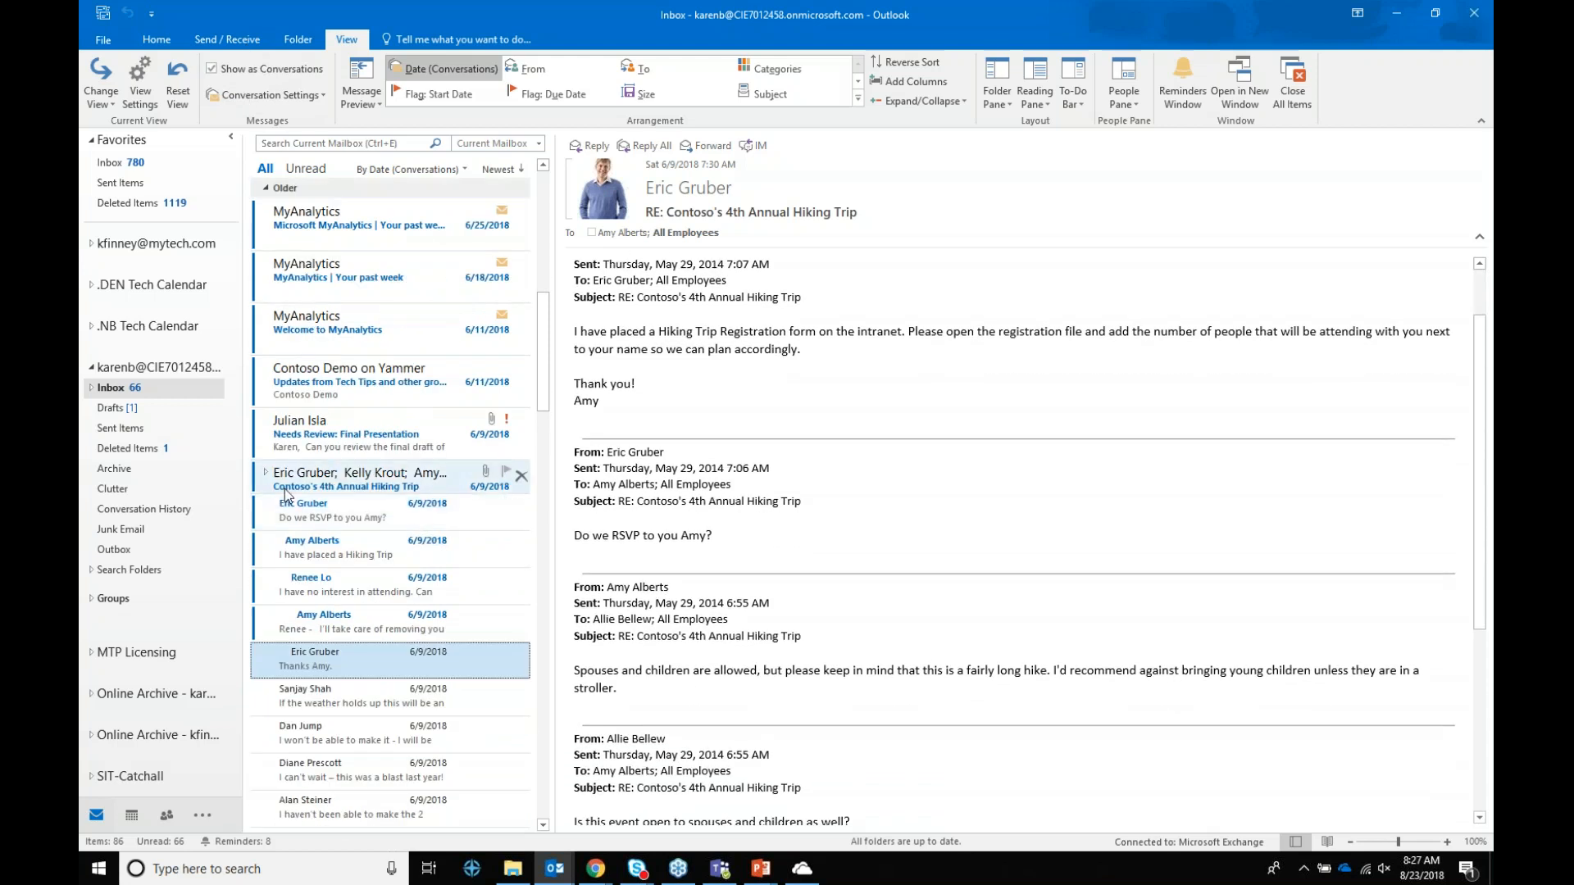
pyautogui.scroll(-3, 318, 599)
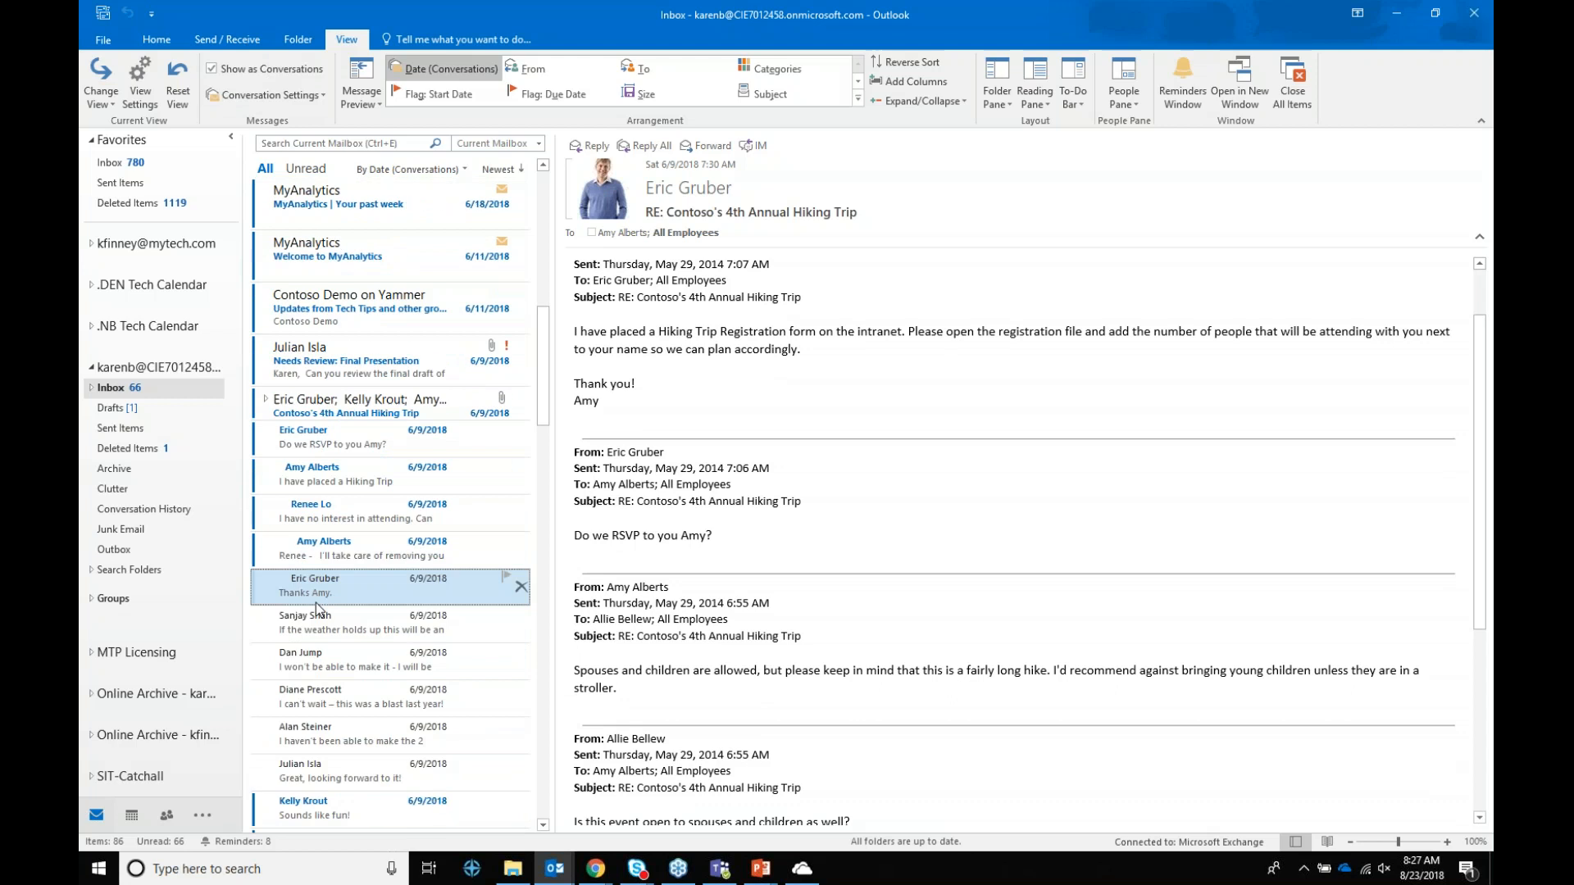
pyautogui.scroll(-2, 319, 611)
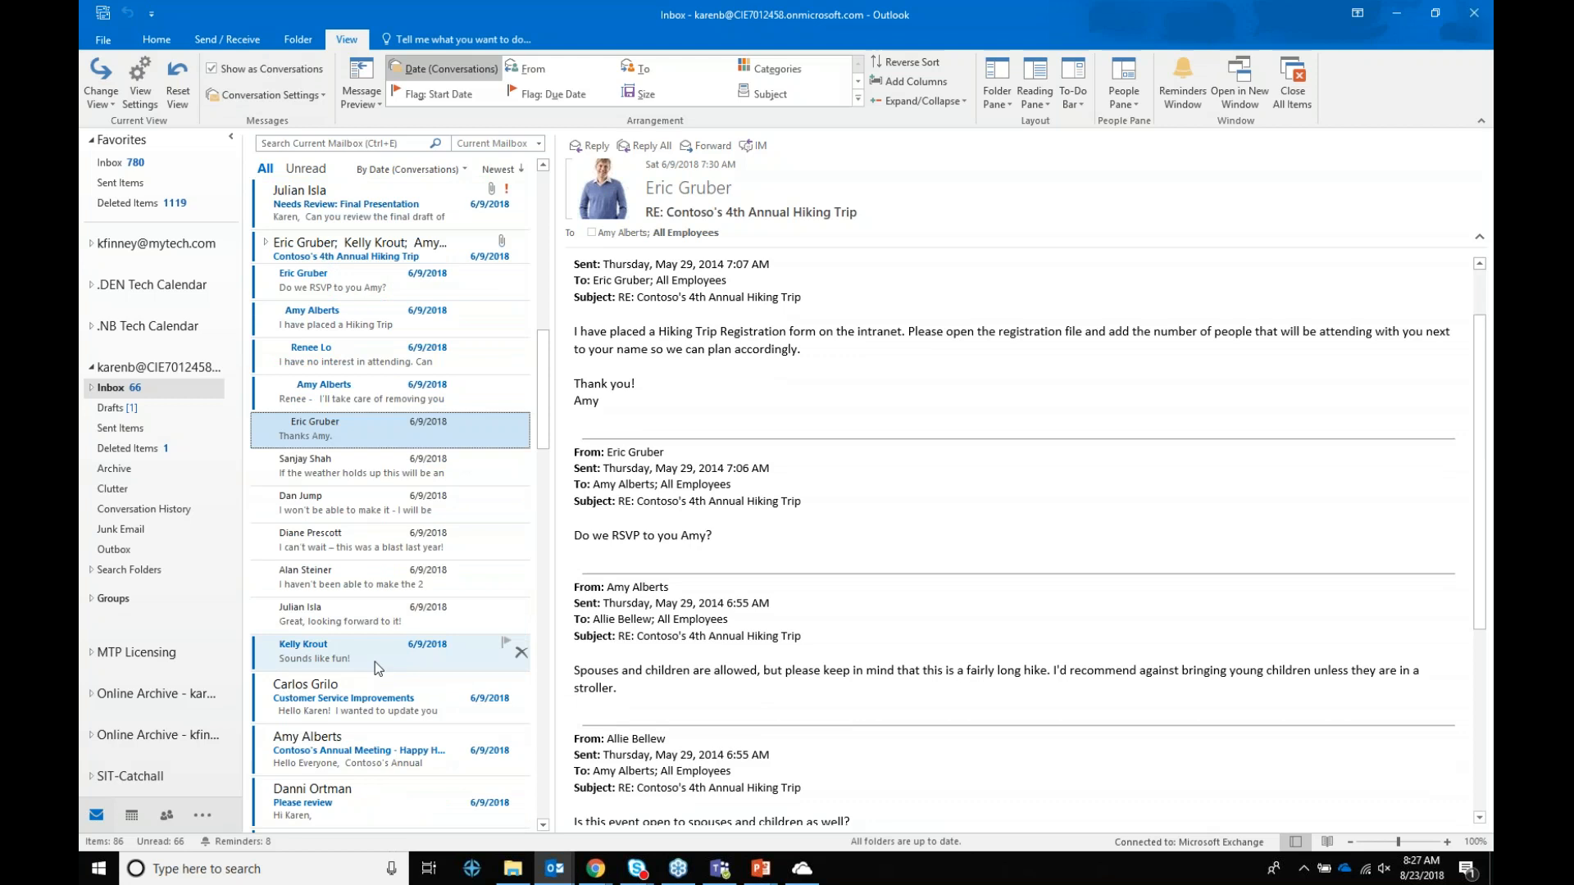
# Step: Expand the hiking-trip thread to browse its five messages, then collapse it back to one row
pyautogui.click(266, 242)
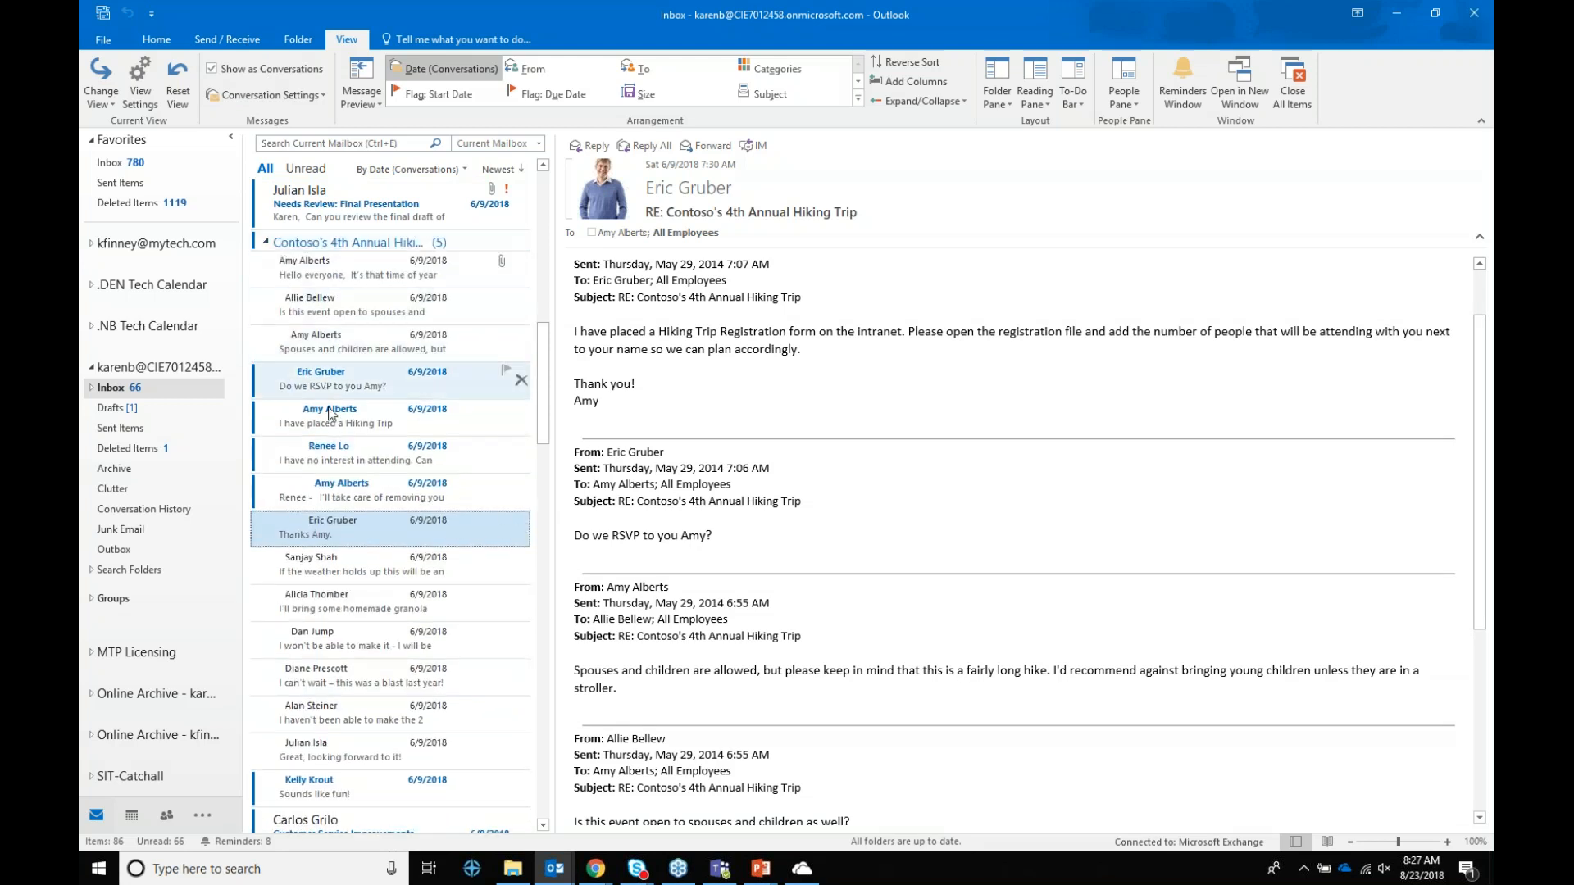
pyautogui.scroll(-6, 328, 623)
pyautogui.scroll(-4, 346, 692)
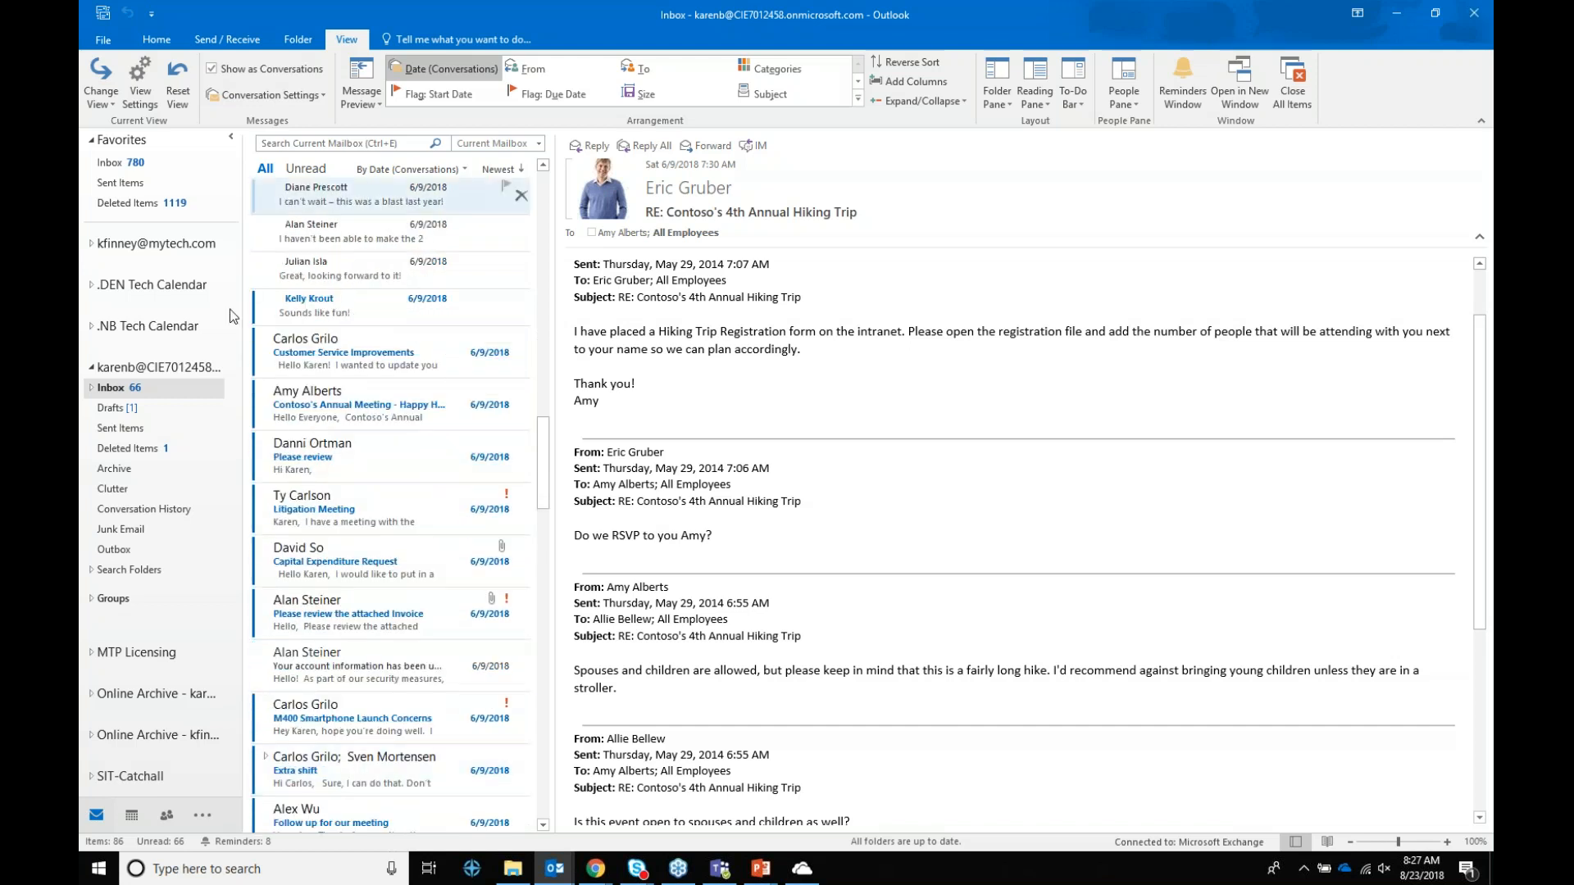
pyautogui.scroll(15, 352, 619)
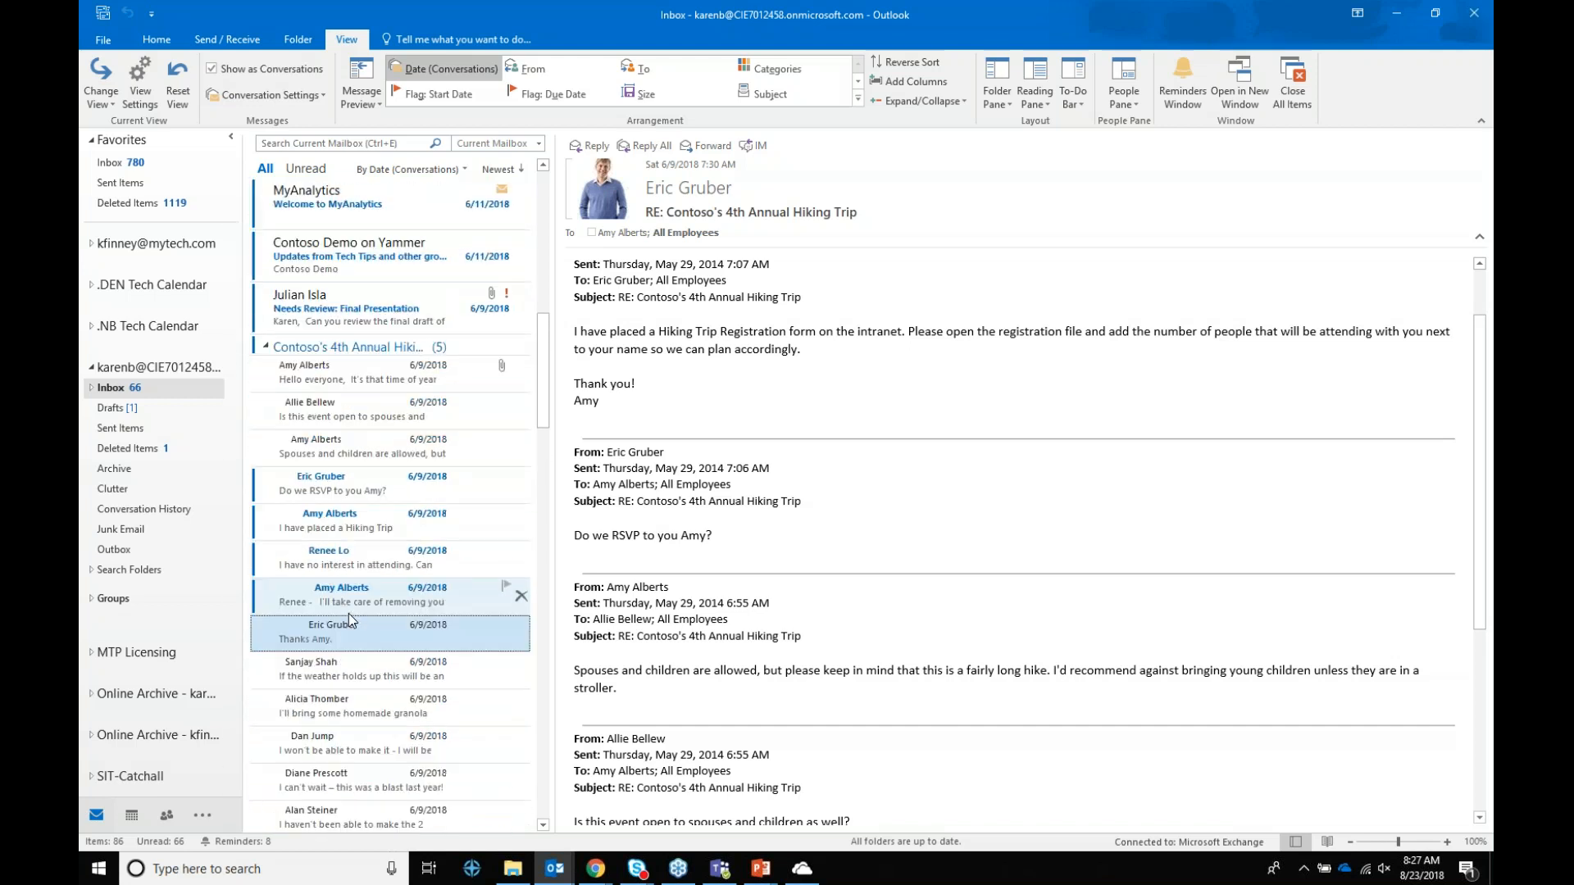
pyautogui.click(262, 475)
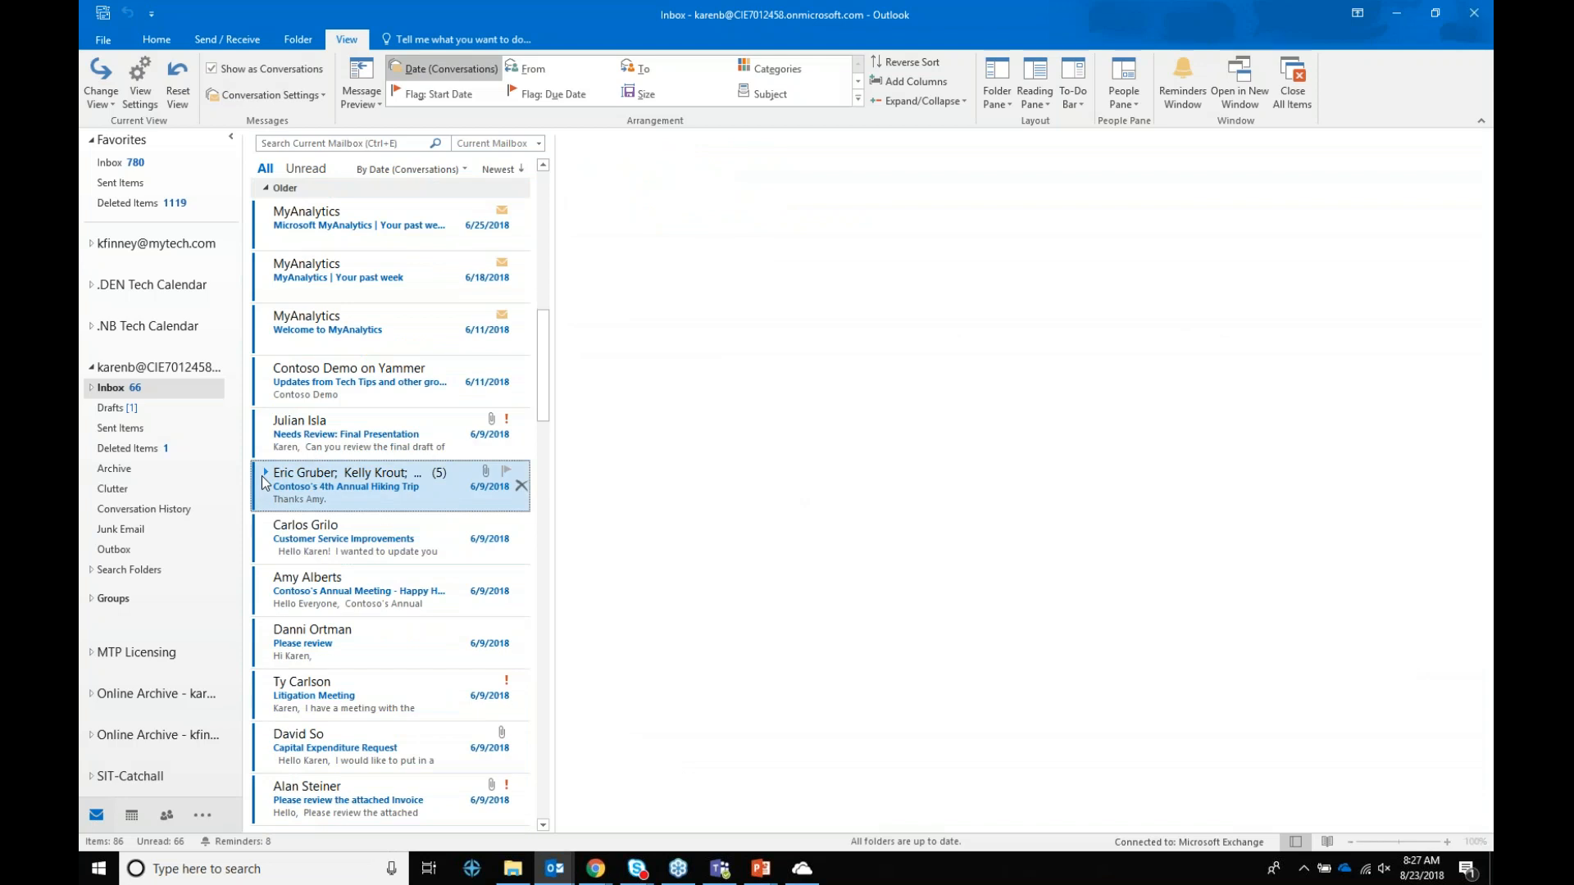
pyautogui.scroll(6, 318, 449)
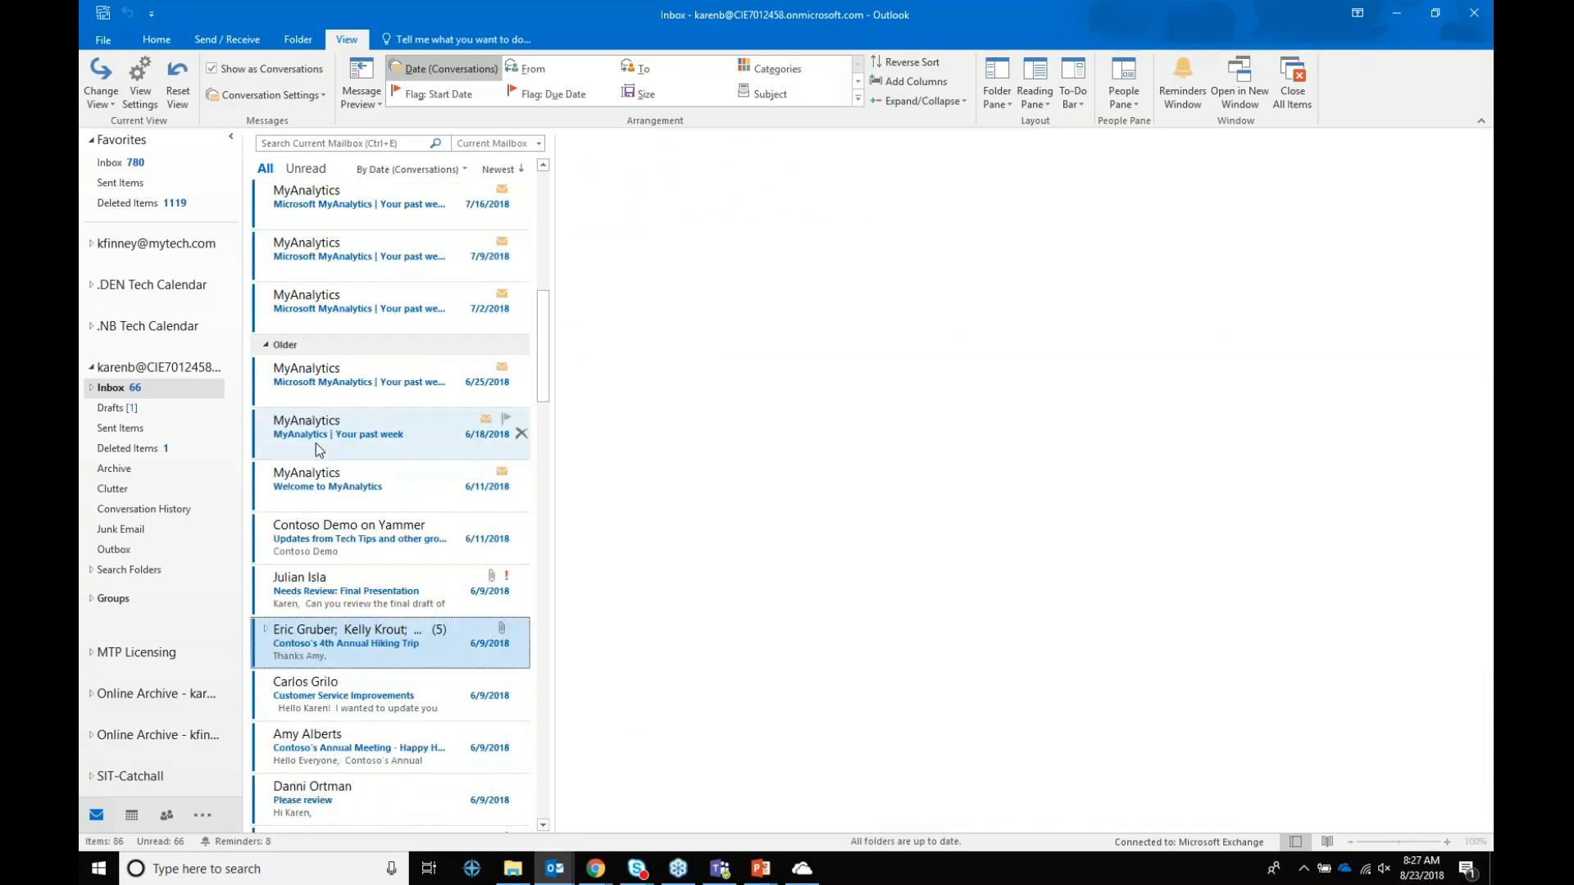
pyautogui.scroll(1, 319, 449)
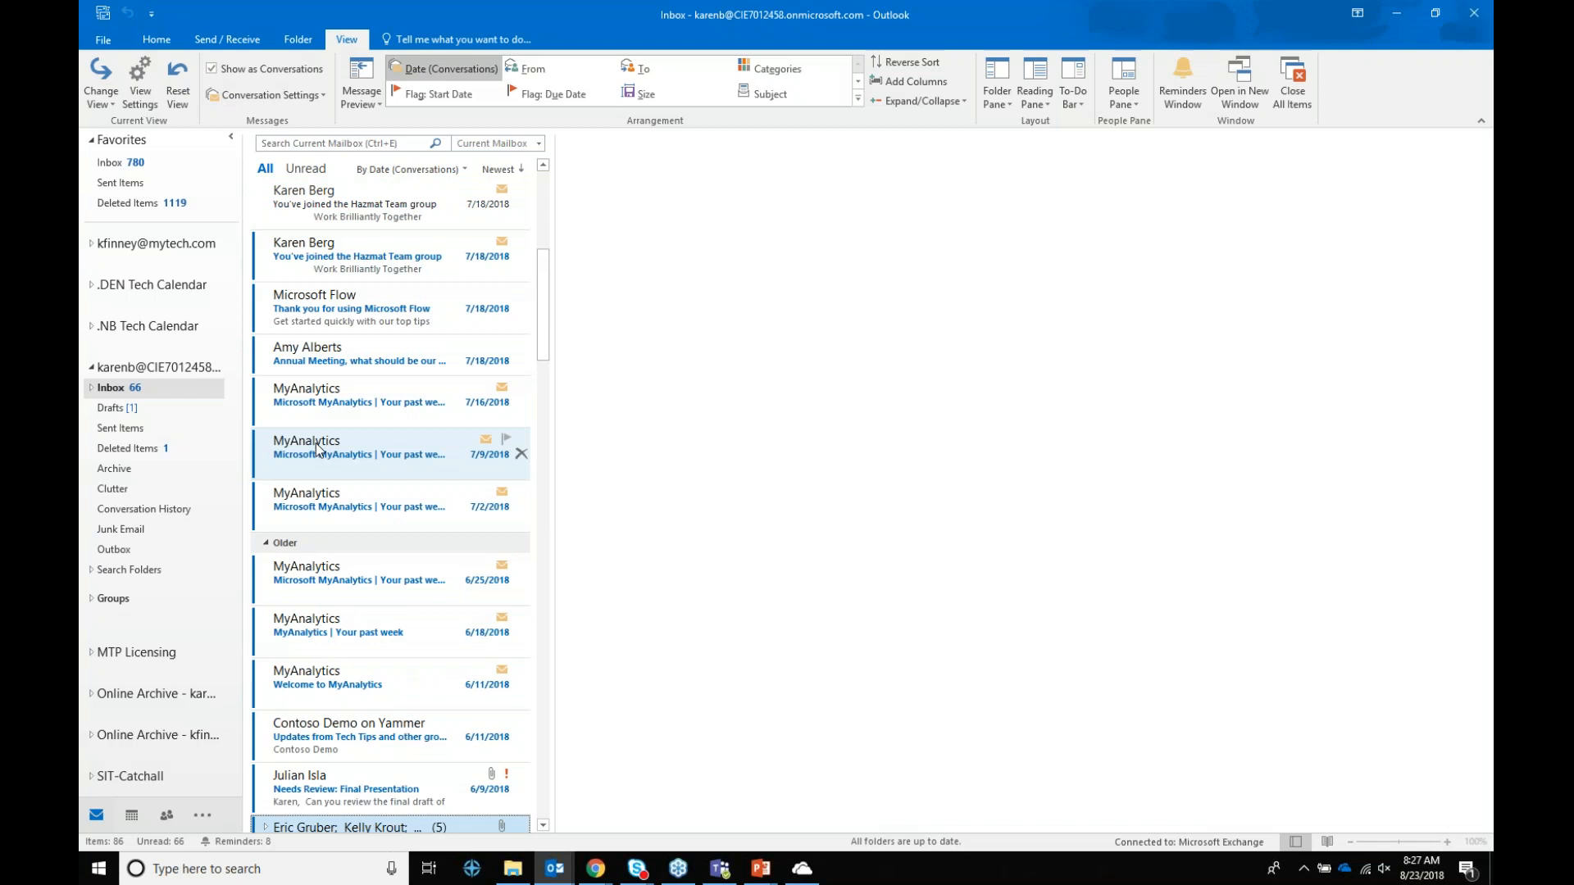
pyautogui.scroll(2, 318, 450)
pyautogui.scroll(3, 318, 450)
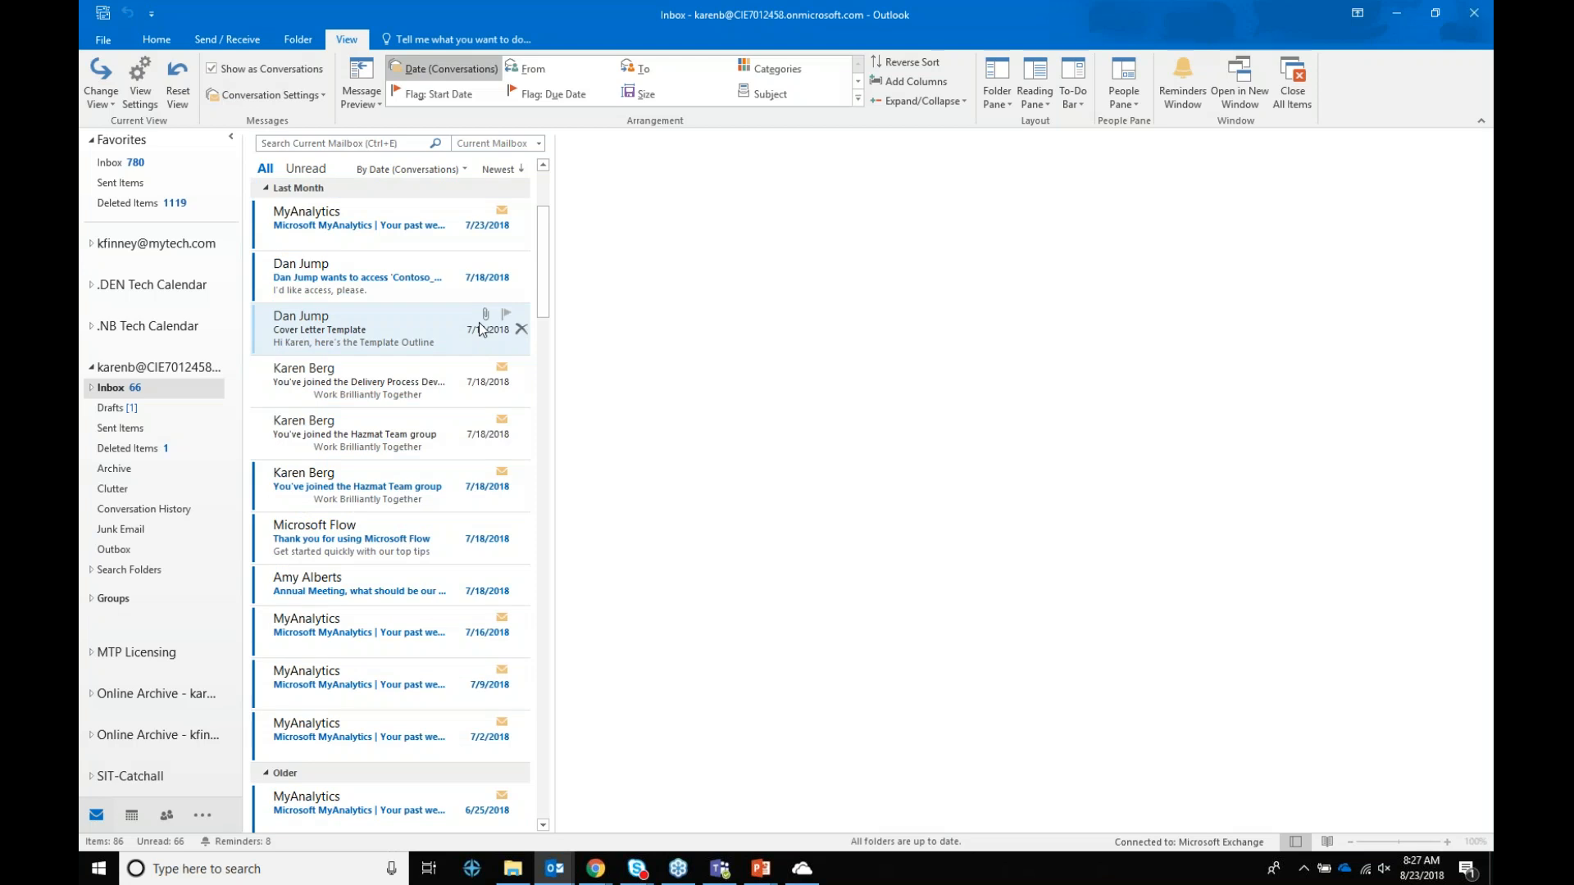
# Step: Browse the Voice Mail and With Attachments search folders
pyautogui.click(92, 571)
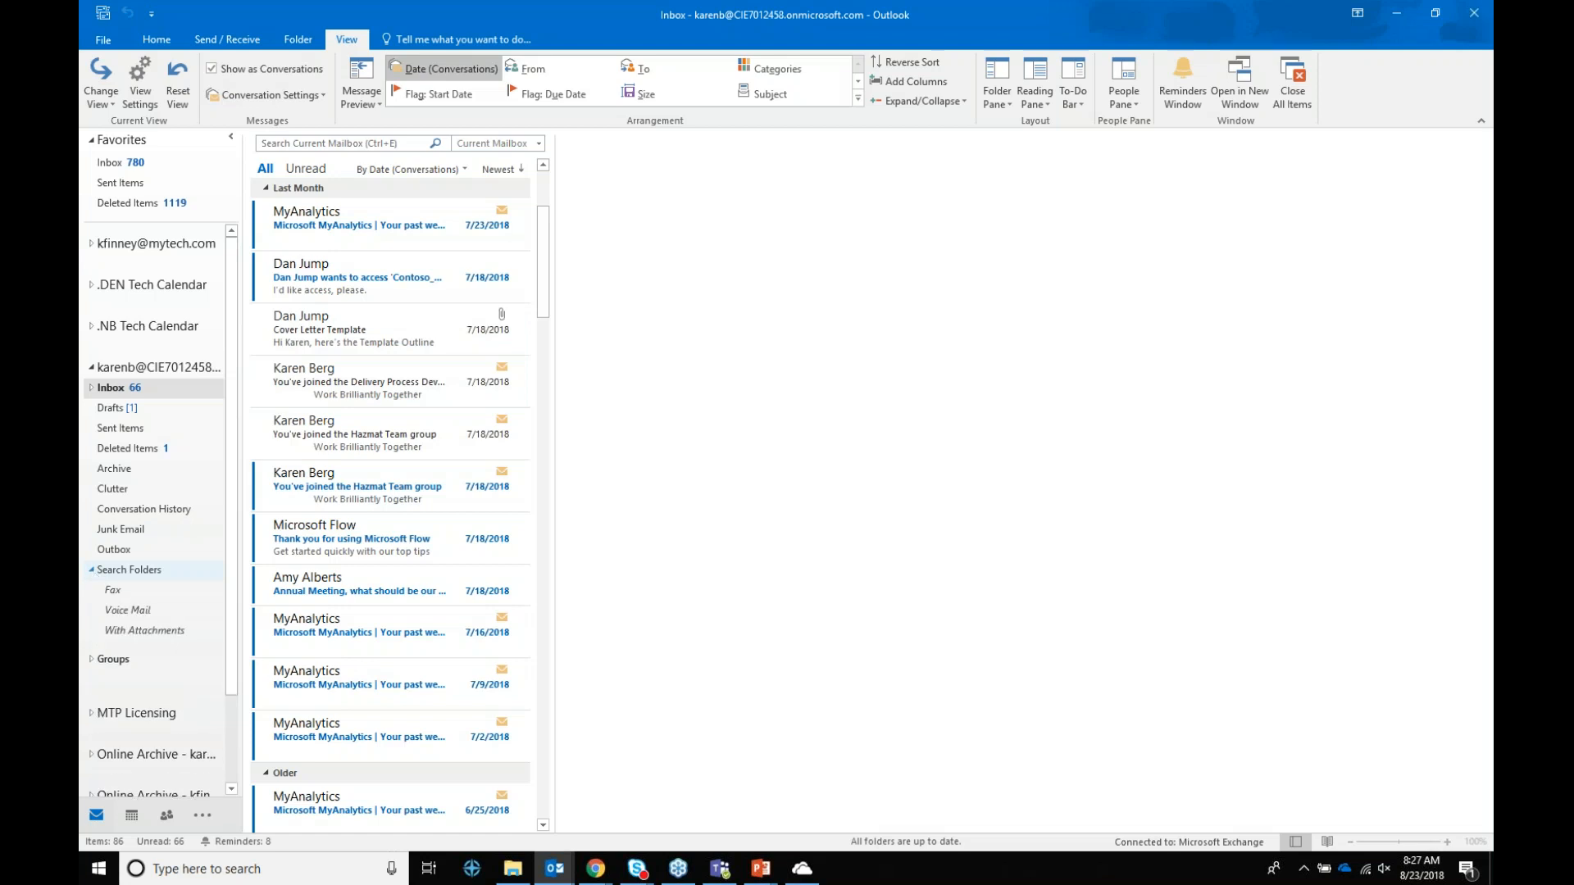
pyautogui.click(116, 611)
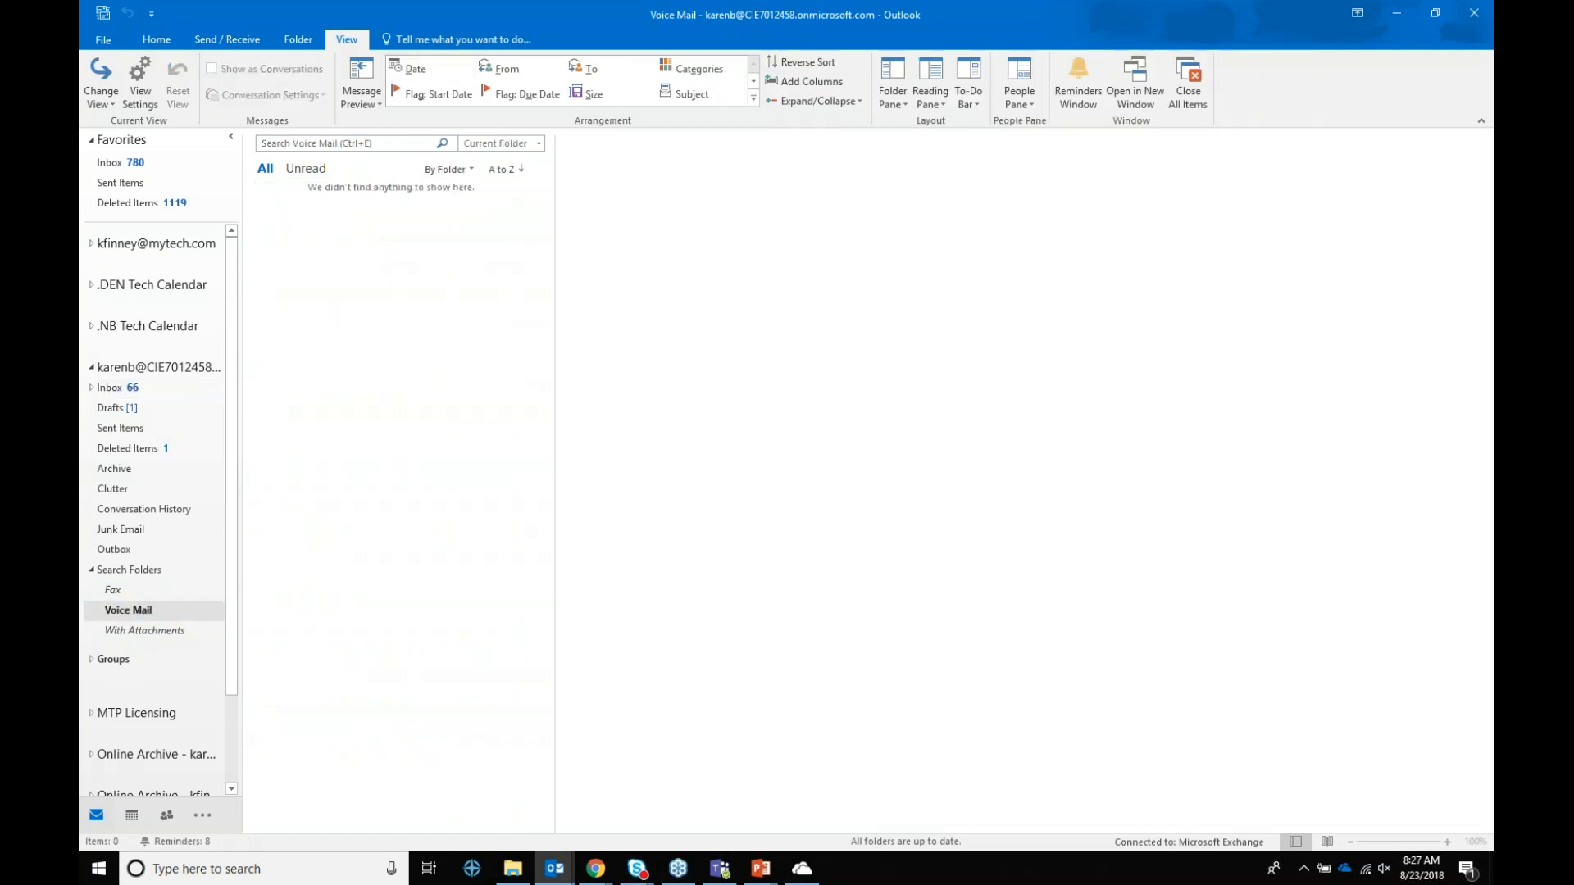
pyautogui.click(130, 636)
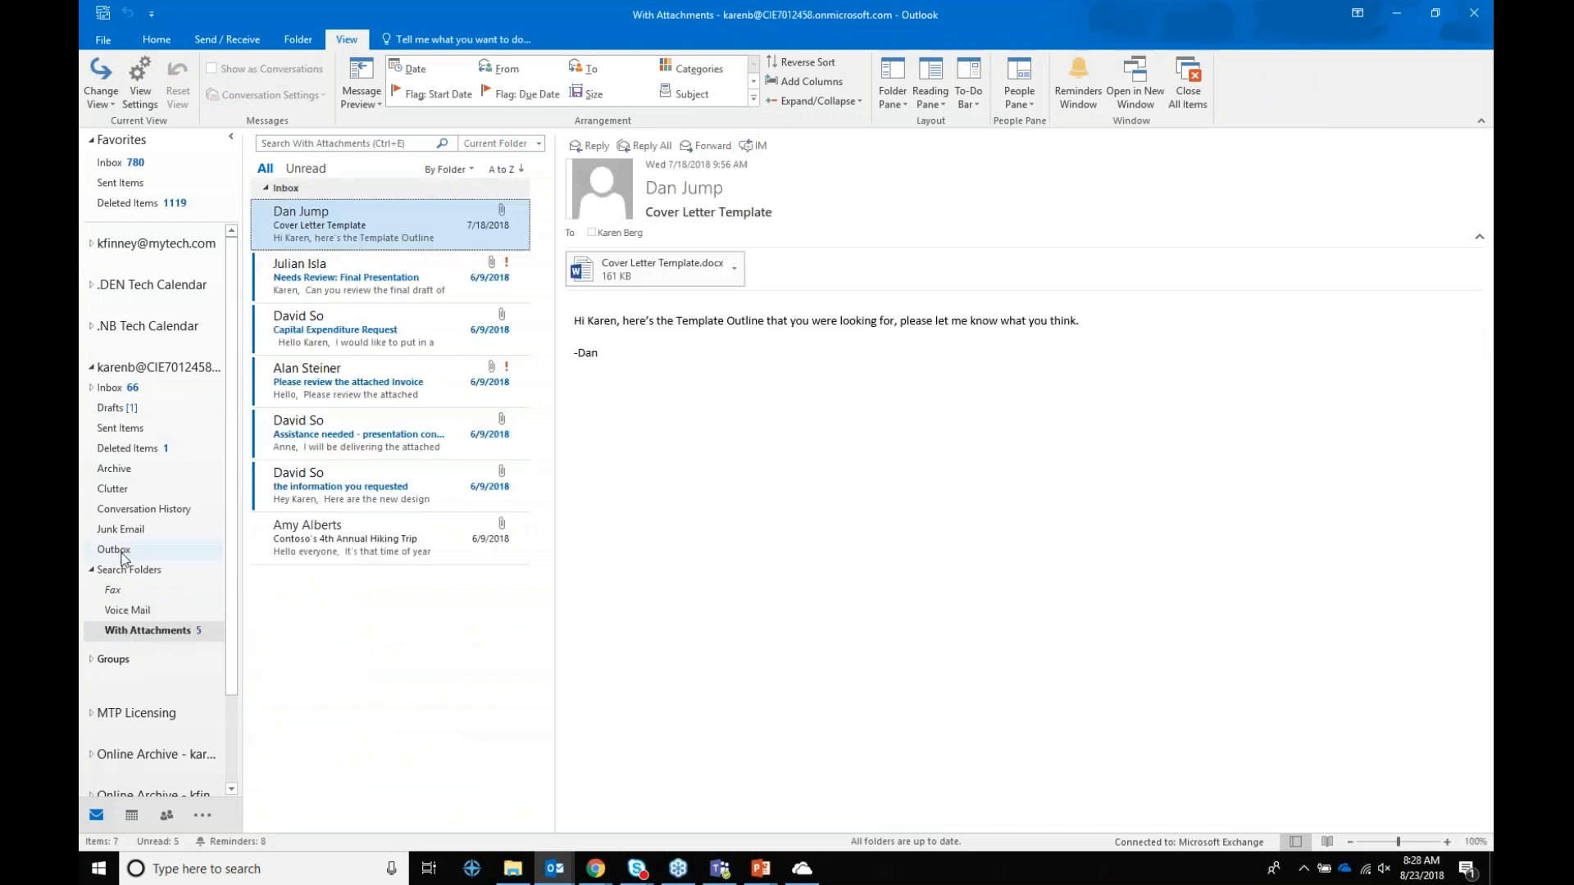
# Step: Start a new 'Mail from specific people' search folder and begin choosing its senders
pyautogui.rightClick(125, 573)
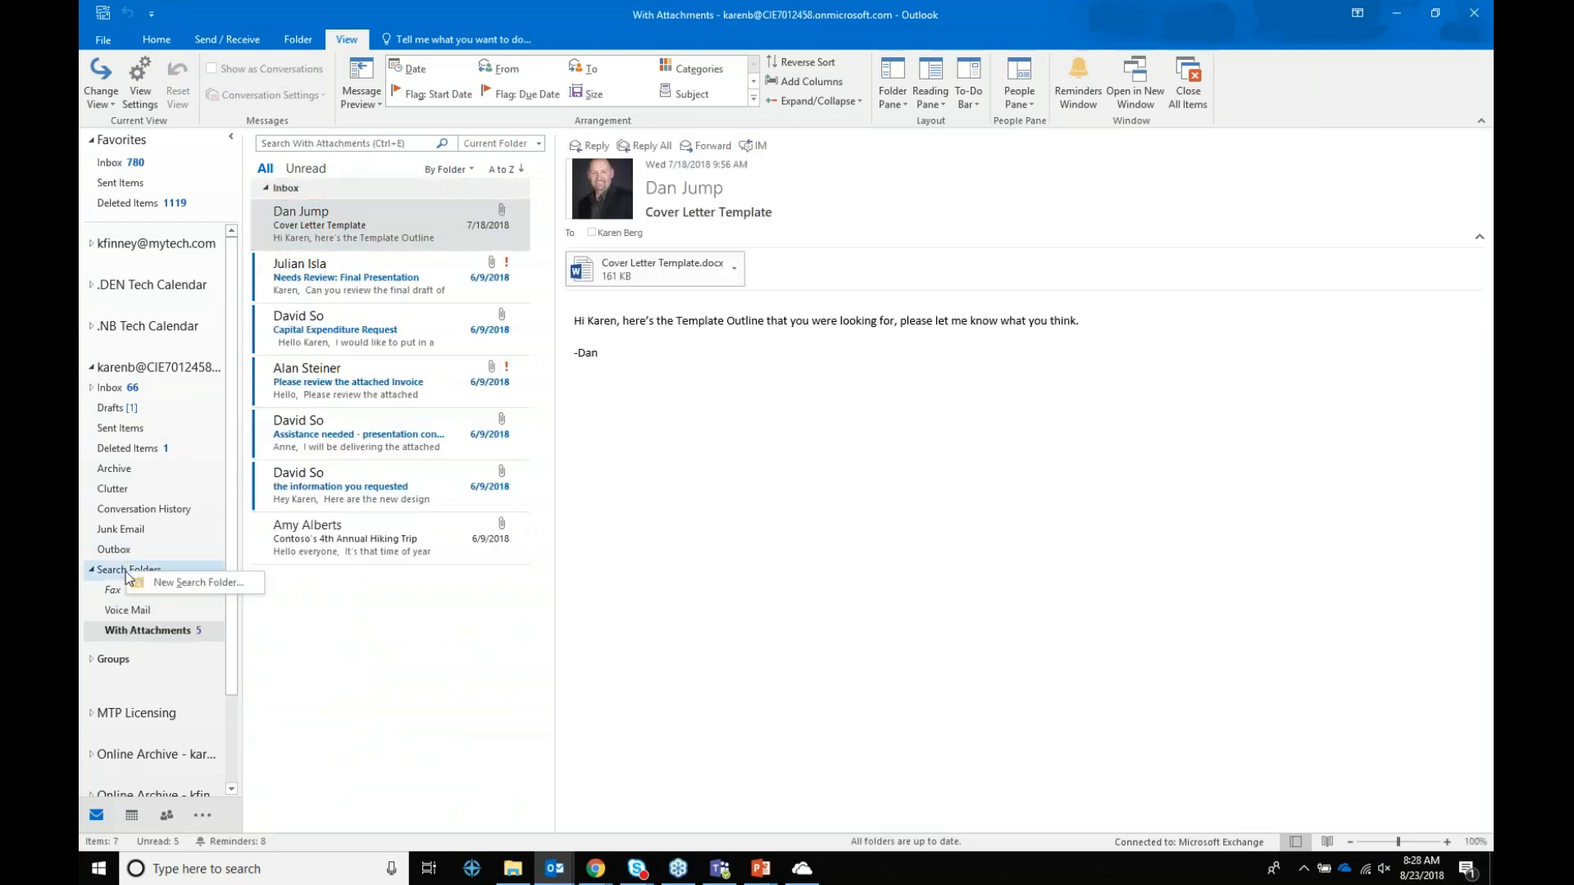
pyautogui.click(164, 583)
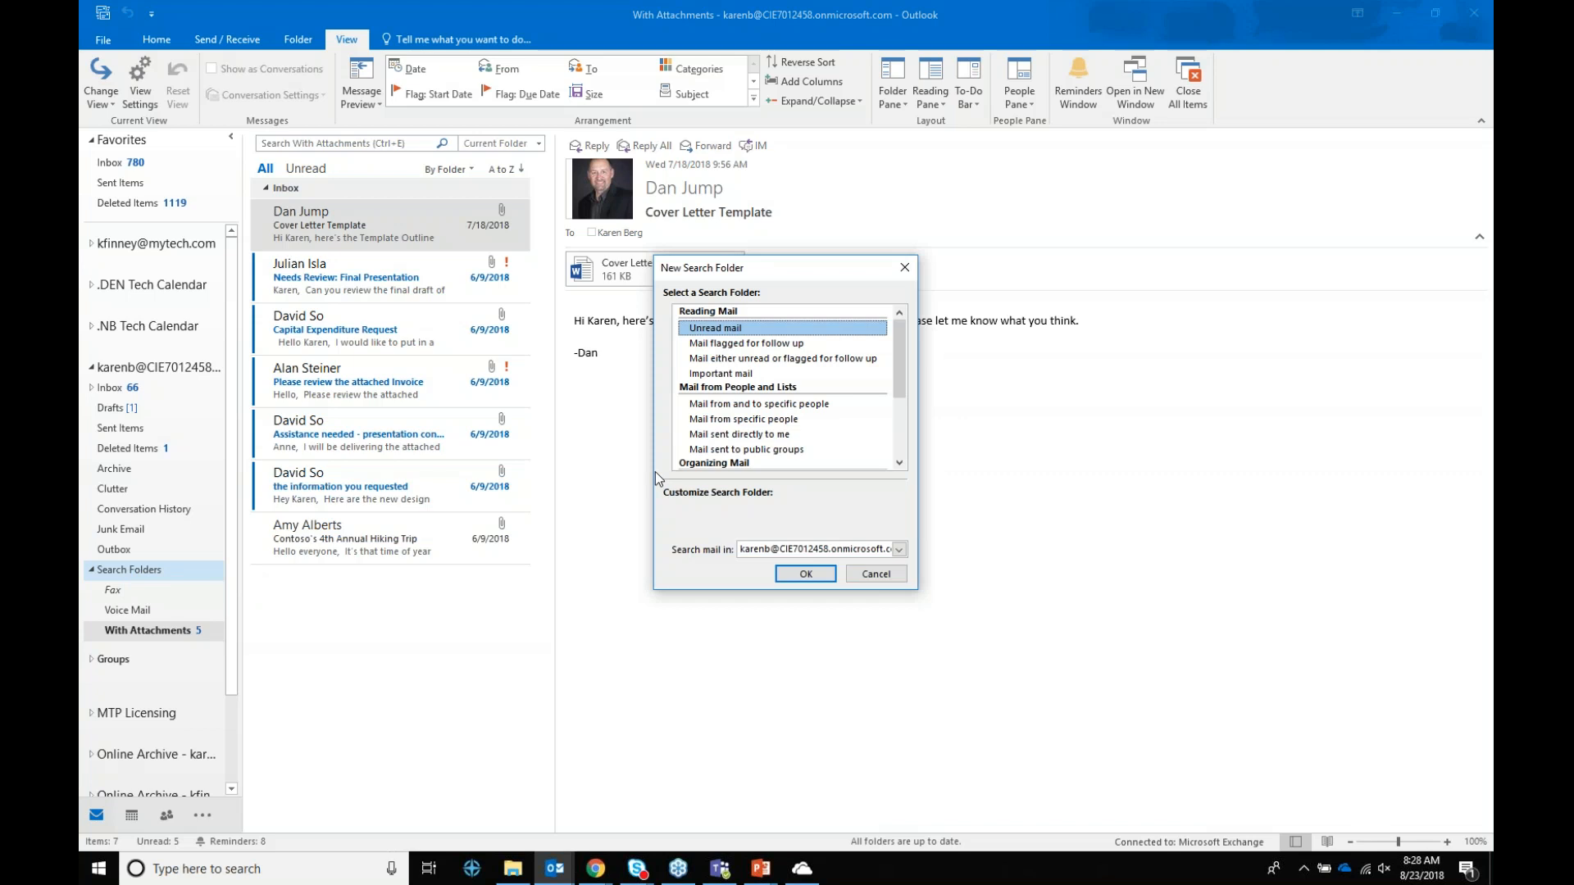
pyautogui.click(791, 421)
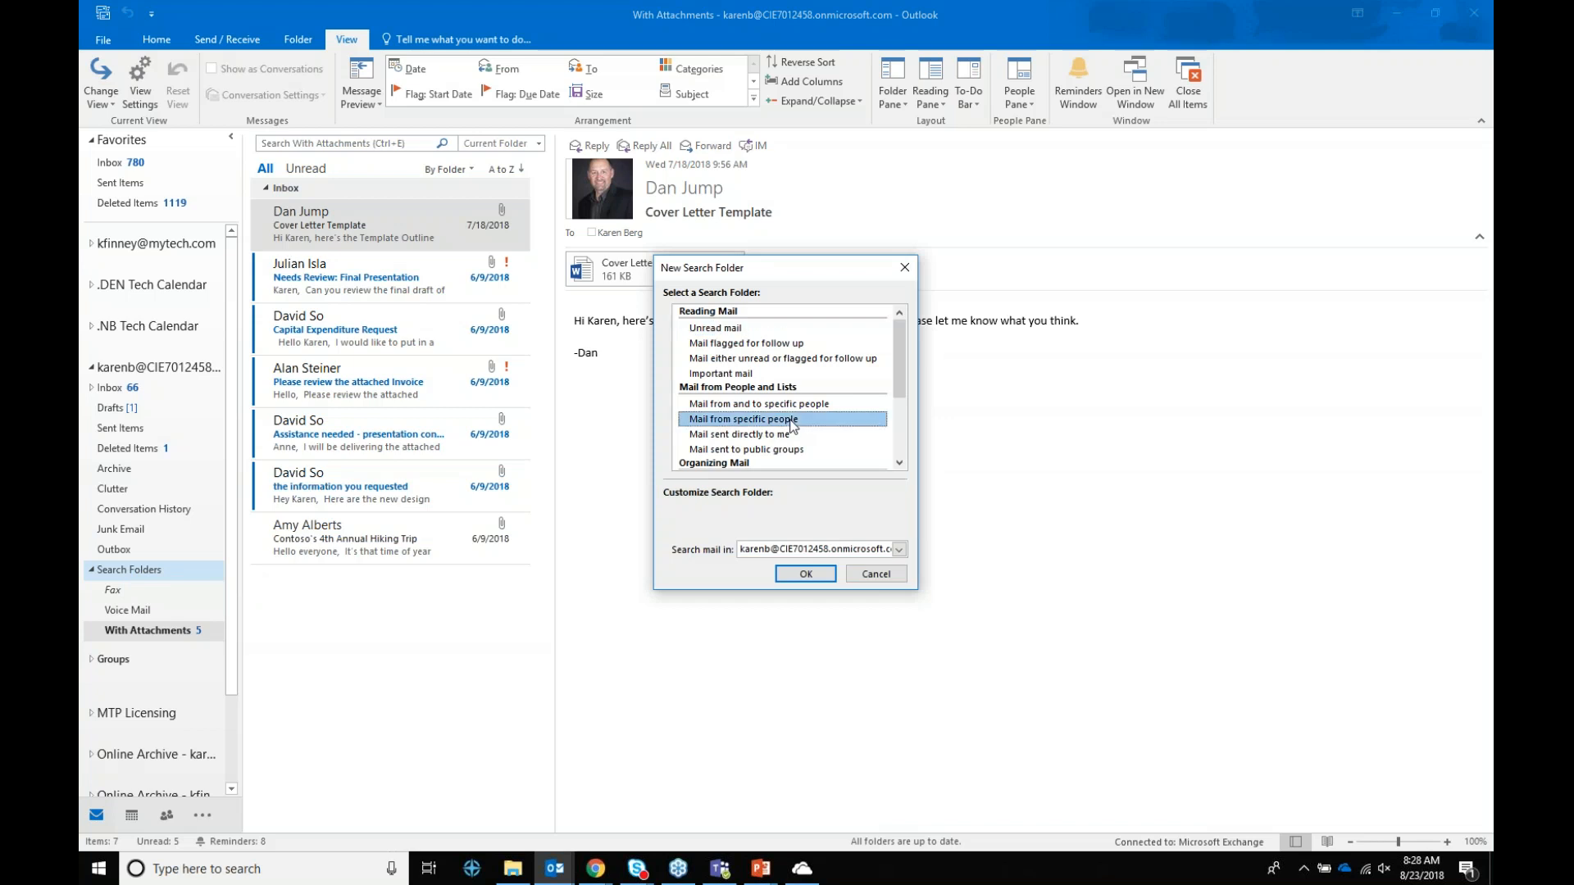
pyautogui.click(805, 577)
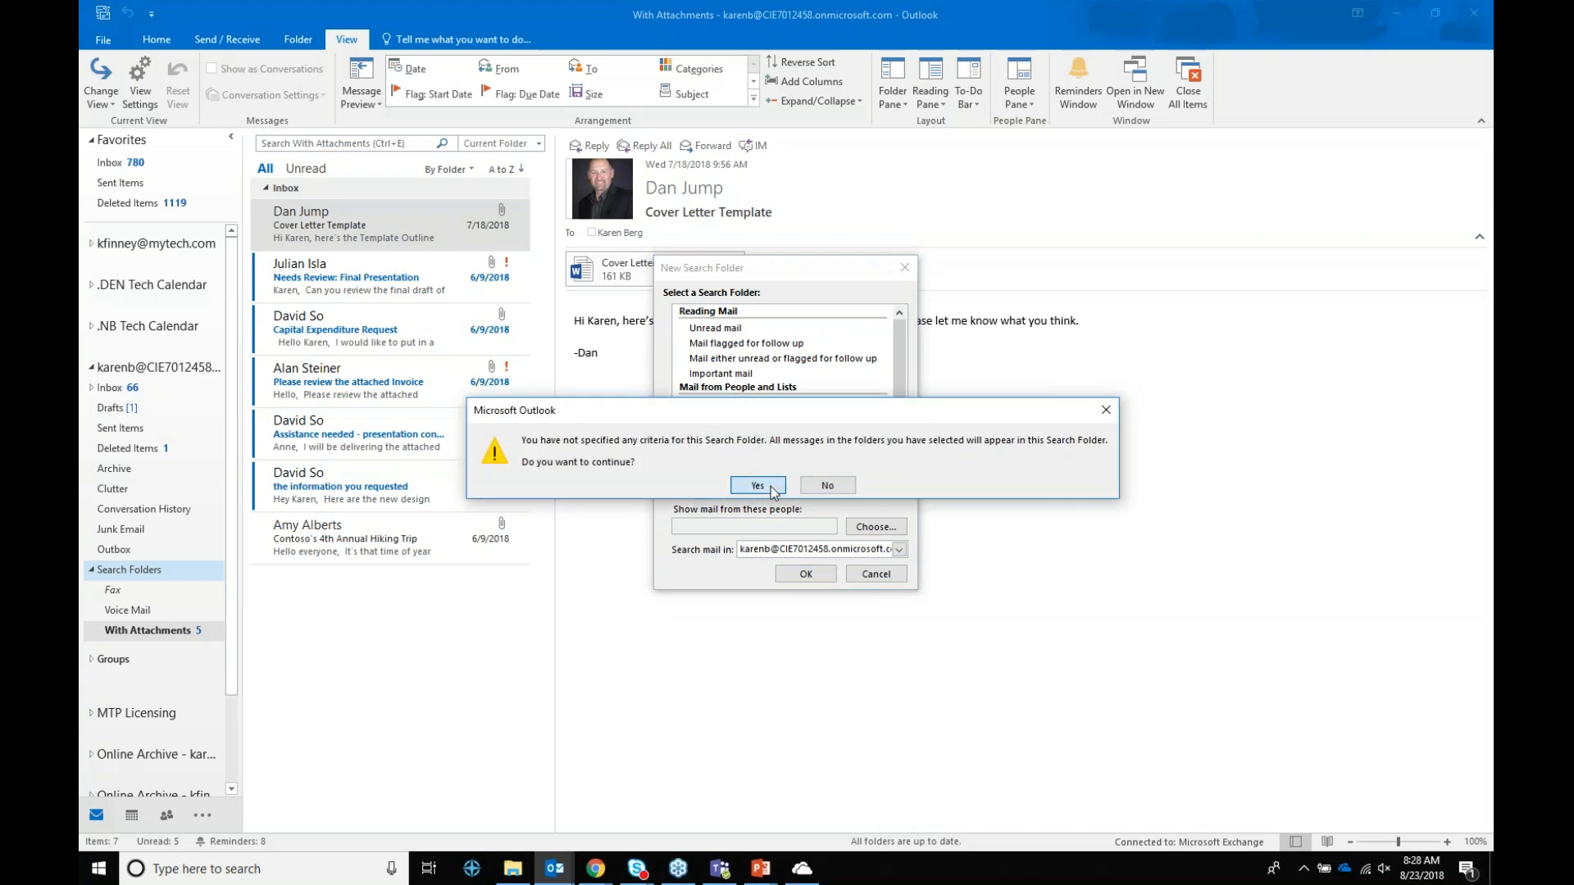
pyautogui.click(827, 486)
pyautogui.click(816, 527)
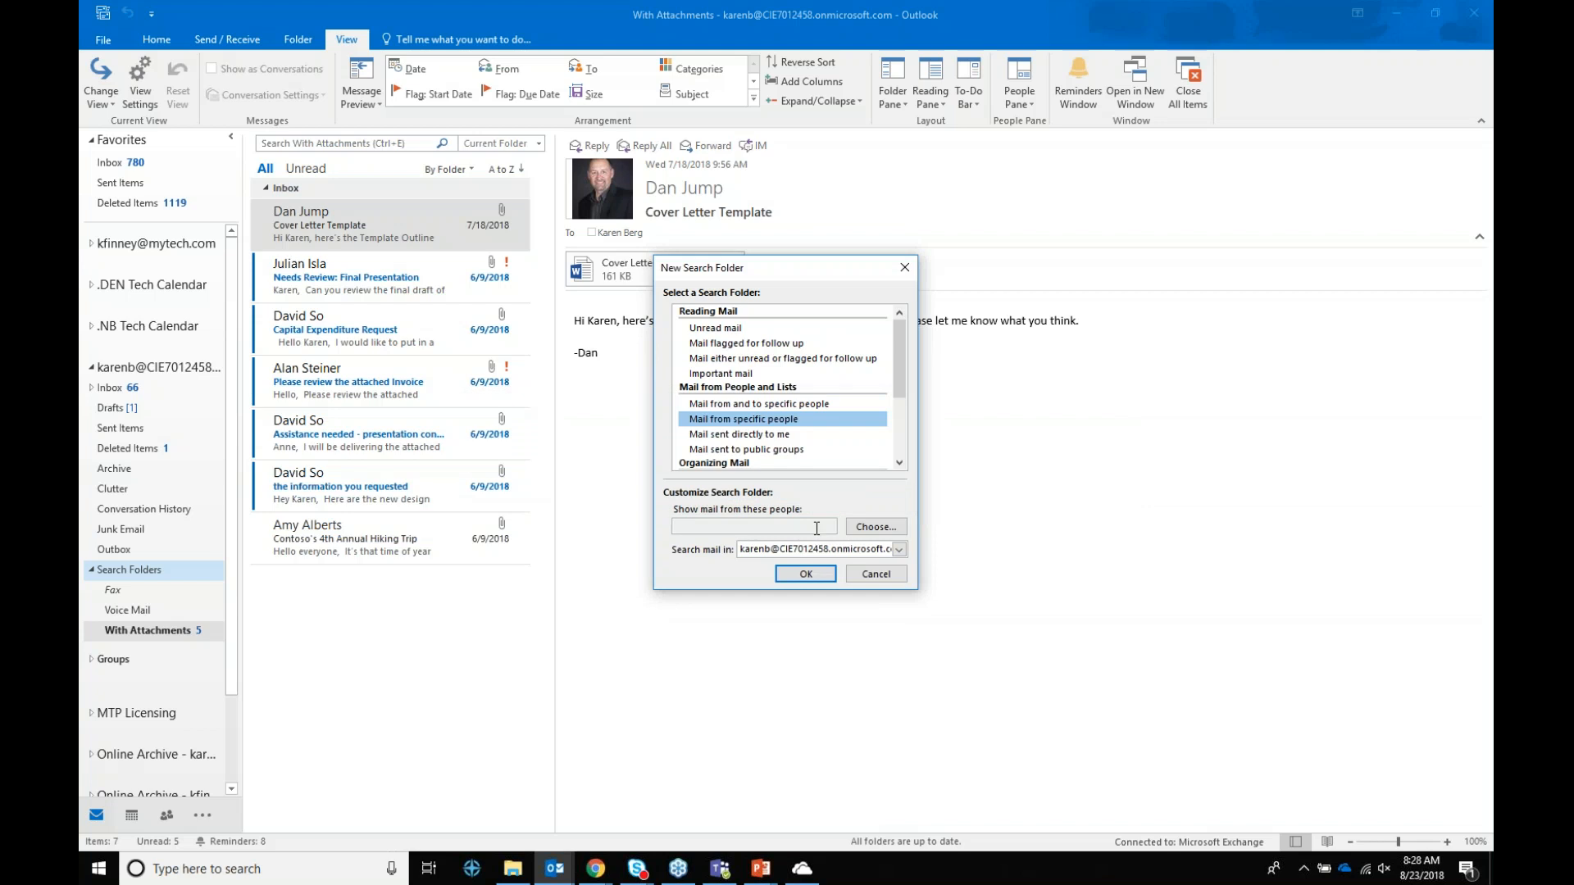
pyautogui.click(876, 528)
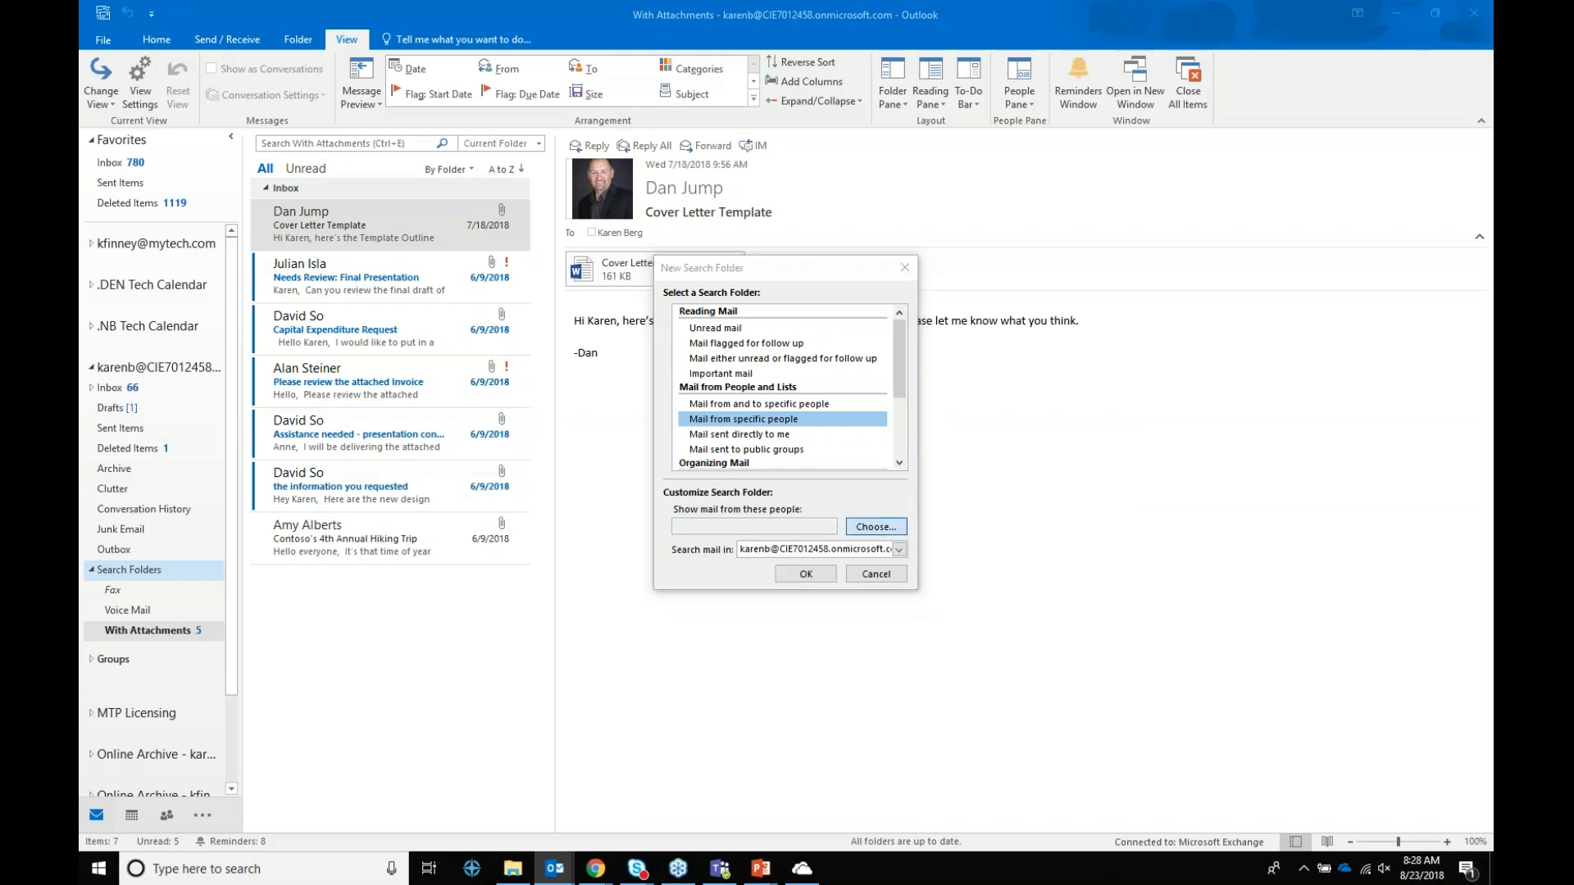
# Step: Pick the contact from the account's Contacts address book as the search folder's sender
pyautogui.write('dan')
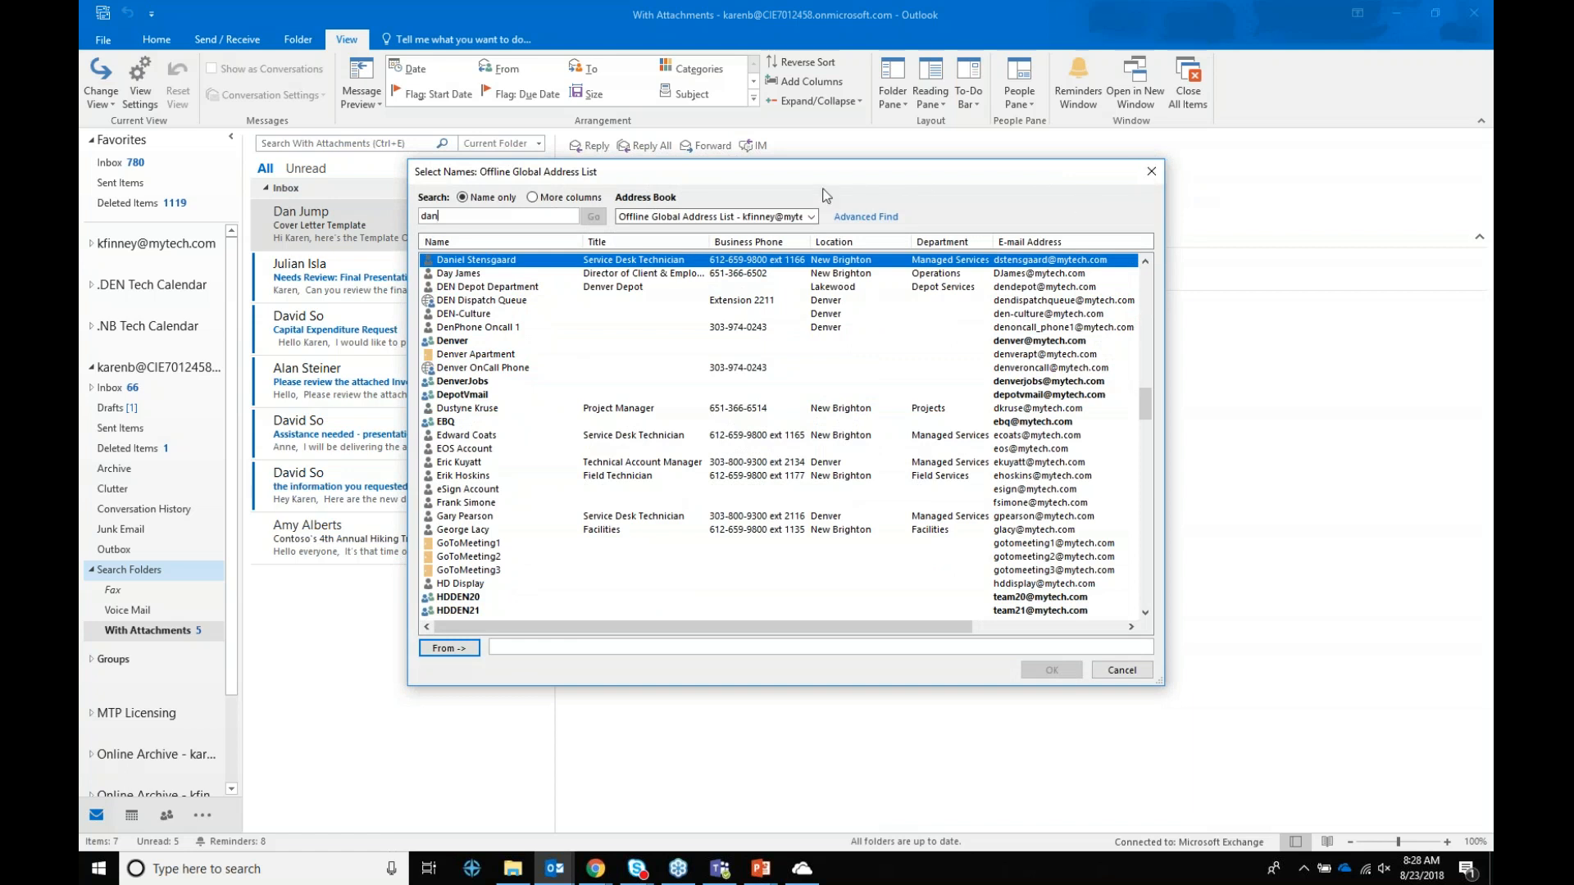
pyautogui.click(812, 217)
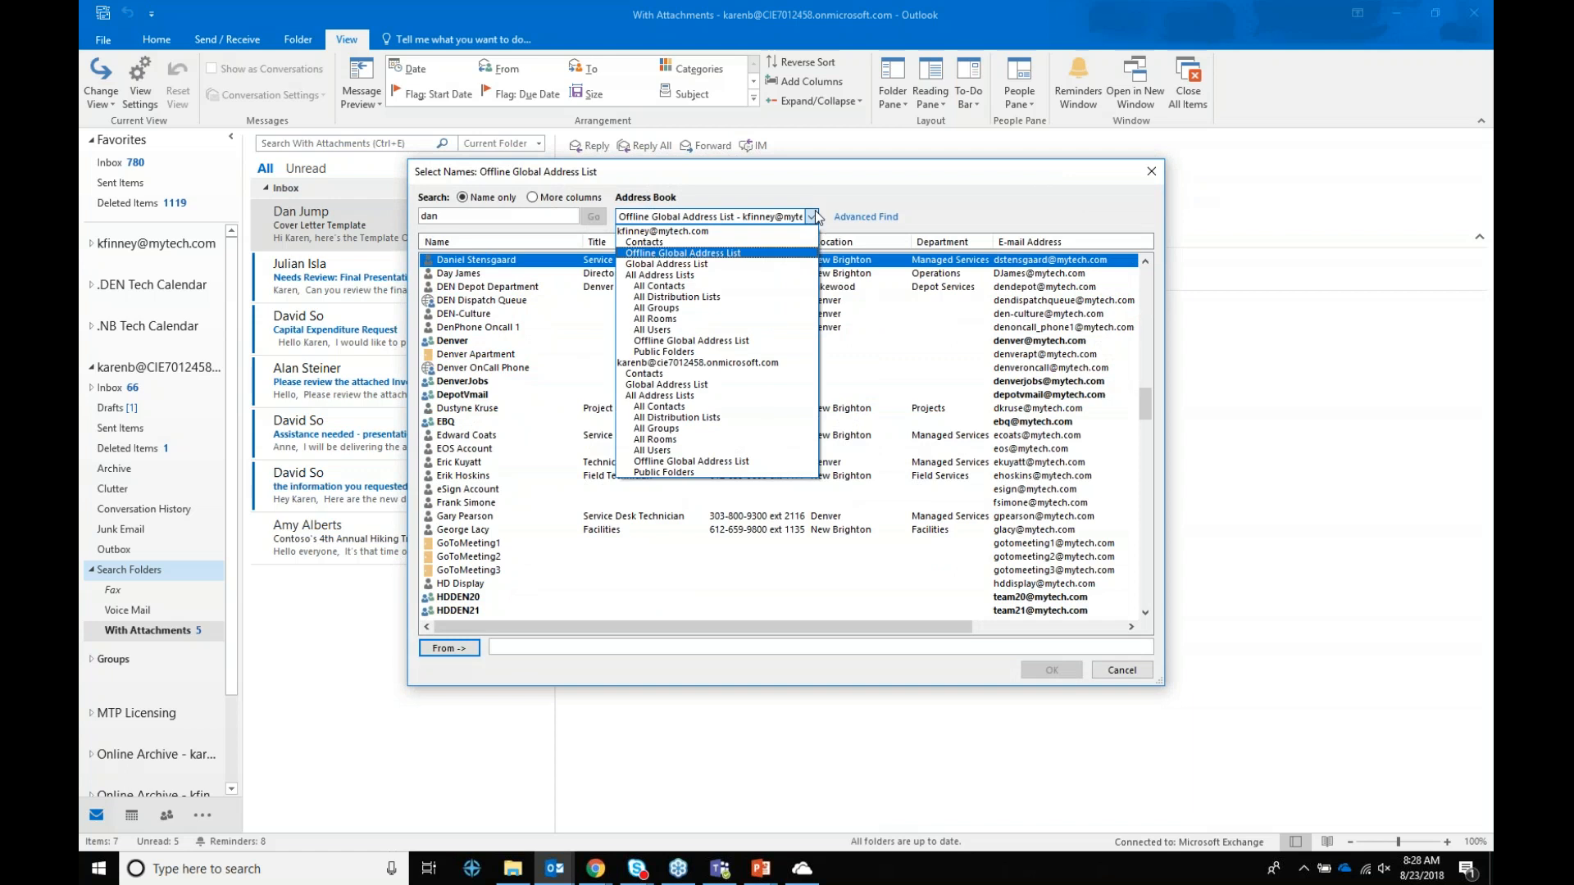
pyautogui.click(729, 376)
pyautogui.click(546, 217)
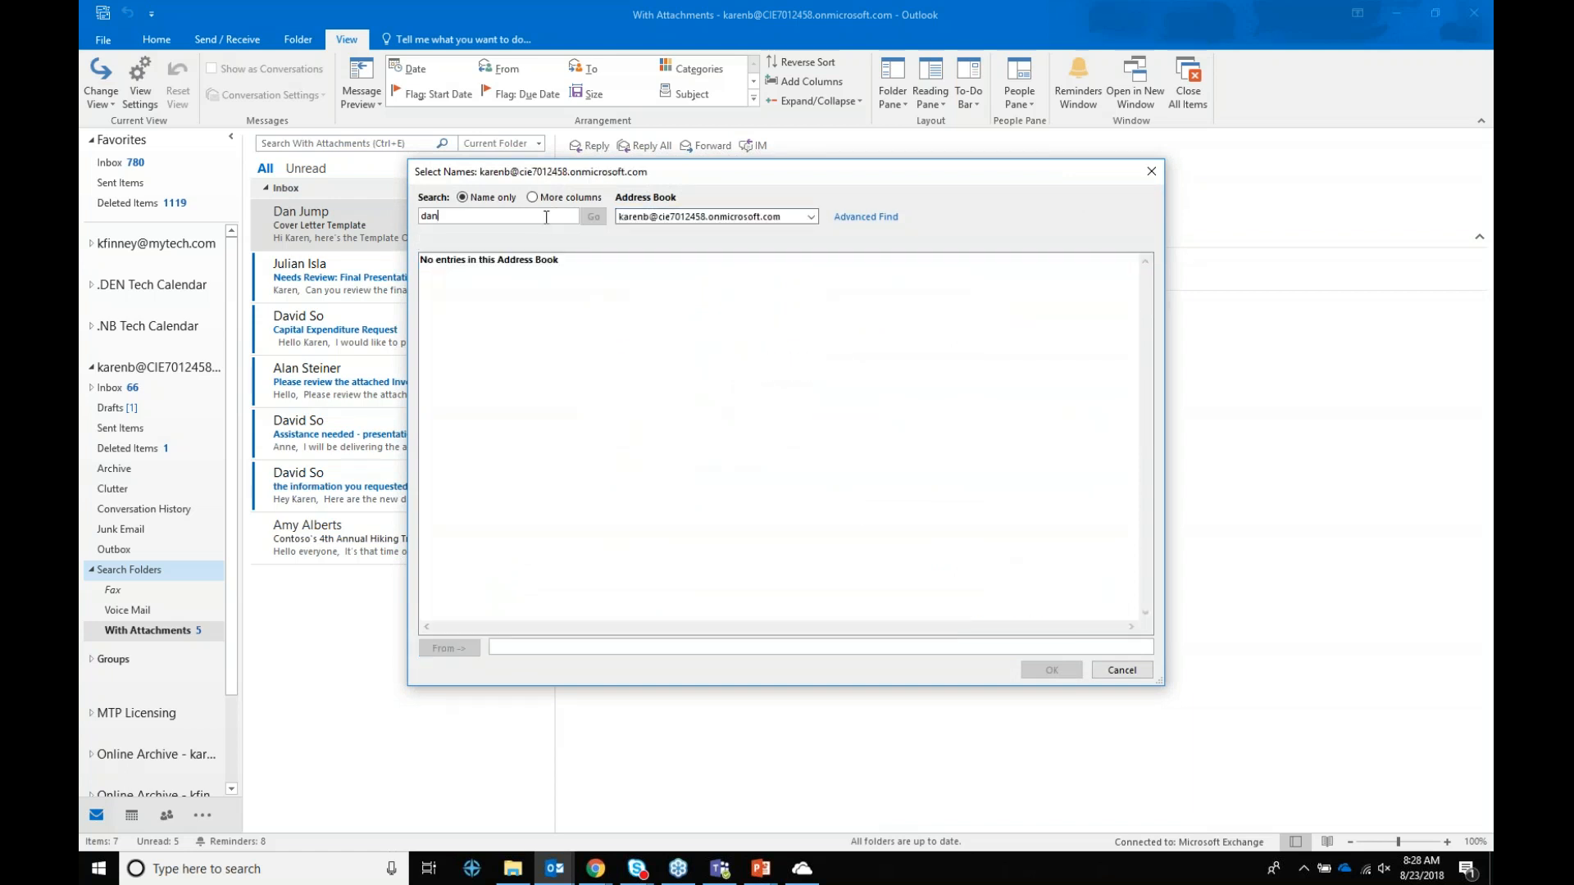
pyautogui.press('BackSpace')
pyautogui.press('BackSpace')
pyautogui.press('BackSpace')
pyautogui.click(811, 216)
pyautogui.click(684, 374)
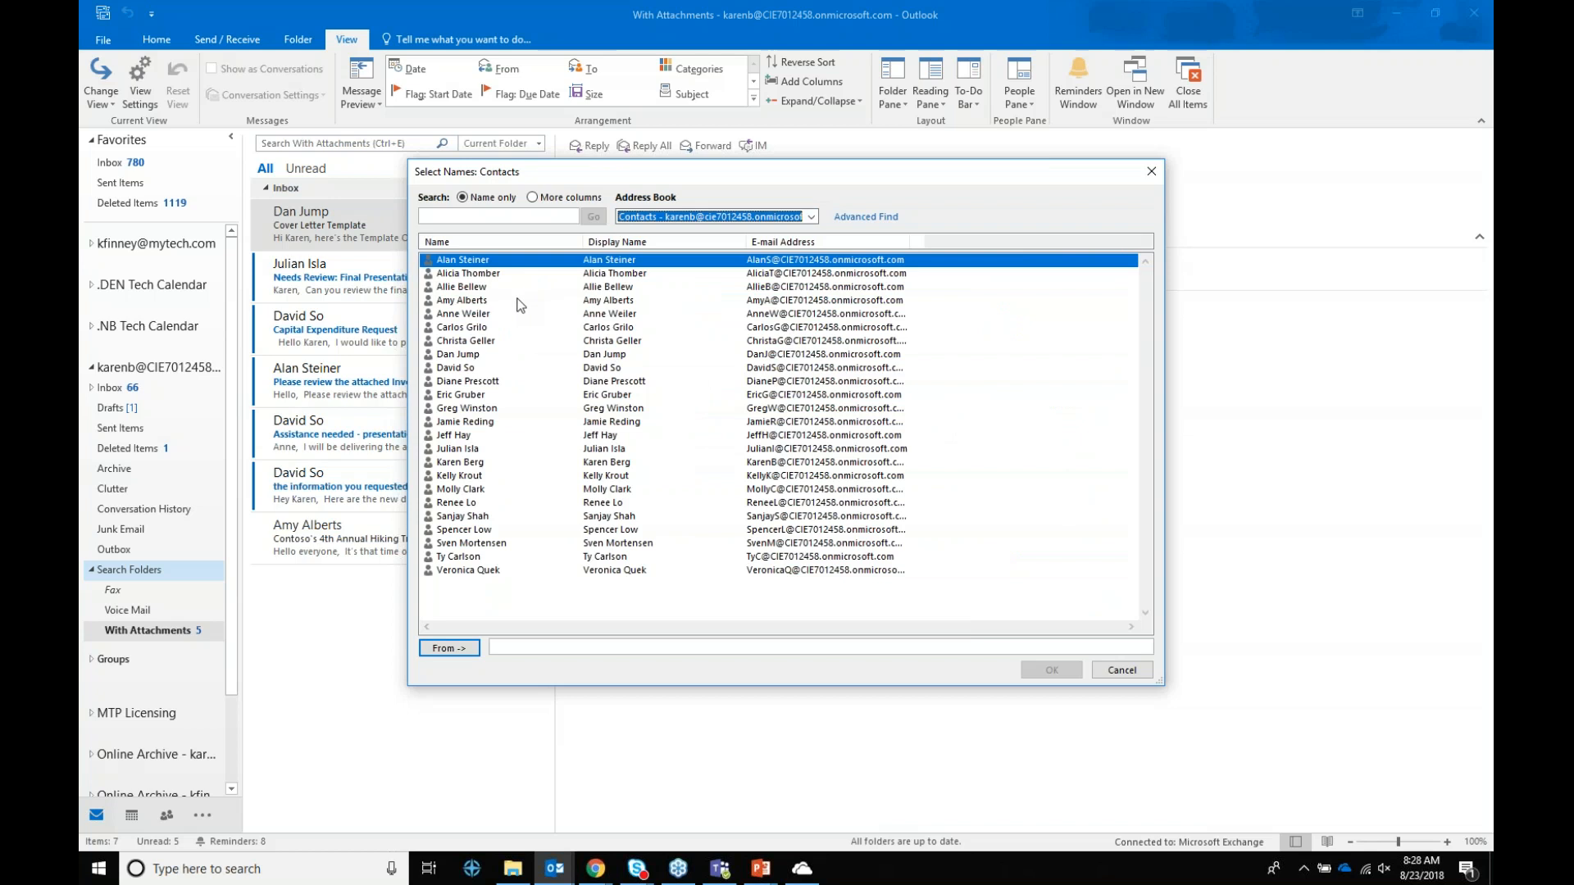
pyautogui.doubleClick(461, 358)
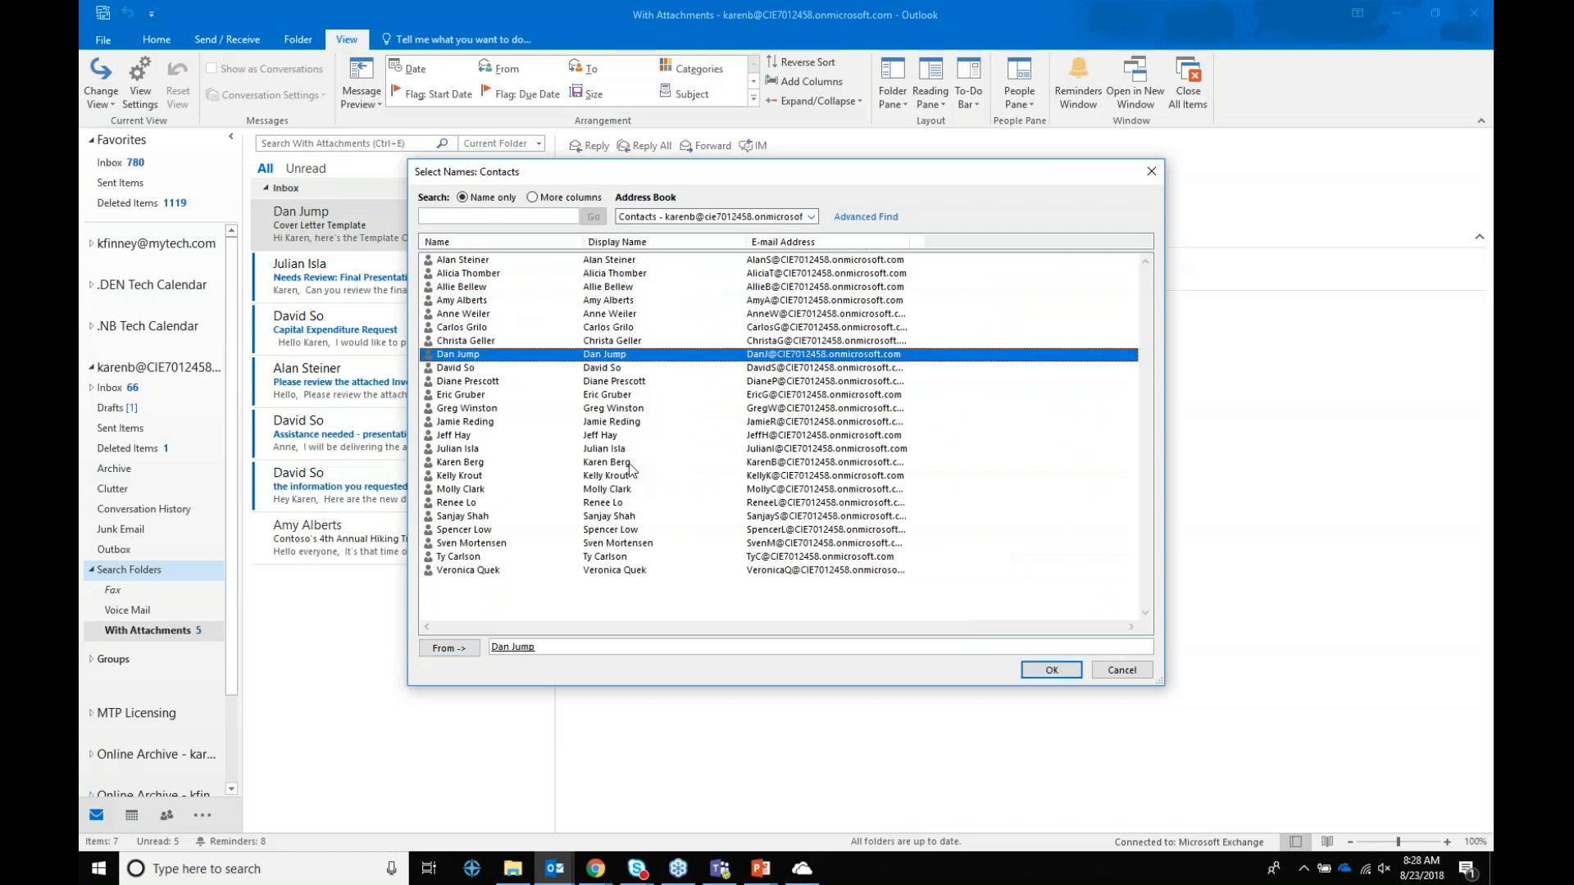
pyautogui.click(1051, 670)
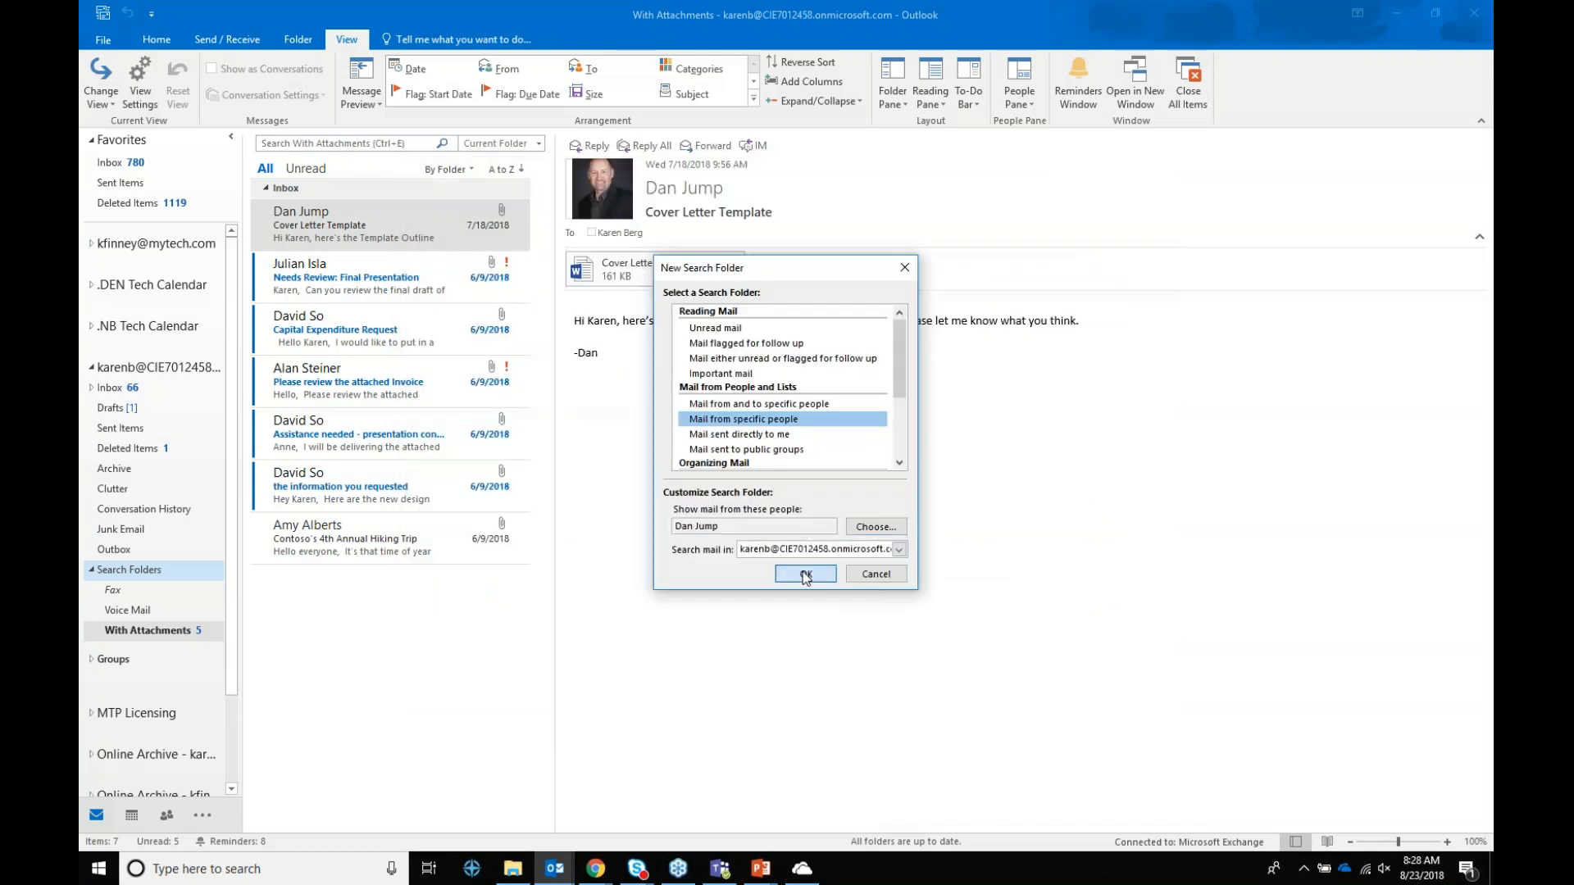
pyautogui.click(800, 583)
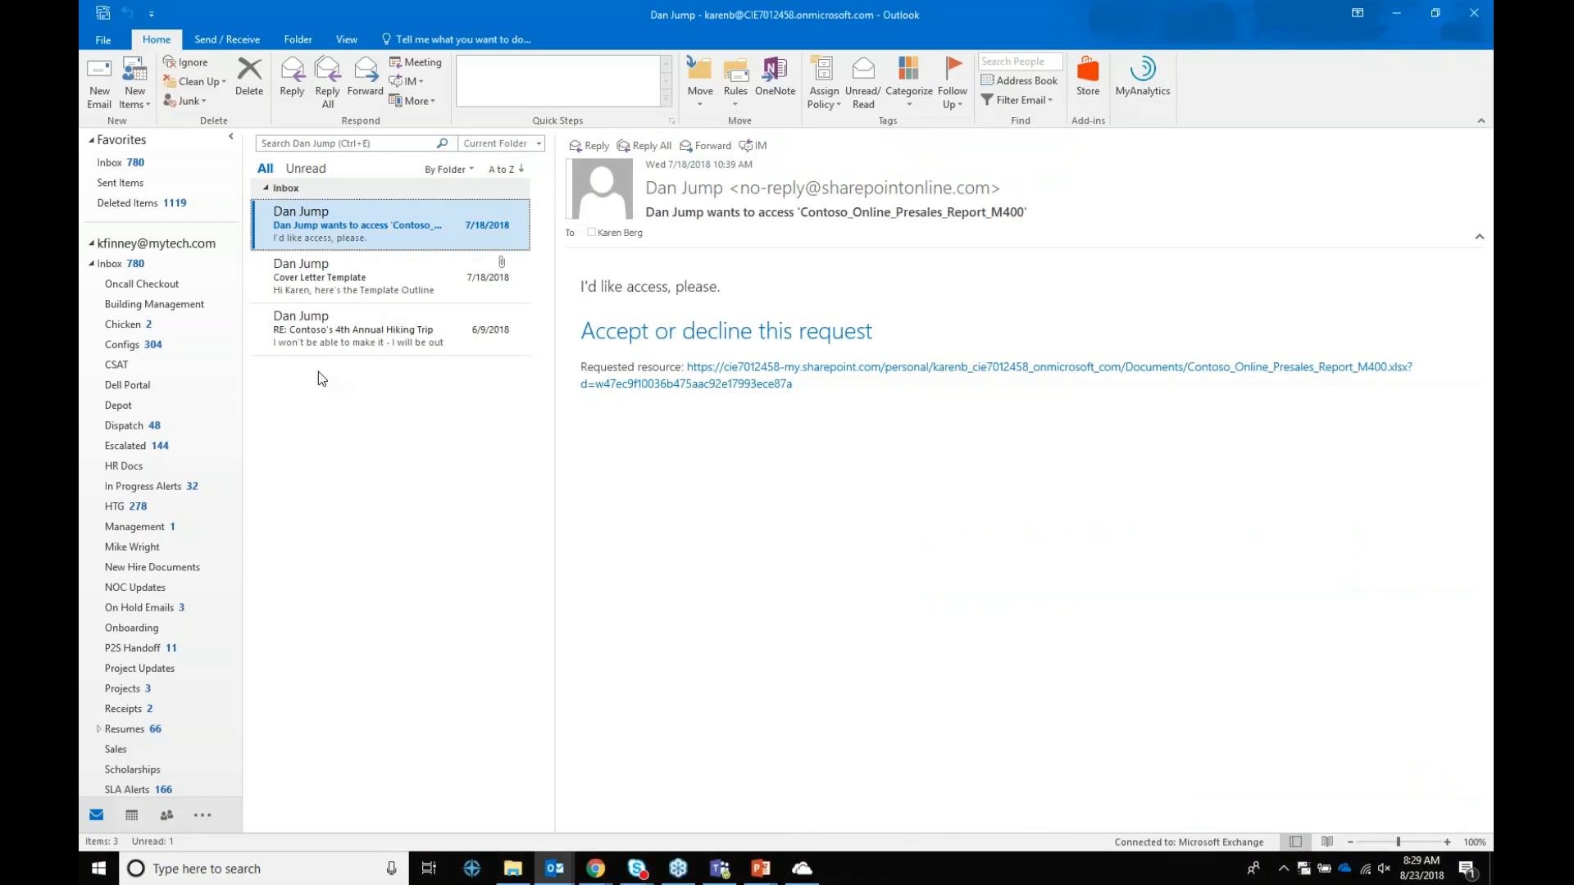
# Step: Collapse the first account's folder tree to view the new search folder's three messages
pyautogui.click(92, 245)
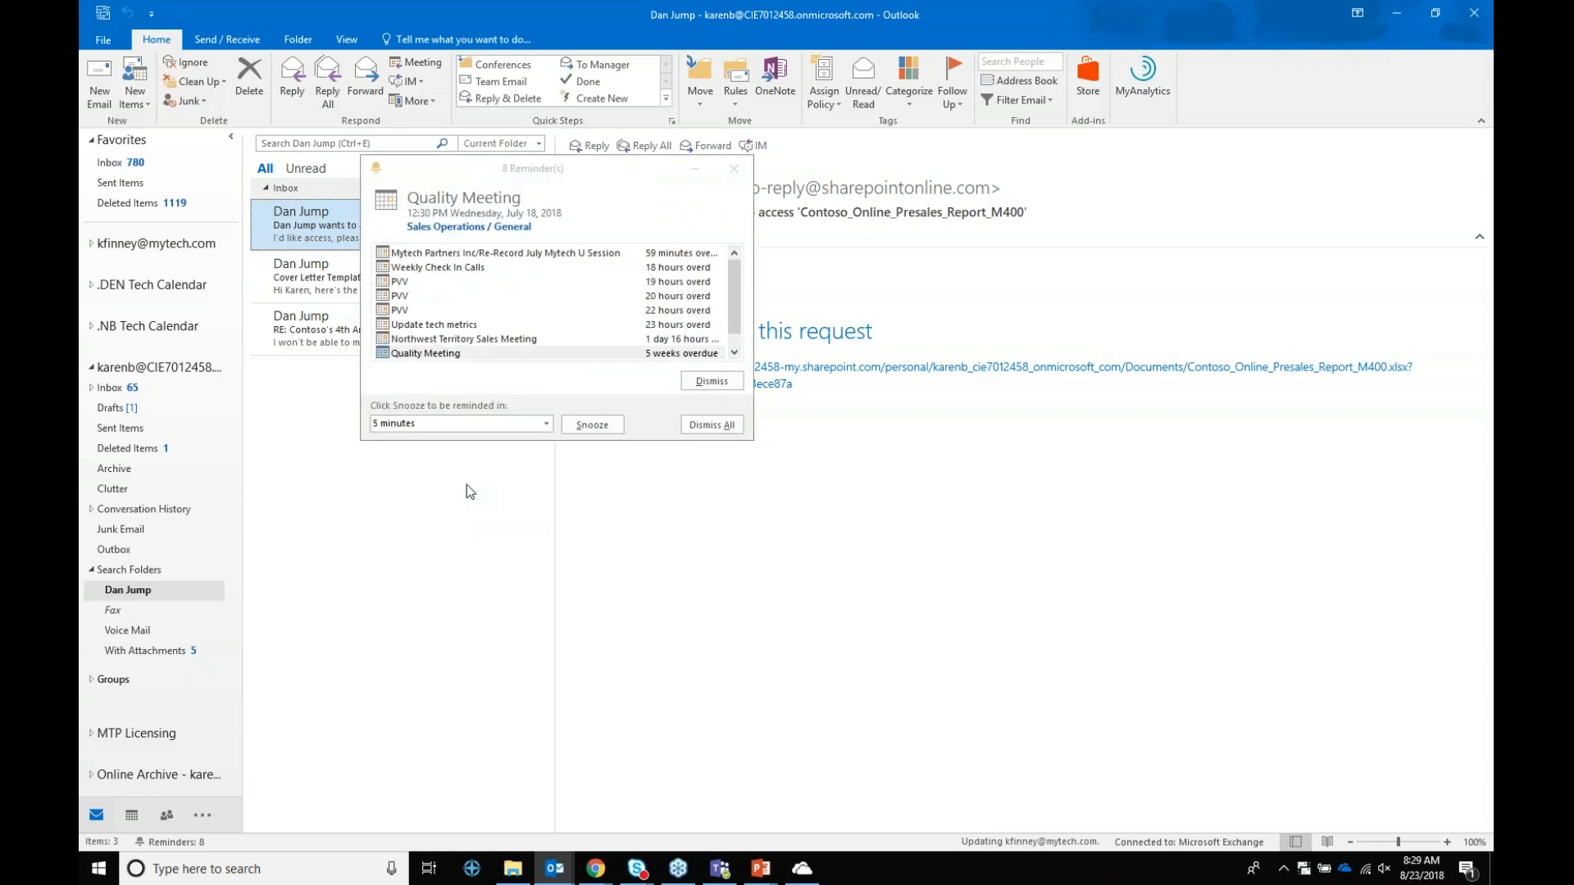
# Step: Close the Reminders window and start a blank new email
pyautogui.click(734, 169)
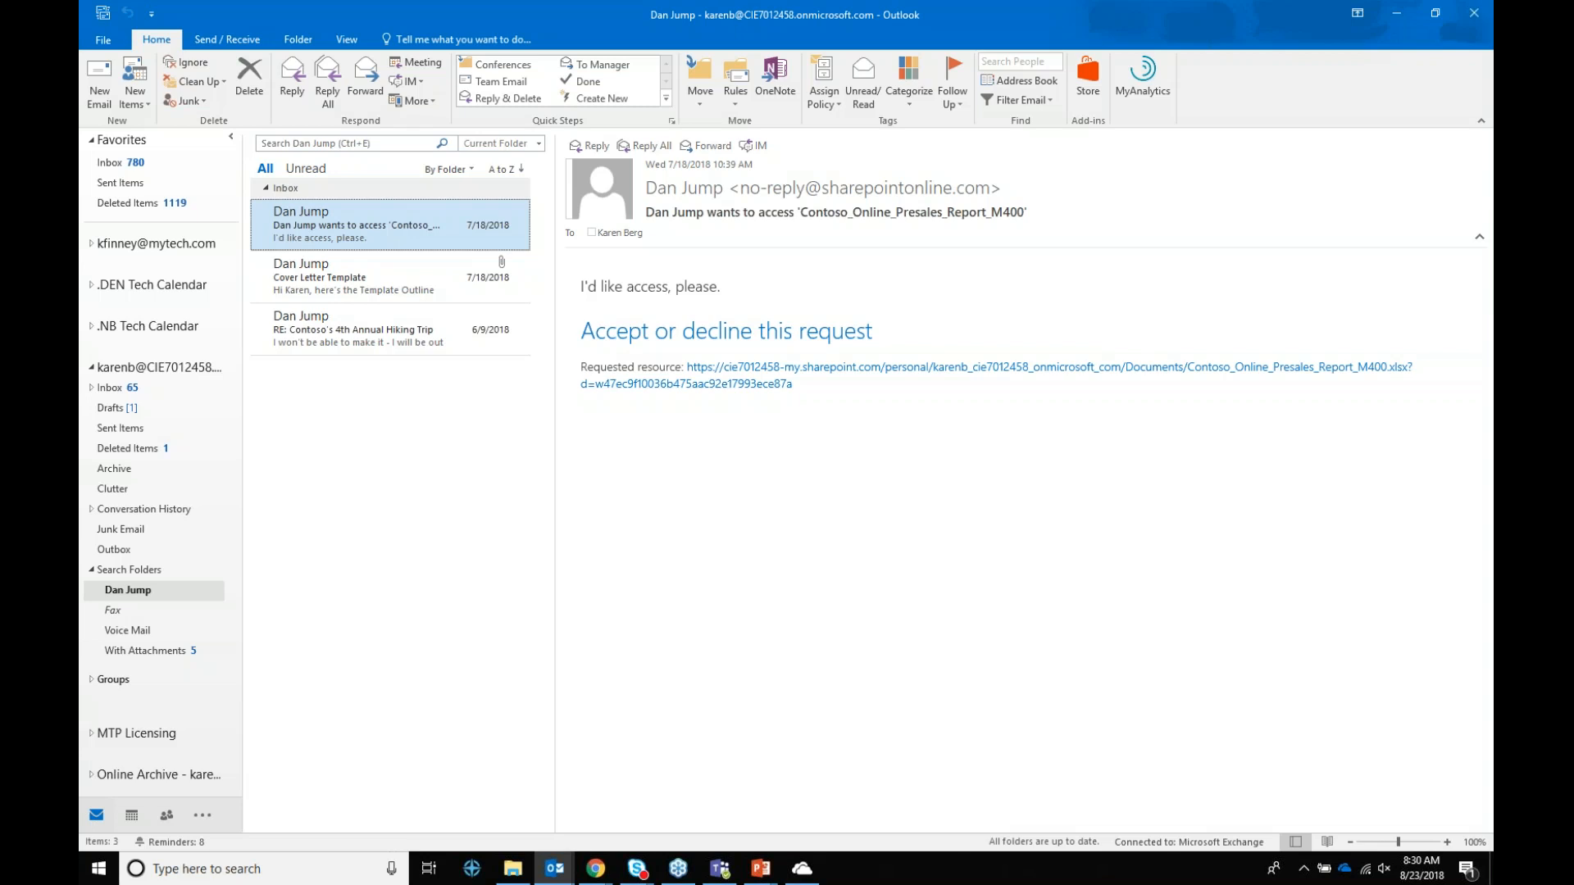
pyautogui.click(84, 59)
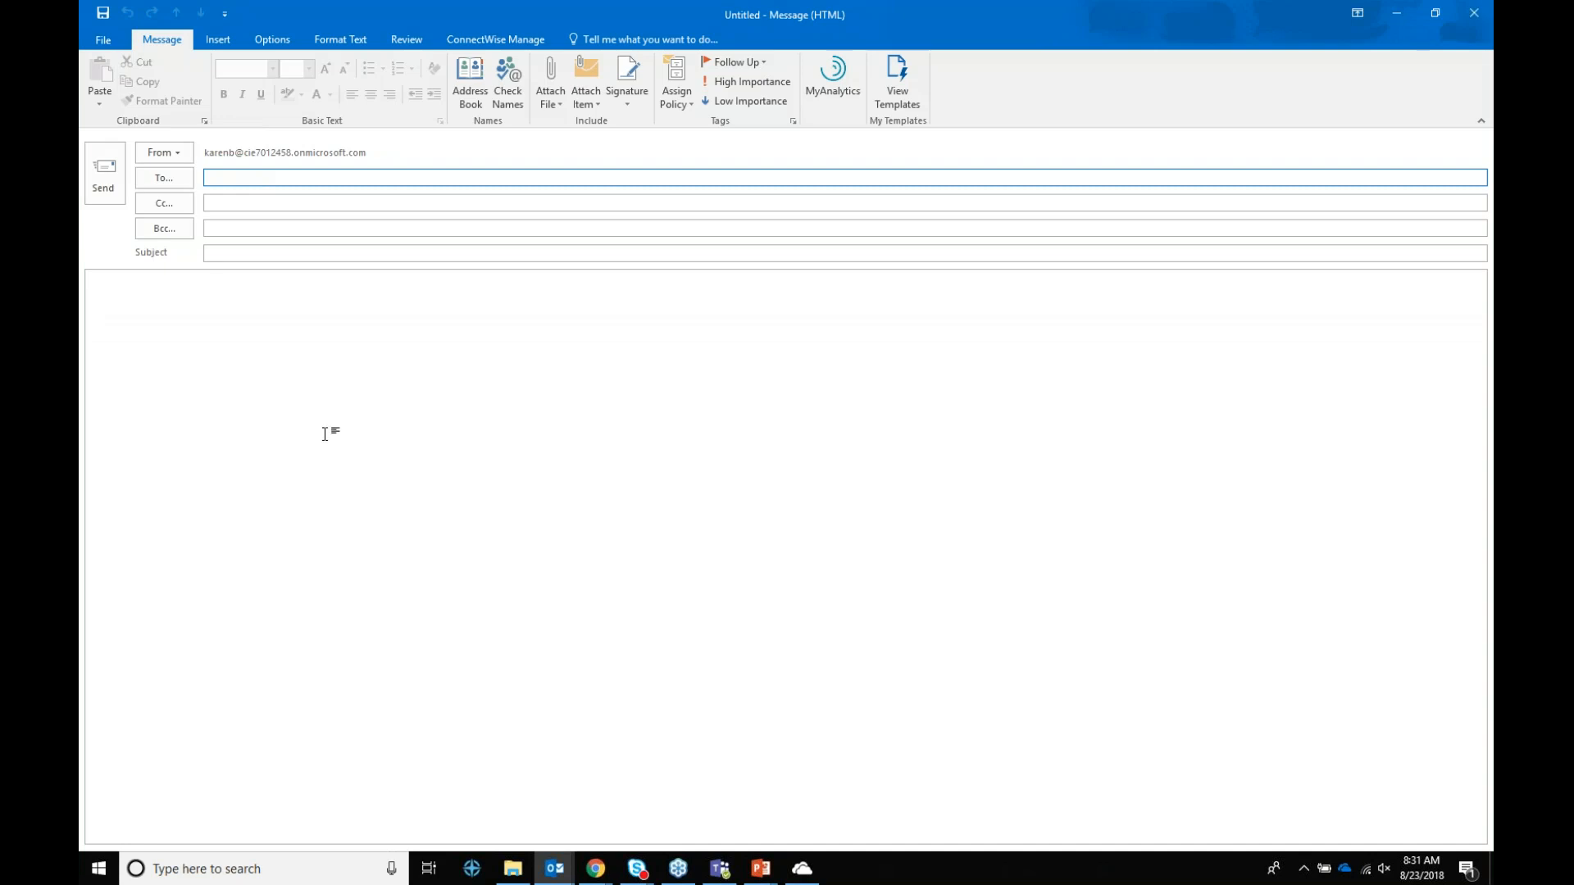
# Step: Add custom voting buttons 'Sonic;Ice Cream' to the new message
pyautogui.click(272, 40)
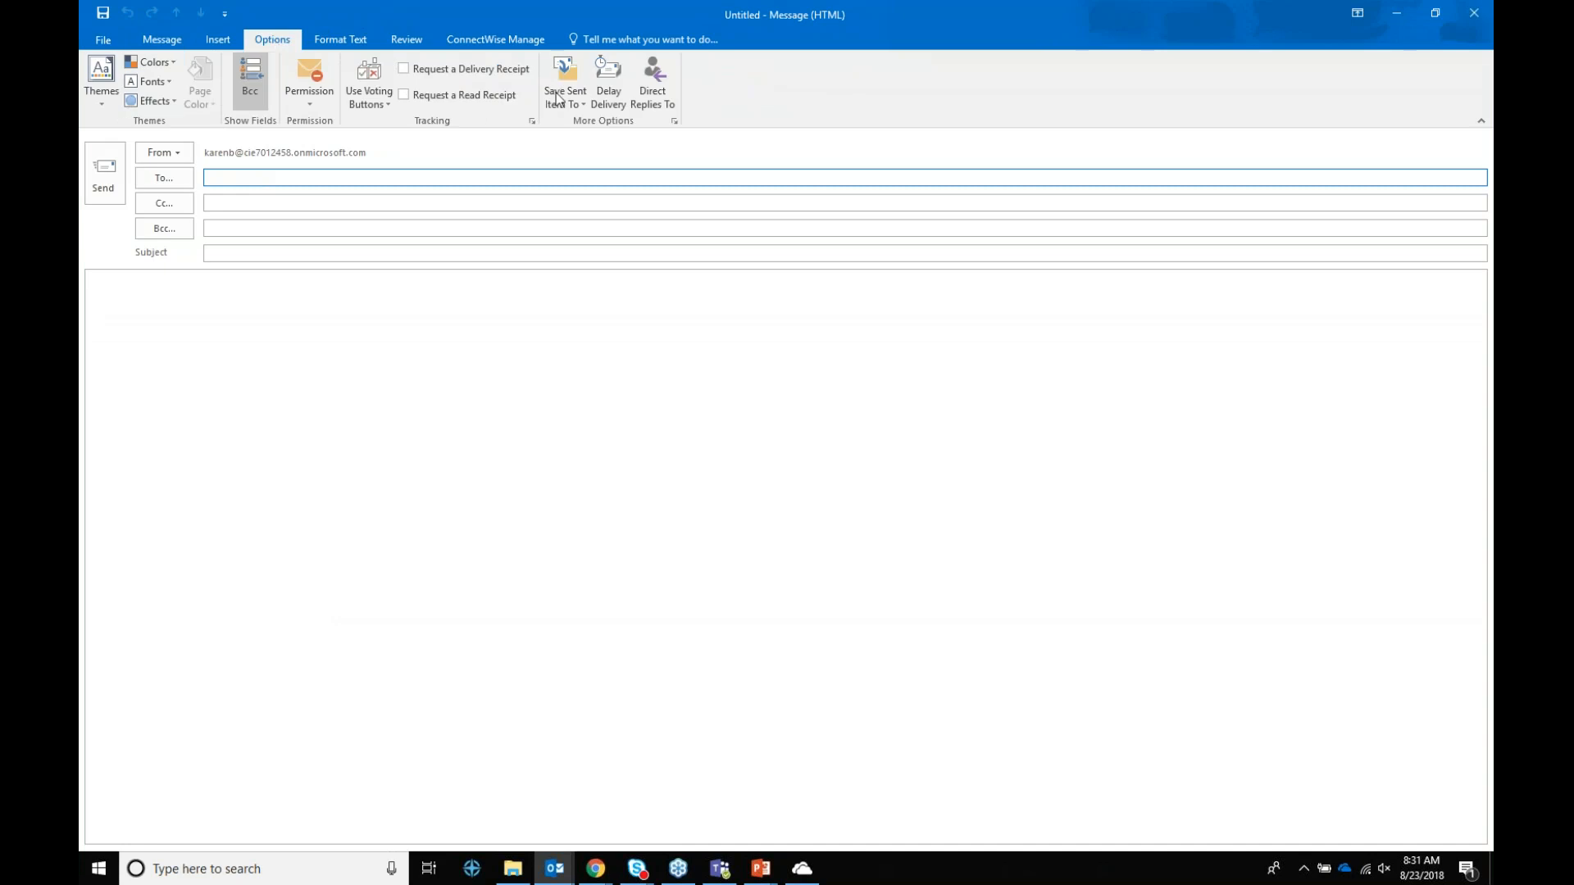
pyautogui.click(390, 99)
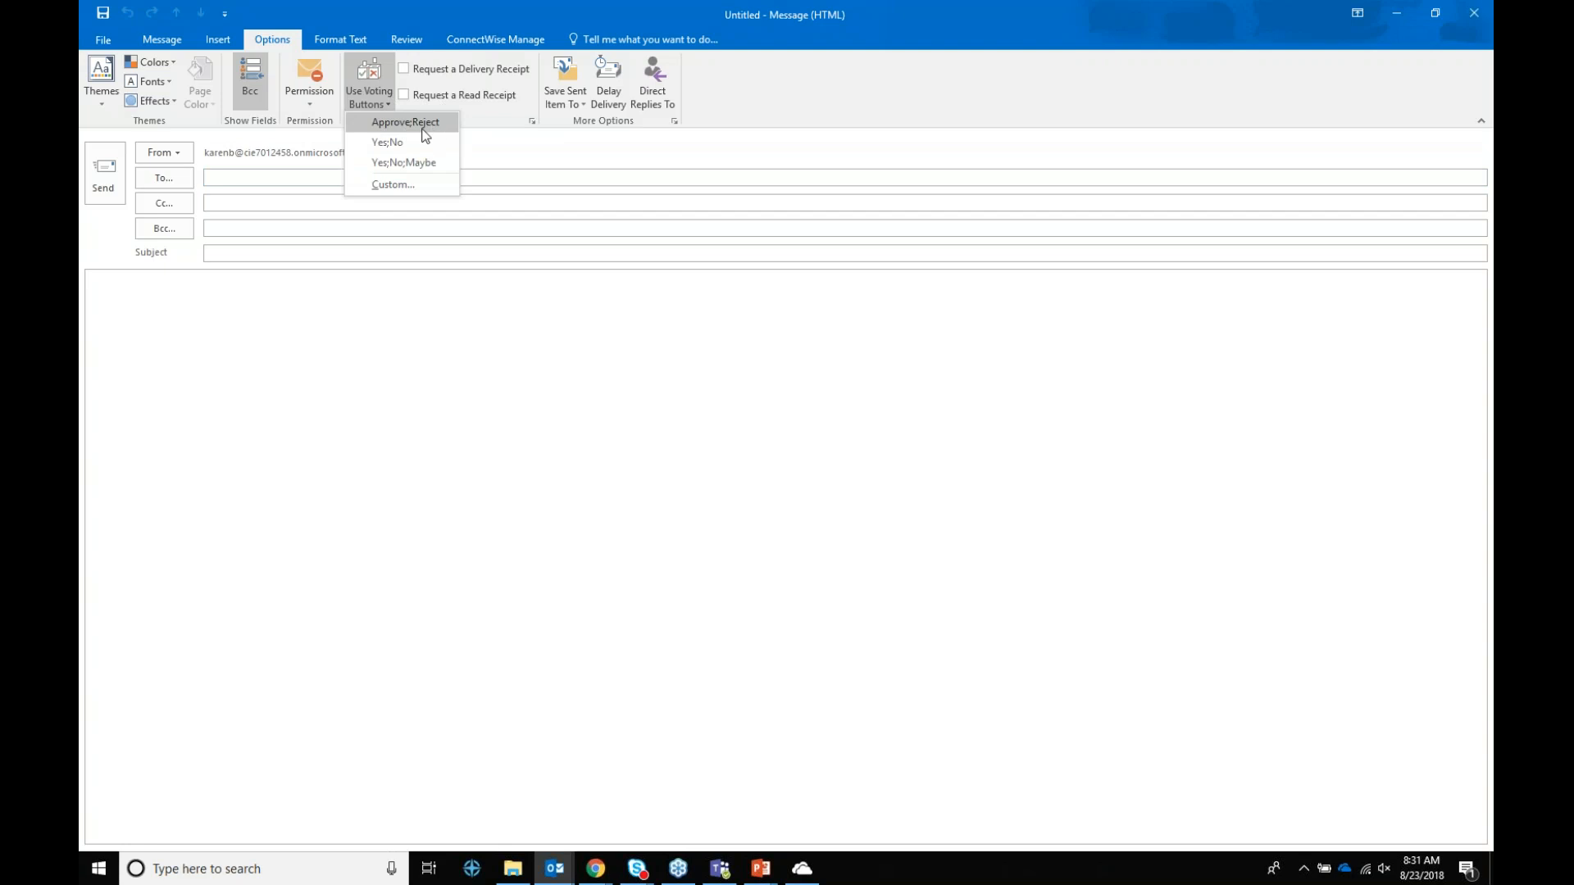
pyautogui.click(403, 183)
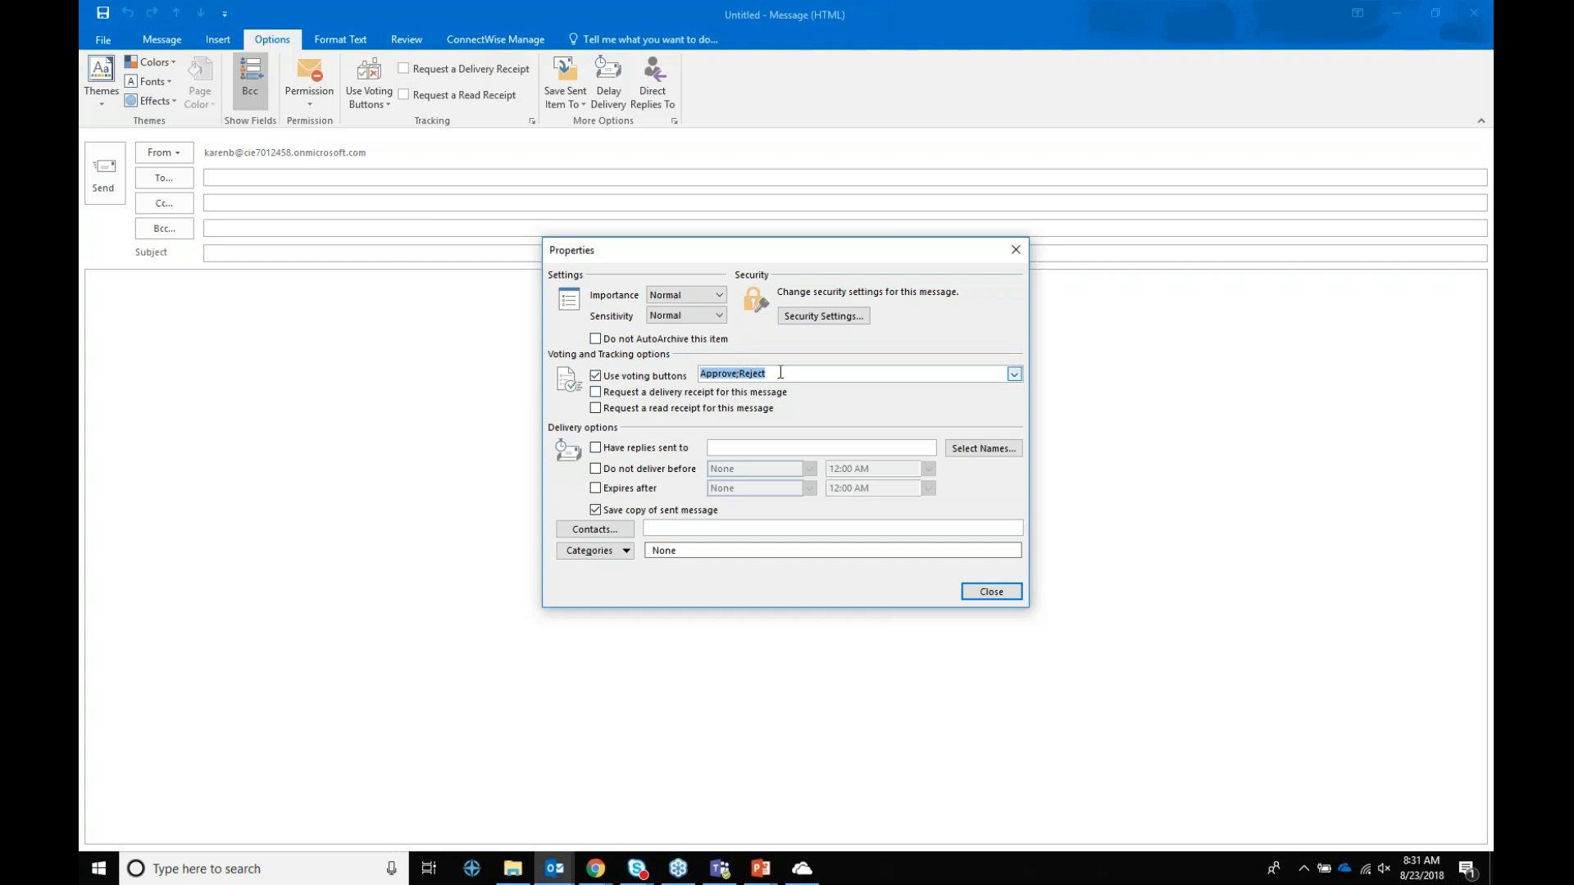
pyautogui.write('Sonic;Ice Cream')
pyautogui.click(991, 592)
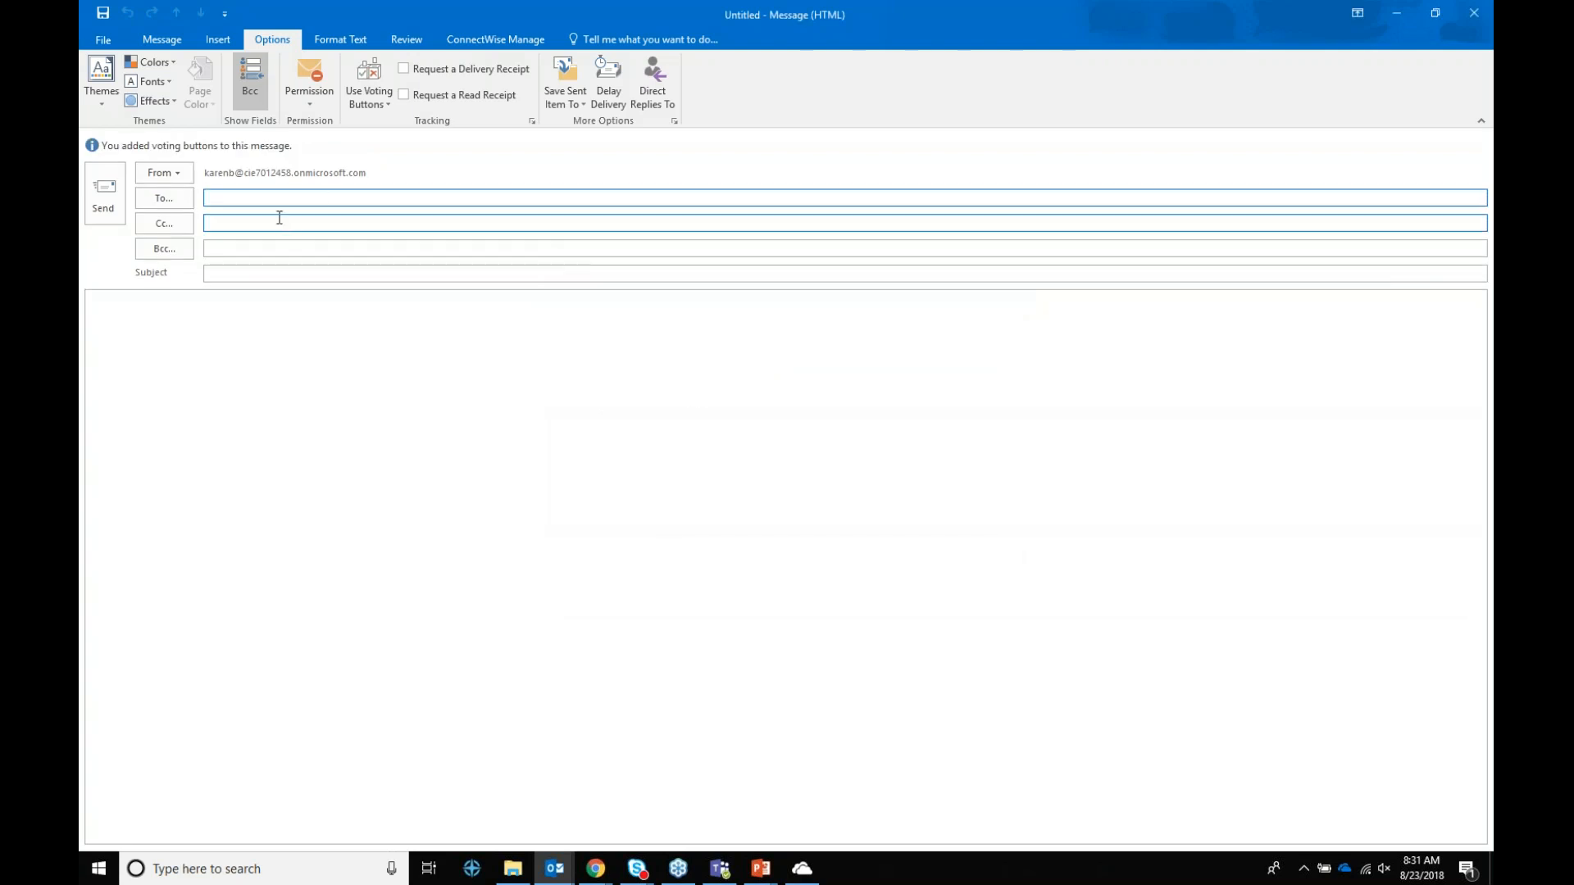
# Step: Address the message to a colleague and enter the subject 'Treats'
pyautogui.write('all')
pyautogui.press('BackSpace')
pyautogui.press('BackSpace')
pyautogui.press('BackSpace')
pyautogui.write('dan')
pyautogui.press('Return')
pyautogui.press('Tab')
pyautogui.press('Tab')
pyautogui.press('Tab')
pyautogui.write('Treat')
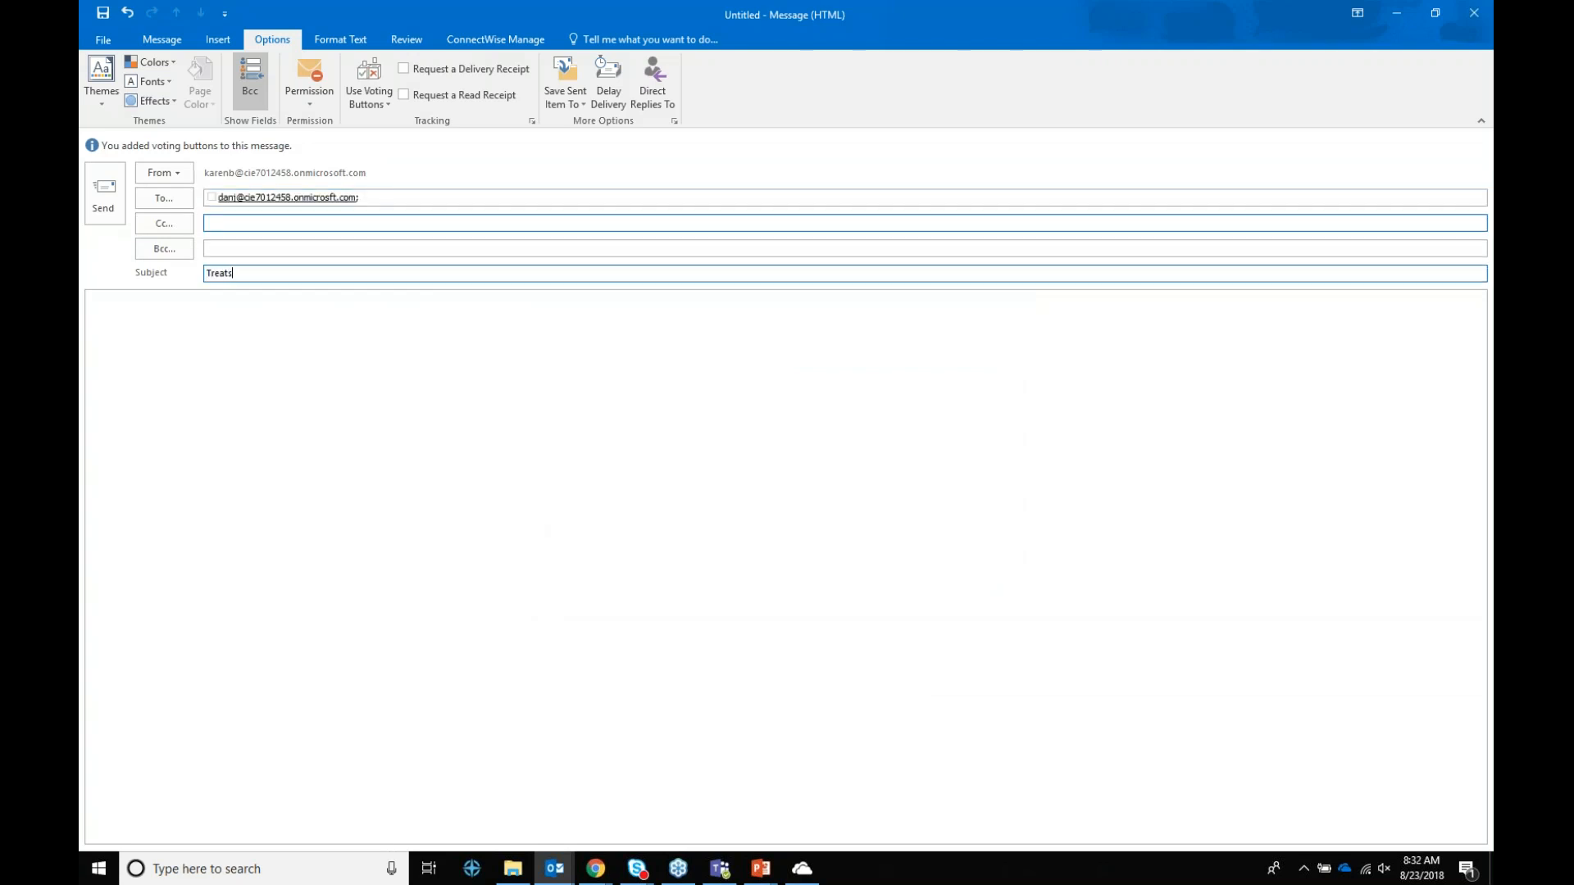
# Step: Readjust the voting buttons and send the message
pyautogui.click(381, 105)
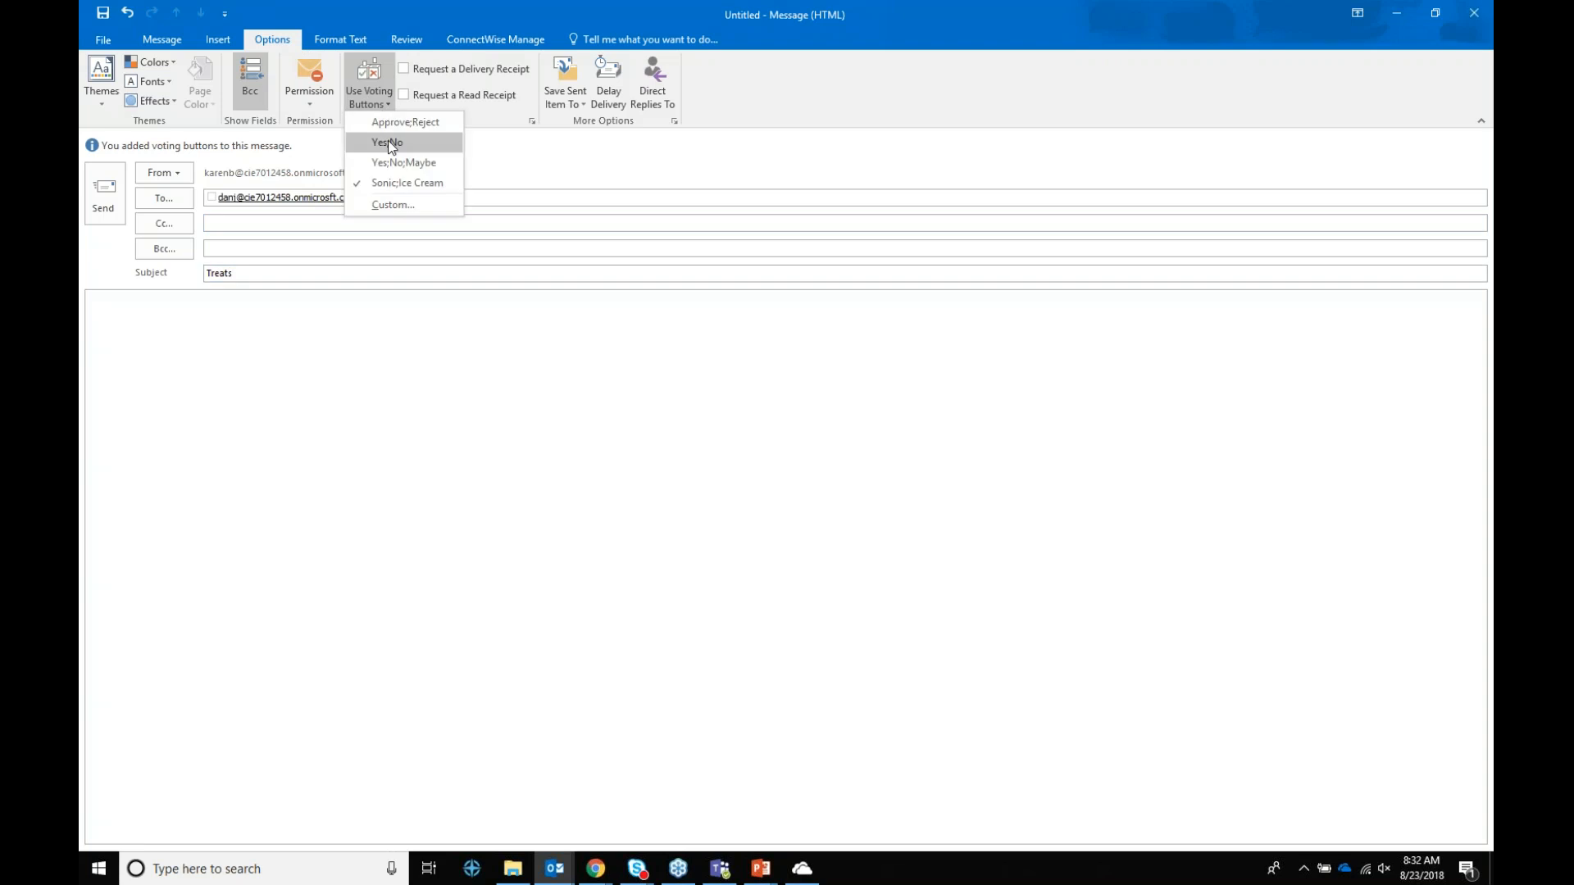
pyautogui.click(392, 184)
pyautogui.click(375, 100)
pyautogui.click(380, 170)
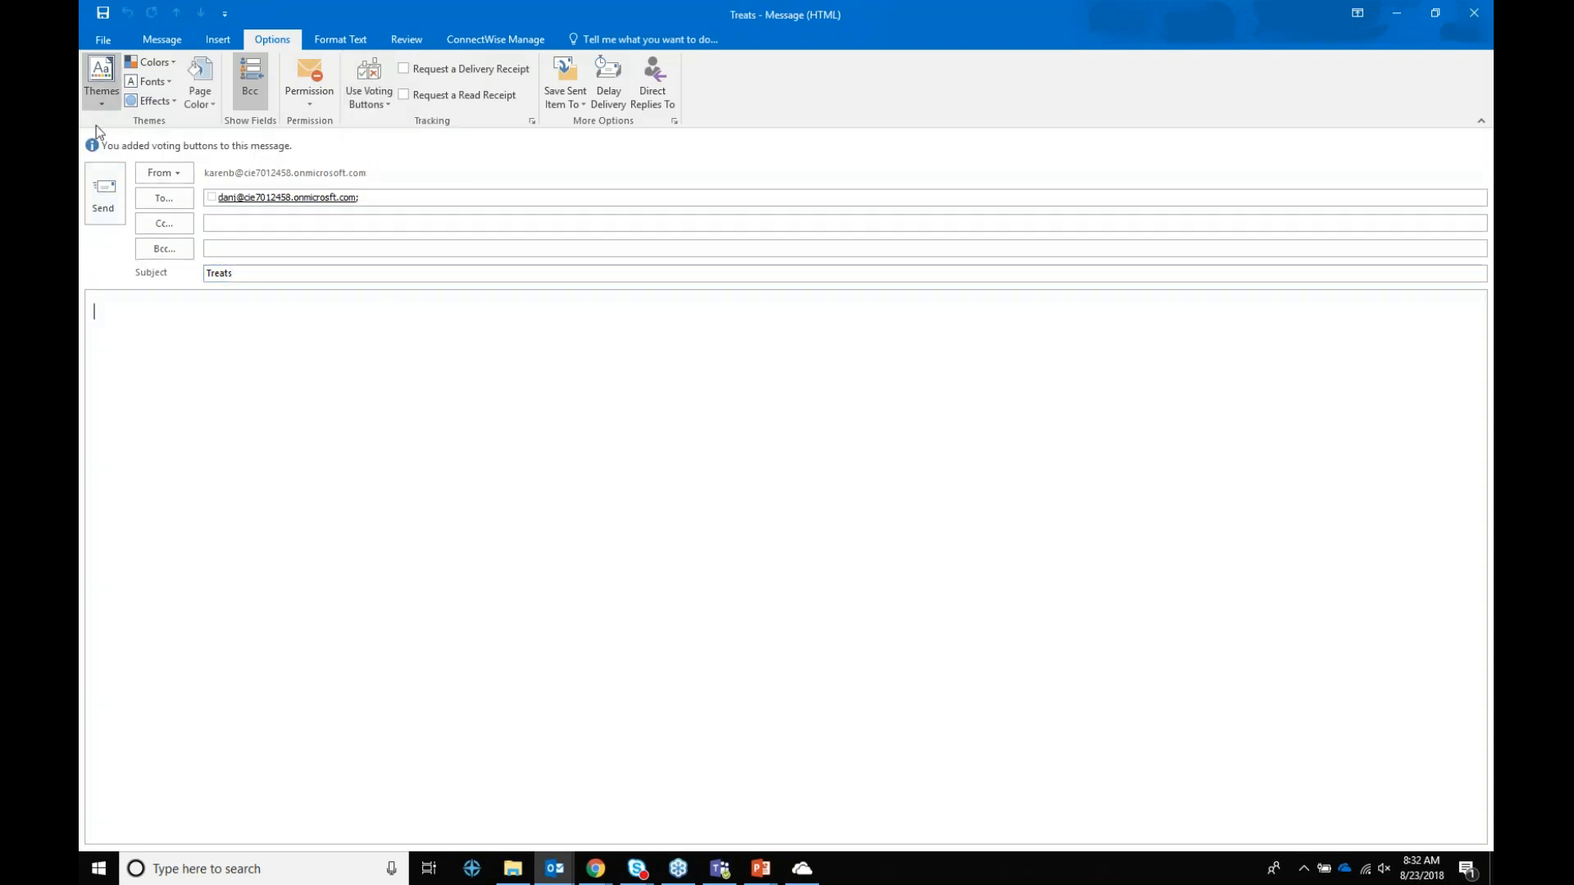
pyautogui.click(101, 189)
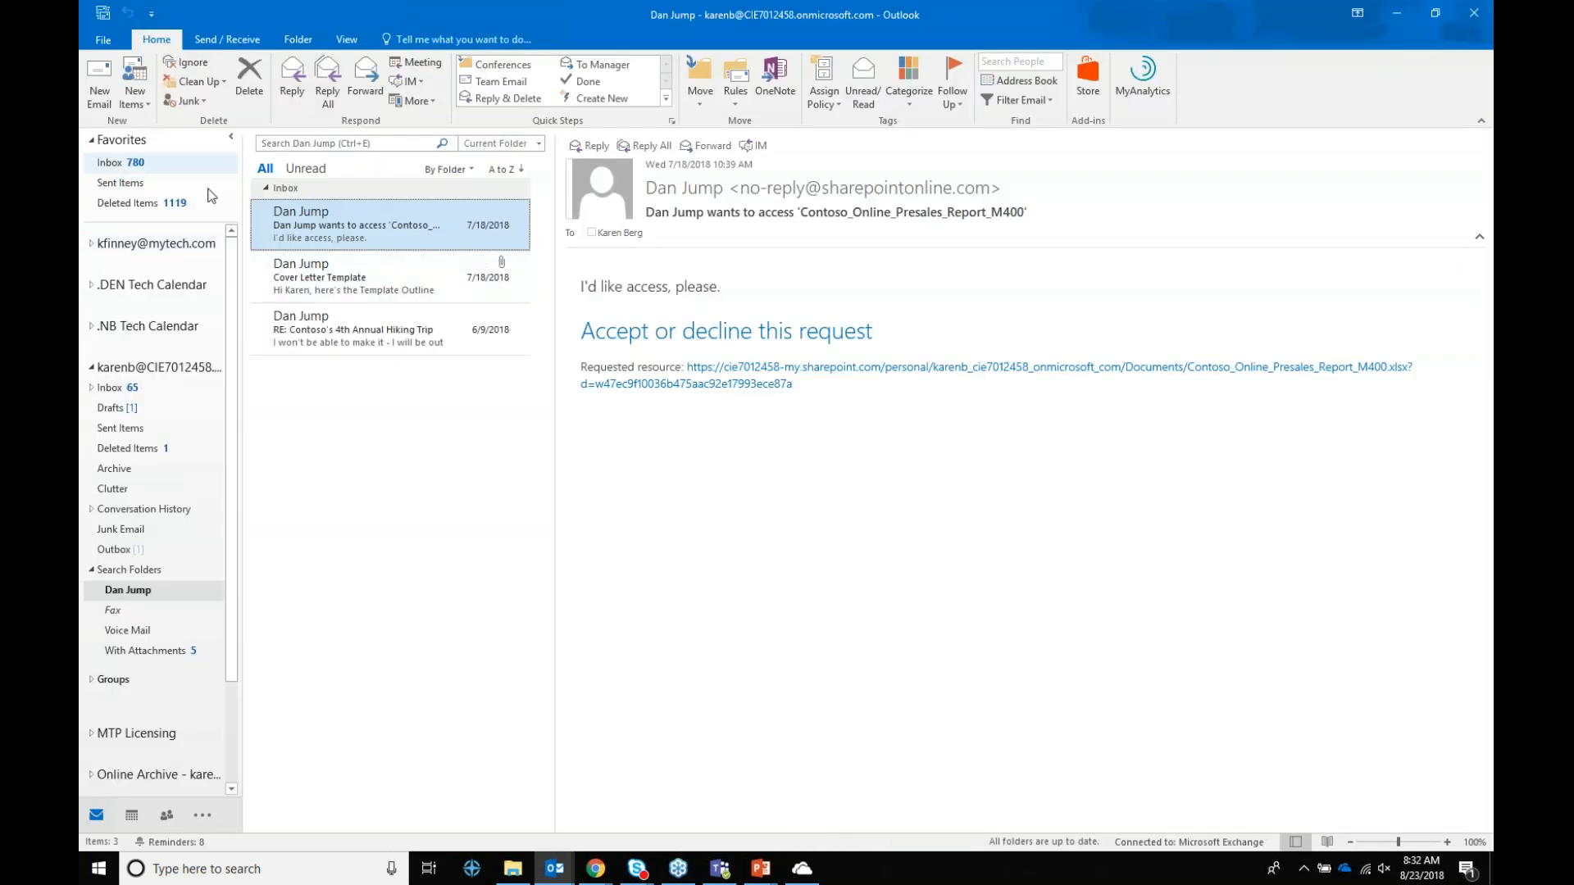
# Step: From the second account's inbox, start a message to your own address titled 'Voting'
pyautogui.click(155, 181)
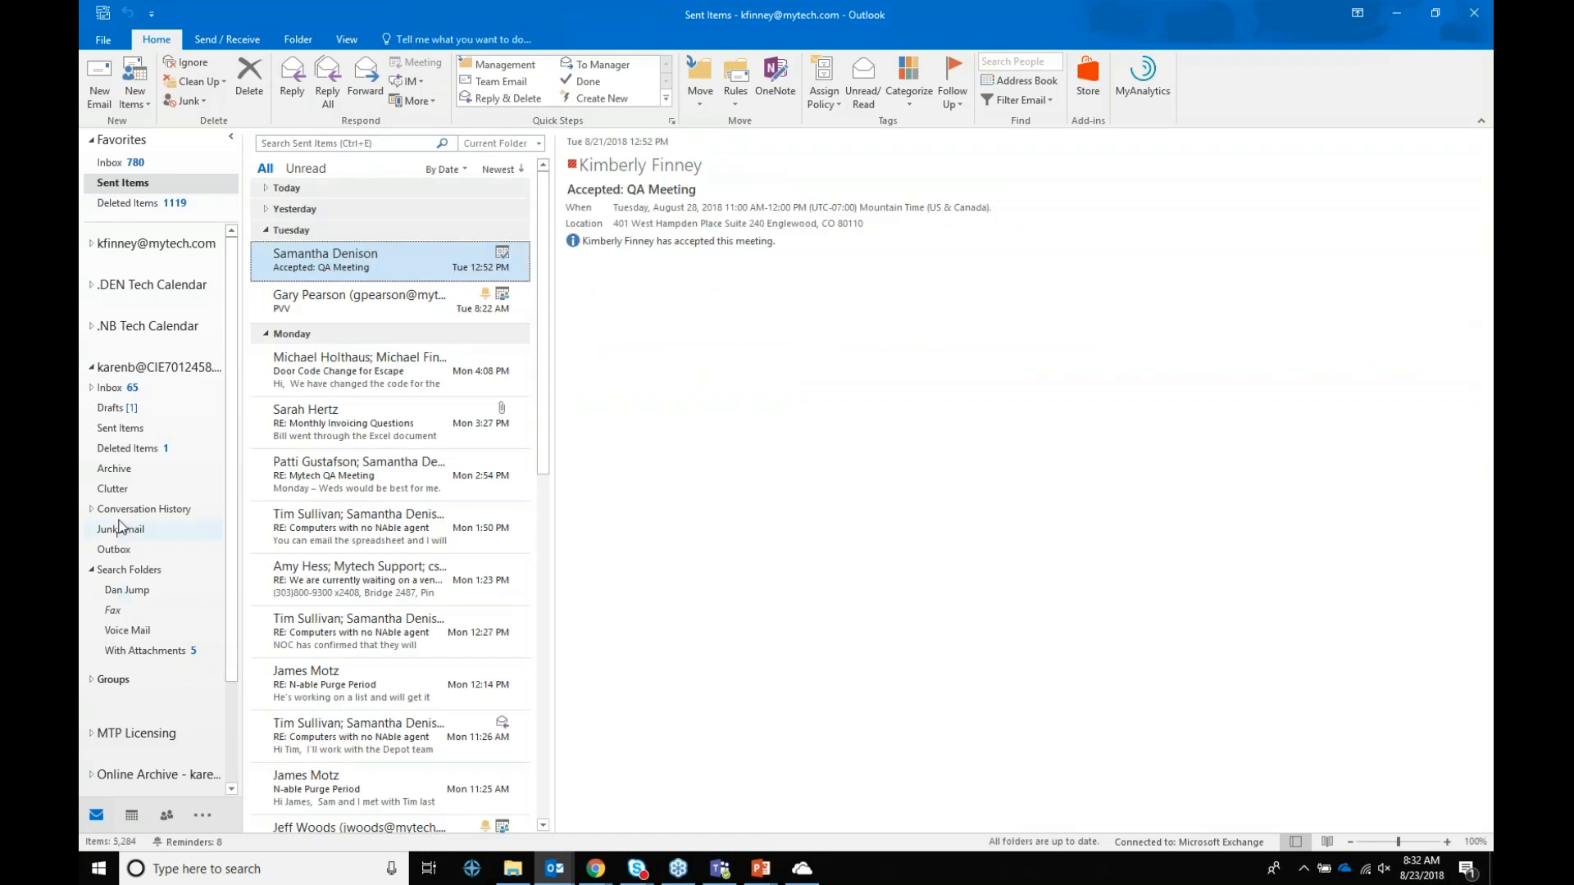
pyautogui.click(117, 390)
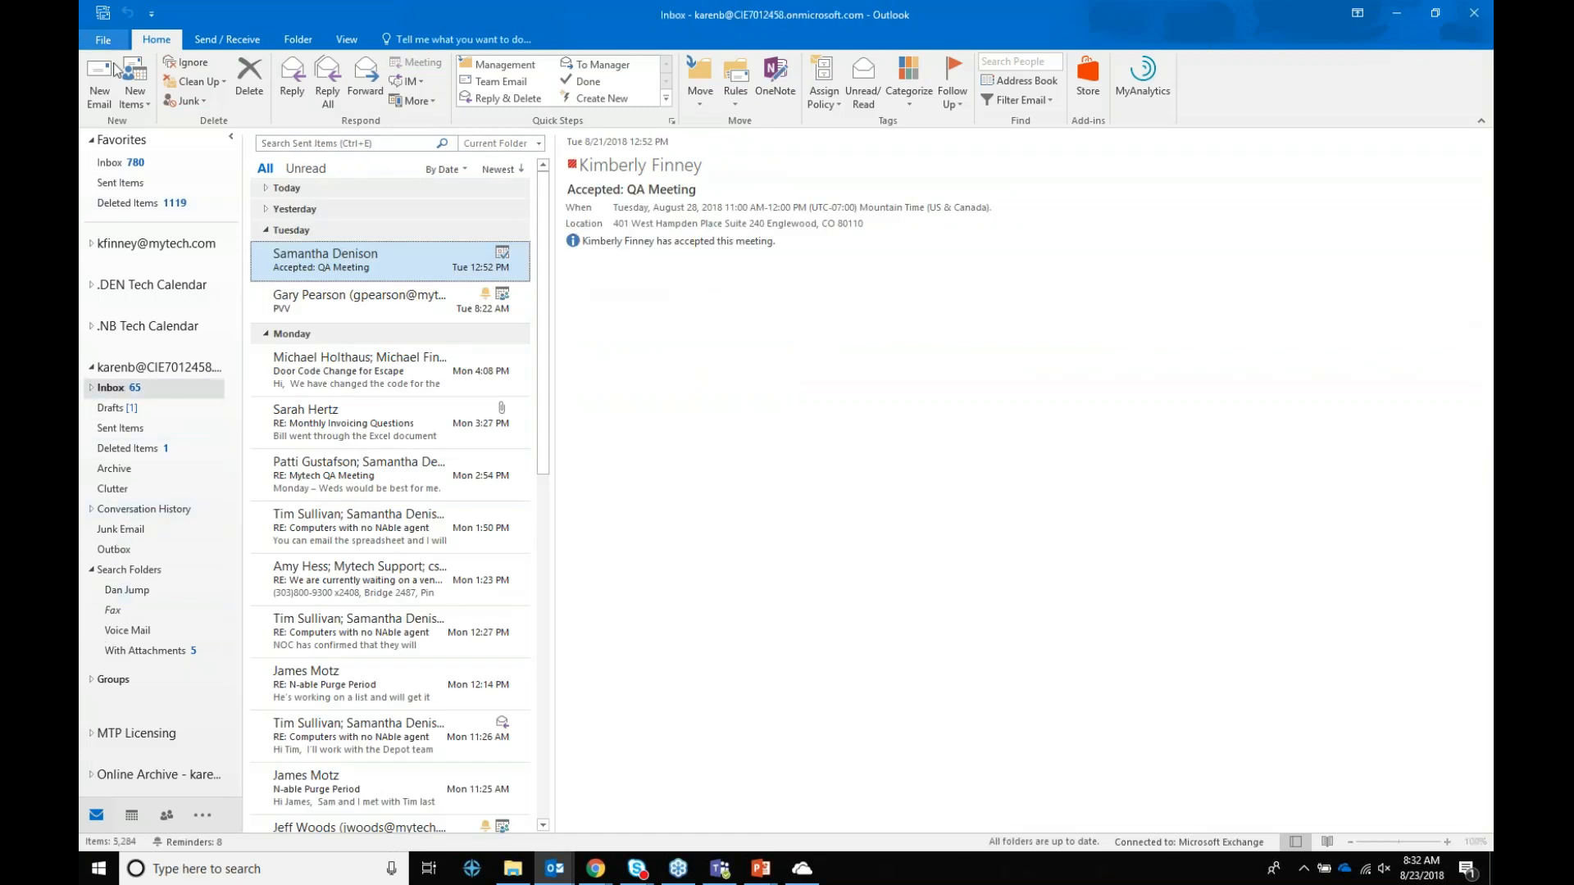
pyautogui.hotkey('ctrl', 'n')
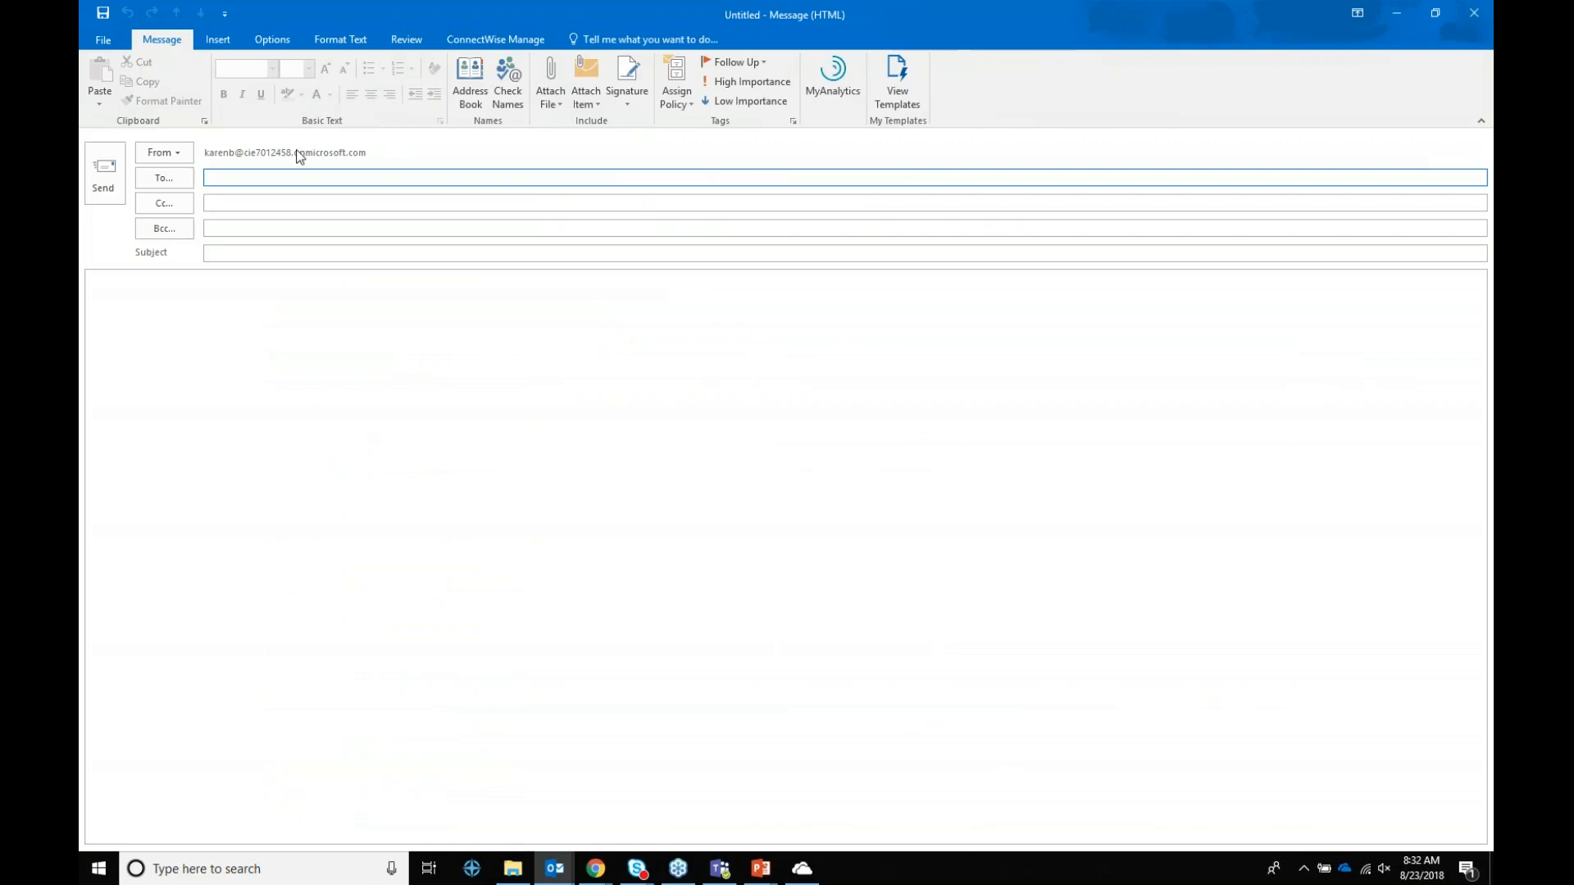
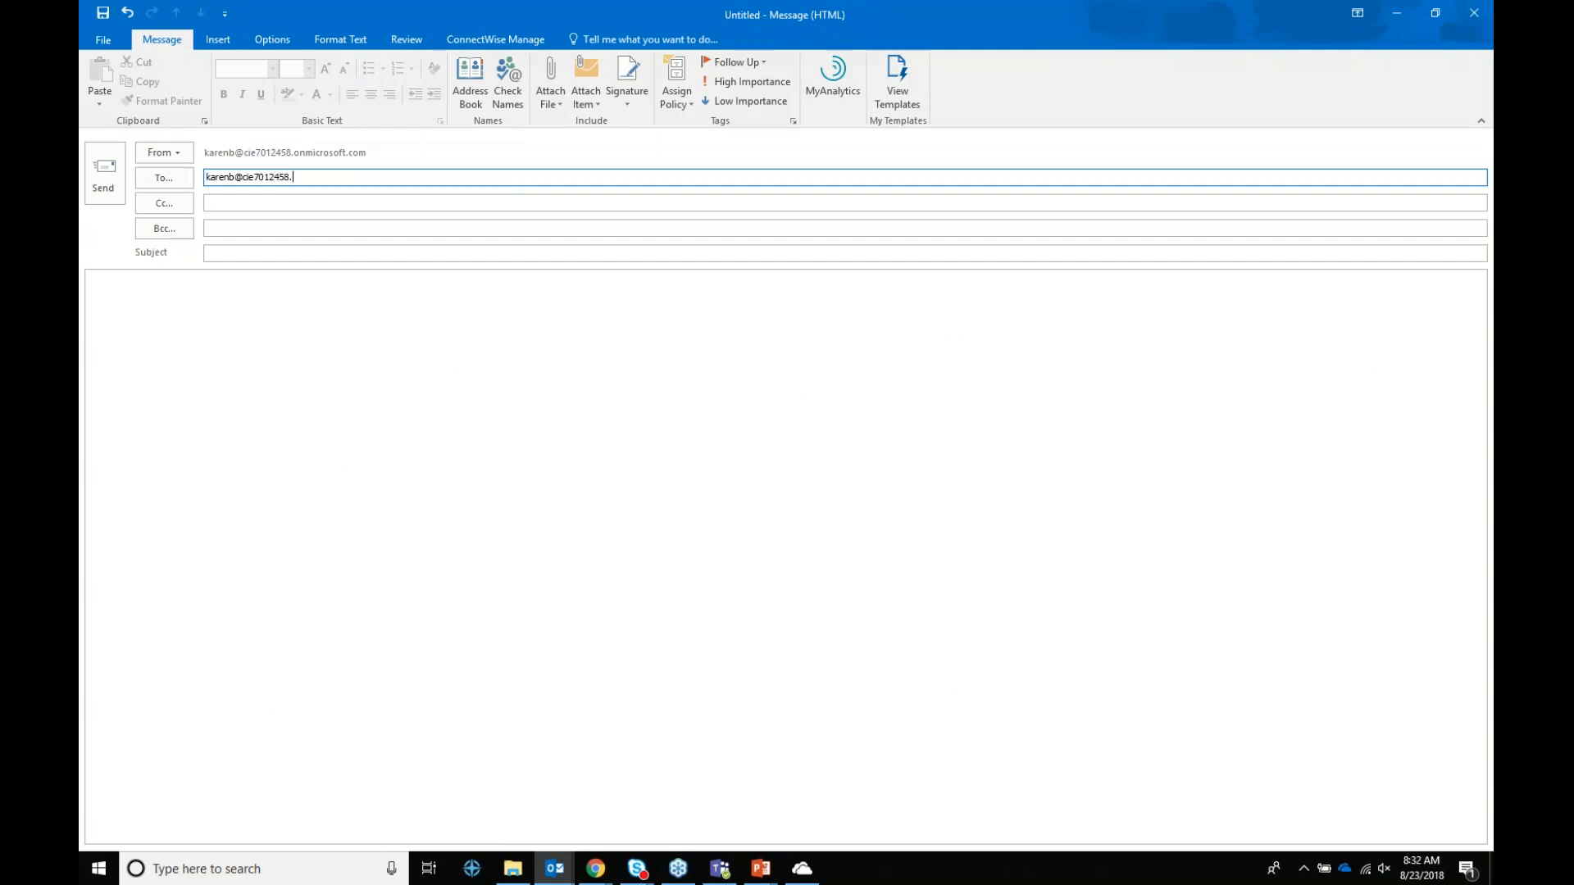
pyautogui.press('Tab')
pyautogui.press('Tab')
pyautogui.press('Tab')
pyautogui.write('V')
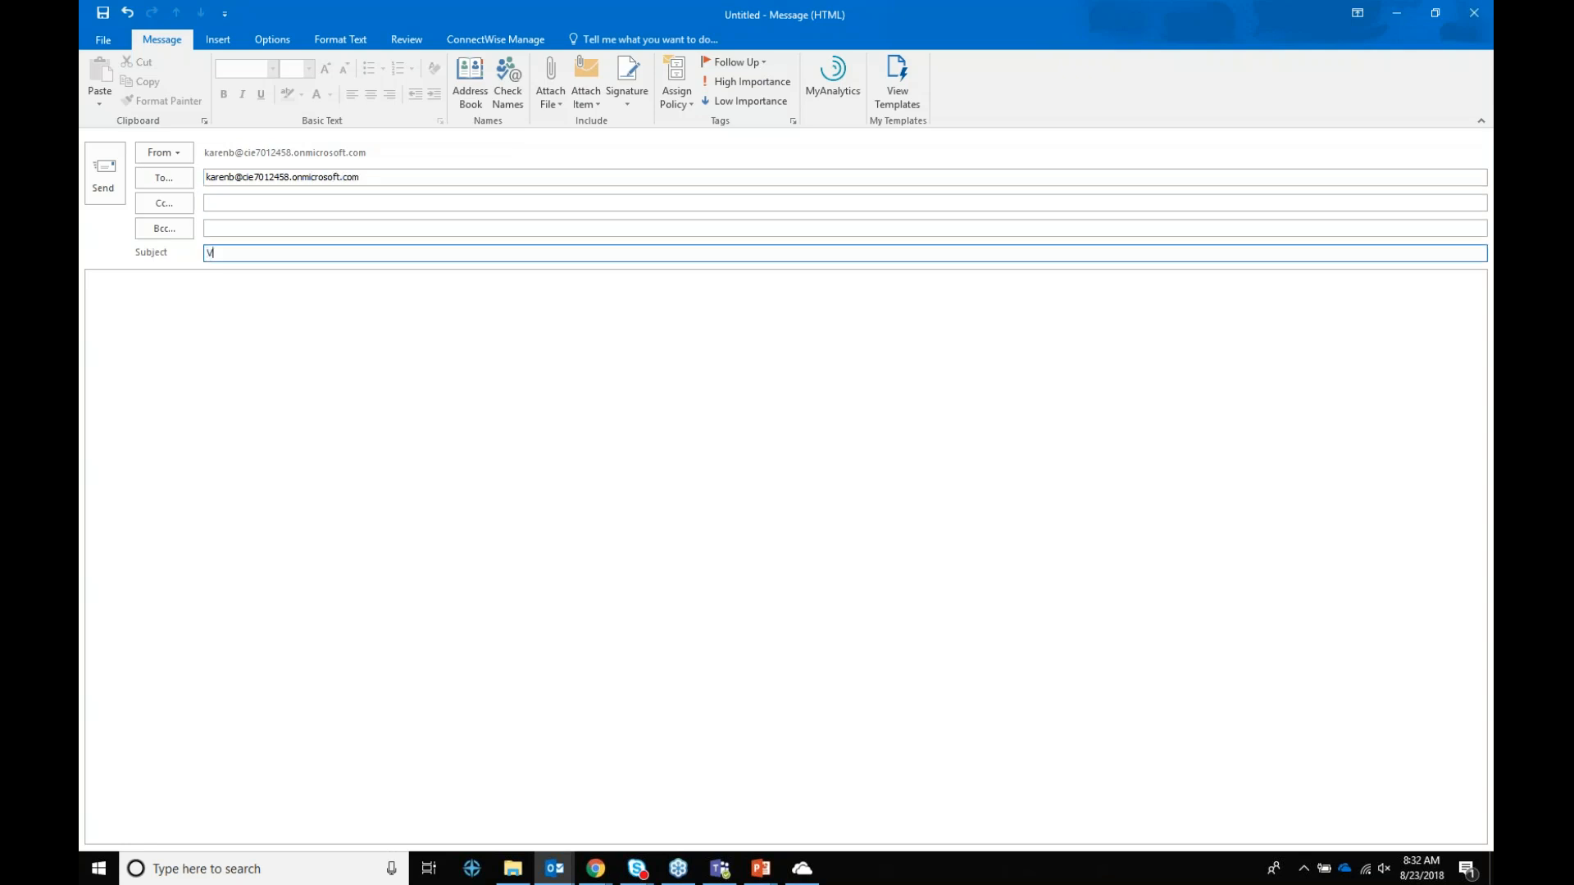
pyautogui.write('oting')
# Step: Add Approve;Reject voting buttons, send the message, and open it once it arrives
pyautogui.click(279, 39)
pyautogui.click(385, 101)
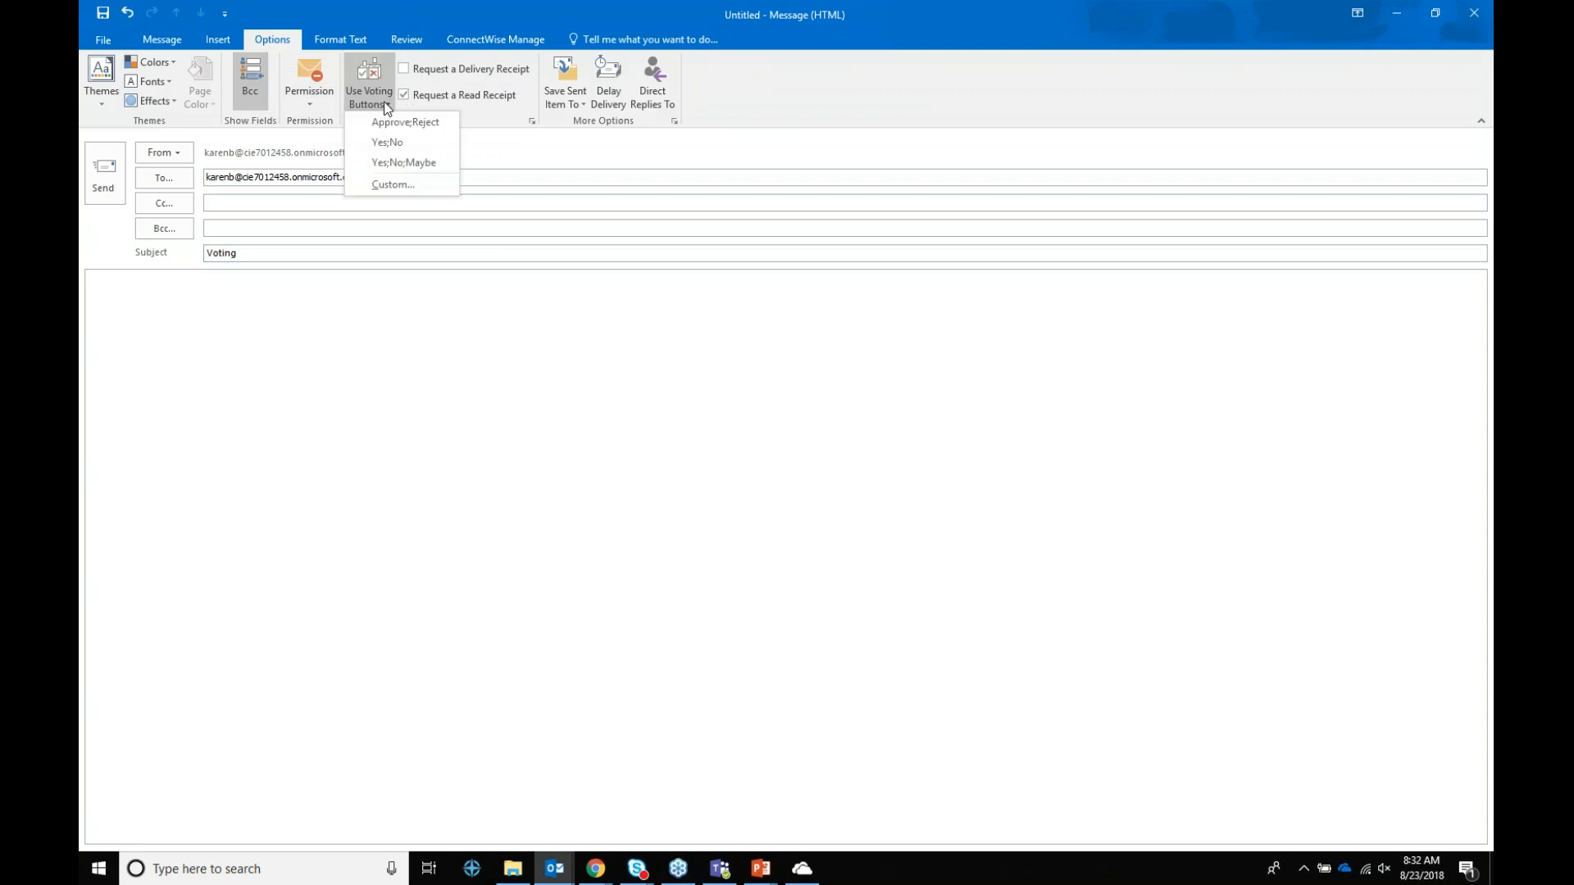
pyautogui.click(402, 94)
pyautogui.click(377, 108)
pyautogui.click(381, 123)
pyautogui.click(107, 205)
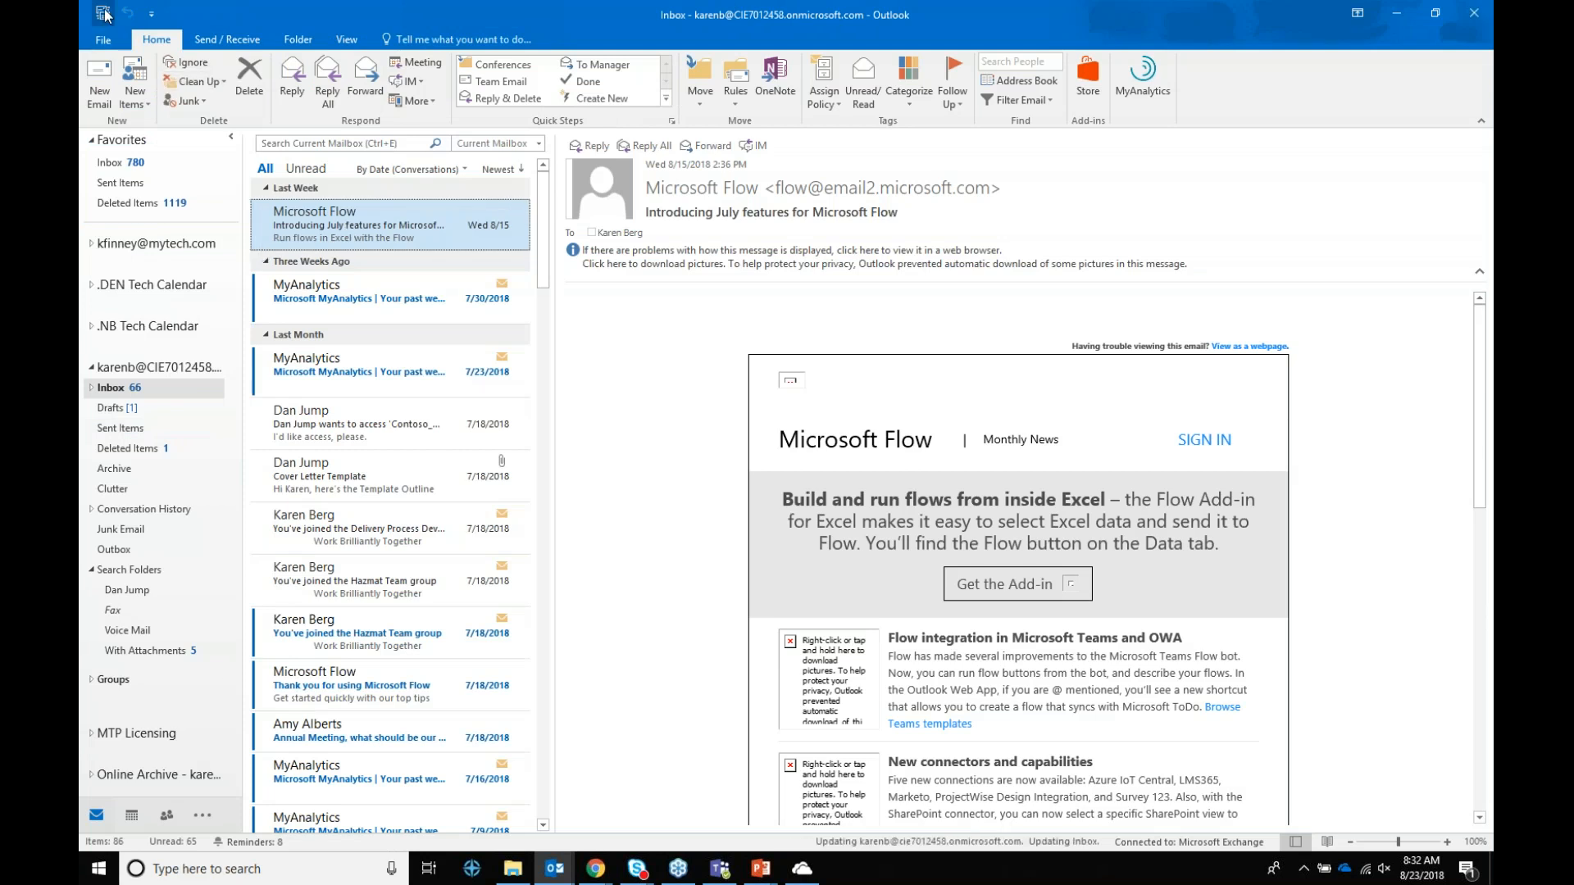
pyautogui.click(282, 218)
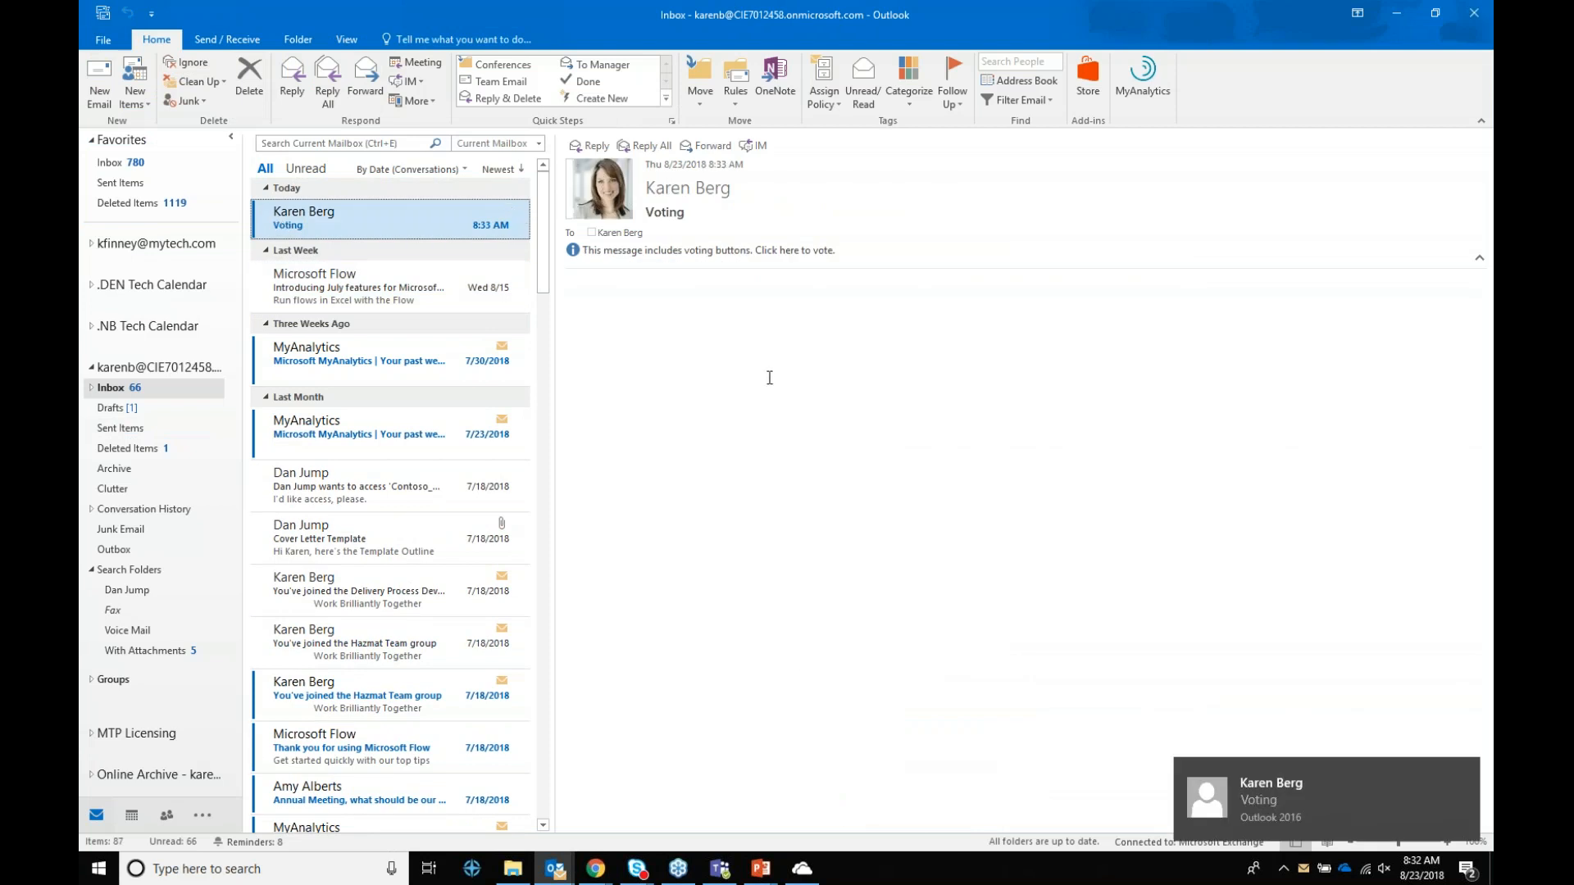
# Step: Vote Approve on the Voting message and send the response immediately
pyautogui.click(806, 254)
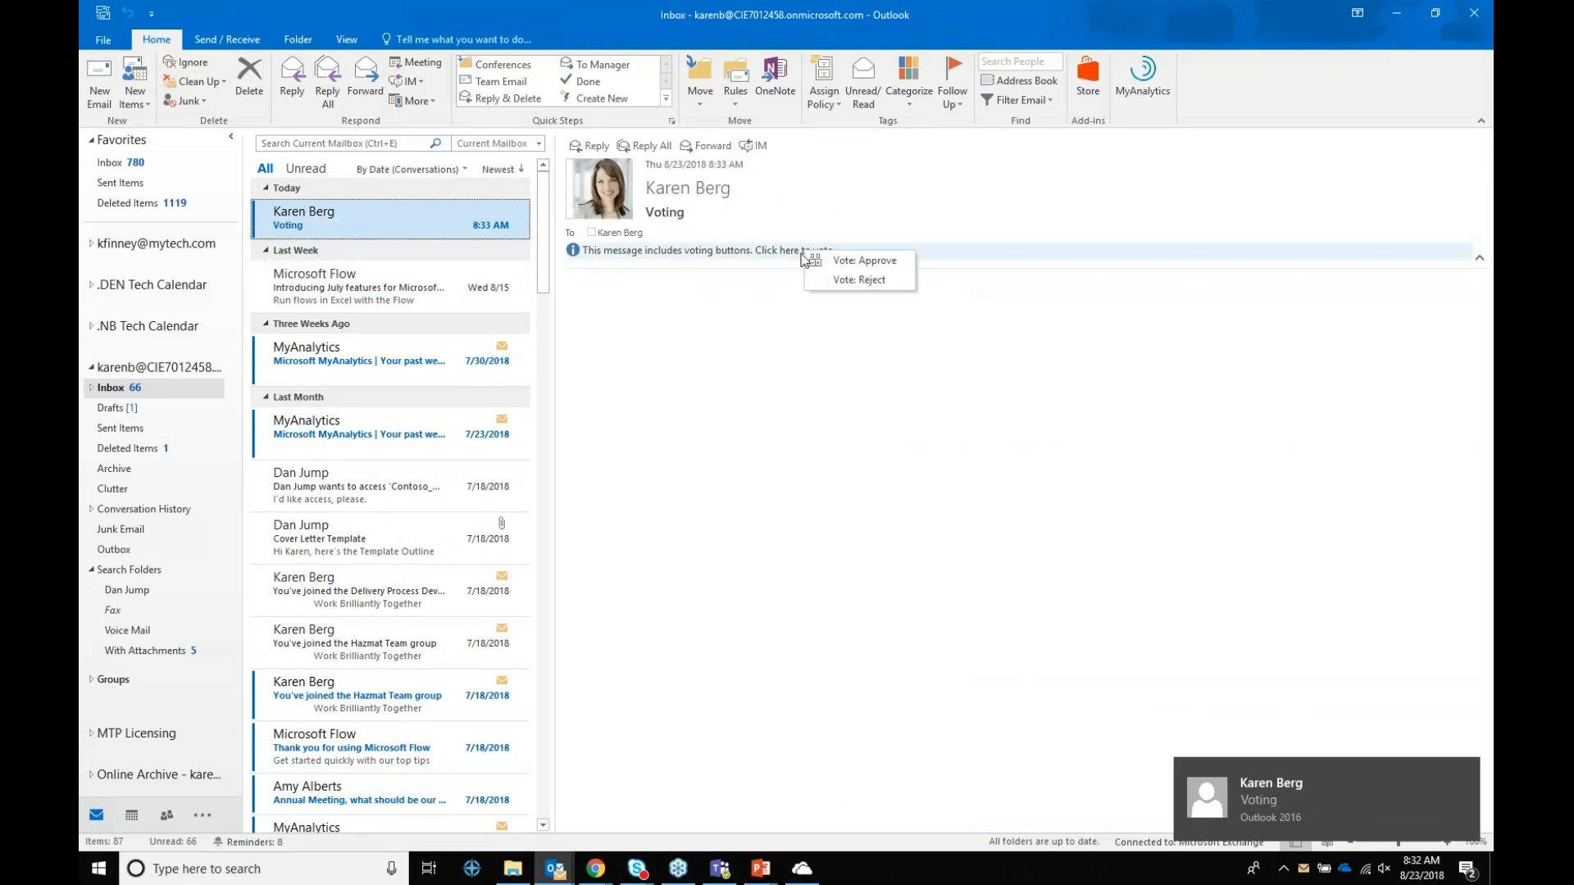
pyautogui.click(865, 260)
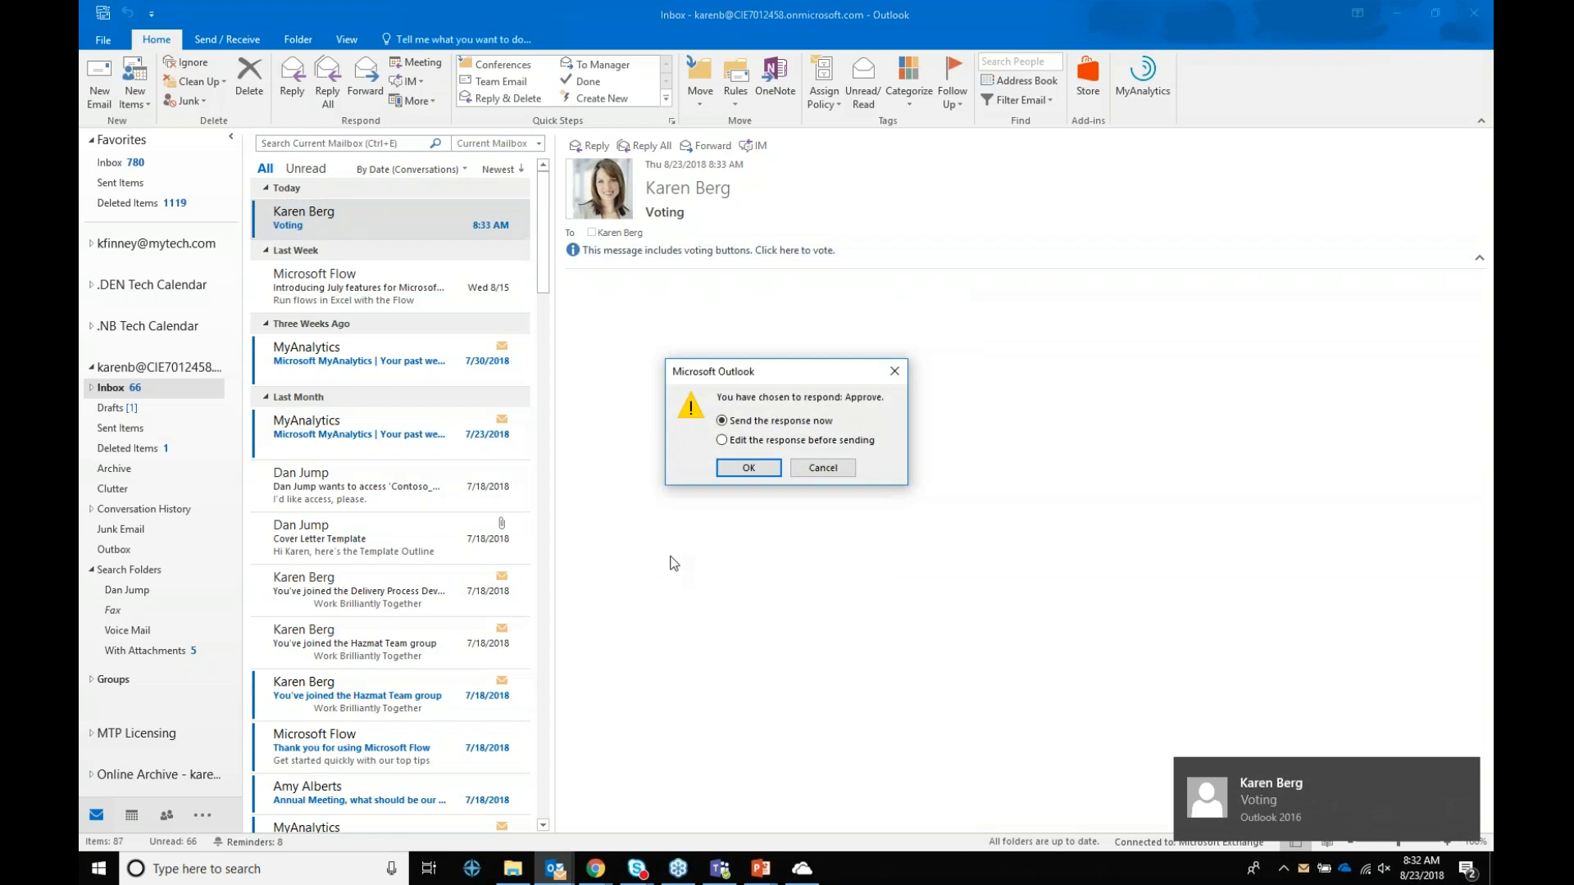
pyautogui.click(759, 470)
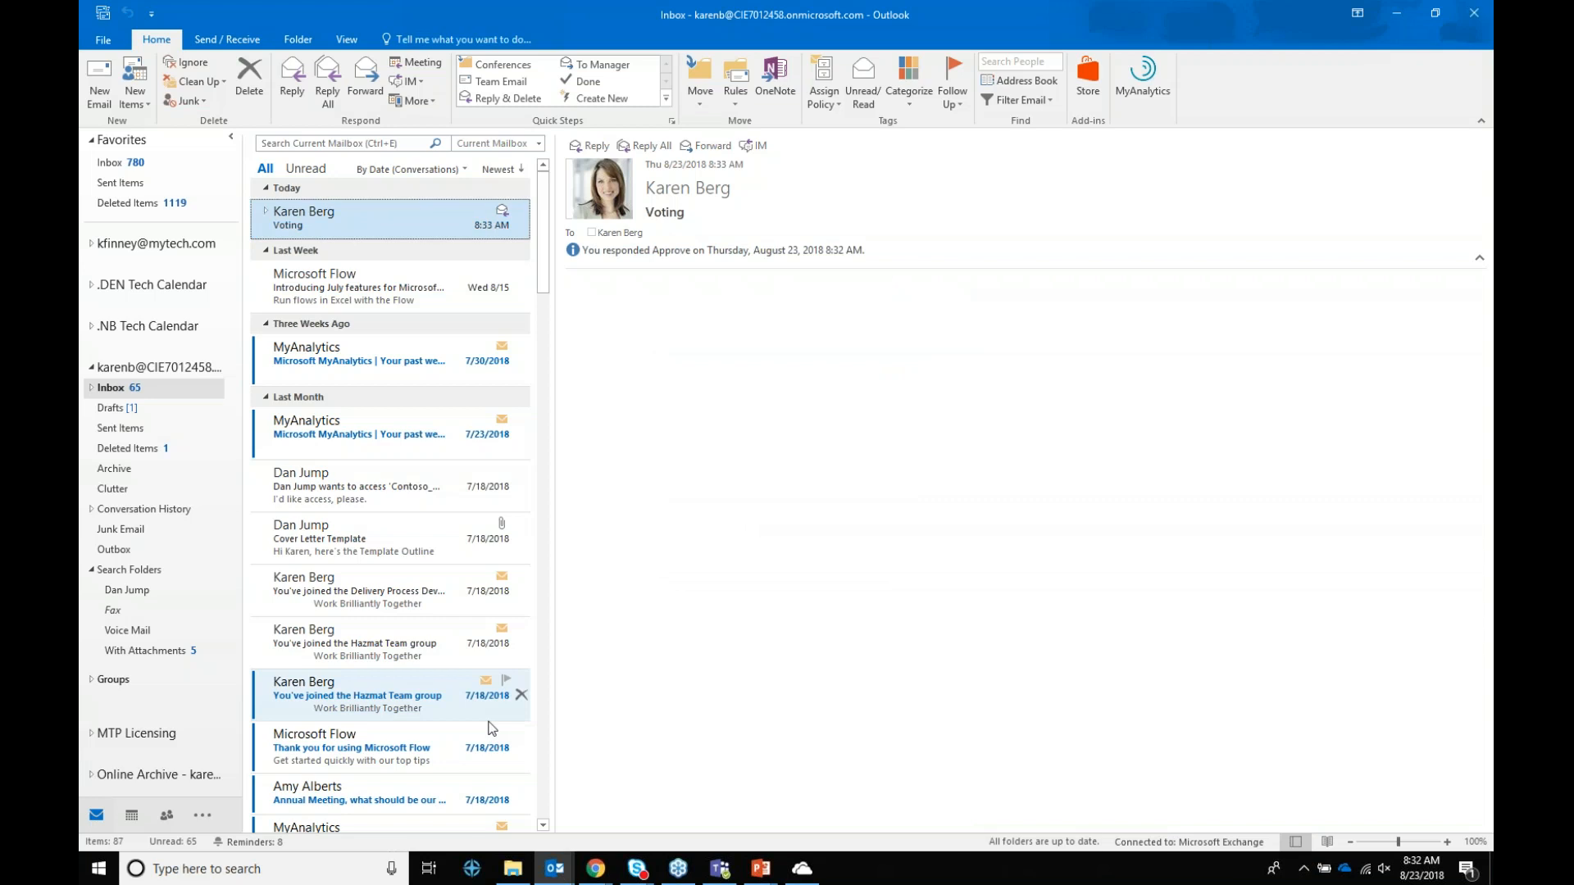
pyautogui.click(105, 82)
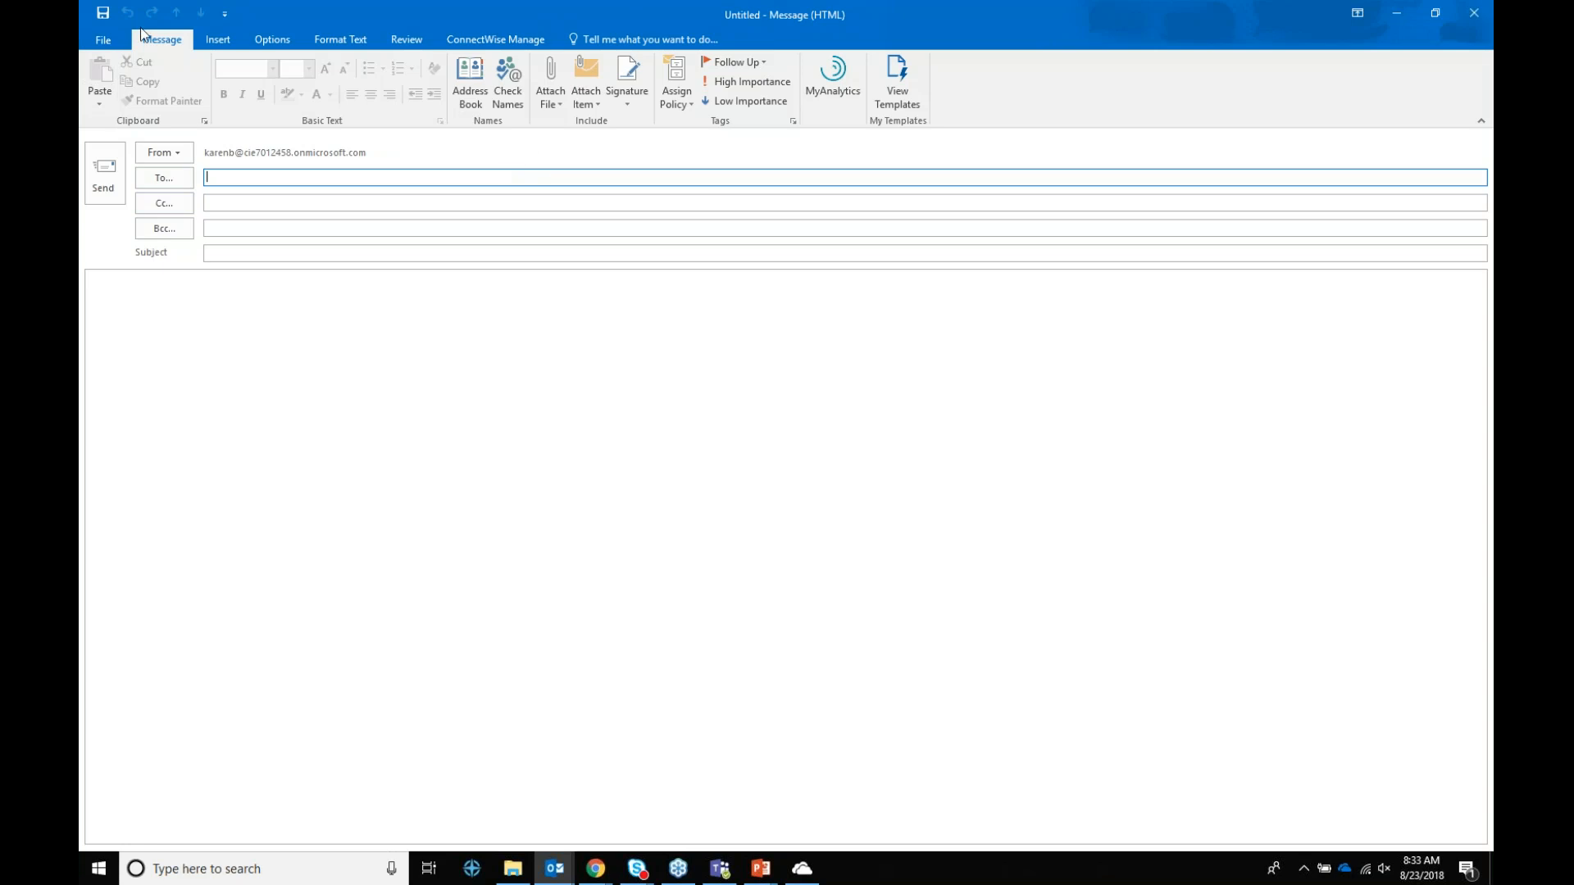
# Step: Hold the new message's delivery until 5:00 PM on 8/23/2018
pyautogui.click(277, 40)
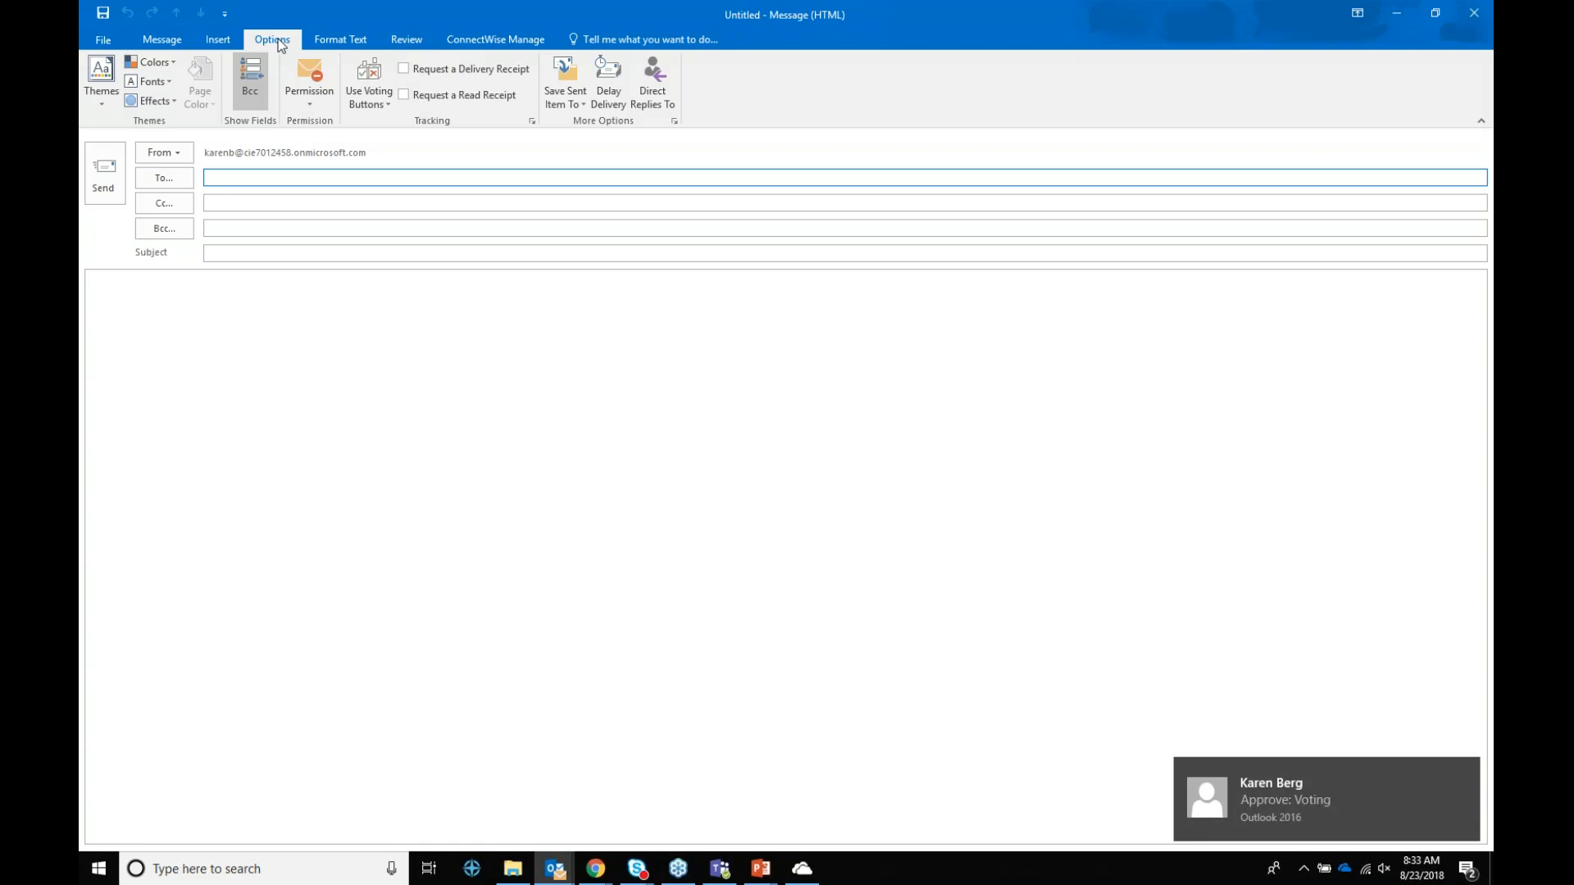
pyautogui.click(616, 82)
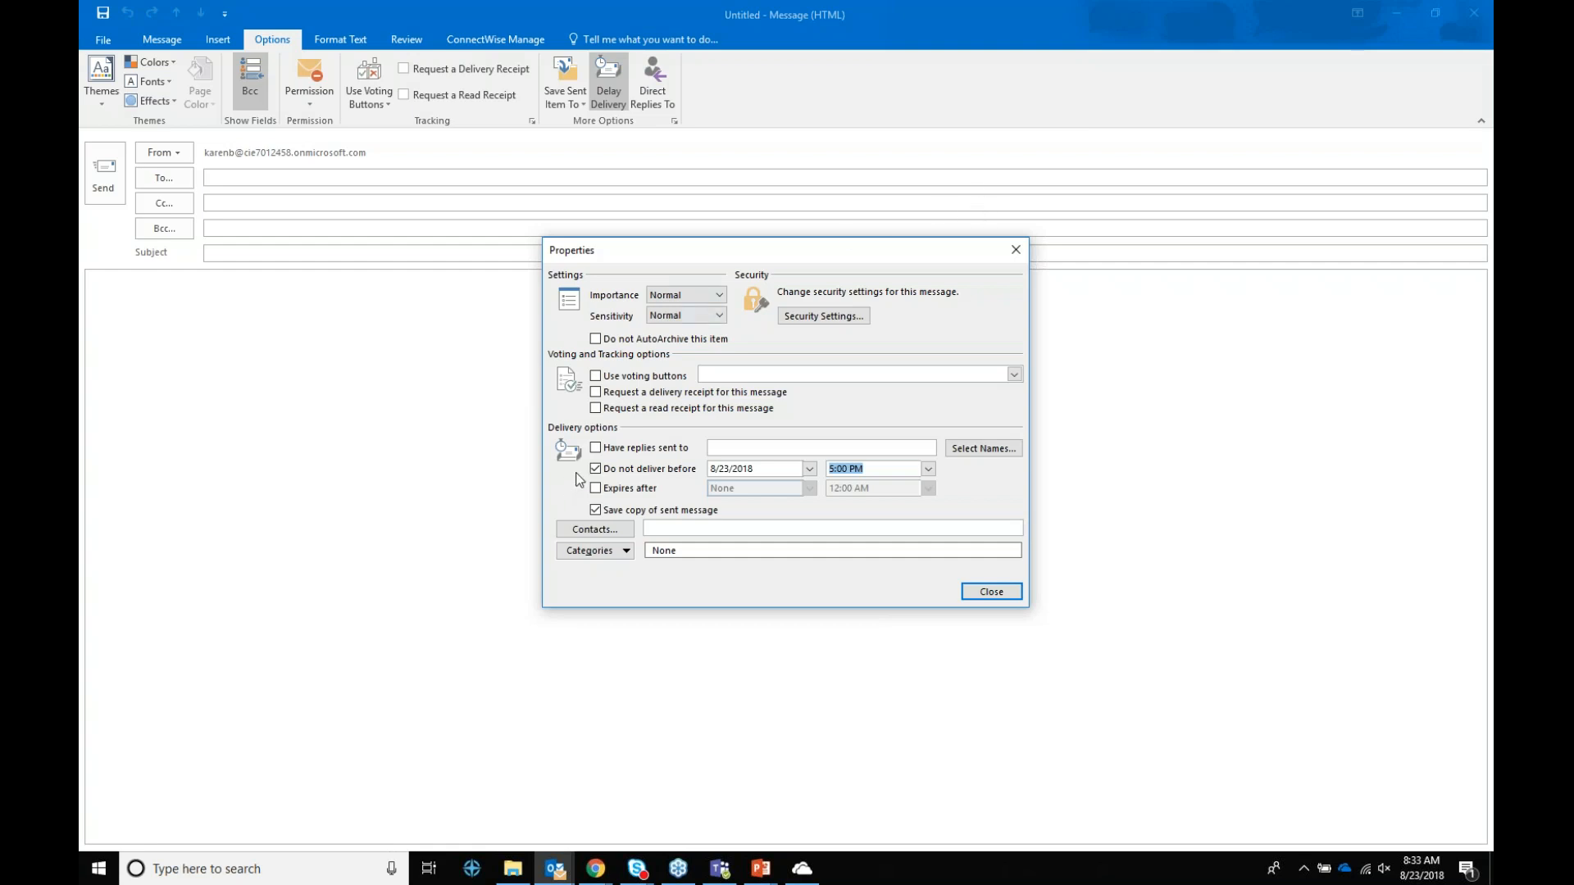
# Step: Hold the message's delivery until 8/24/2018 at 8:30 AM and close Properties
pyautogui.click(809, 470)
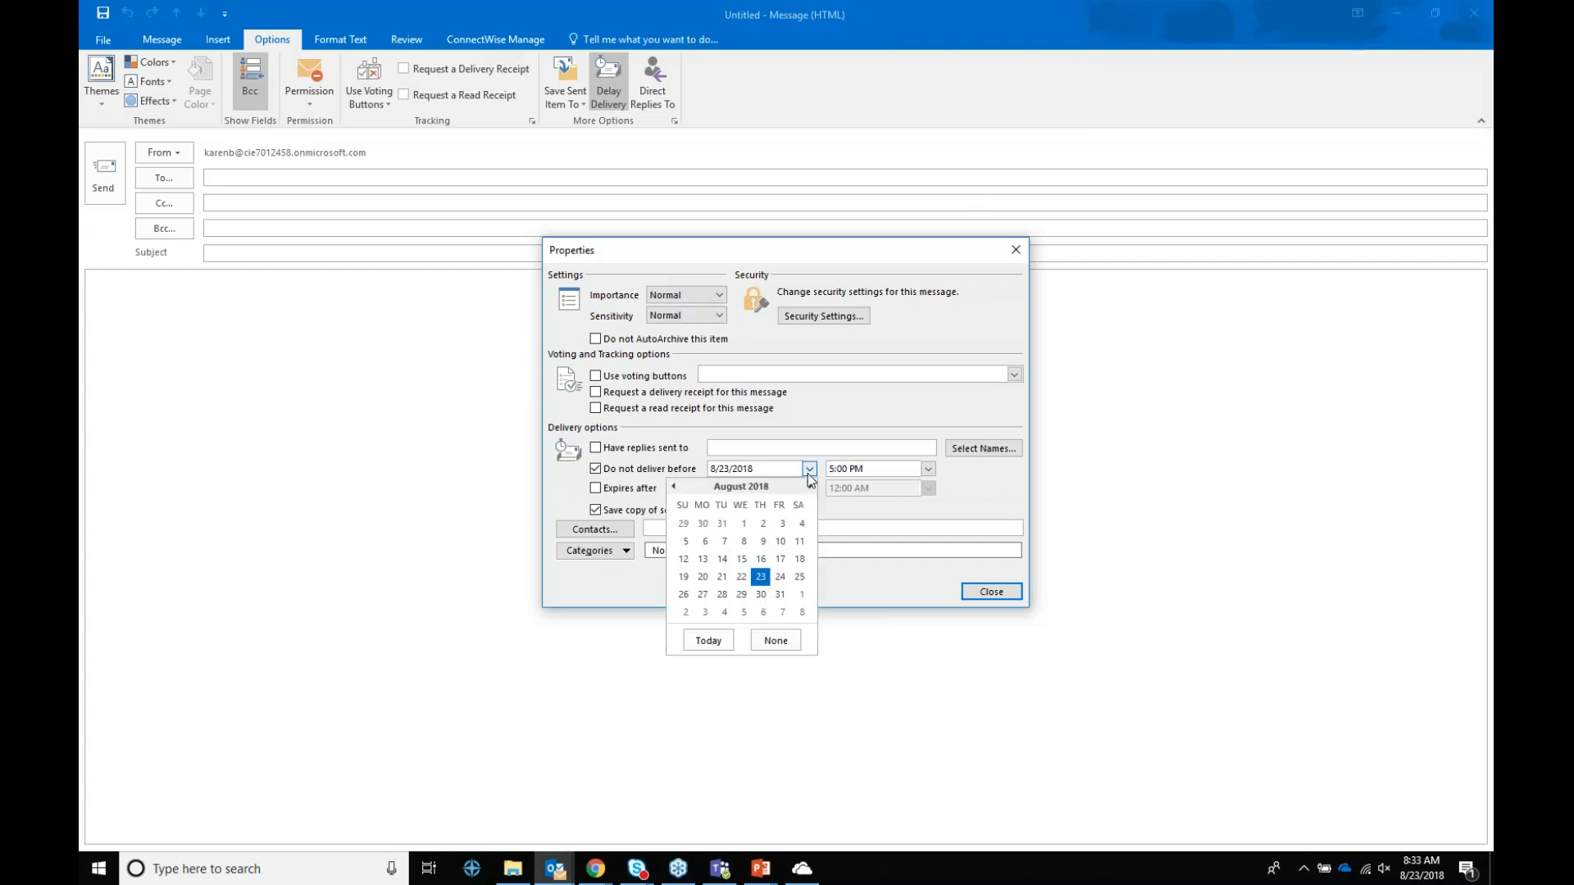
pyautogui.click(780, 577)
pyautogui.click(929, 469)
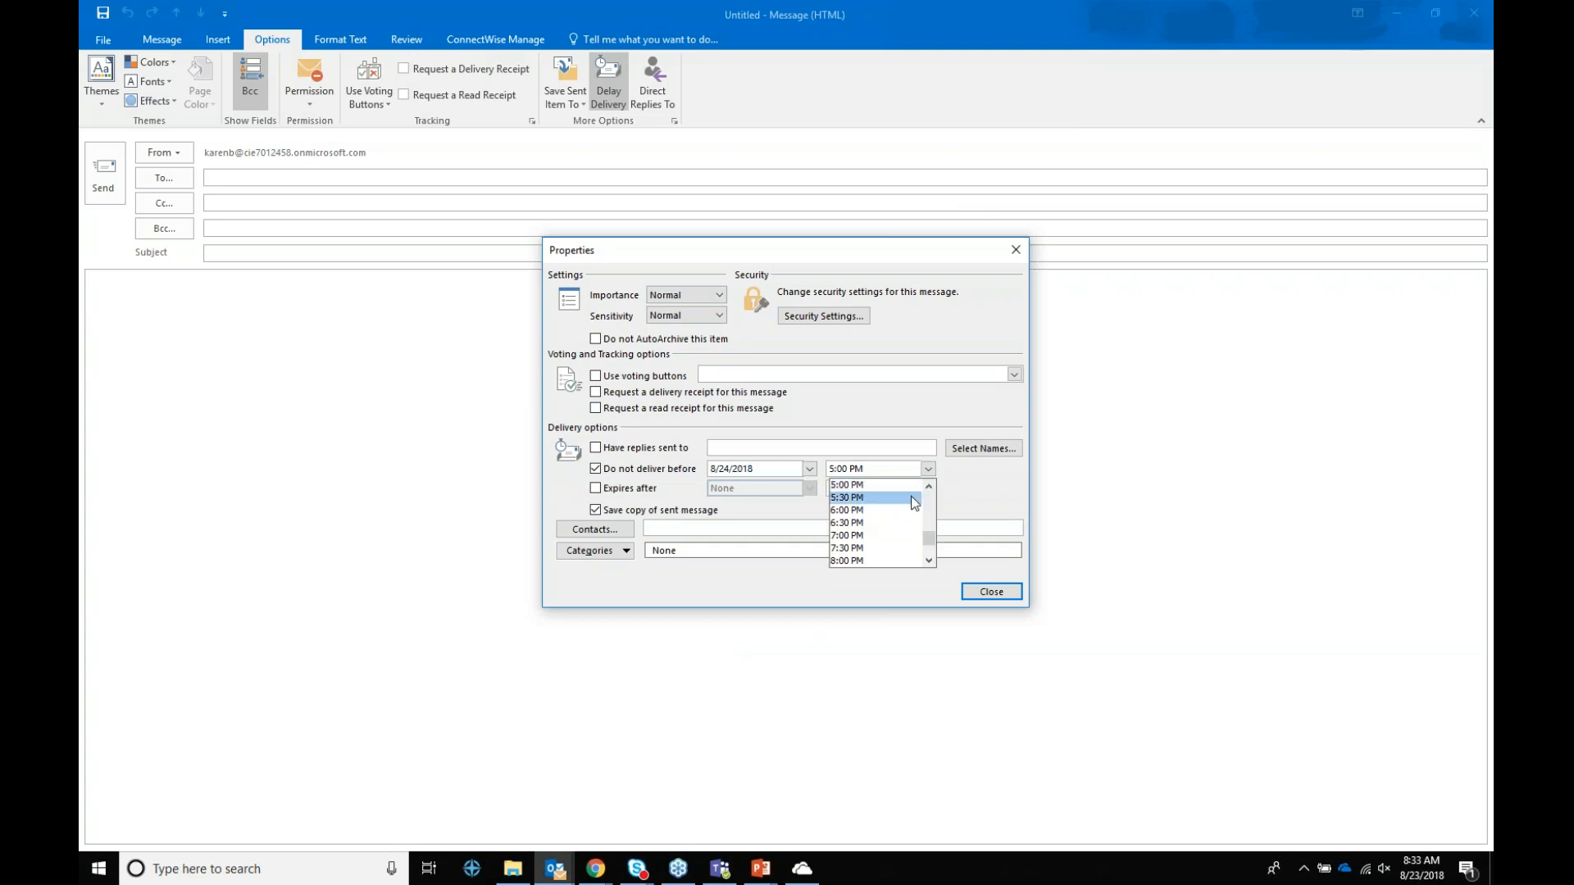
pyautogui.moveTo(931, 532); pyautogui.dragTo(931, 512)
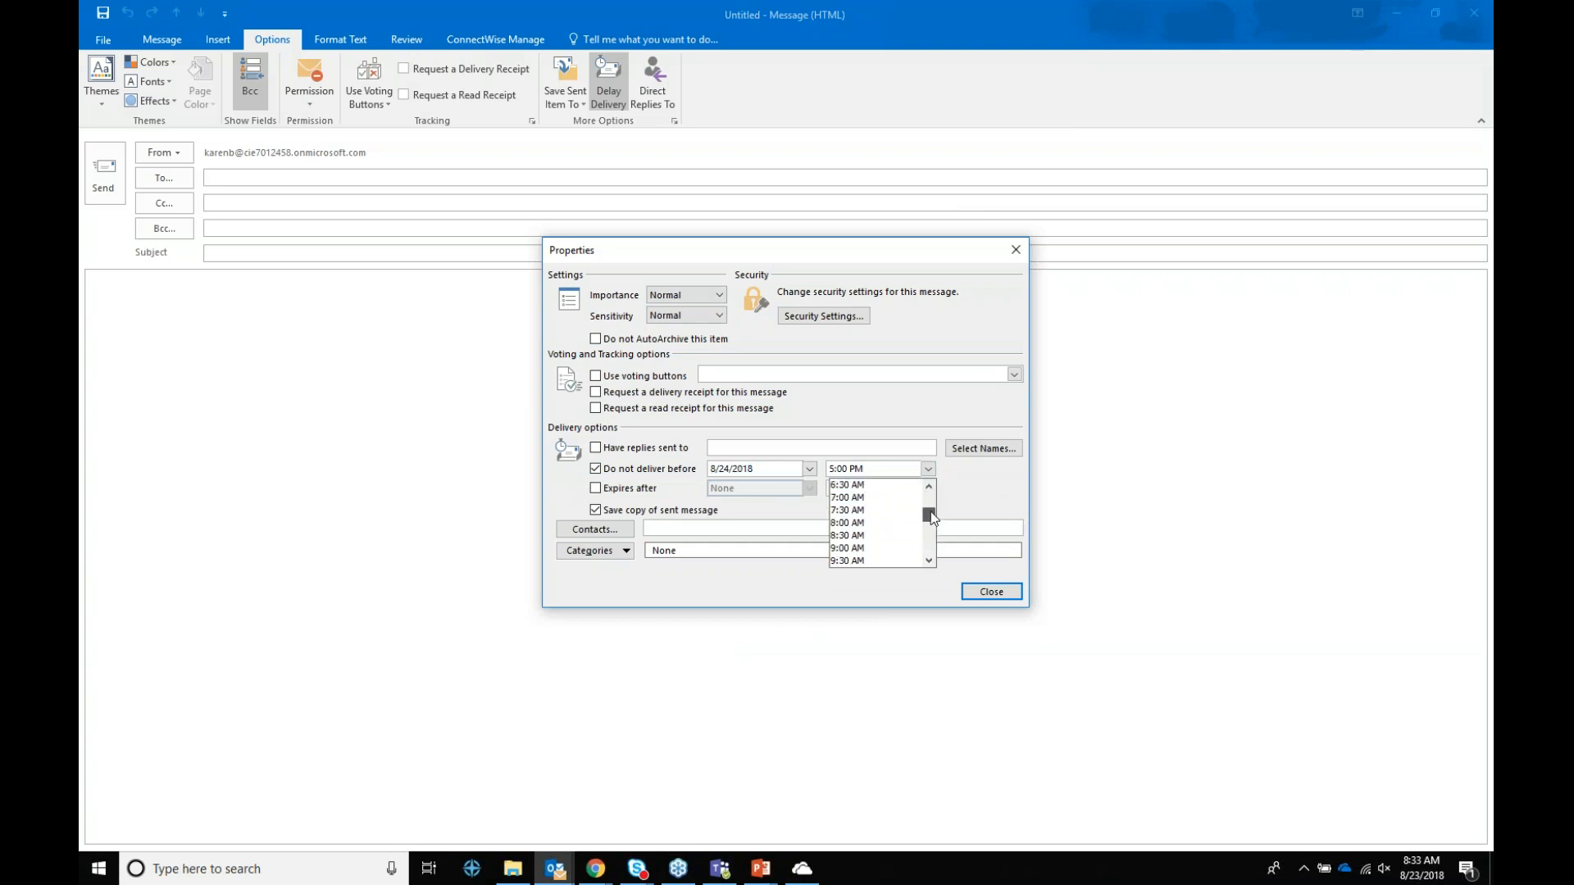
pyautogui.click(902, 529)
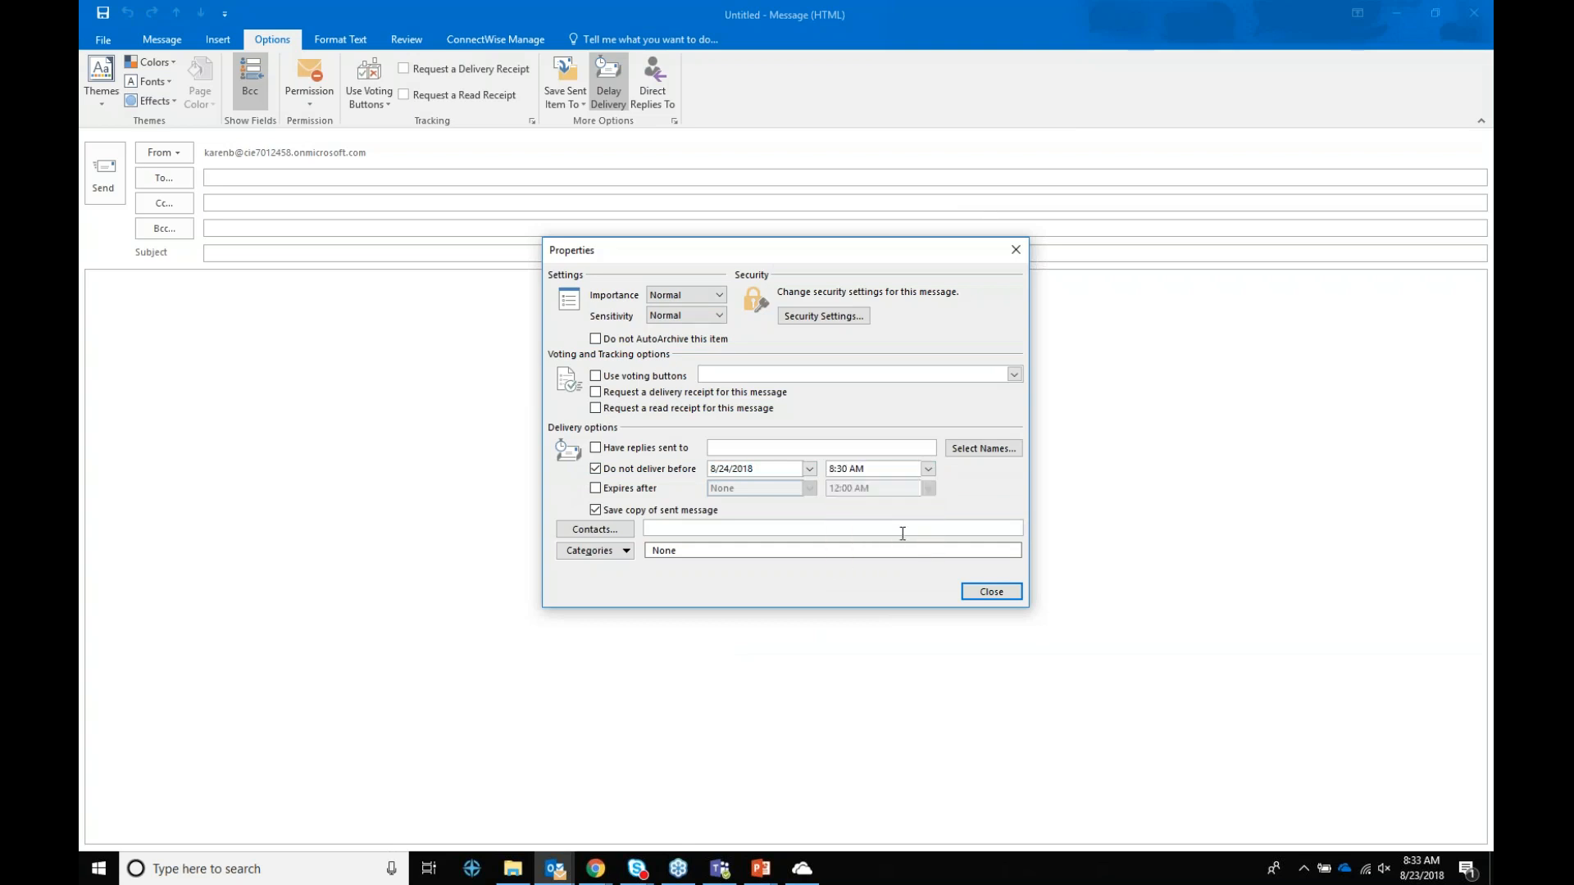
pyautogui.click(992, 592)
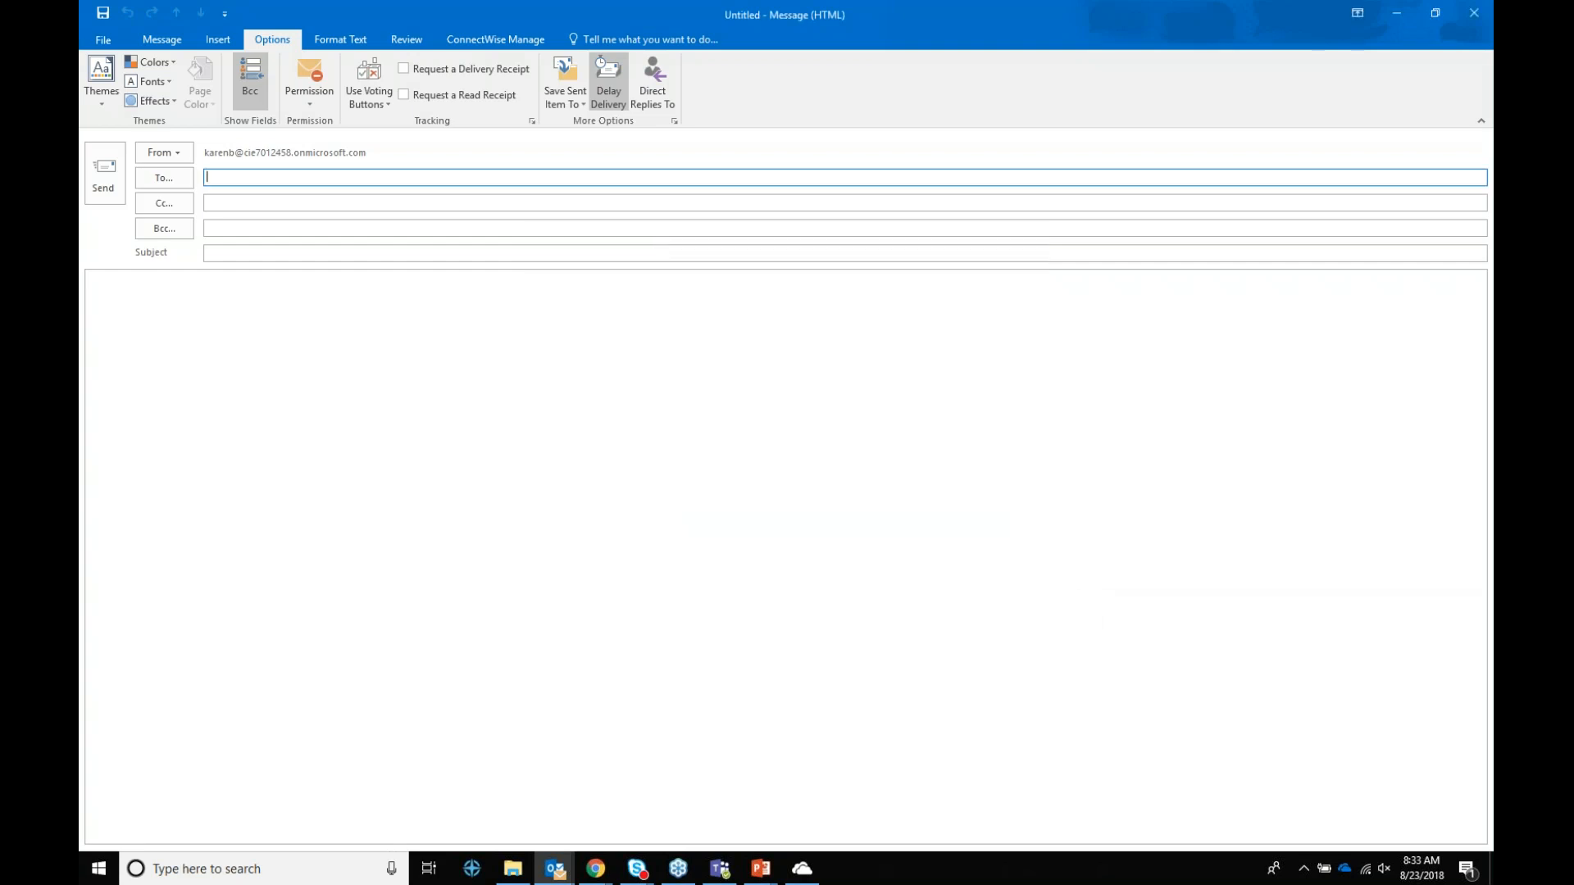
# Step: Address the delayed message to a colleague, give it the subject 'Test Message', and send it
pyautogui.write('danj')
pyautogui.press('Return')
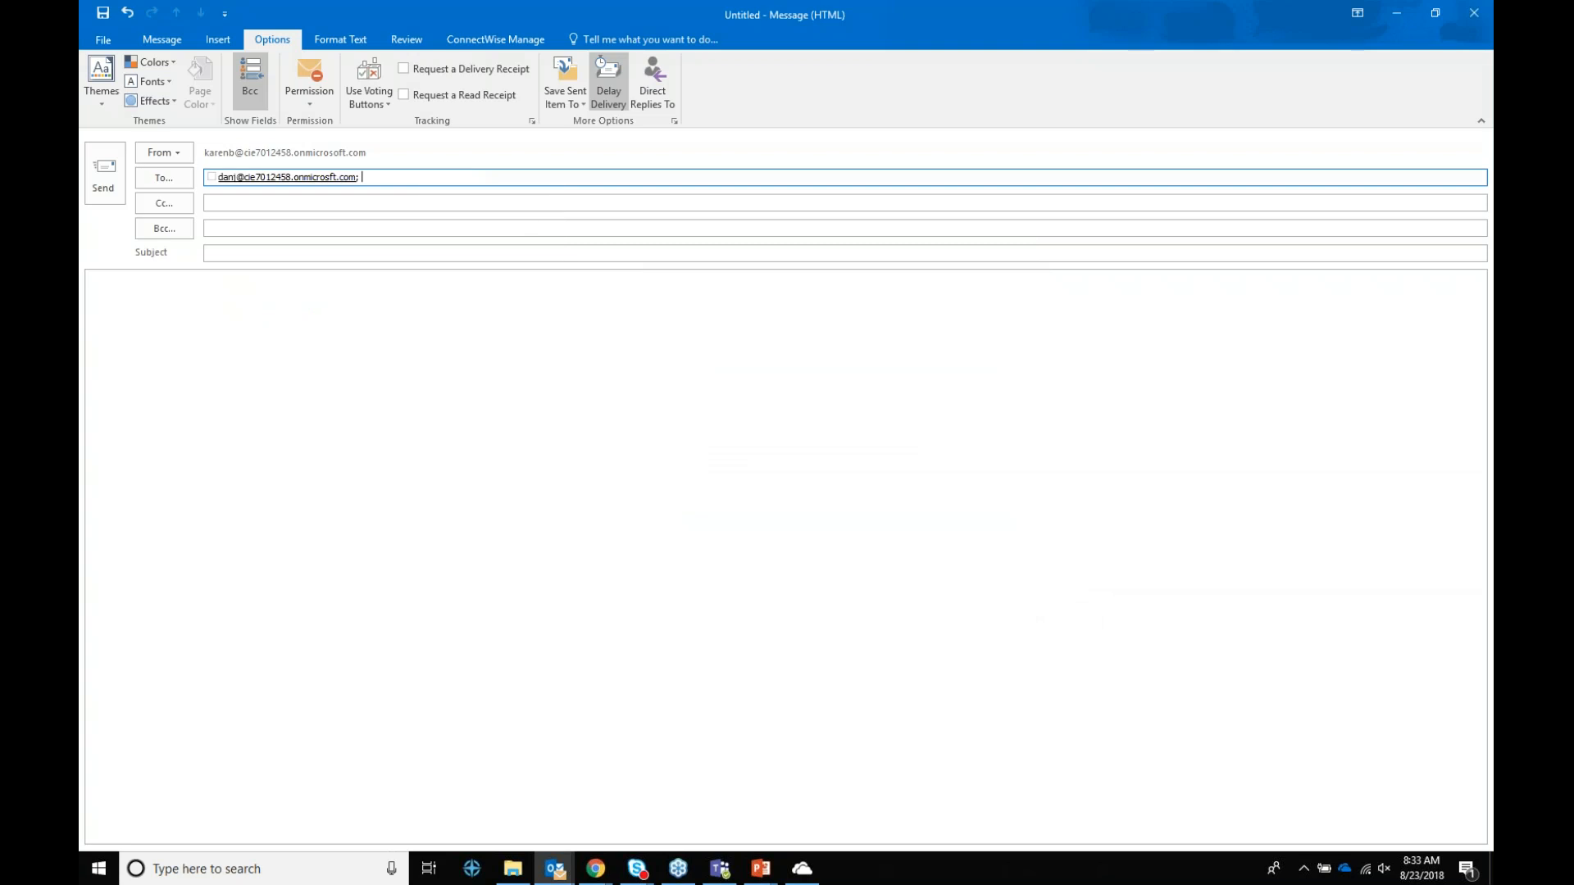
pyautogui.press('Tab')
pyautogui.press('Tab')
pyautogui.press('Tab')
pyautogui.write('Te')
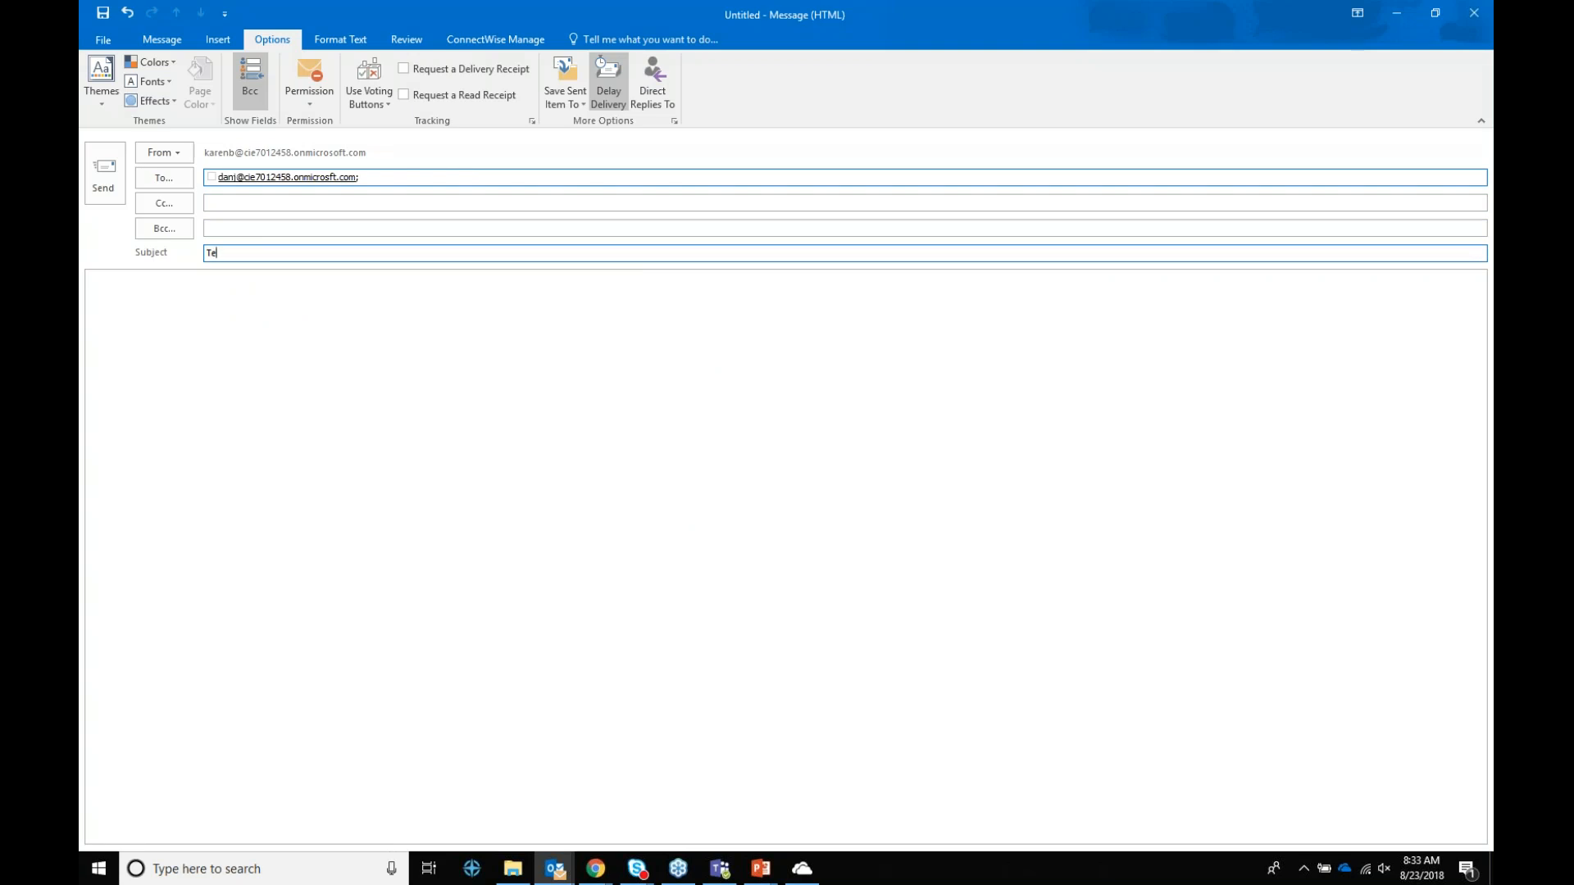
pyautogui.write('st Message')
pyautogui.click(104, 173)
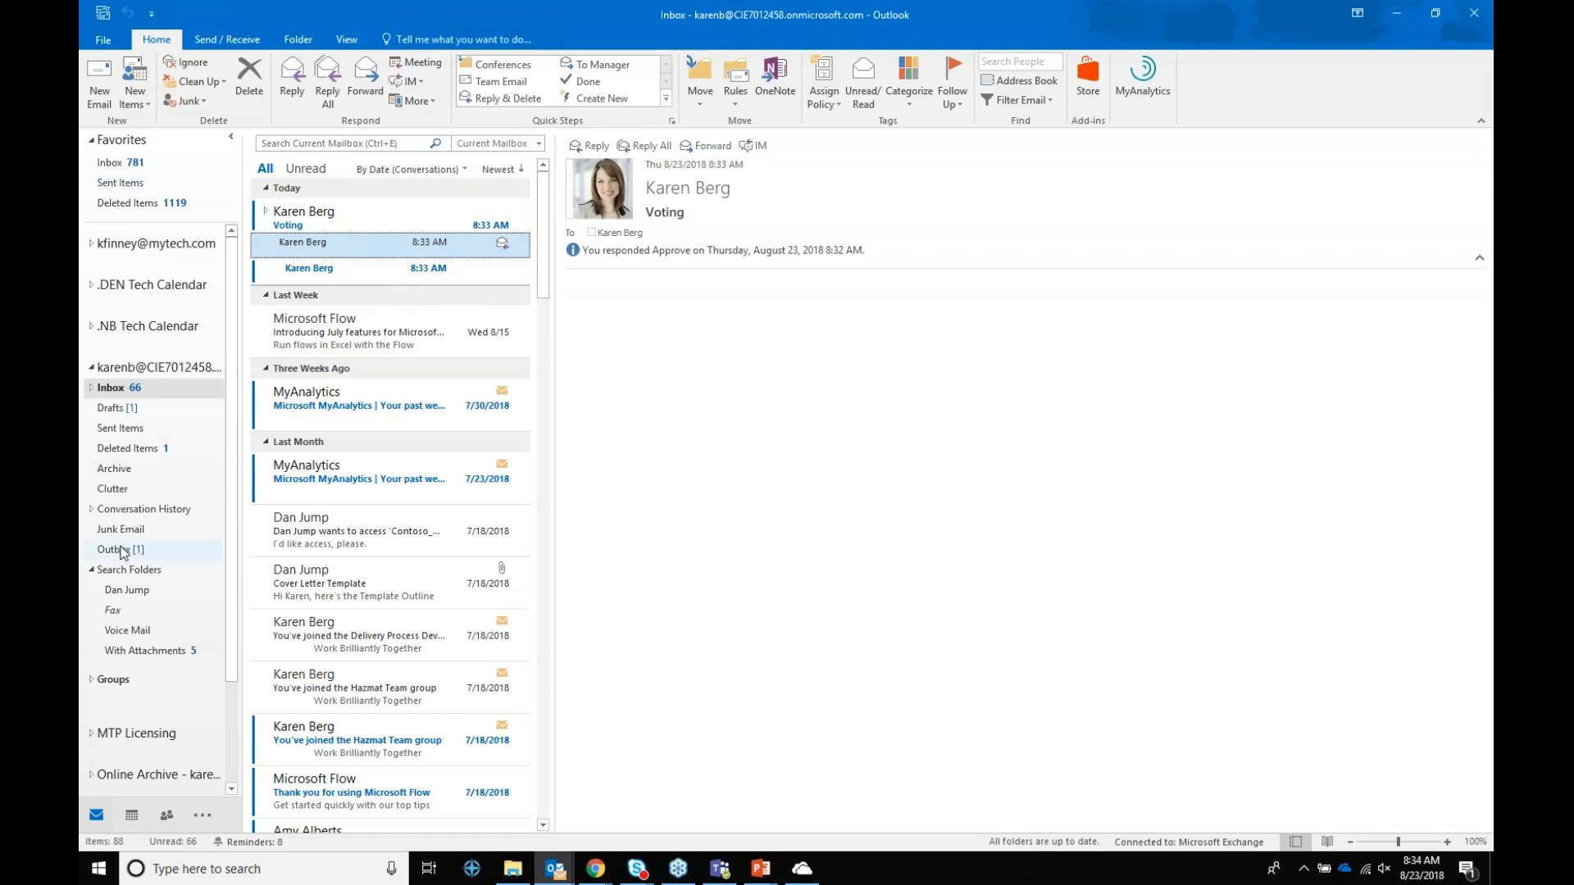
pyautogui.click(123, 552)
pyautogui.click(509, 203)
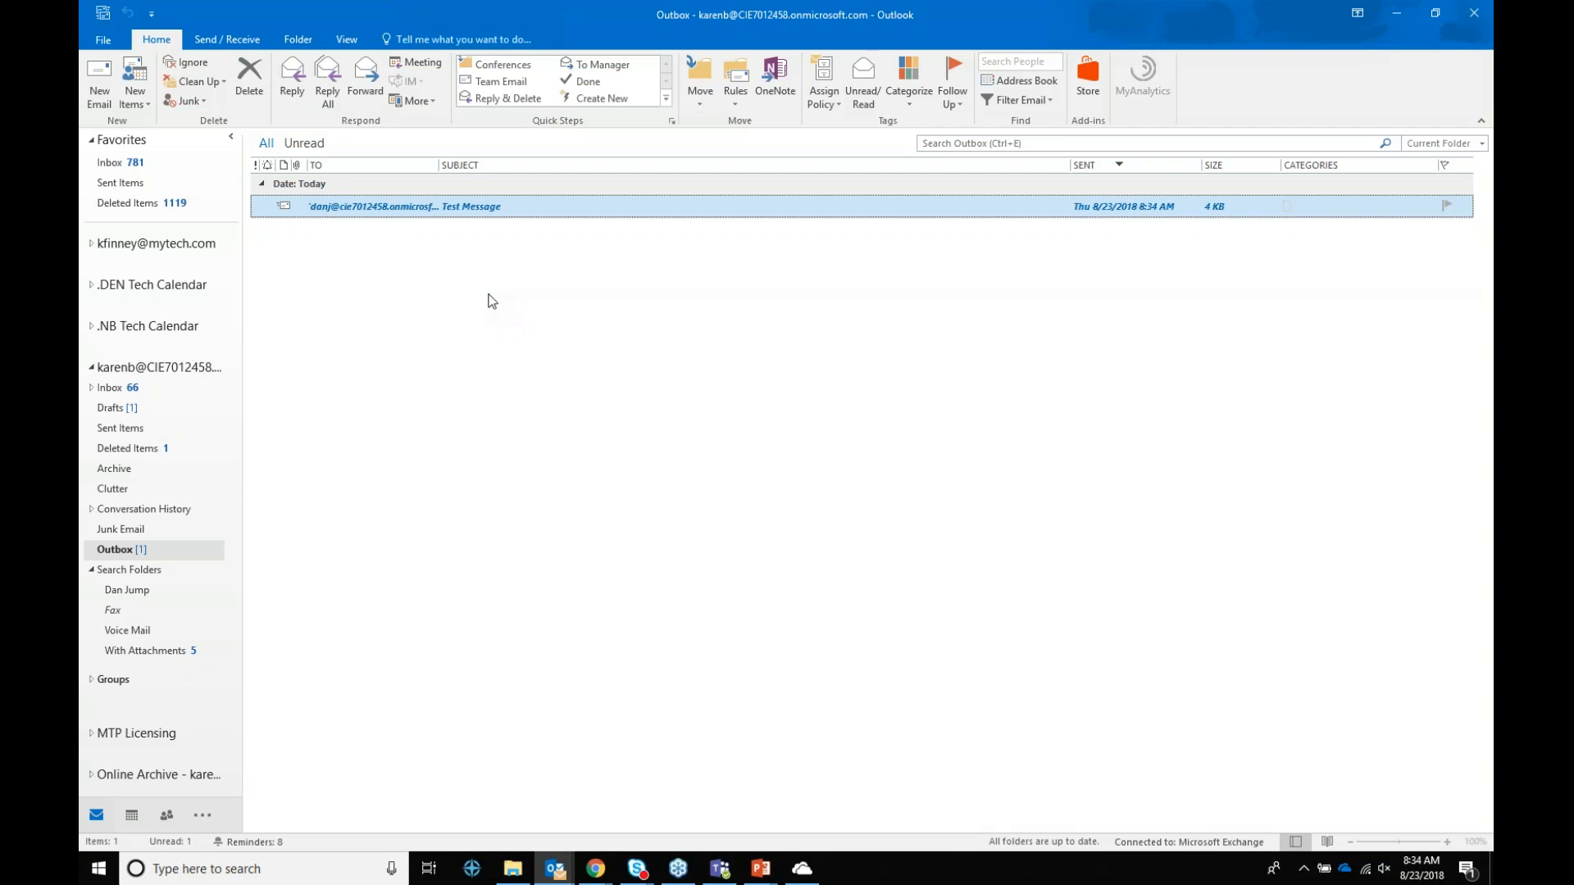
pyautogui.click(139, 386)
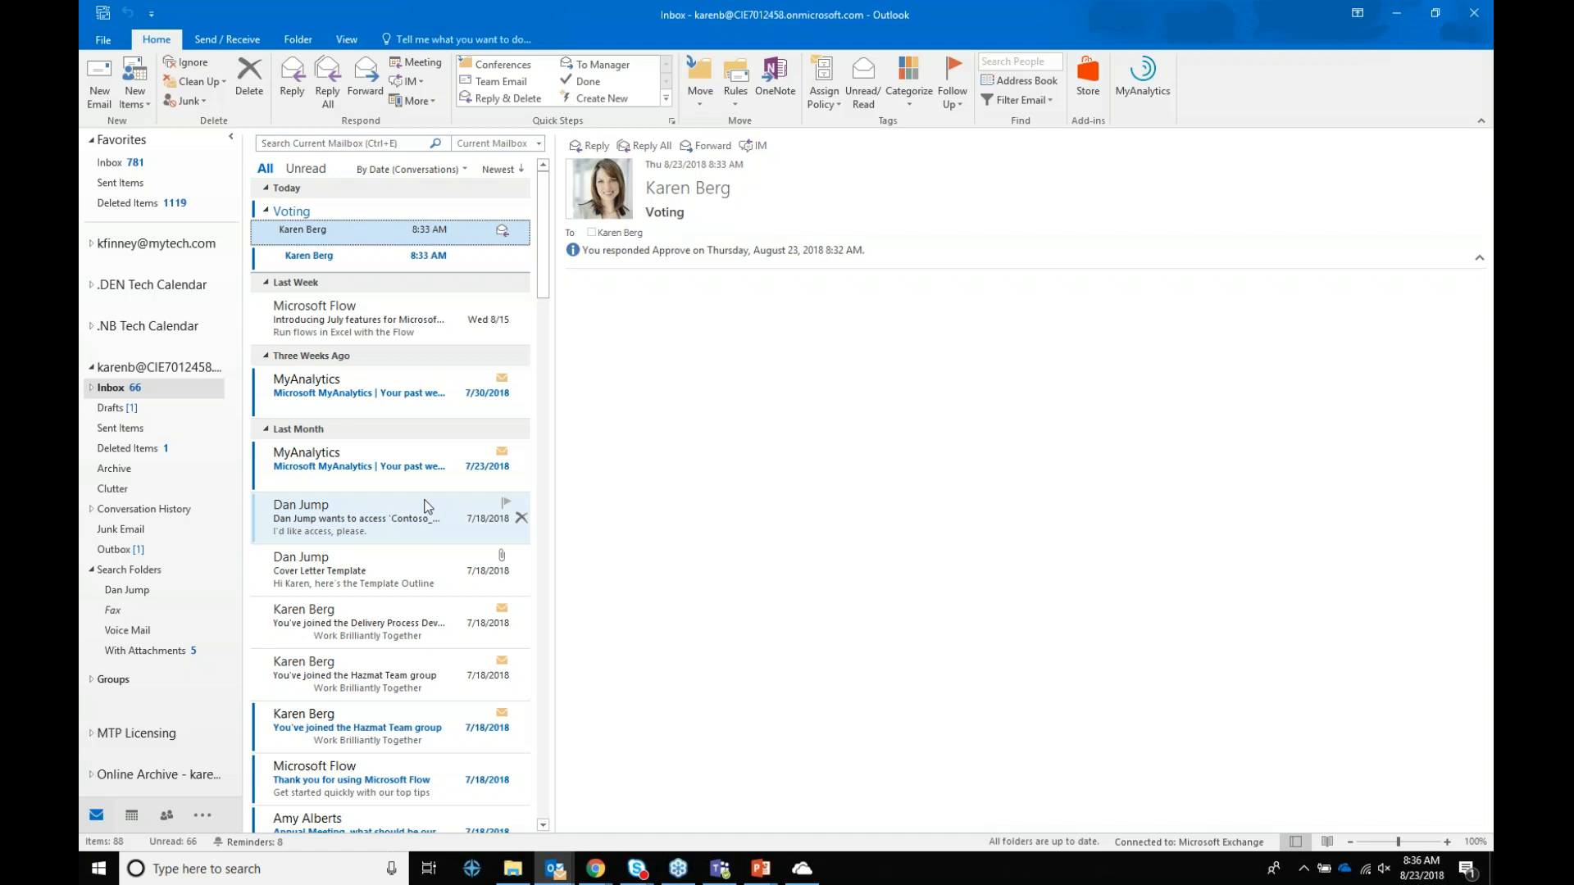
# Step: Open the older 'Needs Review: Final Presentation' email and drag it onto the Calendar
pyautogui.scroll(-3, 415, 520)
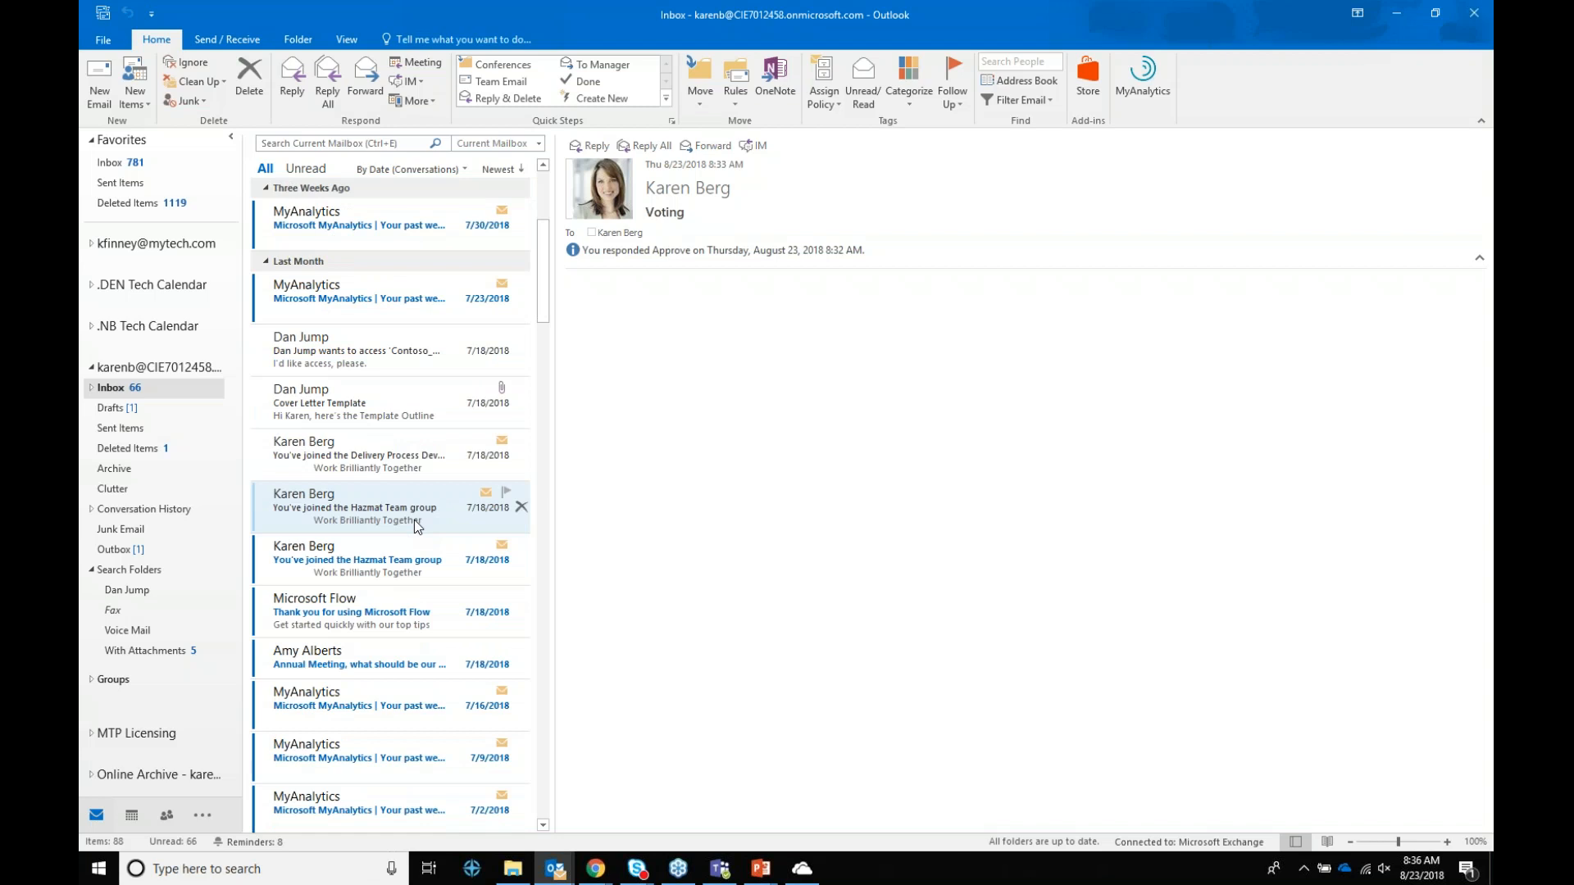
pyautogui.scroll(-5, 415, 520)
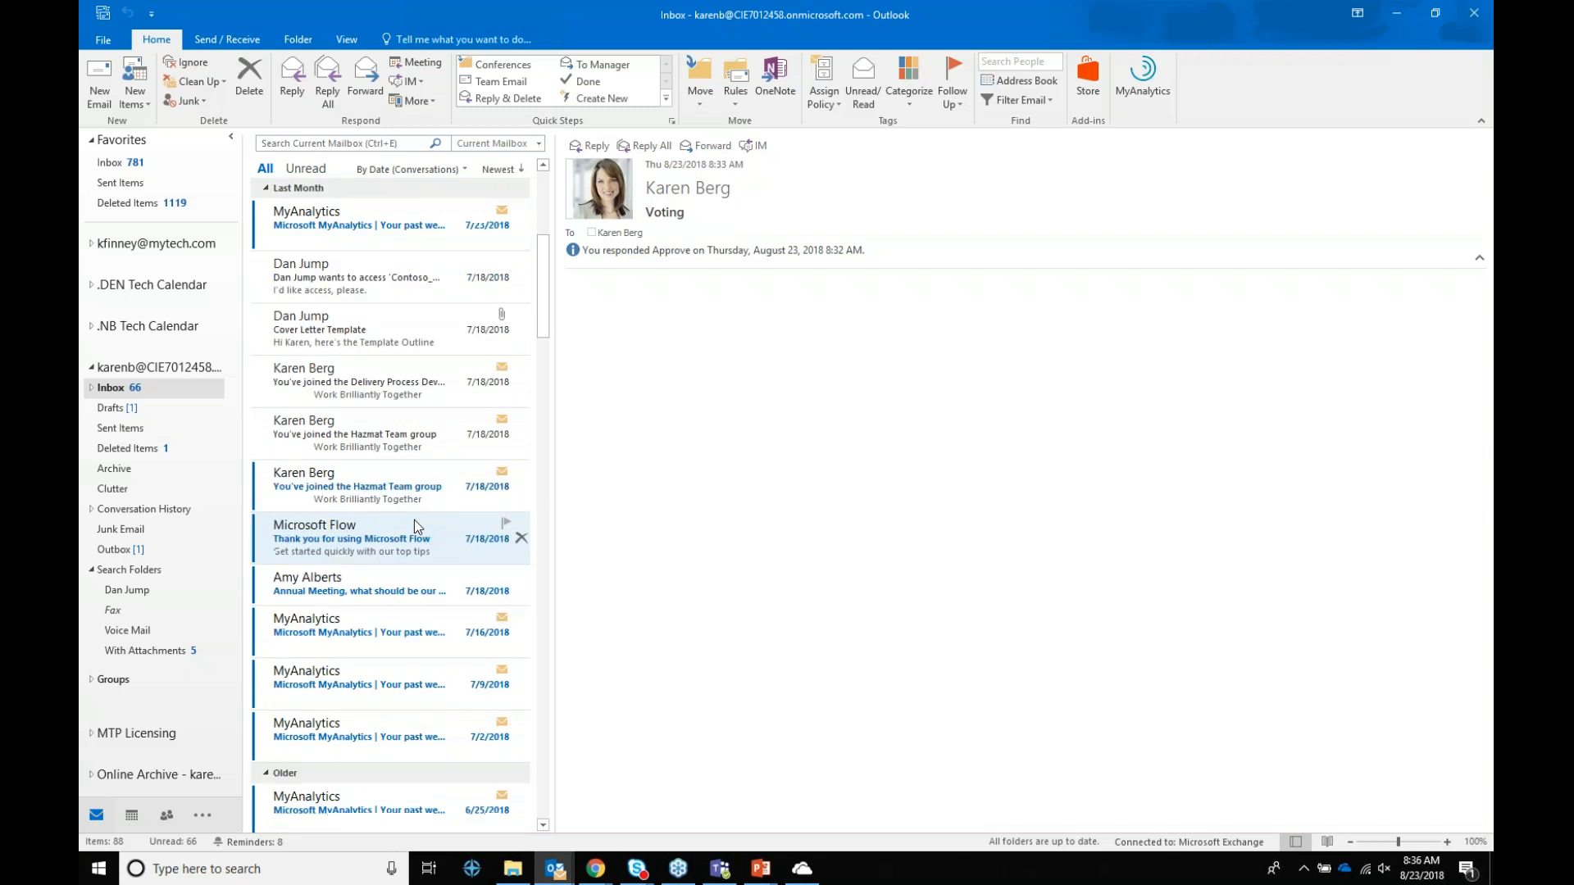
pyautogui.scroll(-4, 415, 520)
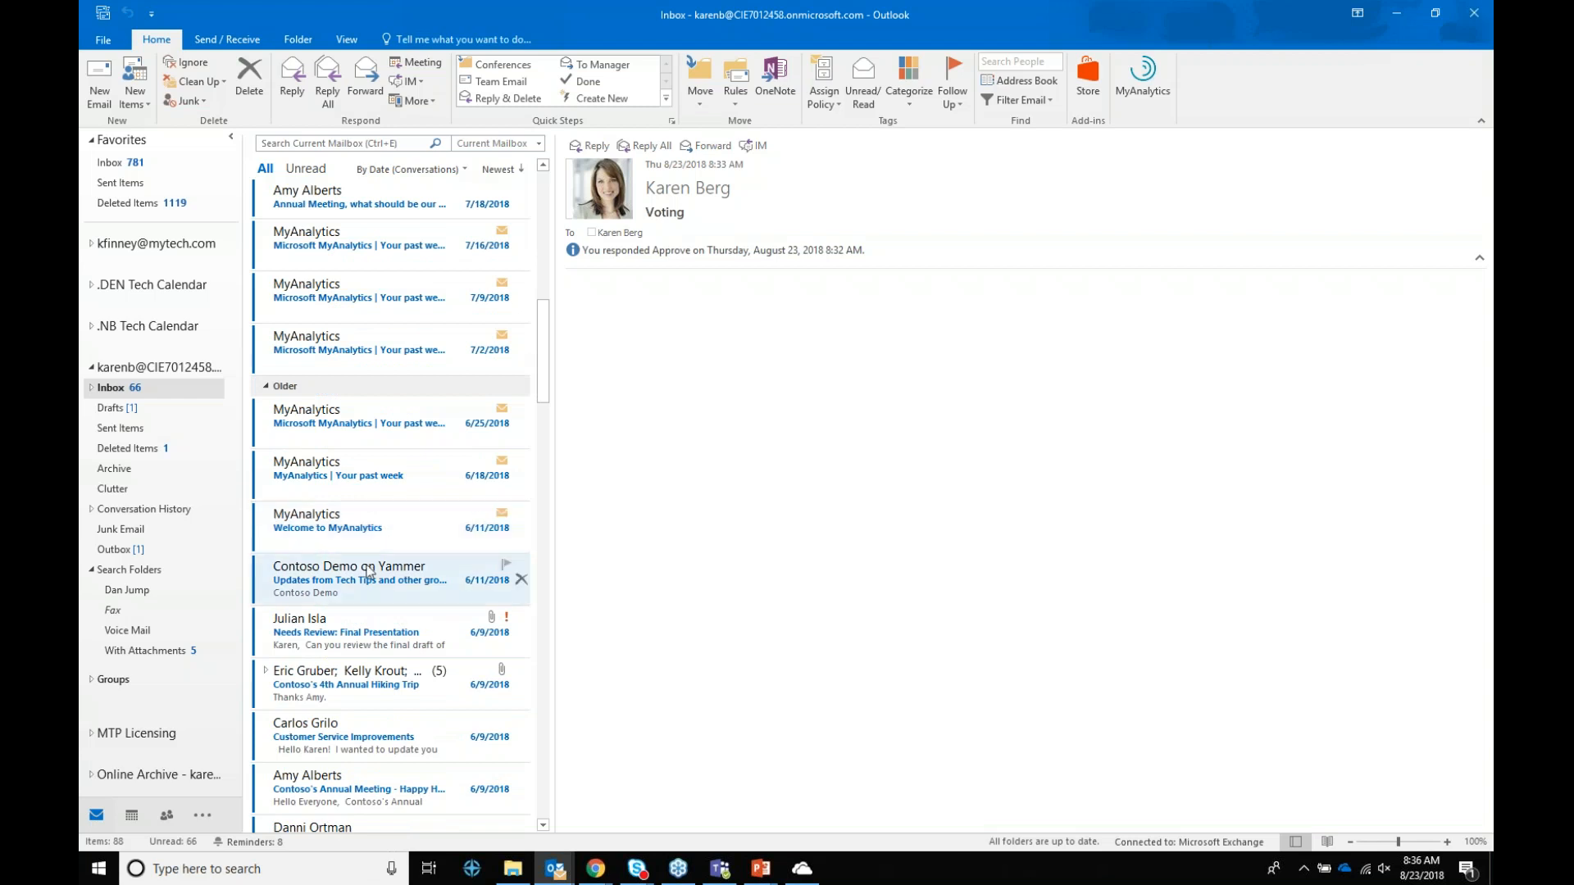
pyautogui.click(374, 635)
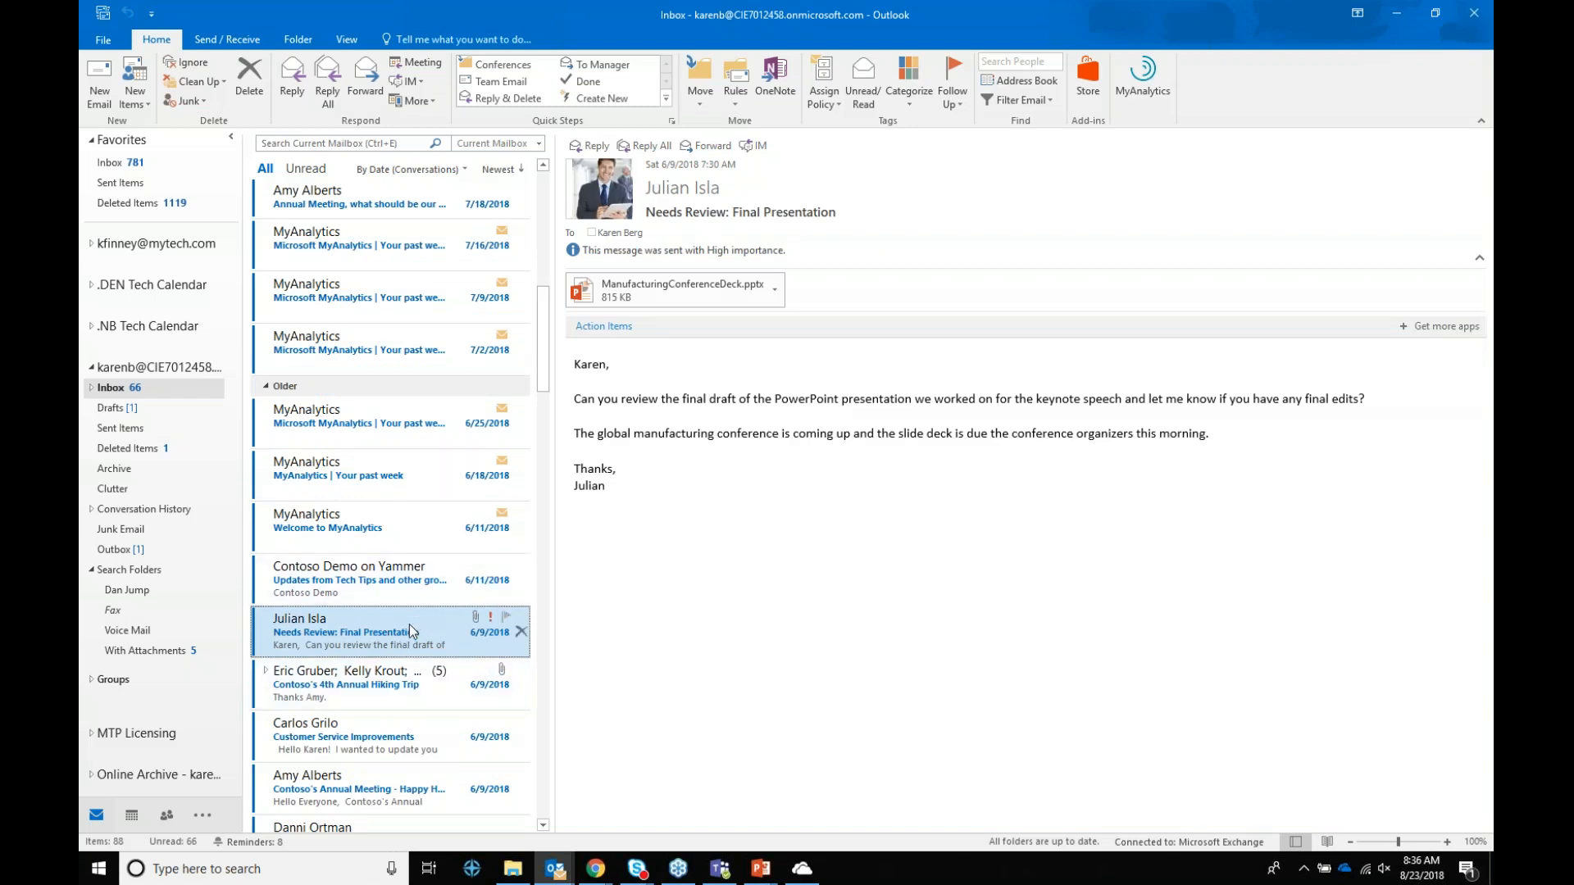
pyautogui.moveTo(403, 628); pyautogui.dragTo(132, 818)
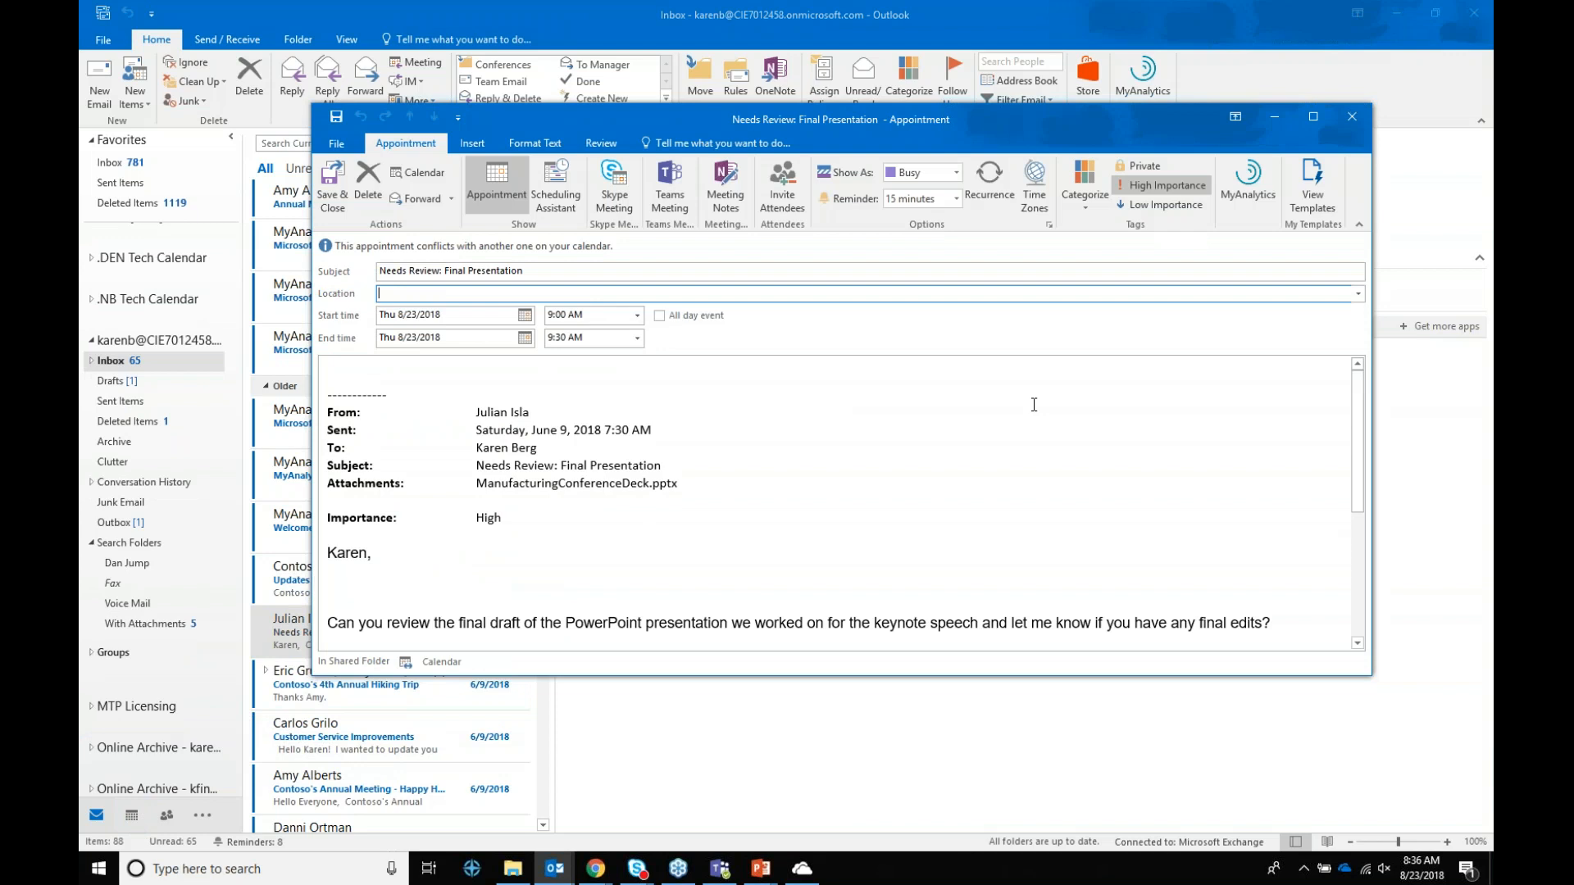
# Step: Review the new 'Needs Review: Final Presentation' appointment, then close it without saving
pyautogui.scroll(-5, 1106, 492)
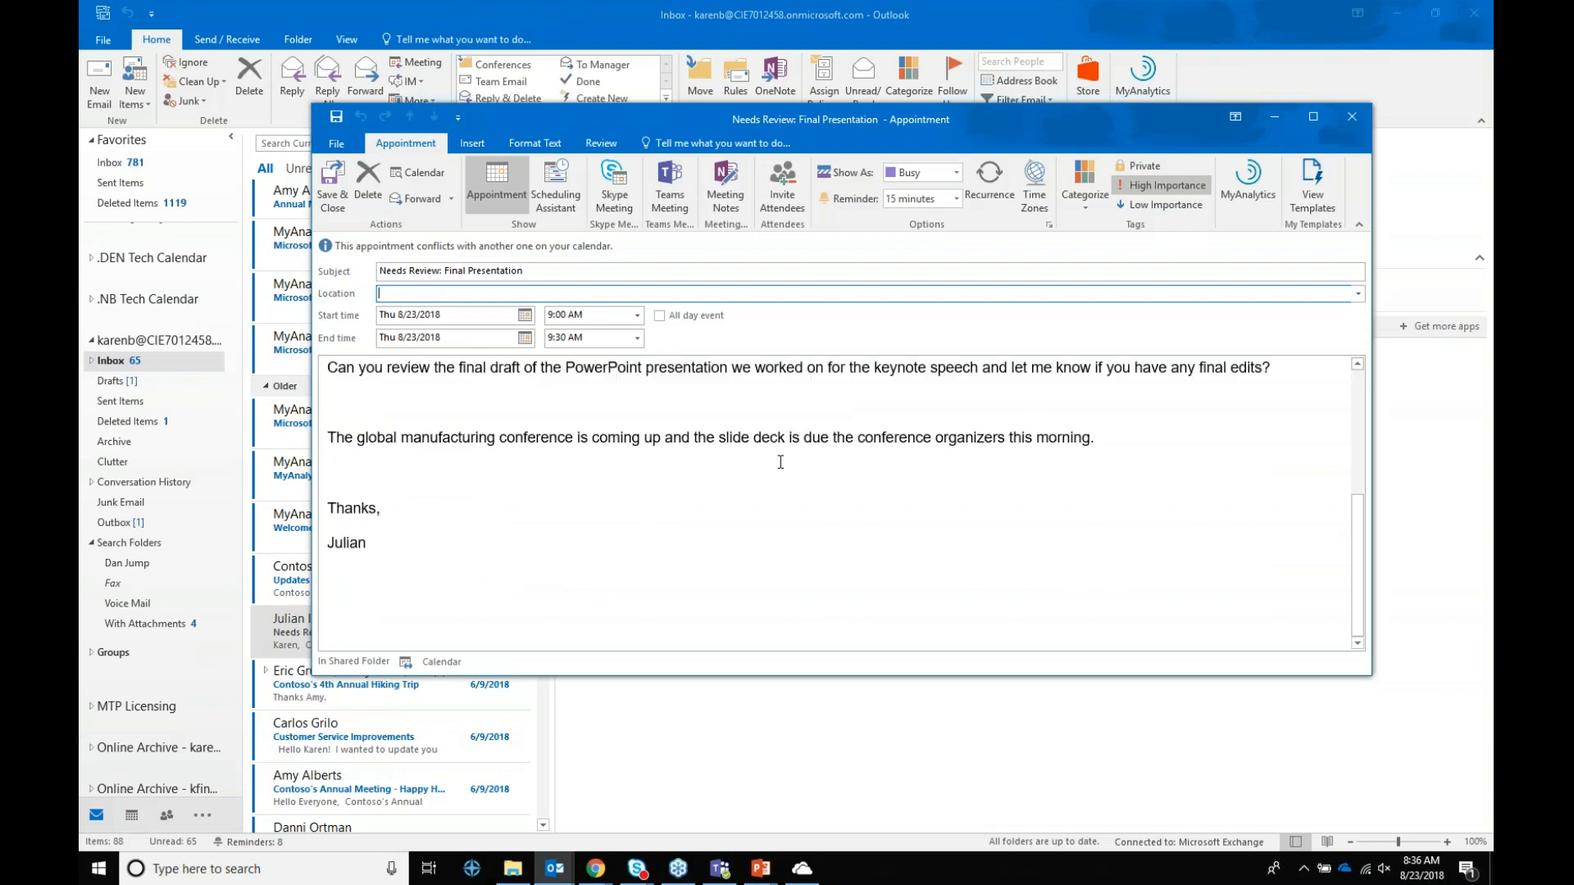
pyautogui.scroll(5, 858, 521)
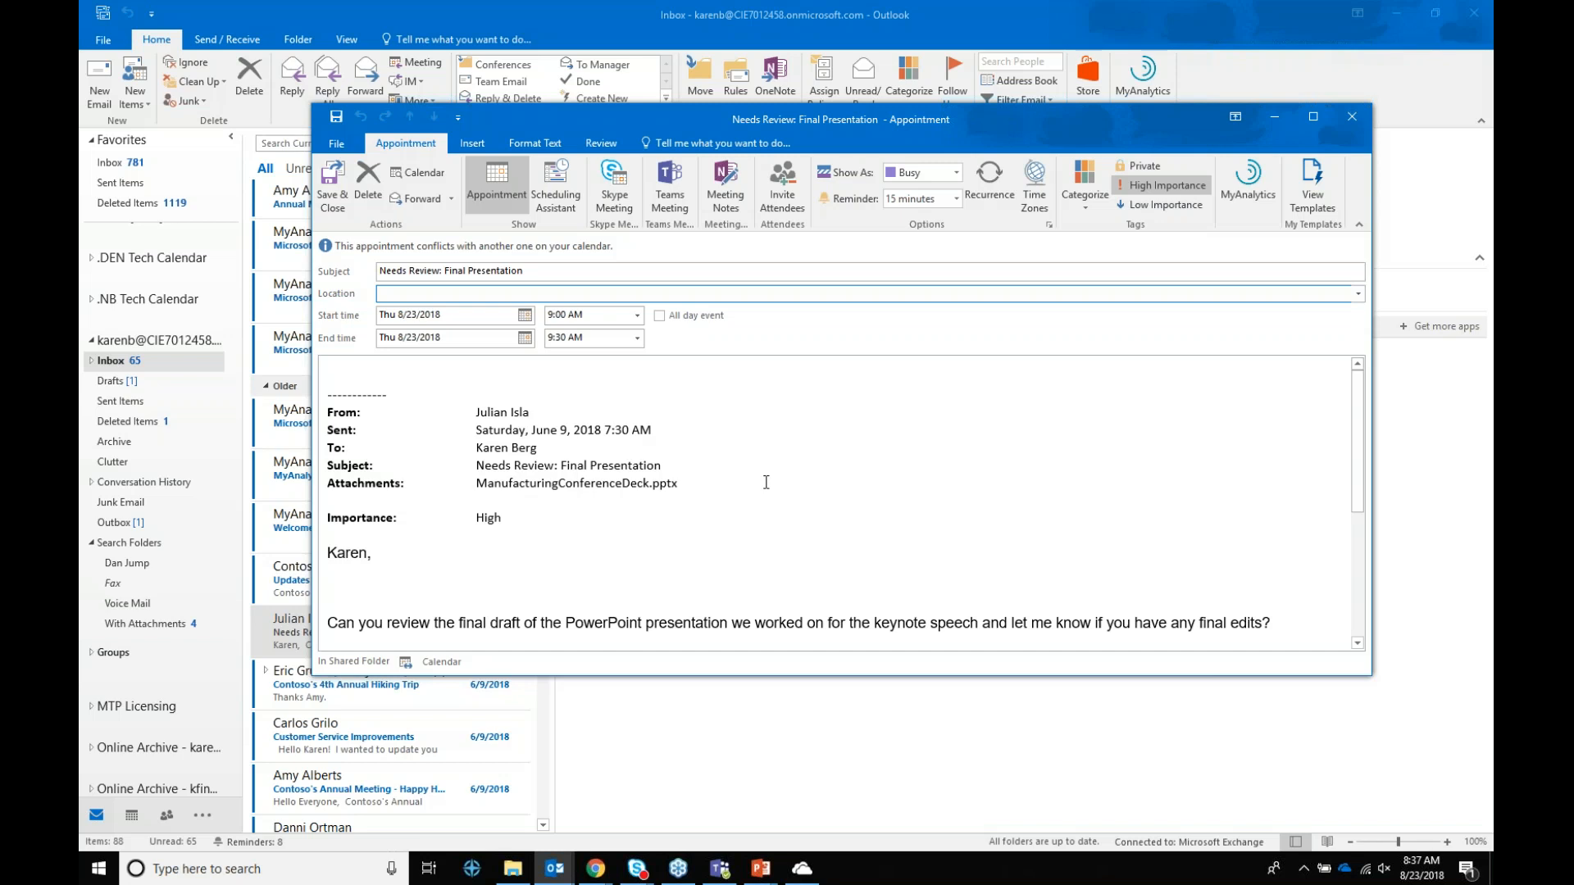
pyautogui.click(1350, 123)
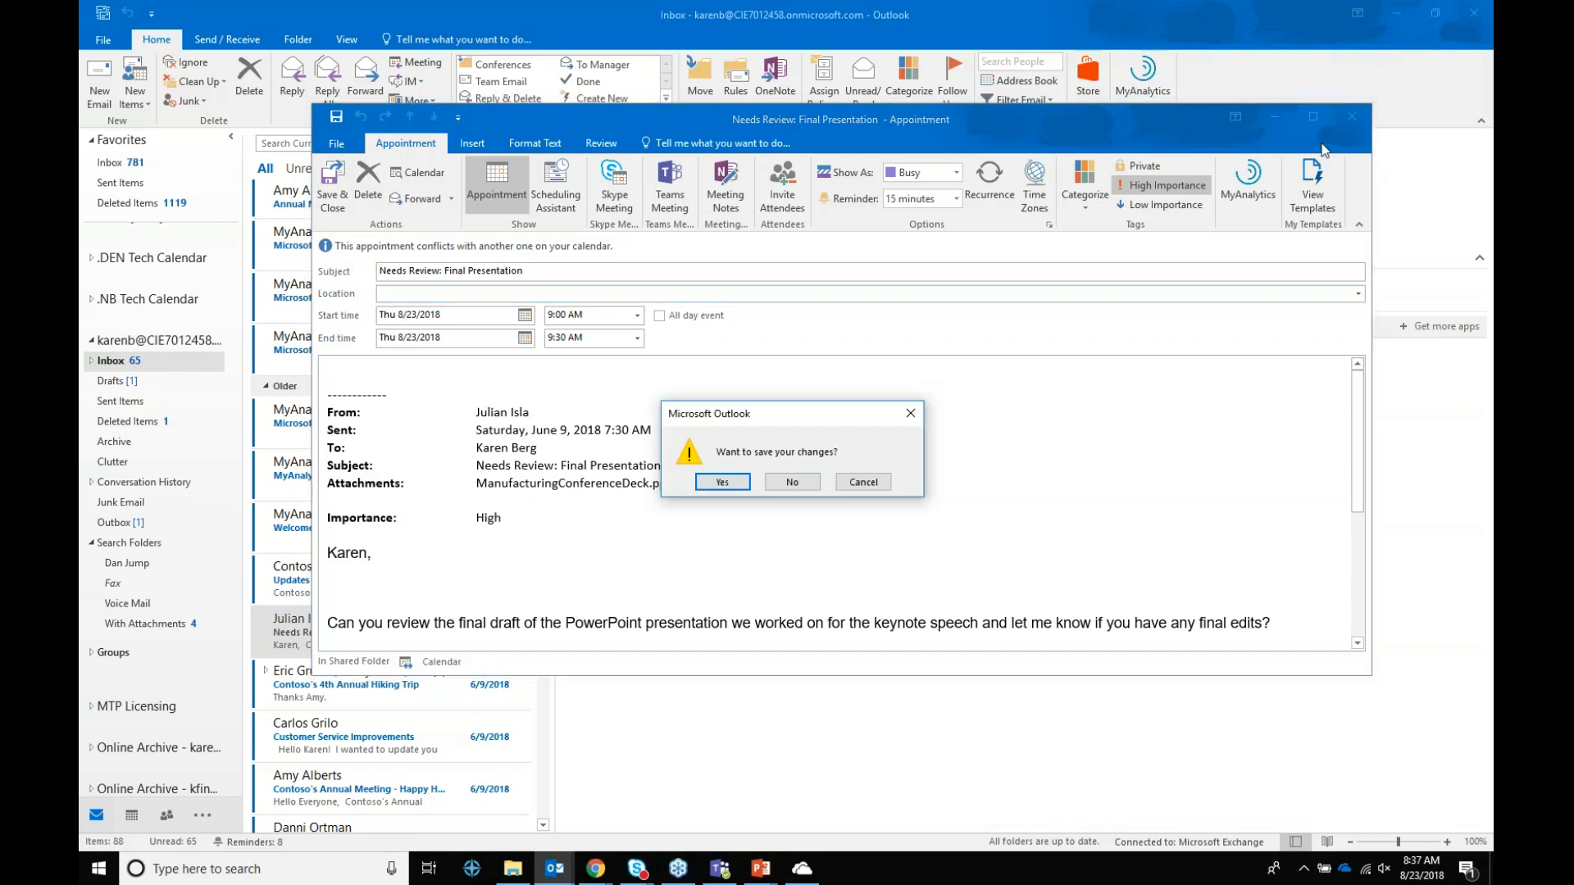
pyautogui.click(783, 482)
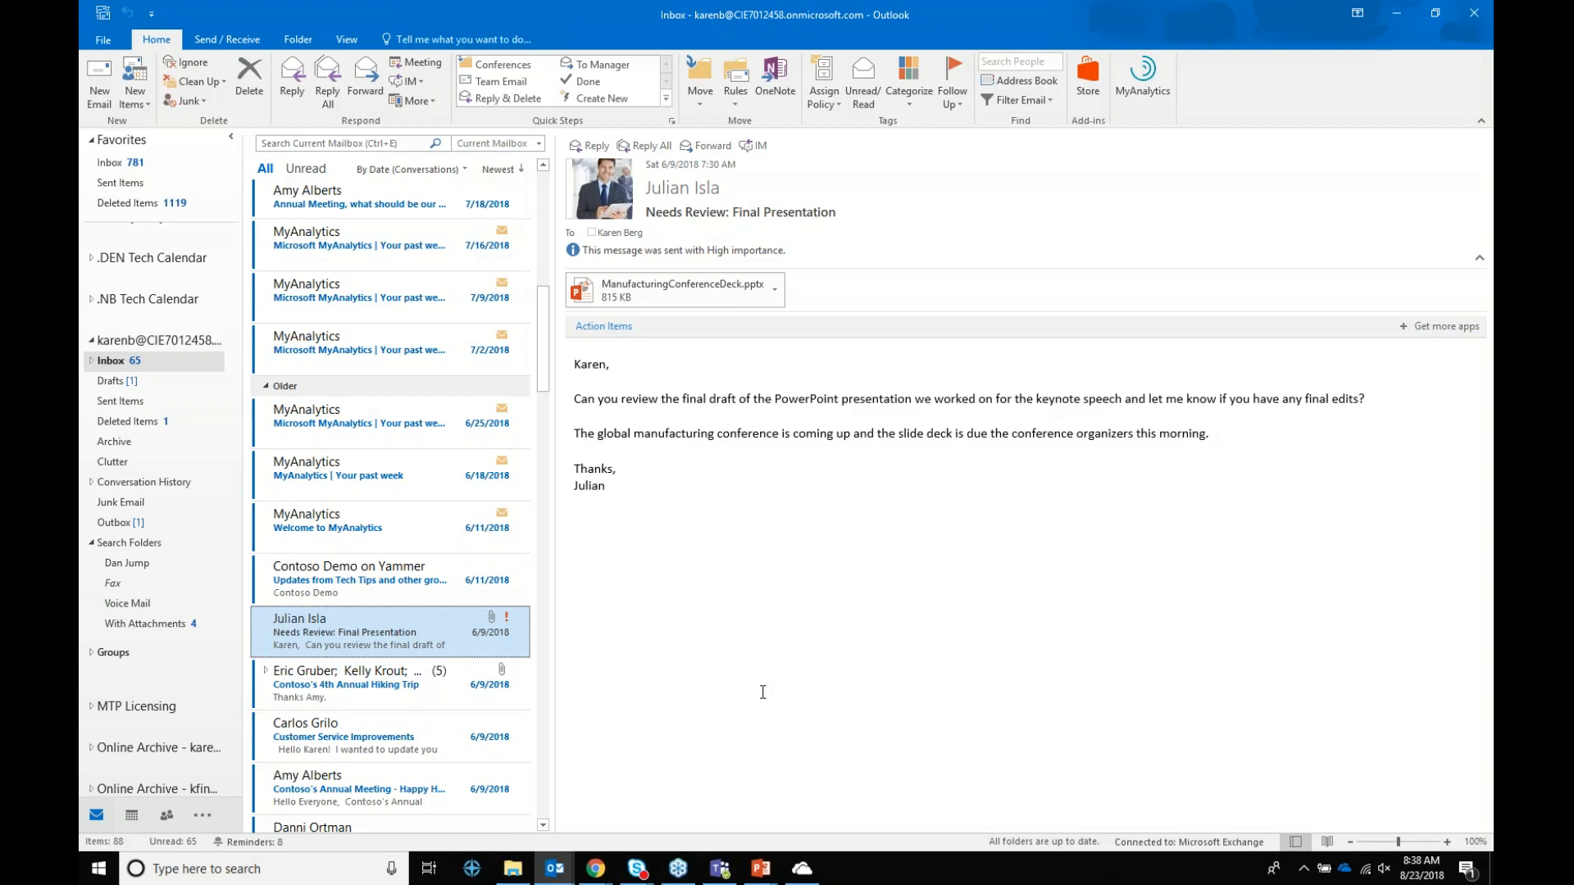
# Step: Minimize Outlook and advance the slideshow from the Outlook tips slide to Microsoft Teams
pyautogui.click(1401, 7)
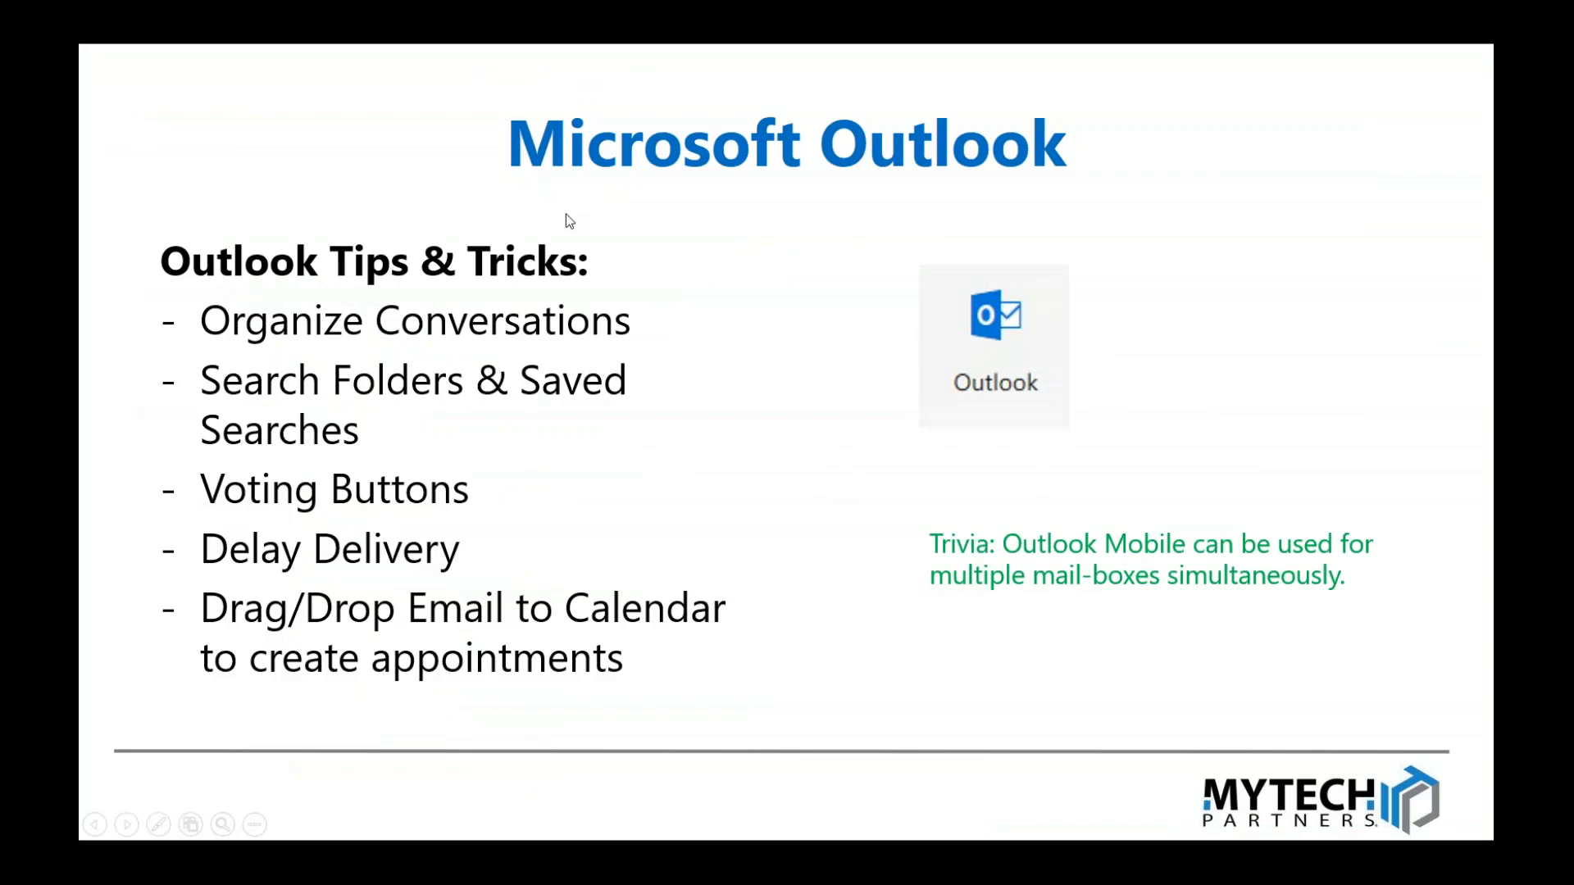
pyautogui.click(566, 214)
# Step: Reveal the Teams Tips & Tricks heading and its Voice & Video Call bullets
pyautogui.click(566, 214)
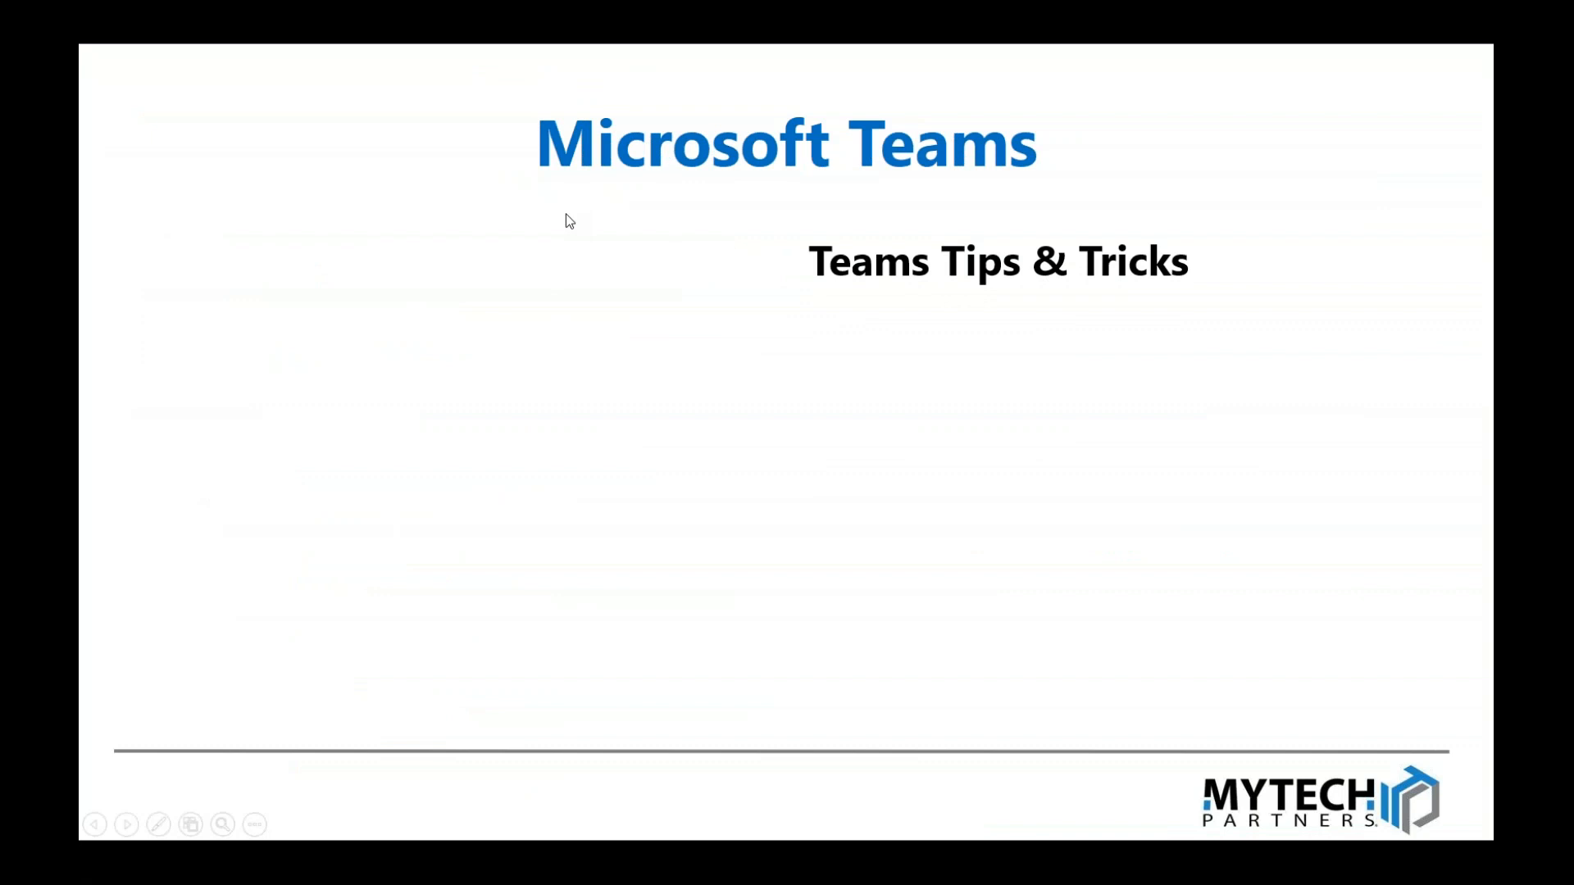
pyautogui.press('Right')
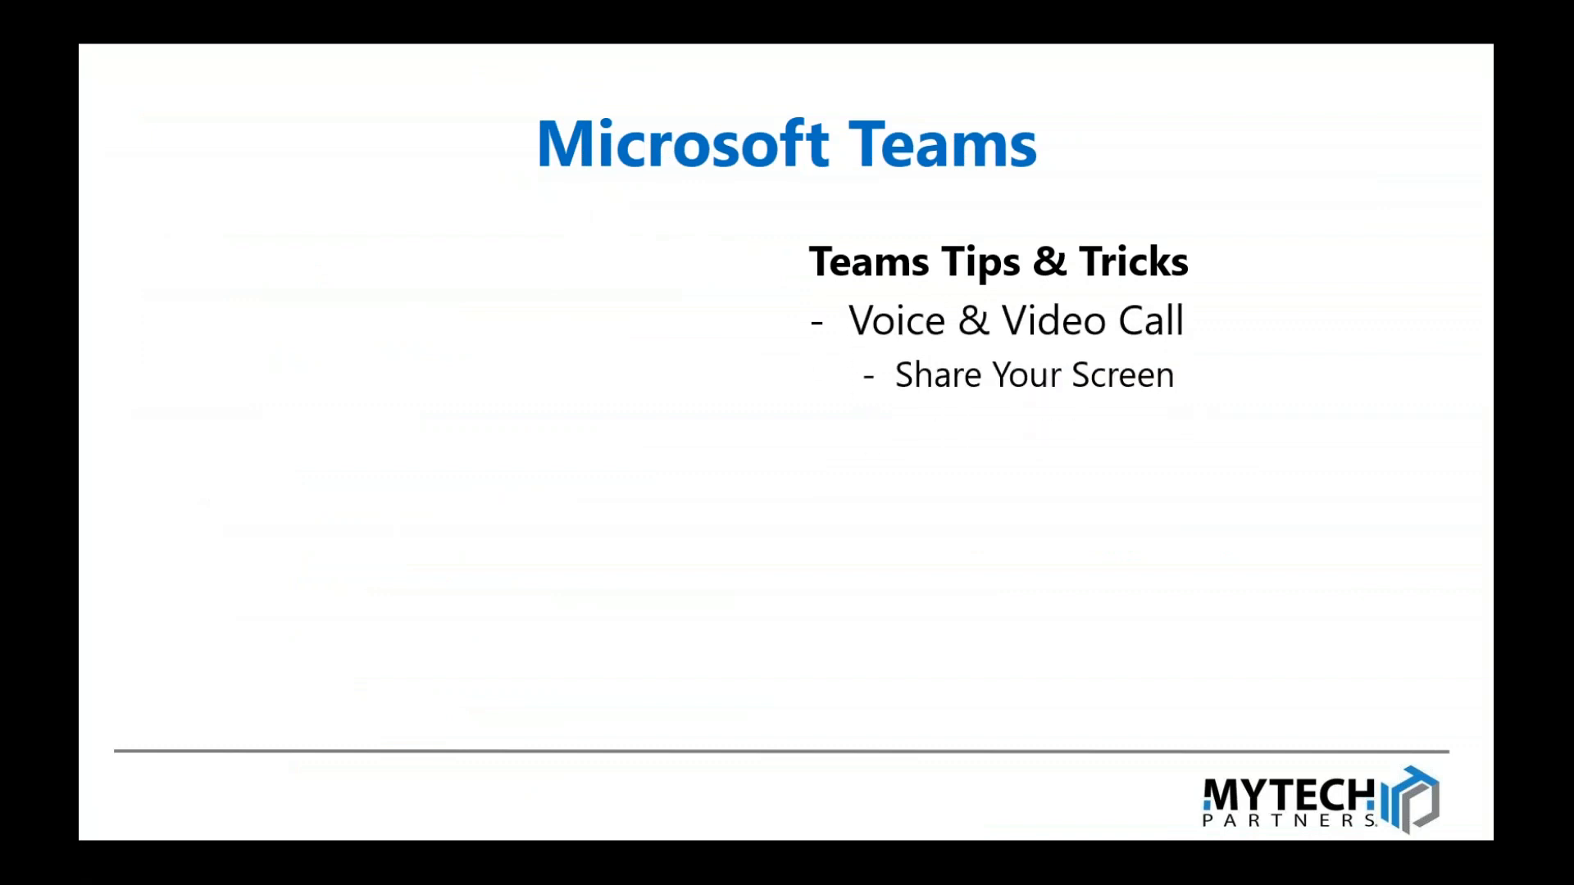
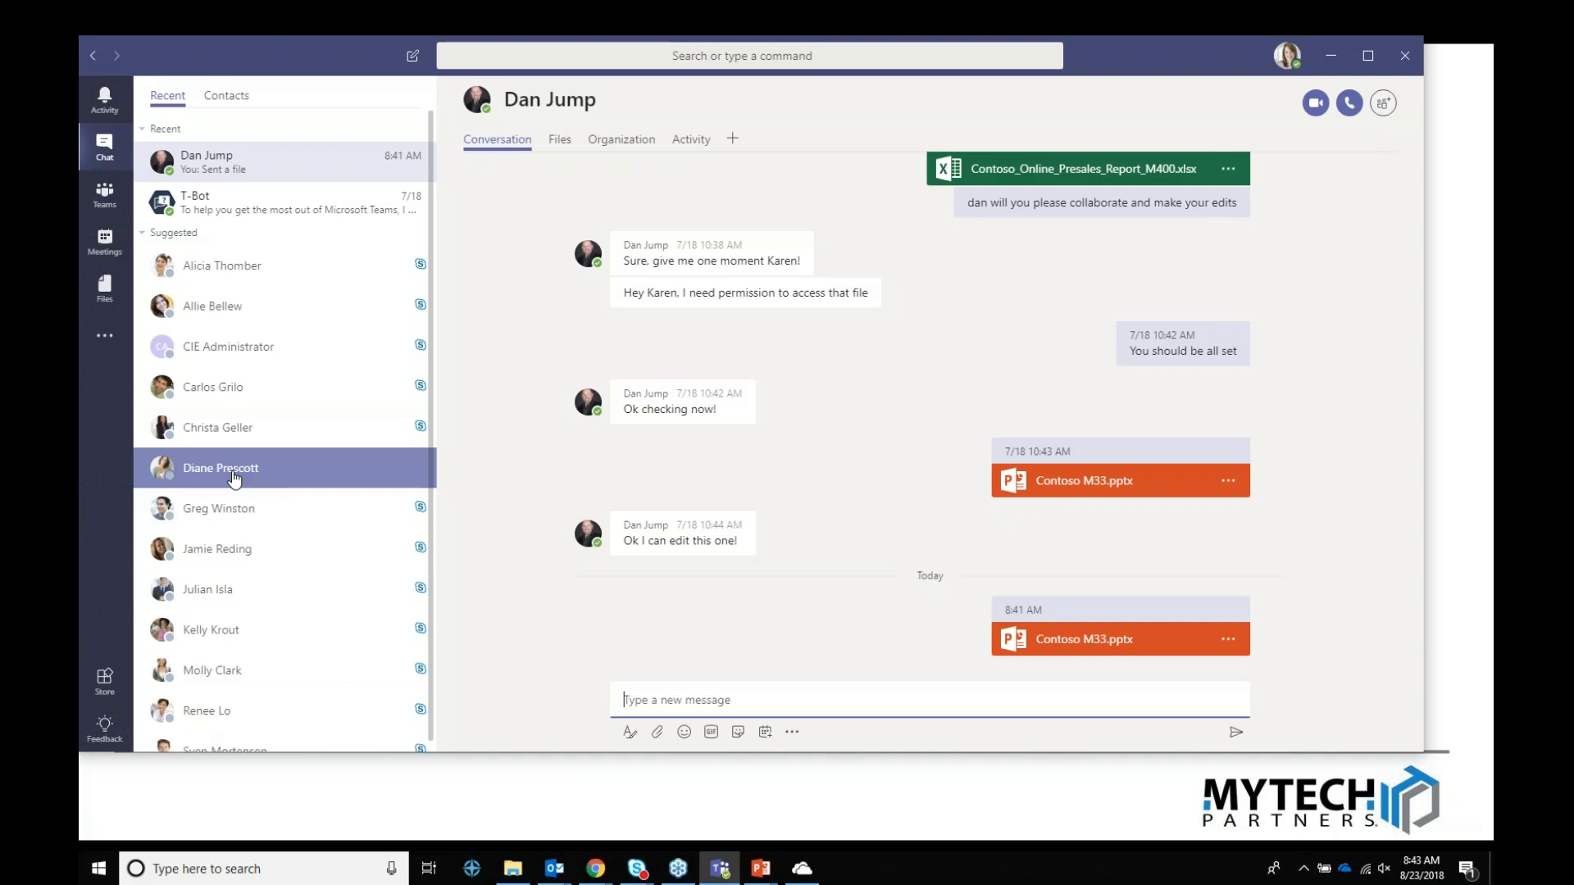
# Step: Browse the Marketing Team and Sales Operations General channels, then open Sales Operations M400
pyautogui.click(115, 195)
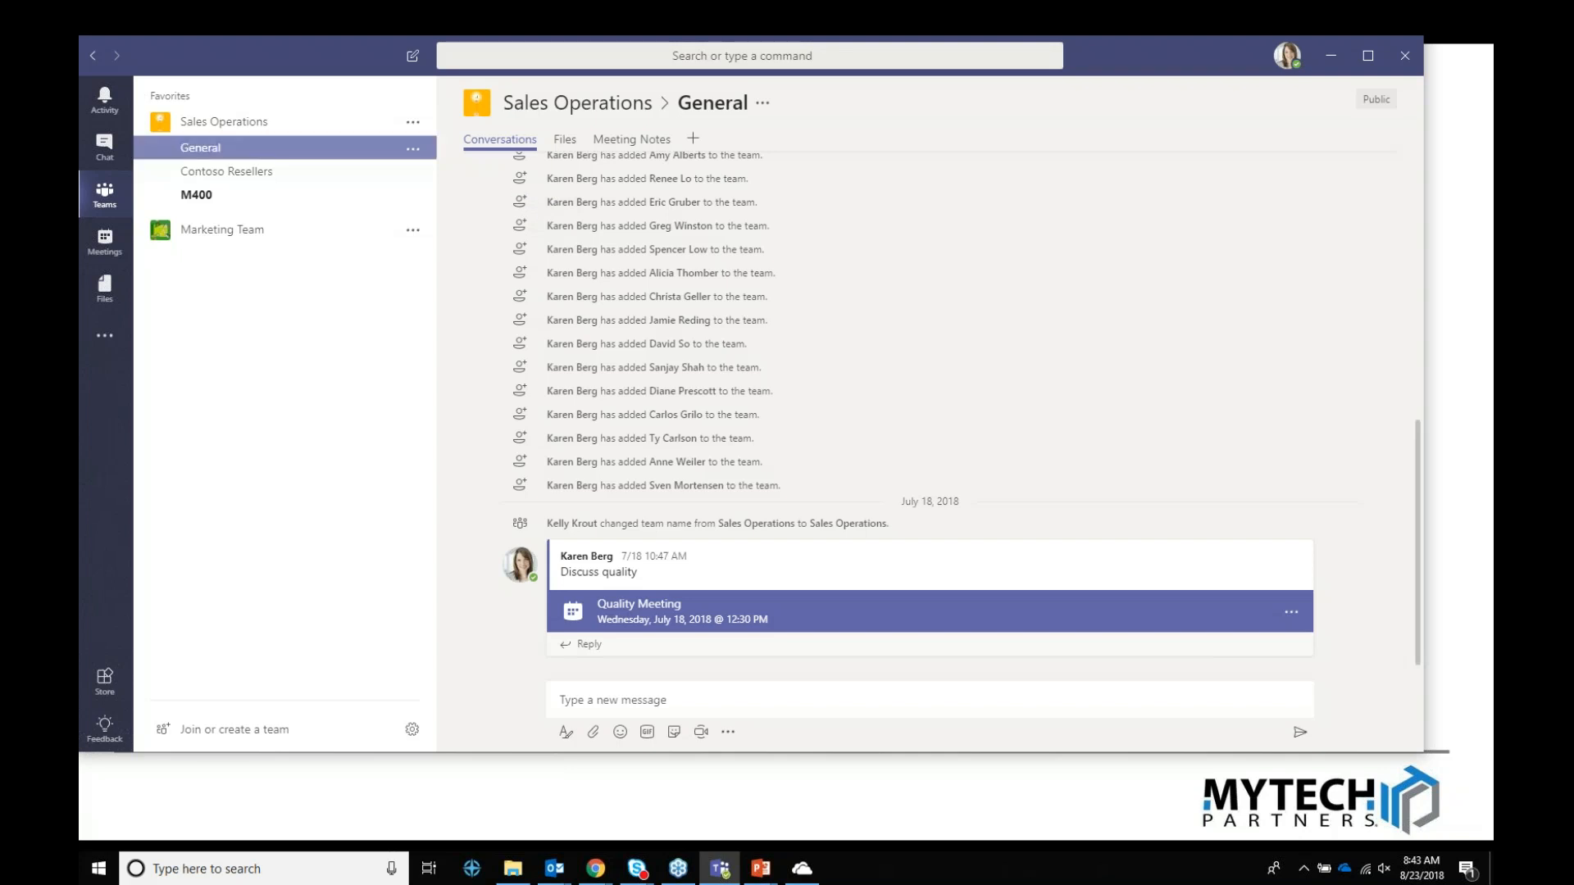
pyautogui.click(215, 230)
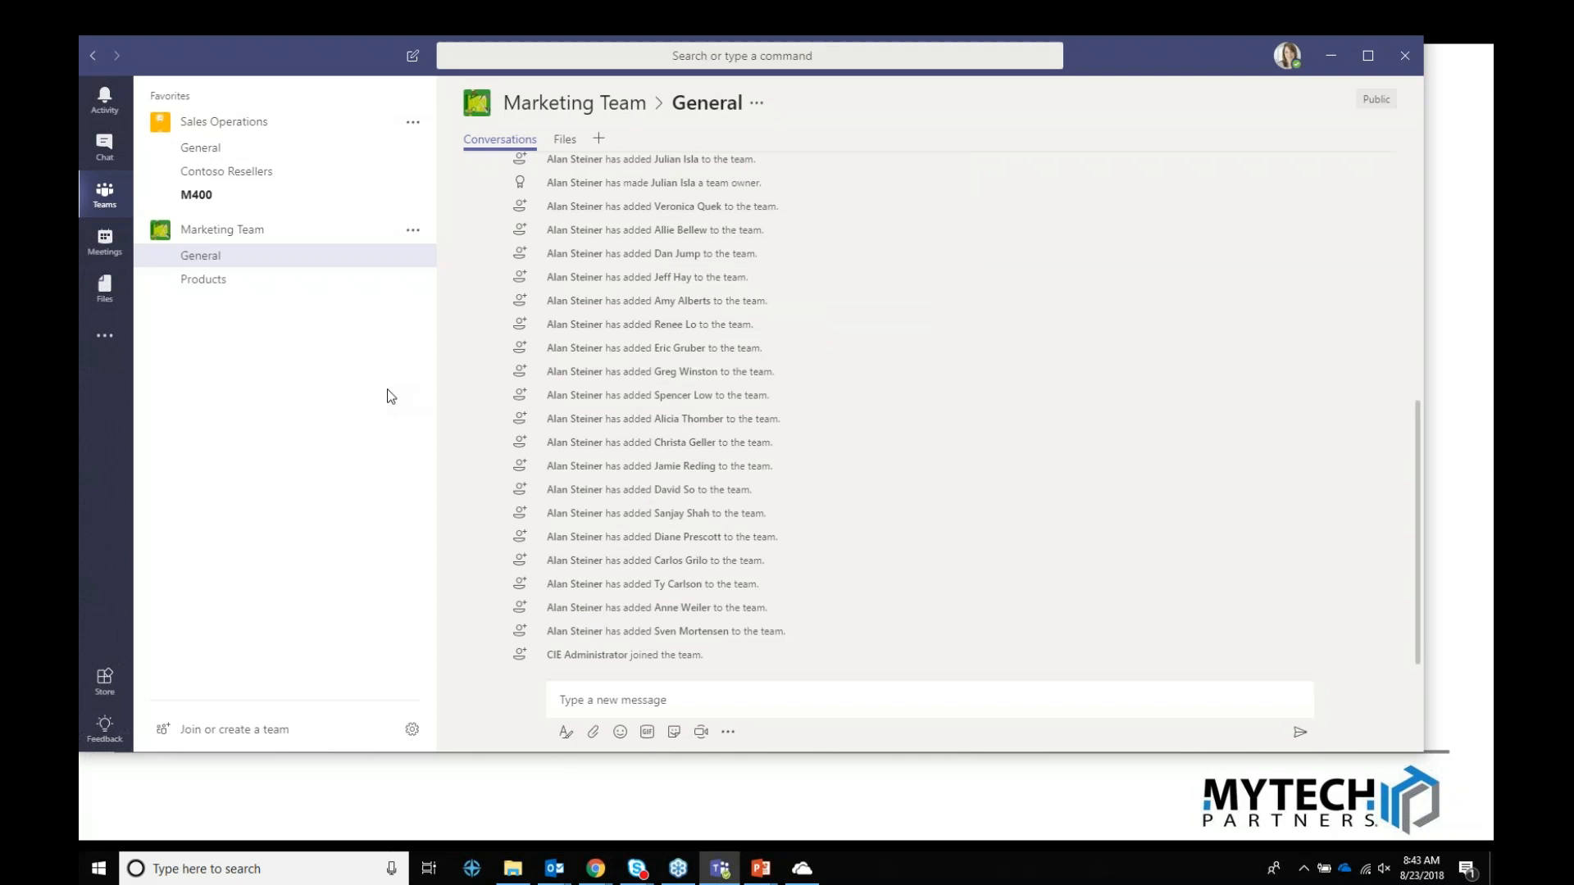
pyautogui.click(220, 153)
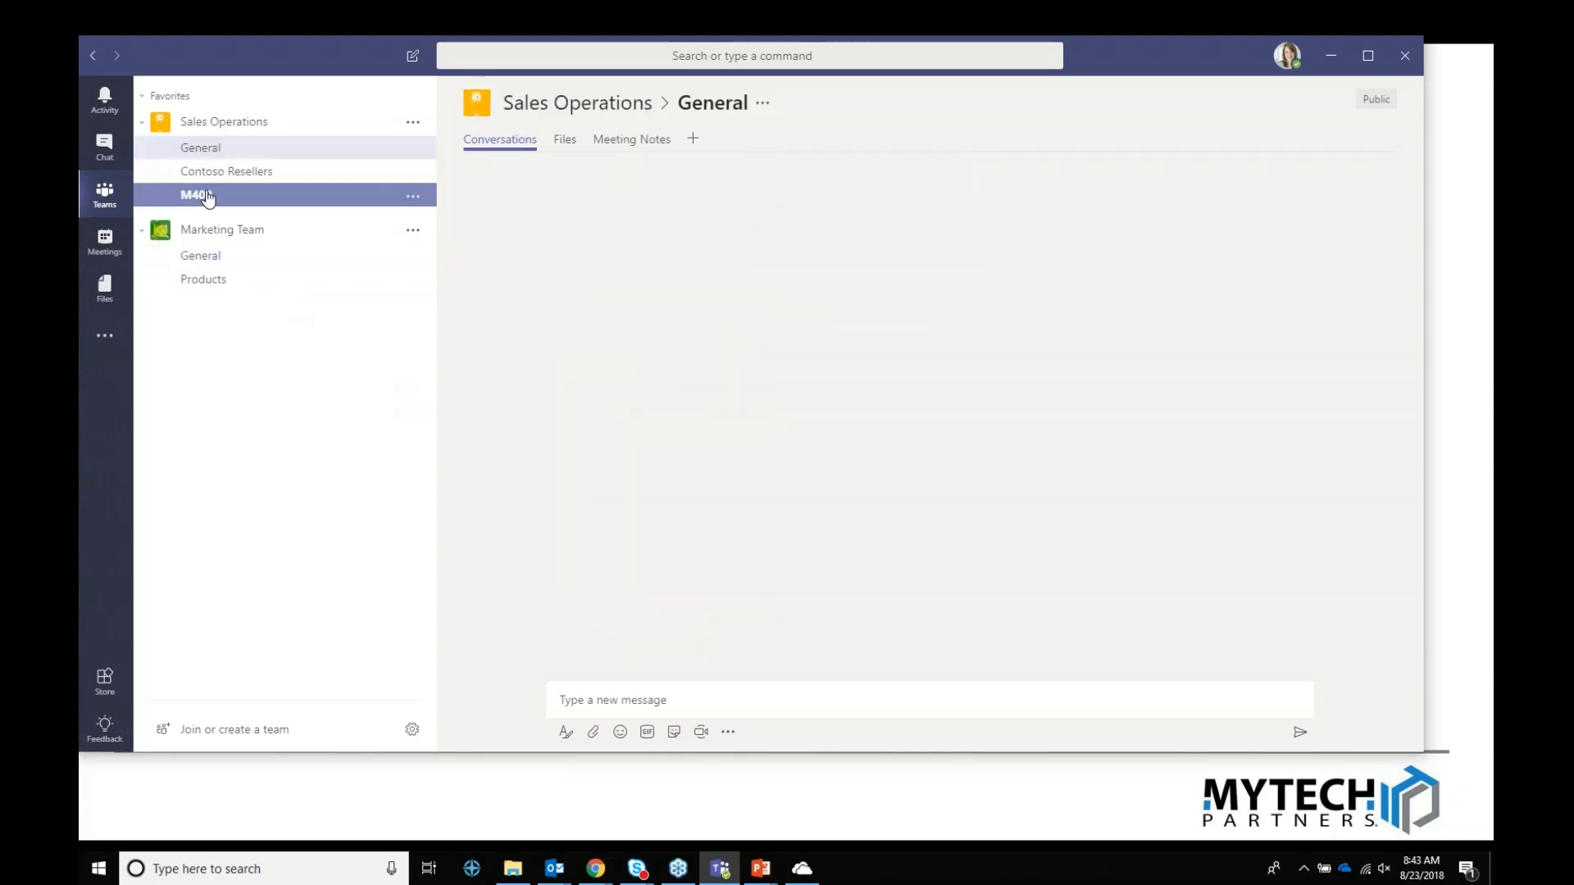
pyautogui.click(207, 198)
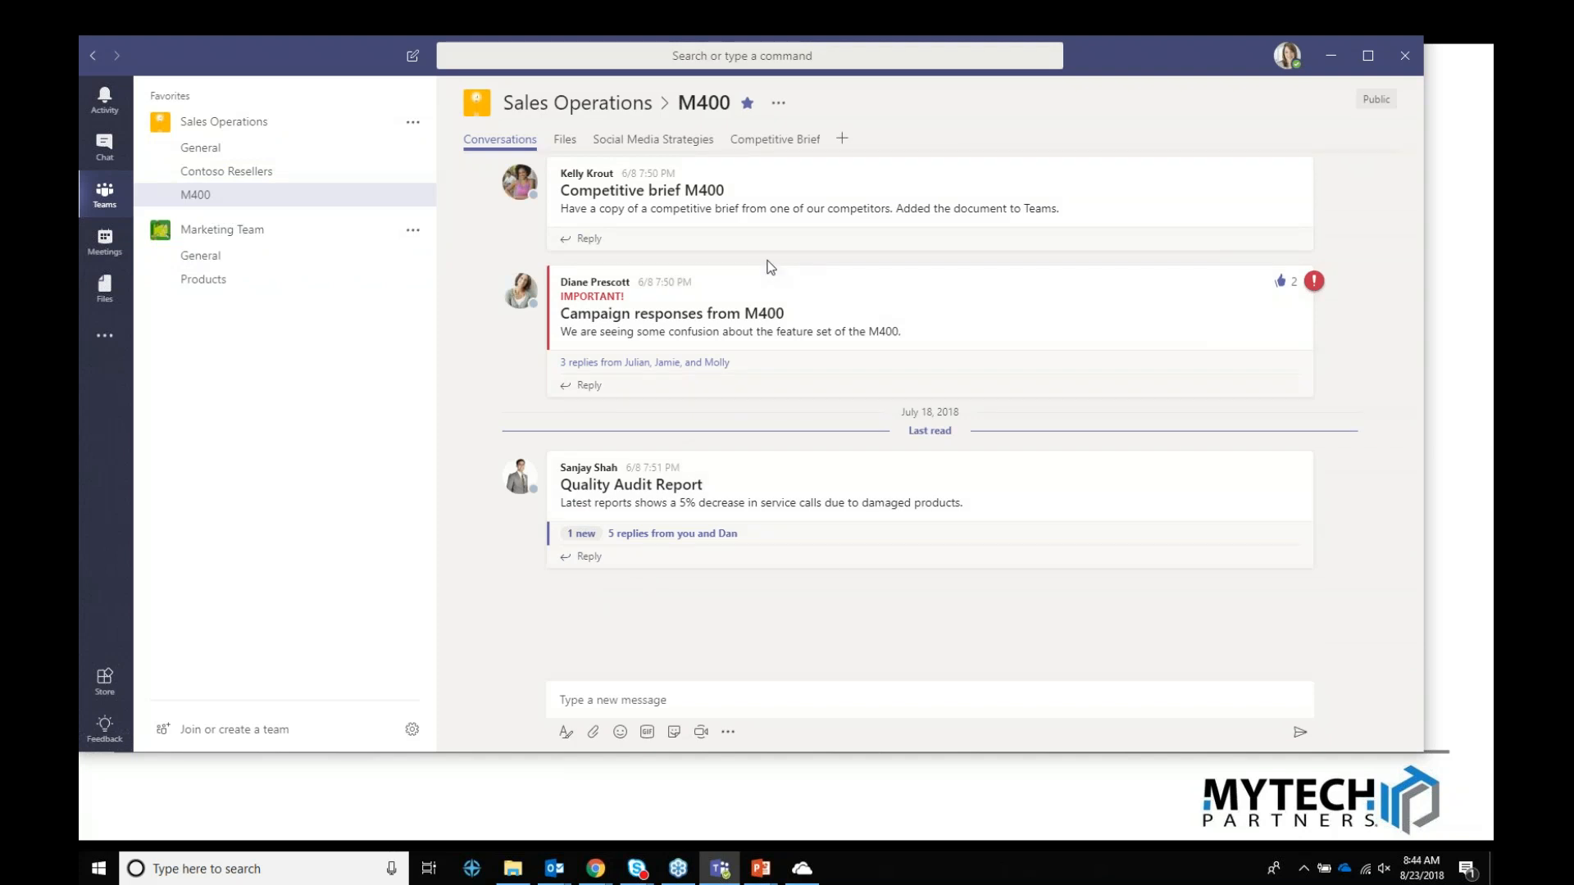
# Step: Expand the three replies on 'Campaign responses from M400' and post the reply 'Hooray!'
pyautogui.click(619, 366)
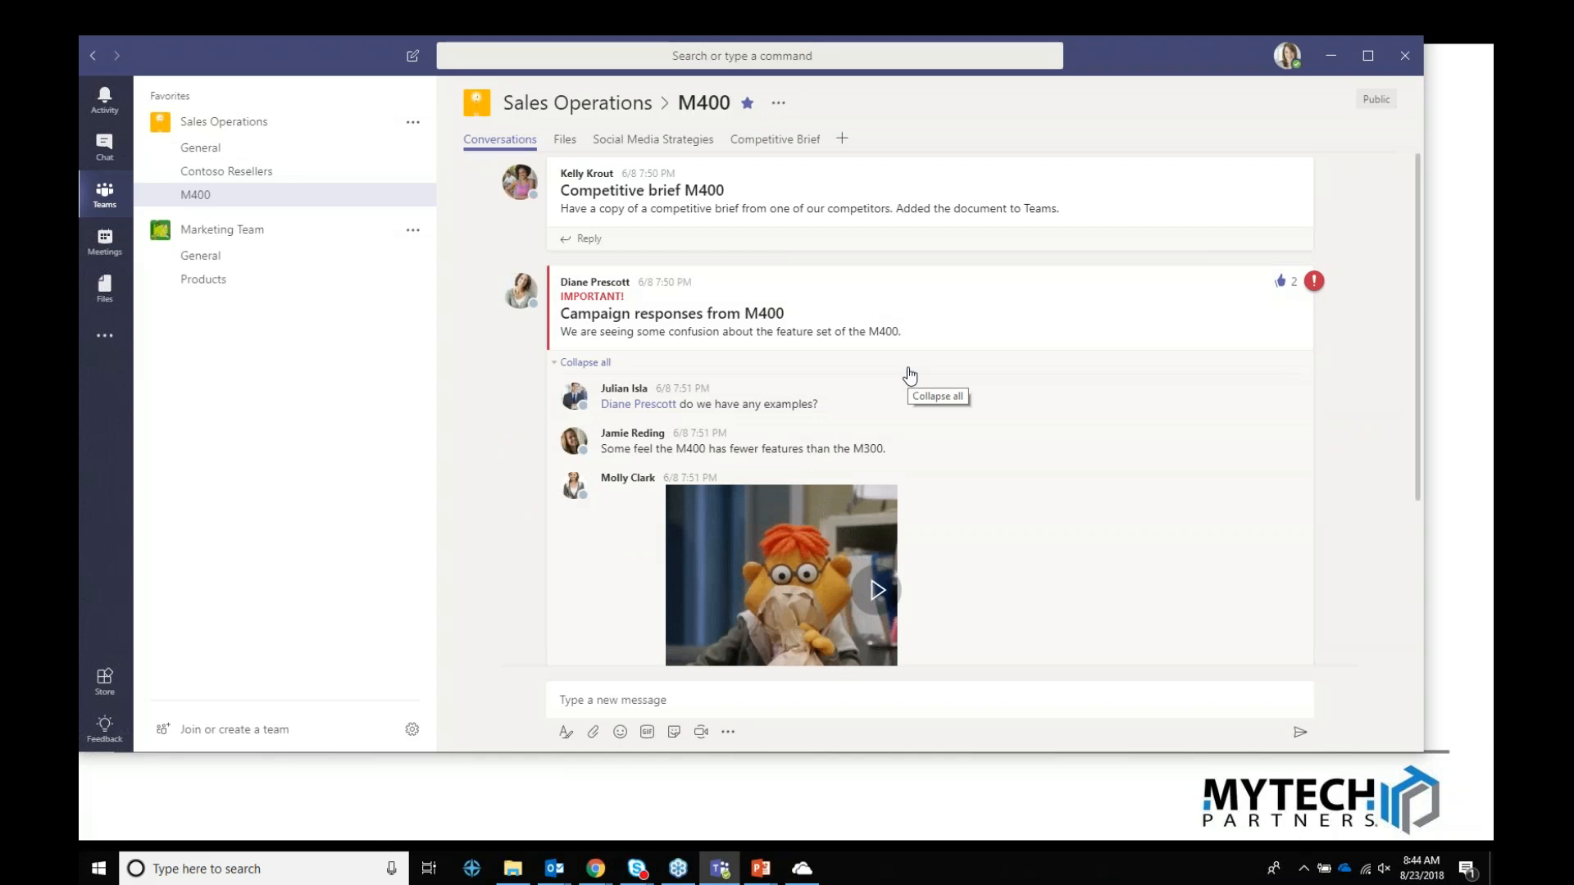
pyautogui.scroll(-3, 910, 376)
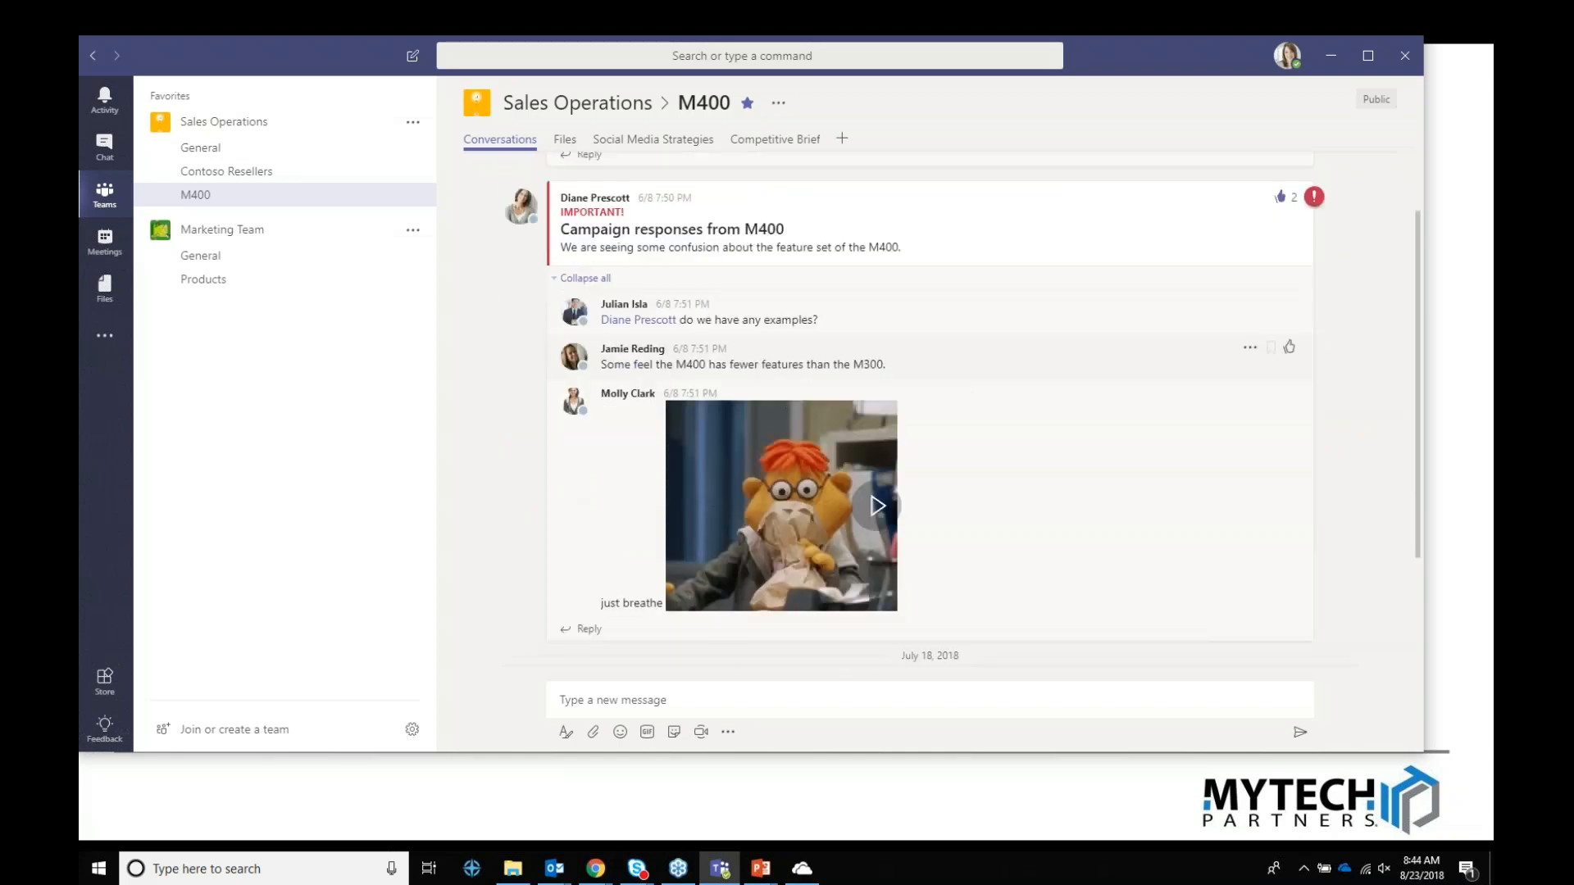
pyautogui.click(587, 545)
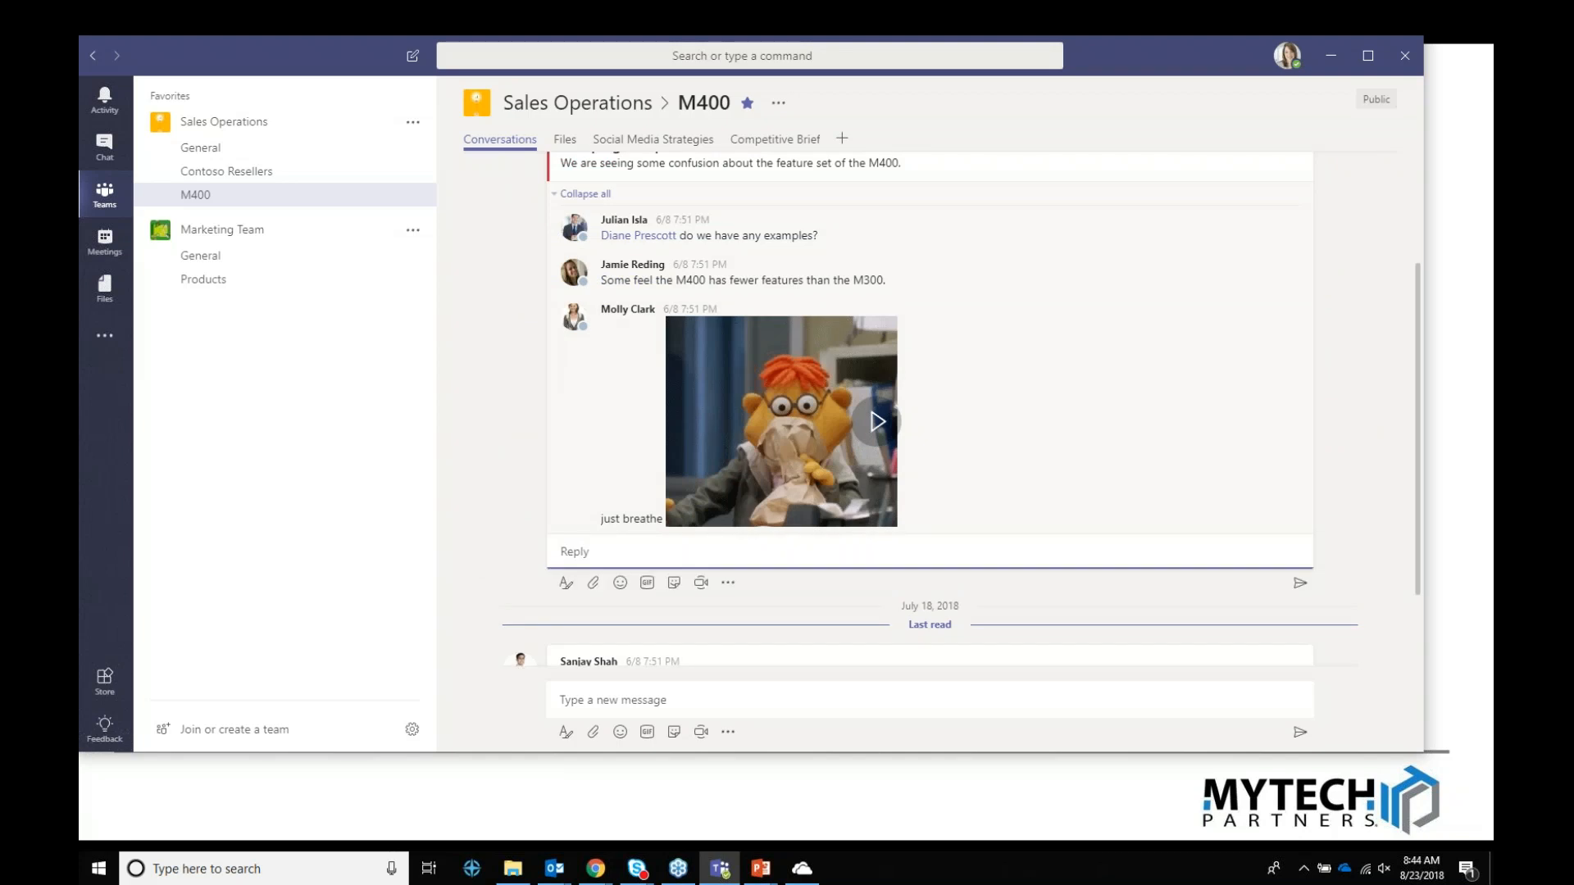
pyautogui.write('Hooray!')
pyautogui.press('Return')
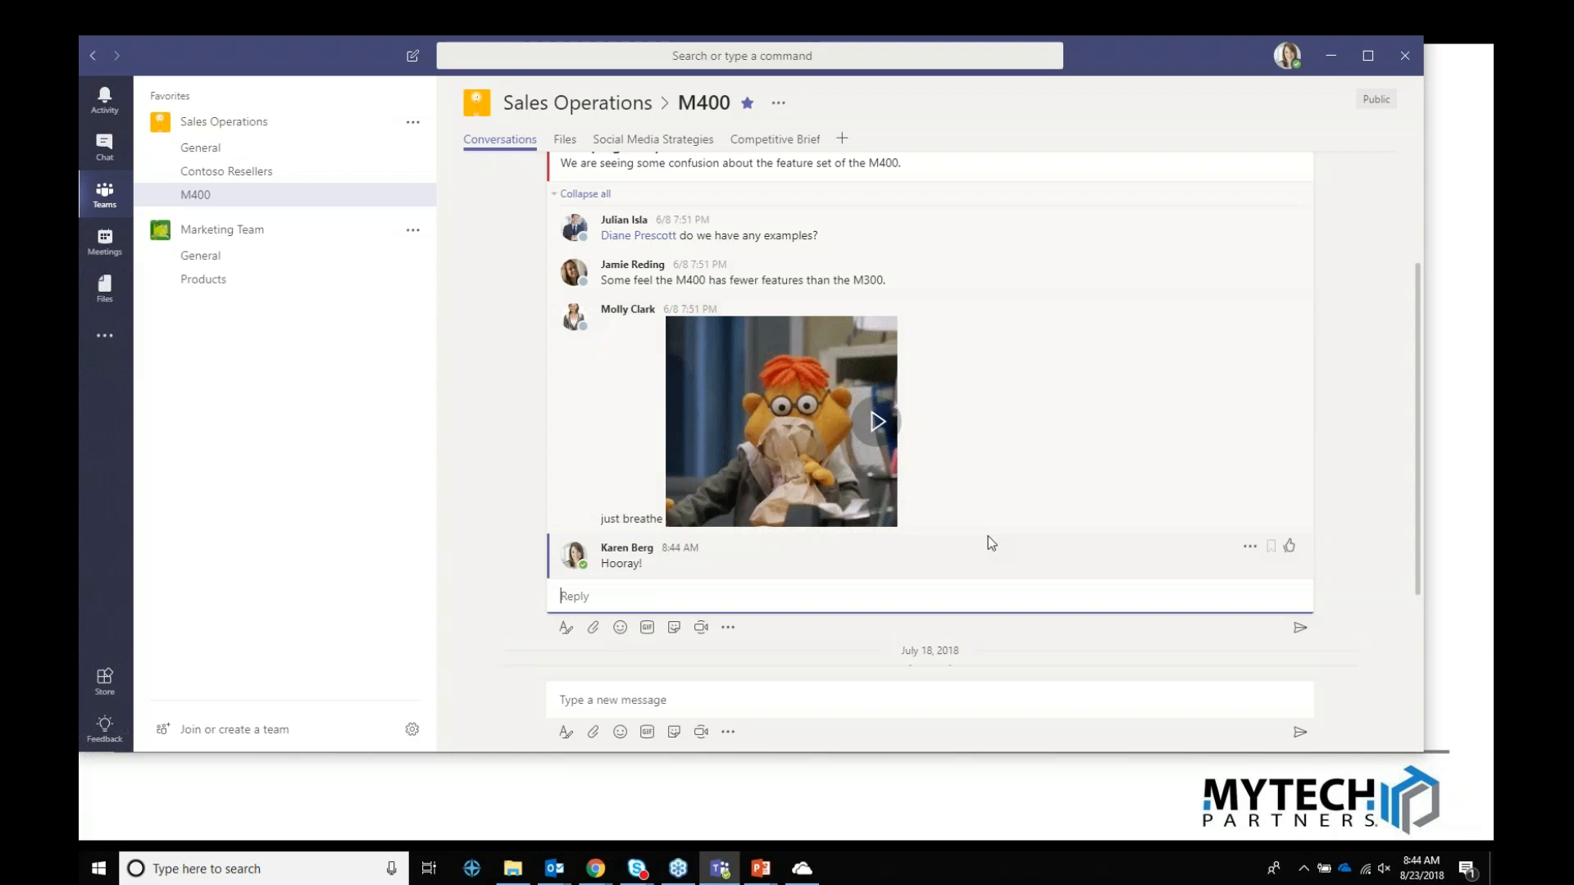
pyautogui.scroll(3, 983, 508)
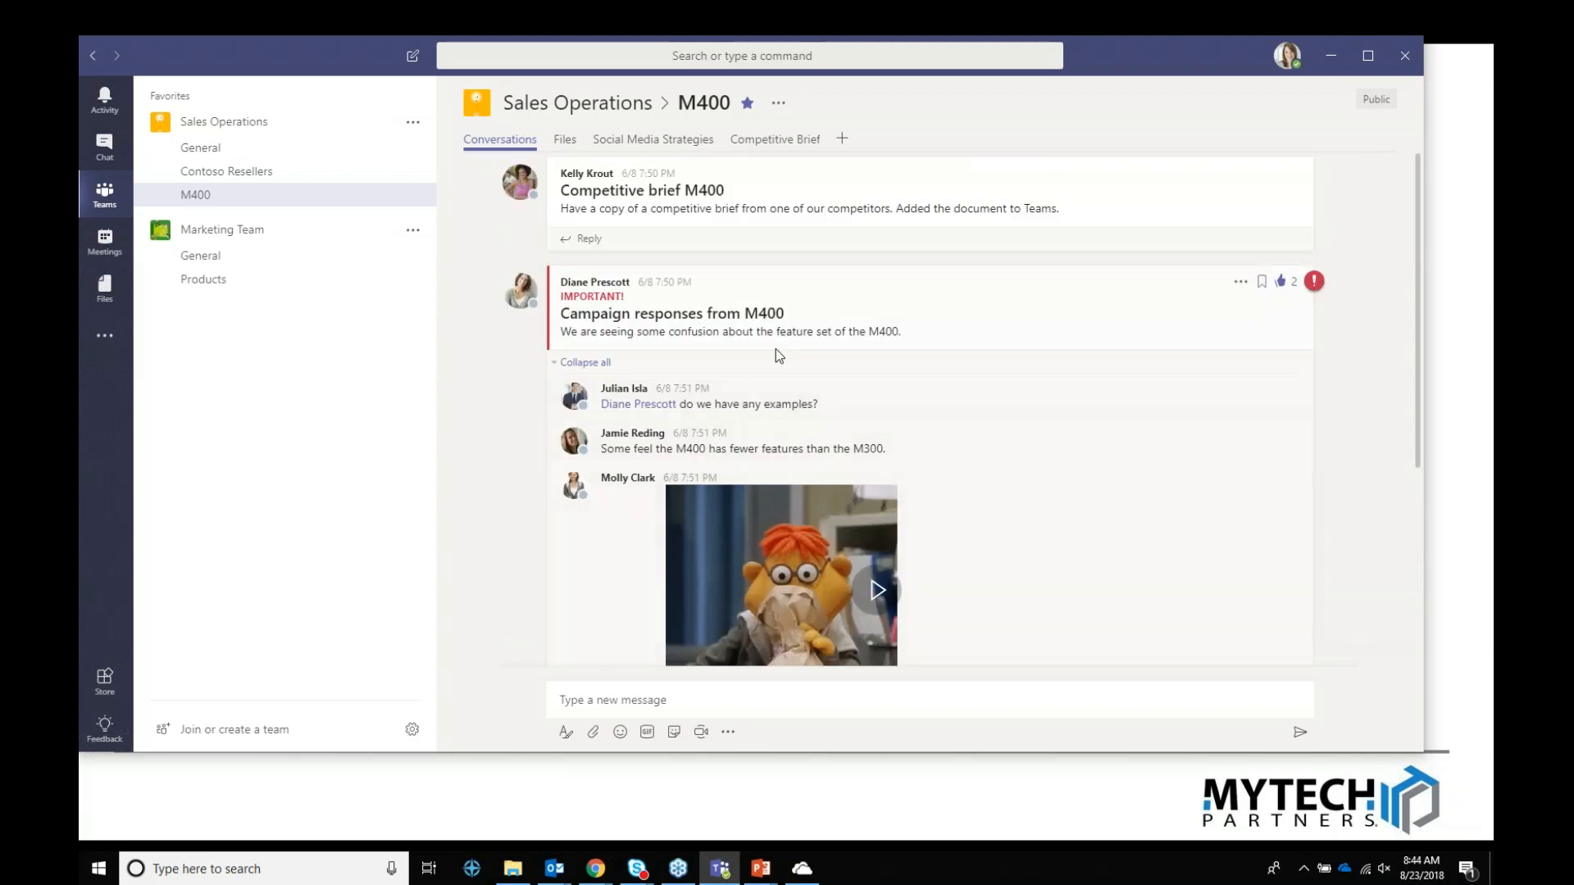
pyautogui.scroll(-4, 770, 357)
# Step: Return to the M400 channel, then show the Meetings calendar with the Strategy Meeting details
pyautogui.click(206, 150)
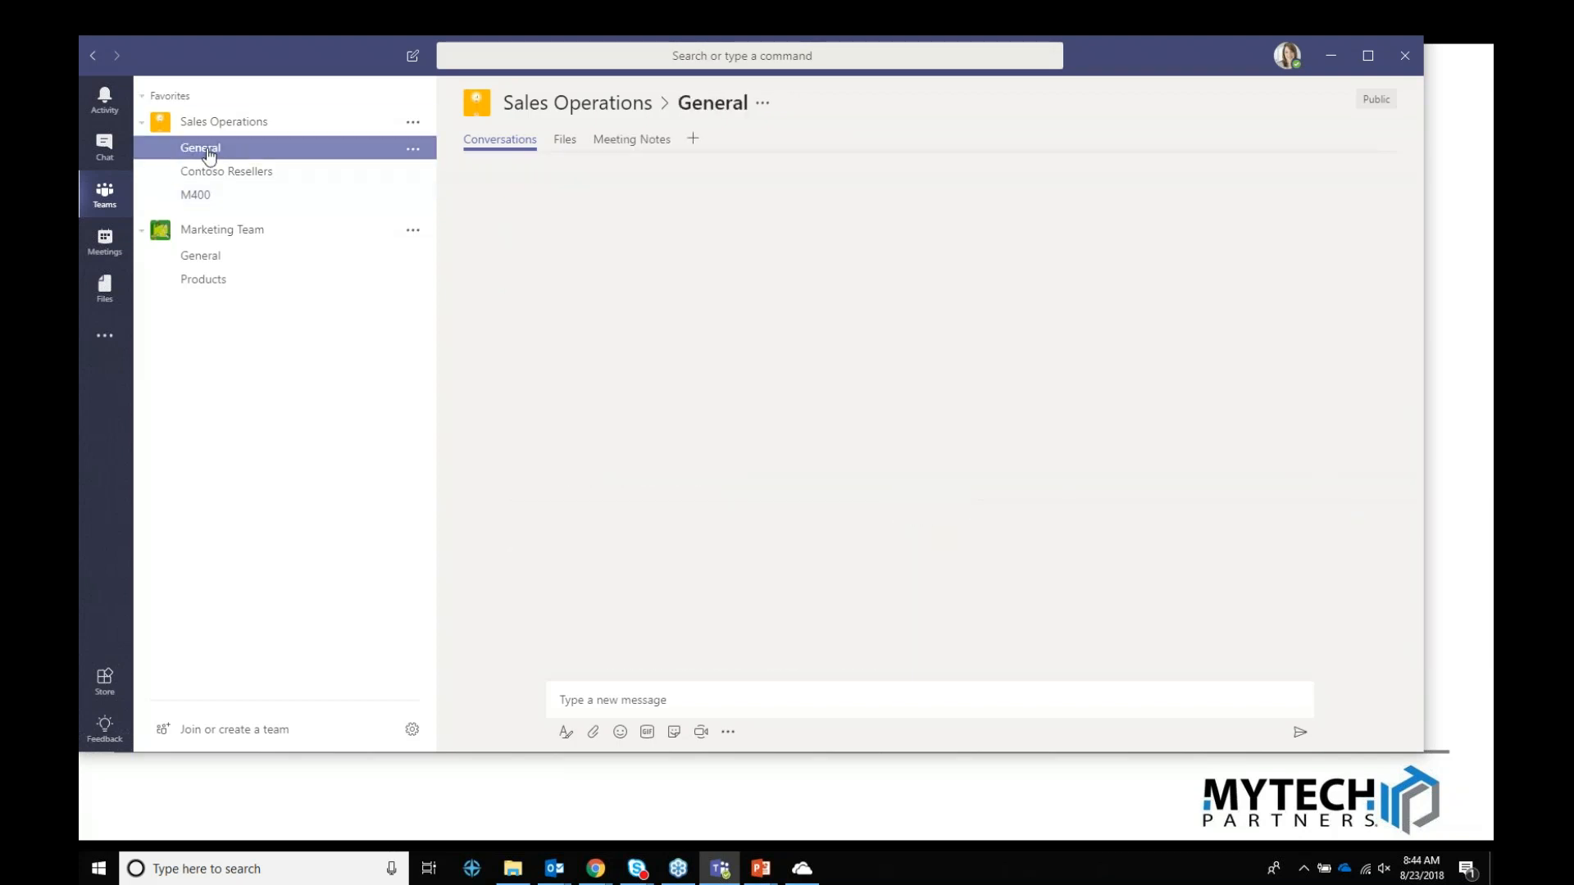
pyautogui.click(199, 196)
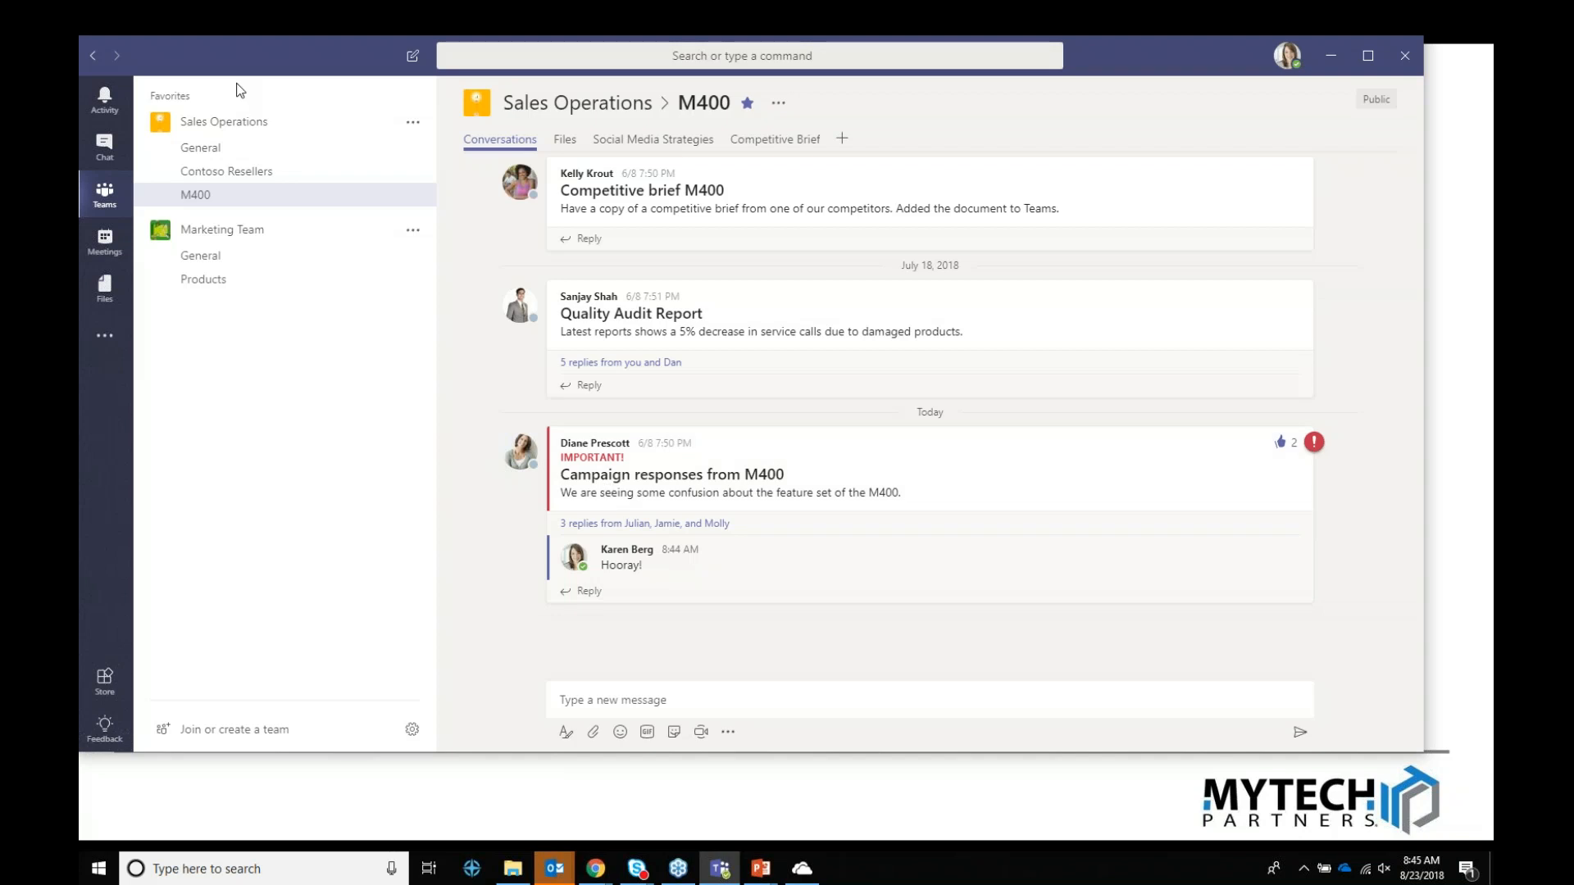
pyautogui.click(114, 246)
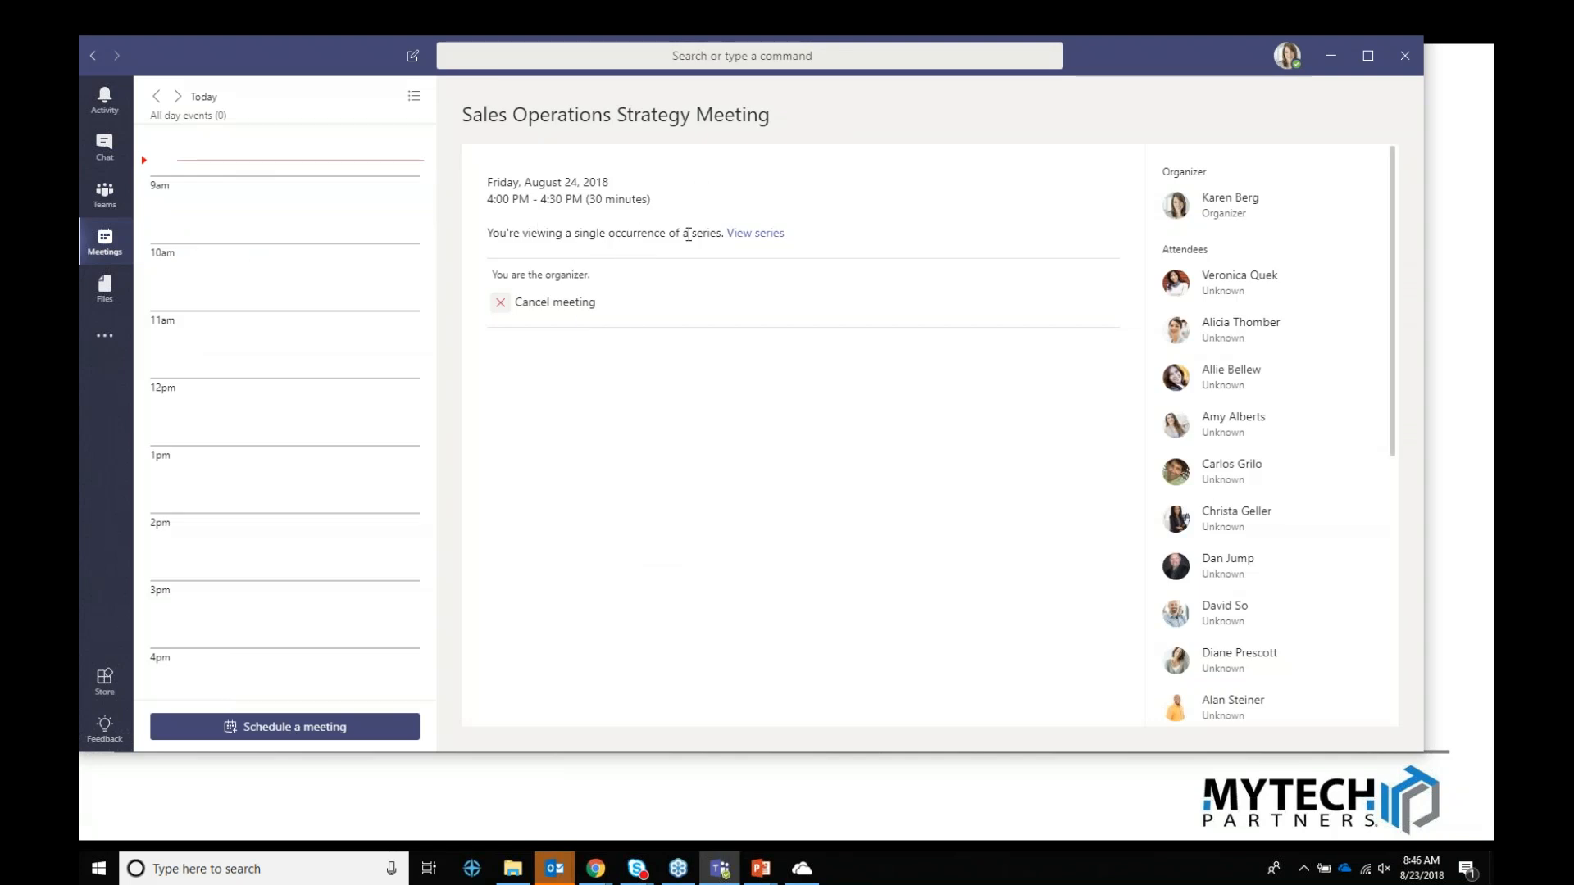
# Step: Start a new meeting titled 'Status Update' with a 12:00 PM start time
pyautogui.scroll(-1, 250, 328)
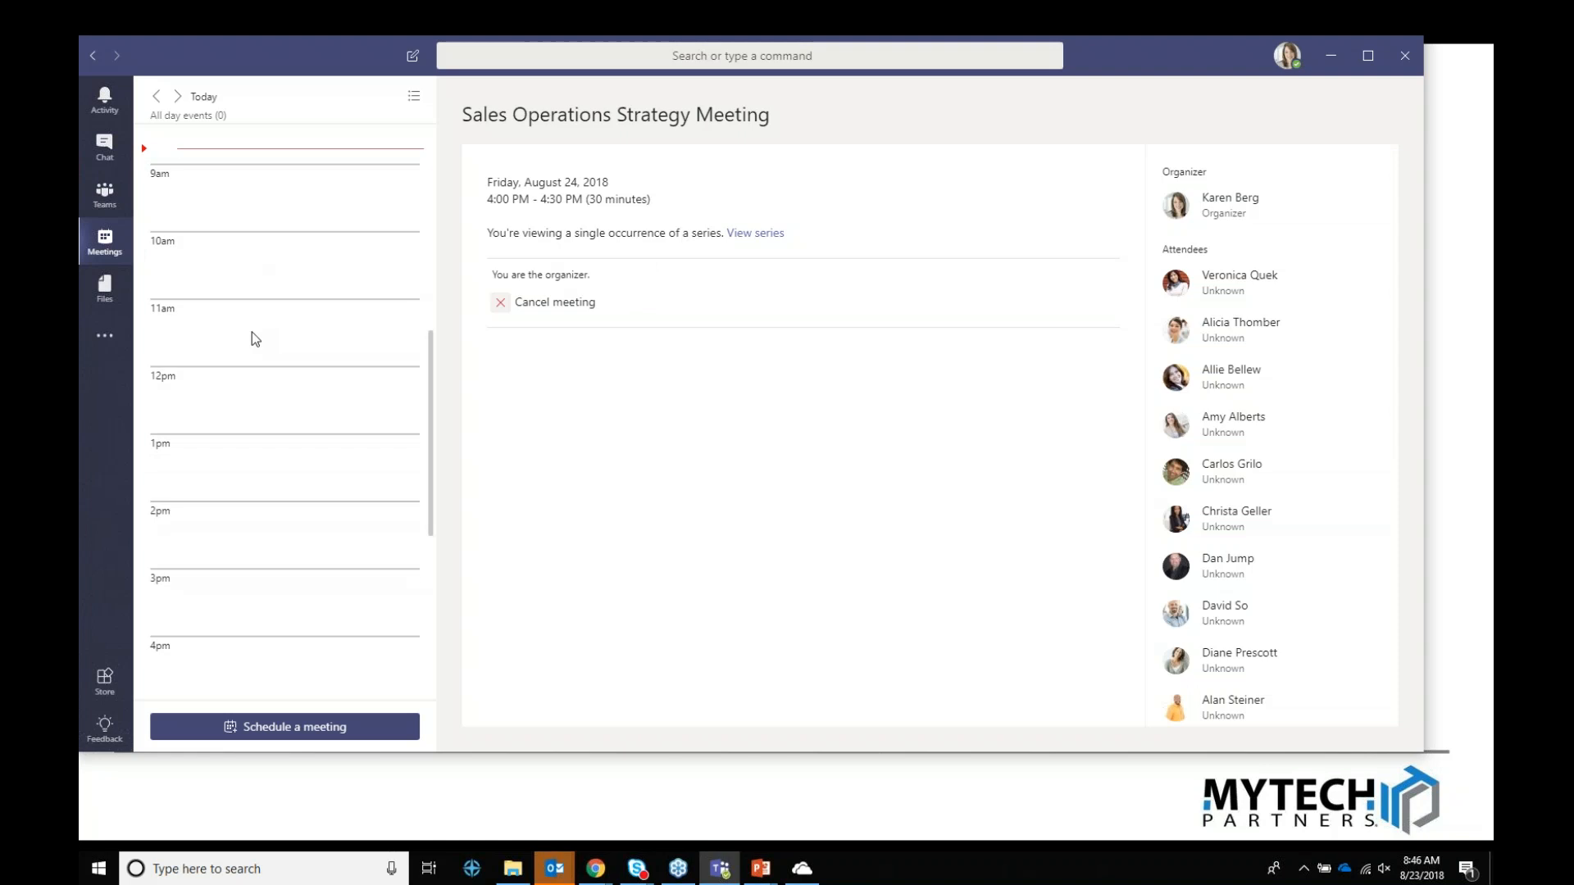
pyautogui.click(358, 722)
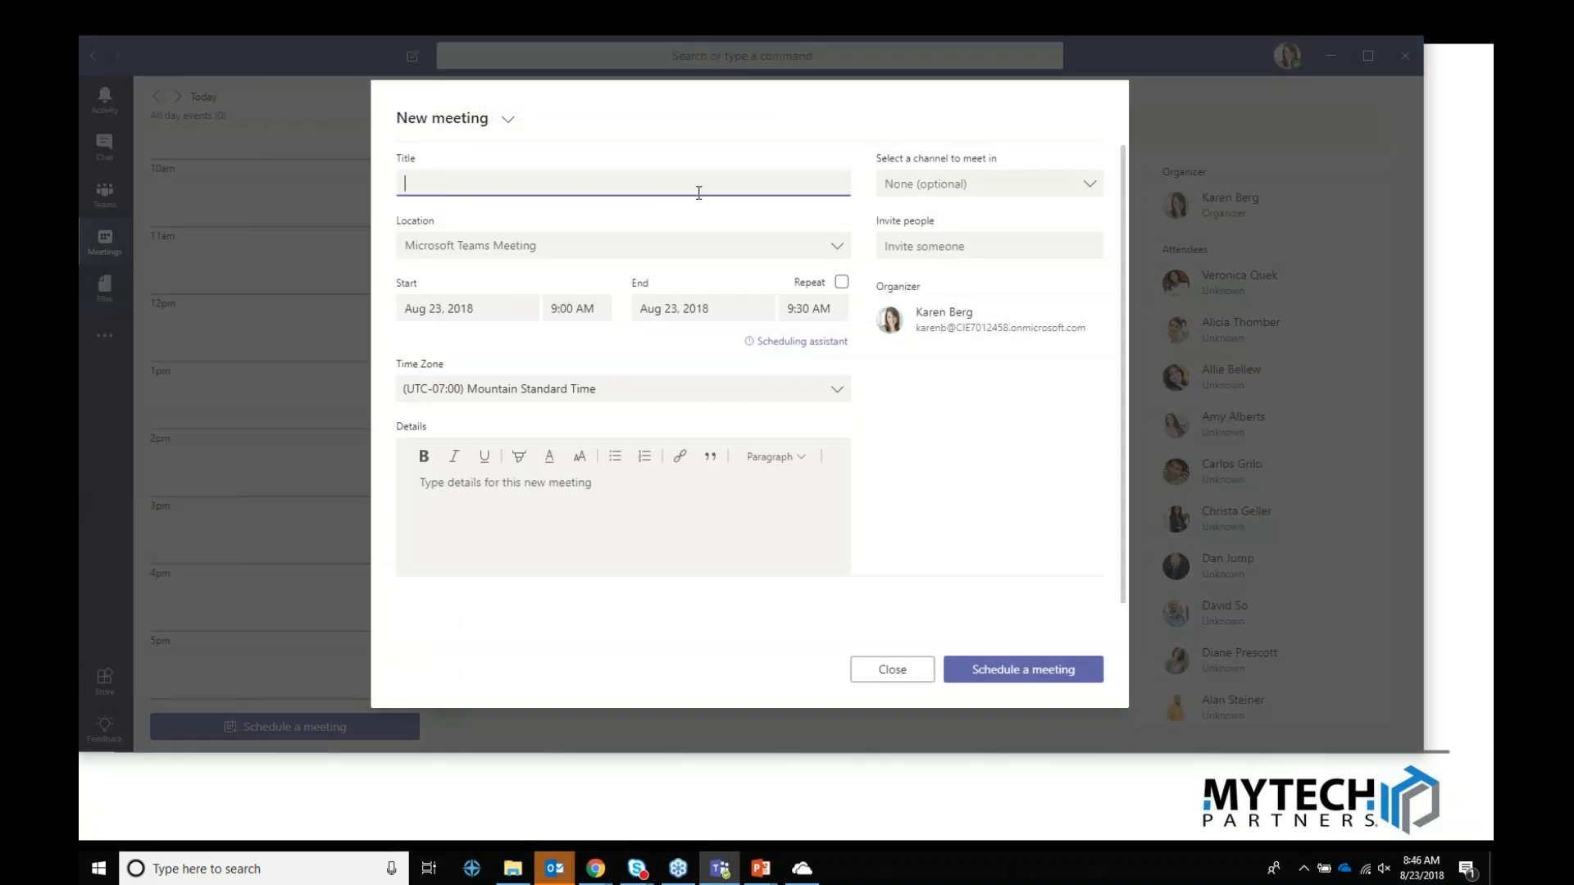
pyautogui.write('Status Update')
pyautogui.click(561, 308)
pyautogui.scroll(-1, 569, 405)
pyautogui.click(570, 411)
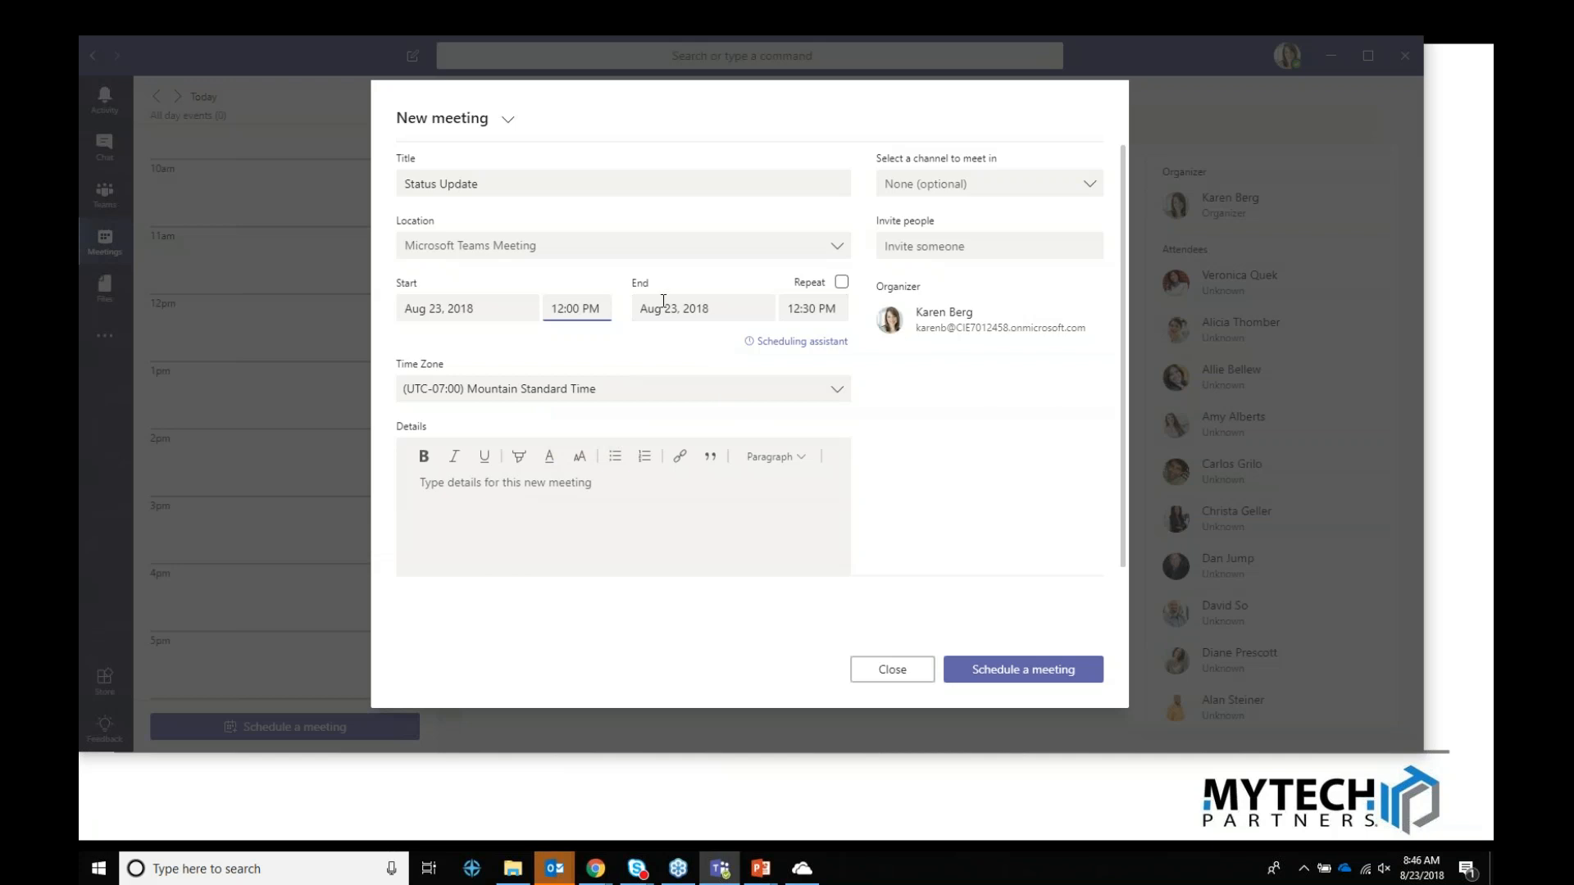
# Step: Invite three colleagues to the meeting by searching their names
pyautogui.click(1012, 248)
pyautogui.write('dan')
pyautogui.press('Return')
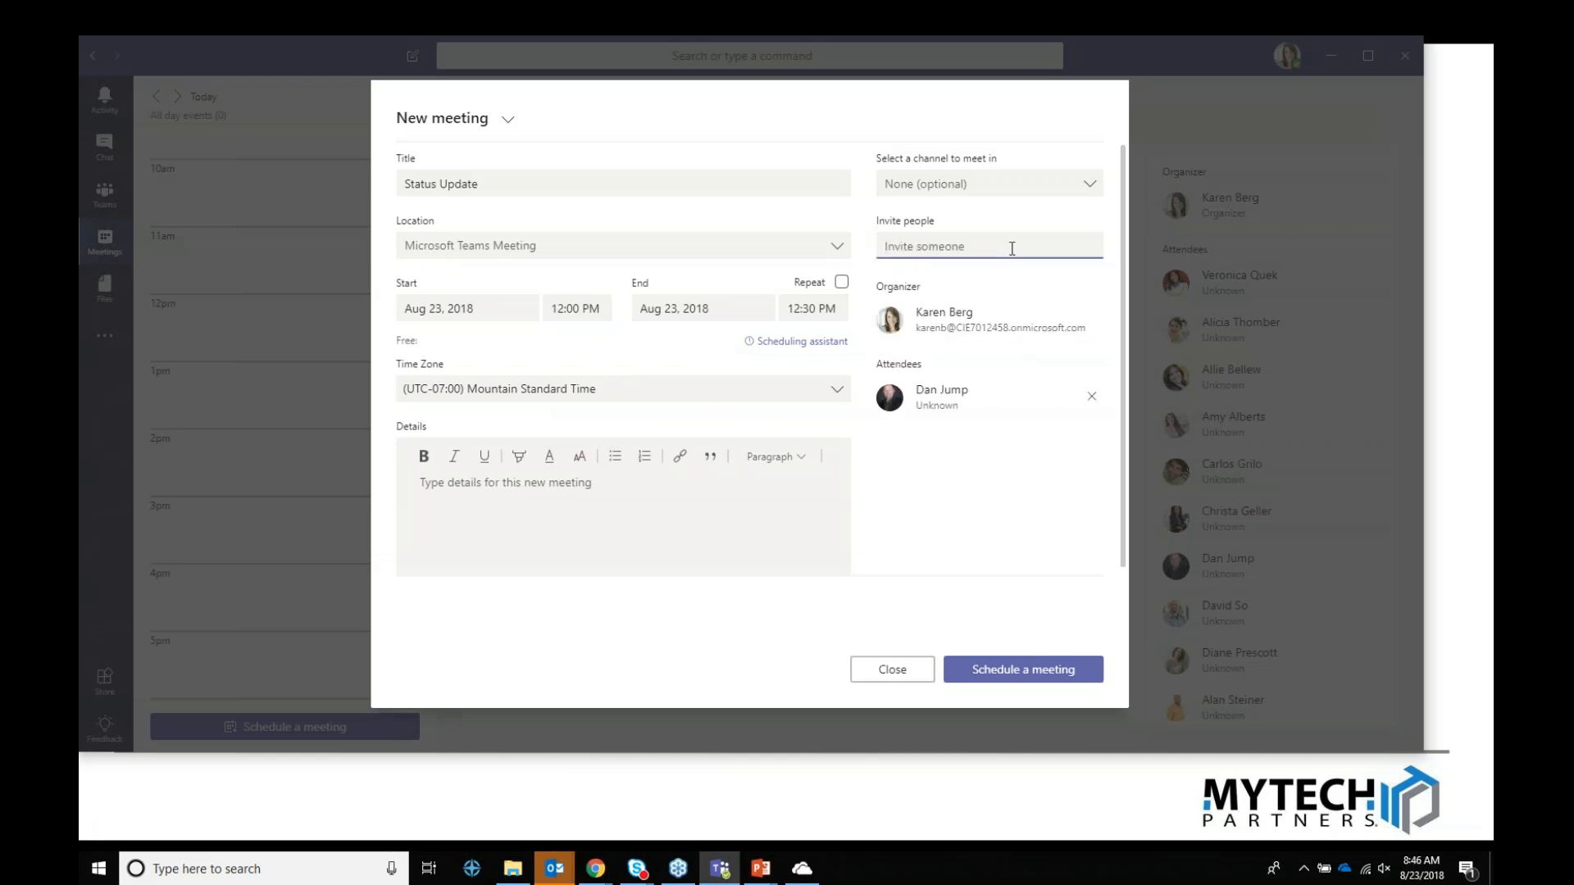
pyautogui.write('juli')
pyautogui.press('Return')
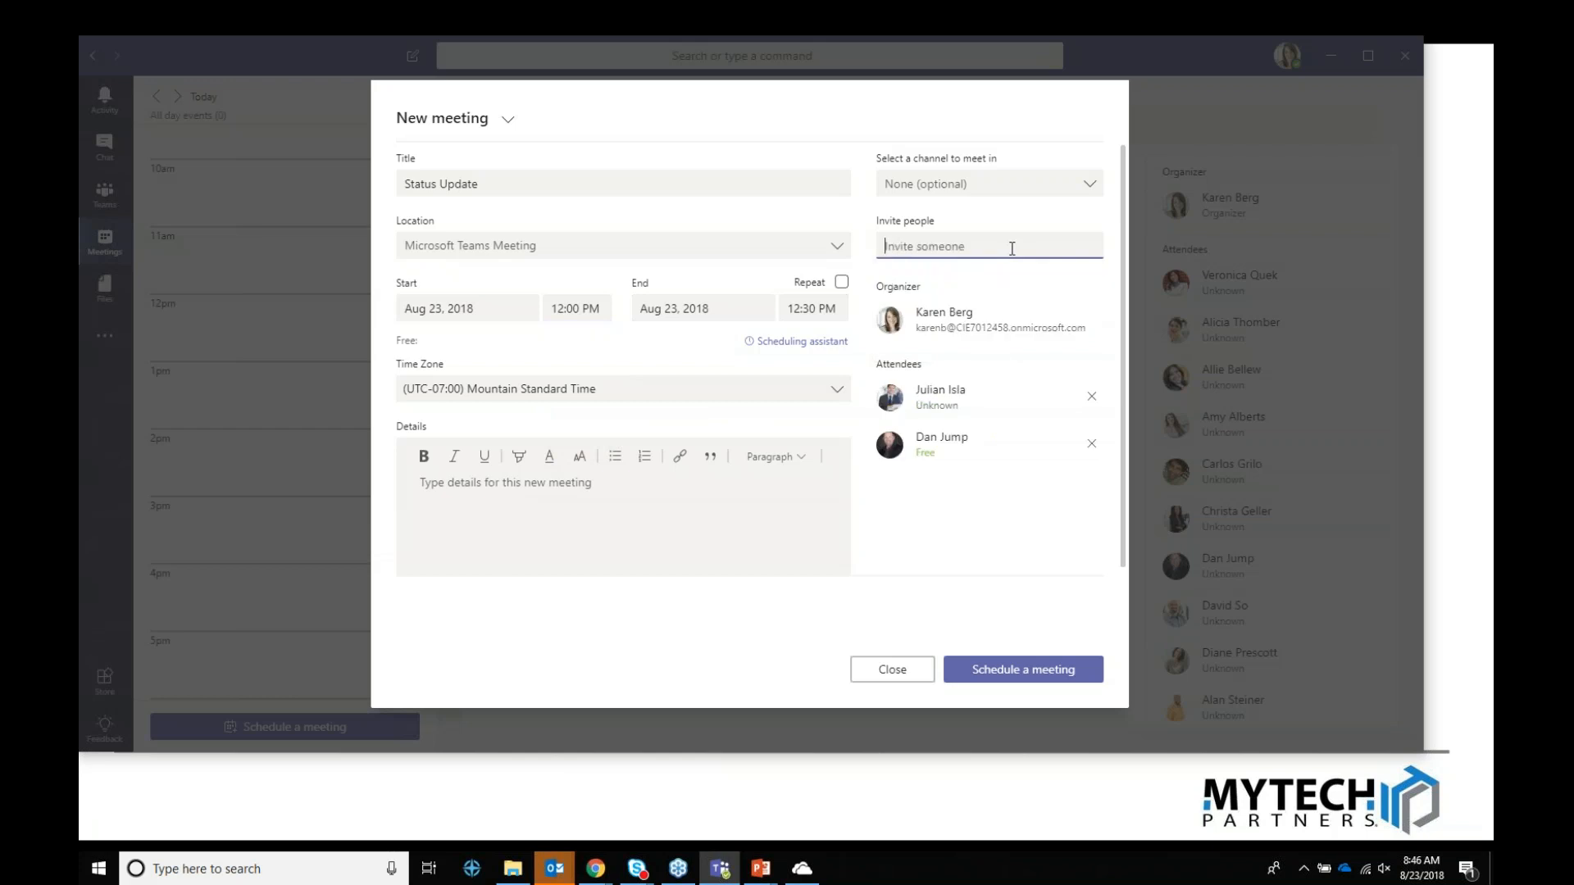
pyautogui.write('gre')
pyautogui.press('Return')
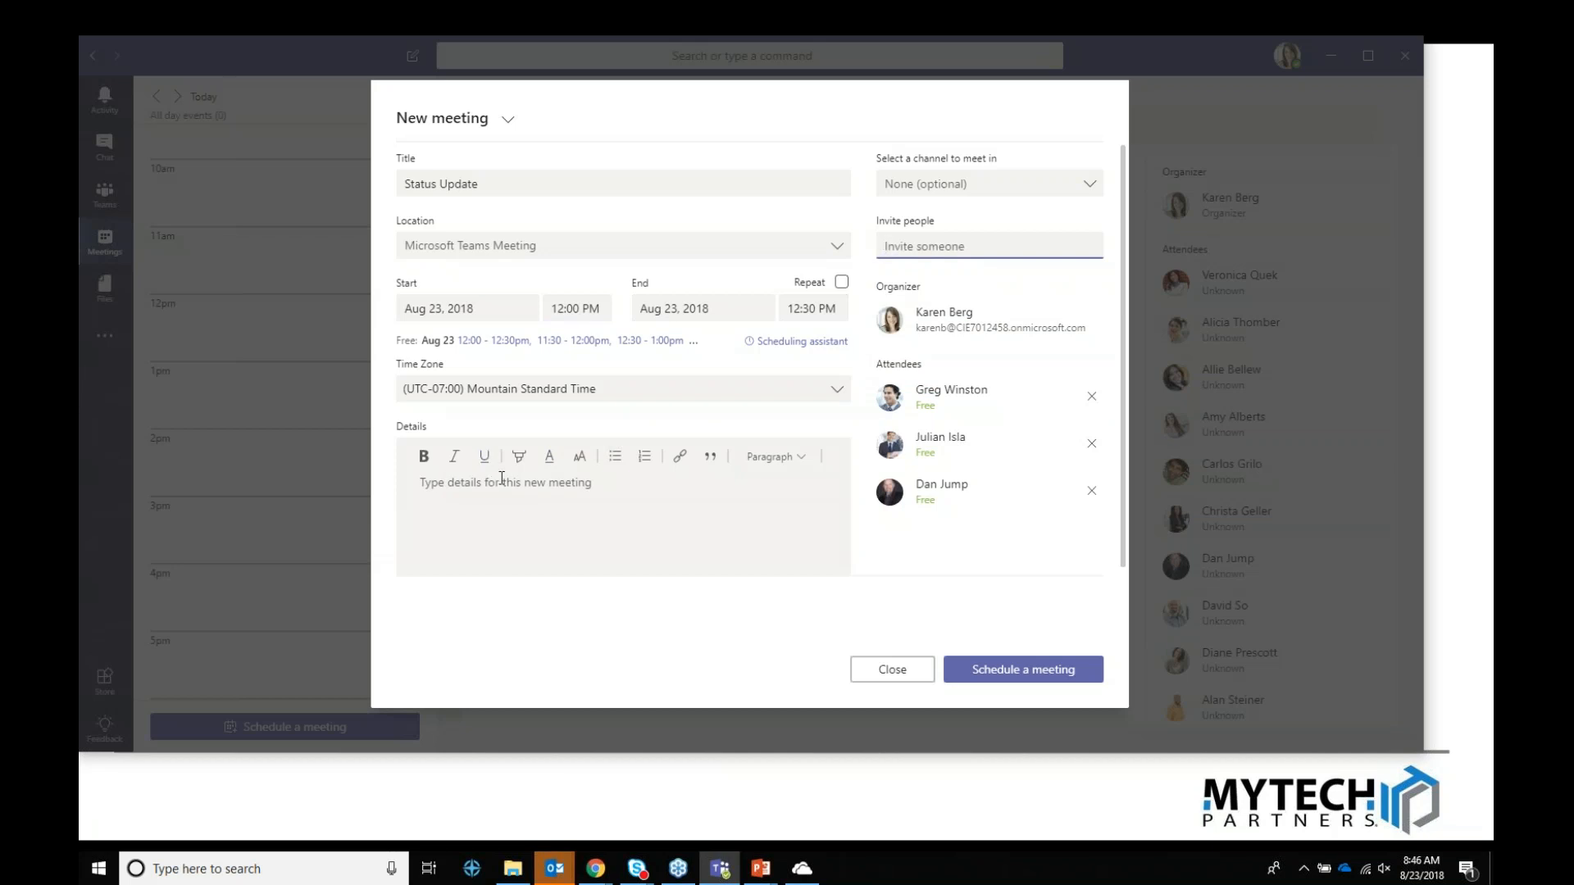
# Step: Check attendee availability in the Scheduling assistant, review the channel list, then schedule the meeting
pyautogui.click(788, 346)
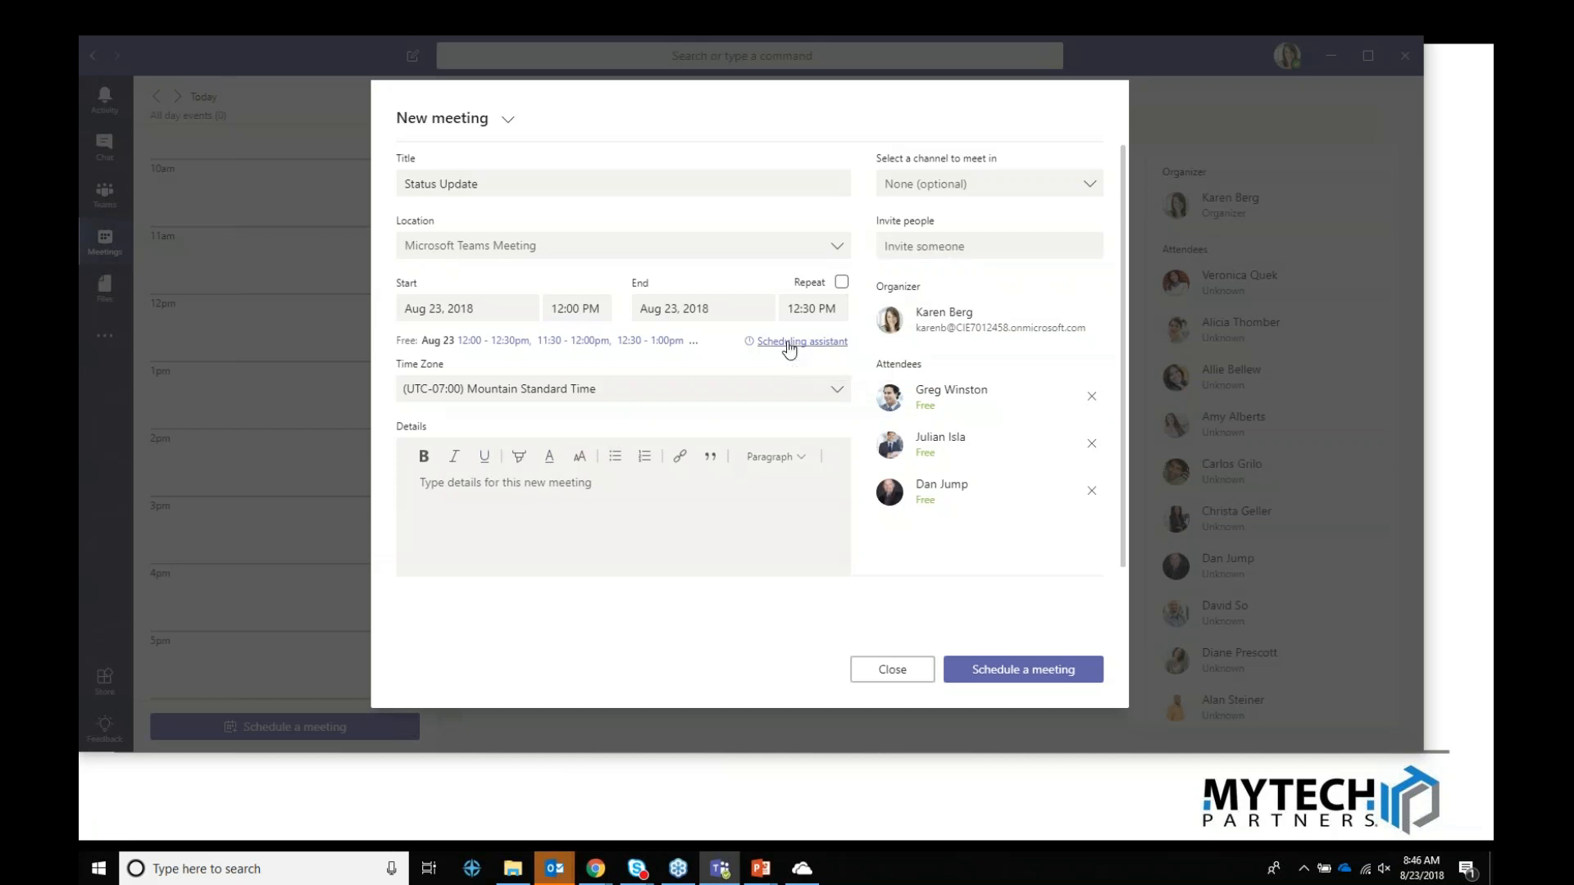
pyautogui.click(773, 354)
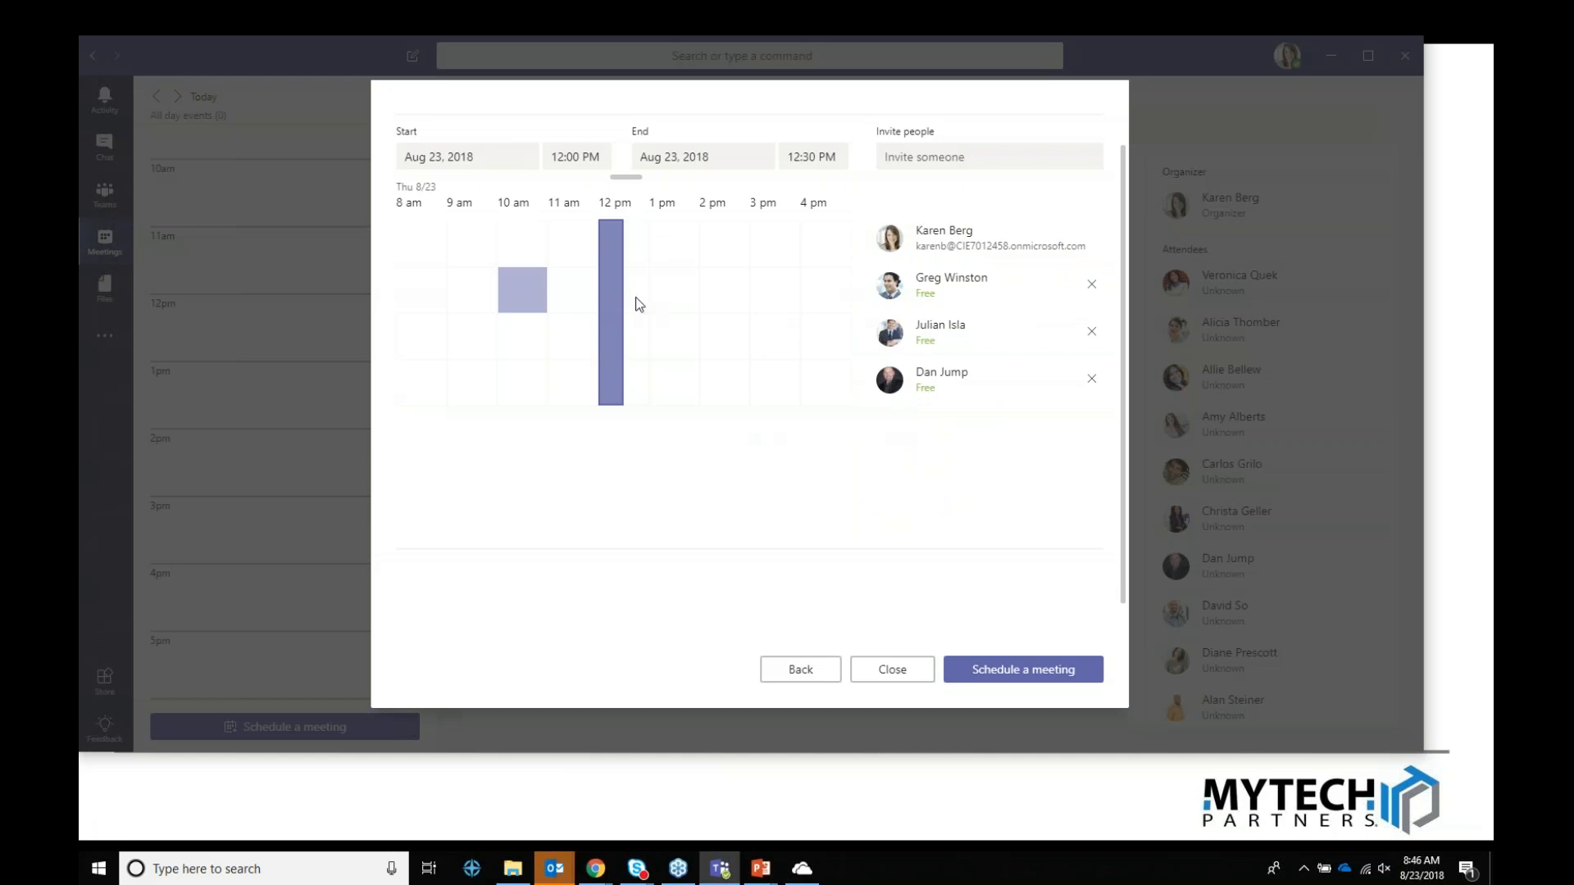
pyautogui.click(791, 669)
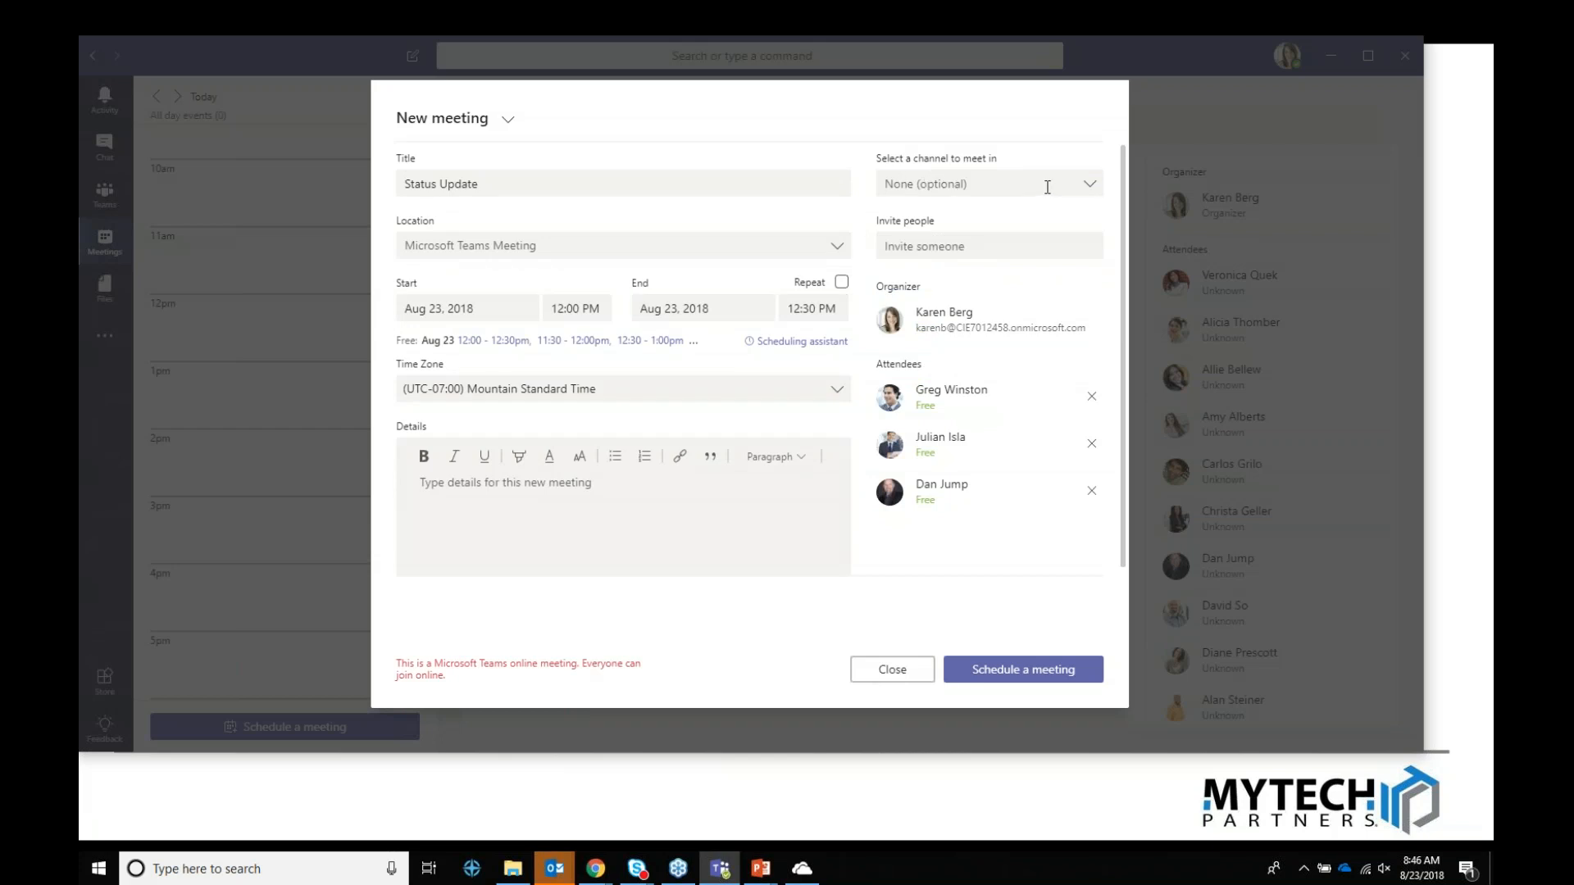
pyautogui.click(1085, 188)
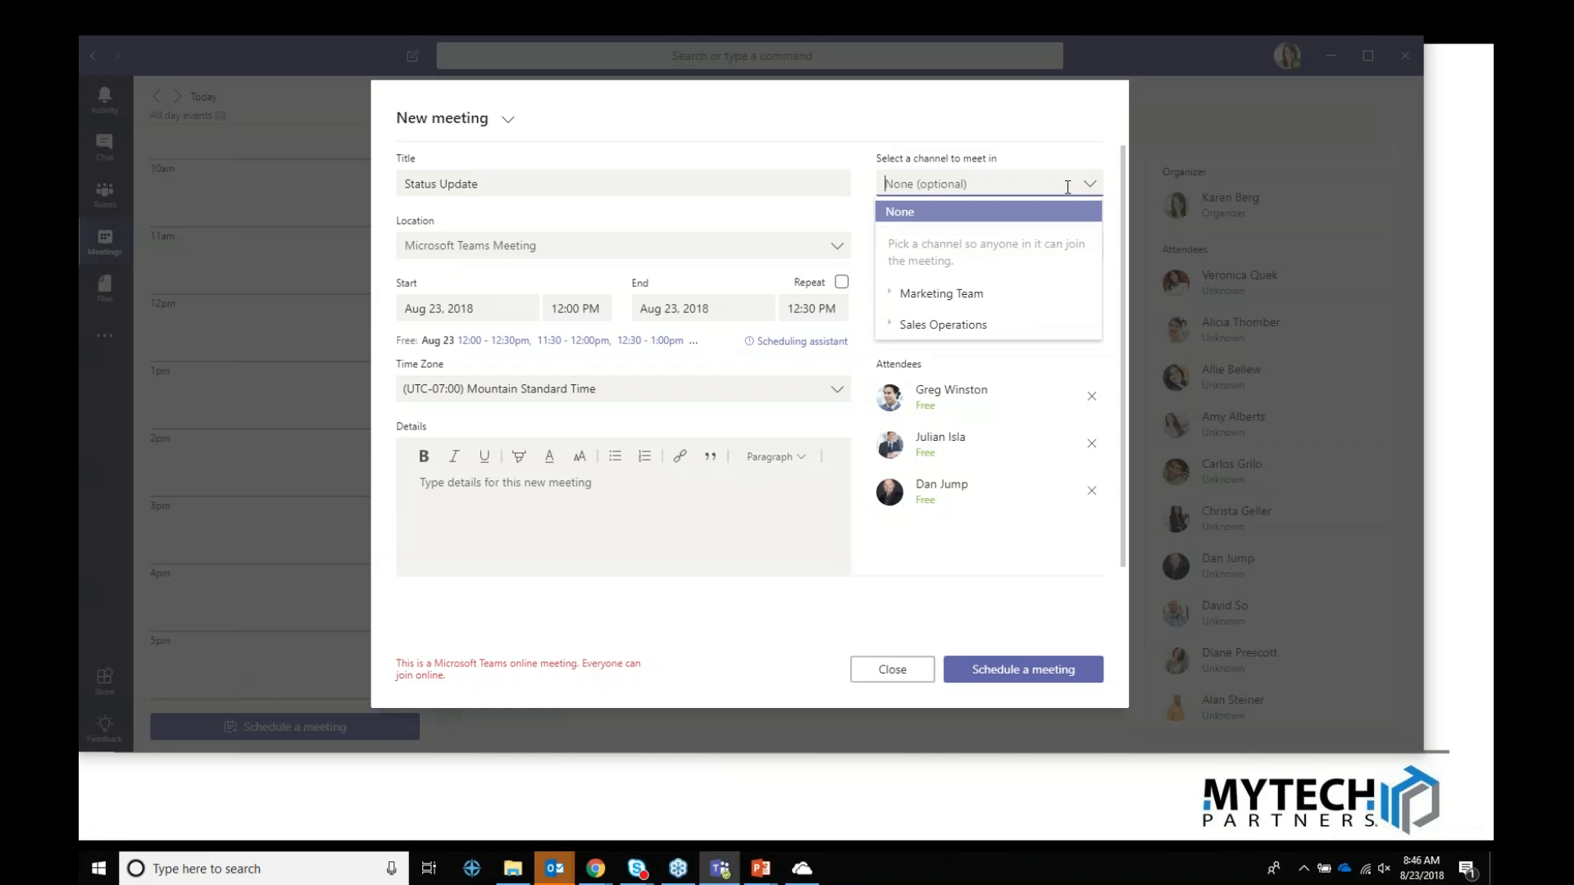
pyautogui.click(1042, 666)
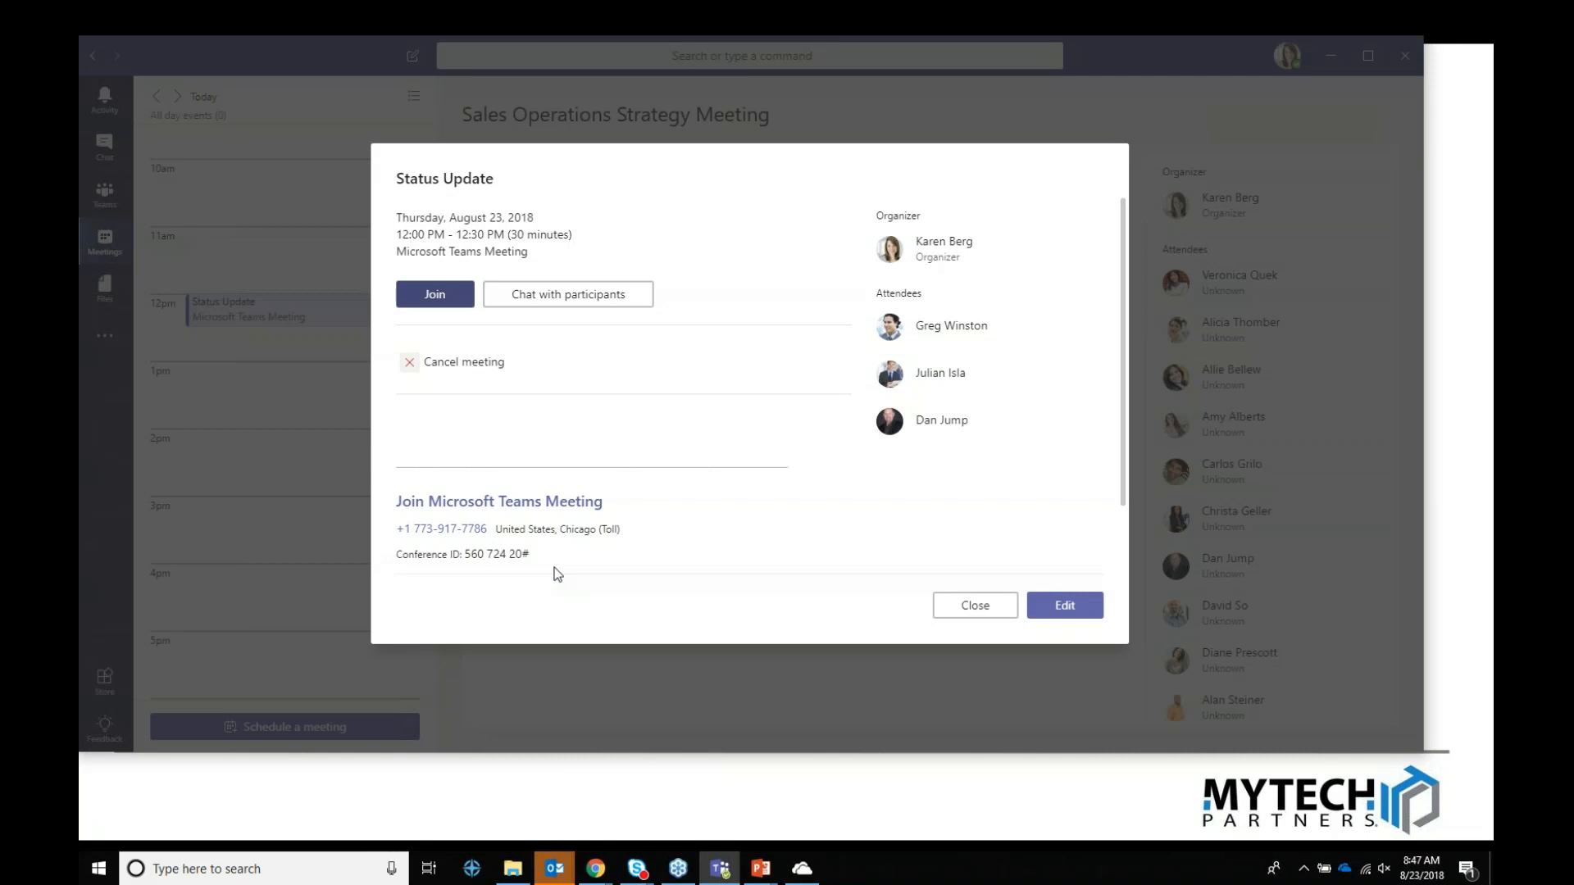
# Step: Join the Status Update meeting to reach its audio and video pre-join screen
pyautogui.click(443, 300)
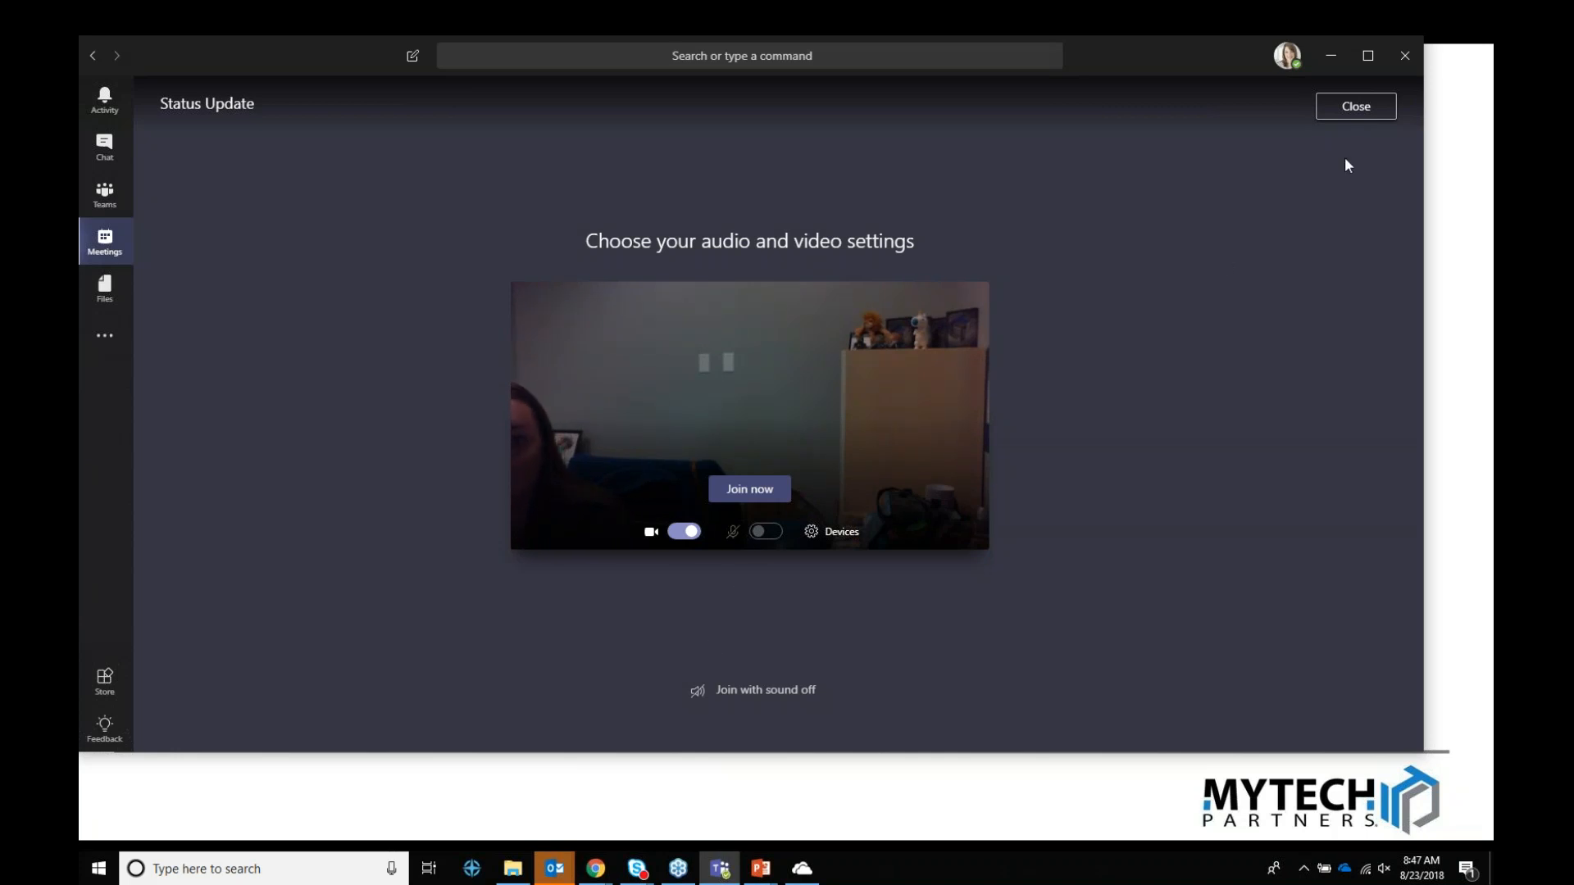
# Step: Close the join screen and return to the slideshow, revealing the Forms Tips & Tricks point
pyautogui.click(1356, 107)
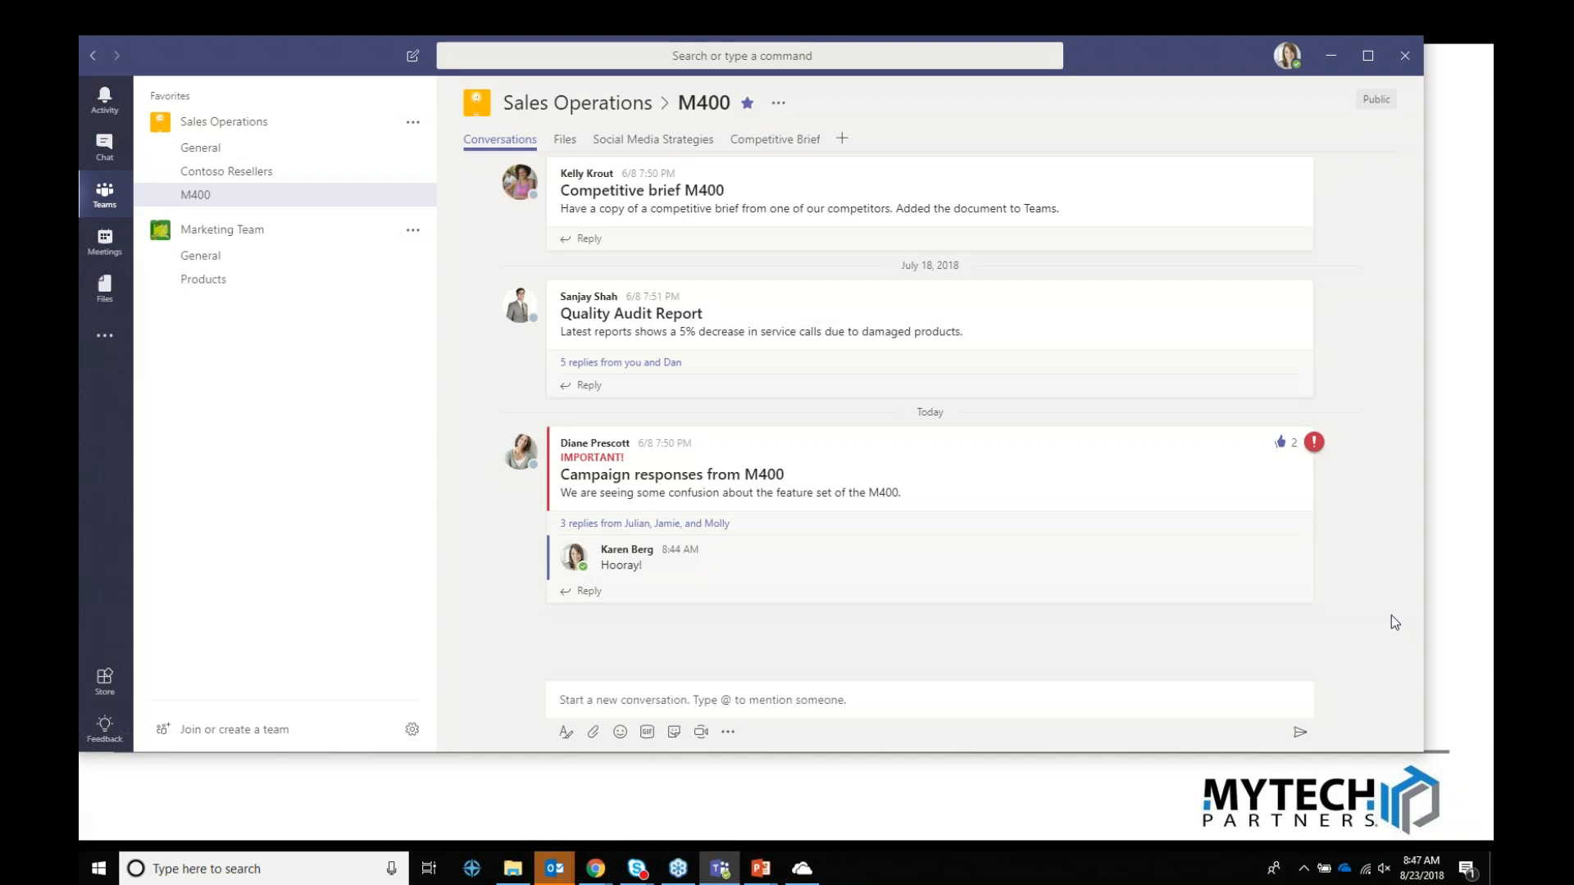
pyautogui.moveTo(760, 869)
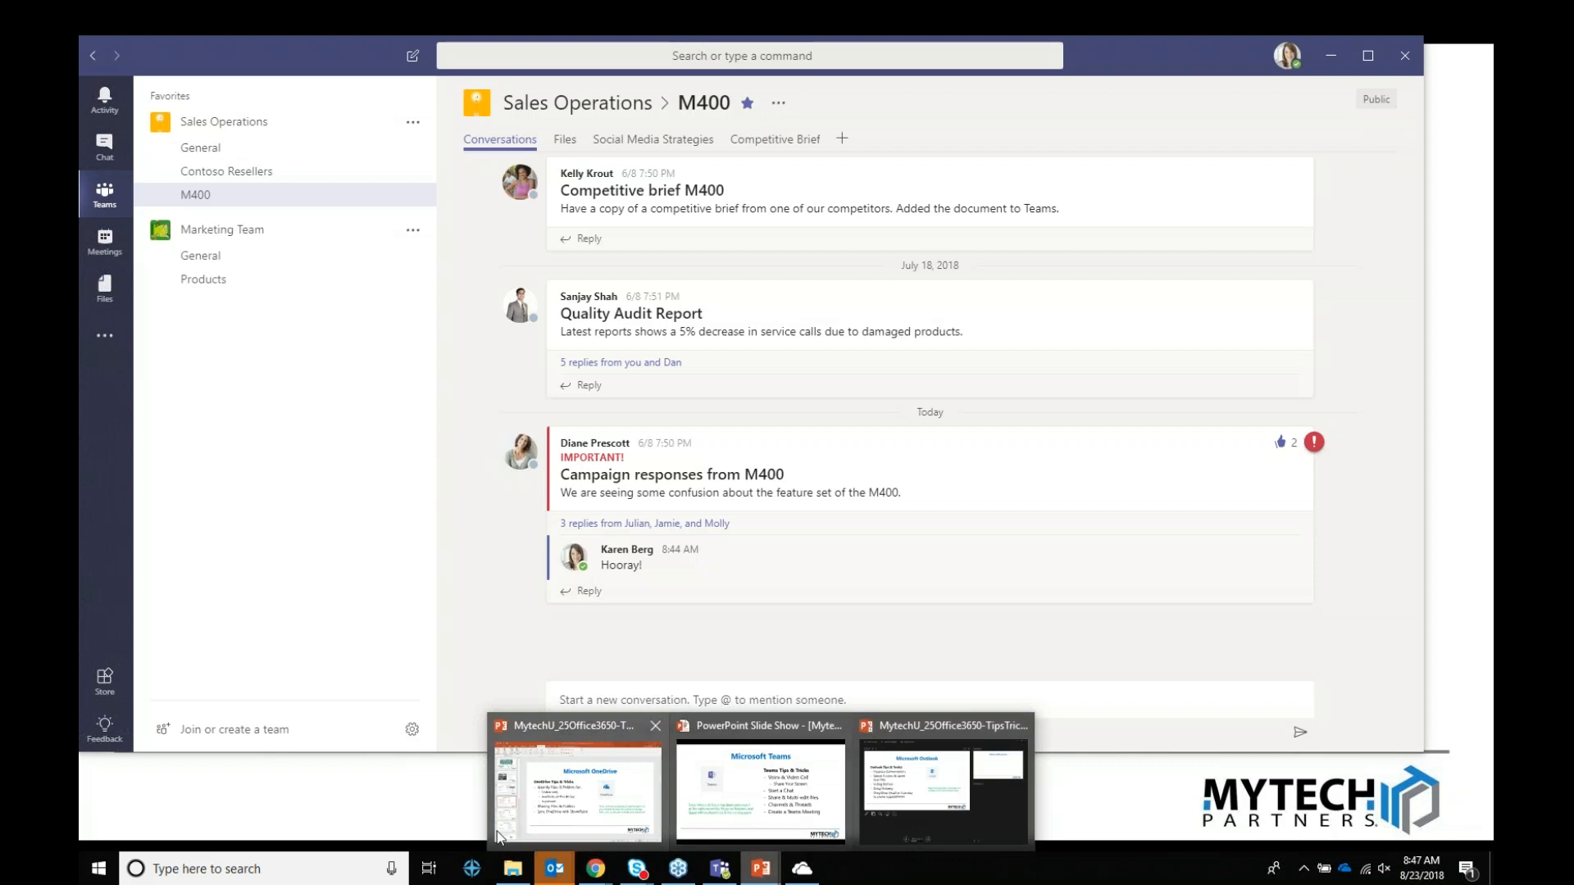
pyautogui.click(761, 788)
pyautogui.click(927, 584)
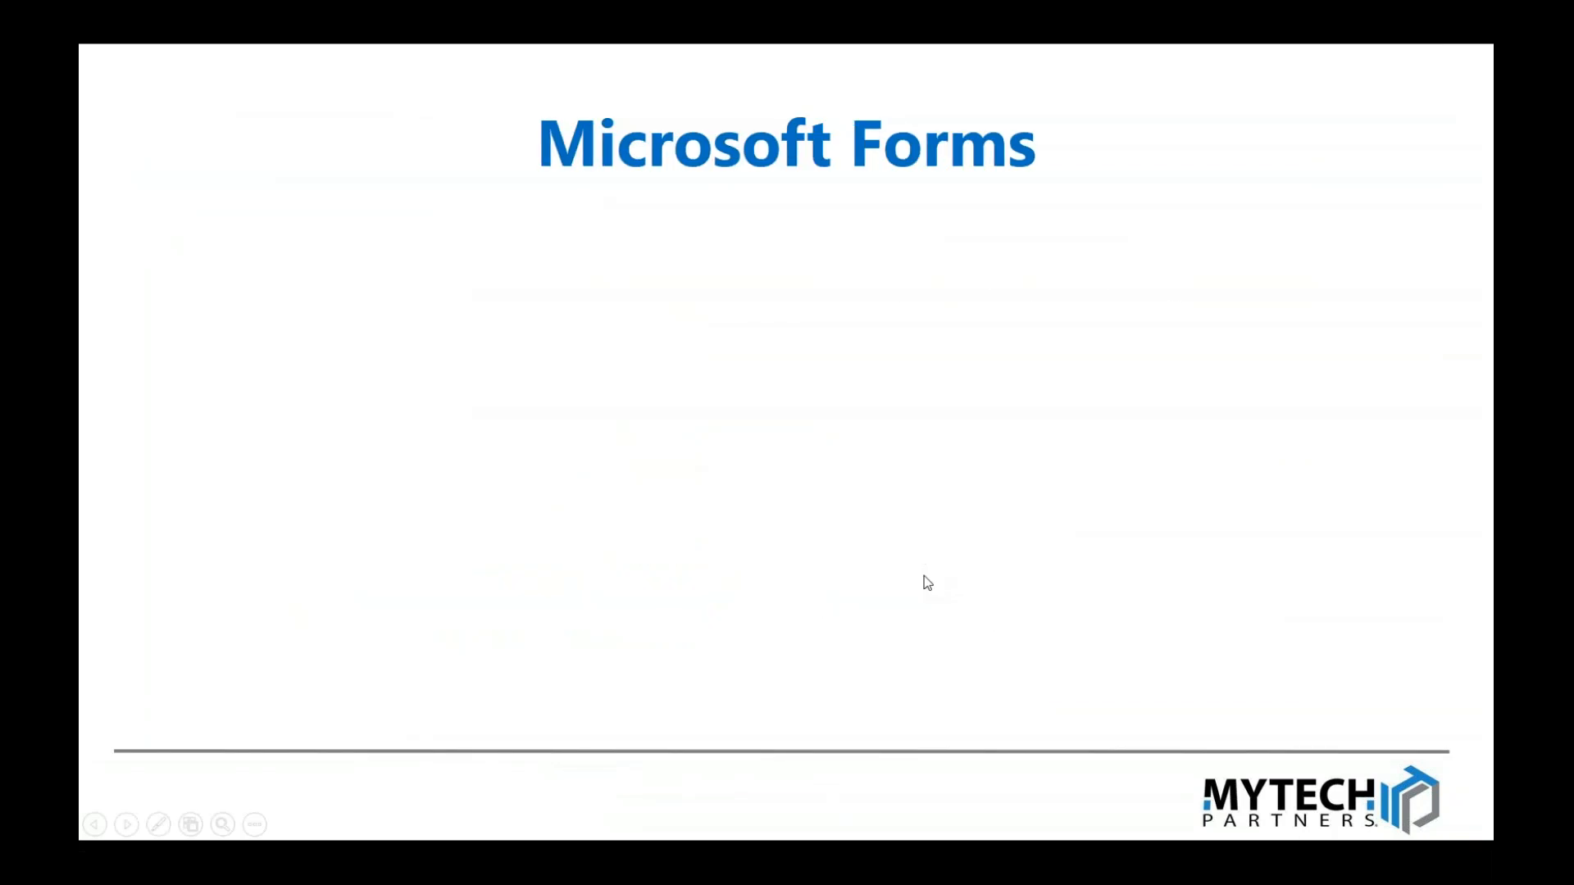
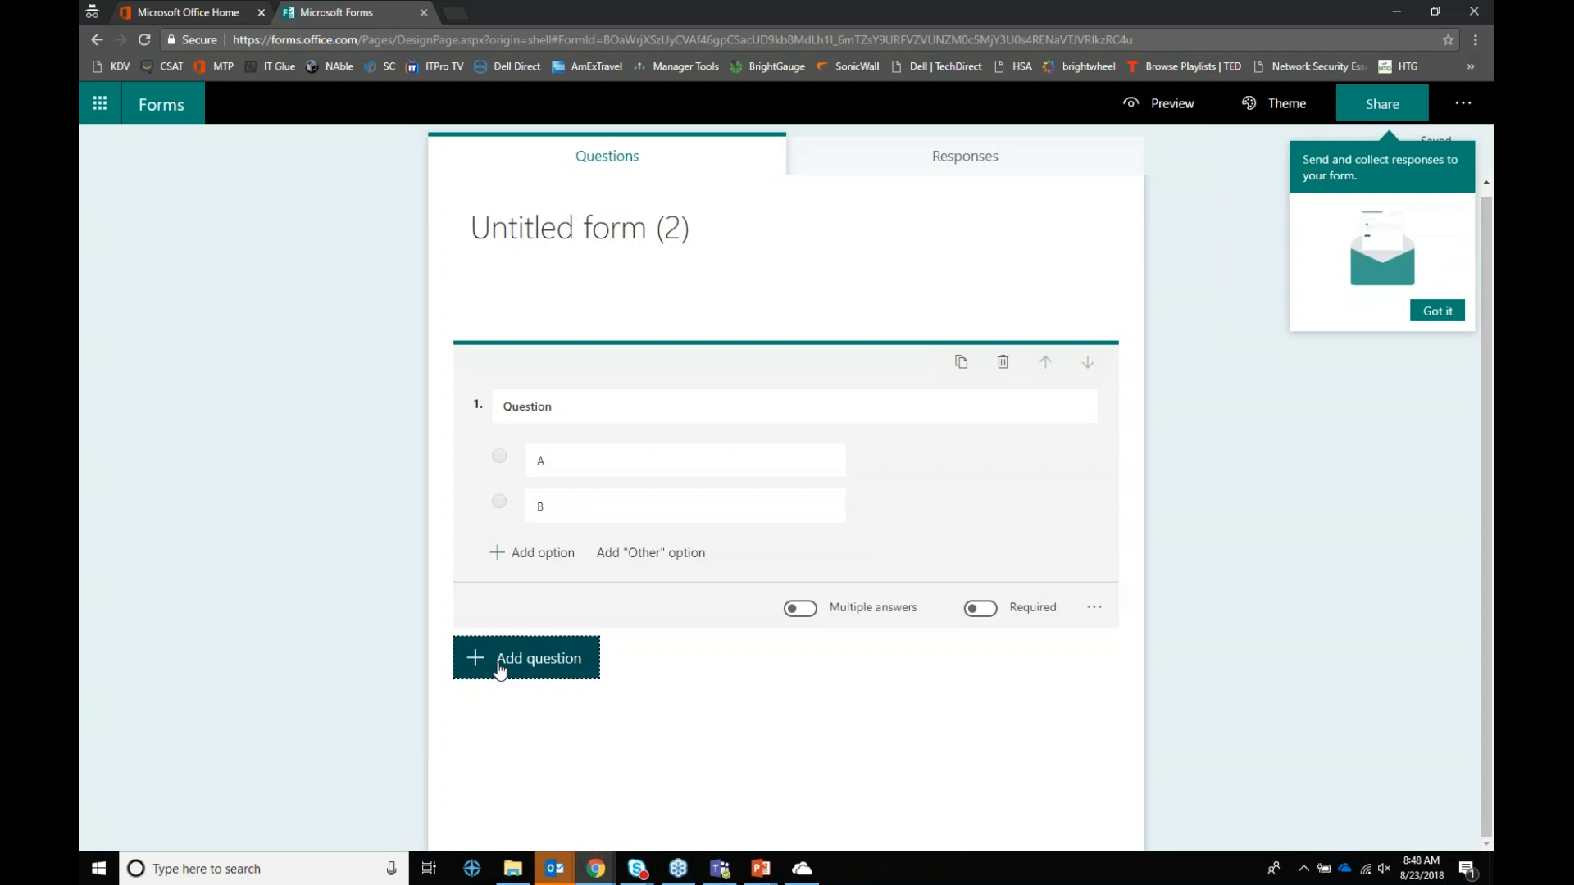
# Step: Add a text question, a 1–5 number rating and a date question as questions 2–4
pyautogui.click(679, 661)
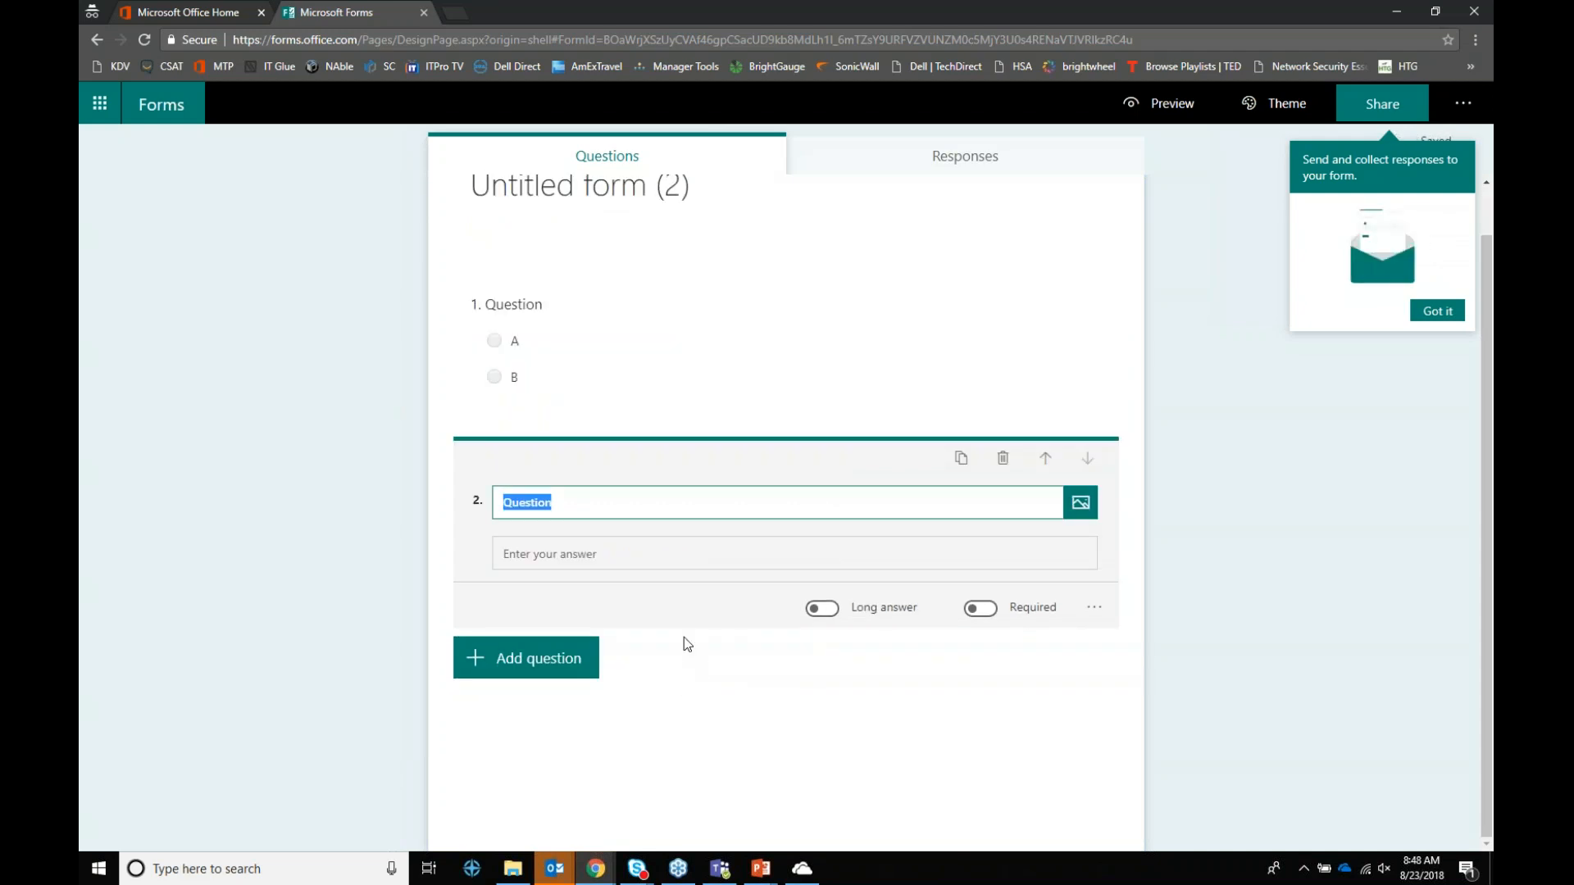
pyautogui.click(564, 665)
pyautogui.click(748, 665)
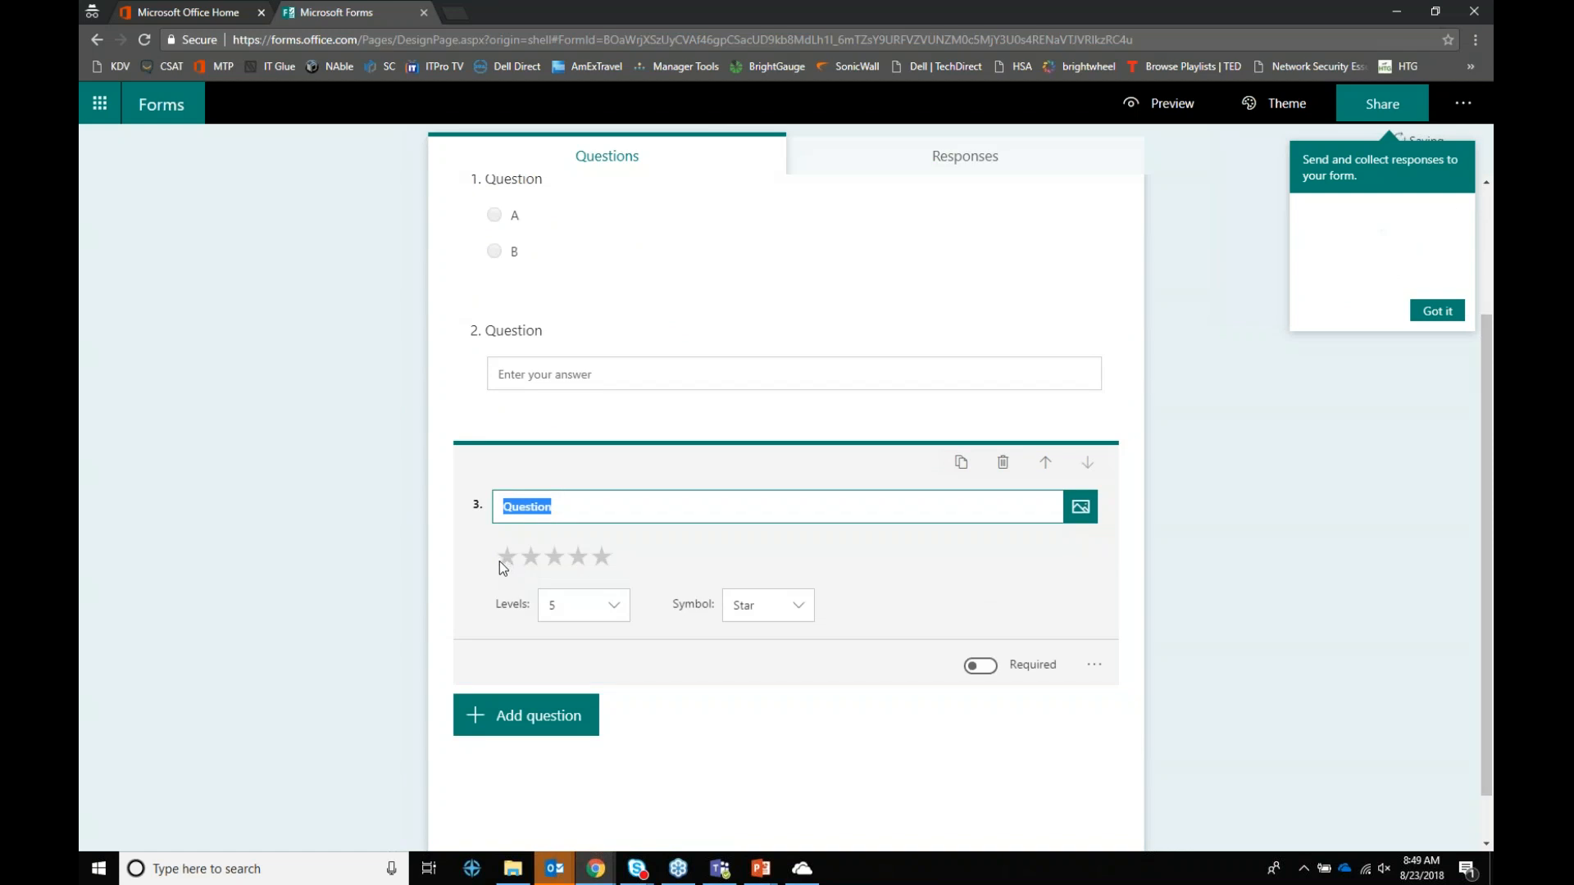
pyautogui.click(552, 725)
pyautogui.click(758, 605)
pyautogui.click(763, 638)
pyautogui.click(552, 726)
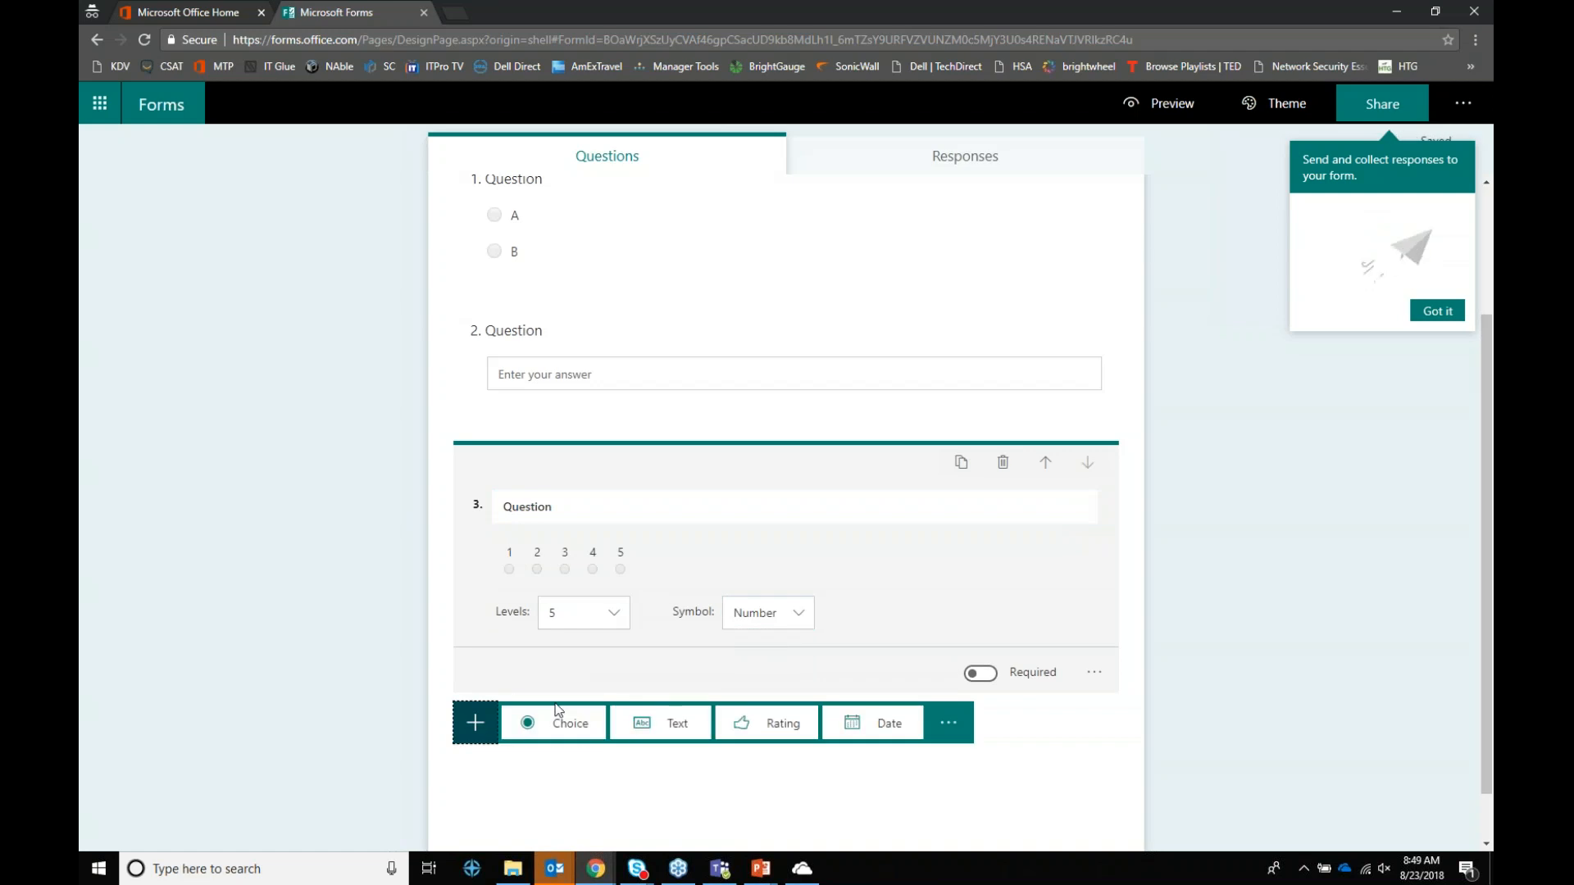
pyautogui.click(873, 722)
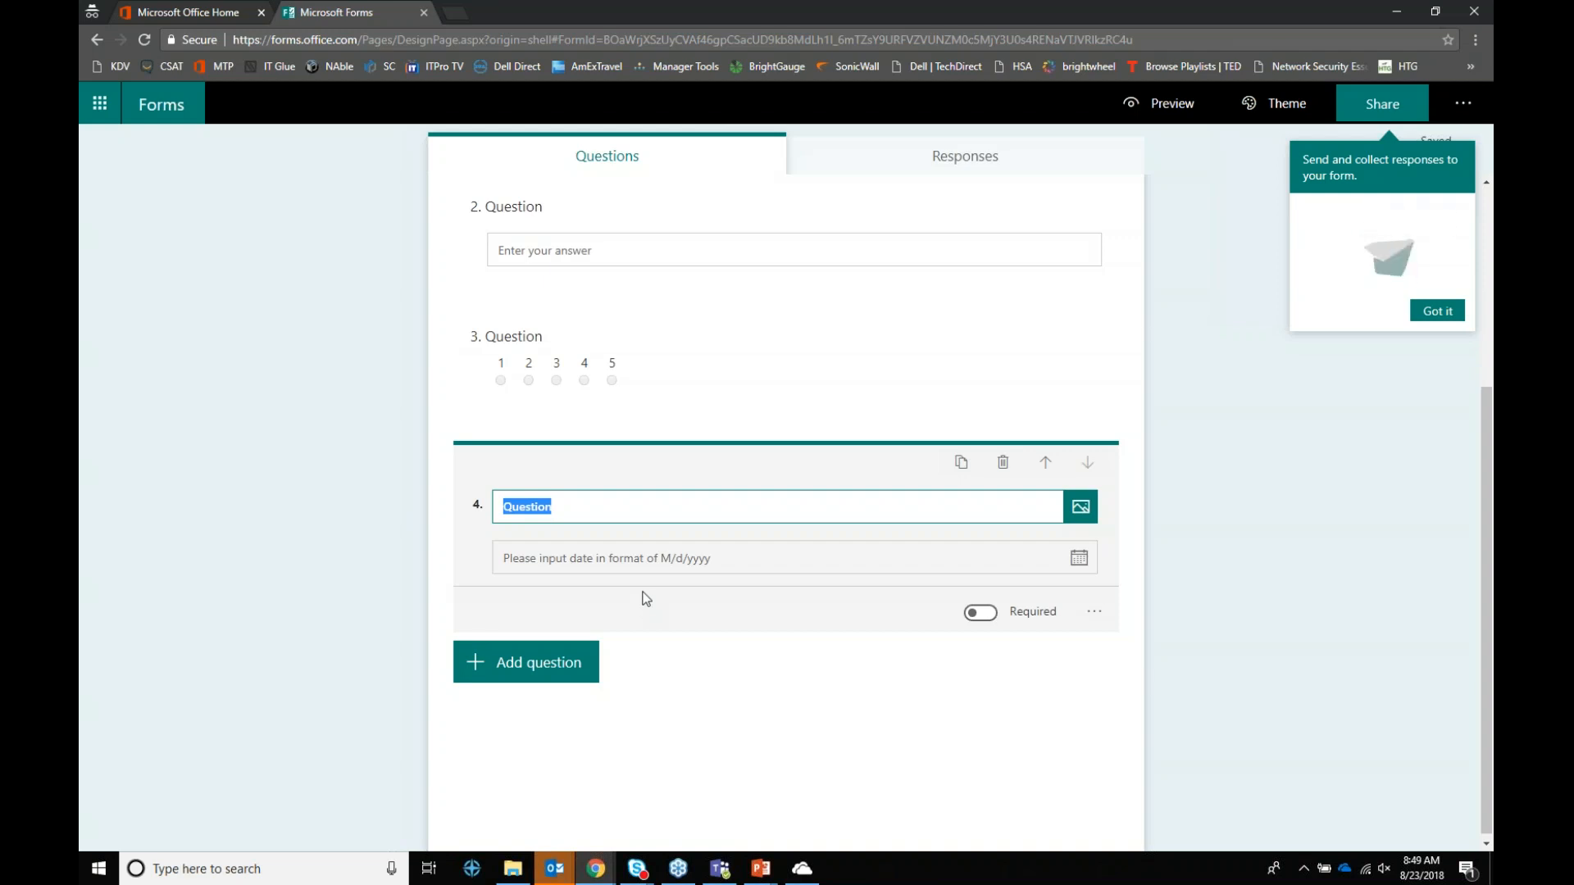
pyautogui.click(614, 558)
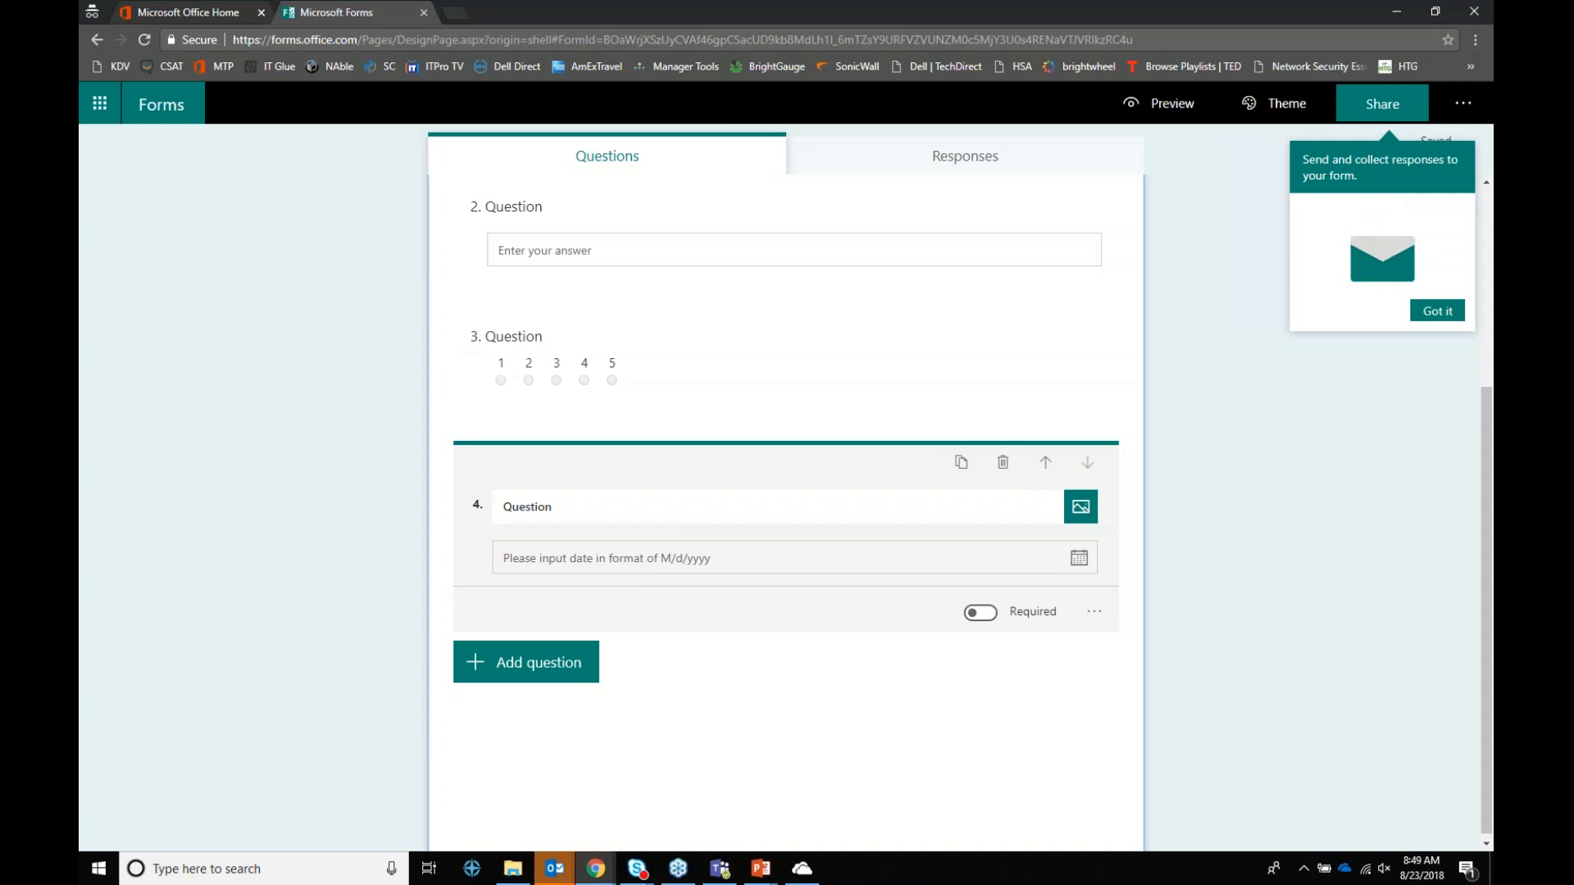
# Step: Add a choice question, a Likert grid and a 0–10 Net Promoter Score as questions 5–7
pyautogui.click(538, 664)
pyautogui.click(943, 664)
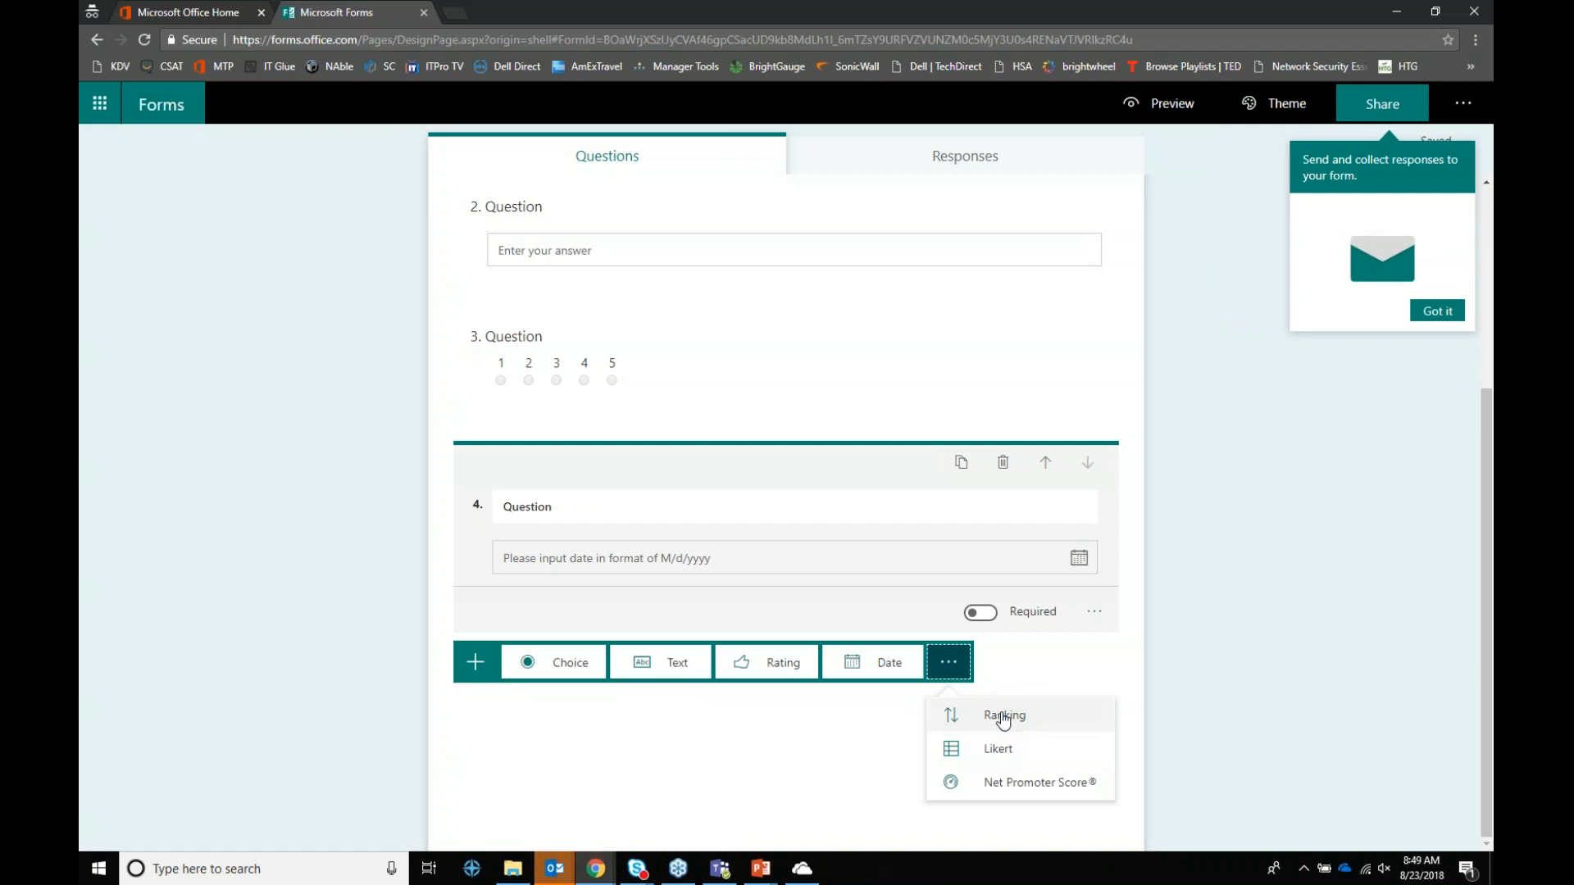
pyautogui.click(557, 663)
pyautogui.click(523, 791)
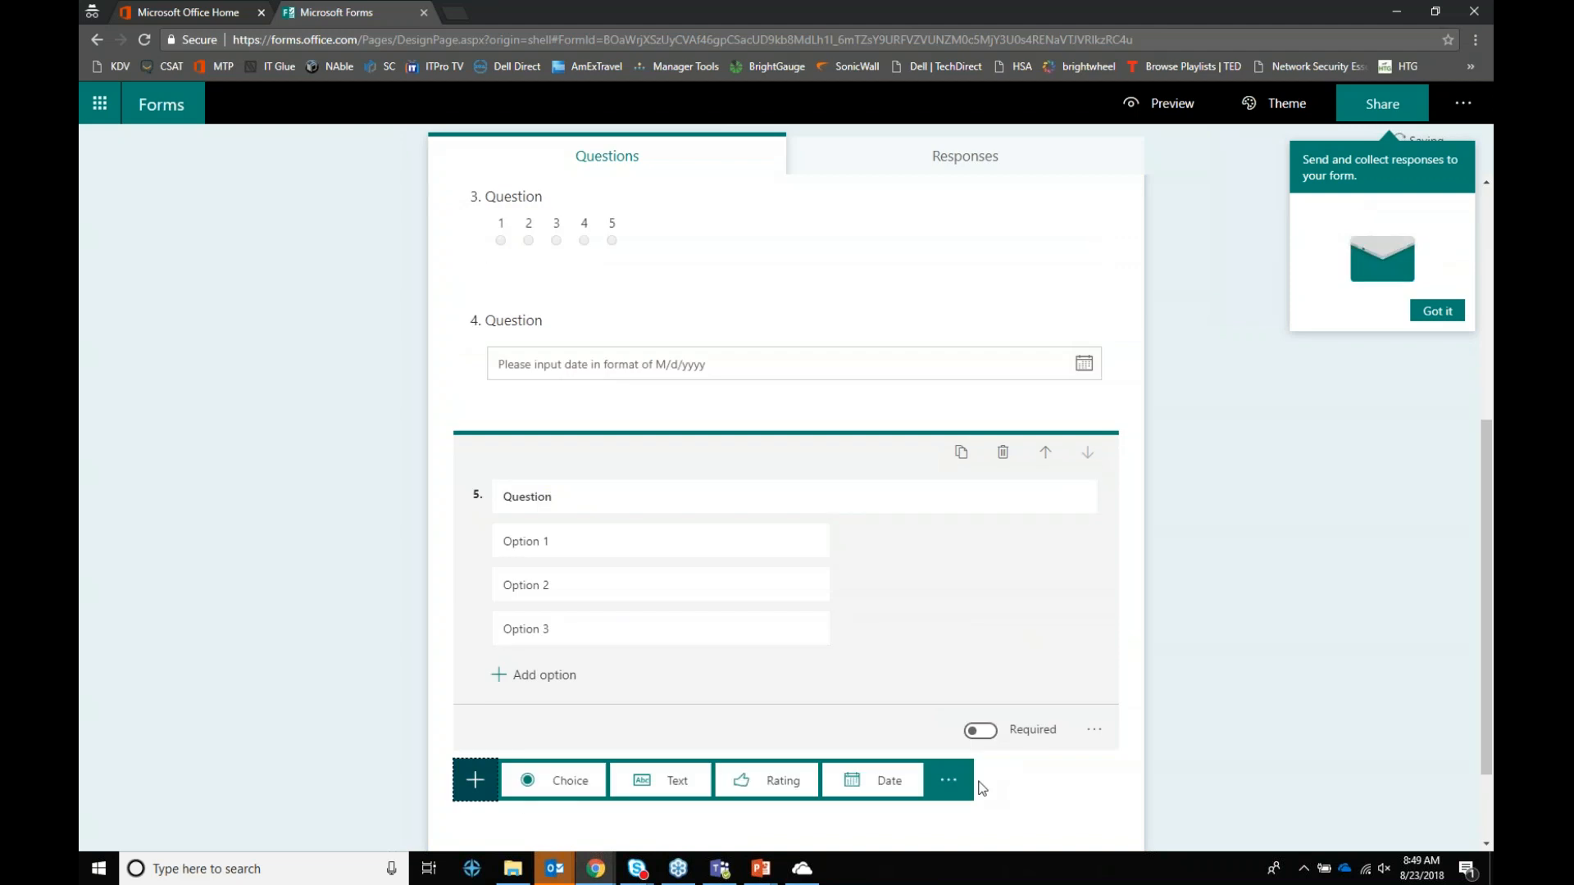
pyautogui.click(947, 783)
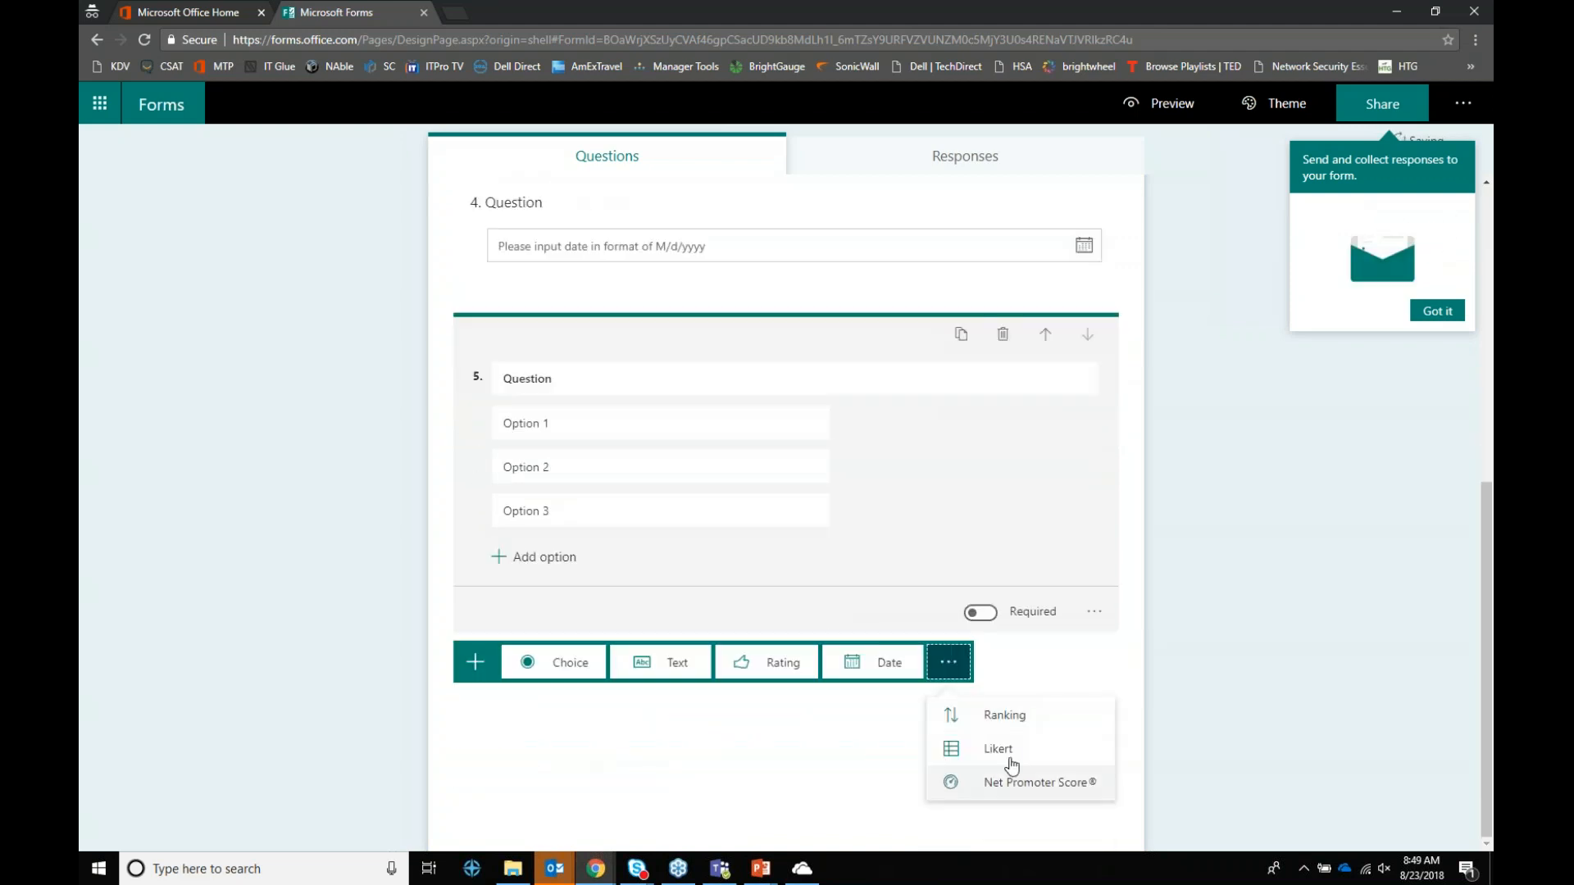
pyautogui.click(999, 749)
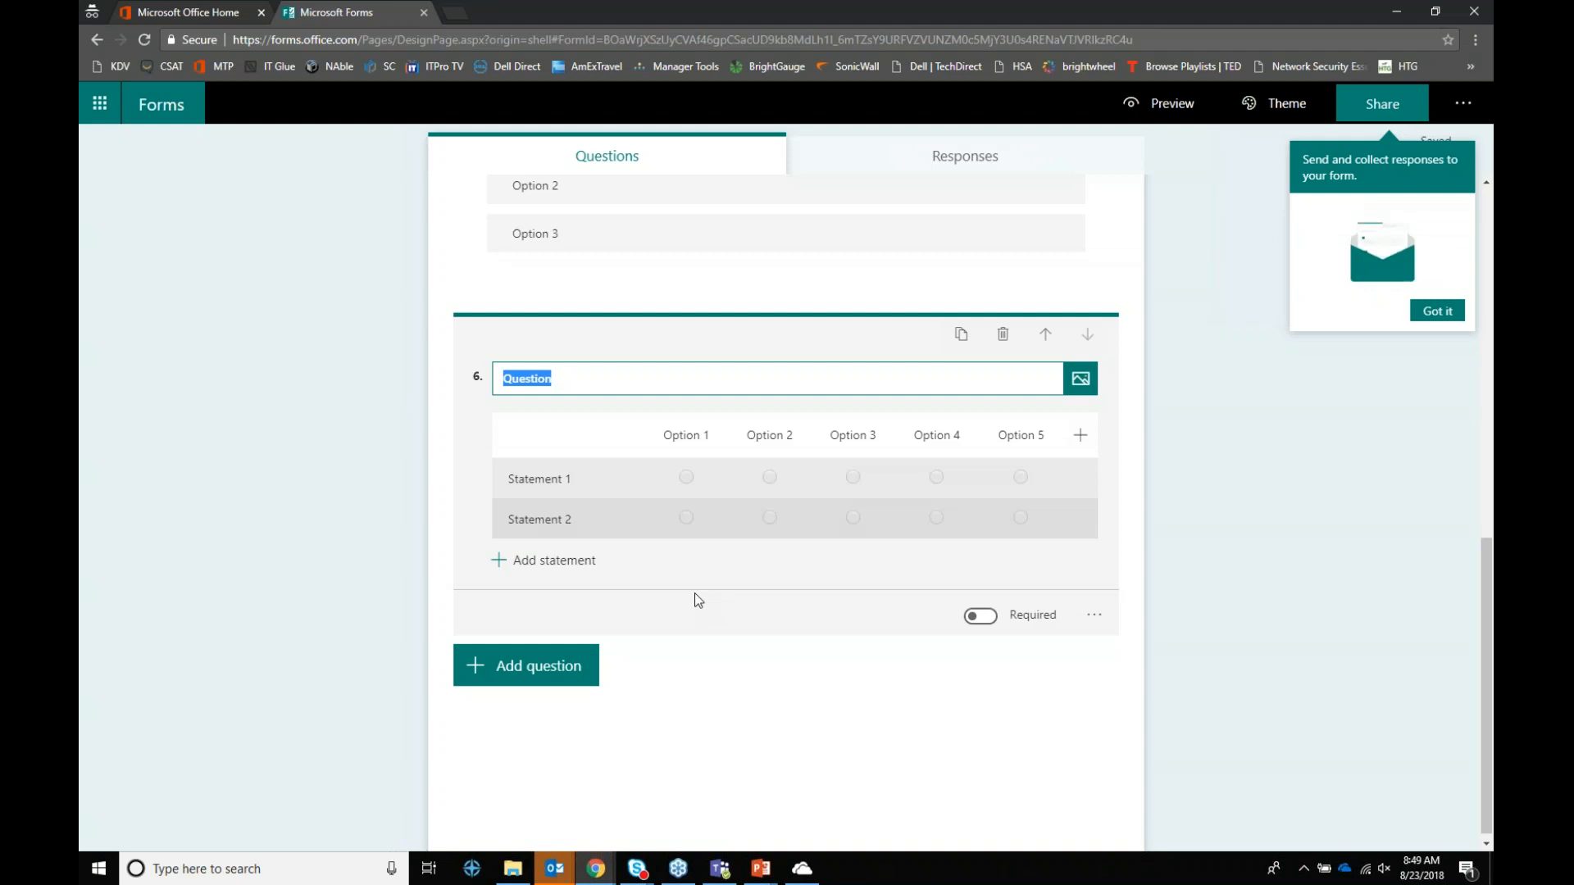
pyautogui.click(575, 669)
pyautogui.click(948, 665)
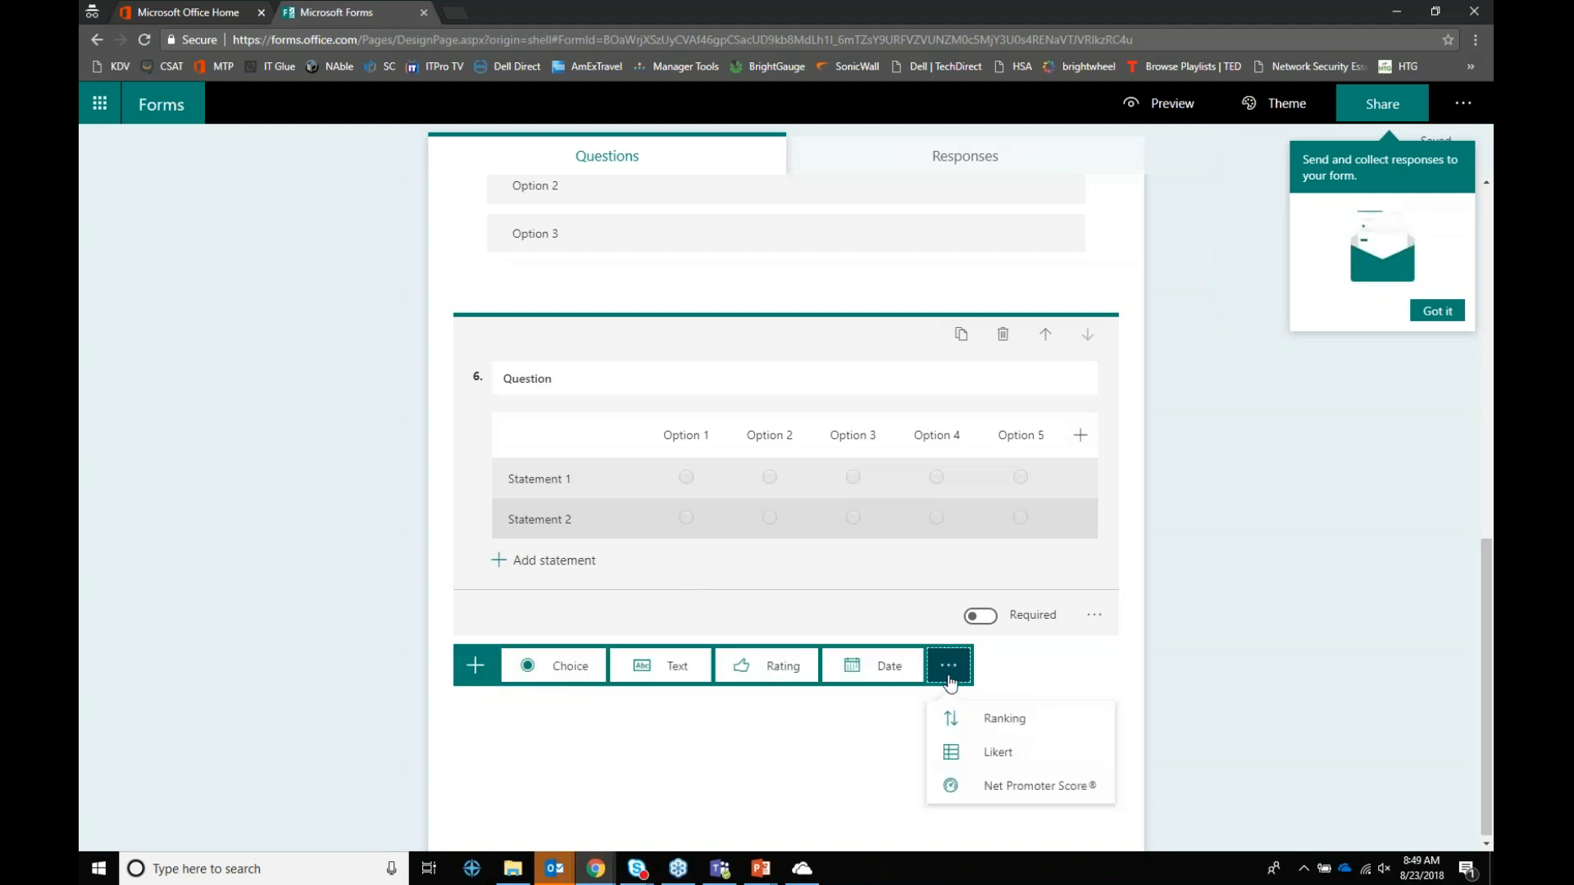
pyautogui.click(1032, 789)
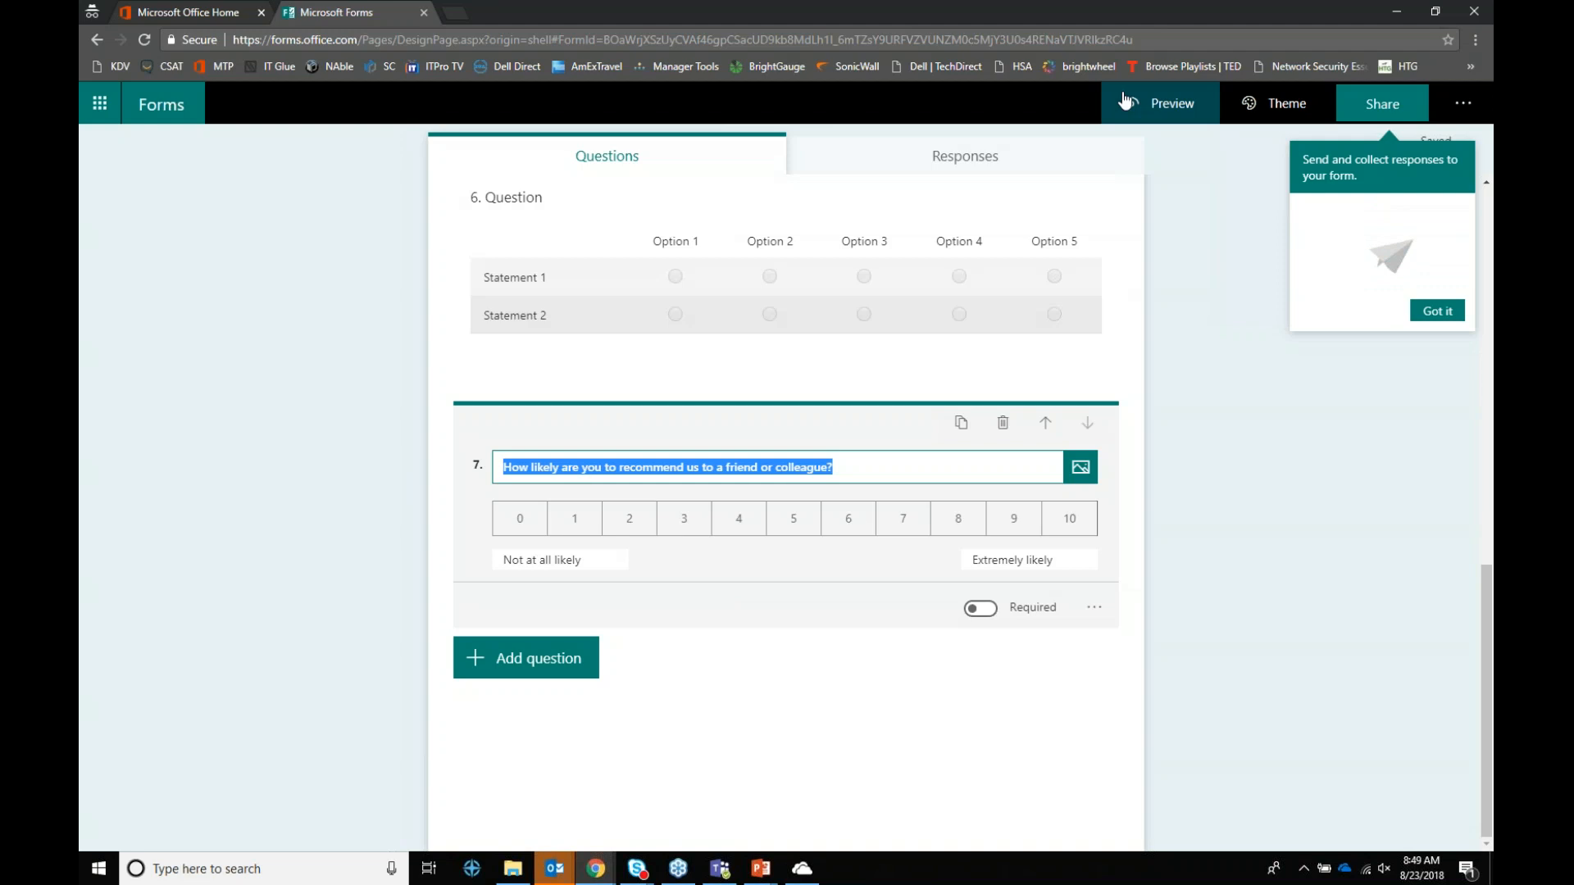
pyautogui.click(1311, 105)
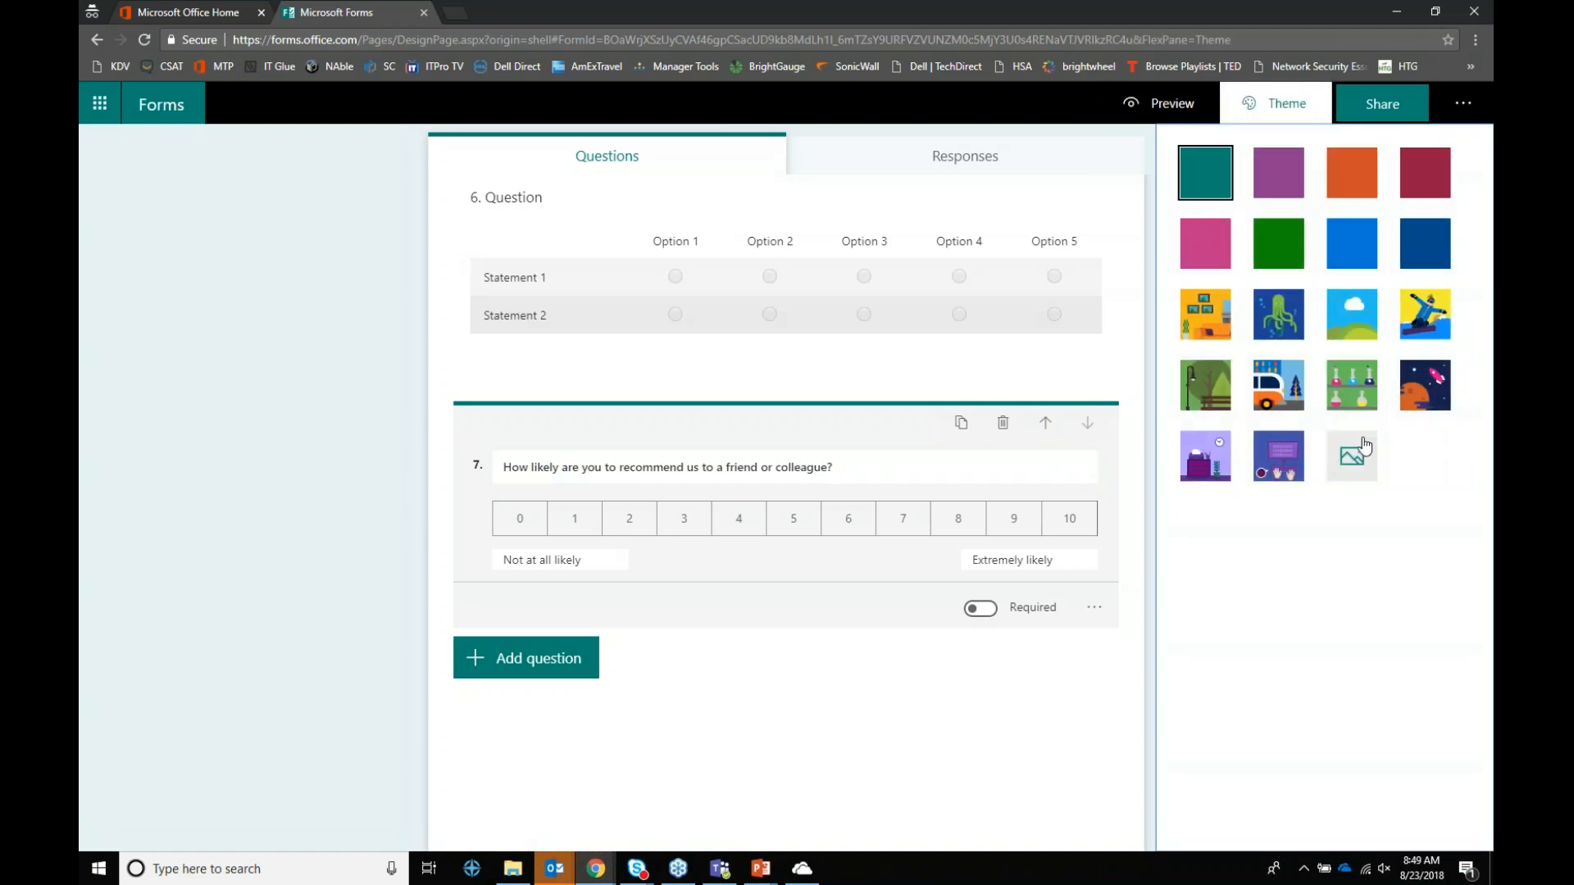
pyautogui.click(1179, 105)
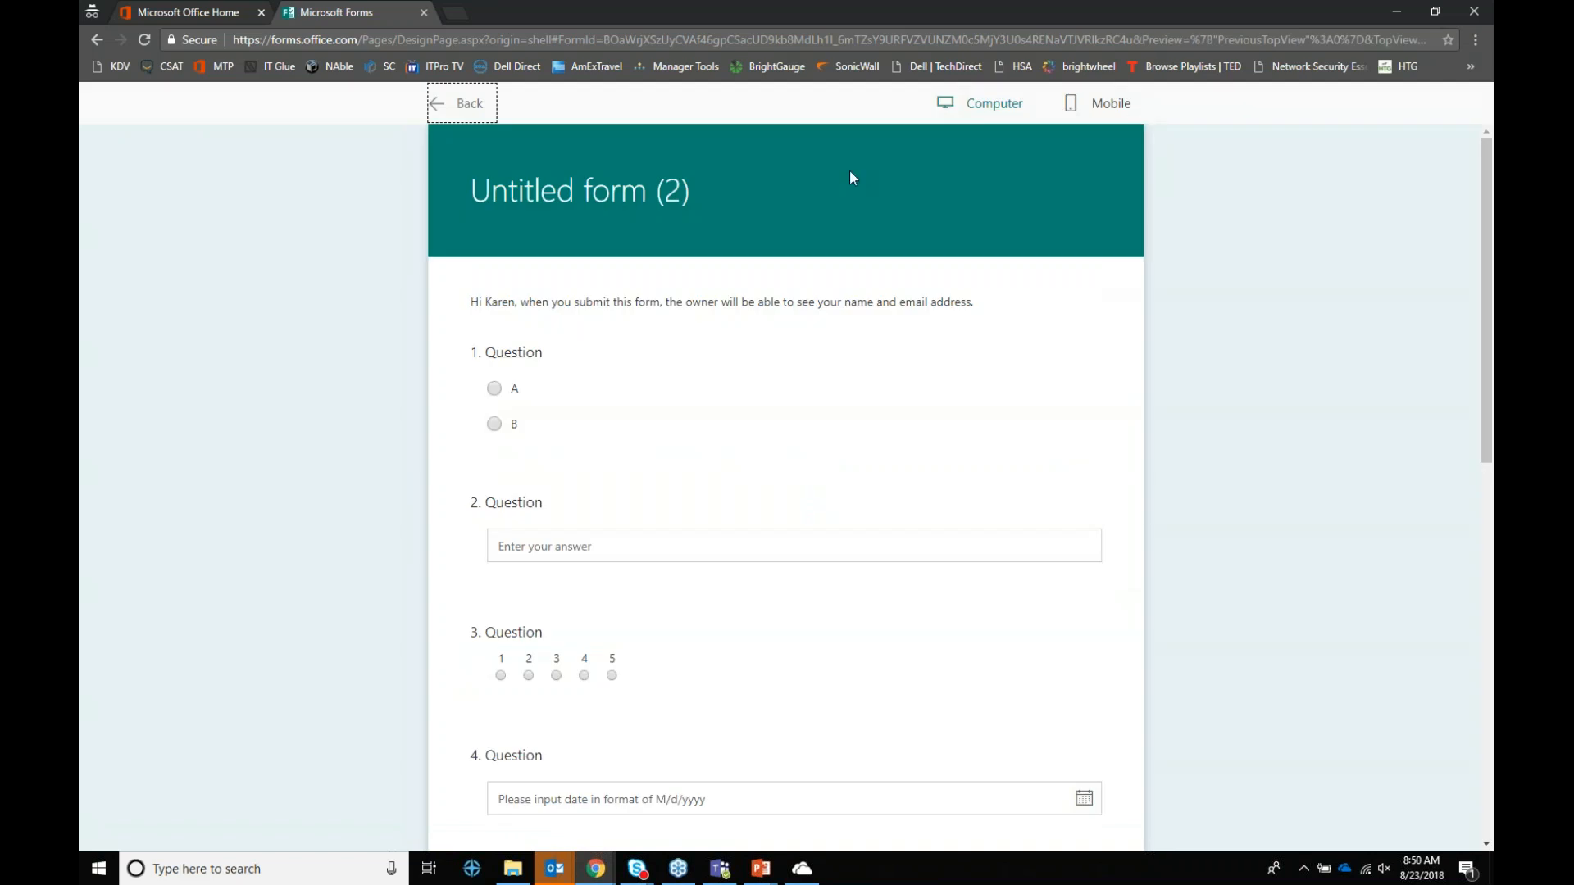
pyautogui.scroll(-9, 661, 341)
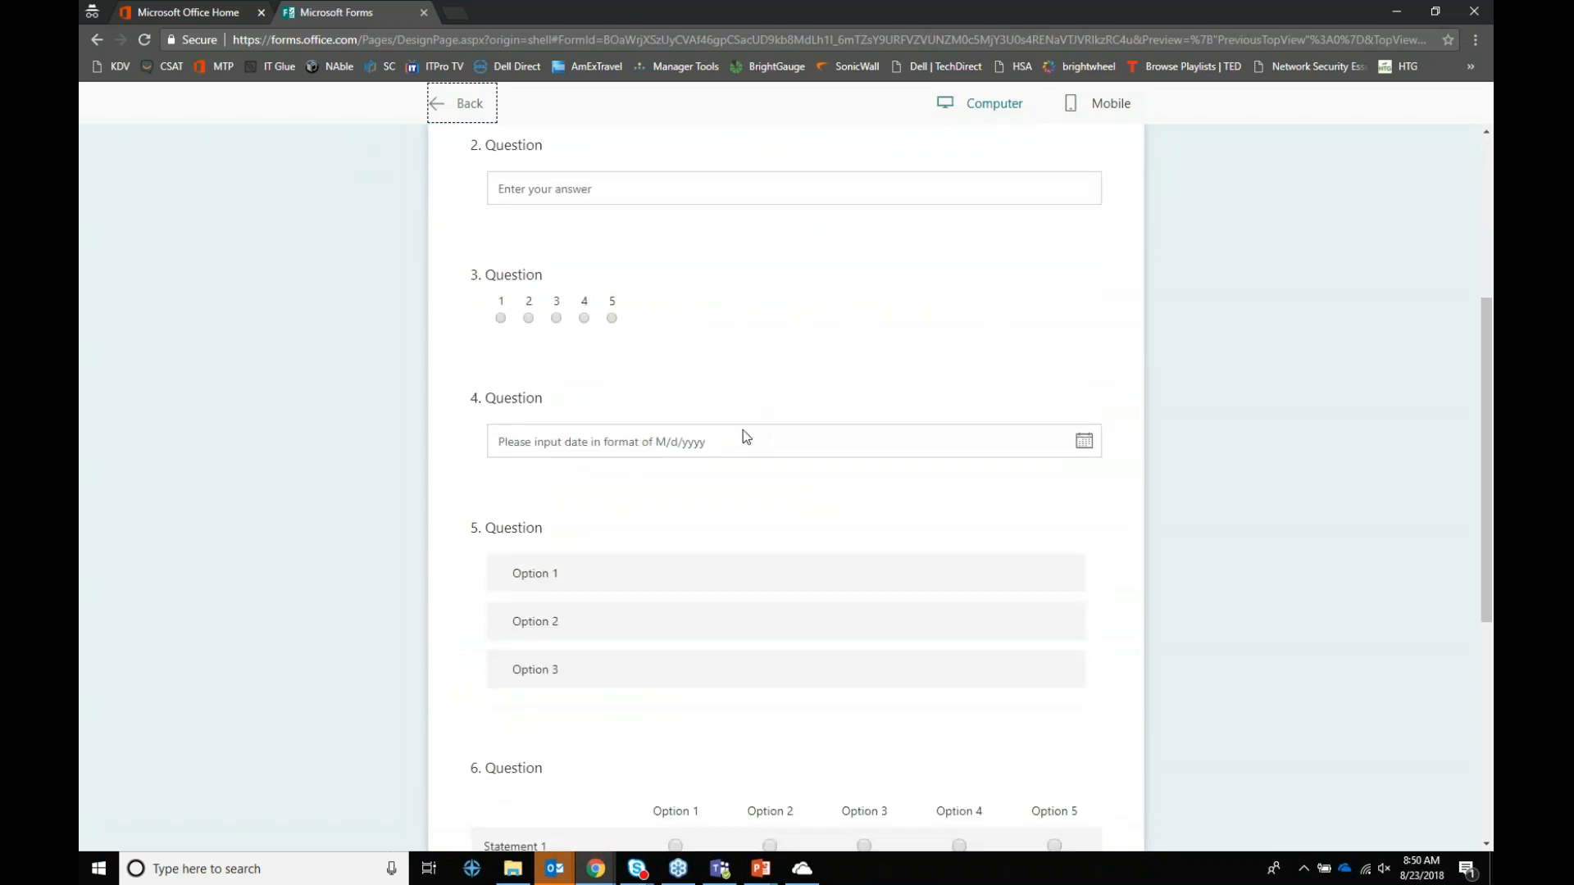
pyautogui.scroll(6, 853, 409)
pyautogui.click(1100, 107)
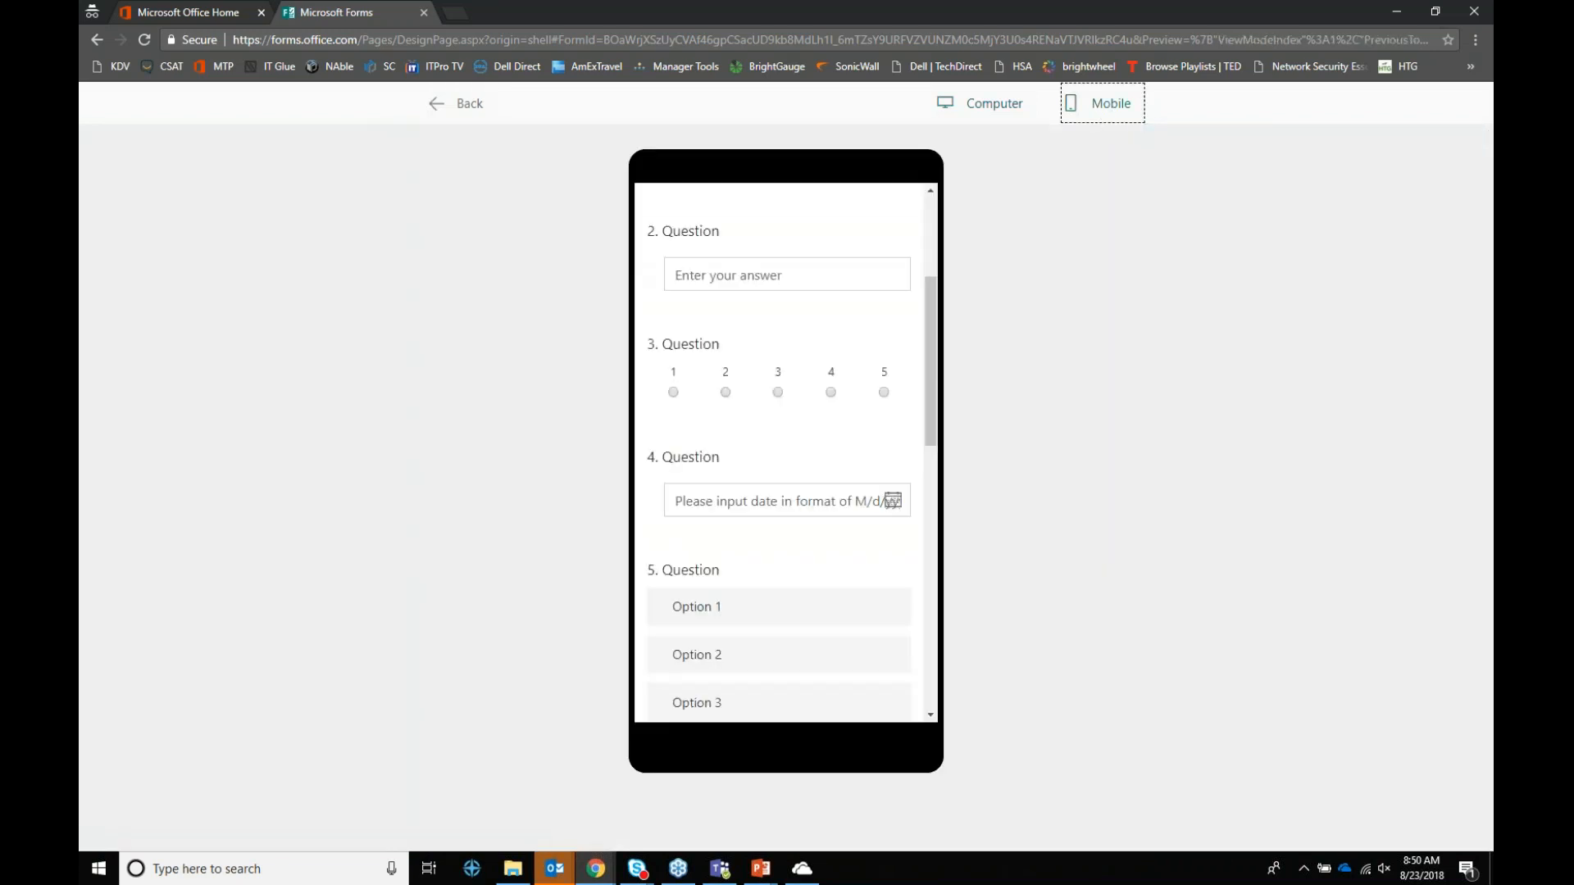
pyautogui.moveTo(935, 306); pyautogui.dragTo(936, 223)
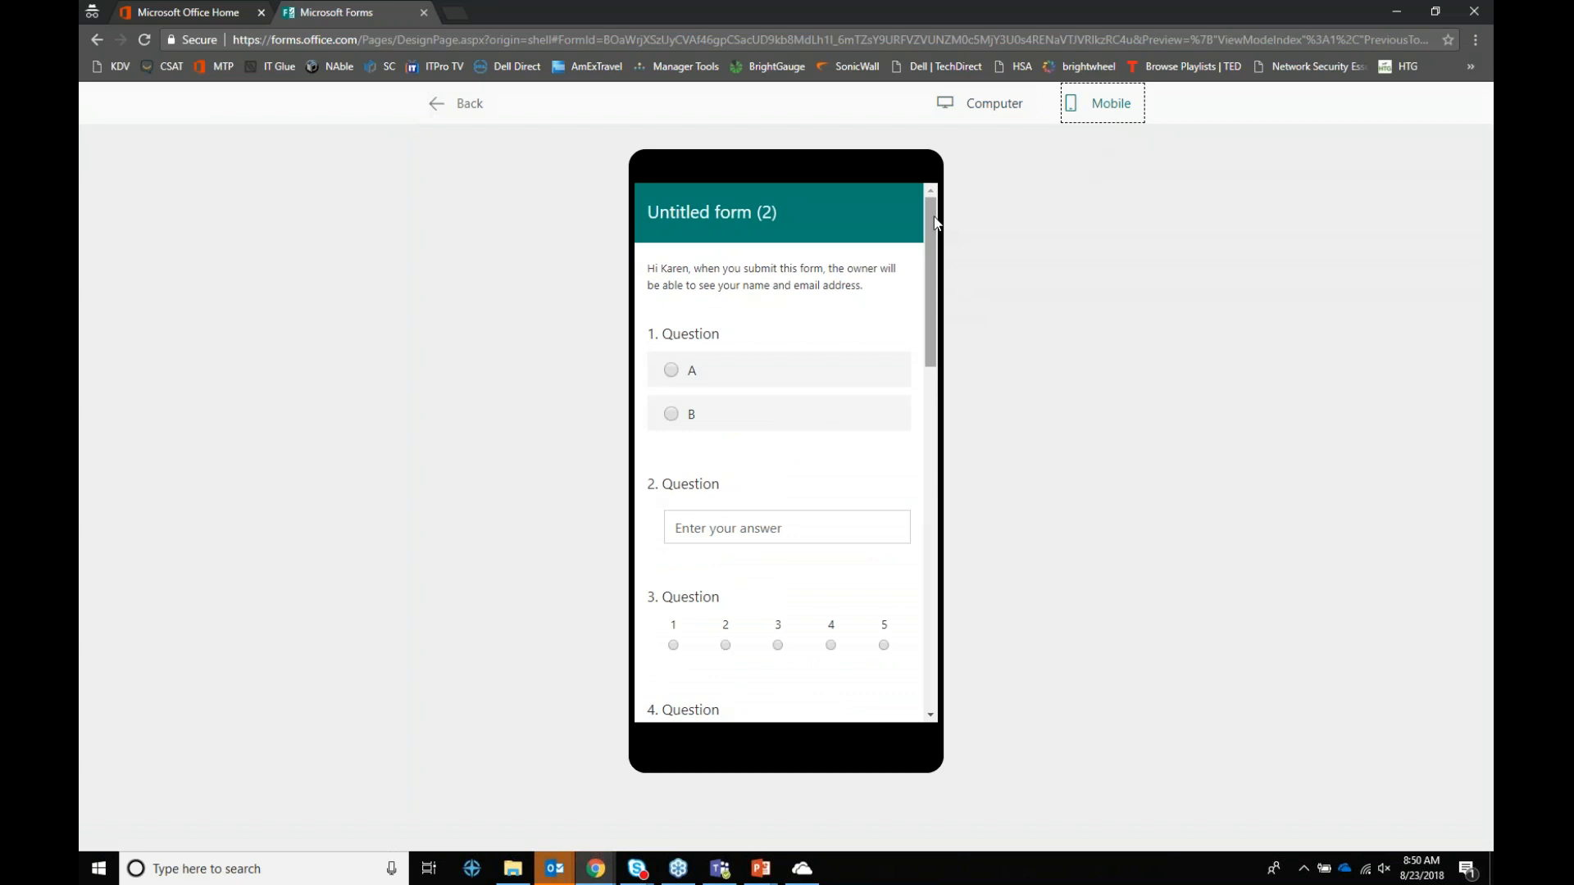
pyautogui.moveTo(936, 223); pyautogui.dragTo(932, 592)
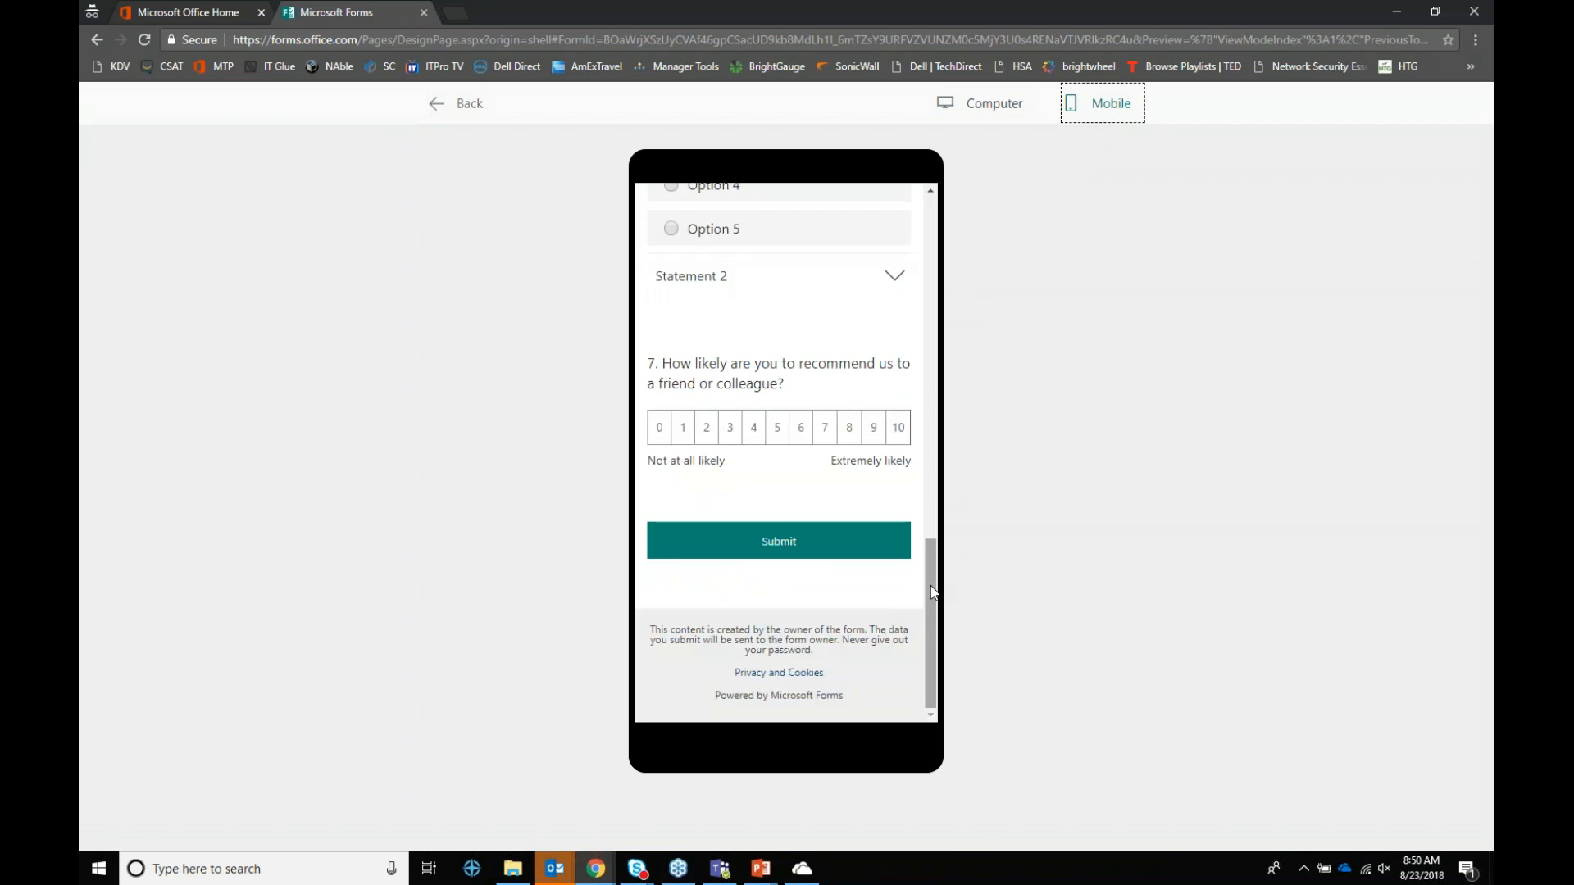
pyautogui.click(469, 105)
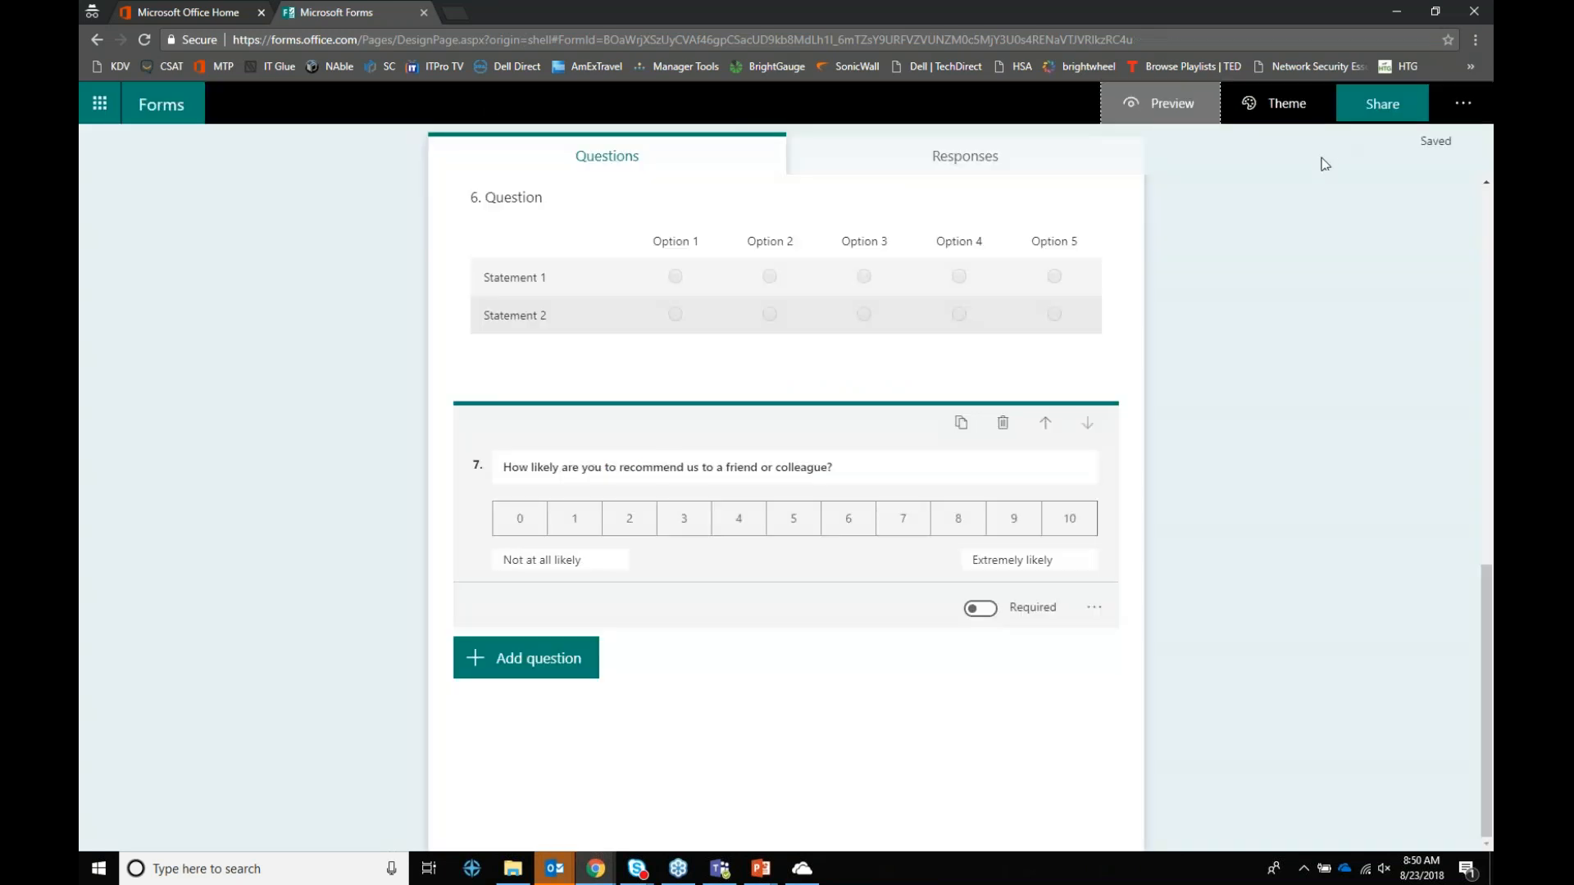
# Step: View the form's share QR code and embed code, then draft an email with its link
pyautogui.click(1386, 116)
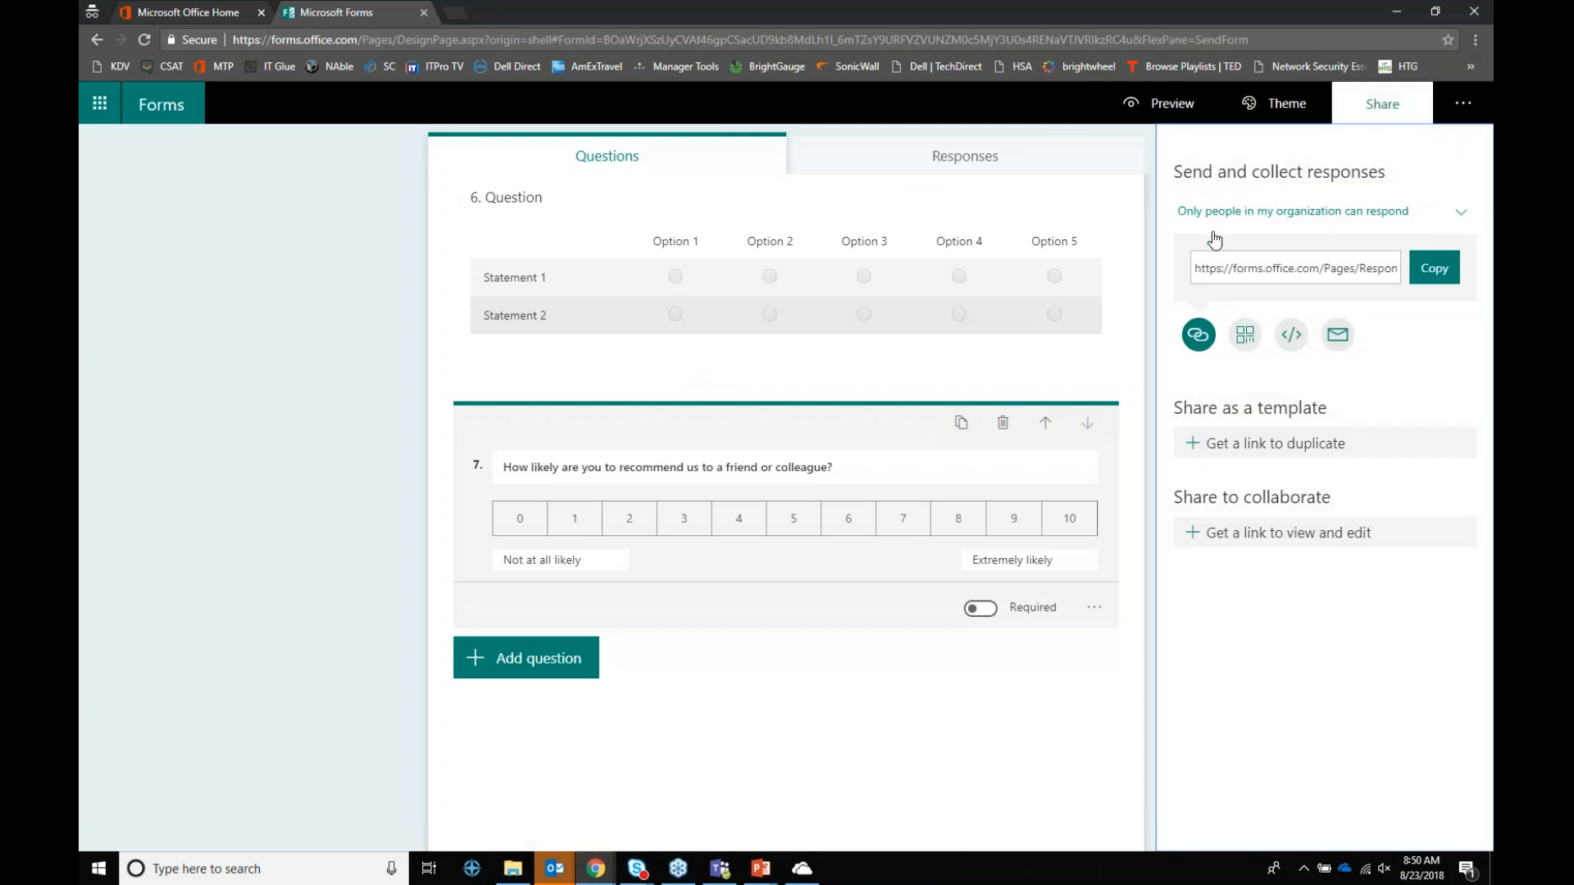
pyautogui.click(1243, 335)
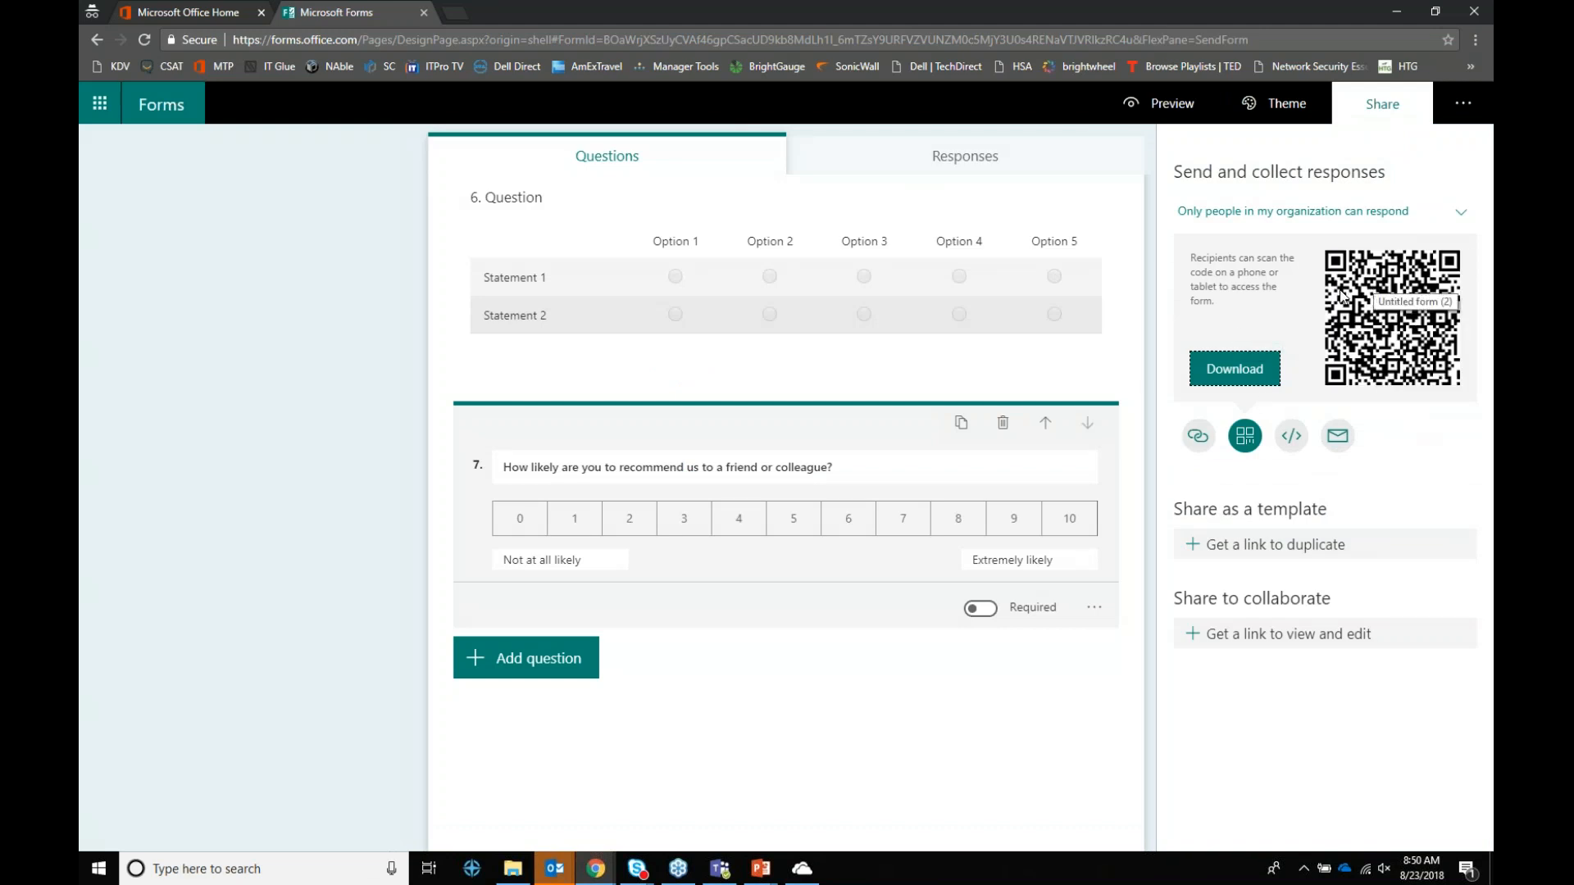
pyautogui.click(1291, 436)
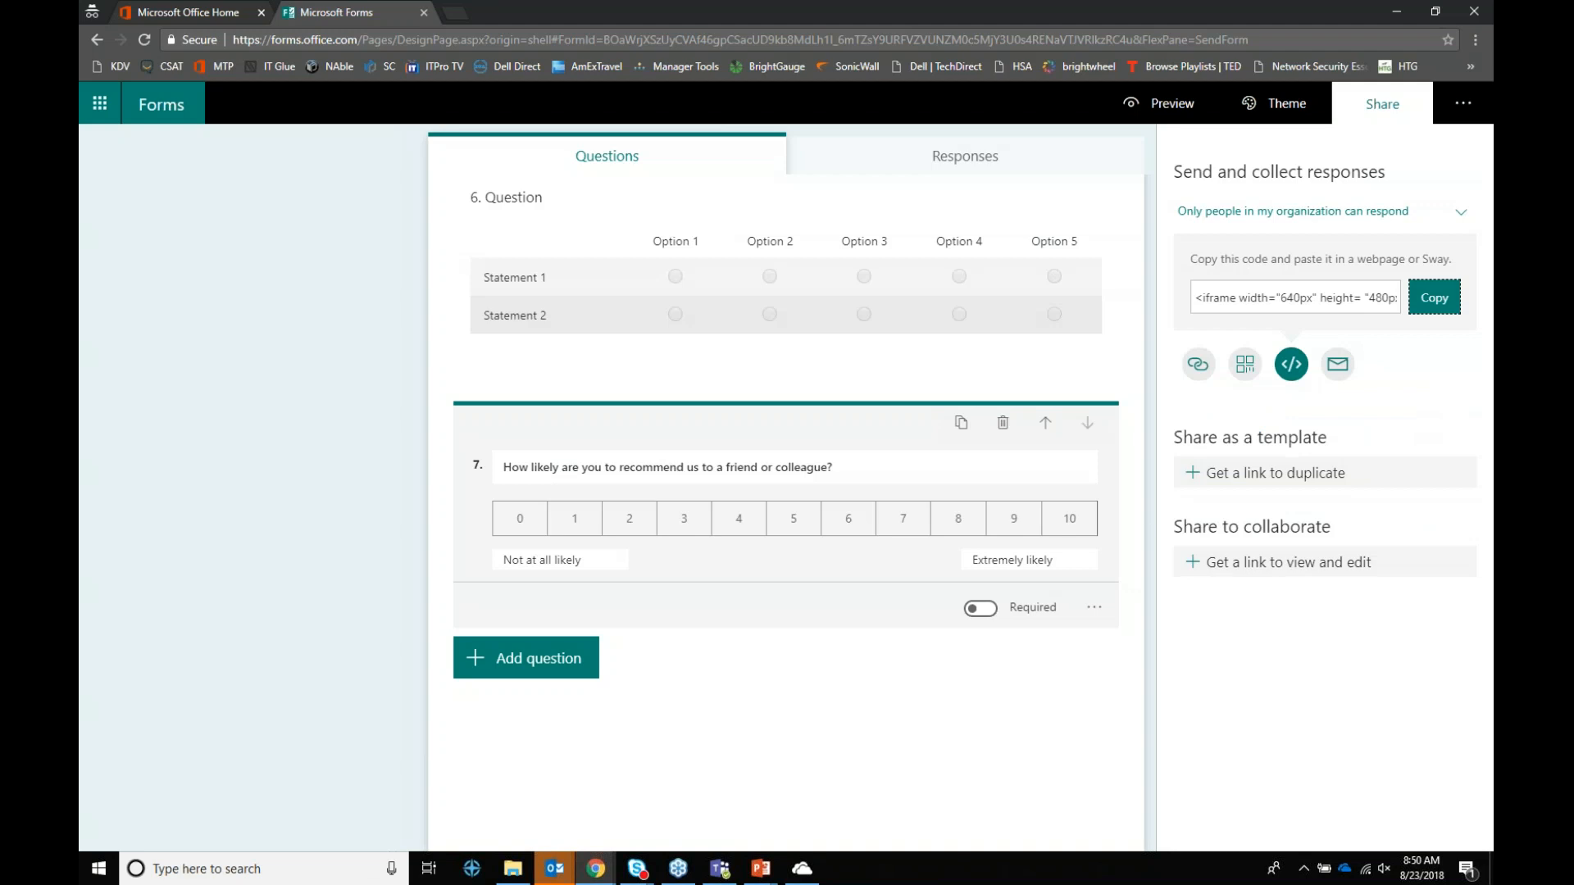
pyautogui.click(1338, 371)
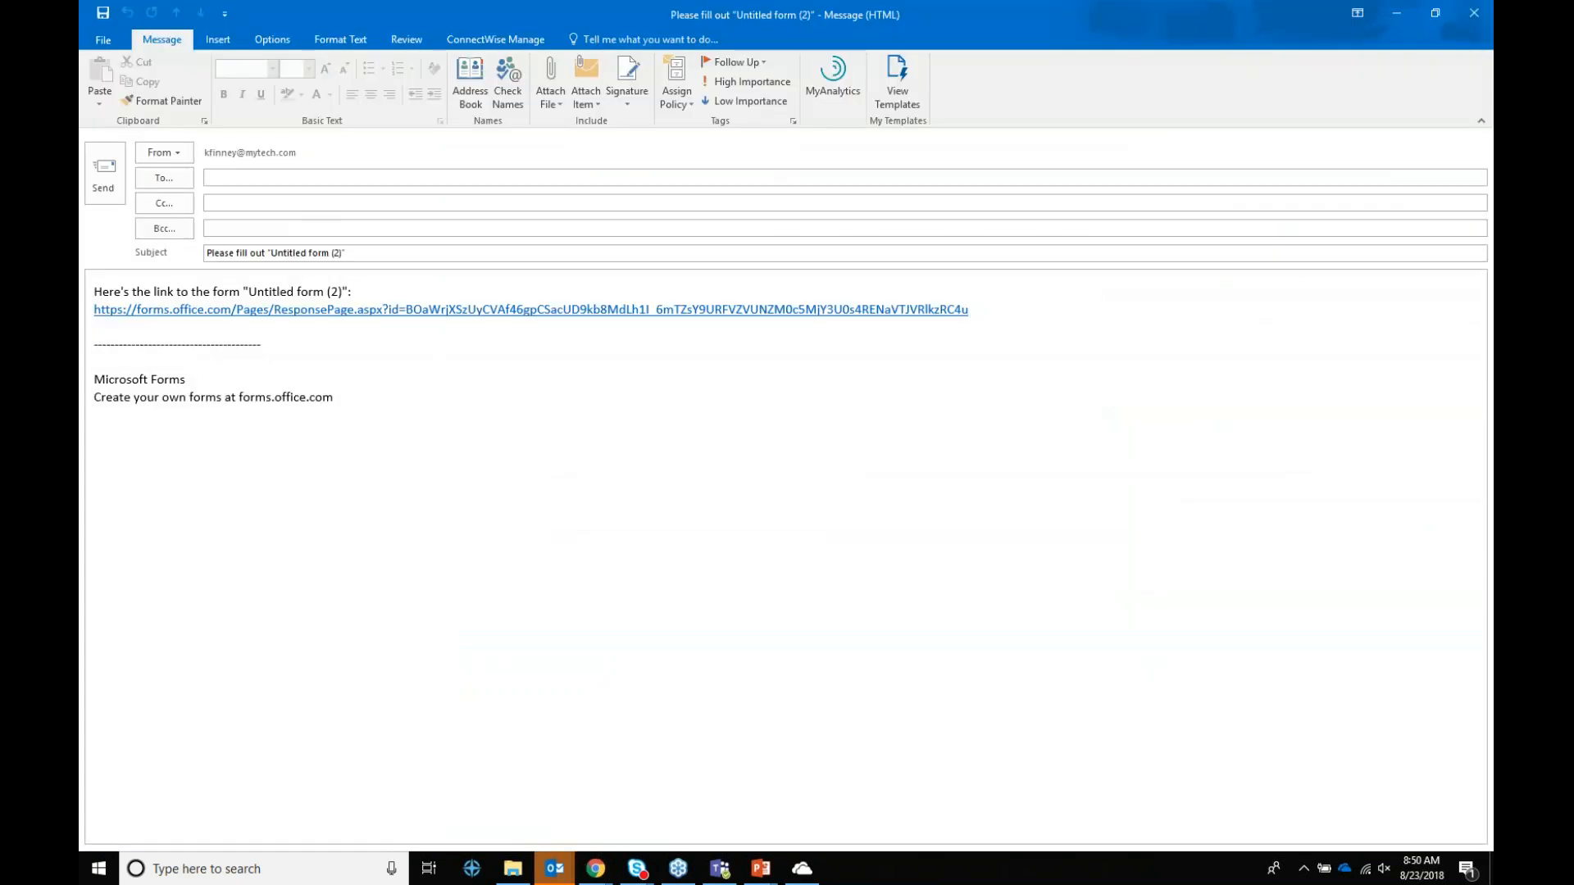
pyautogui.click(1473, 13)
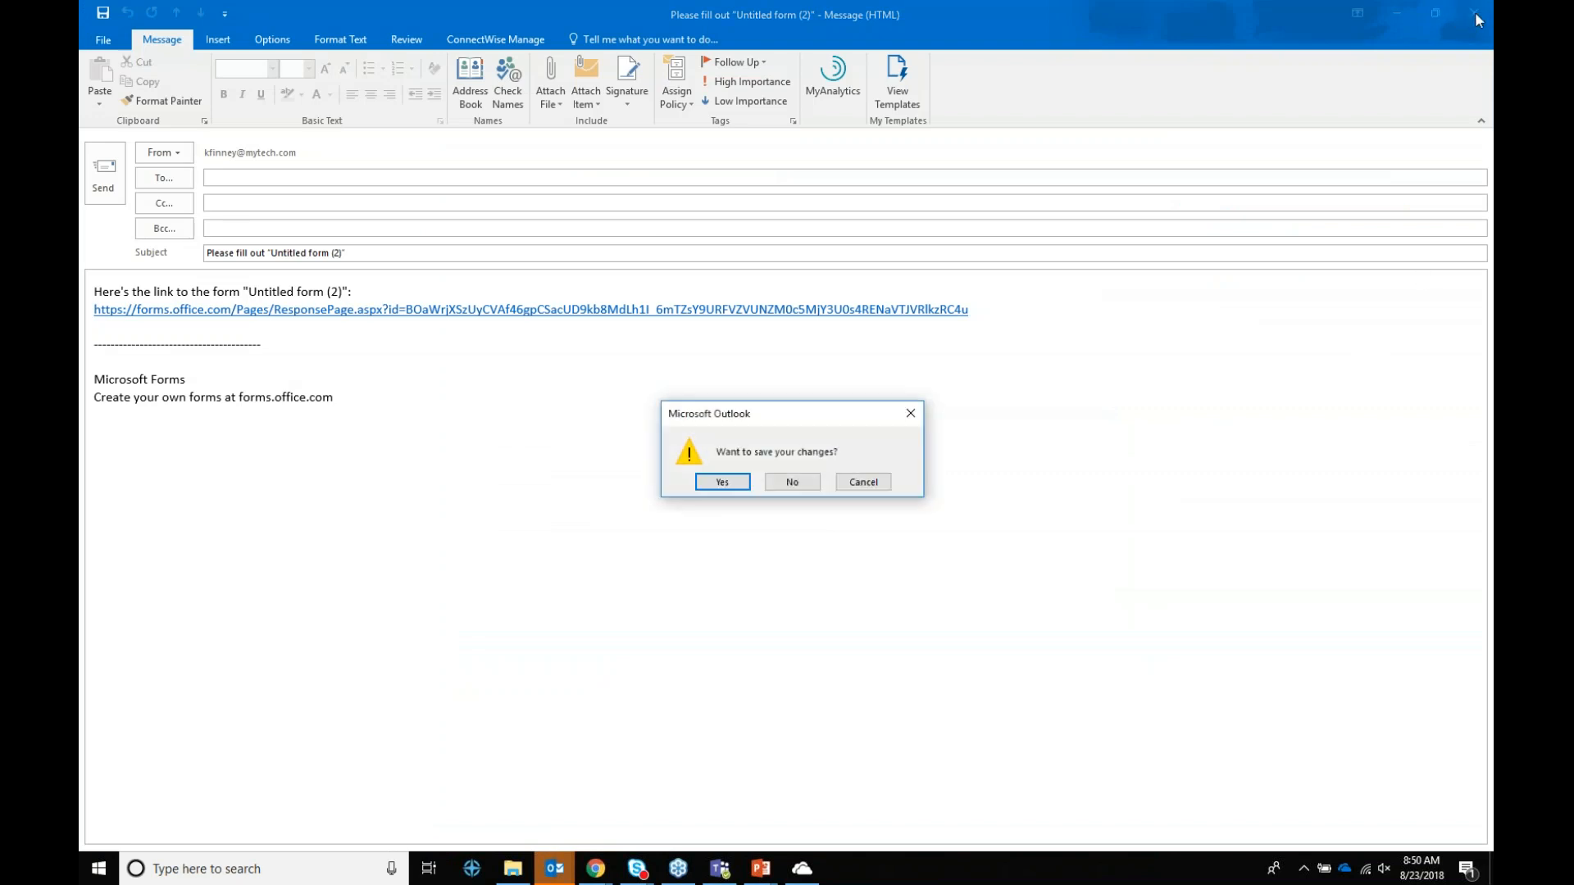
pyautogui.click(781, 486)
pyautogui.scroll(5, 362, 303)
pyautogui.scroll(3, 299, 251)
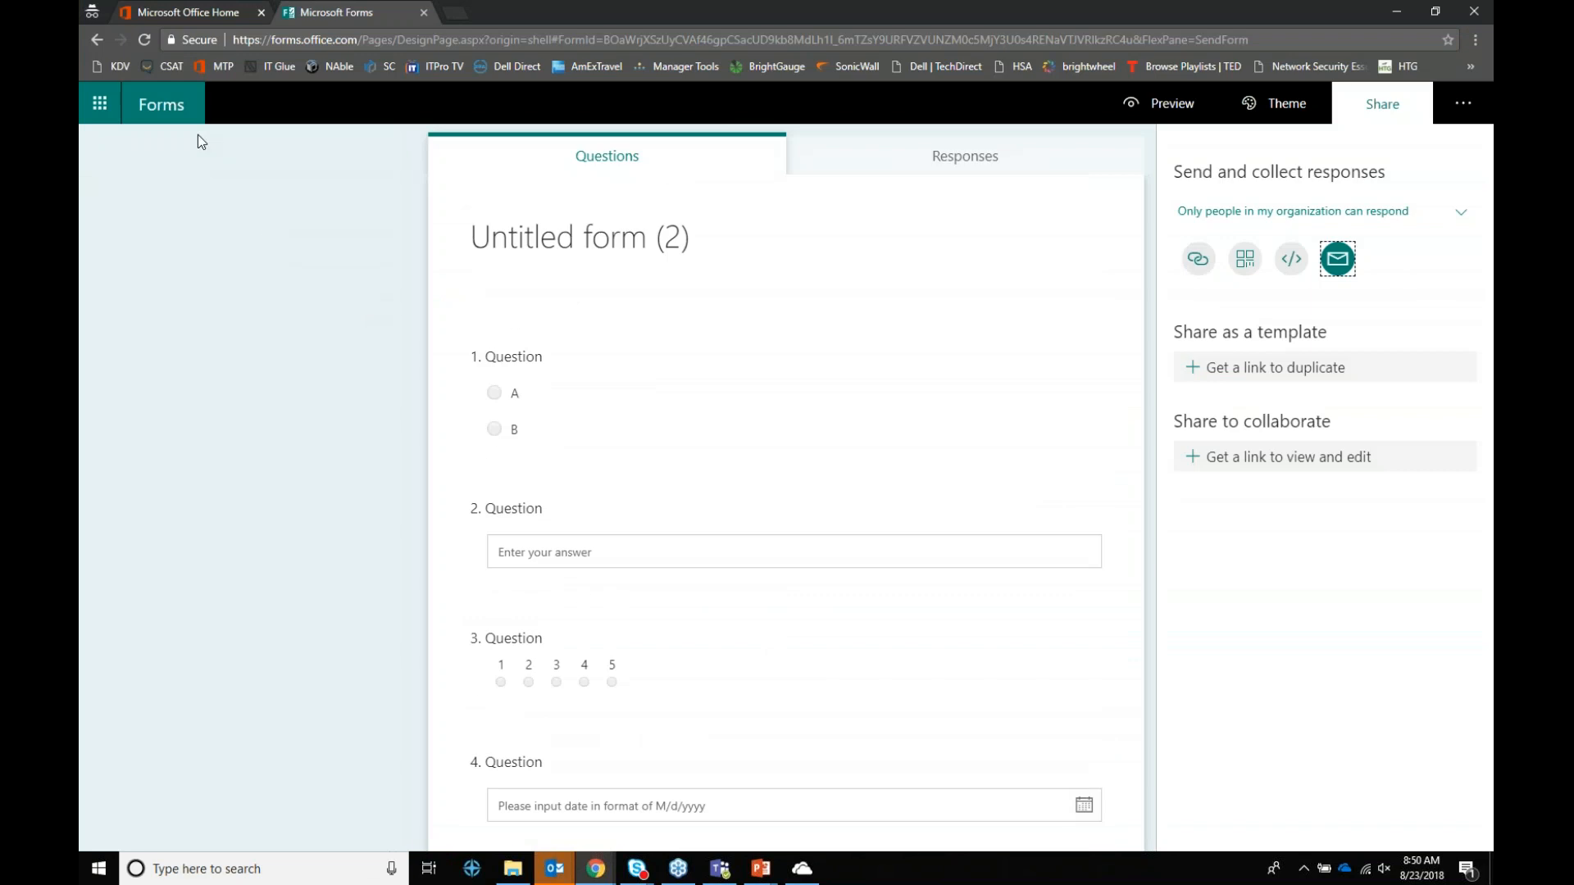
# Step: Open the Example form's response summary from the list of forms
pyautogui.click(172, 108)
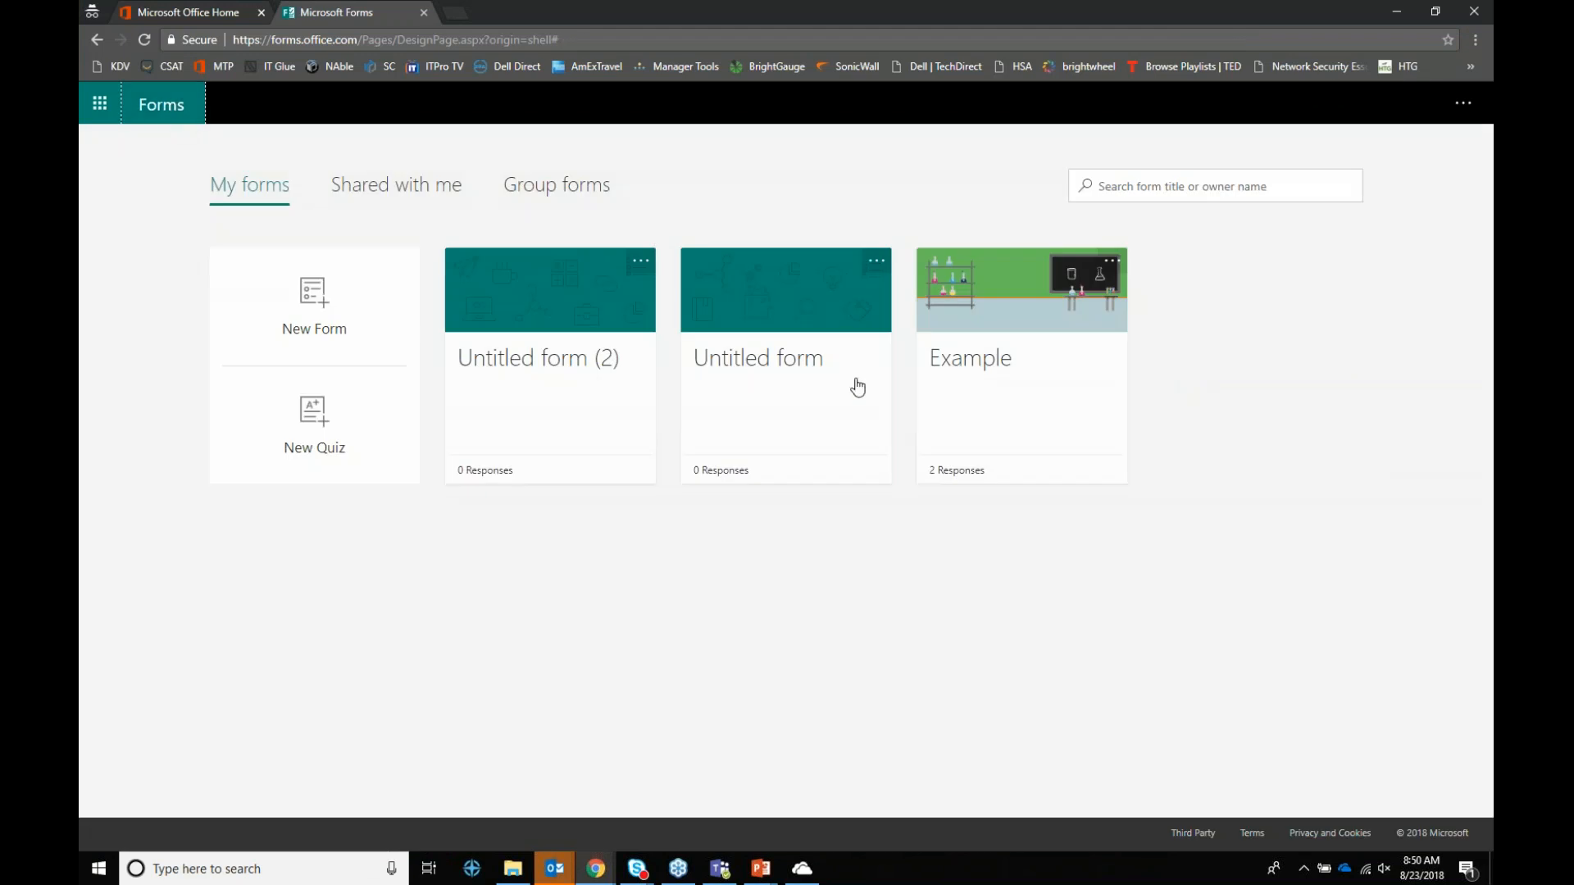
pyautogui.click(988, 355)
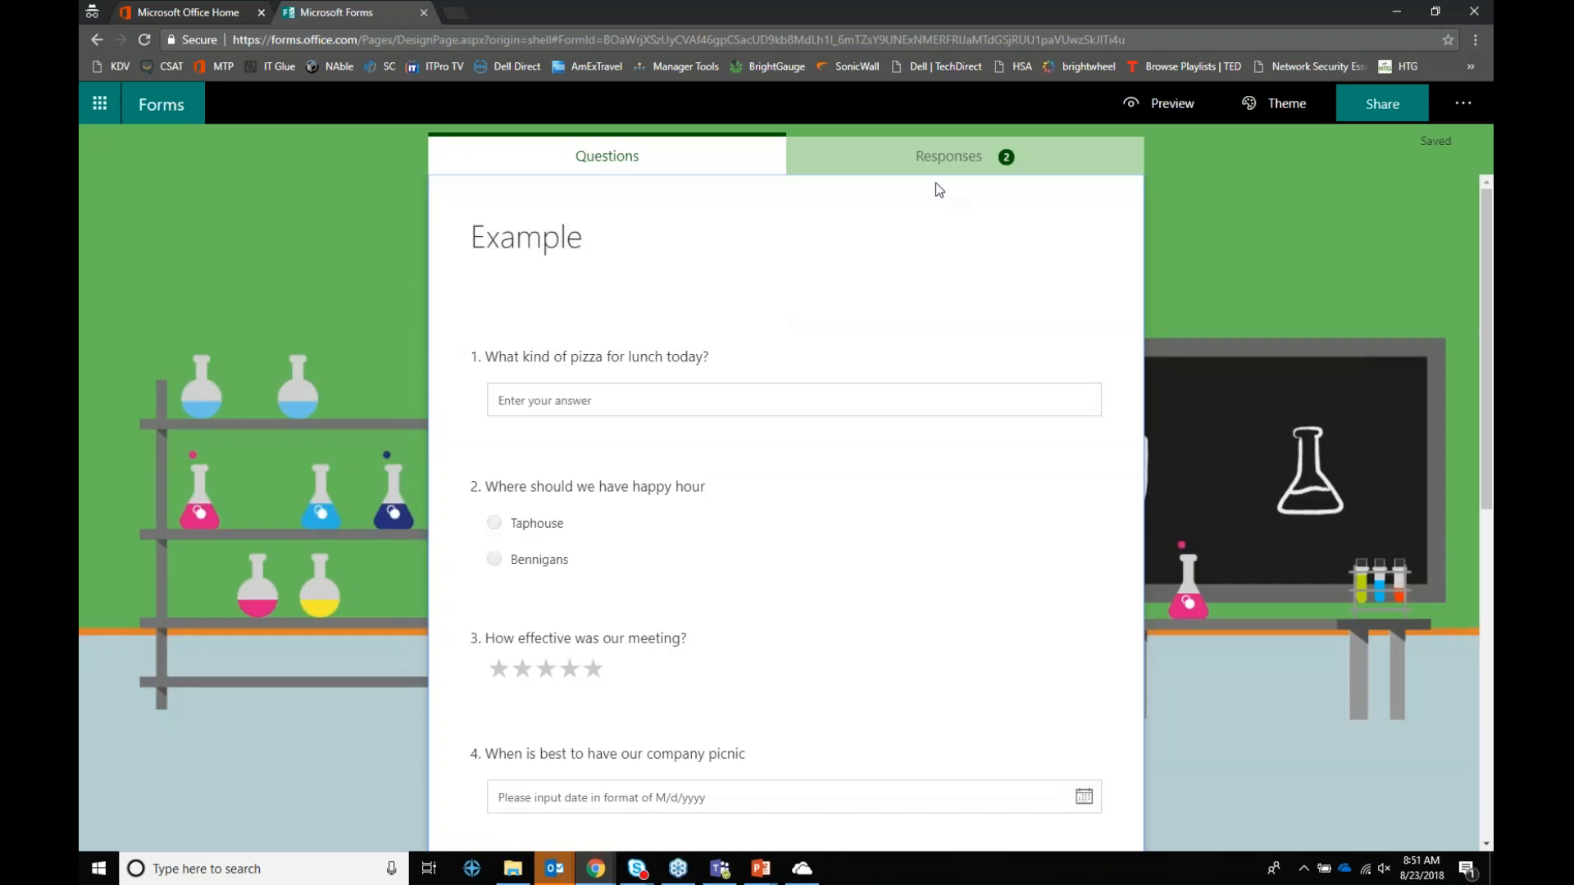
pyautogui.click(947, 162)
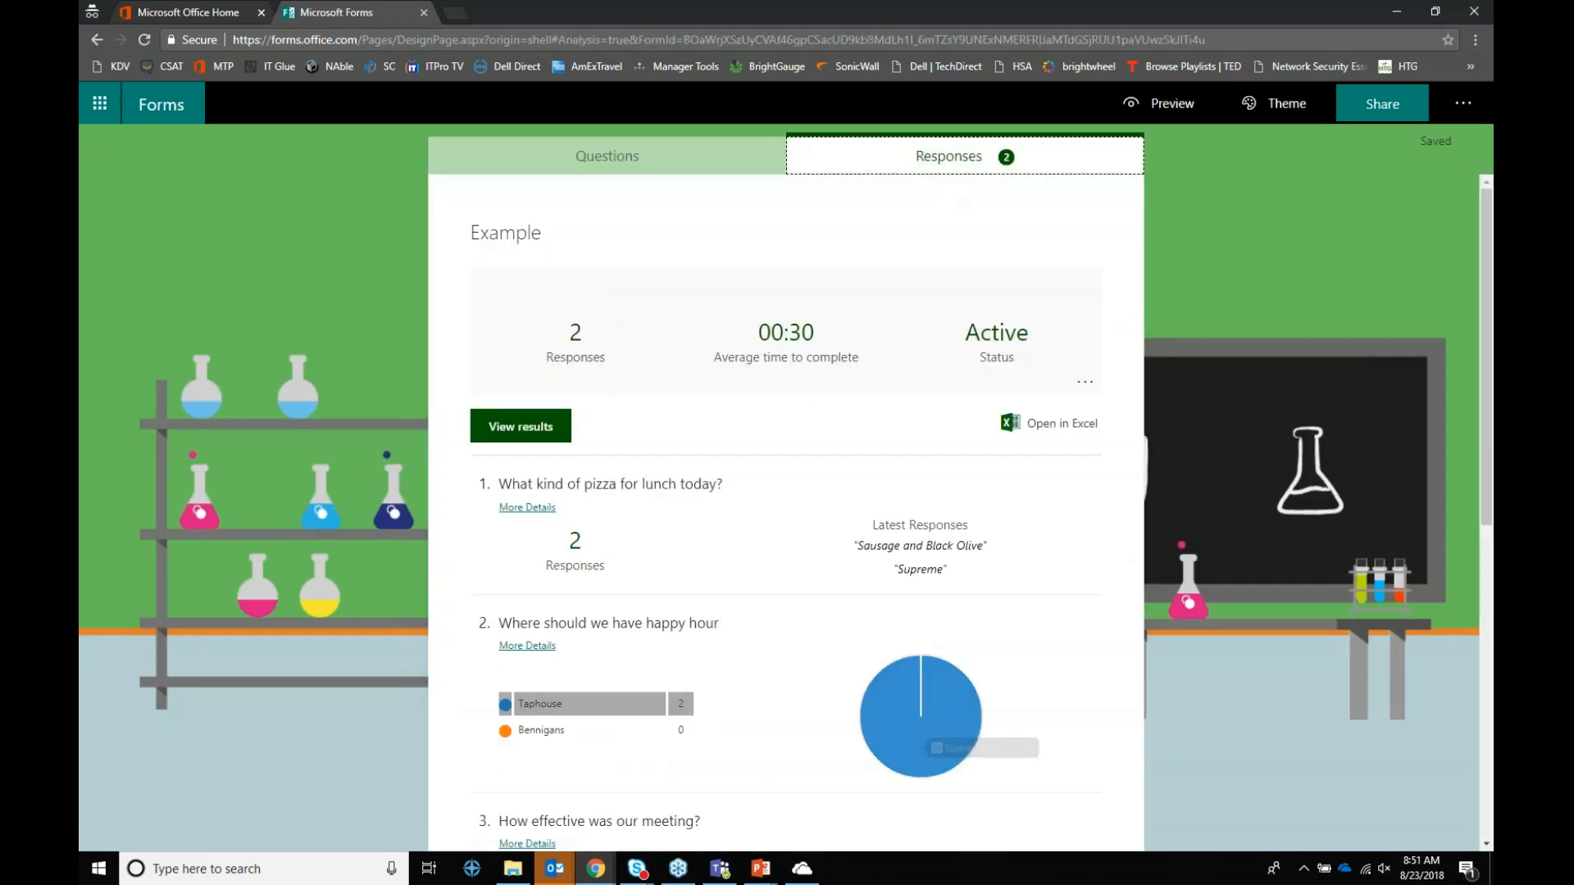
# Step: Scroll through the results, highlighting the 4.50 average meeting rating, then return to the top
pyautogui.scroll(-2, 528, 502)
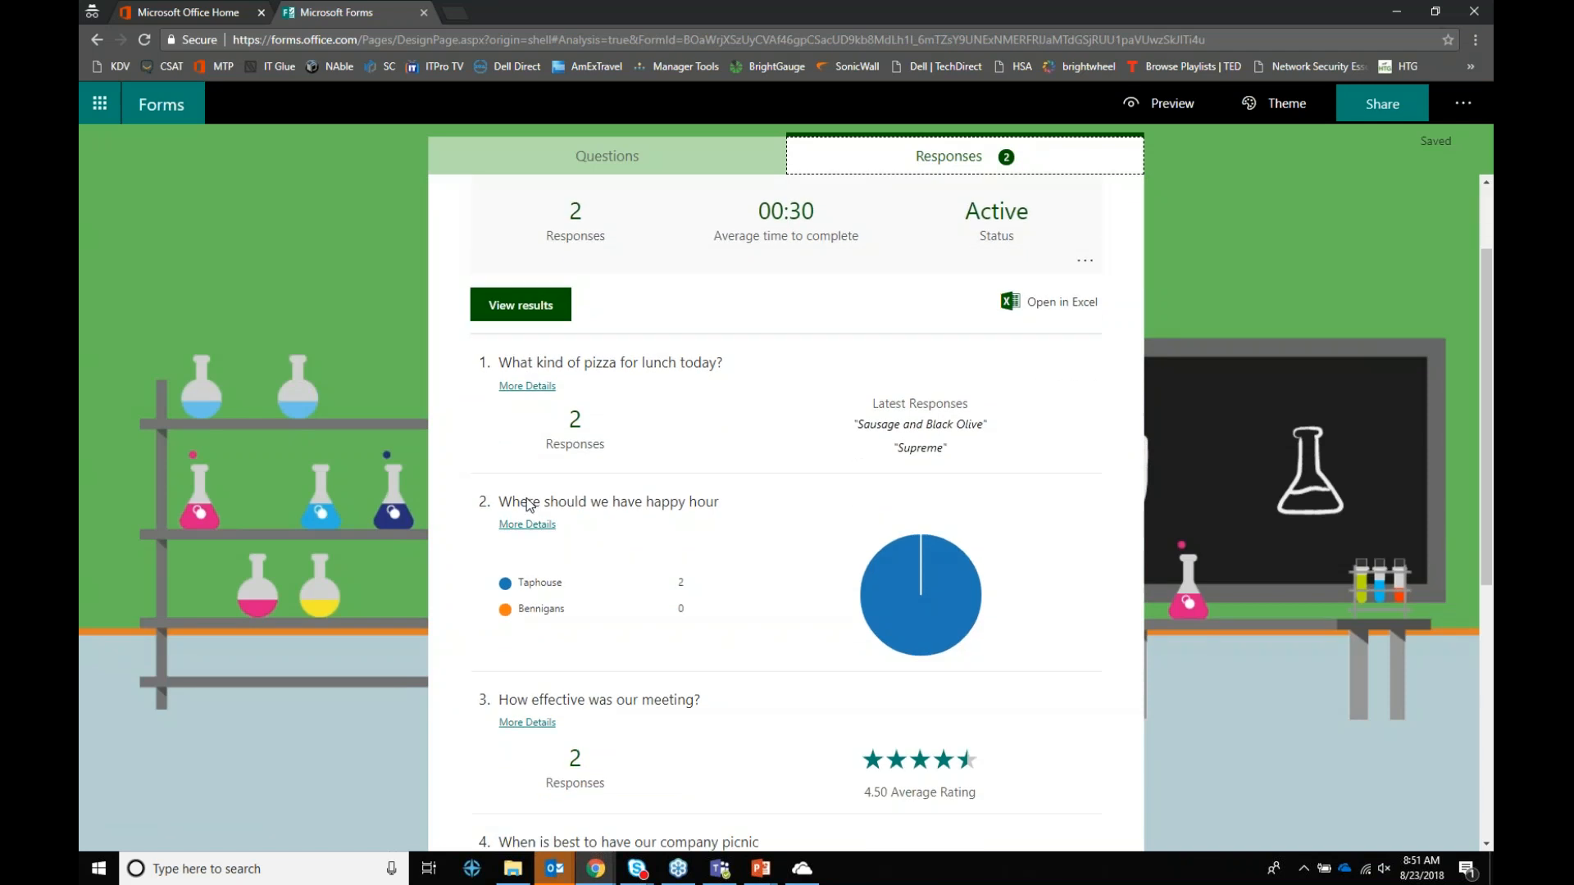
pyautogui.moveTo(941, 528)
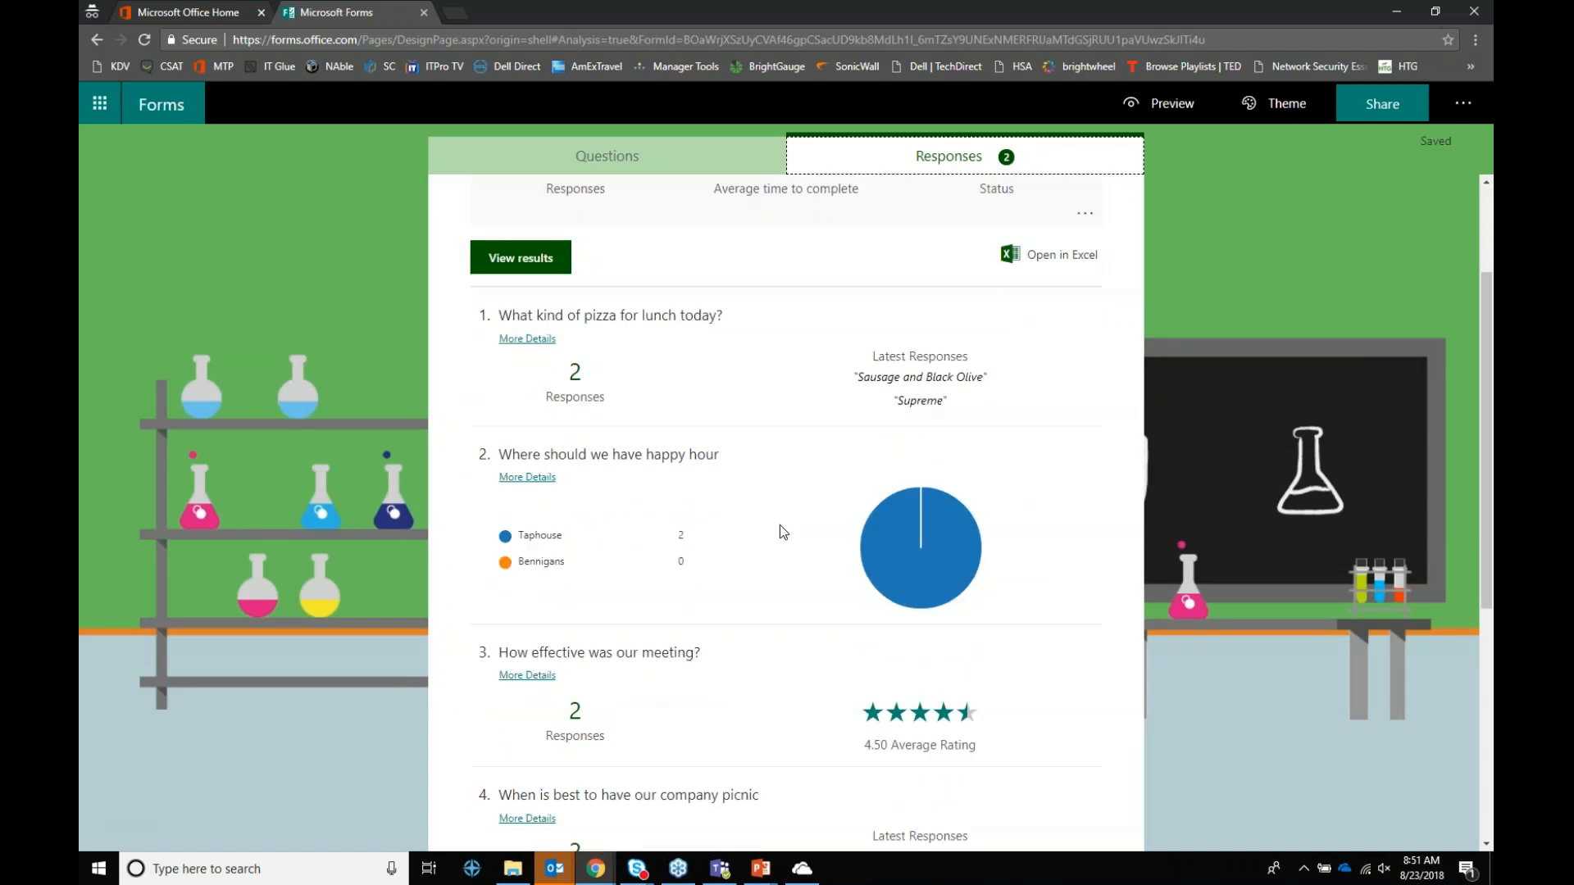
pyautogui.scroll(-3, 777, 537)
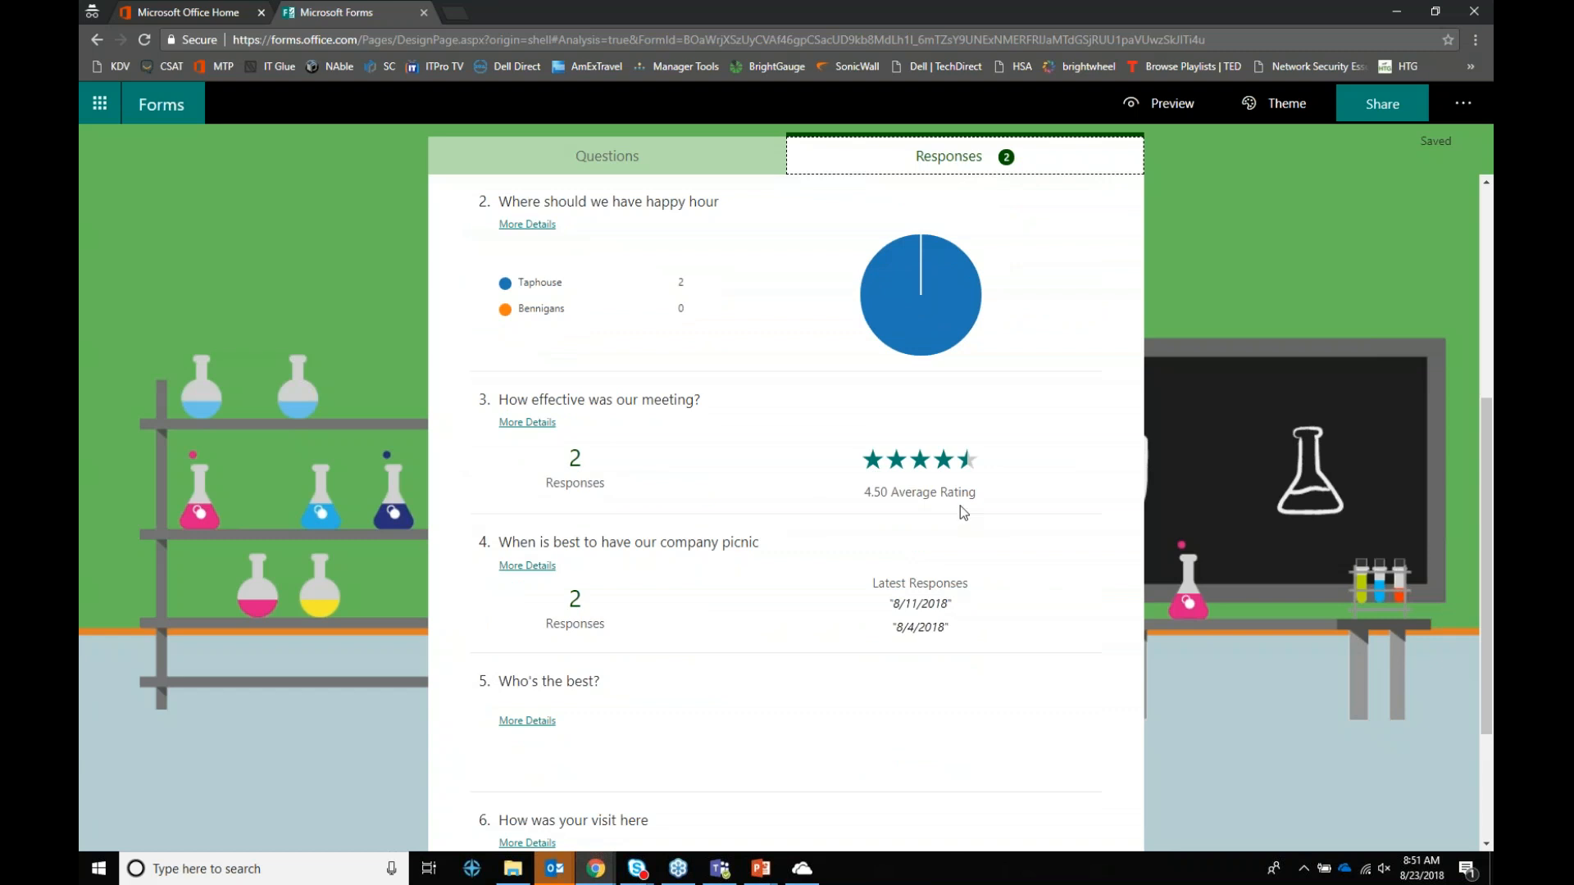
pyautogui.moveTo(982, 495); pyautogui.dragTo(851, 504)
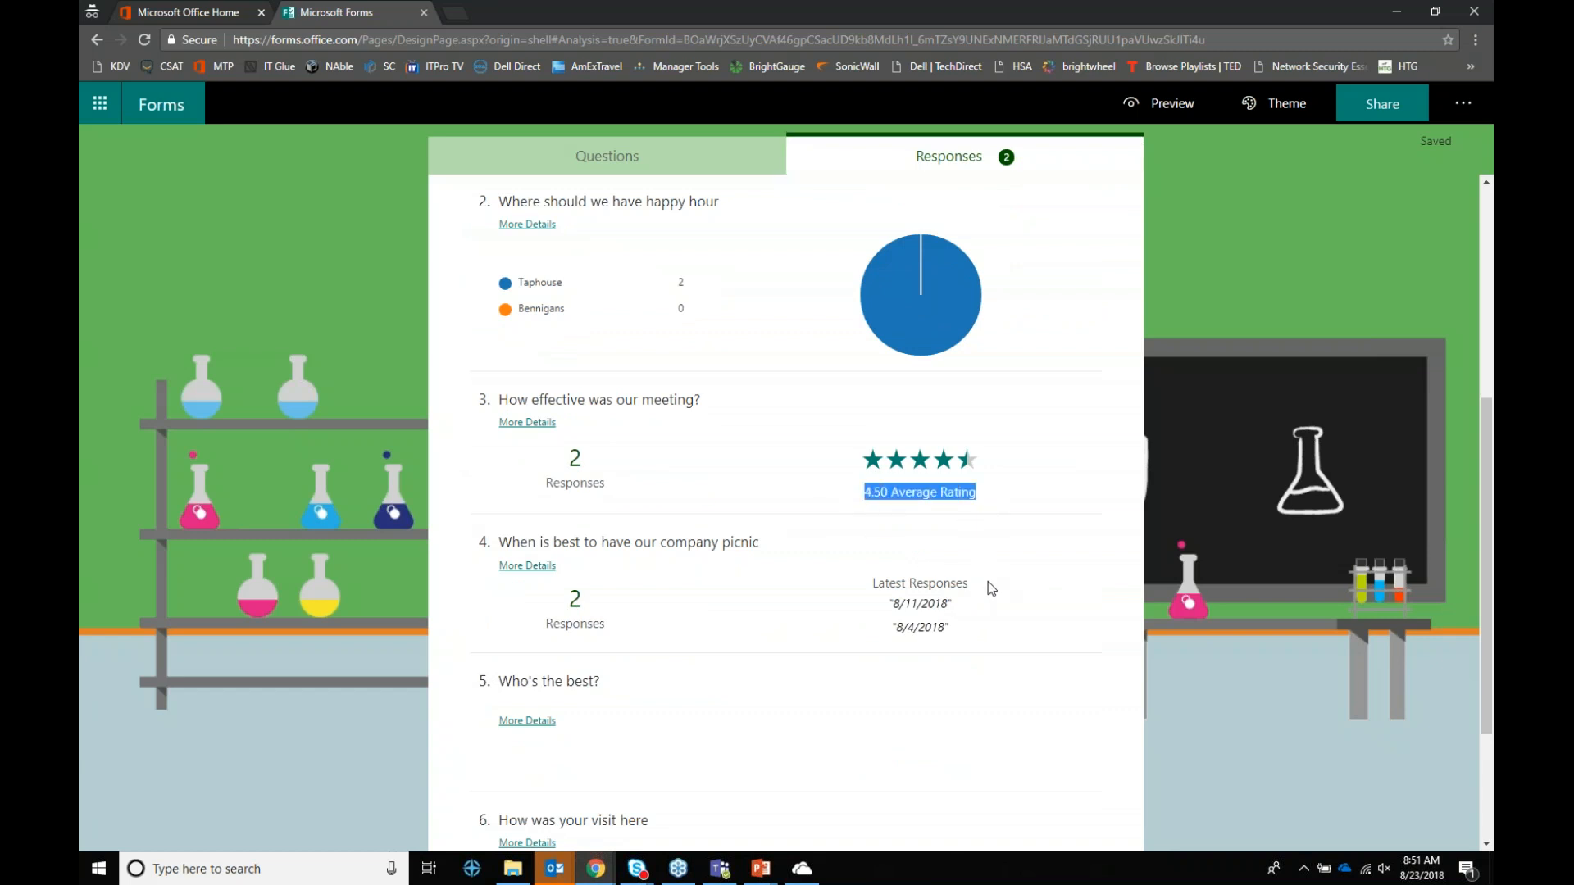
pyautogui.scroll(-2, 901, 669)
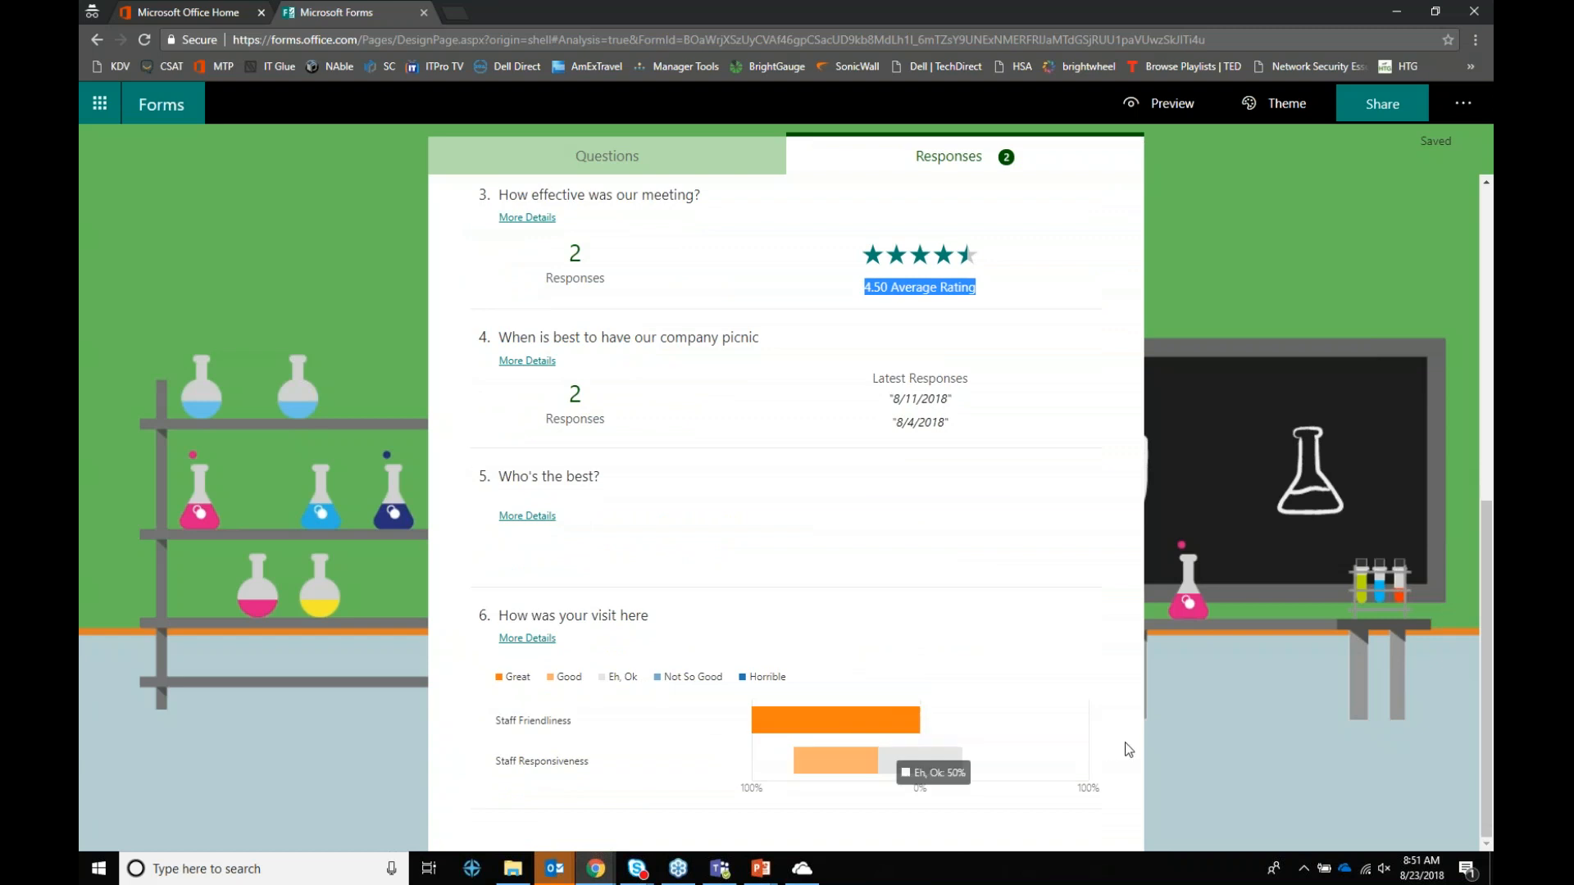
pyautogui.scroll(7, 1085, 727)
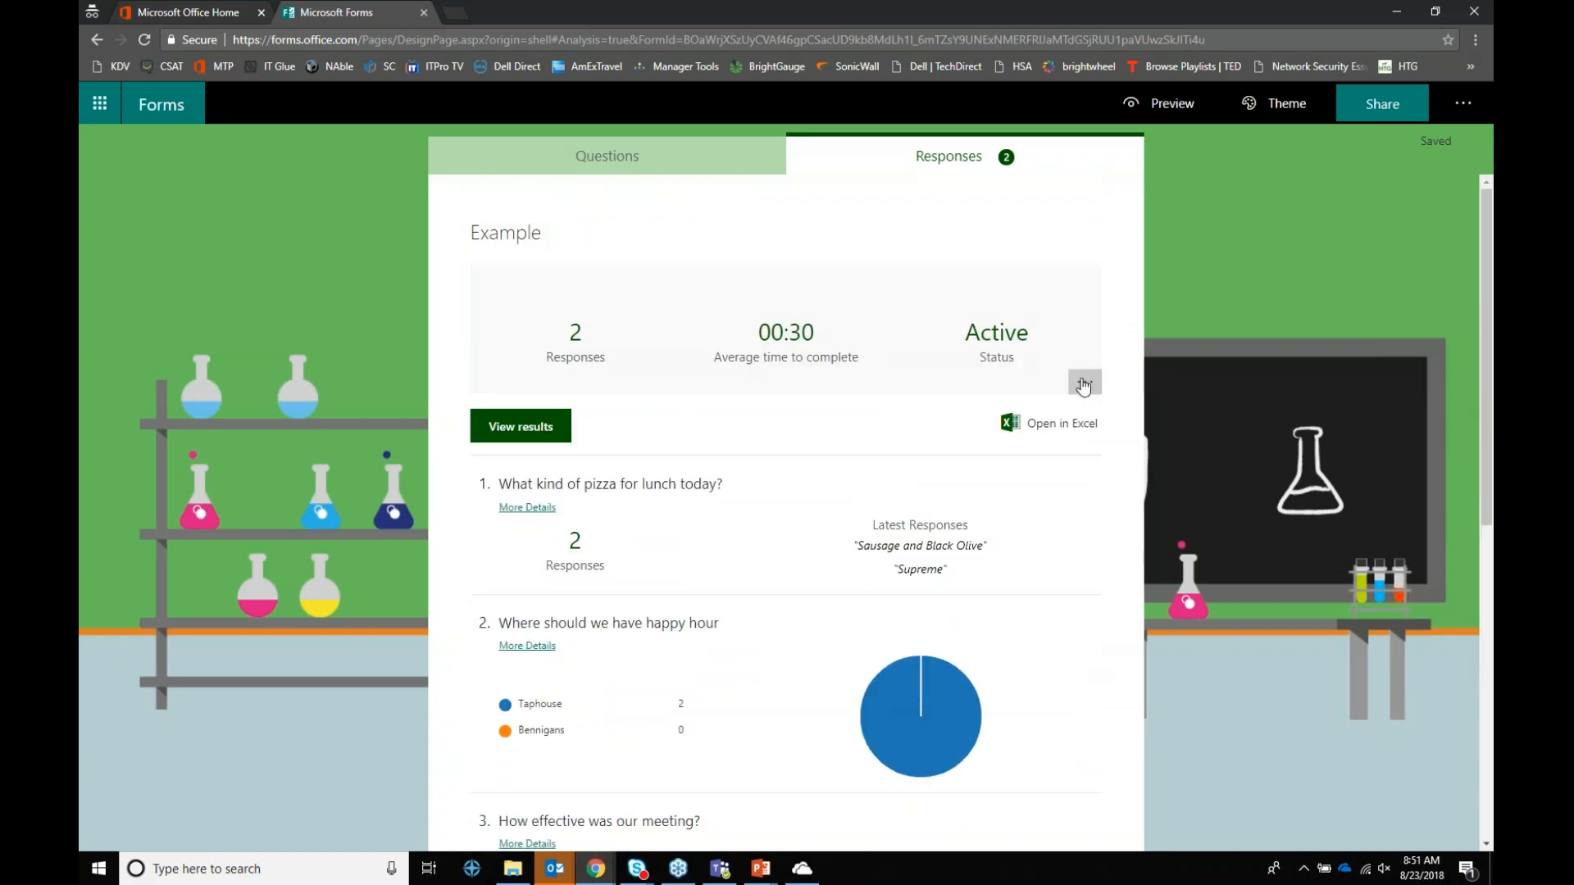
# Step: Export the two responses to Excel, review the downloaded workbook full screen, then close it
pyautogui.click(1035, 431)
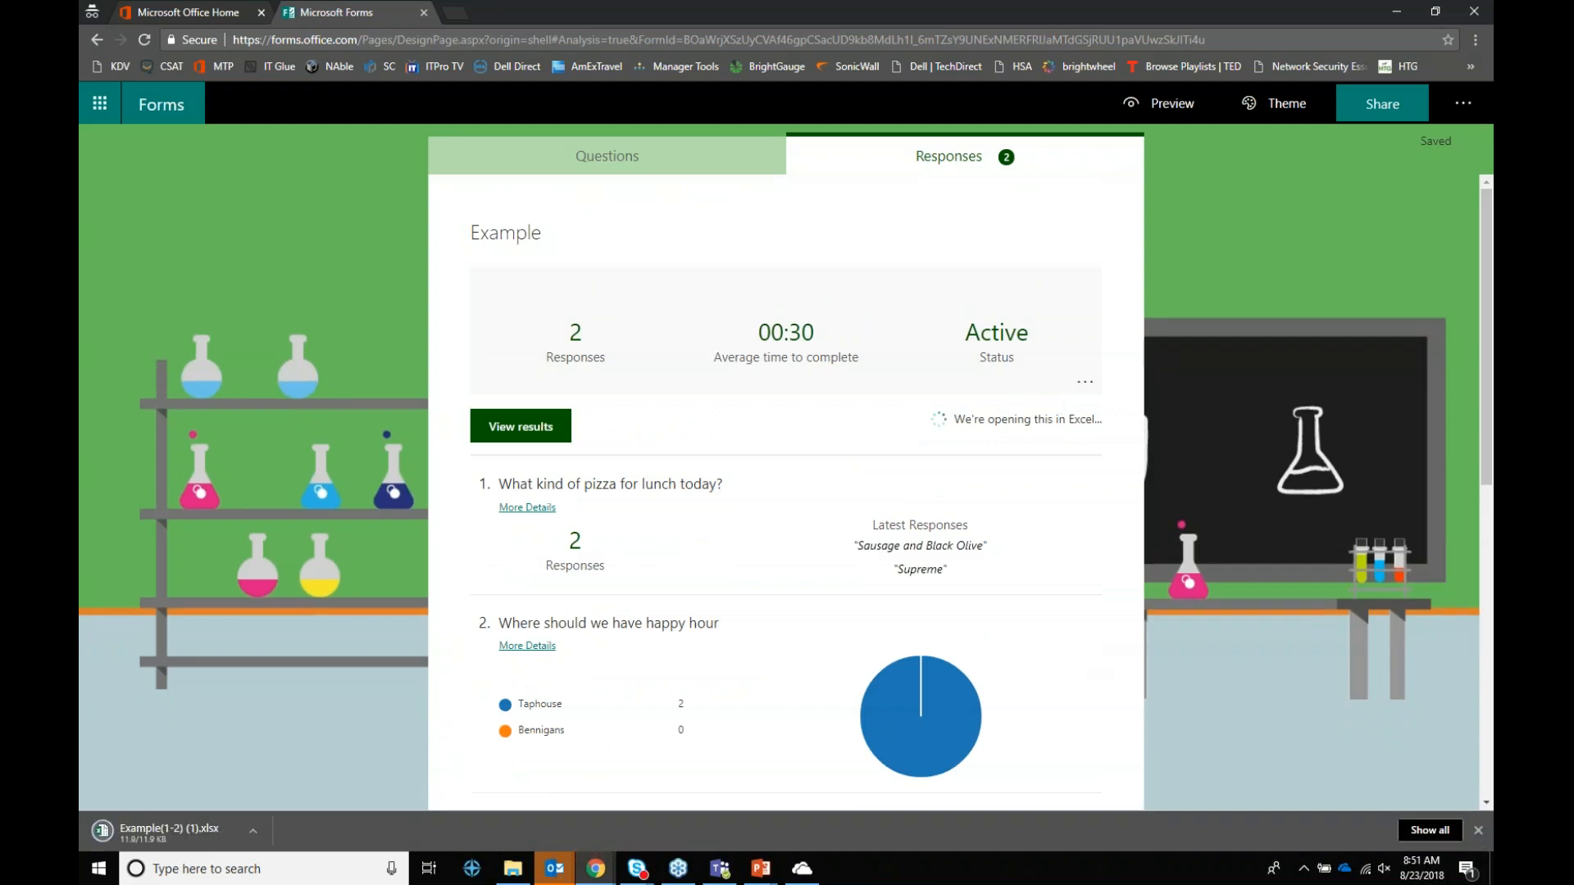
pyautogui.click(160, 834)
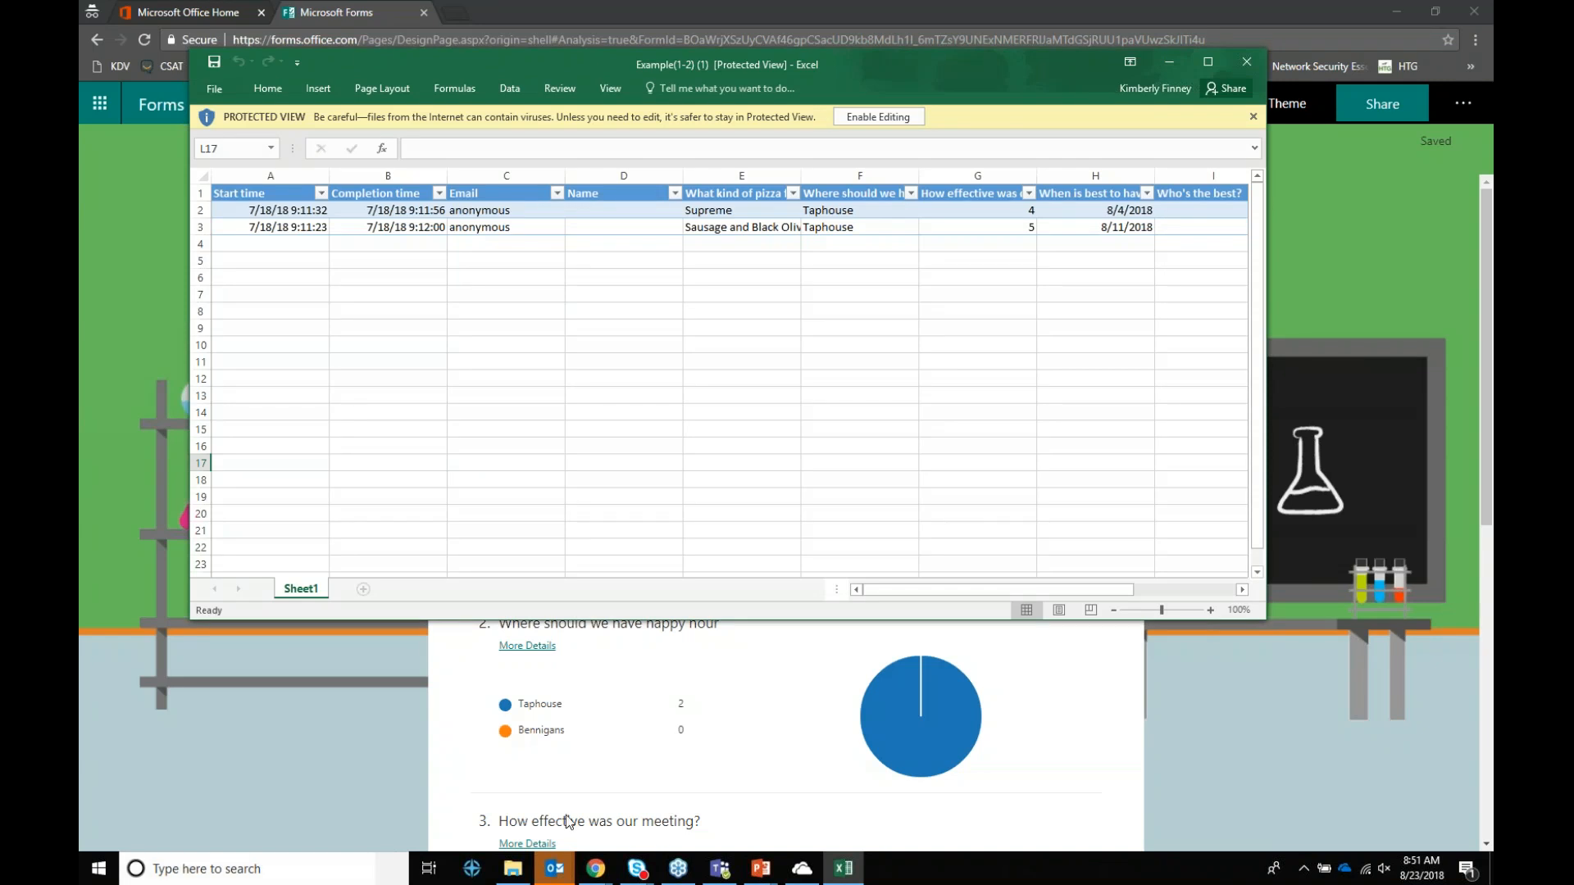
pyautogui.click(1208, 62)
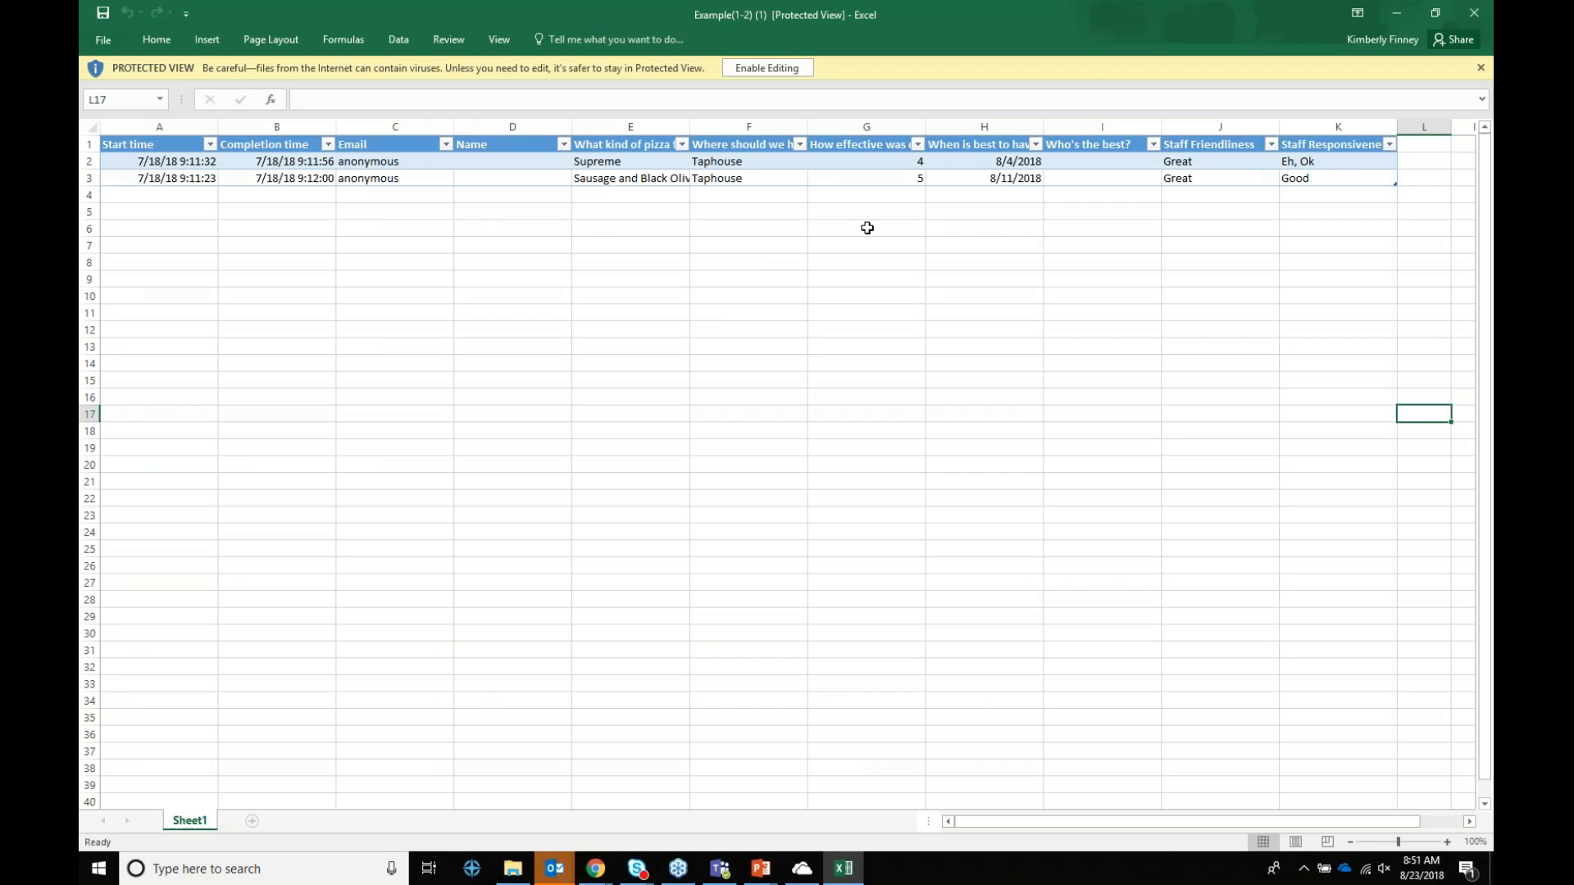
pyautogui.click(1470, 12)
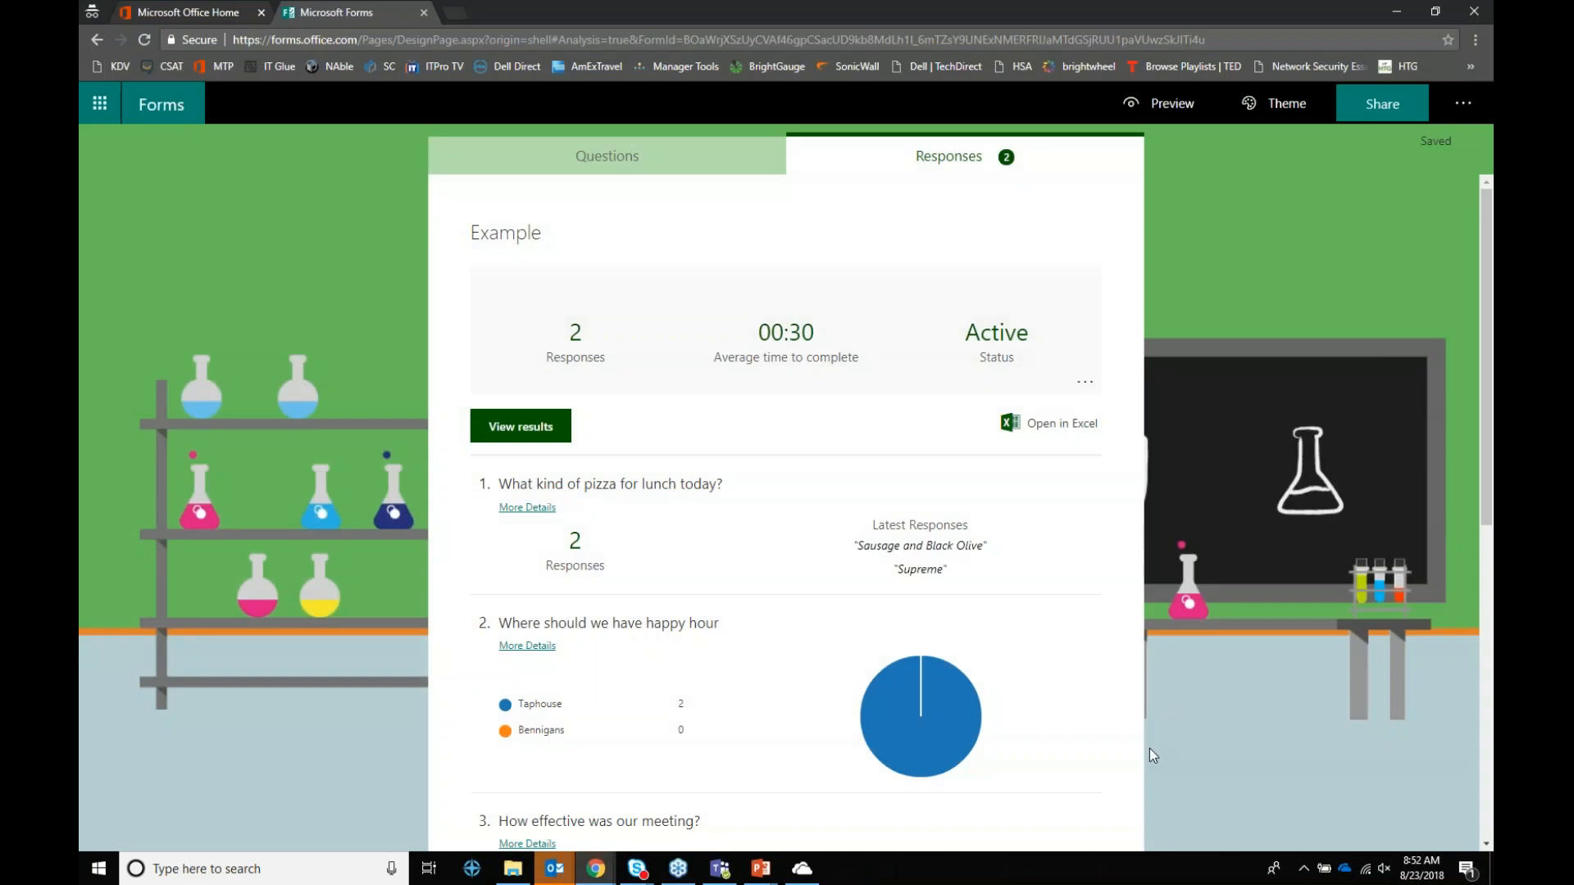
# Step: Show the 'Anyone with the link can respond' sharing choices, then resume the full-screen slide show
pyautogui.click(761, 868)
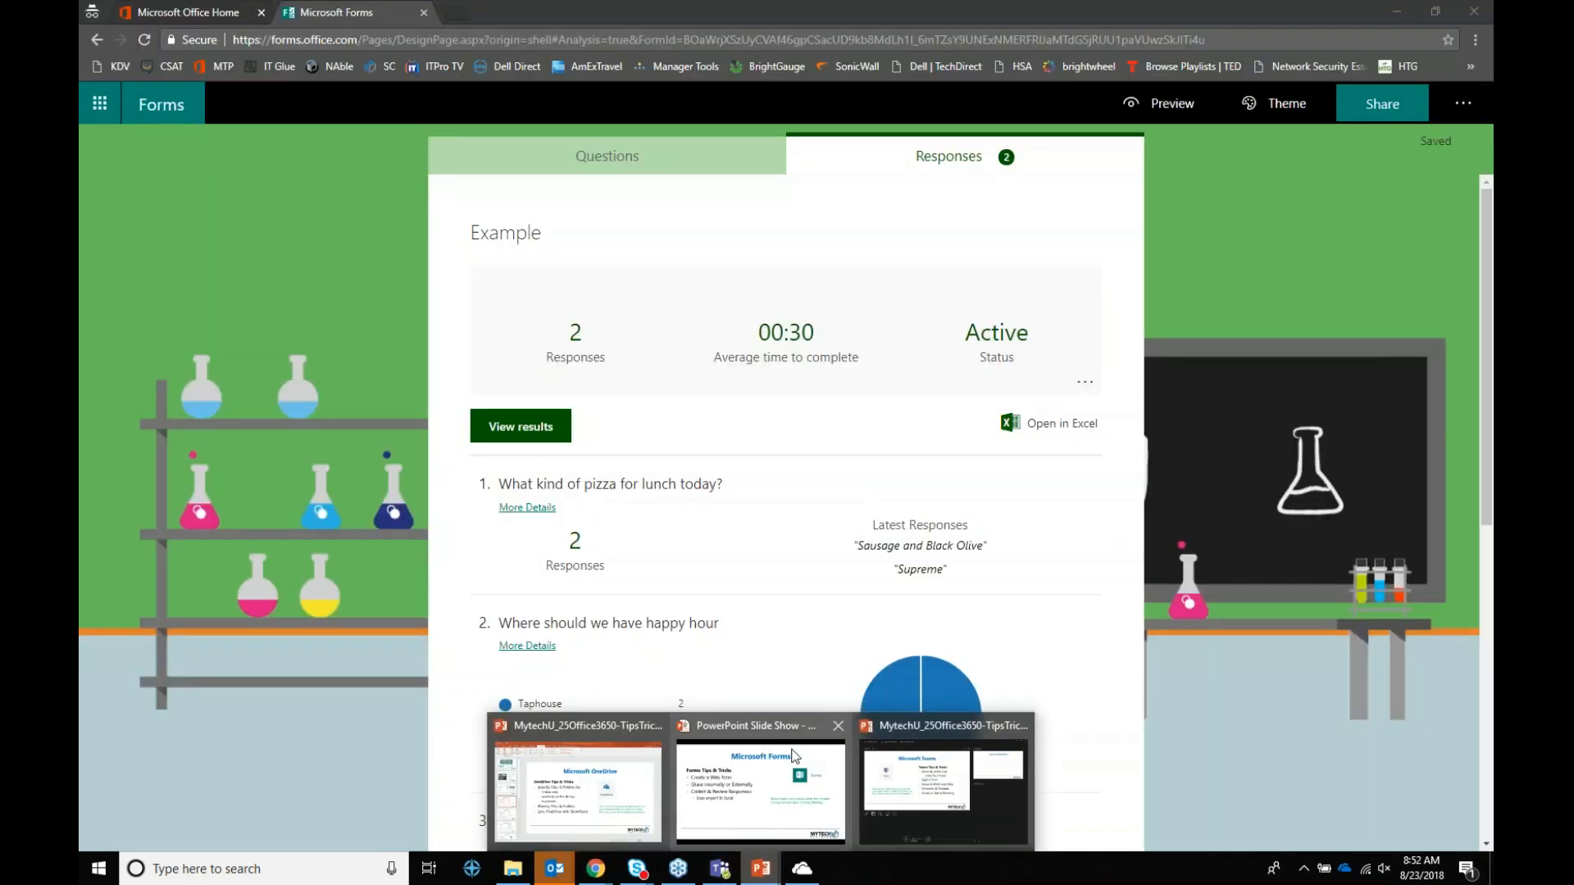
pyautogui.moveTo(793, 756)
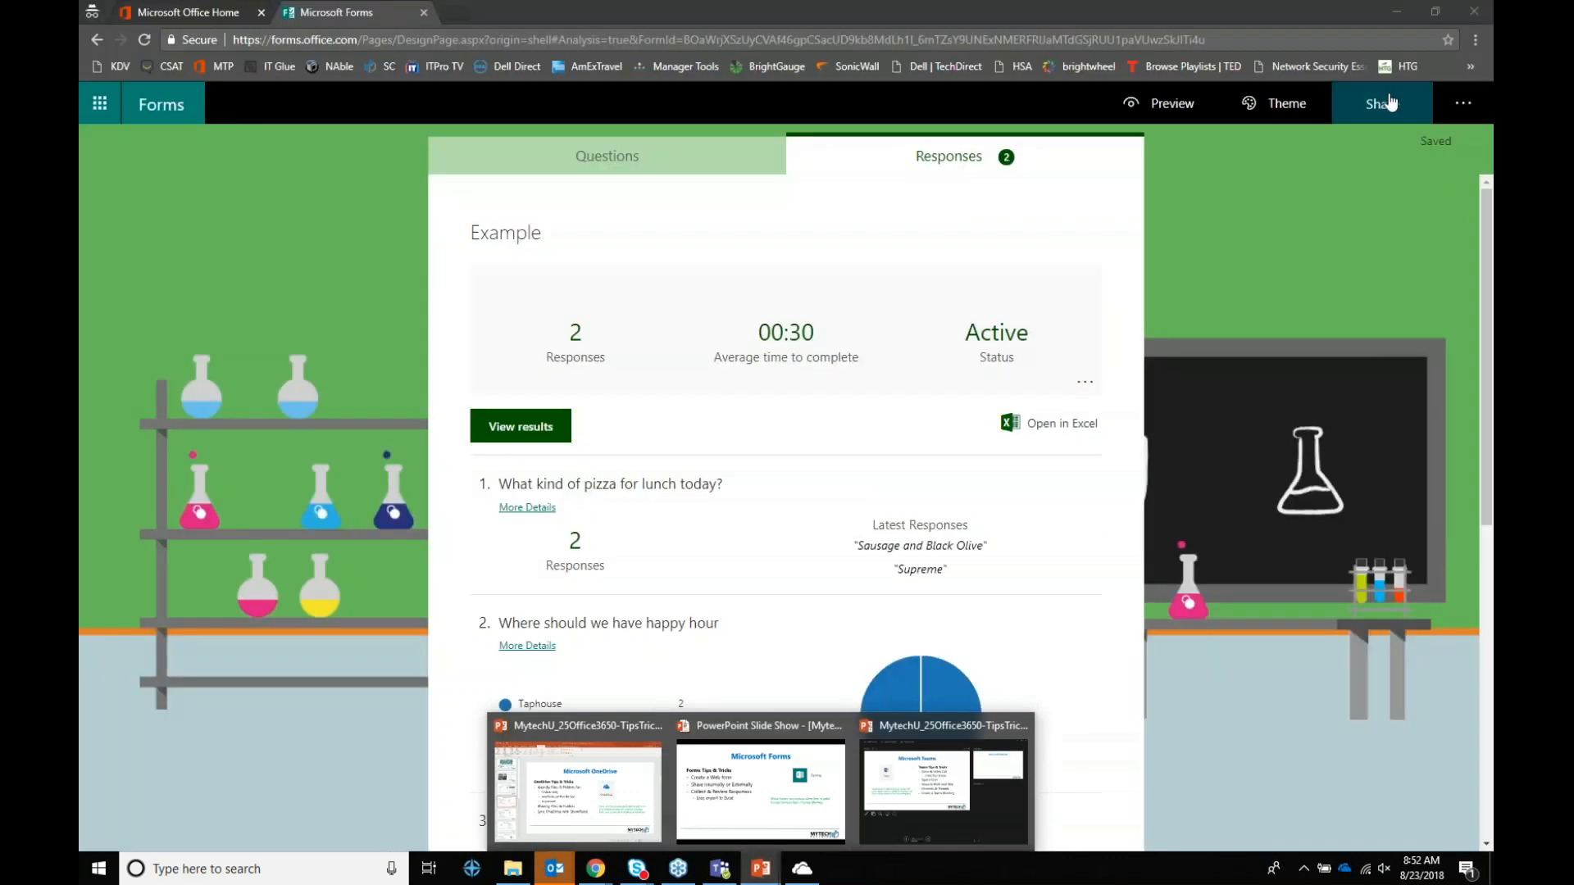
pyautogui.click(1386, 103)
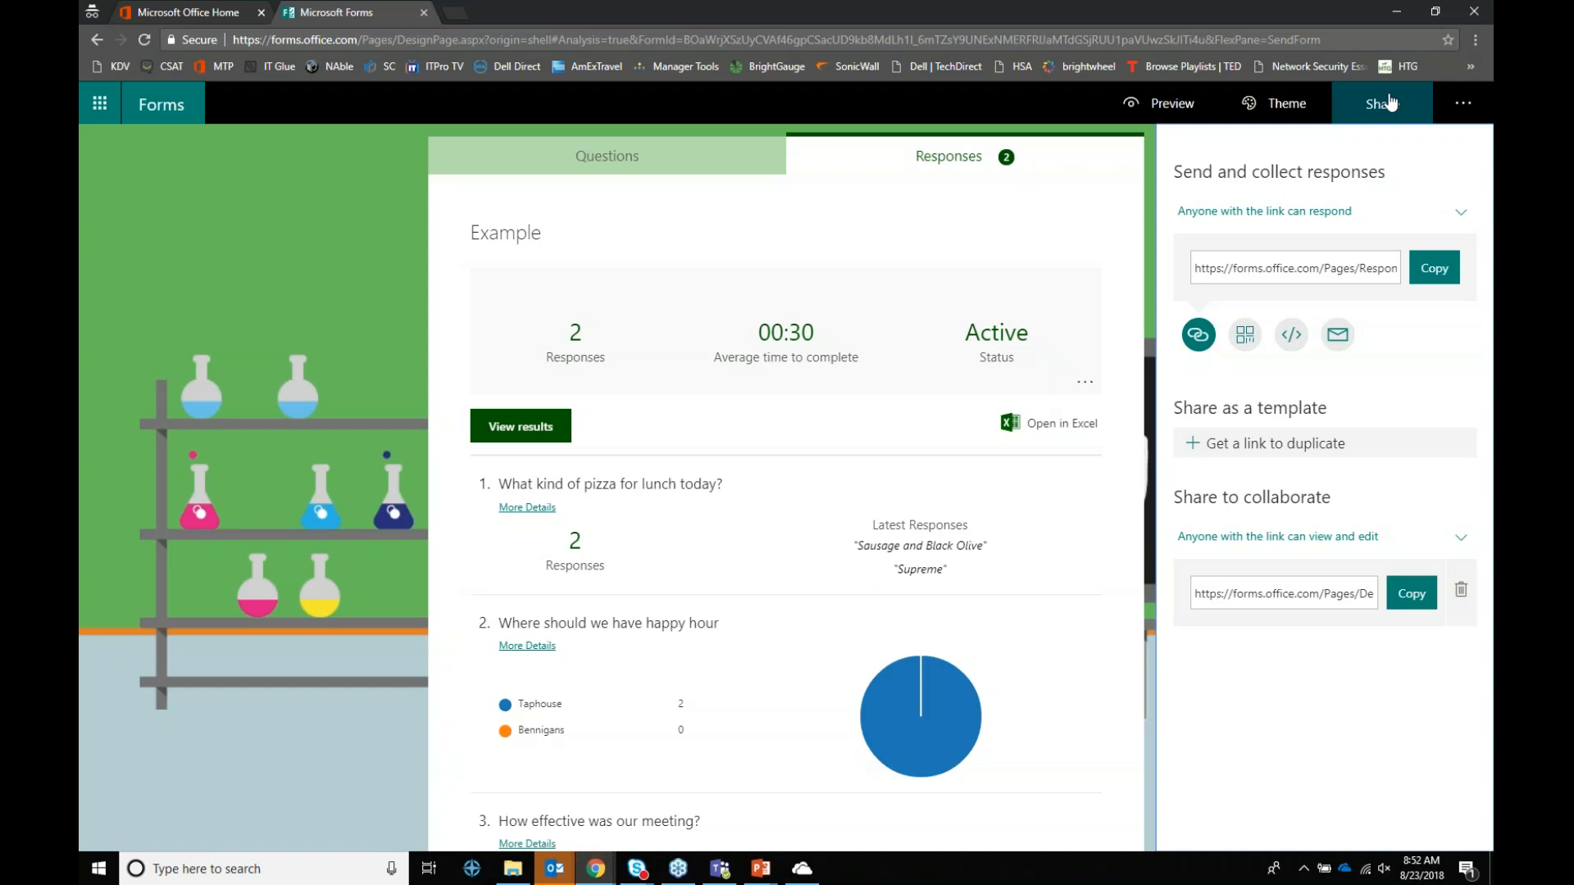
pyautogui.click(1461, 218)
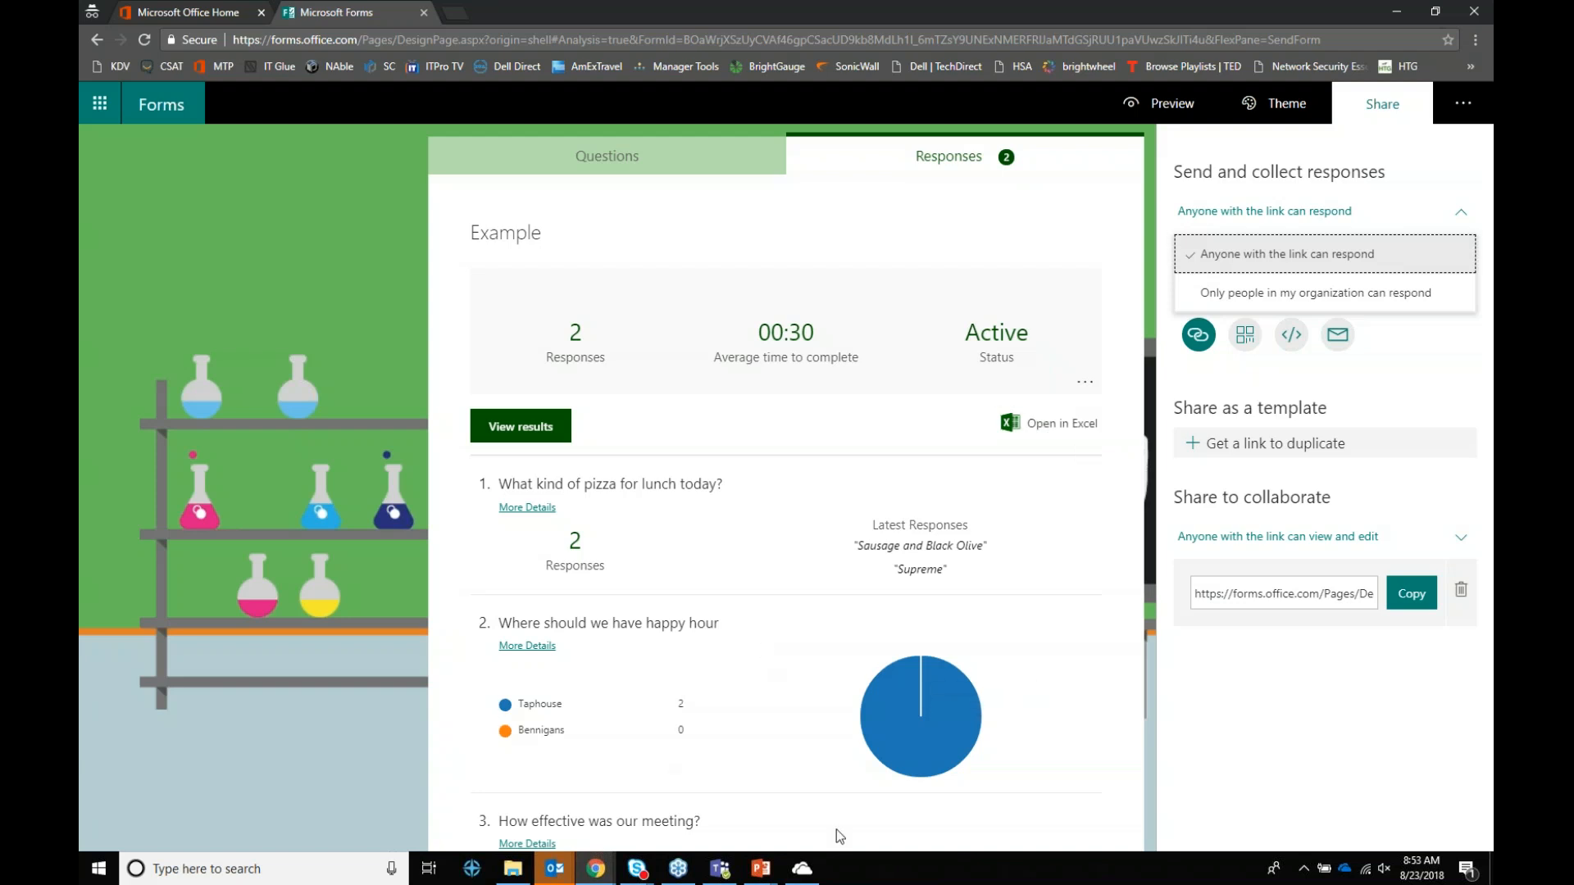
pyautogui.moveTo(761, 869)
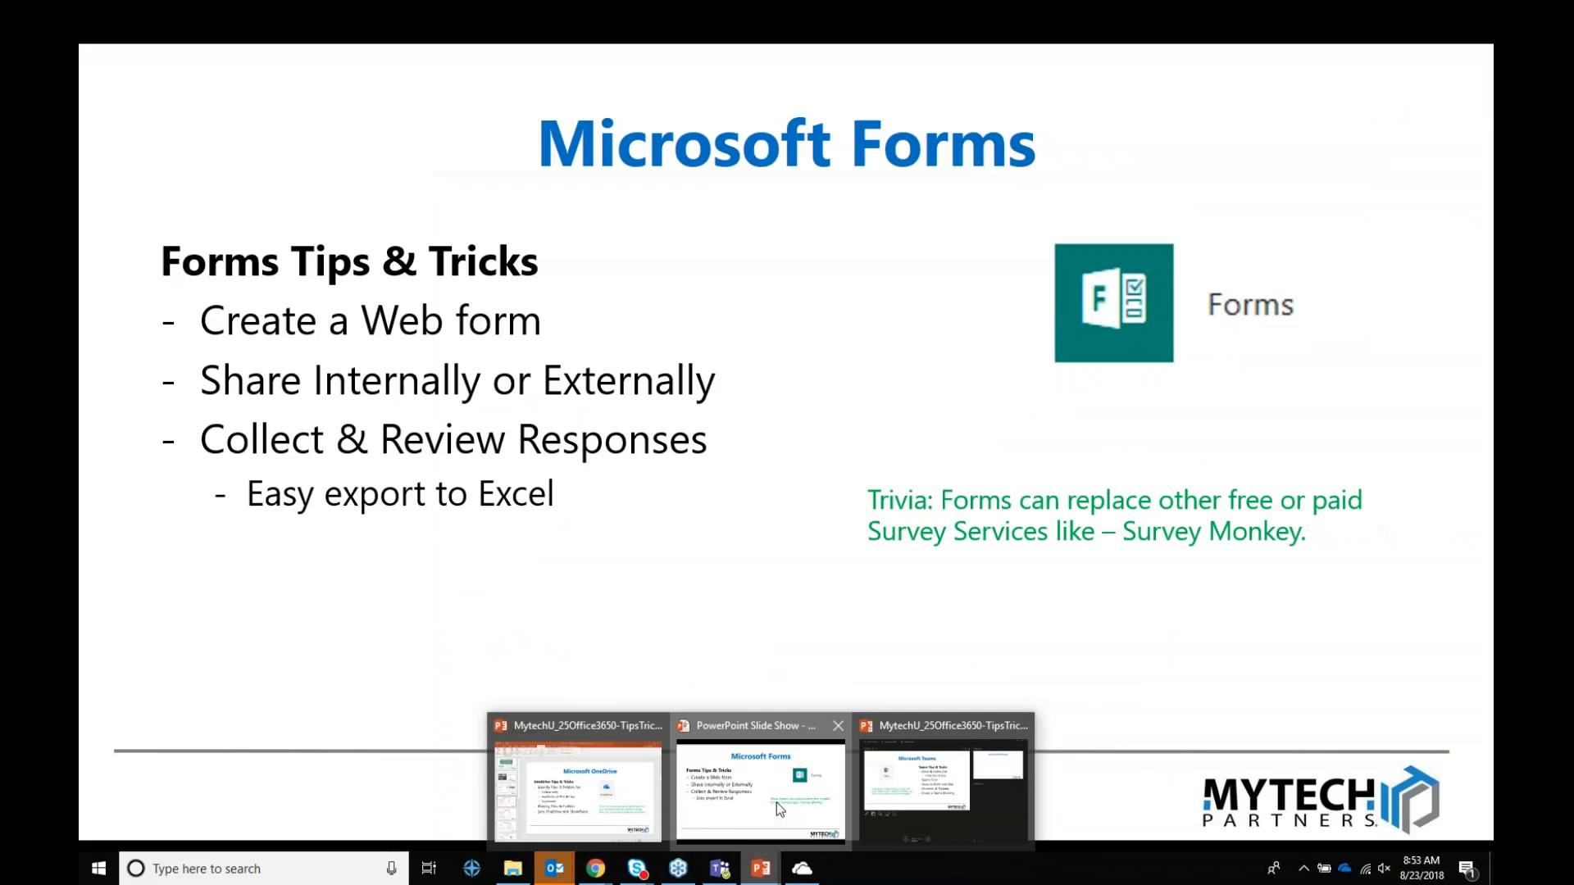
pyautogui.click(776, 803)
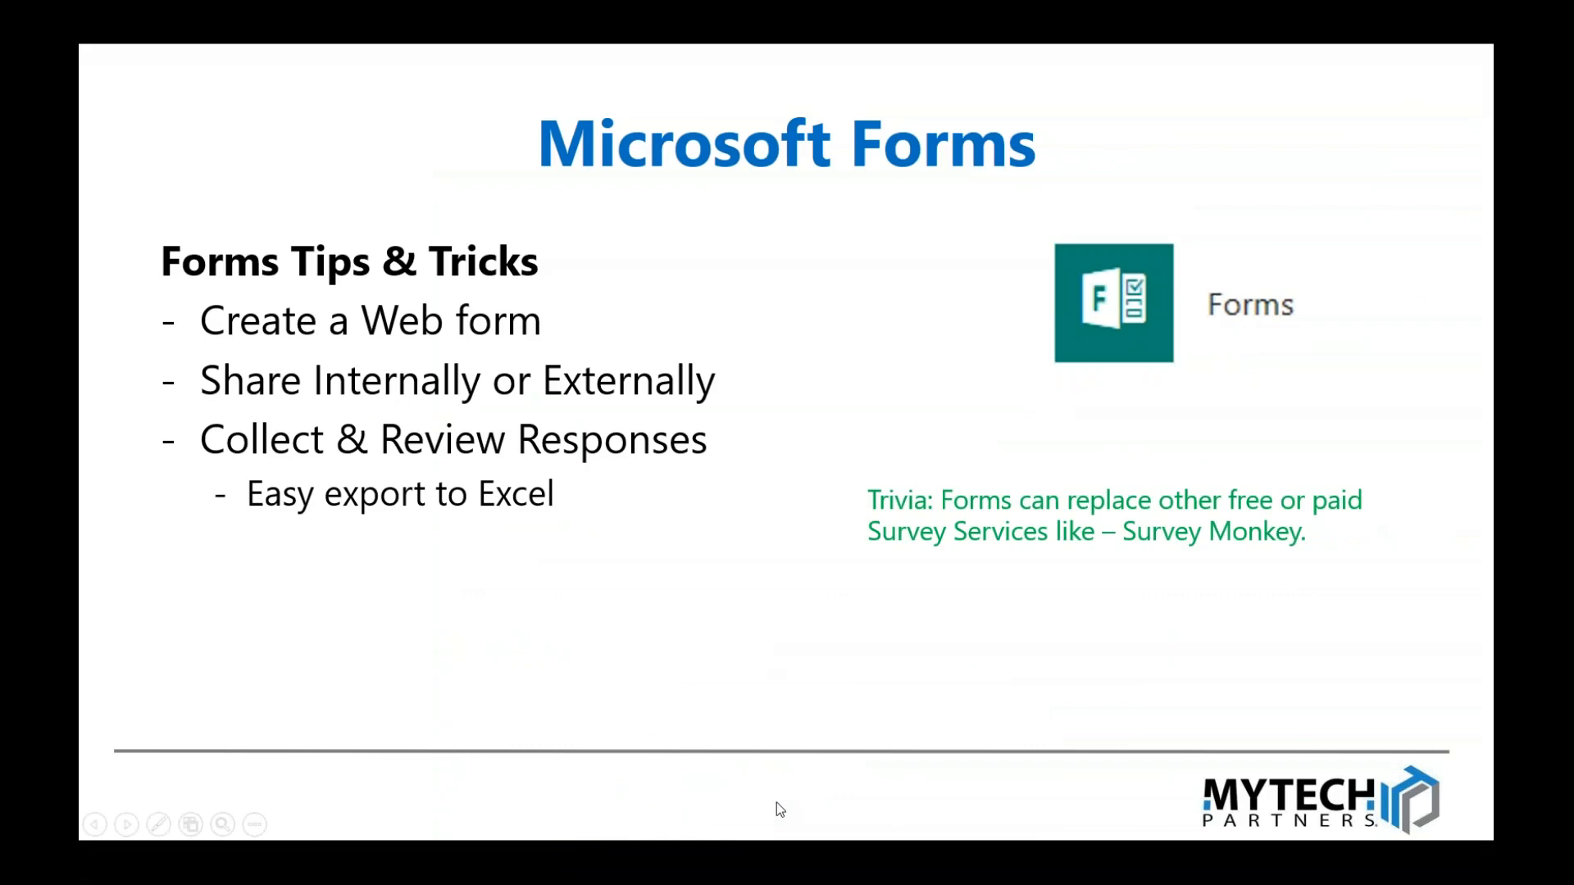
# Step: Advance to the Microsoft Planner slide and reveal its tips through Sync Tasks with Calendar
pyautogui.click(780, 487)
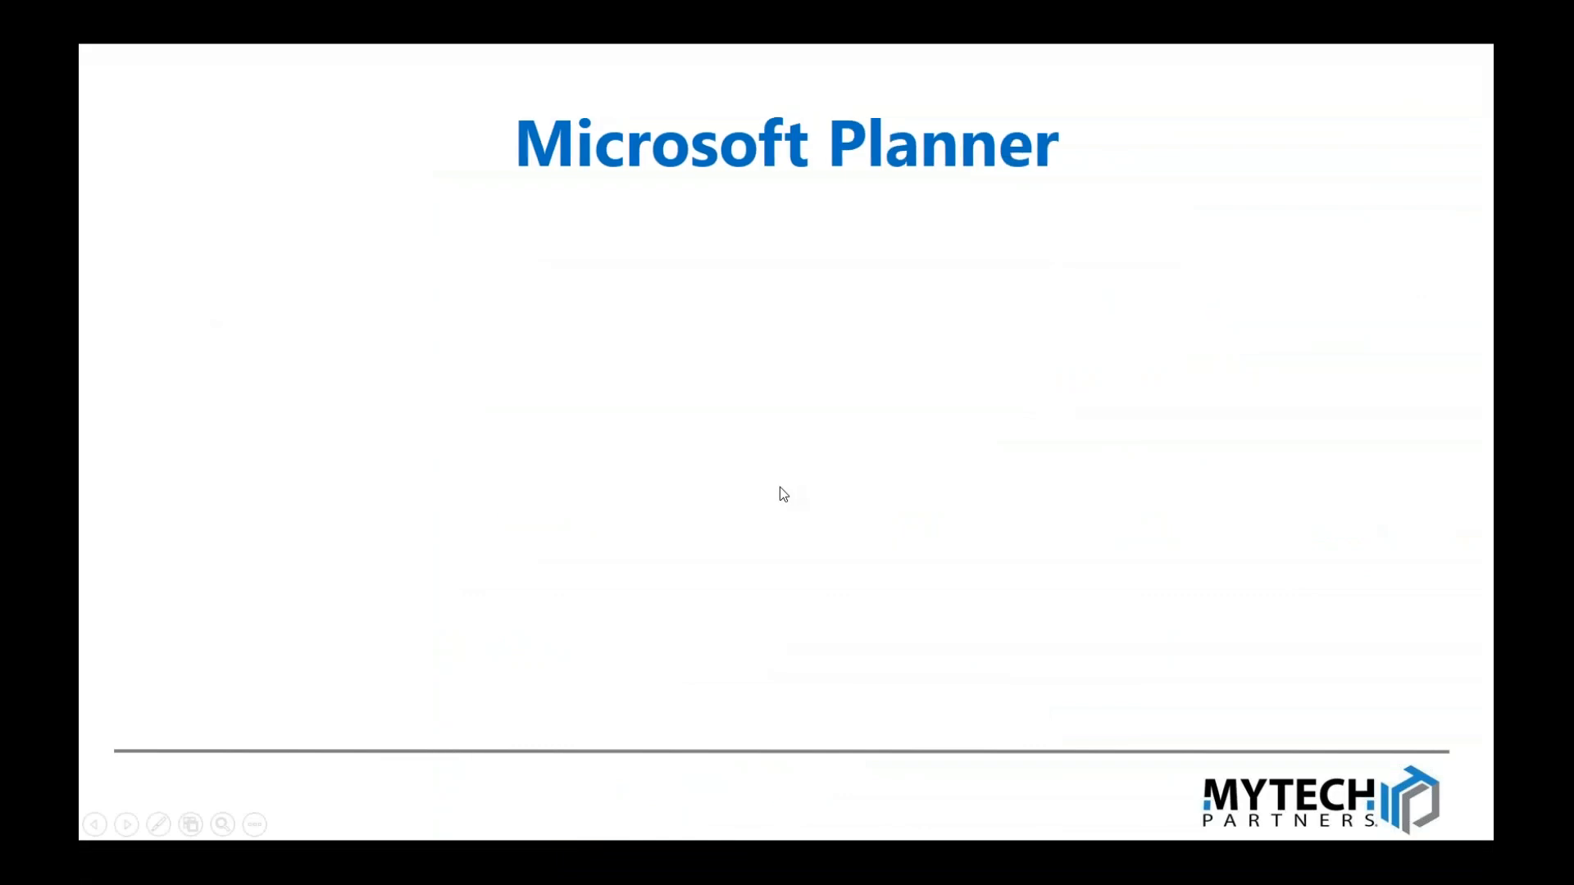
pyautogui.click(780, 487)
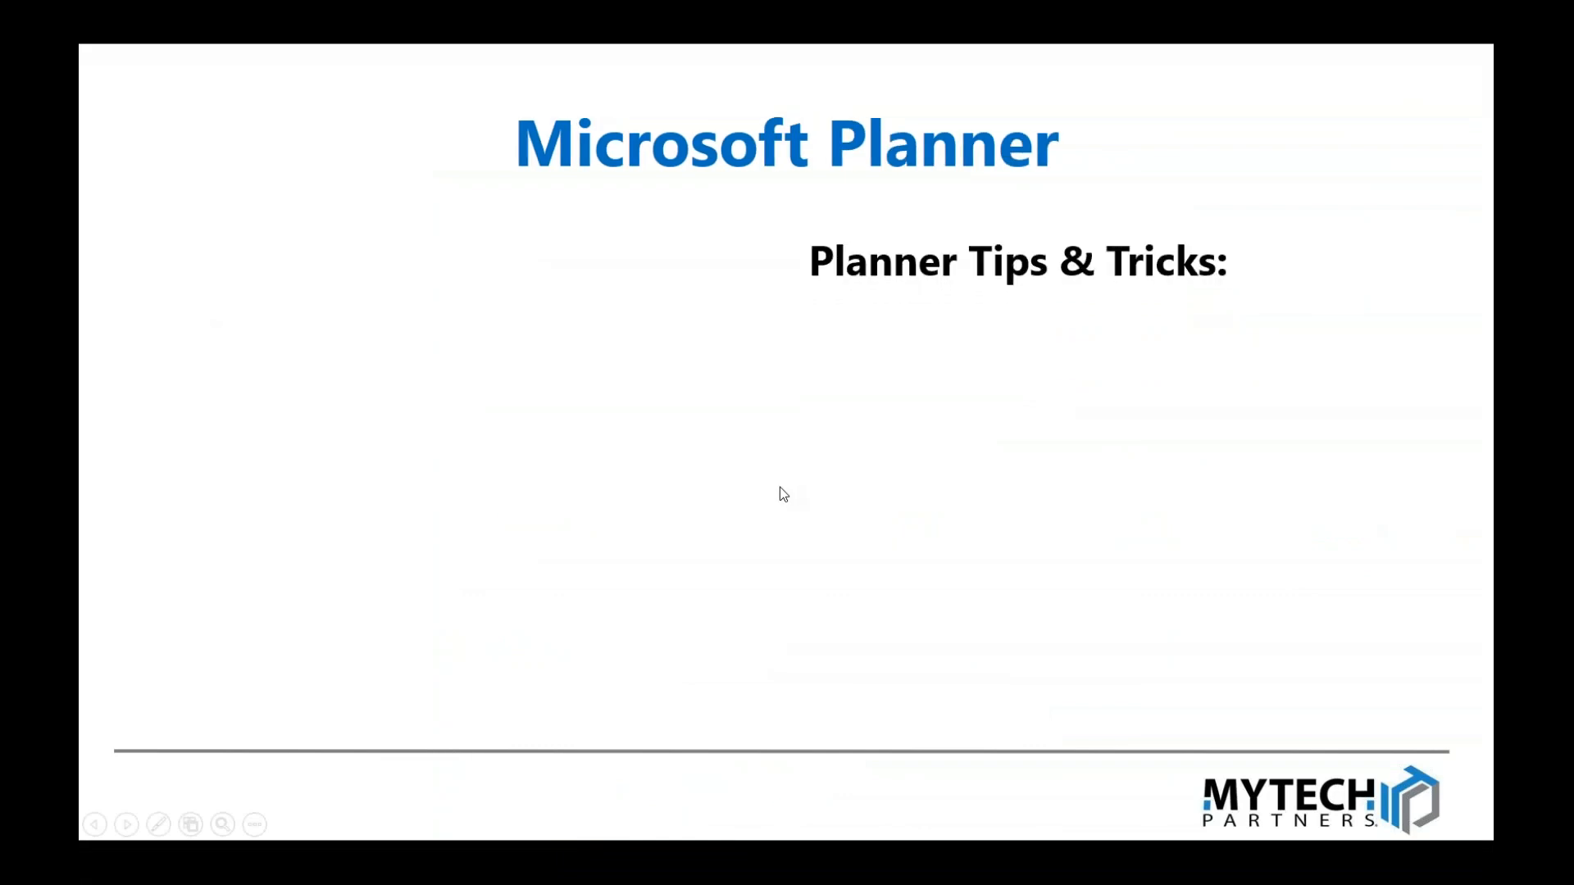
pyautogui.click(780, 487)
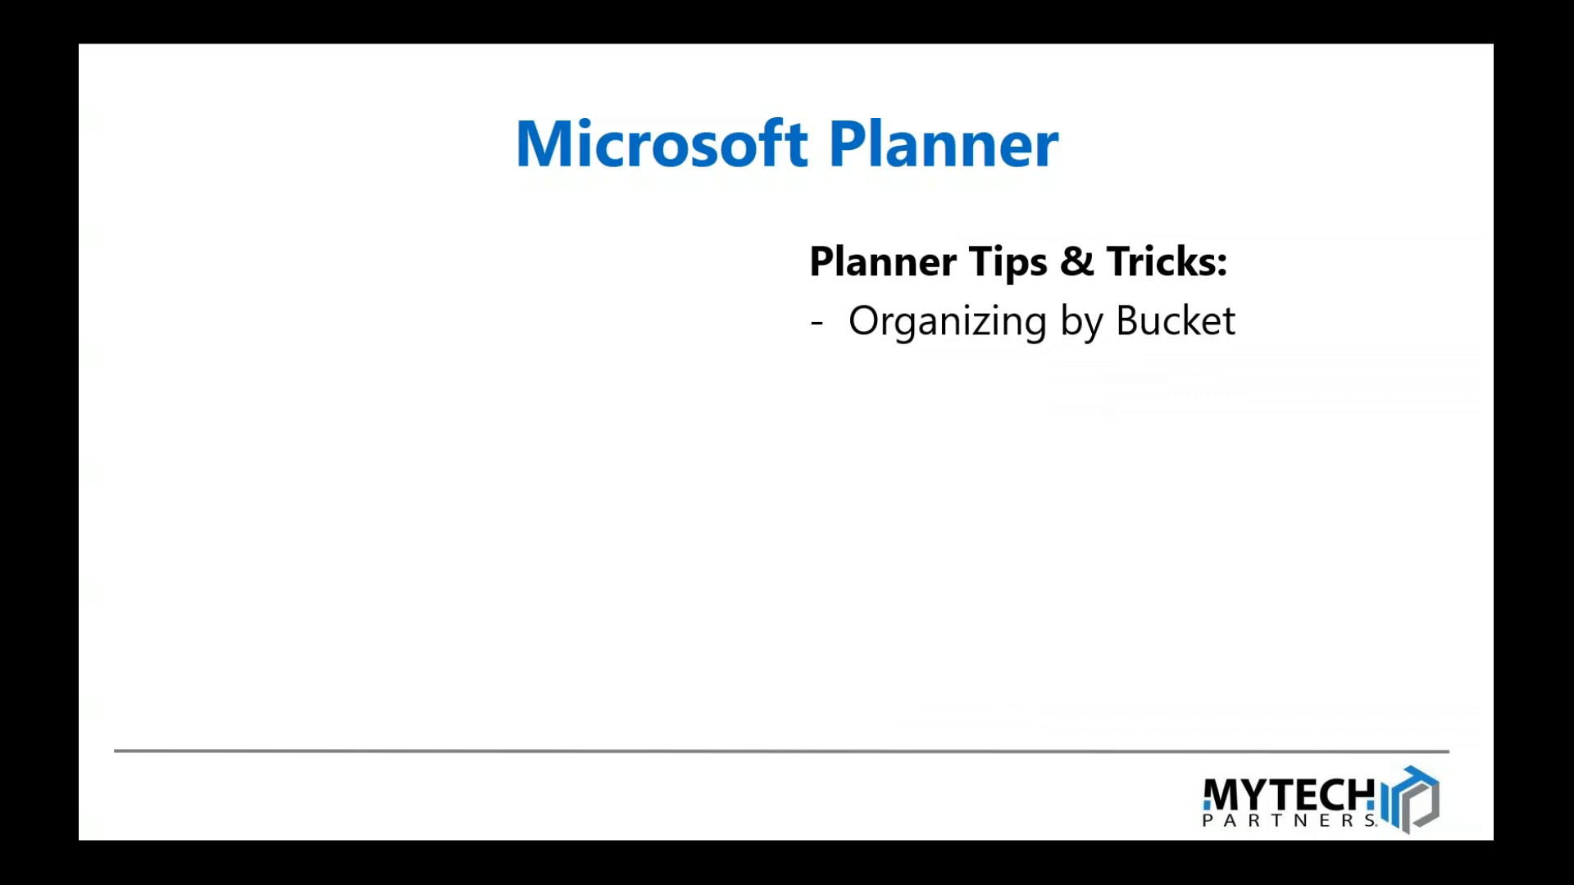
pyautogui.press('Right')
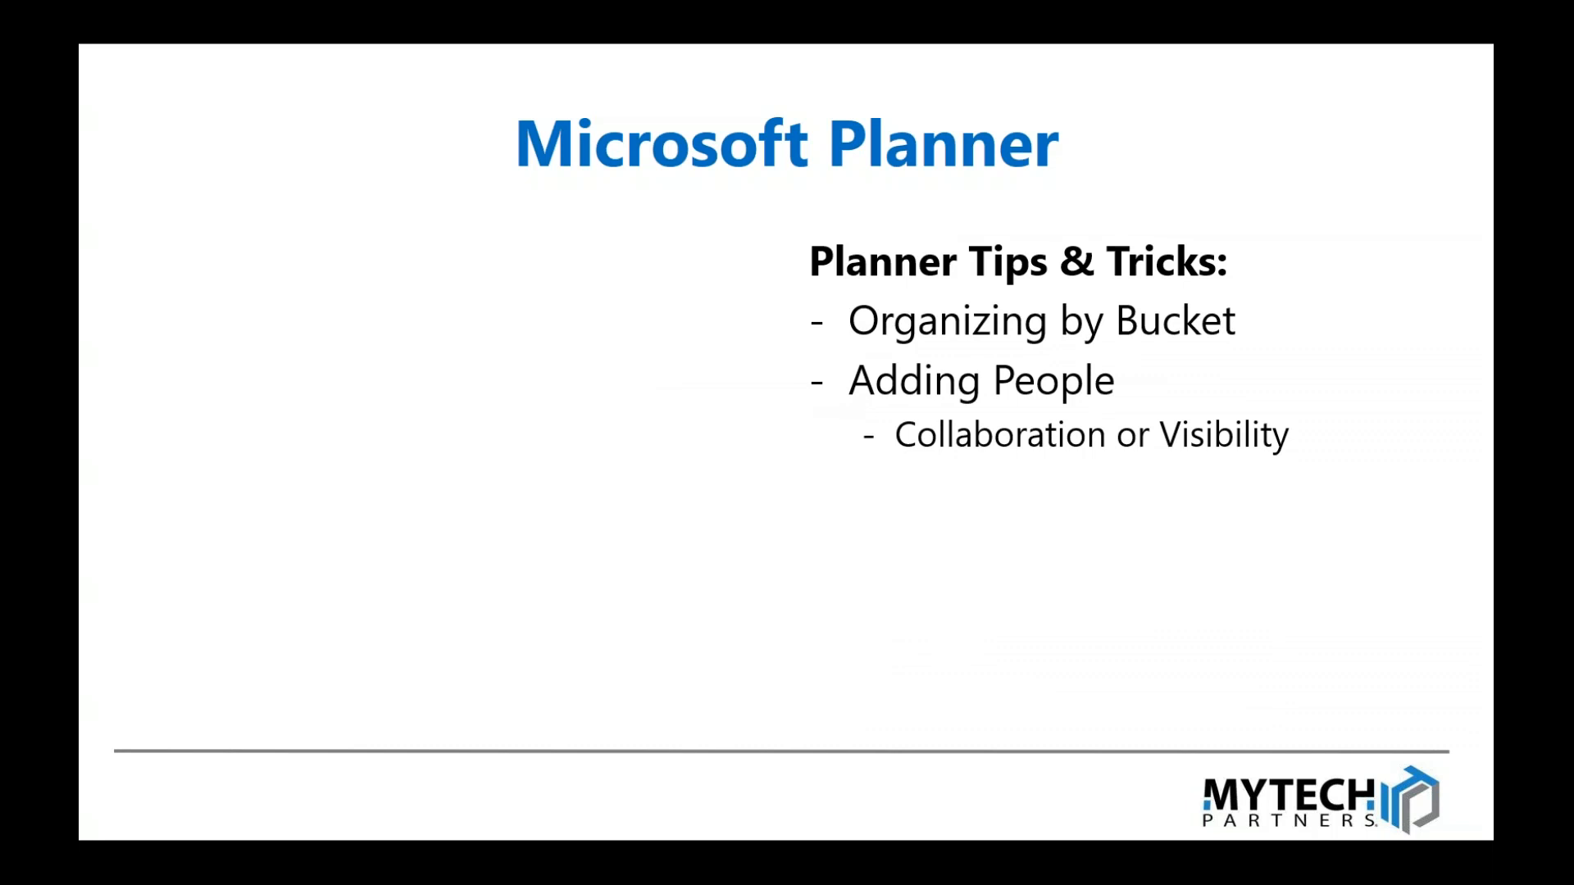
pyautogui.press('Right')
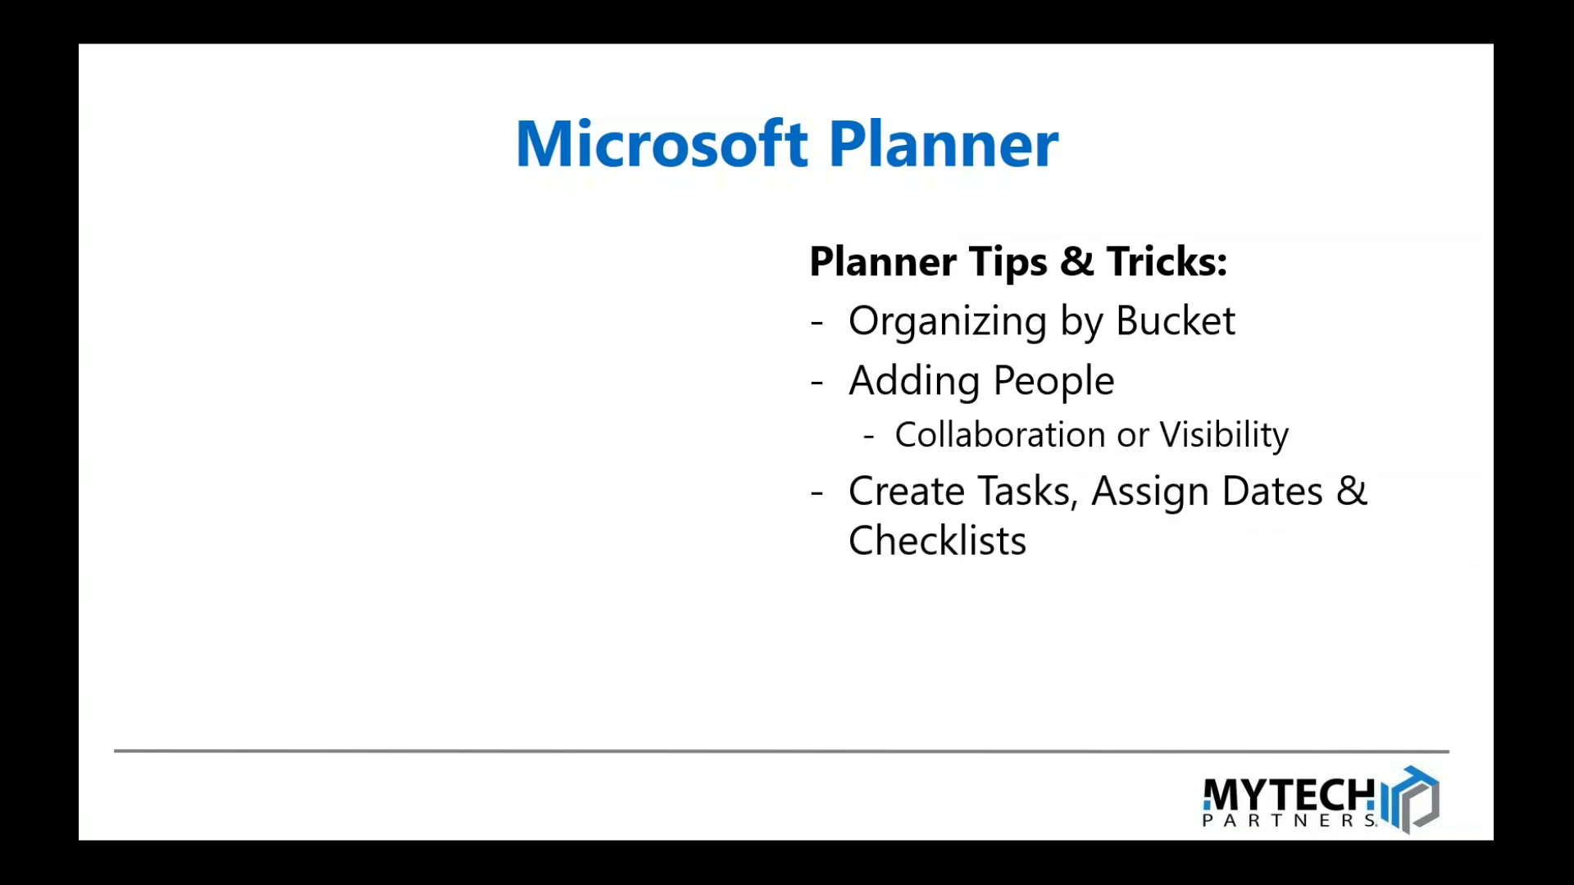
pyautogui.press('Right')
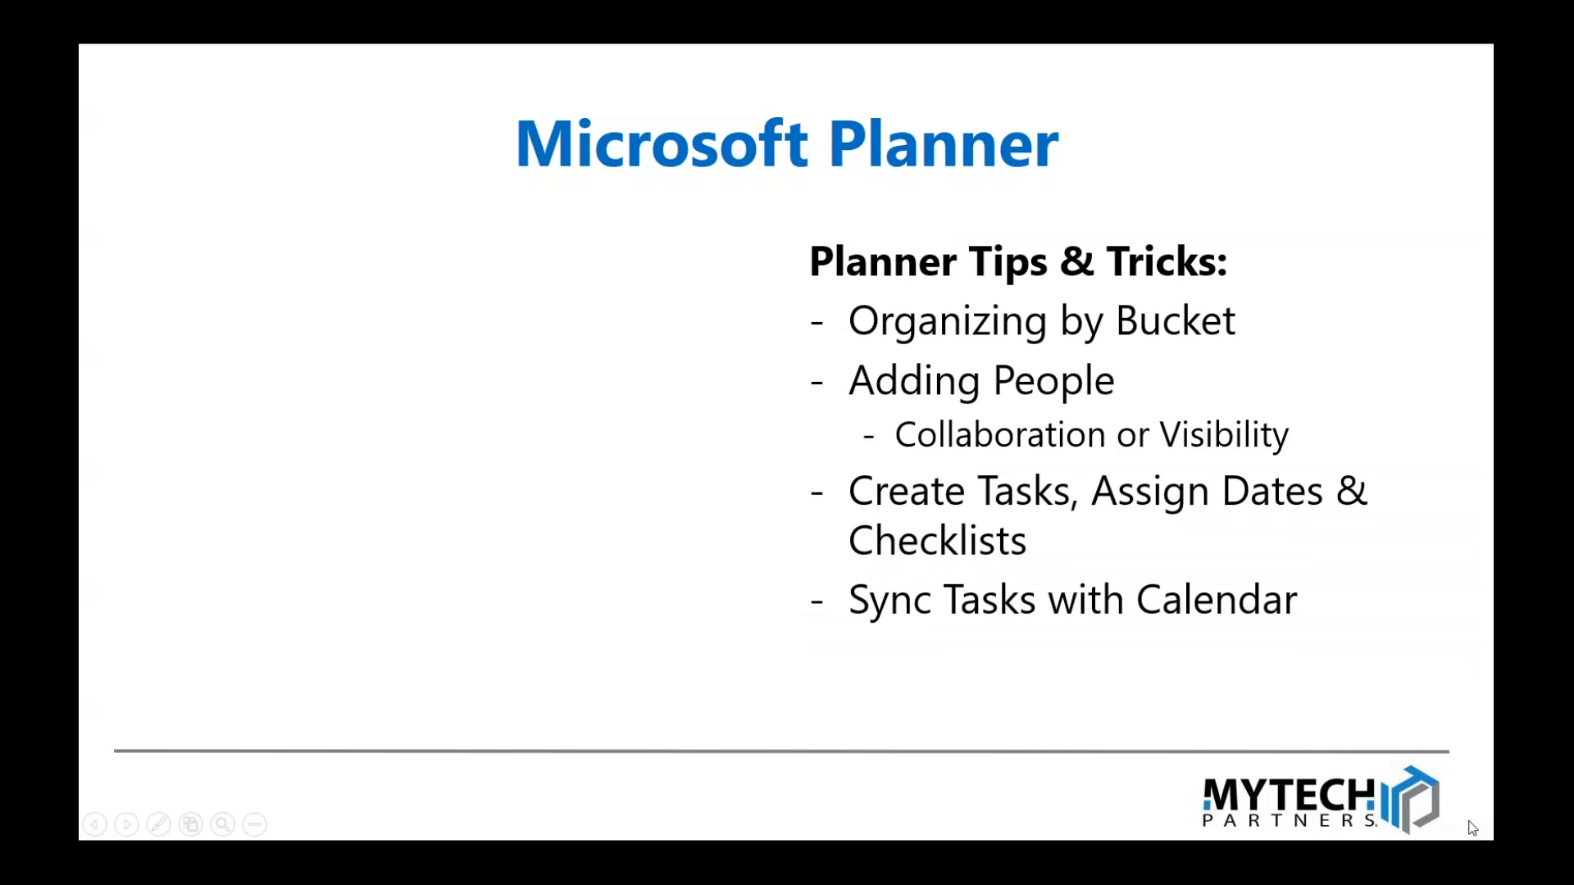
# Step: Switch back to the browser and launch Planner from the Office 365 All apps list
pyautogui.hotkey('alt', 'Tab')
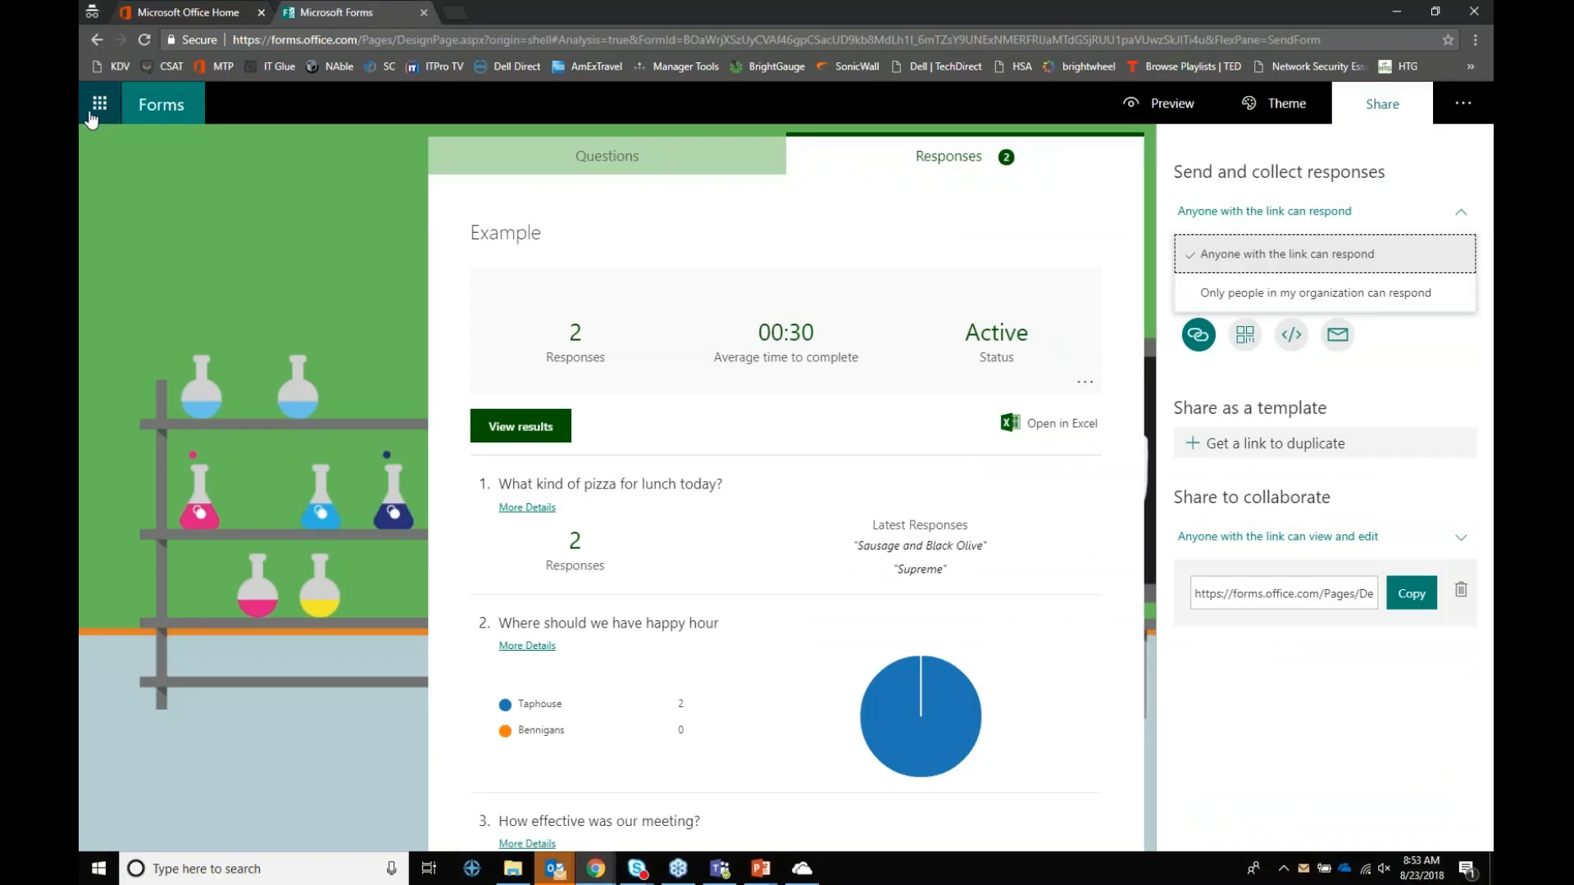
pyautogui.click(103, 101)
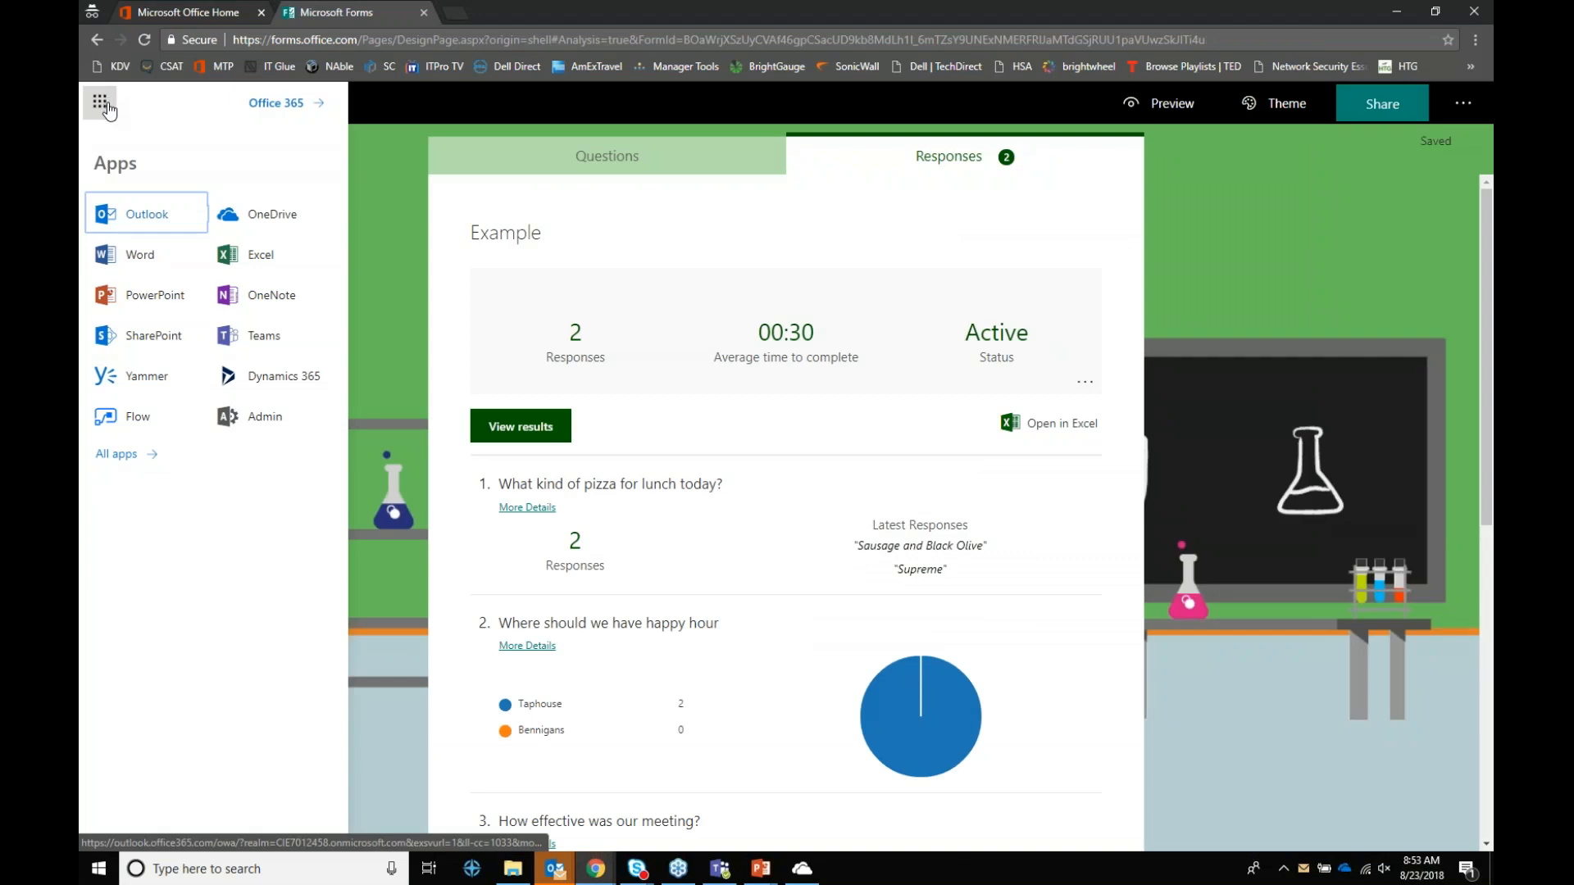
pyautogui.click(115, 454)
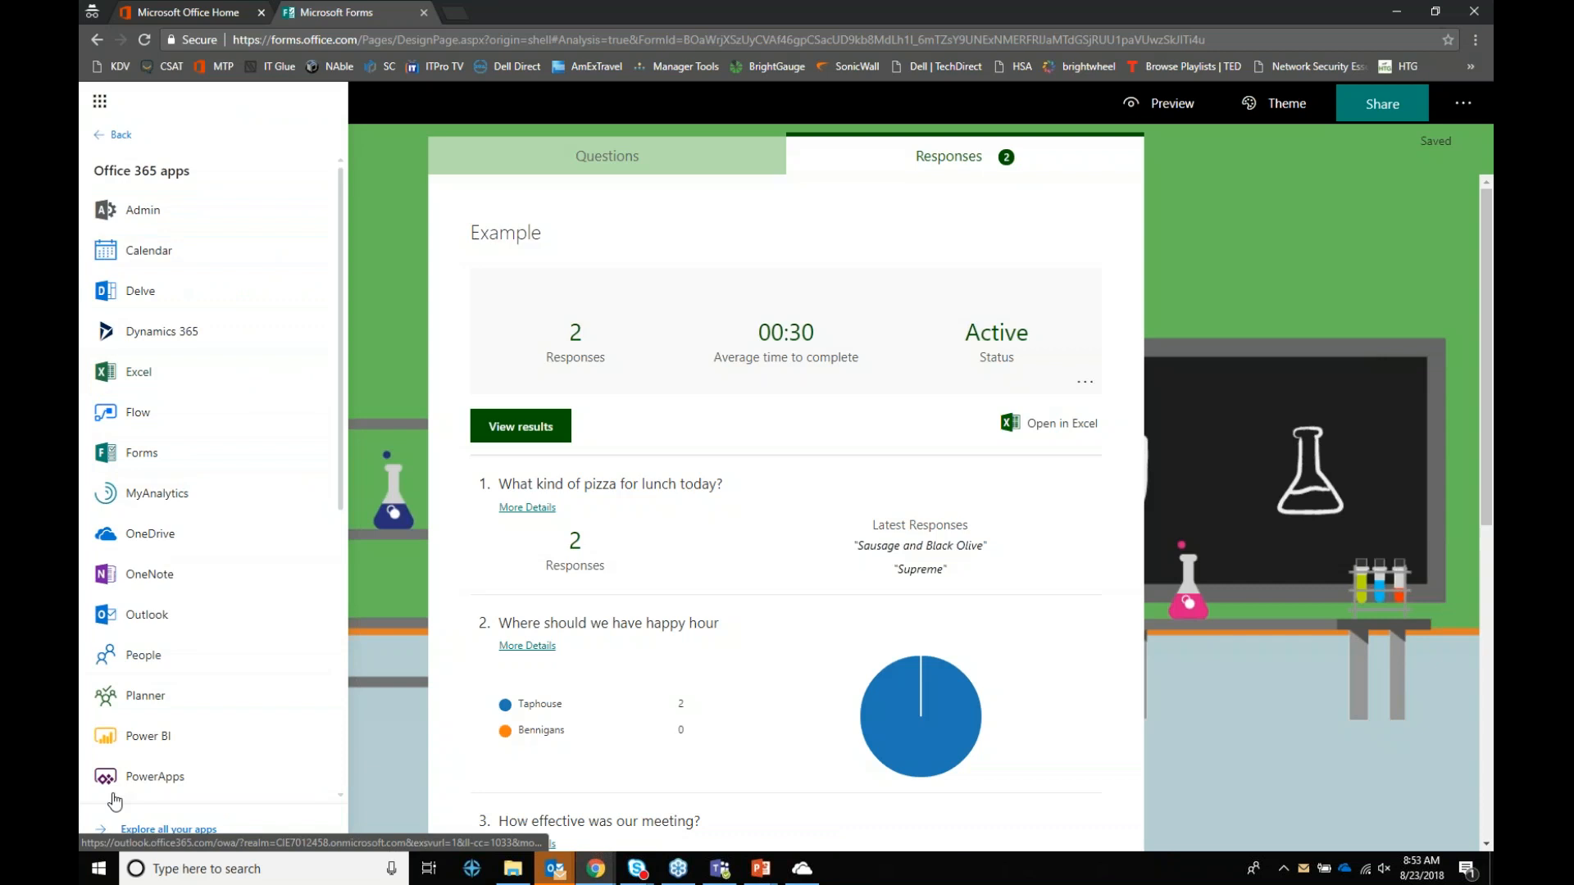
pyautogui.click(159, 701)
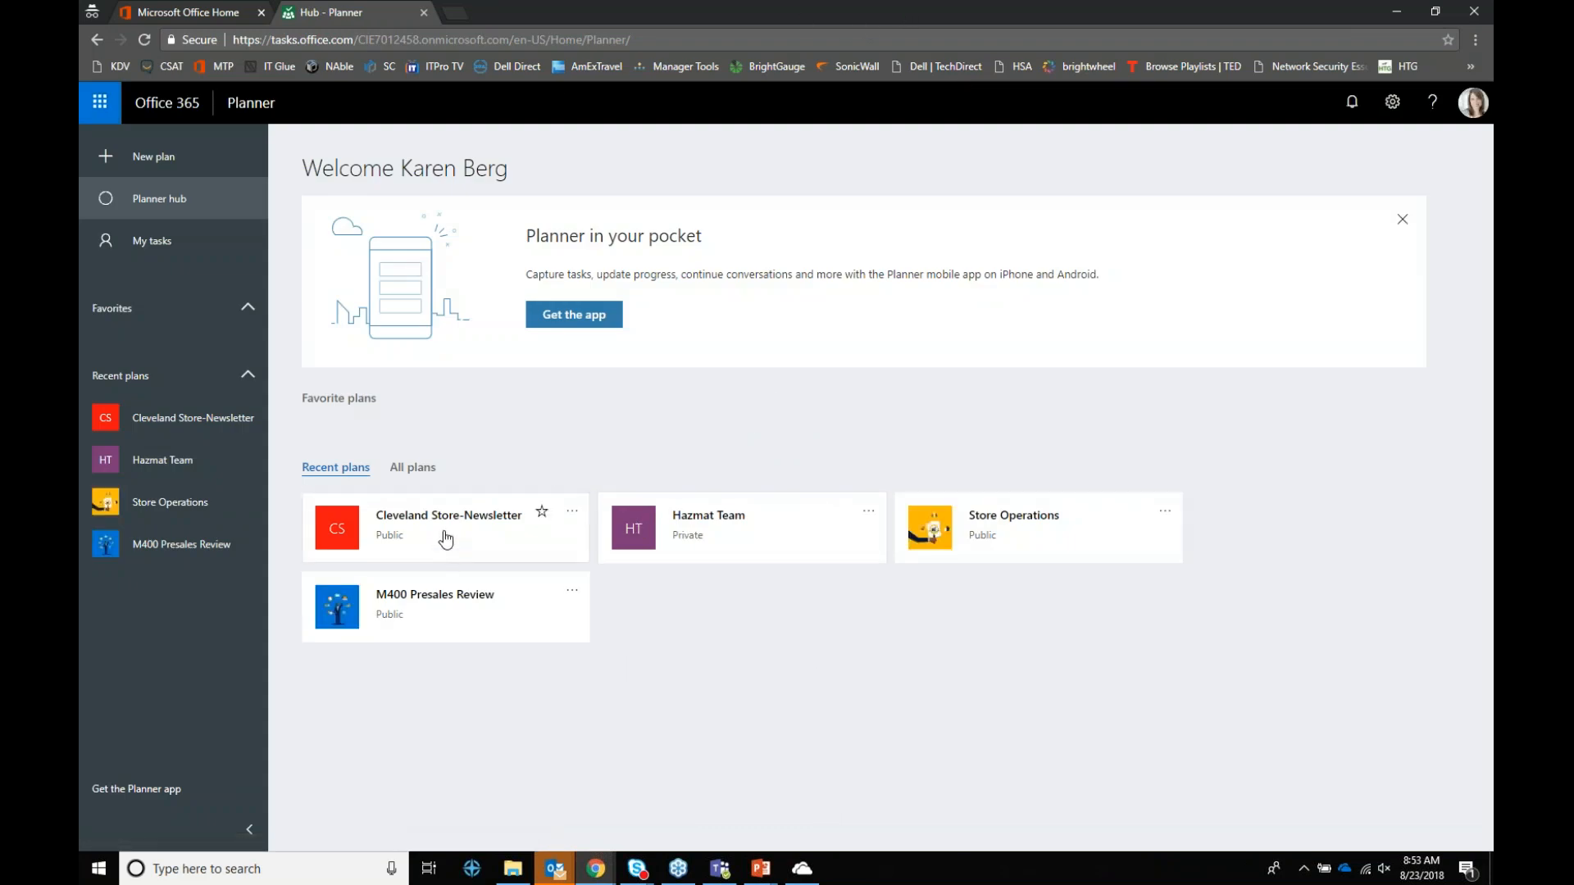
# Step: In the Cleveland Store-Newsletter plan, add 'Review template and make edits', assigned and due 08/24
pyautogui.click(438, 521)
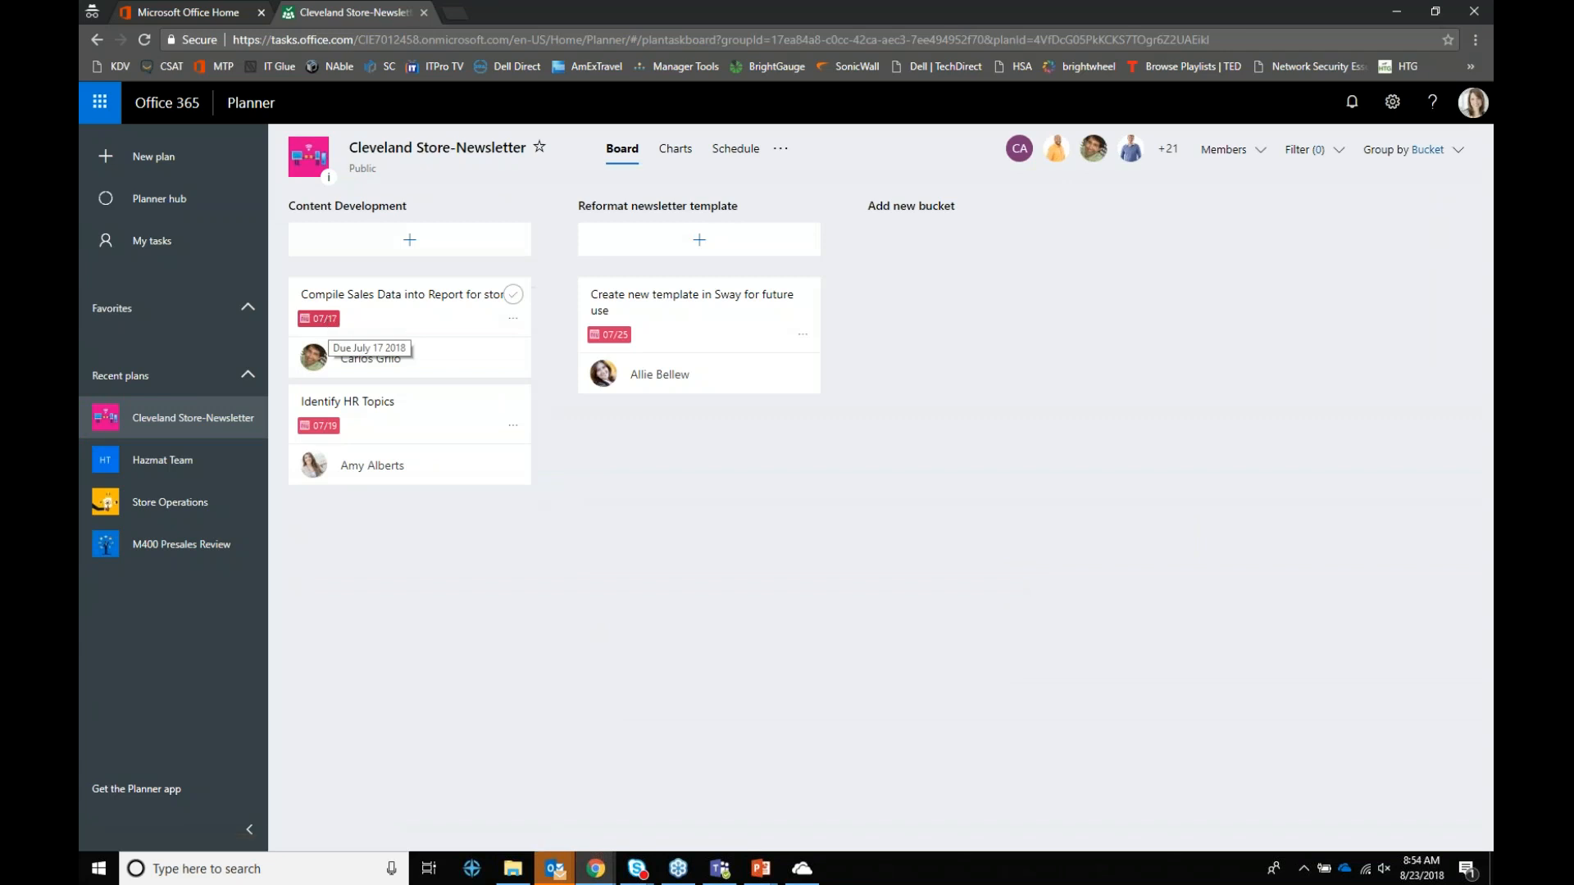
pyautogui.click(726, 242)
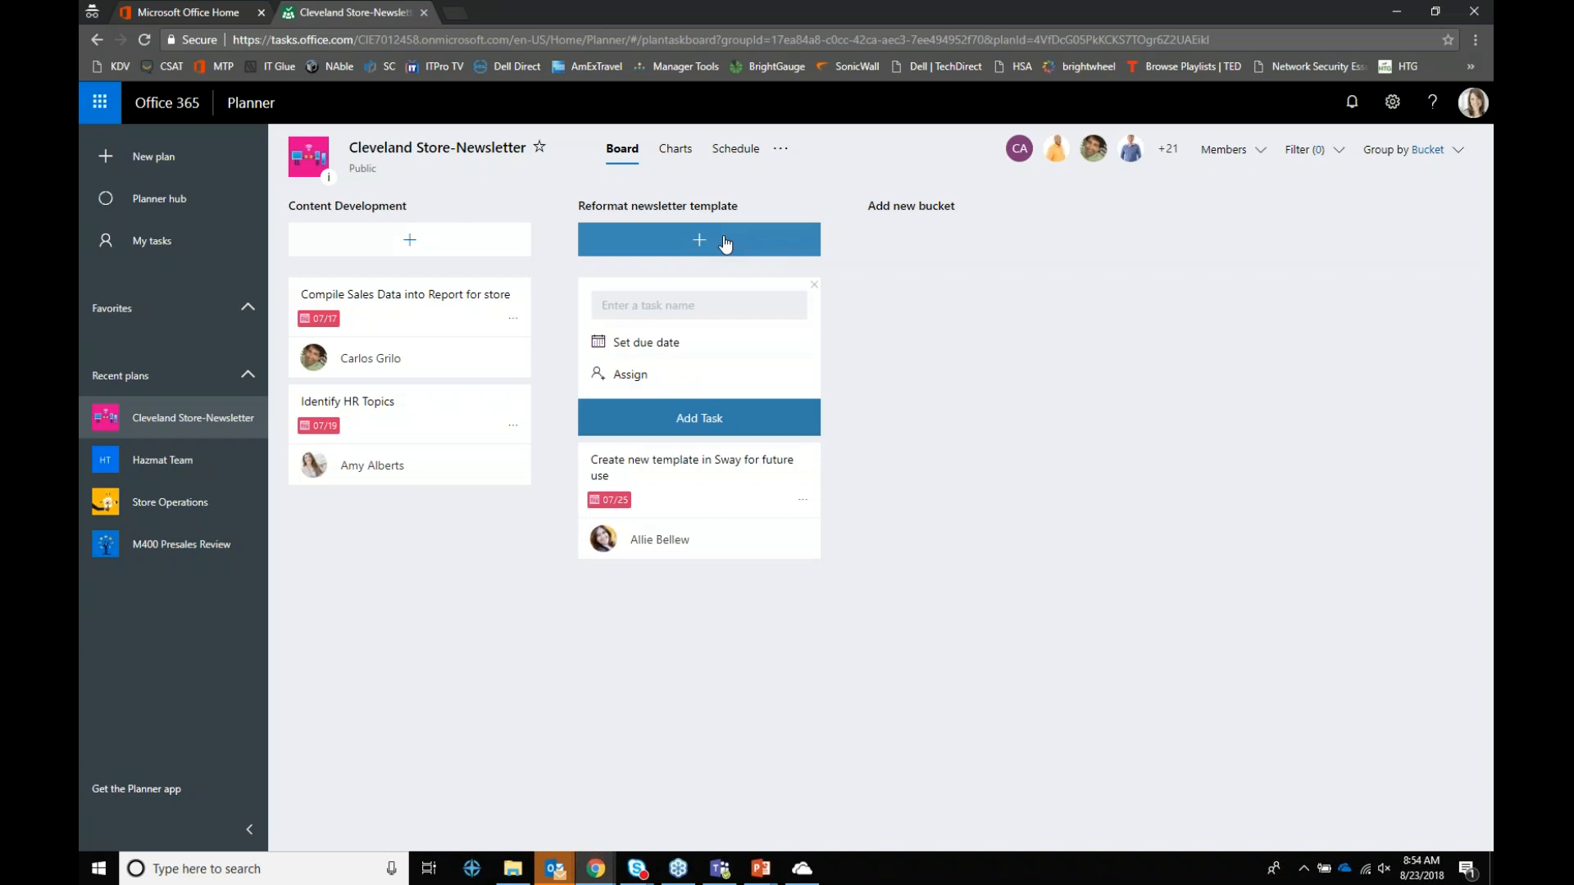
pyautogui.write('Review template and make edite')
pyautogui.press('BackSpace')
pyautogui.write('s')
pyautogui.click(627, 382)
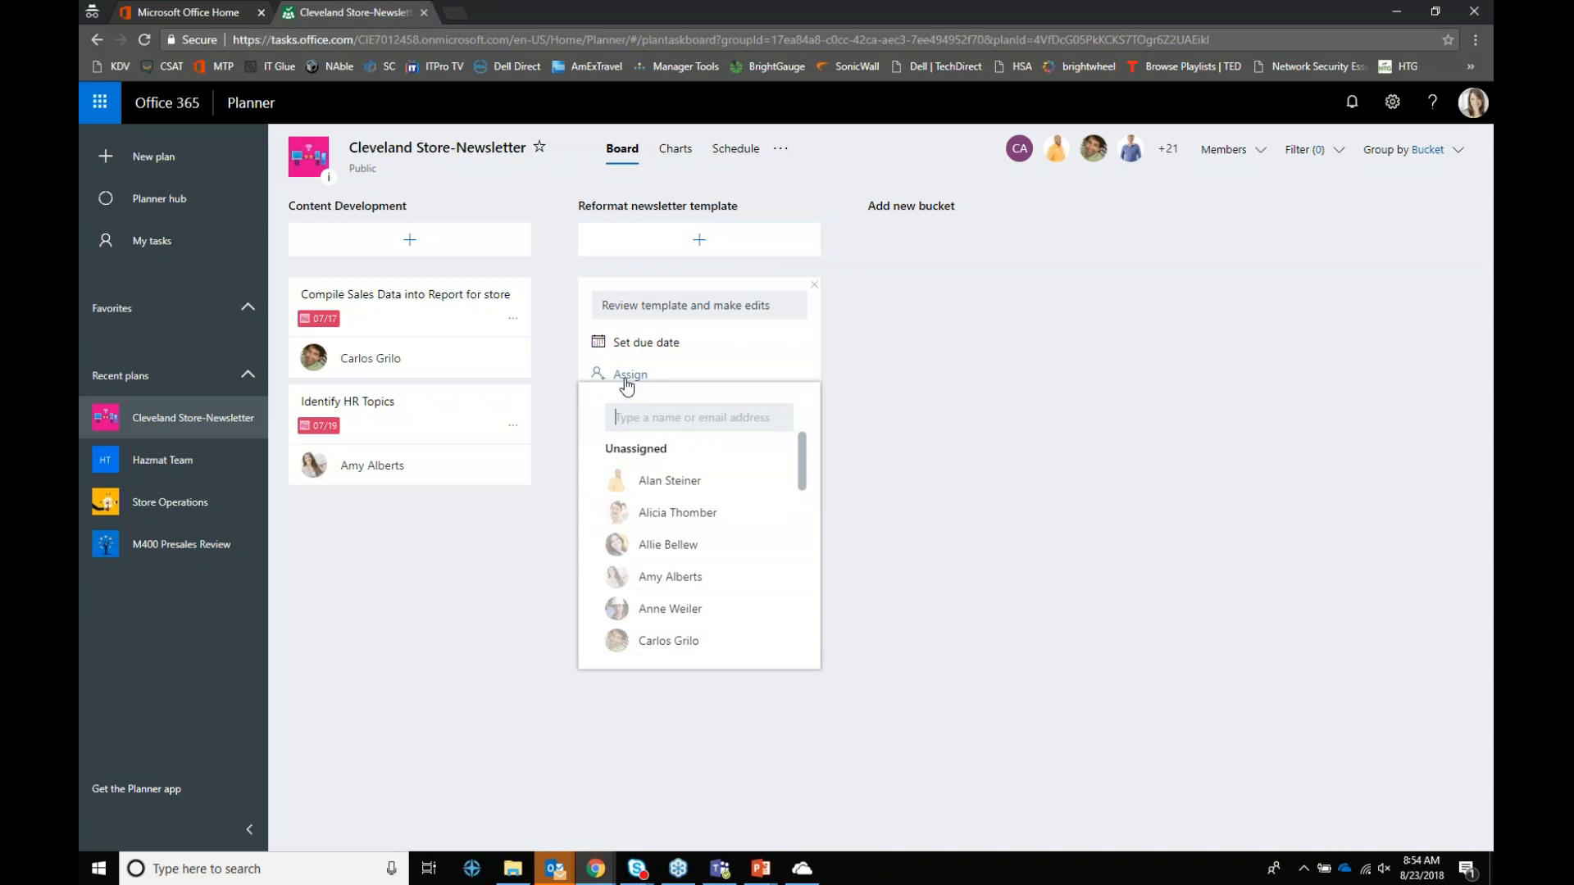
pyautogui.write('all')
pyautogui.click(671, 482)
pyautogui.click(800, 376)
pyautogui.click(644, 343)
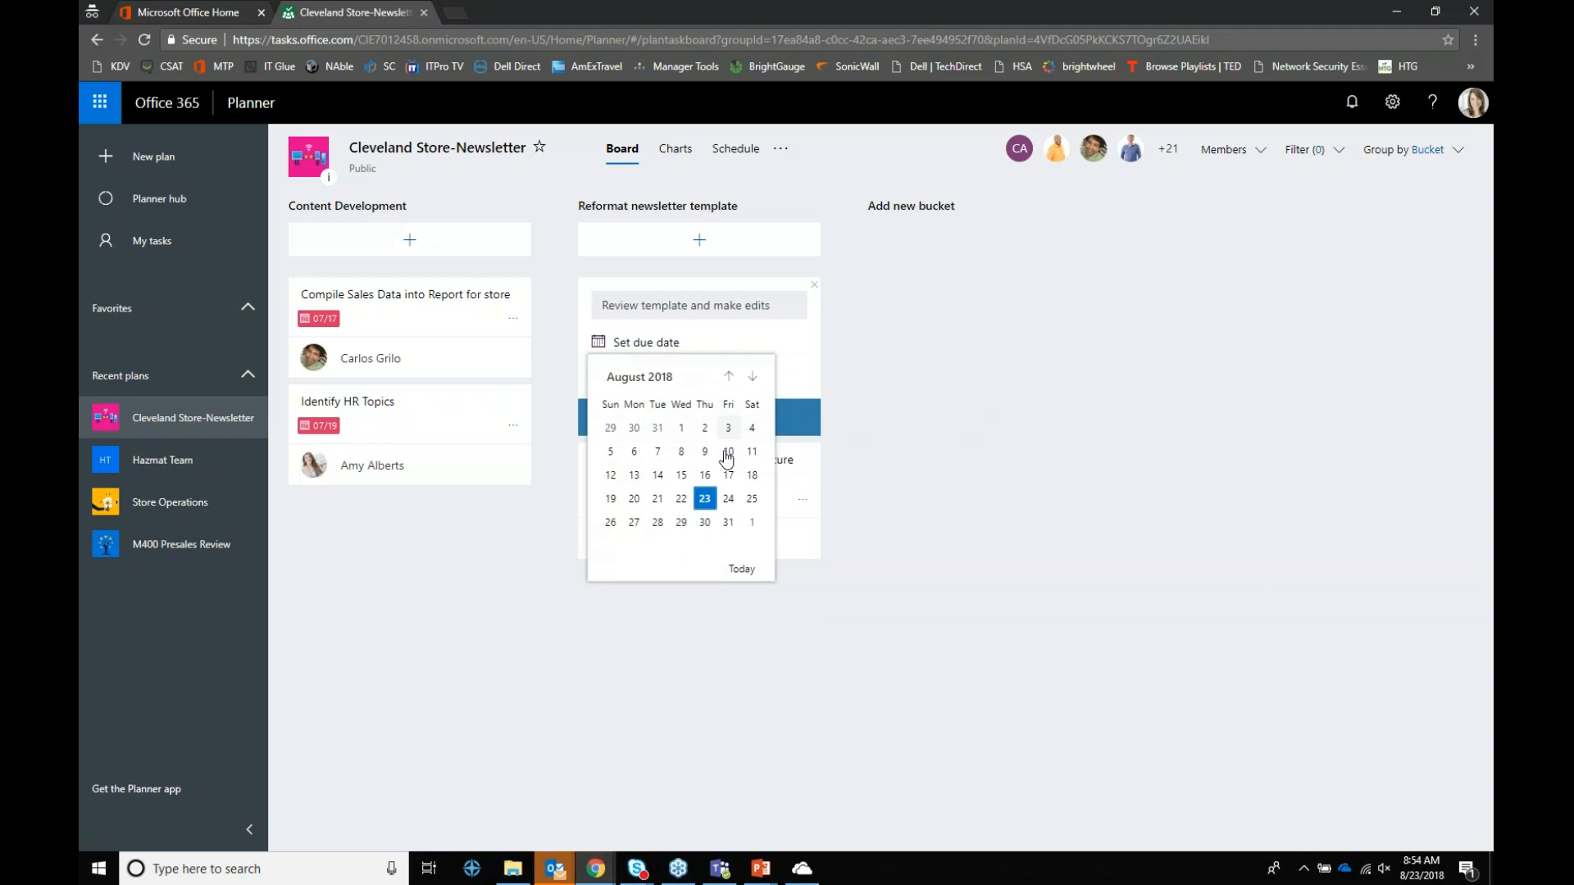
pyautogui.click(727, 498)
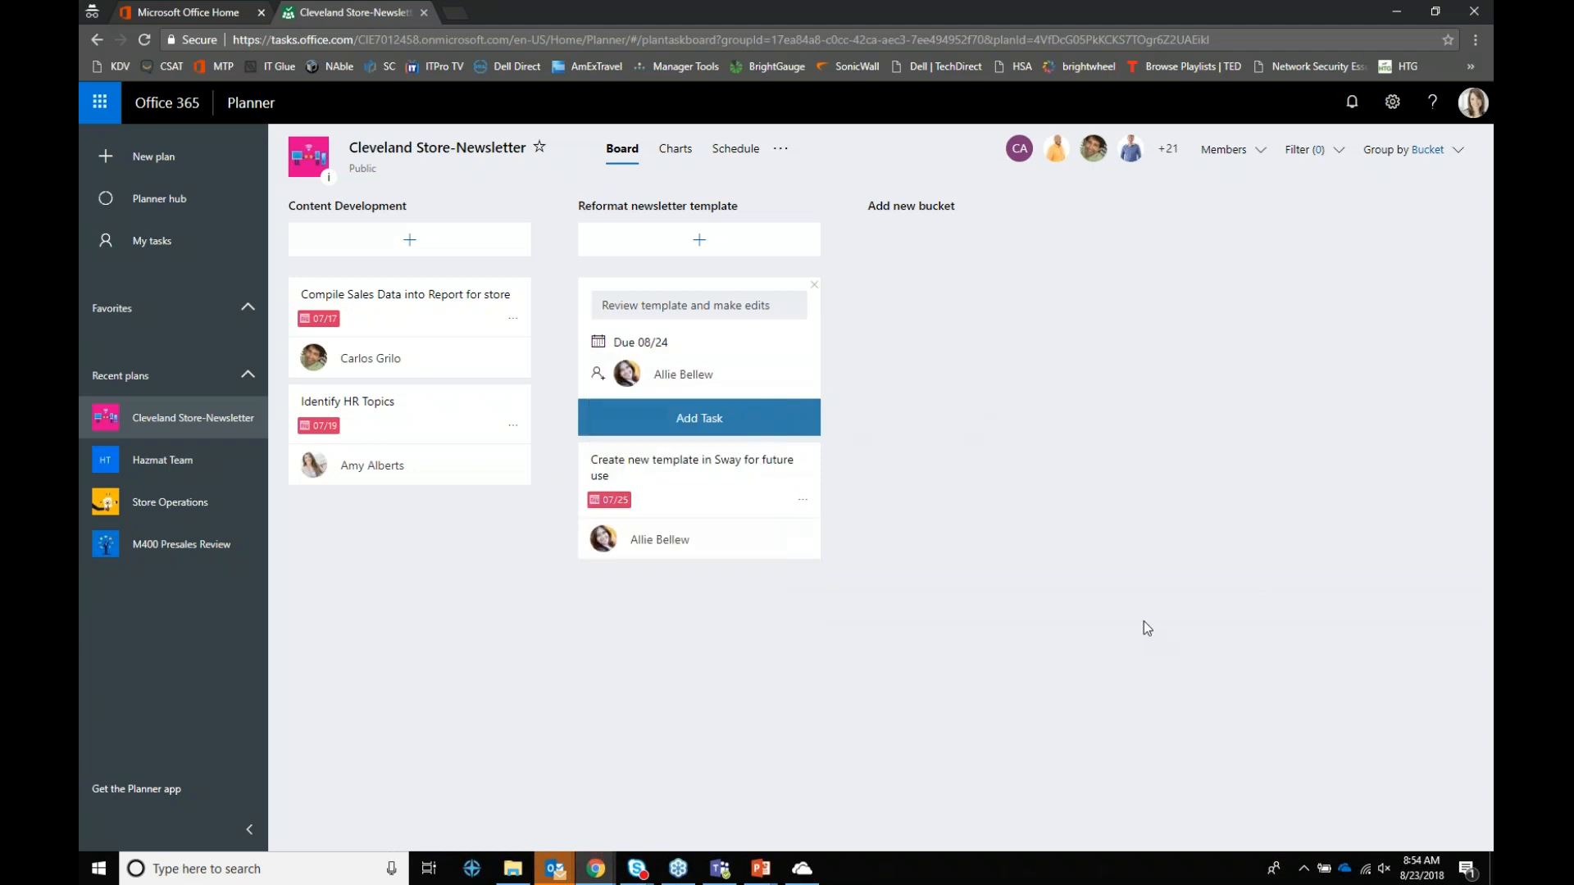
pyautogui.click(696, 429)
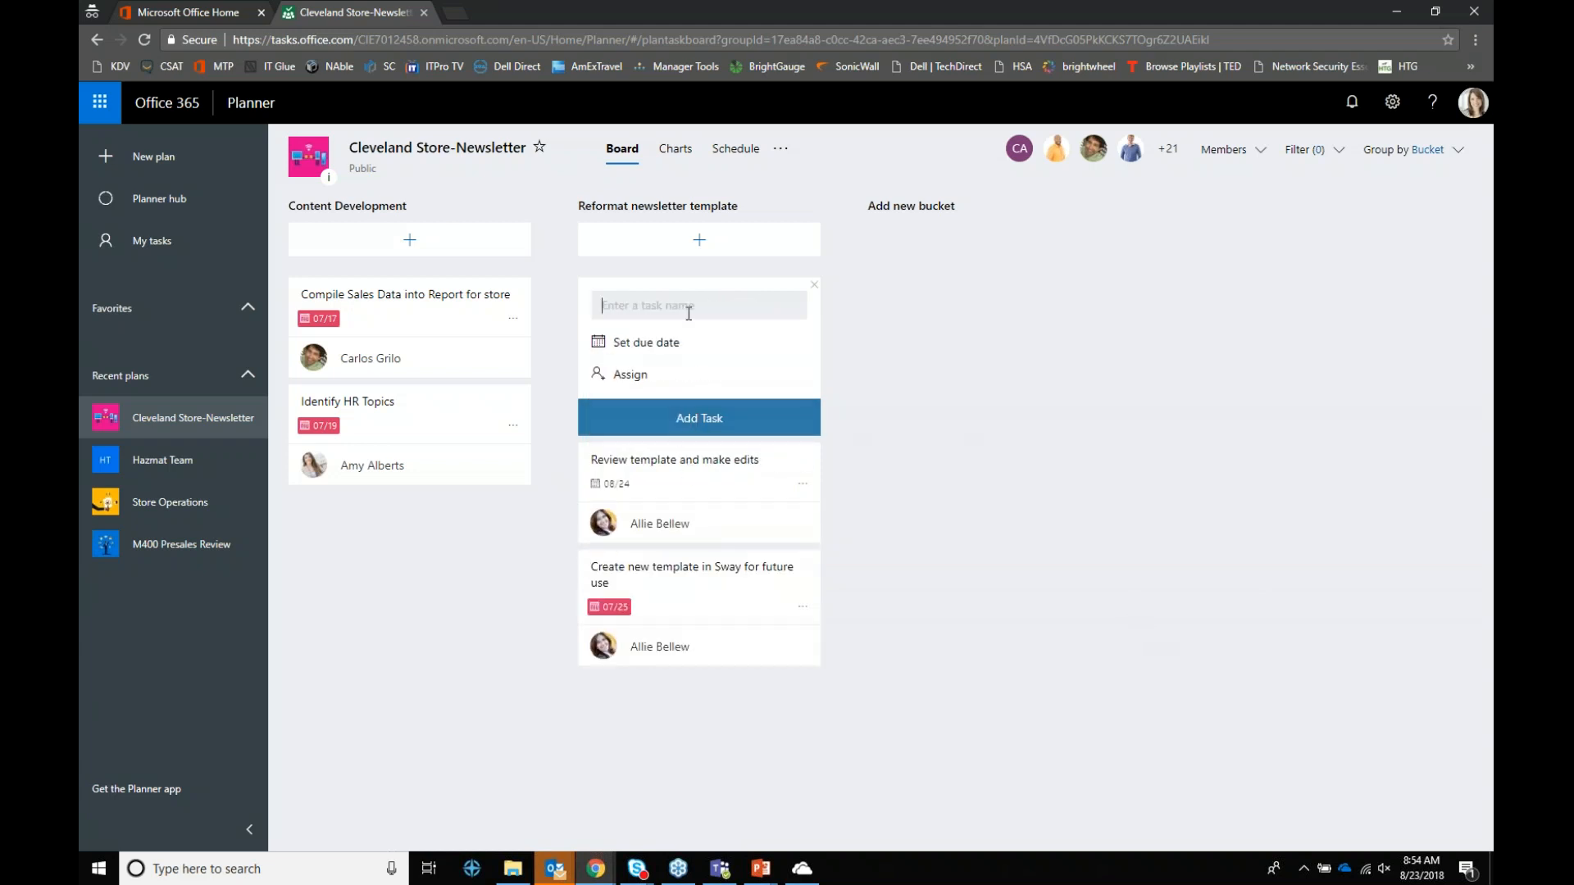
# Step: Draft a 'Launch newsletter' task assigned to a member and due 08/31
pyautogui.write('Launch newsletter')
pyautogui.click(631, 373)
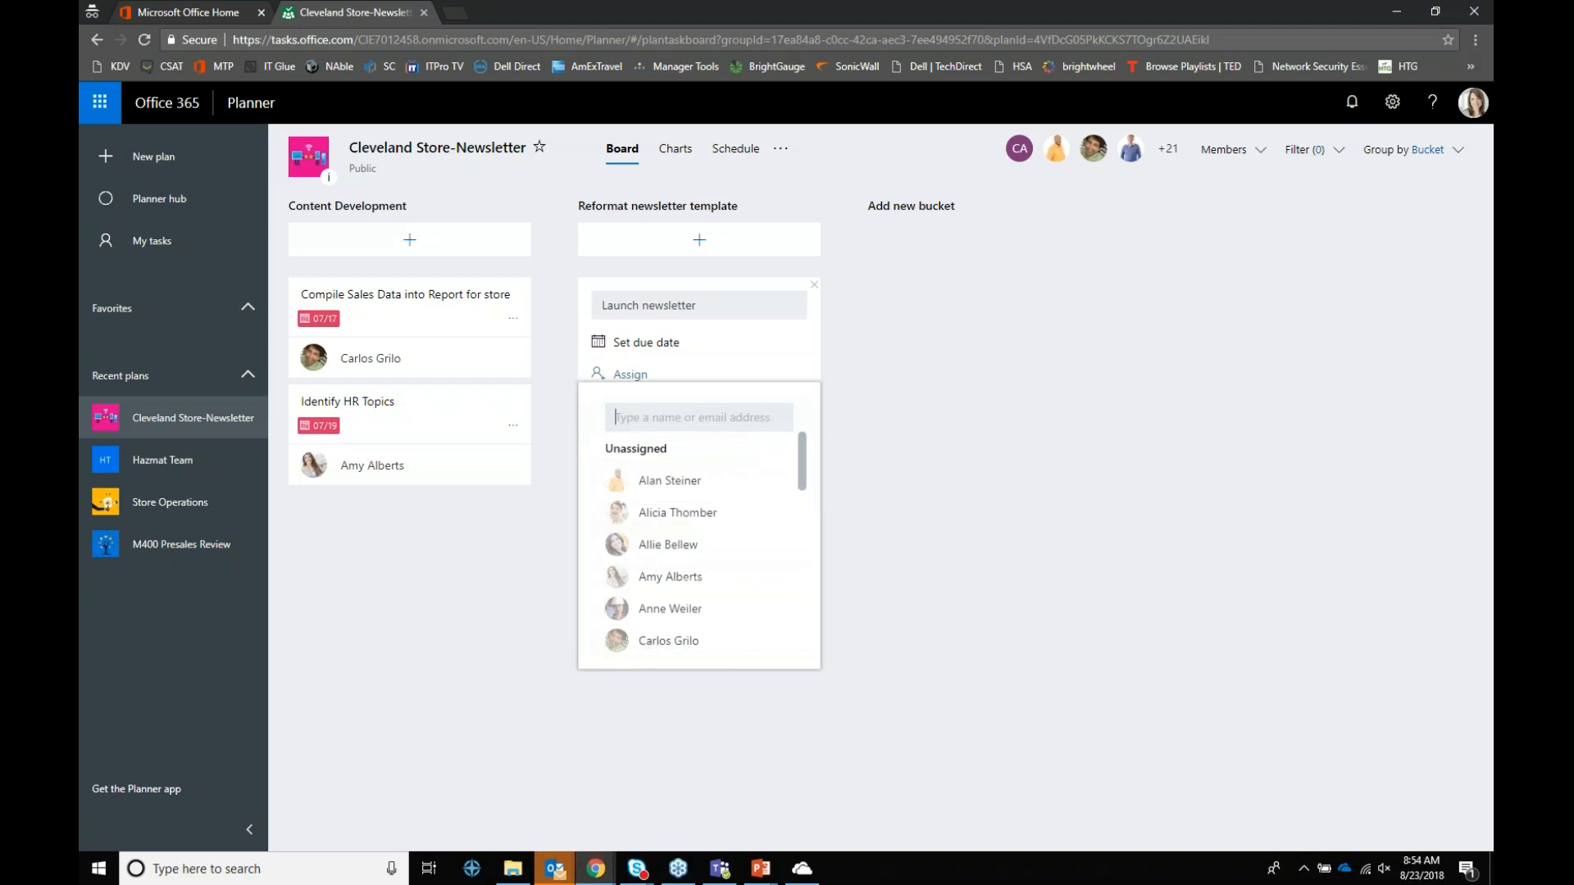
pyautogui.write('kare')
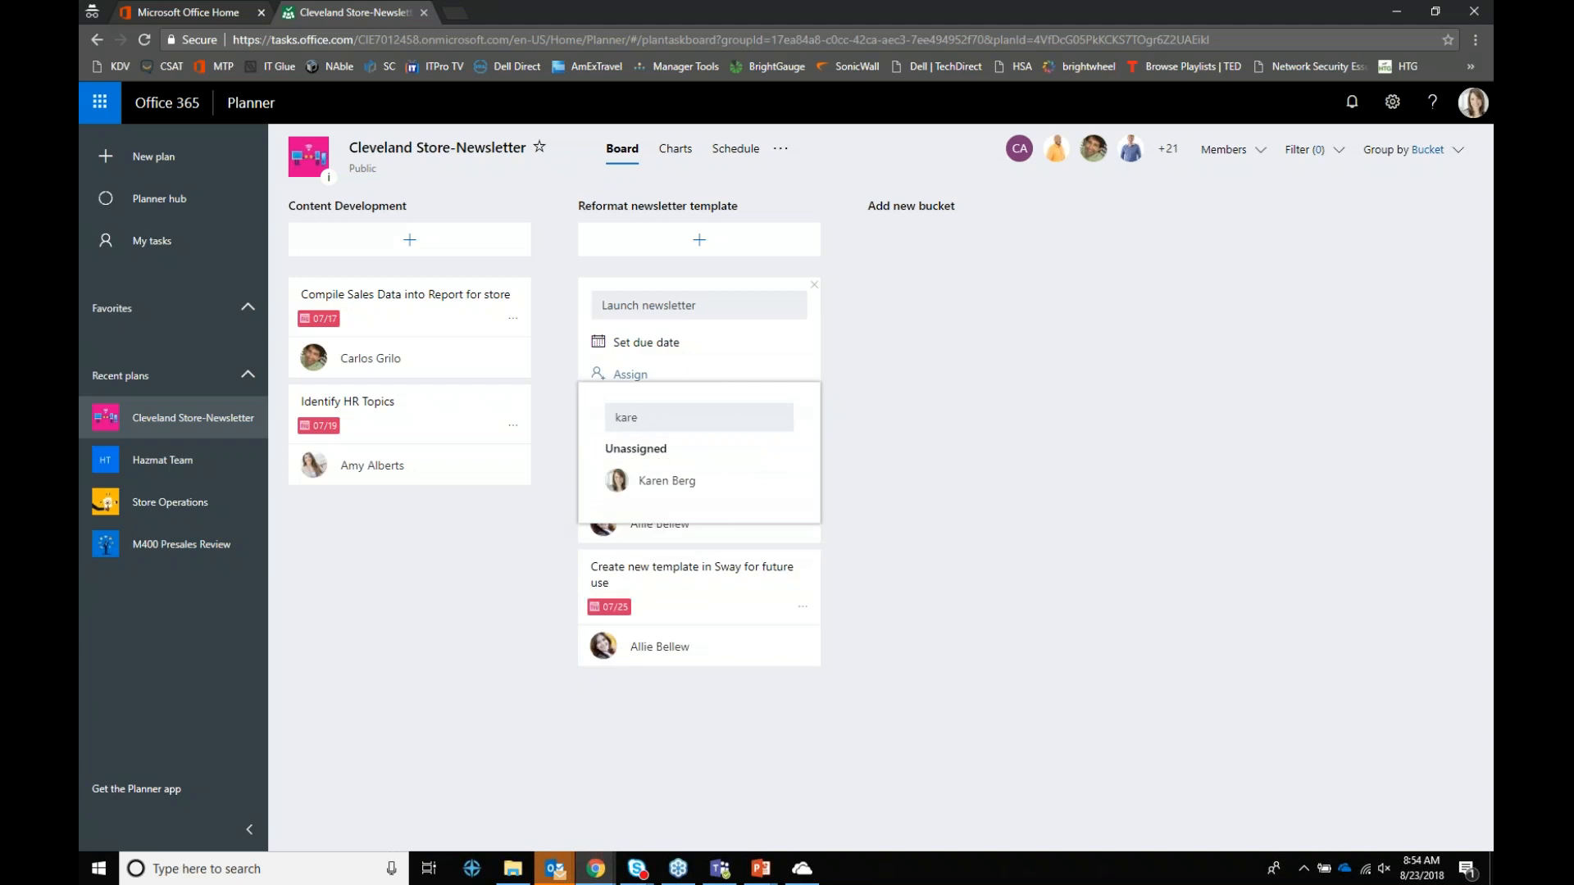
pyautogui.click(663, 482)
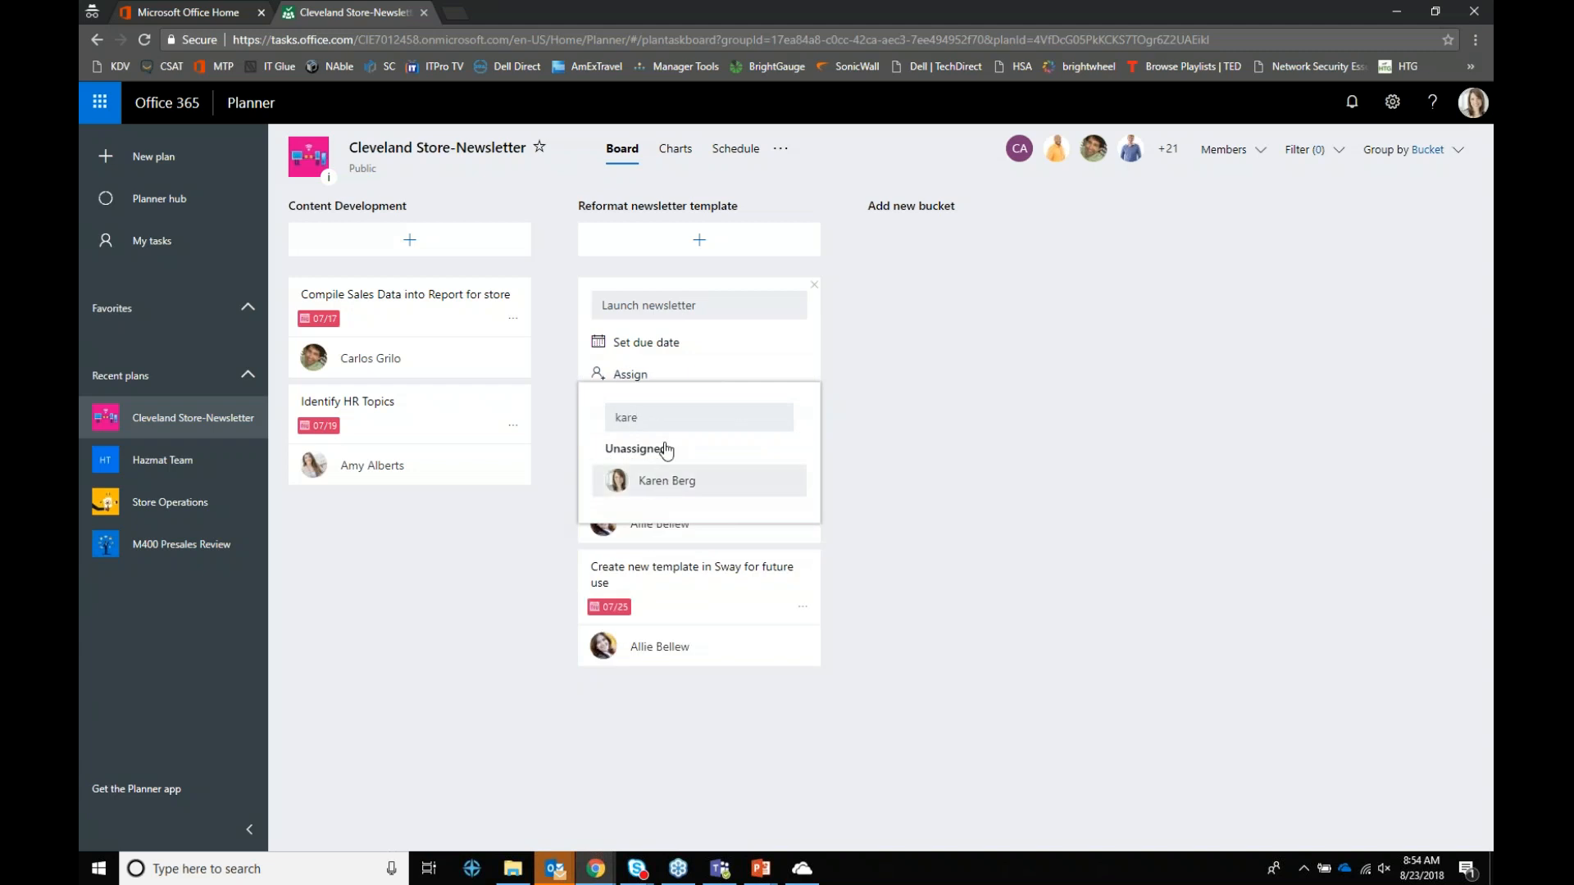
pyautogui.click(668, 347)
pyautogui.click(728, 523)
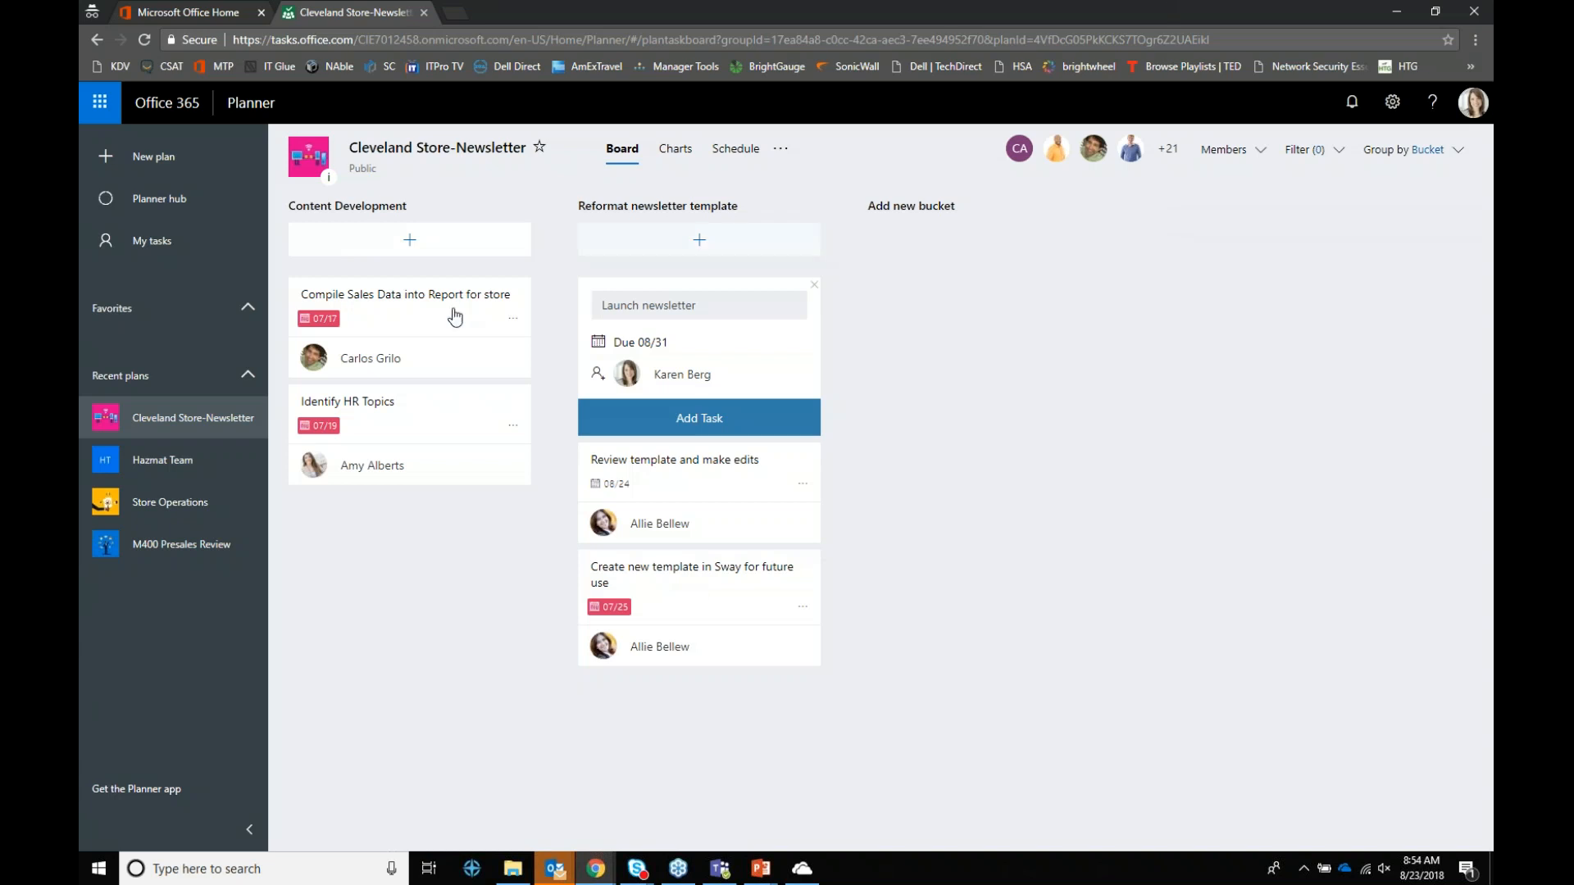
# Step: Review the plan's Members chart, then switch to the August 2018 Schedule calendar
pyautogui.click(677, 155)
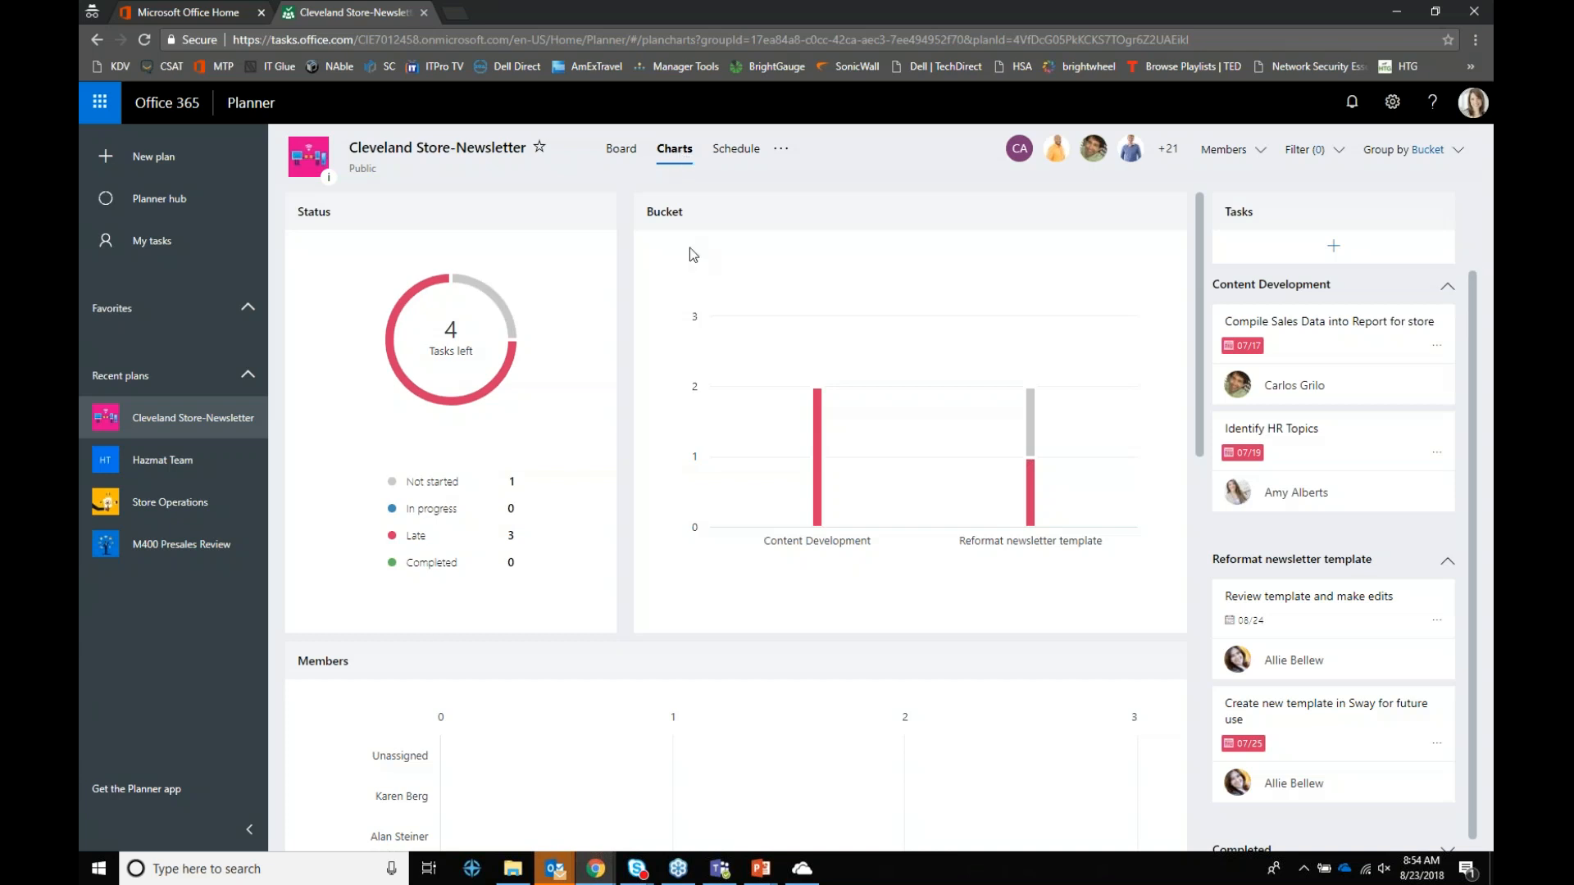
pyautogui.scroll(-2, 525, 571)
pyautogui.scroll(-3, 652, 593)
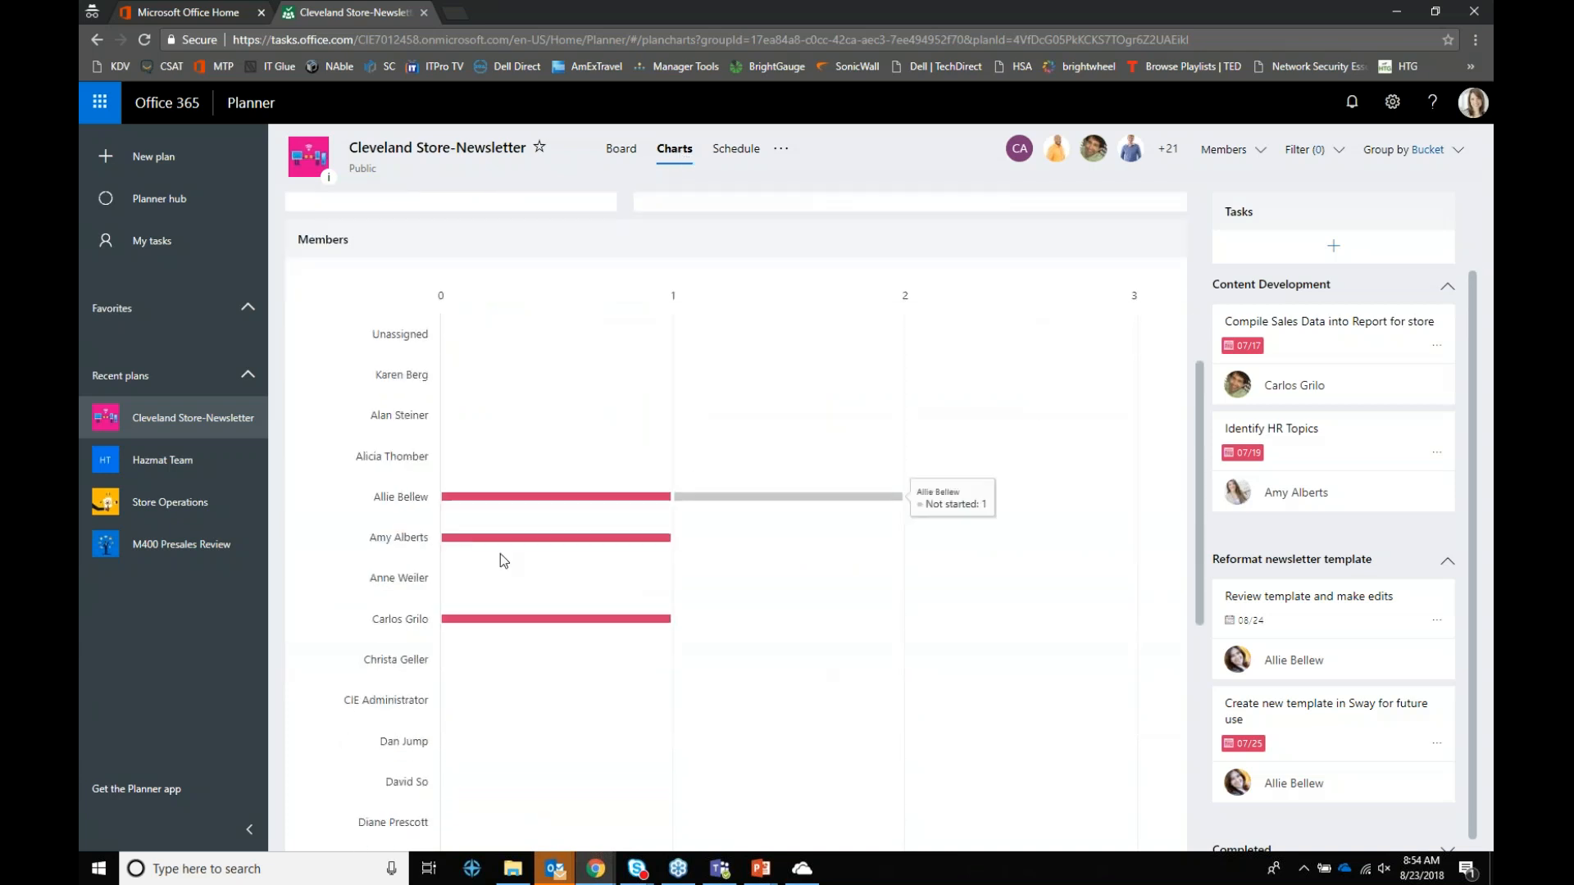
pyautogui.scroll(-1, 611, 574)
pyautogui.scroll(4, 672, 597)
pyautogui.scroll(2, 732, 600)
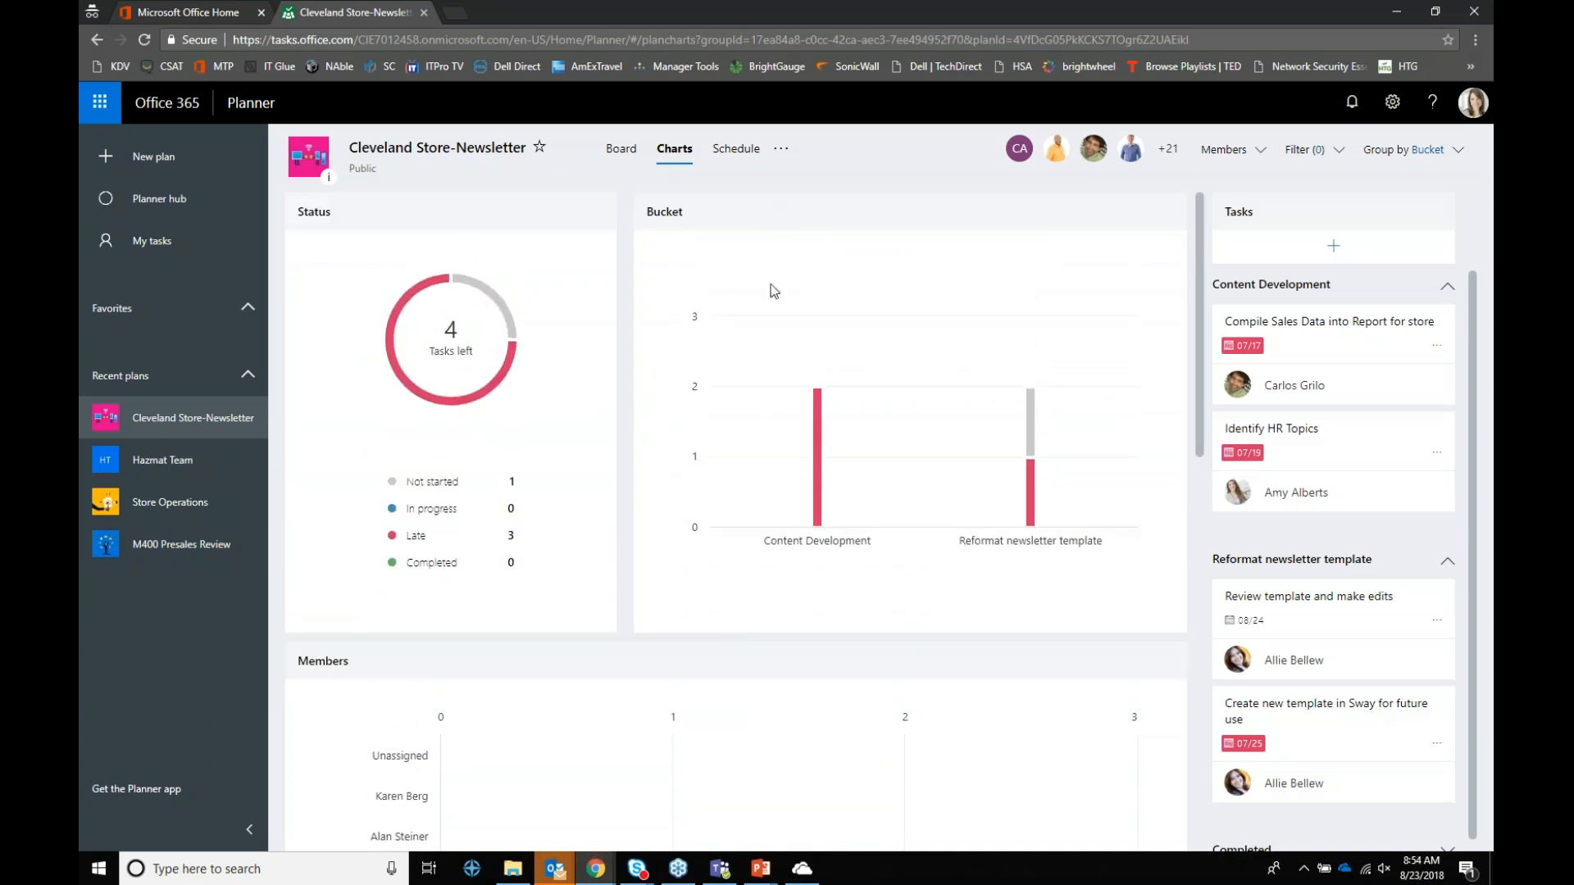
pyautogui.click(744, 156)
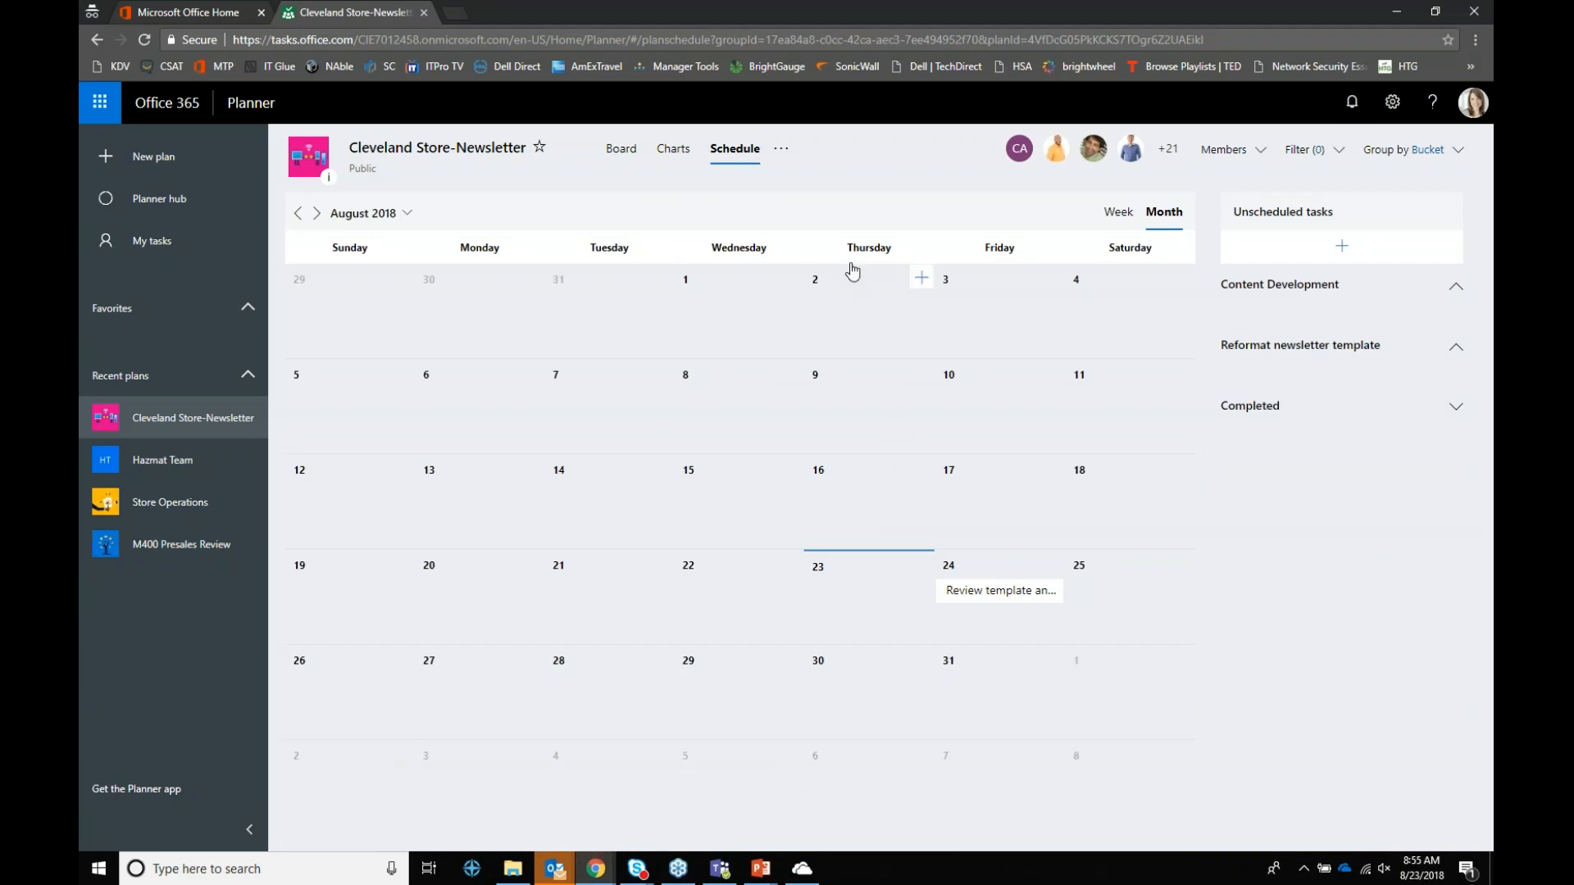
# Step: Check the plan members, then open Add plan to Outlook calendar to get the iCalendar link
pyautogui.click(1166, 151)
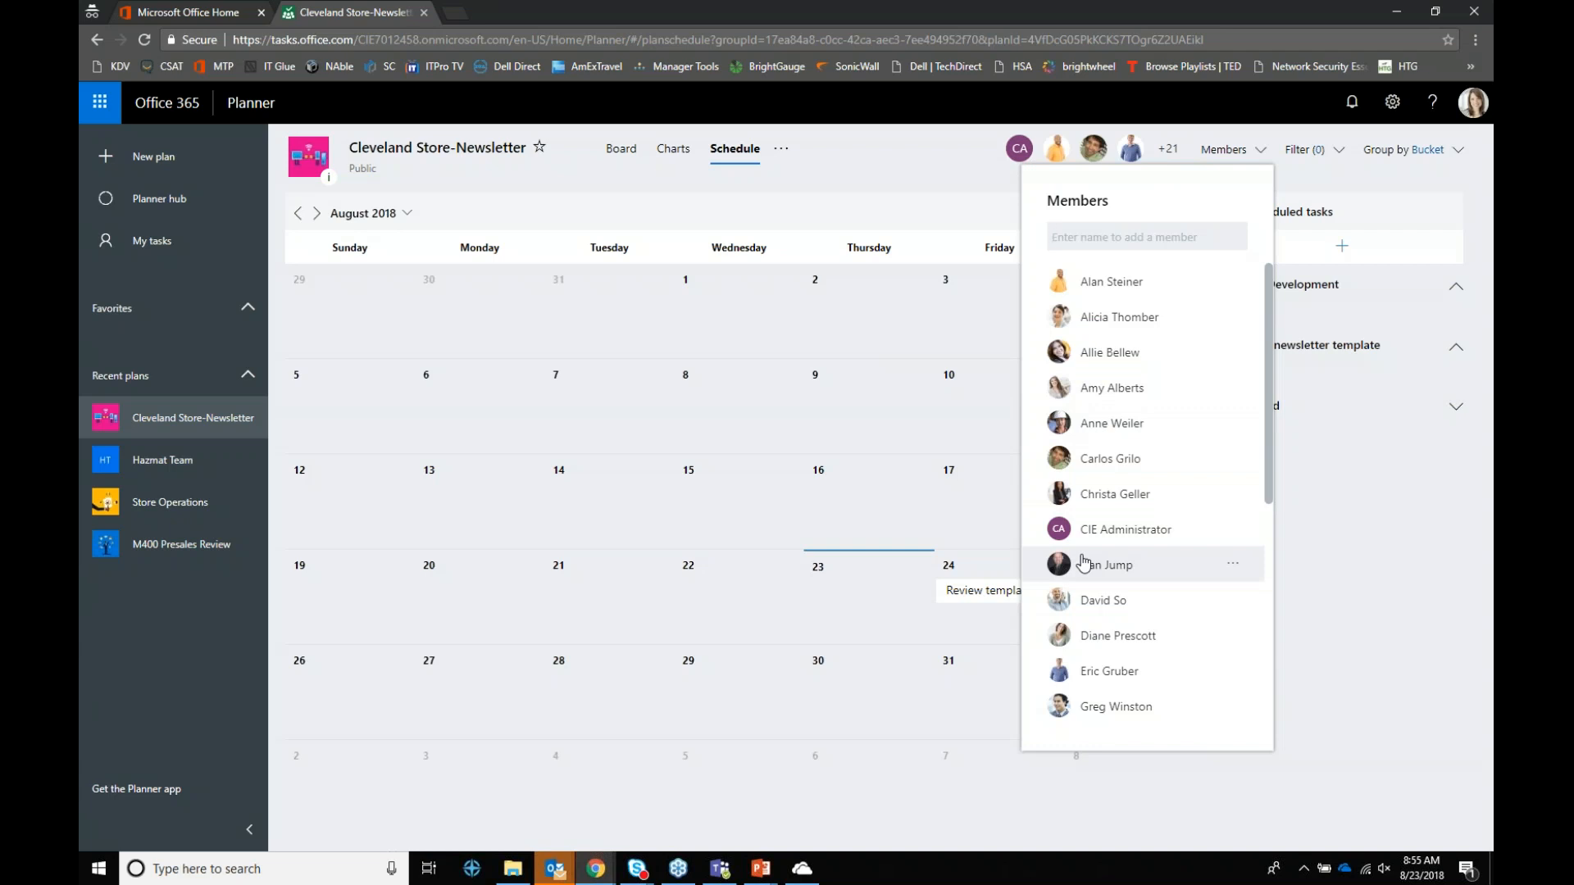
pyautogui.click(785, 154)
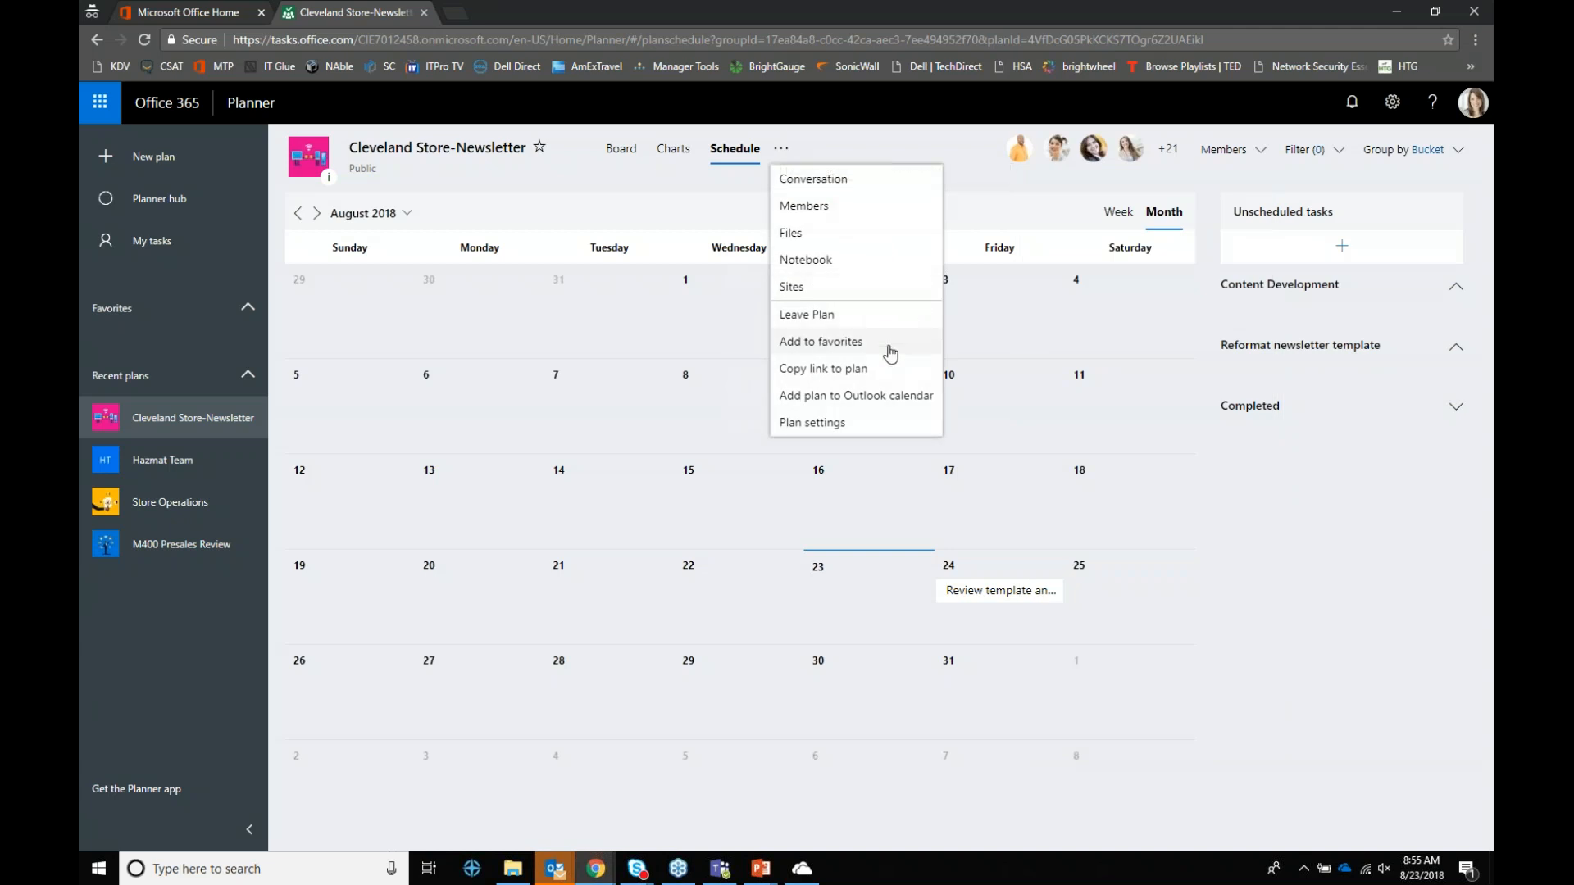
pyautogui.click(884, 398)
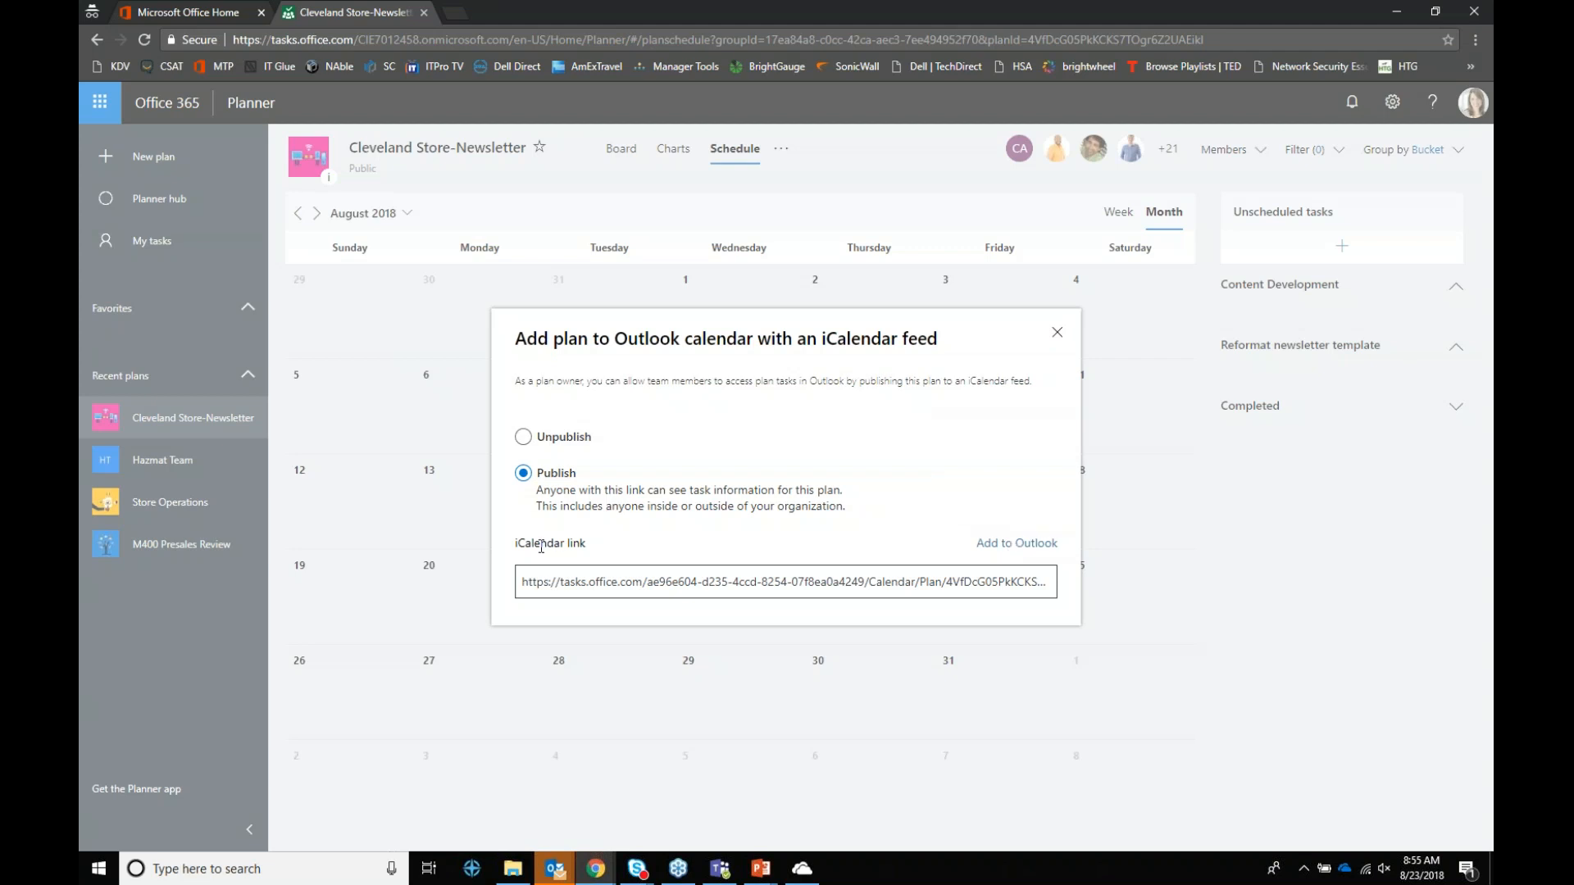
# Step: Subscribe Outlook to the Planner-Cleveland Store-Newsletter calendar and view the August 24 review task
pyautogui.click(1018, 548)
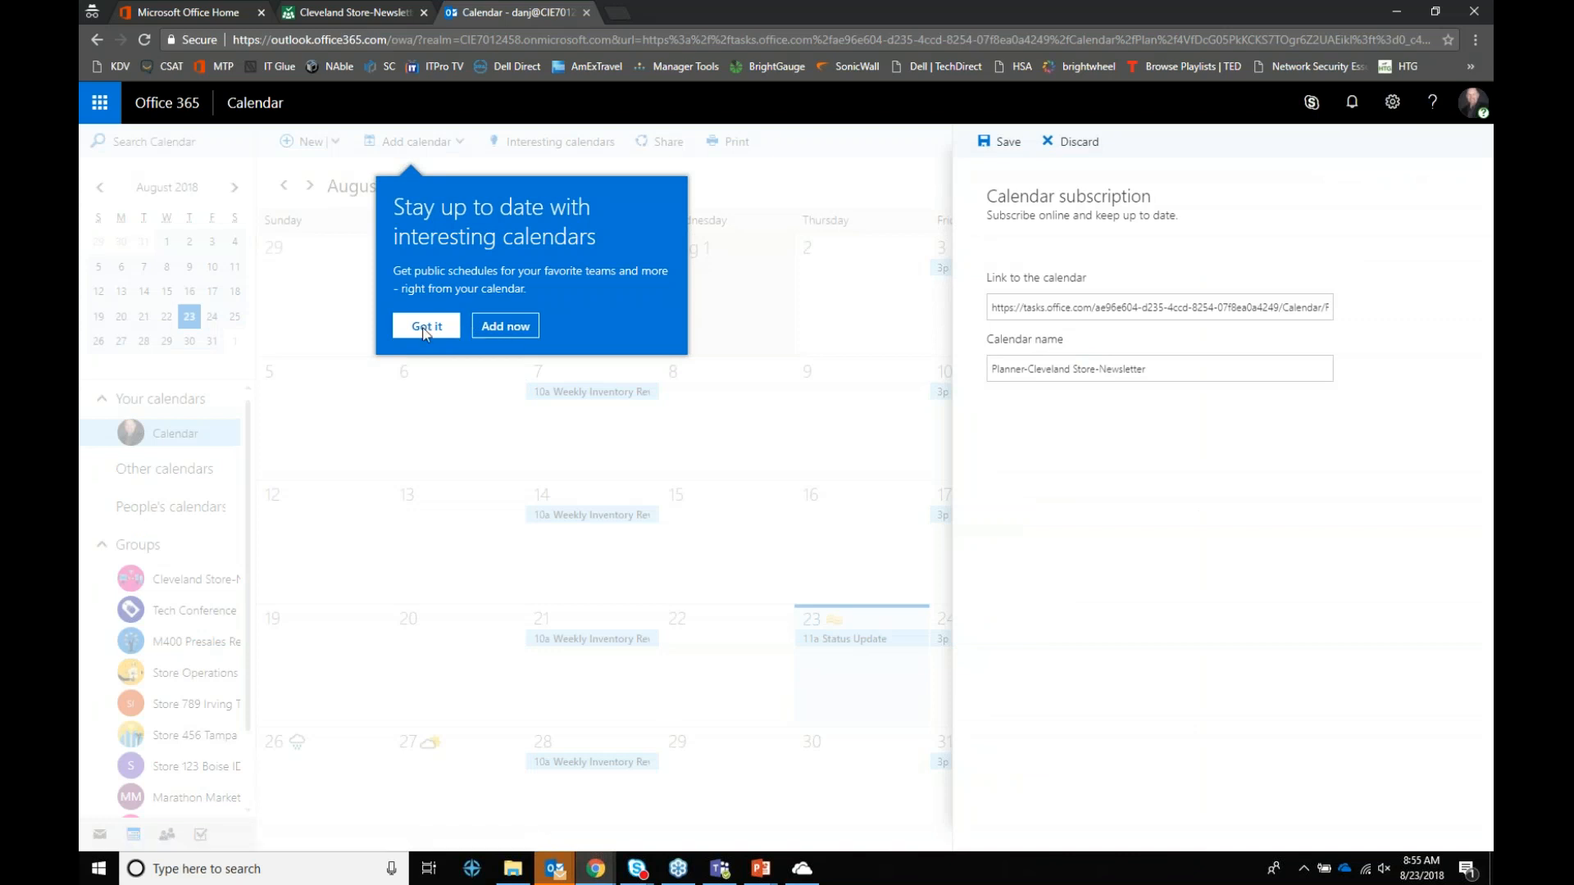
pyautogui.click(1004, 141)
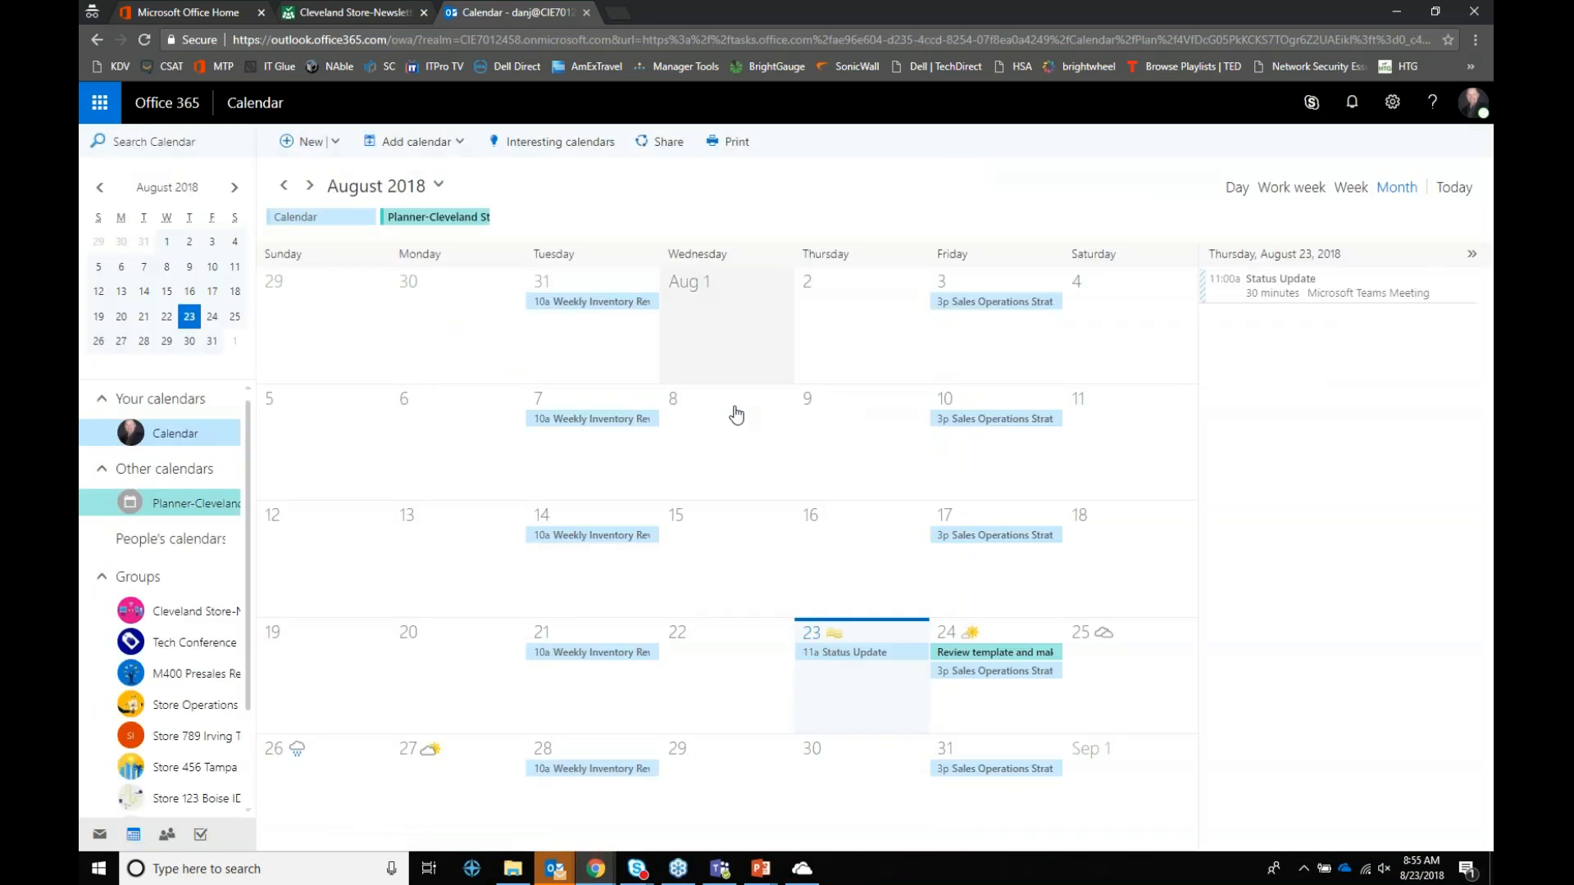
pyautogui.click(1008, 653)
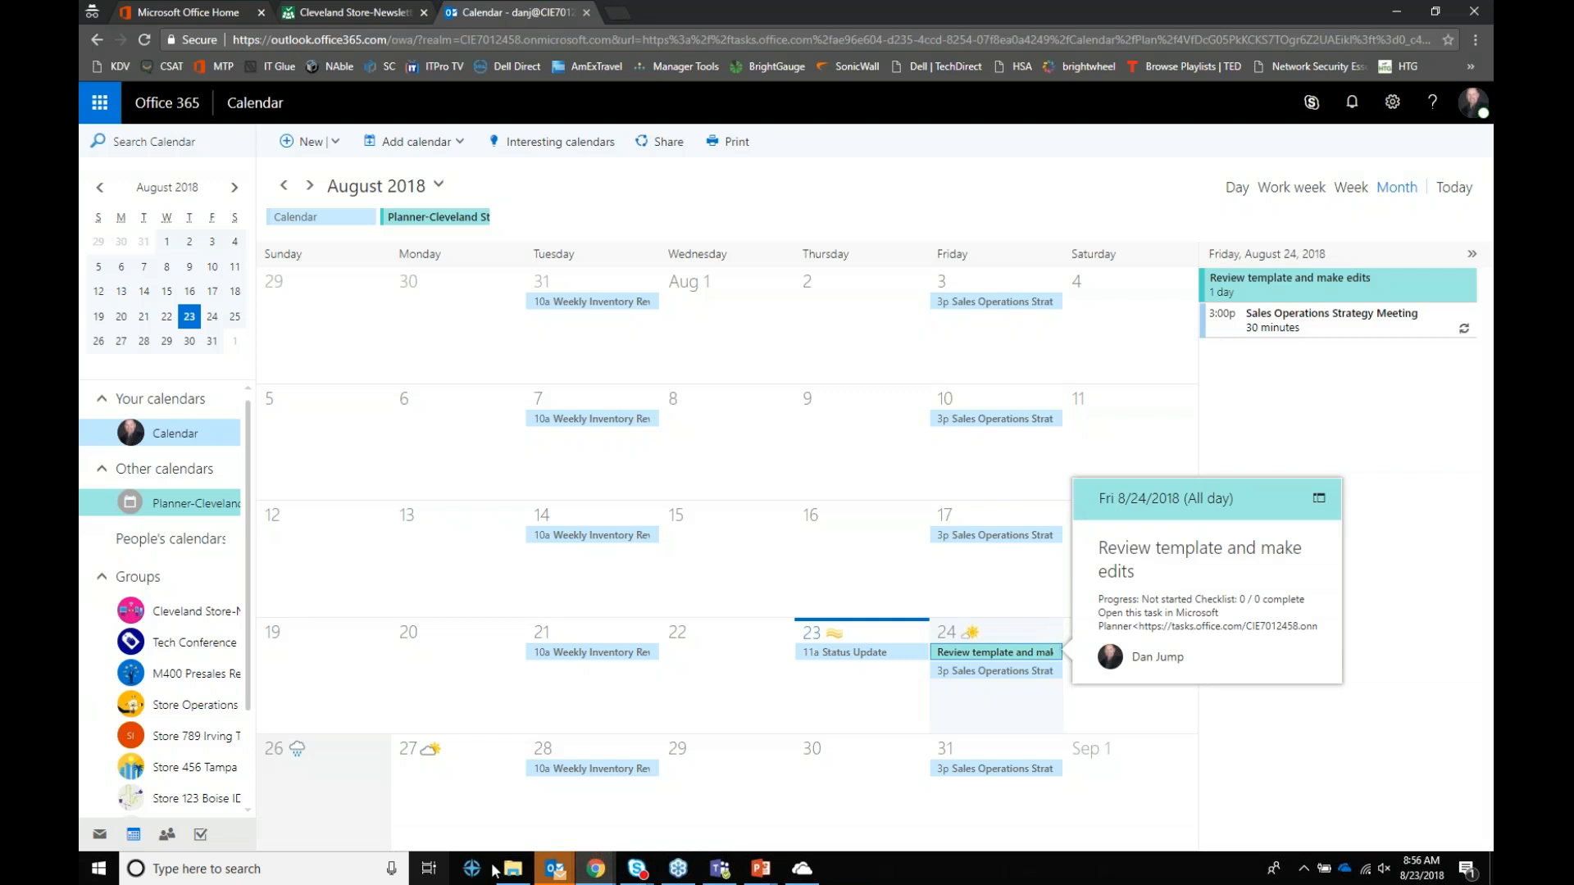
# Step: Bring the Planner browser window back to the front
pyautogui.moveTo(596, 874)
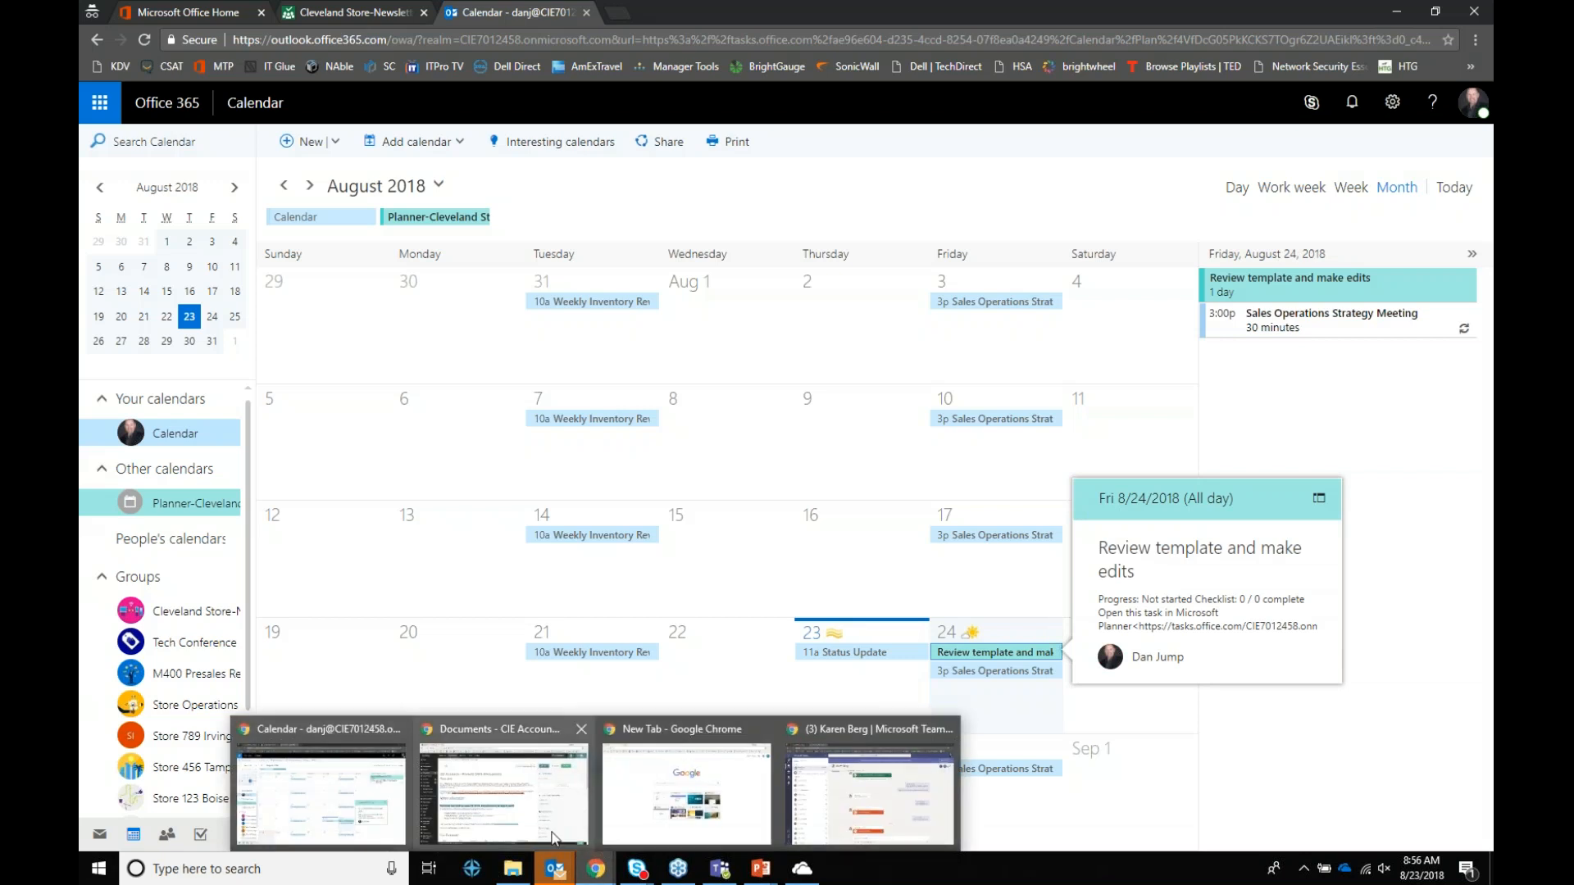
pyautogui.moveTo(551, 838)
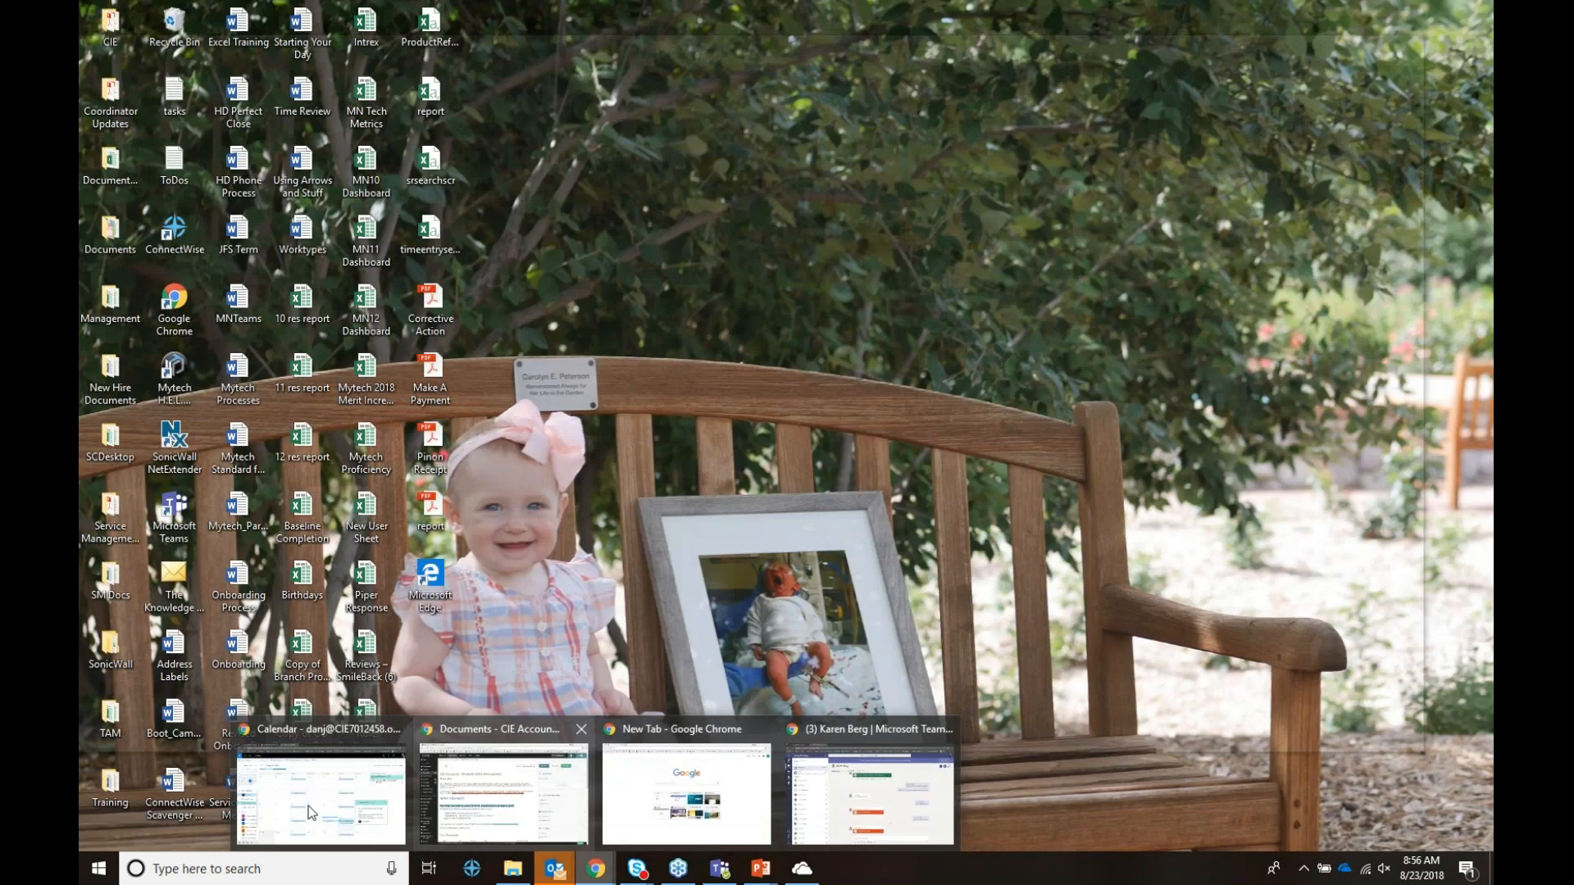
pyautogui.click(309, 805)
# Step: Close the Planner calendar feed settings and return to the plan's Board view
pyautogui.click(345, 12)
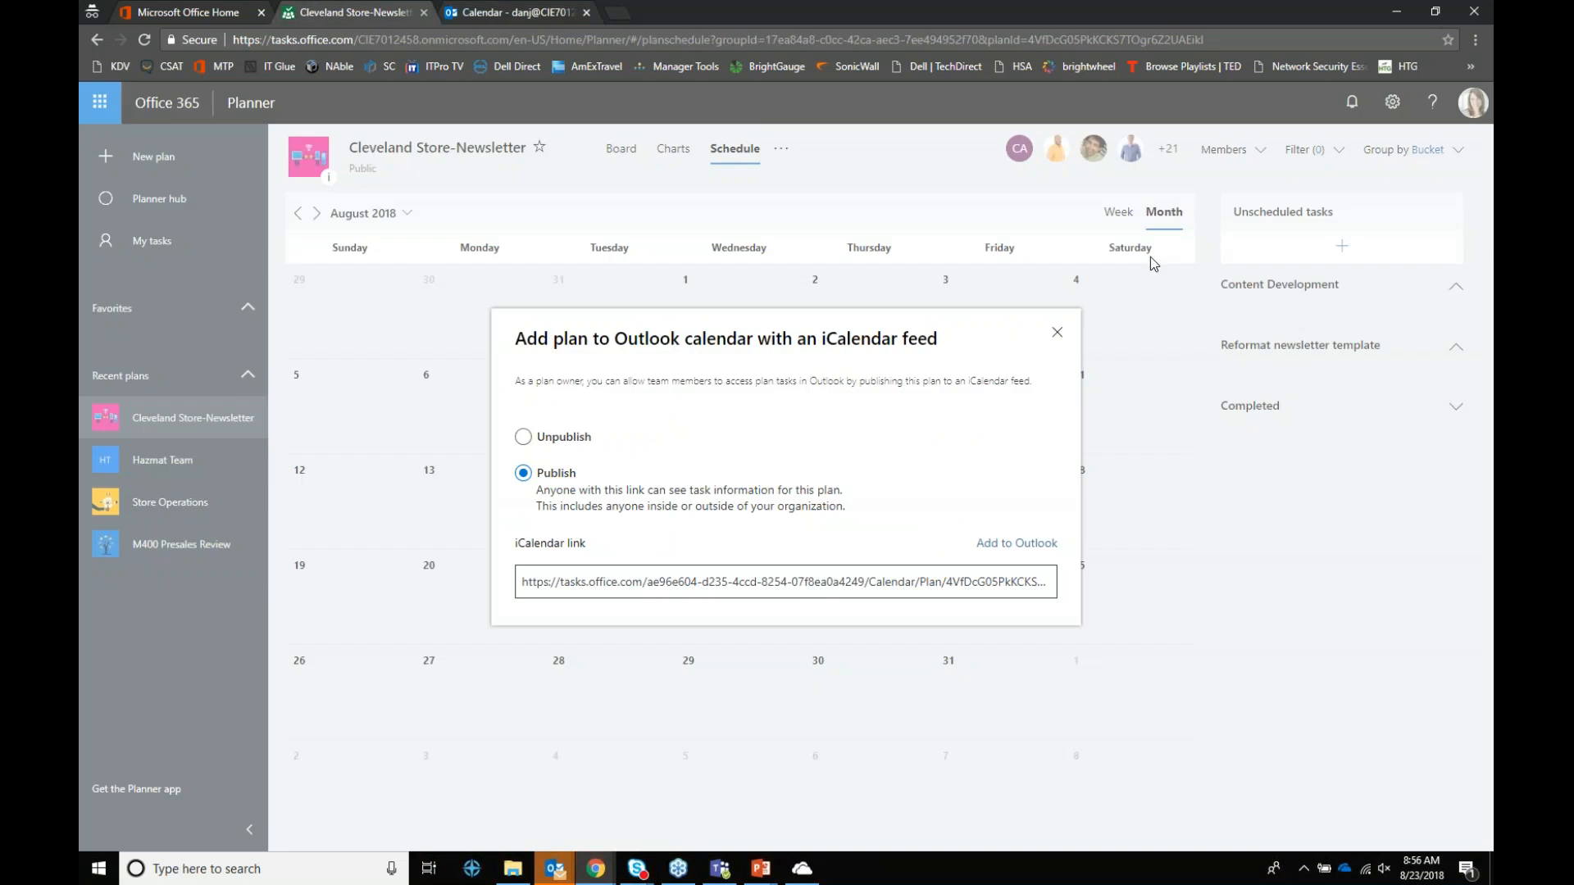
pyautogui.click(1057, 333)
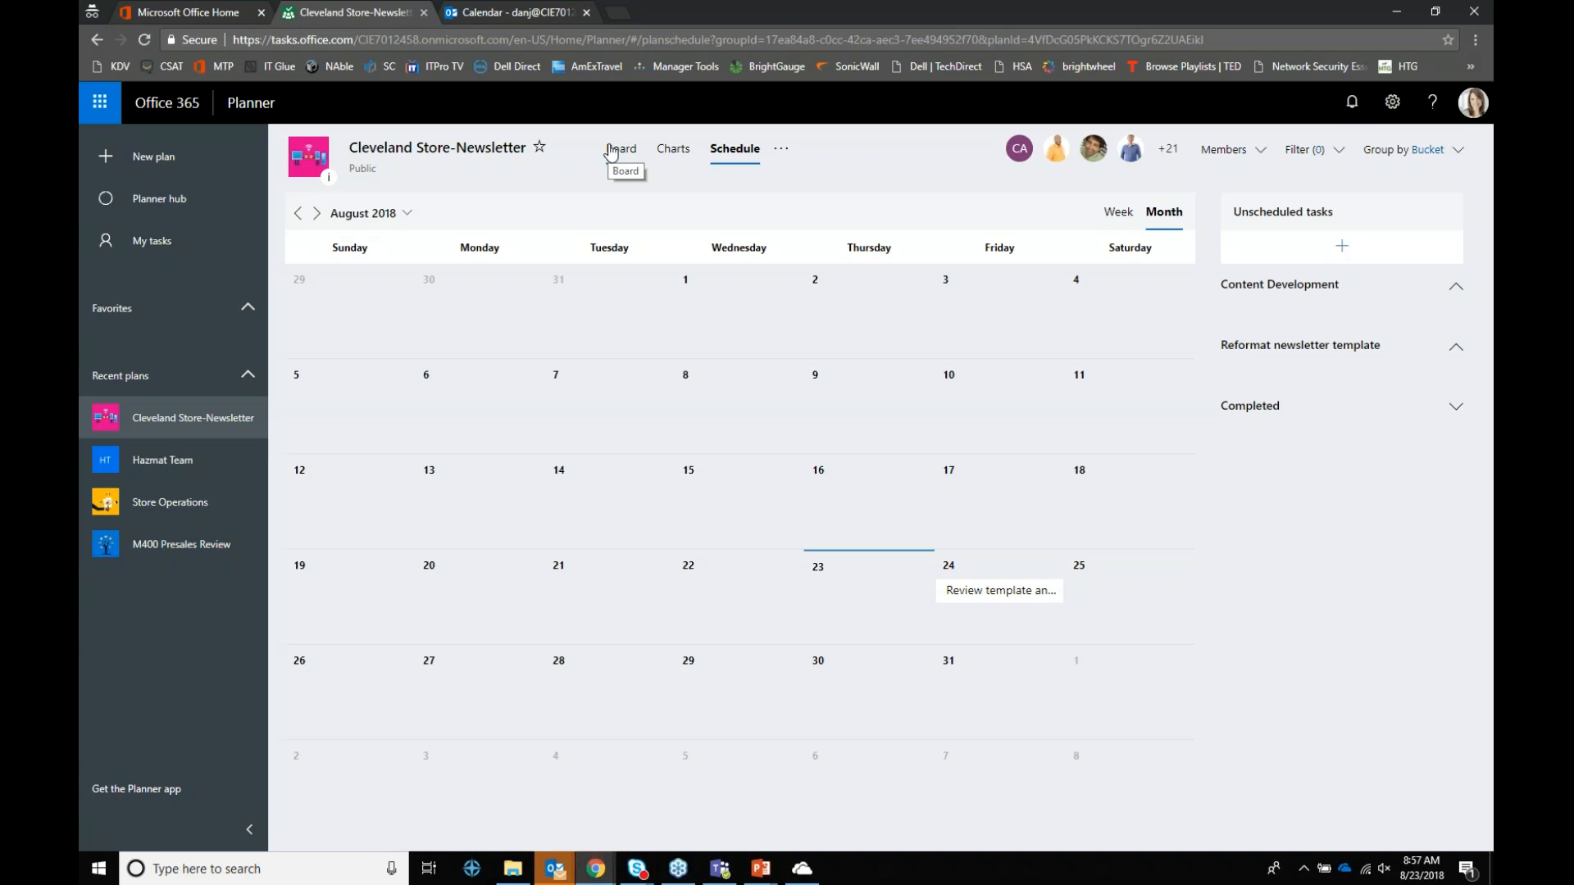
pyautogui.click(611, 153)
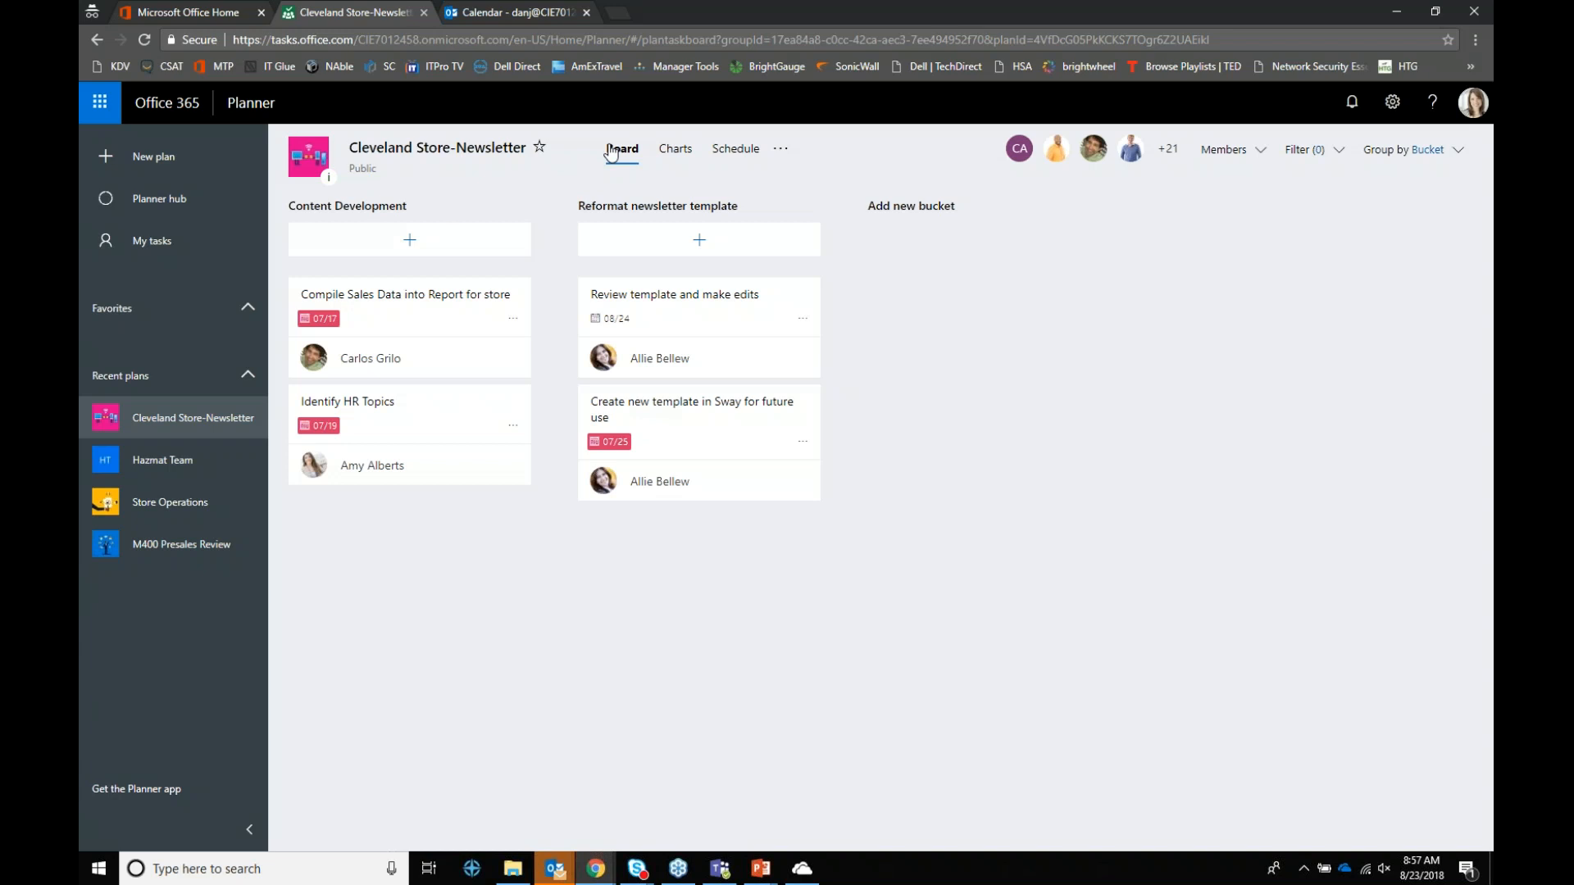
# Step: Check the plan's extra options menu, then return to the PowerPoint Planner tips slide
pyautogui.click(780, 152)
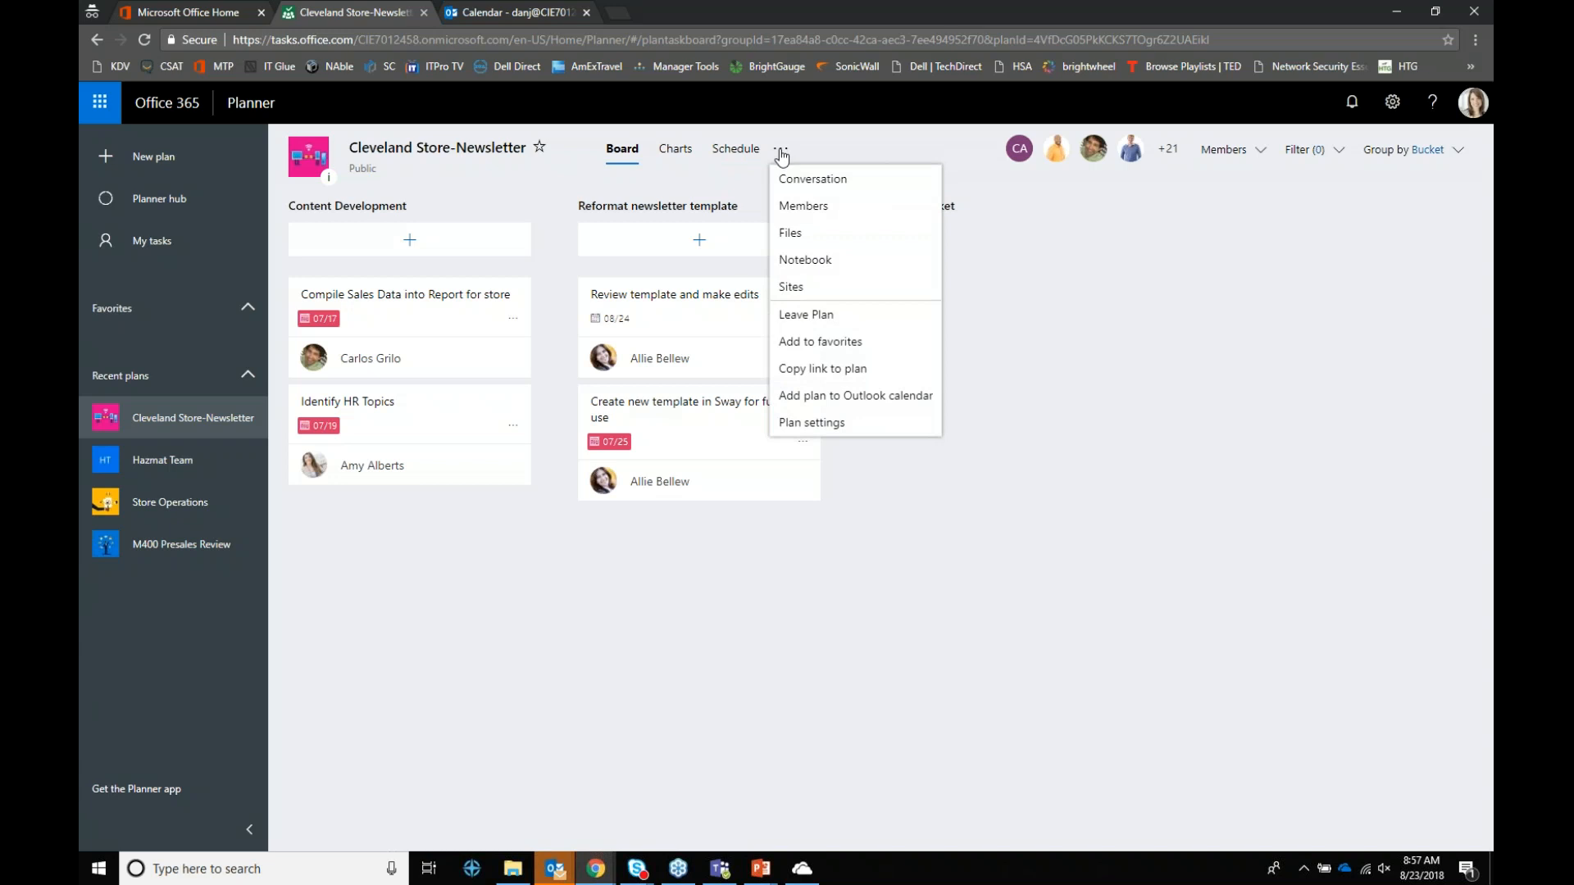
pyautogui.click(990, 628)
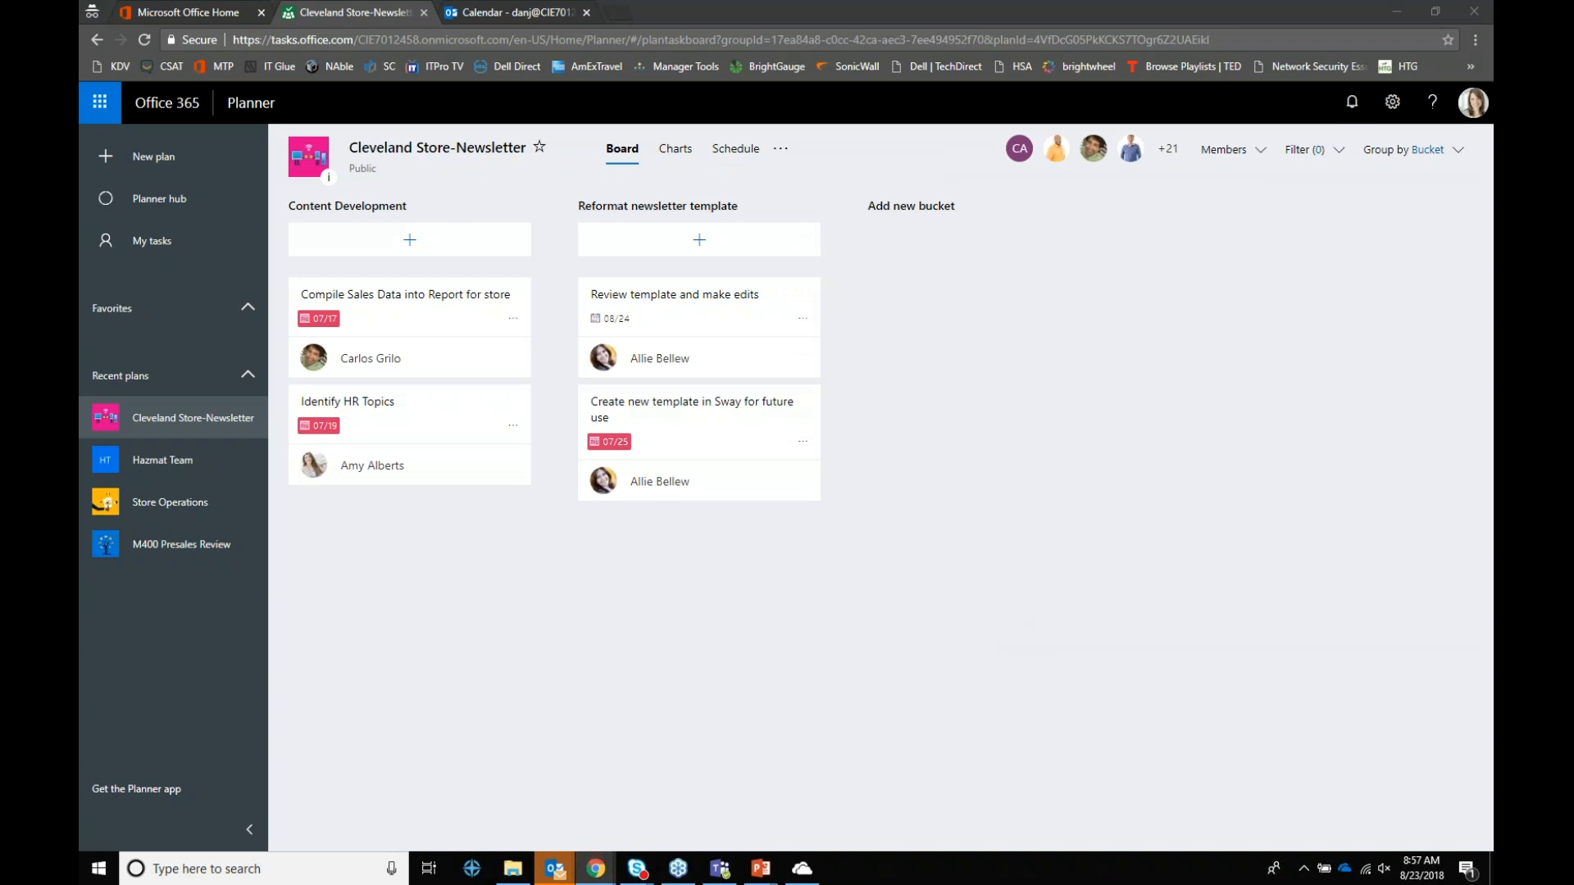
pyautogui.hotkey('alt', 'Tab')
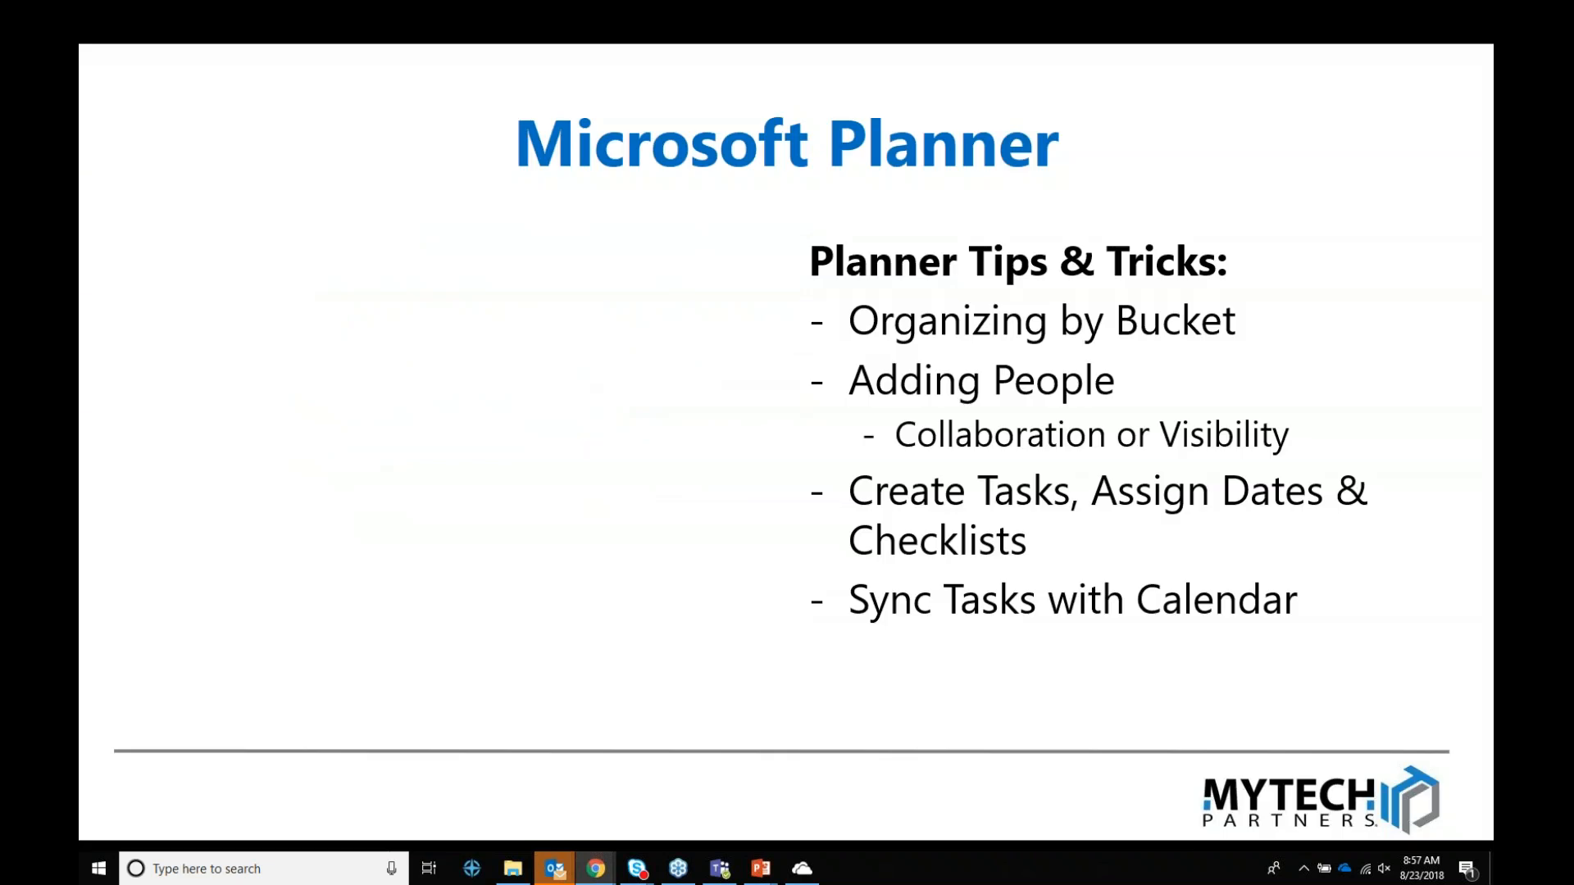
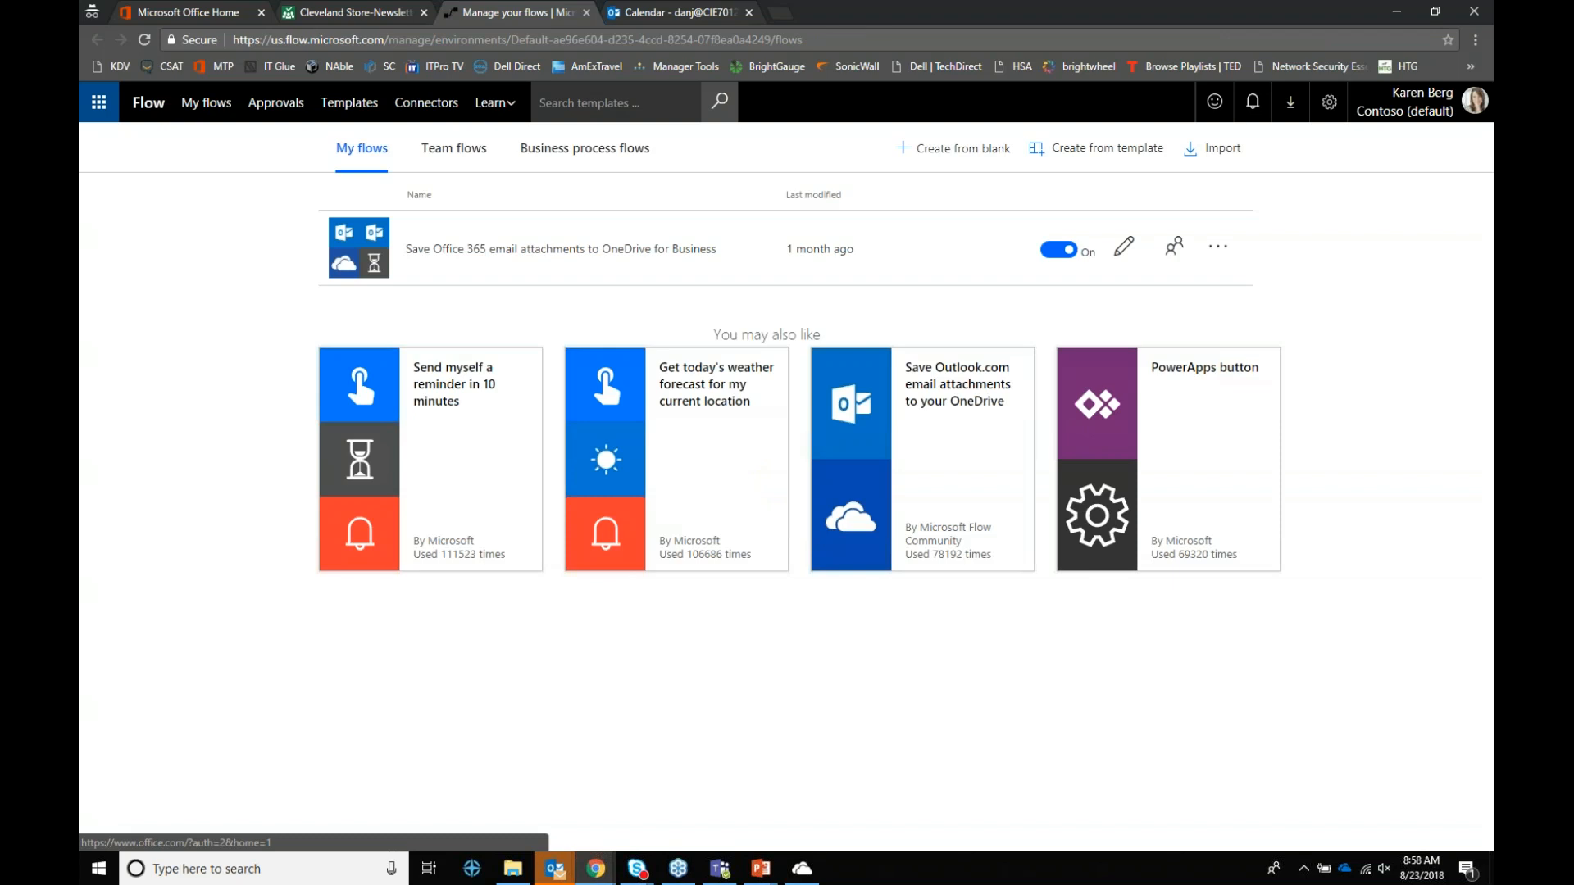
# Step: Glance at Business process flows, then bring up the Templates gallery sorted by popularity
pyautogui.click(583, 156)
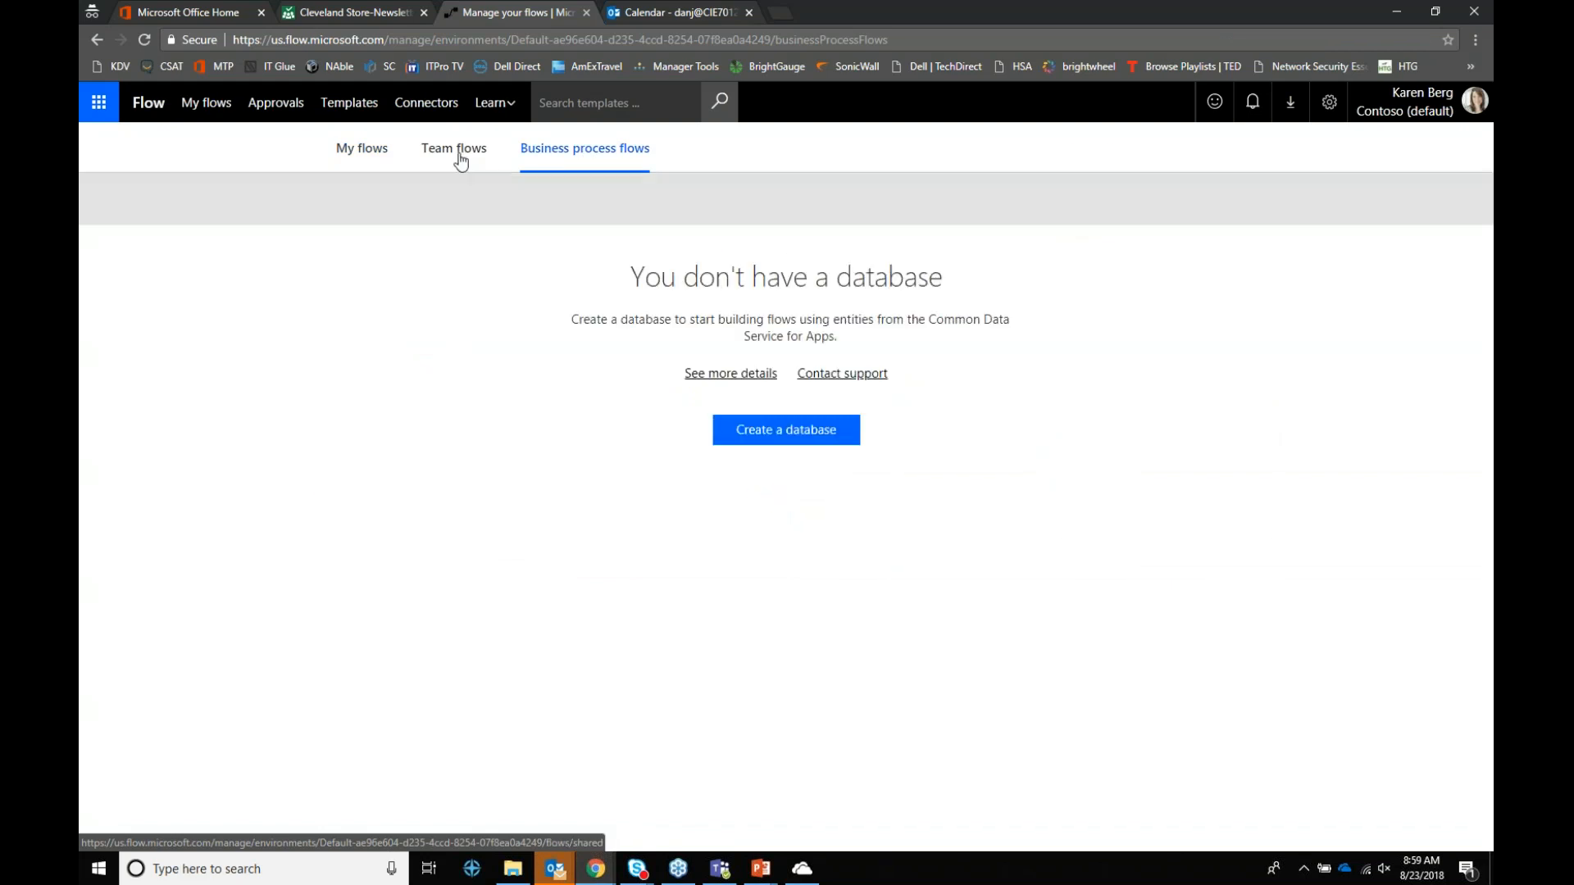
pyautogui.click(344, 105)
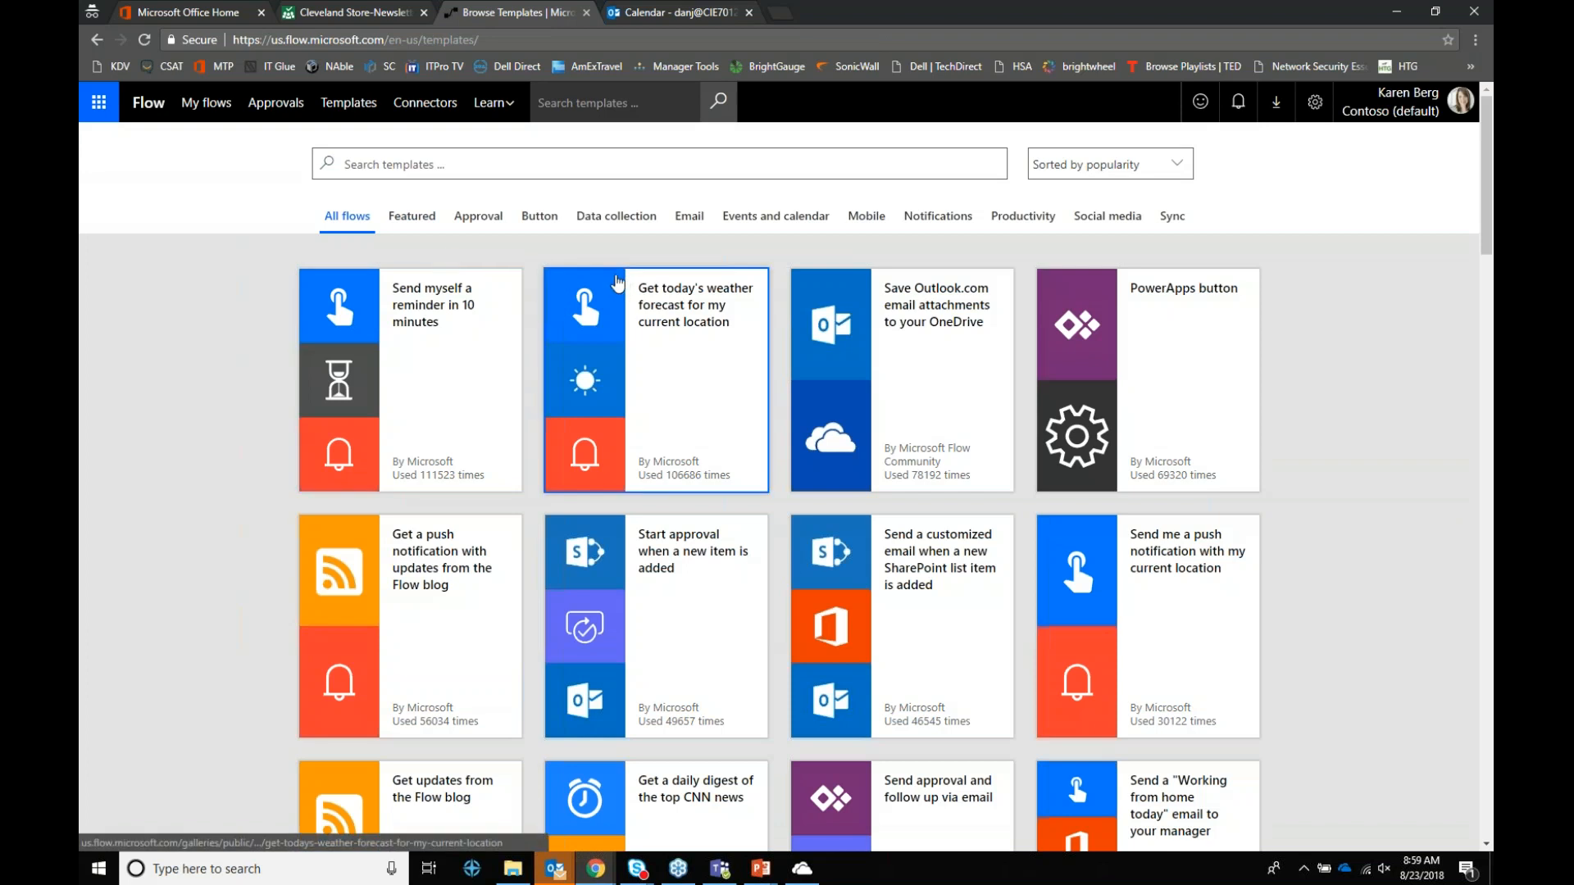
# Step: Filter to Approval templates and create a flow from 'Start approval when a new item is added'
pyautogui.click(487, 223)
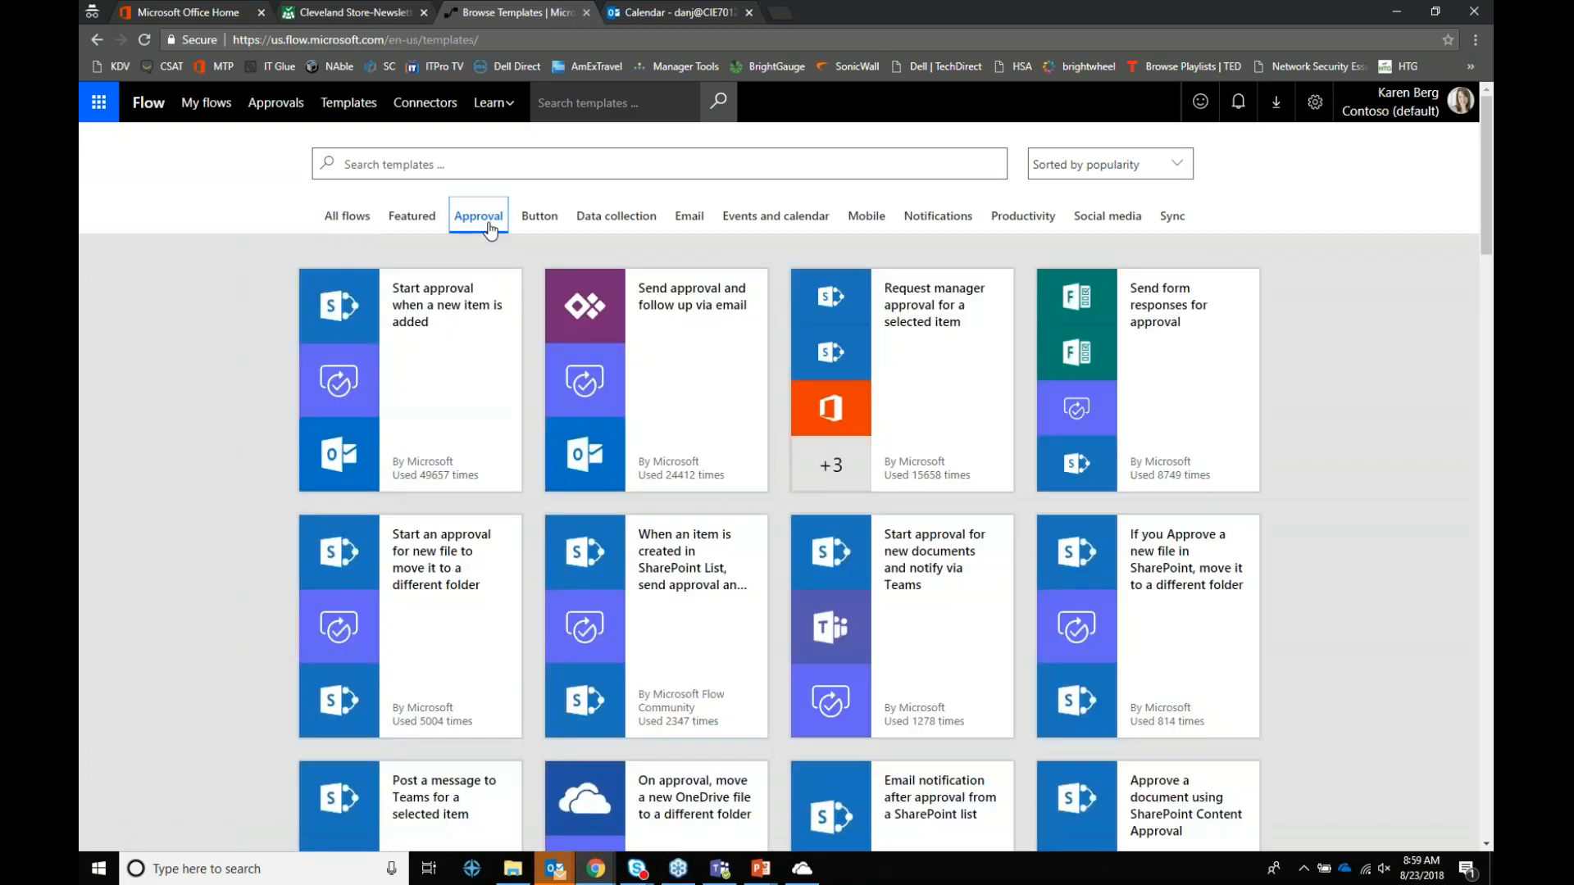
pyautogui.click(449, 297)
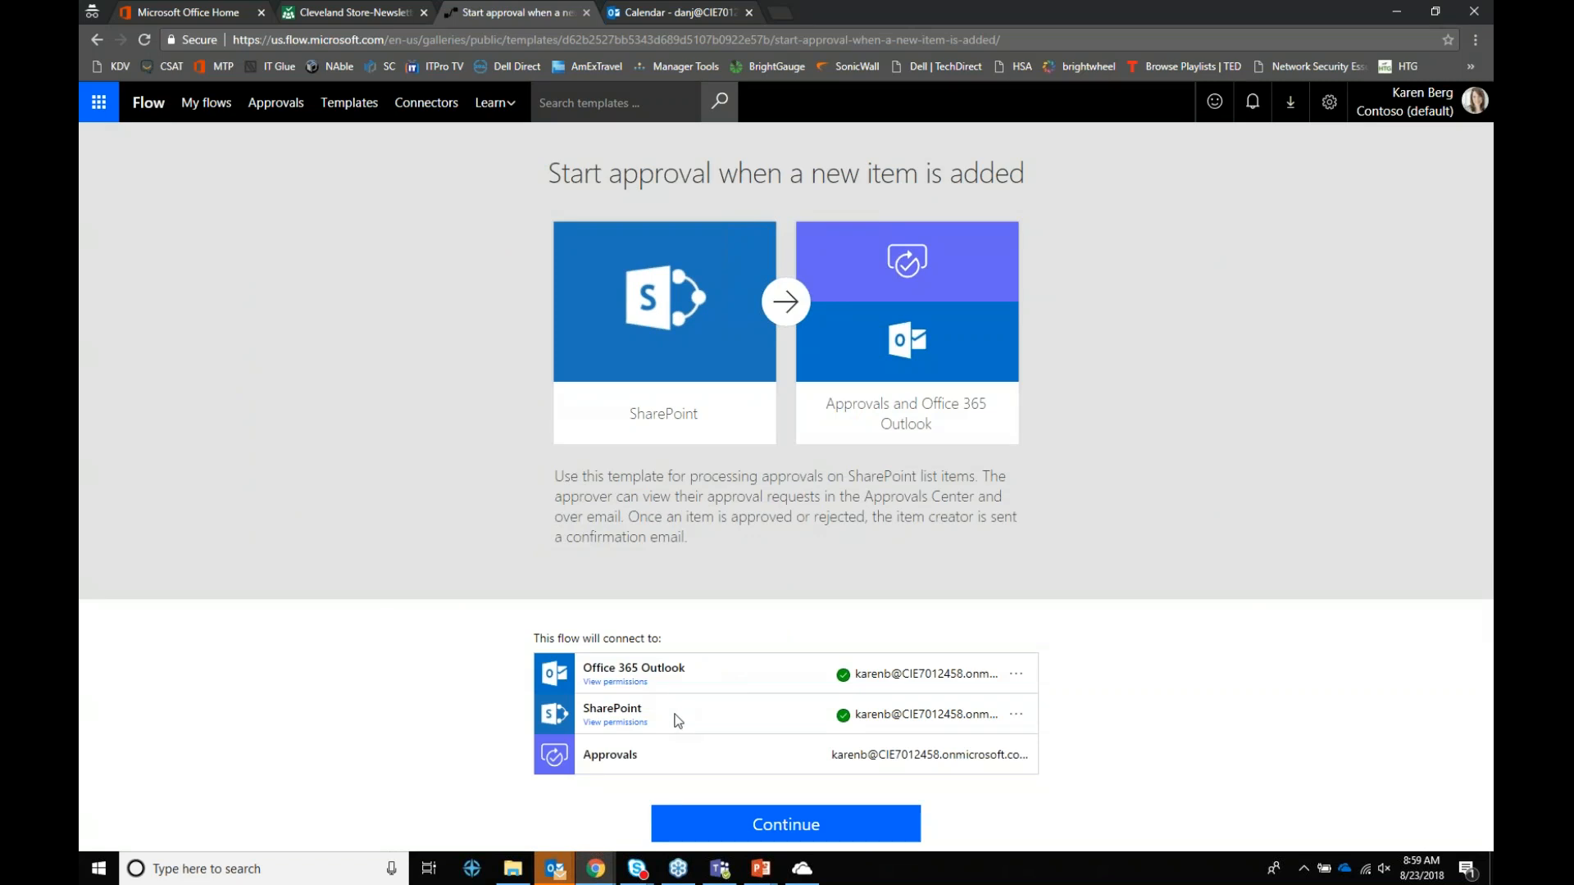
pyautogui.click(813, 828)
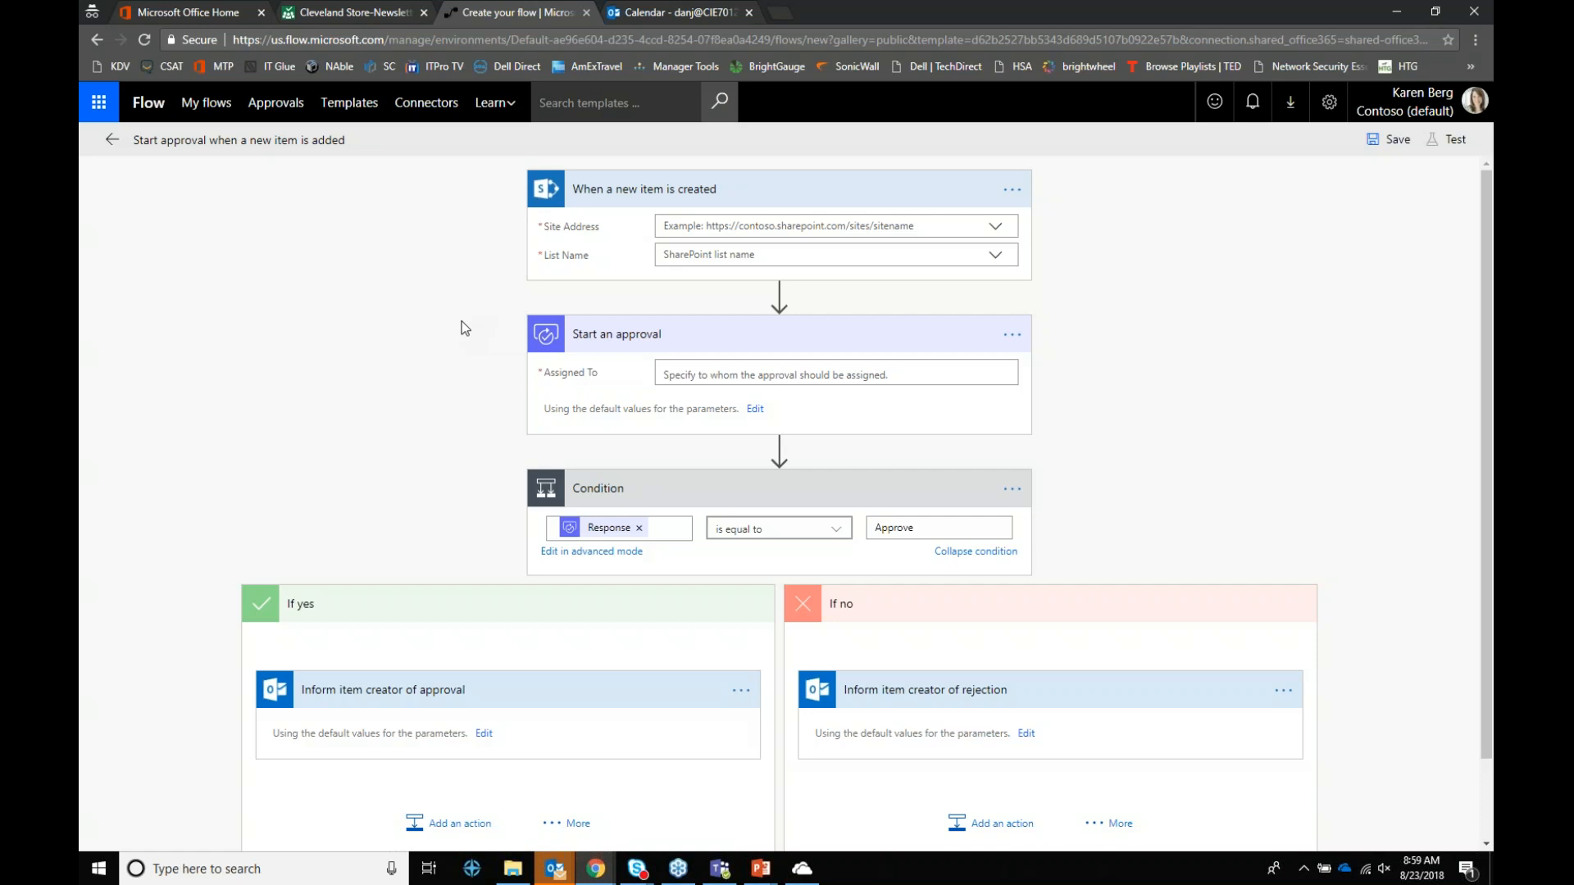
# Step: Check the approval trigger's List Name options before any site is chosen
pyautogui.click(995, 255)
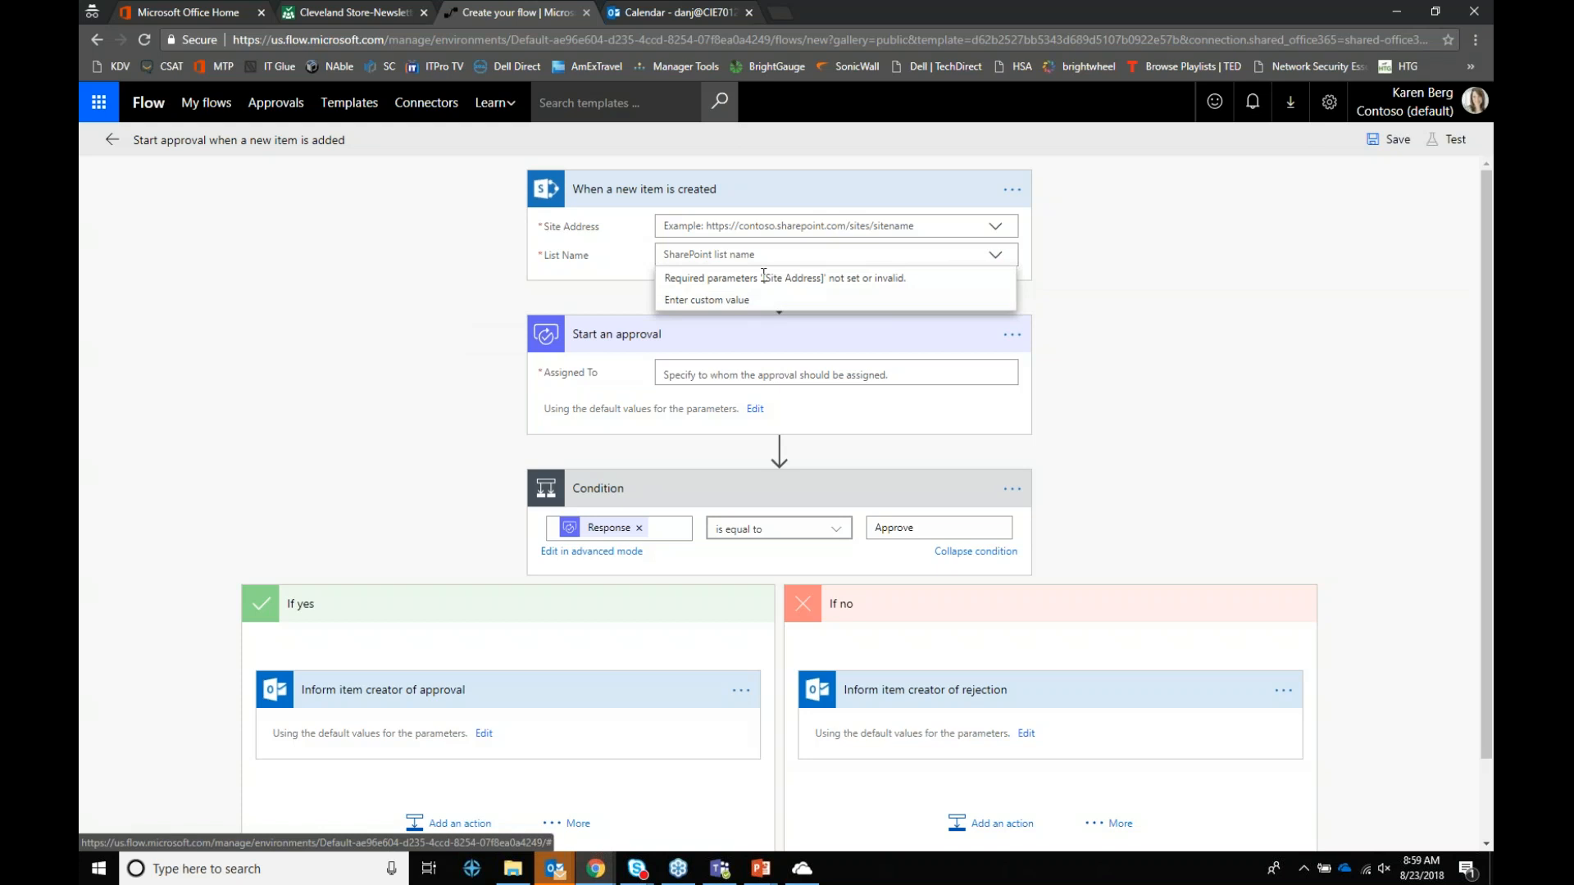
pyautogui.click(754, 301)
pyautogui.click(940, 257)
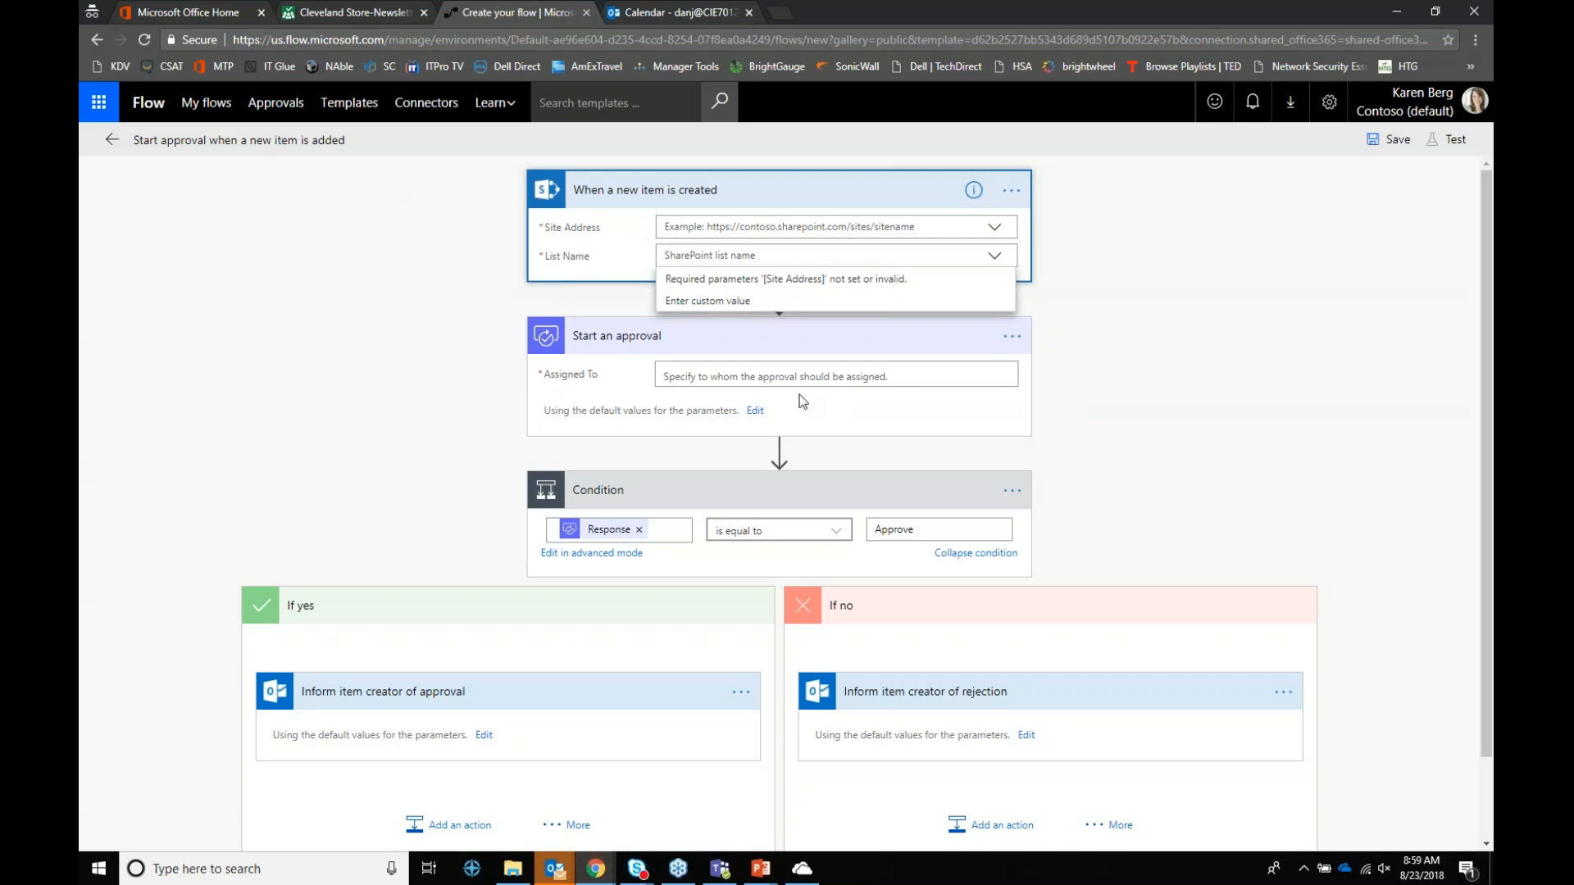
pyautogui.click(1076, 407)
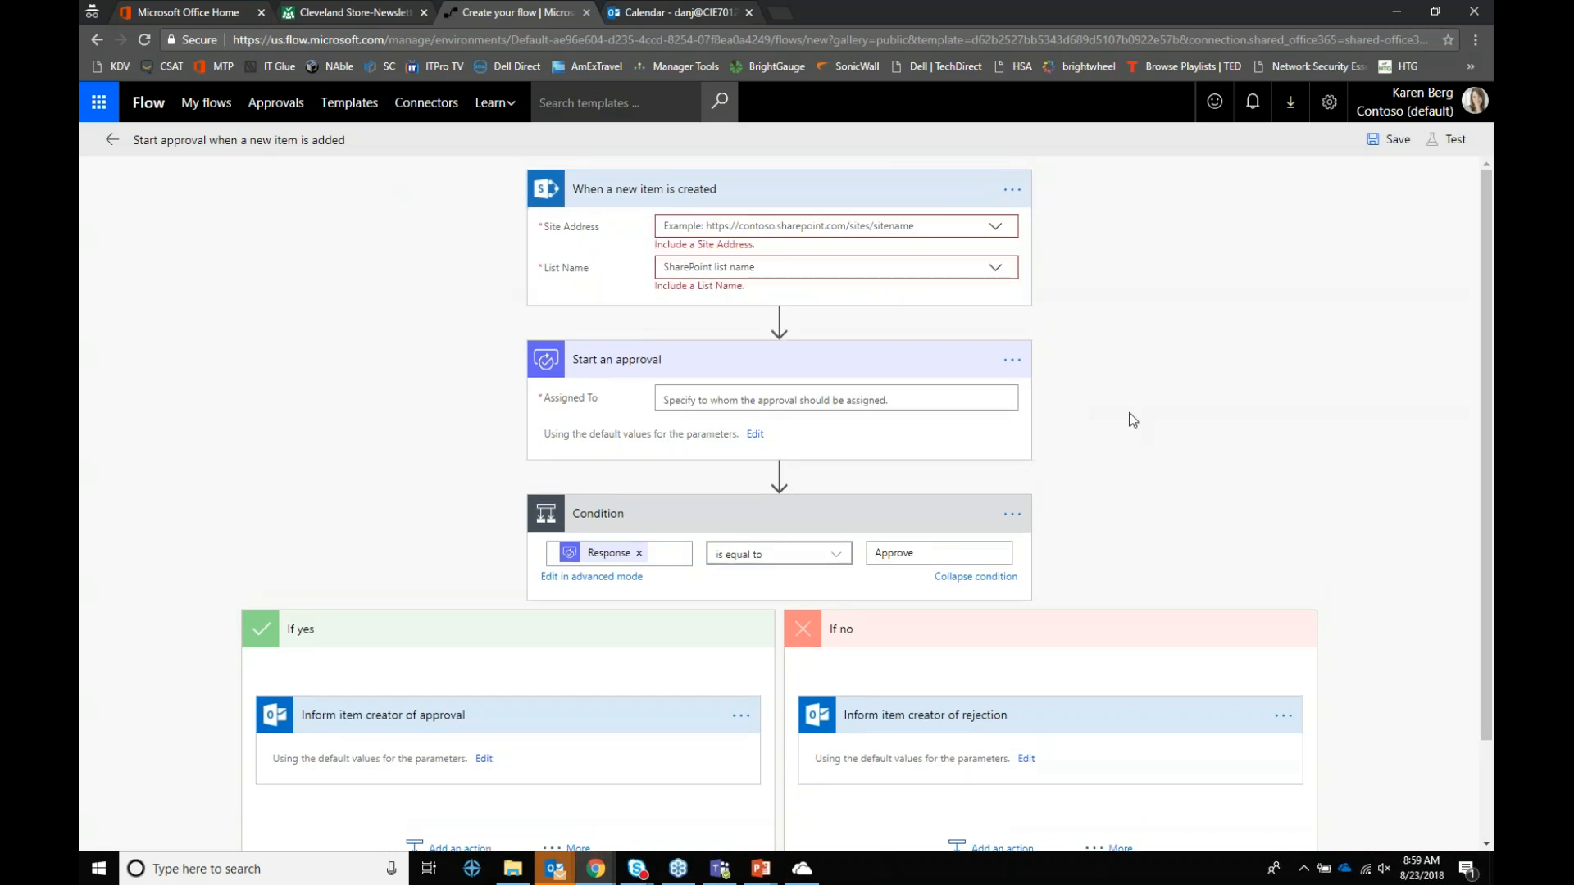
# Step: Try the Sales Operations, Manufacturing and Accounting sites as Site Address, ending on Accounting
pyautogui.click(995, 225)
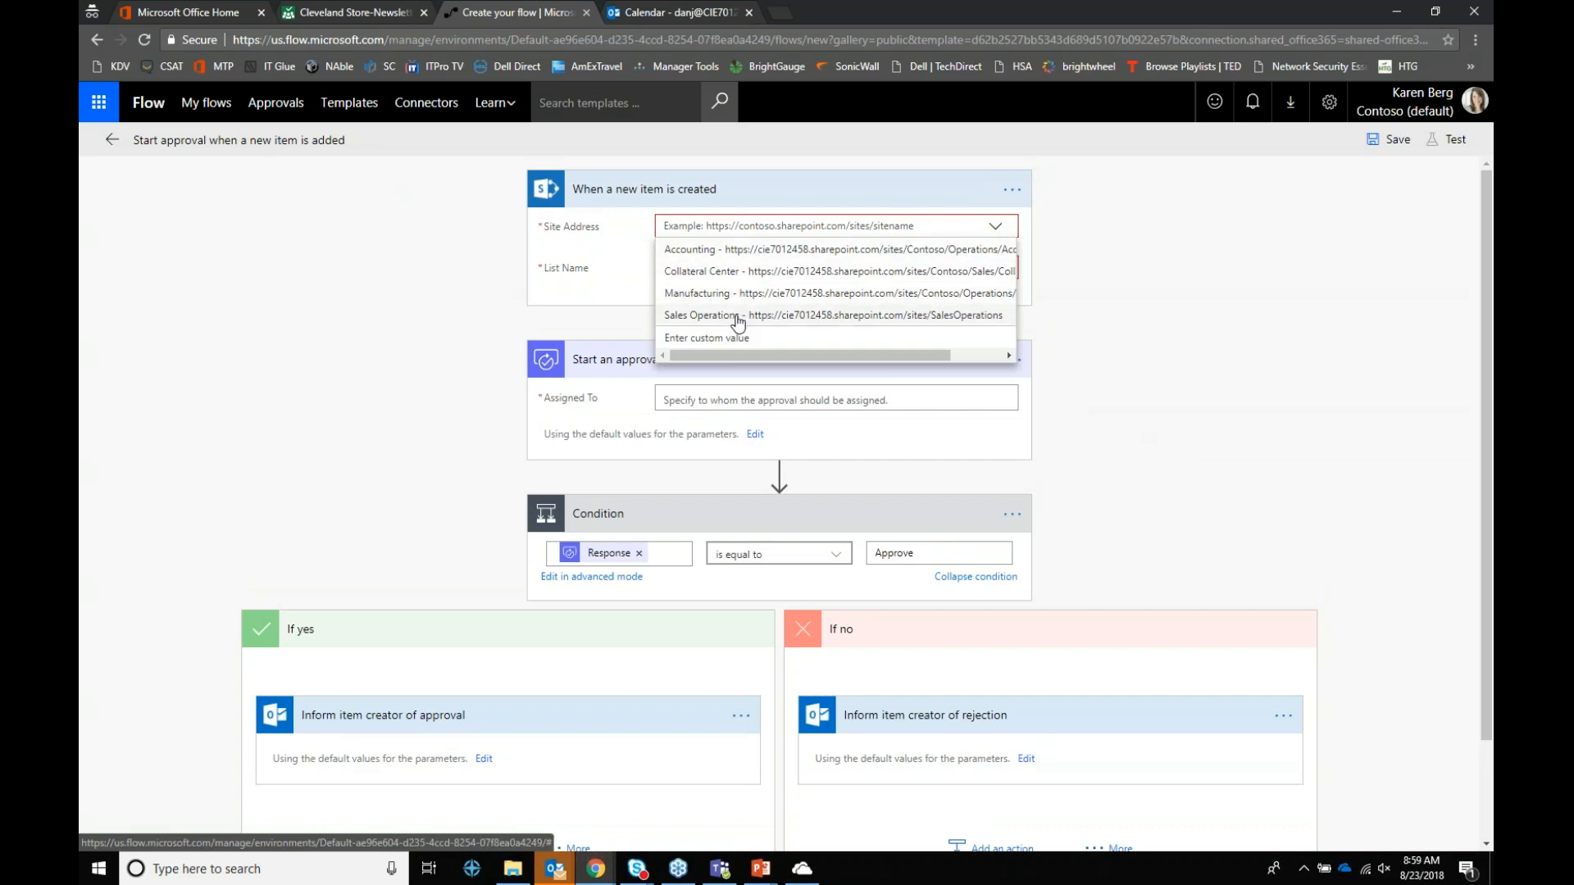
pyautogui.click(734, 315)
pyautogui.click(997, 278)
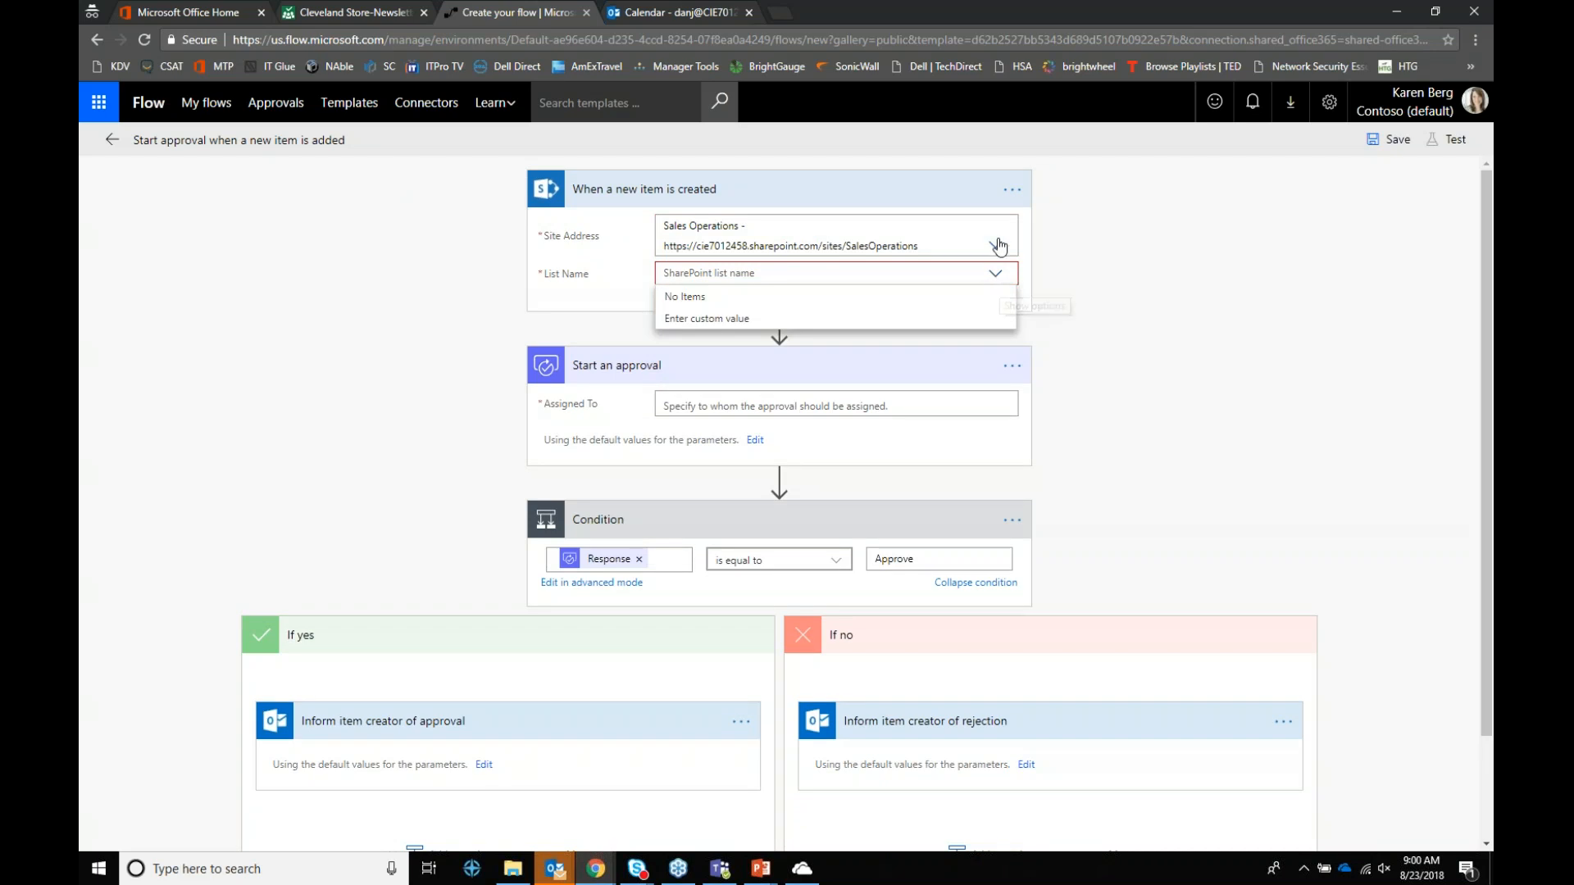
pyautogui.click(996, 246)
pyautogui.scroll(-1, 920, 296)
pyautogui.scroll(1, 894, 299)
pyautogui.click(778, 320)
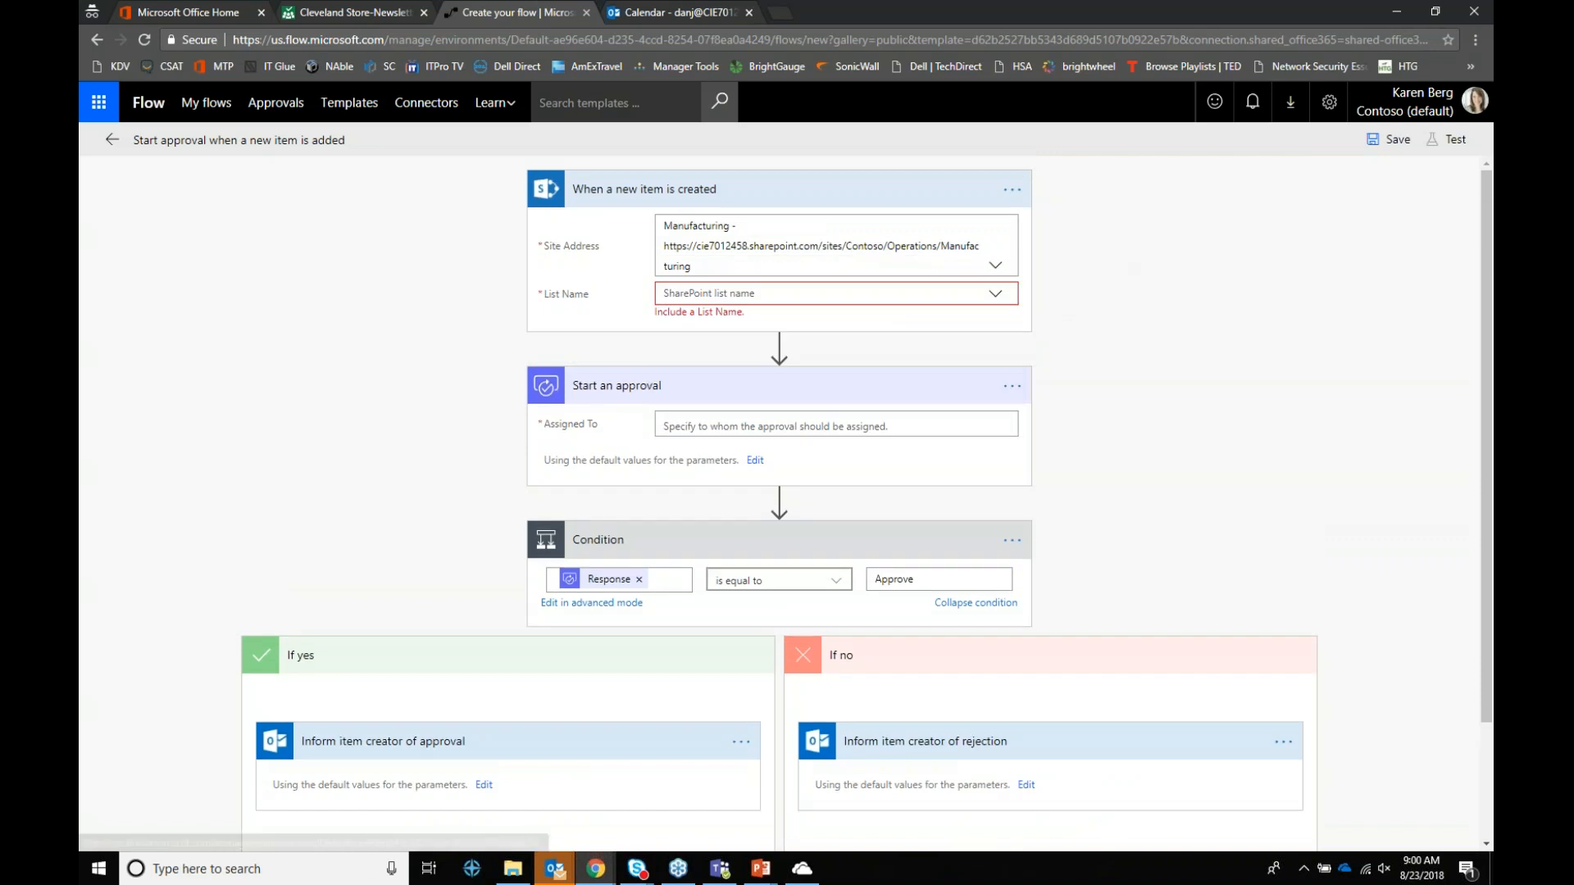
pyautogui.click(994, 295)
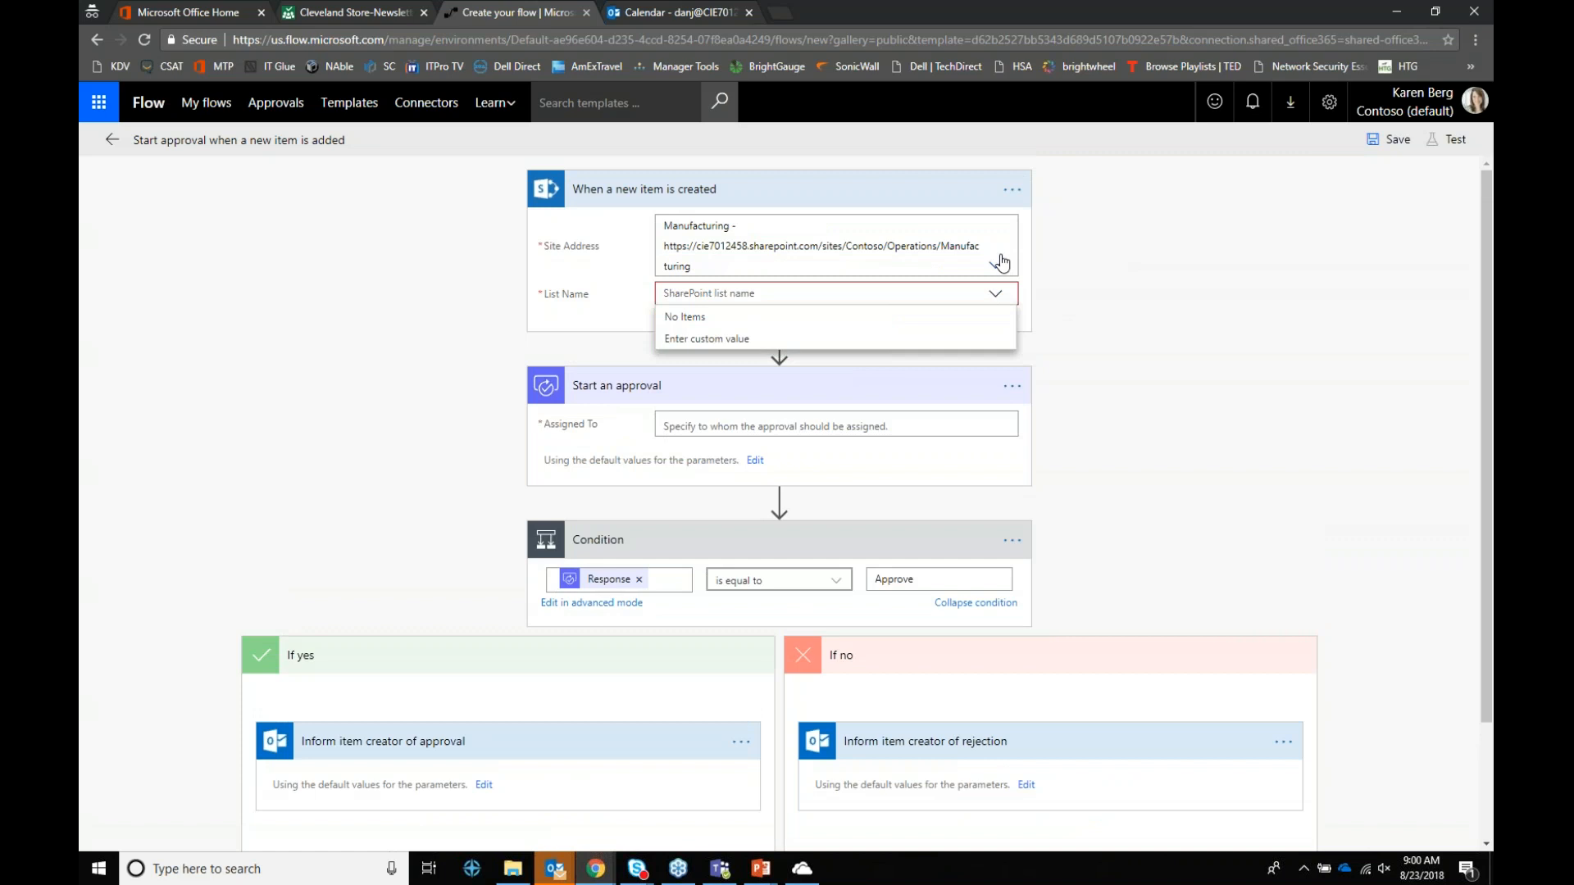
pyautogui.click(996, 265)
pyautogui.click(740, 287)
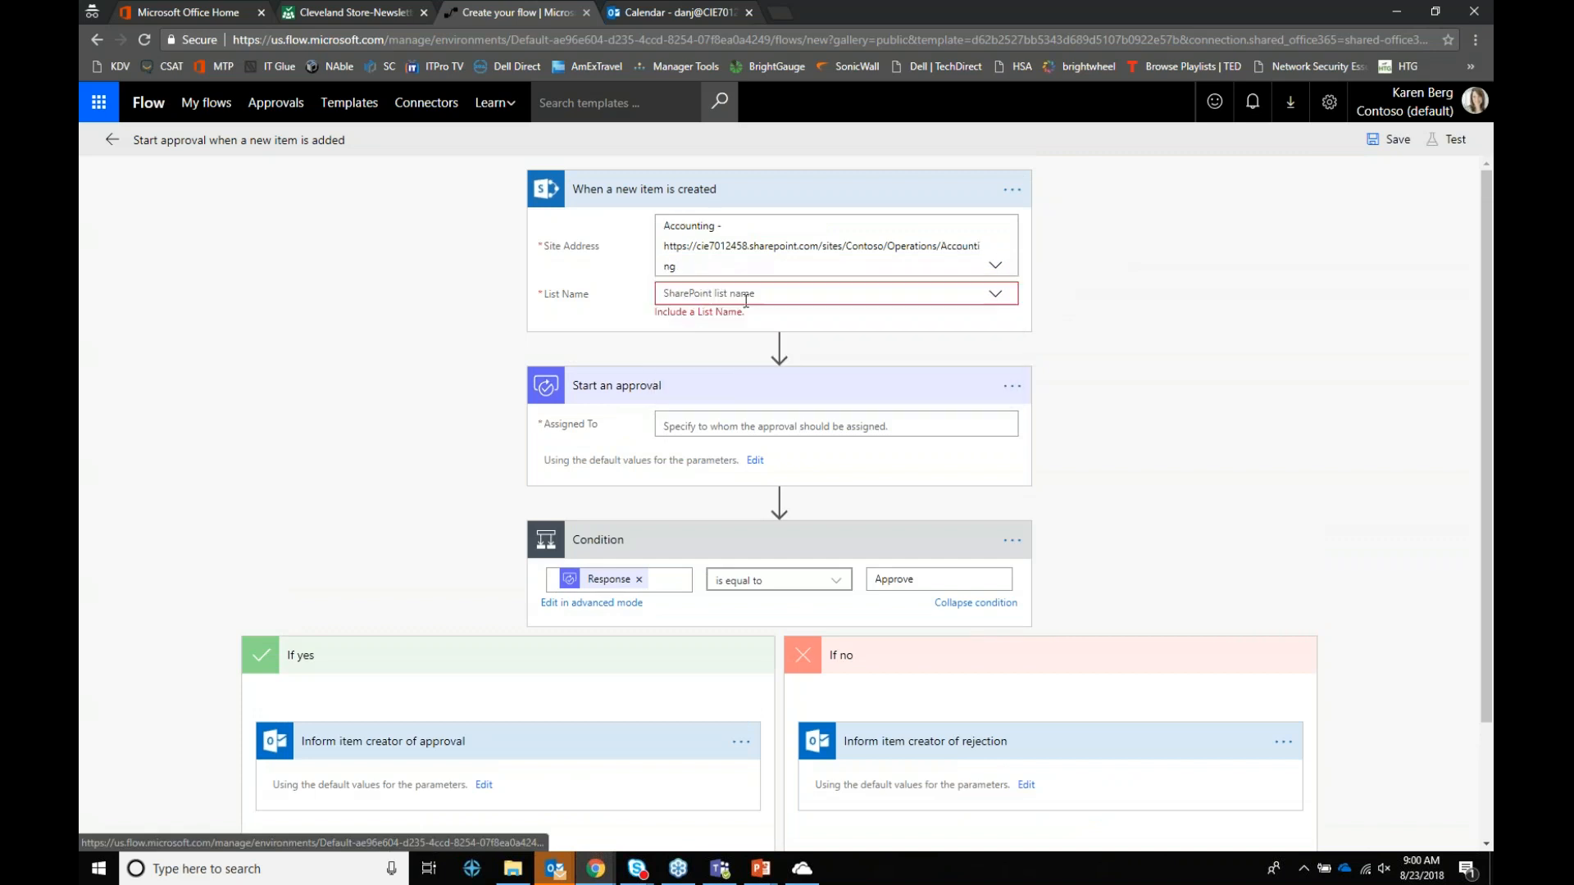
pyautogui.click(1000, 298)
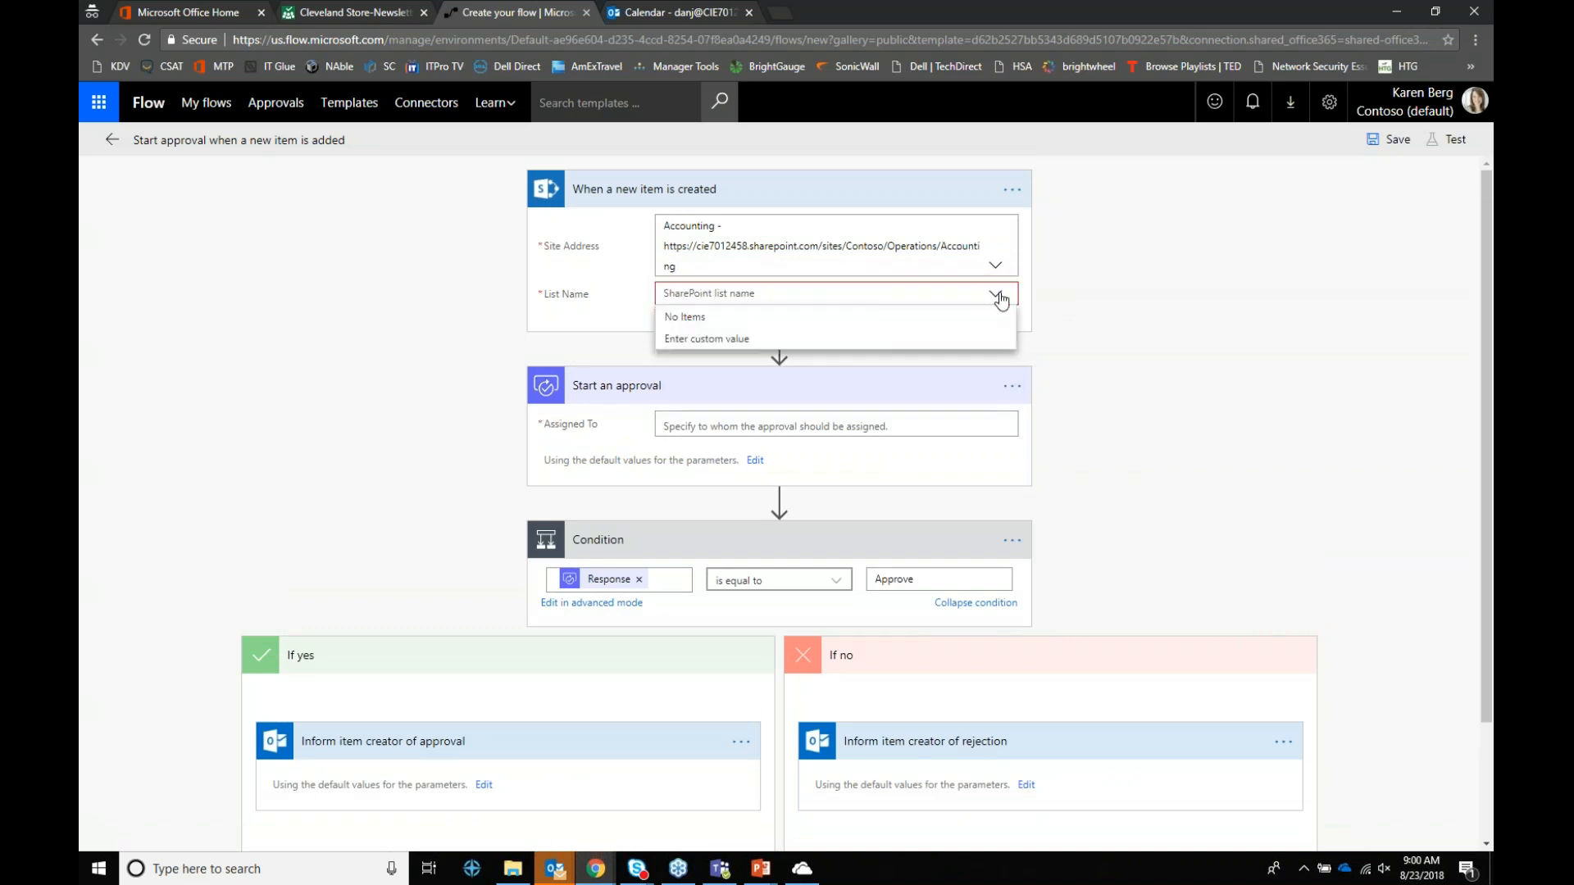
pyautogui.click(574, 354)
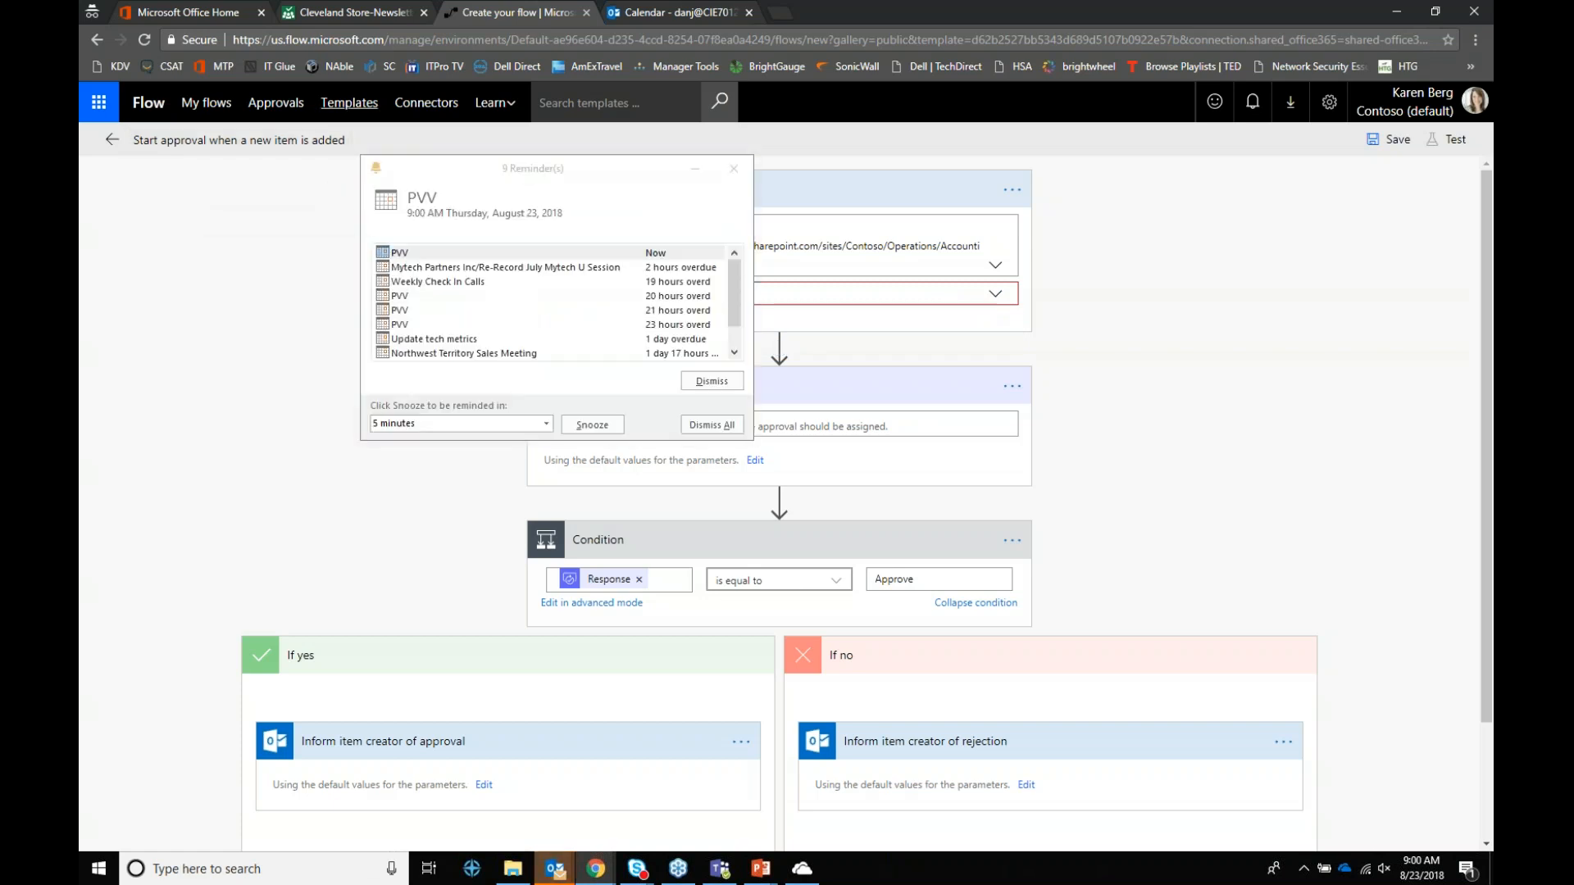
# Step: Dismiss all Outlook reminders, then leave the unsaved draft for the template gallery
pyautogui.click(700, 427)
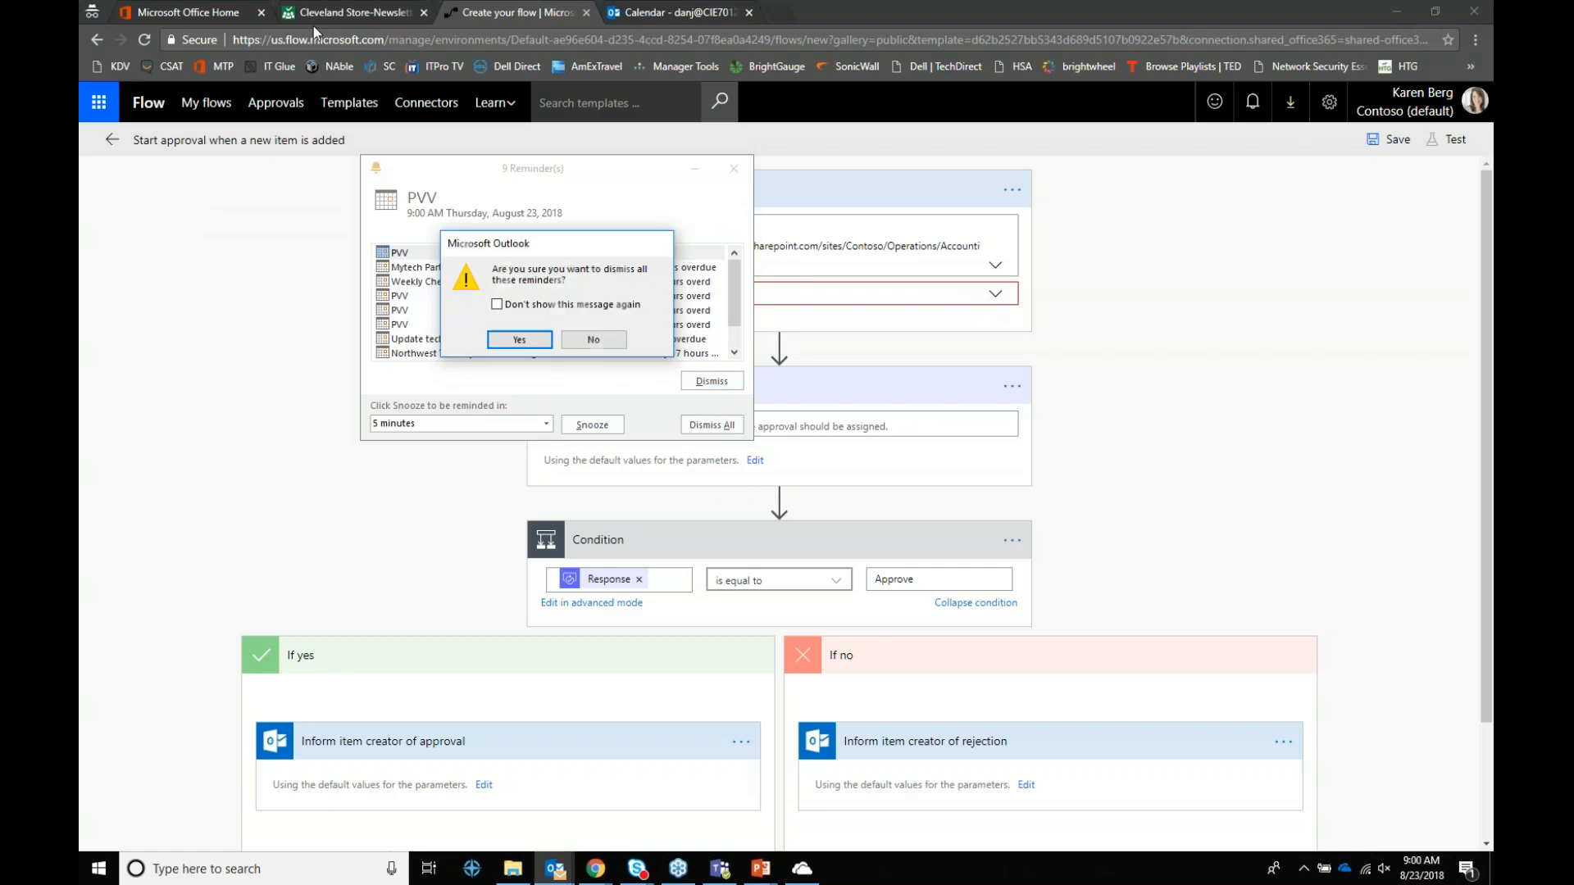
pyautogui.click(502, 337)
pyautogui.click(334, 105)
pyautogui.click(873, 141)
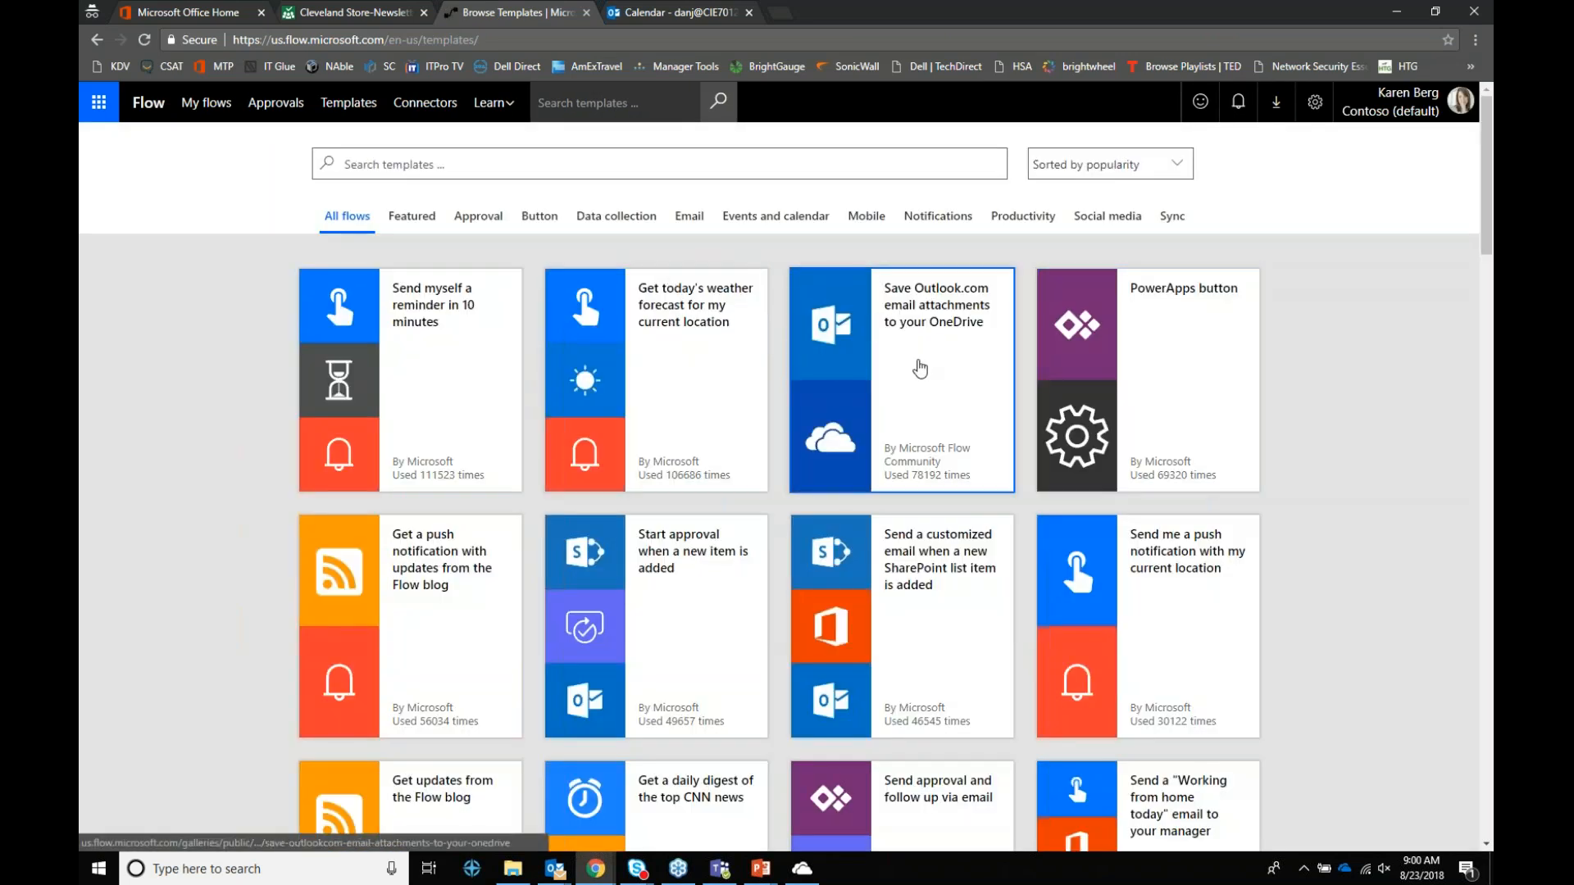
# Step: Open the Outlook.com-to-OneDrive attachments template and sign Outlook.com in with the work account, accepting permissions
pyautogui.click(920, 369)
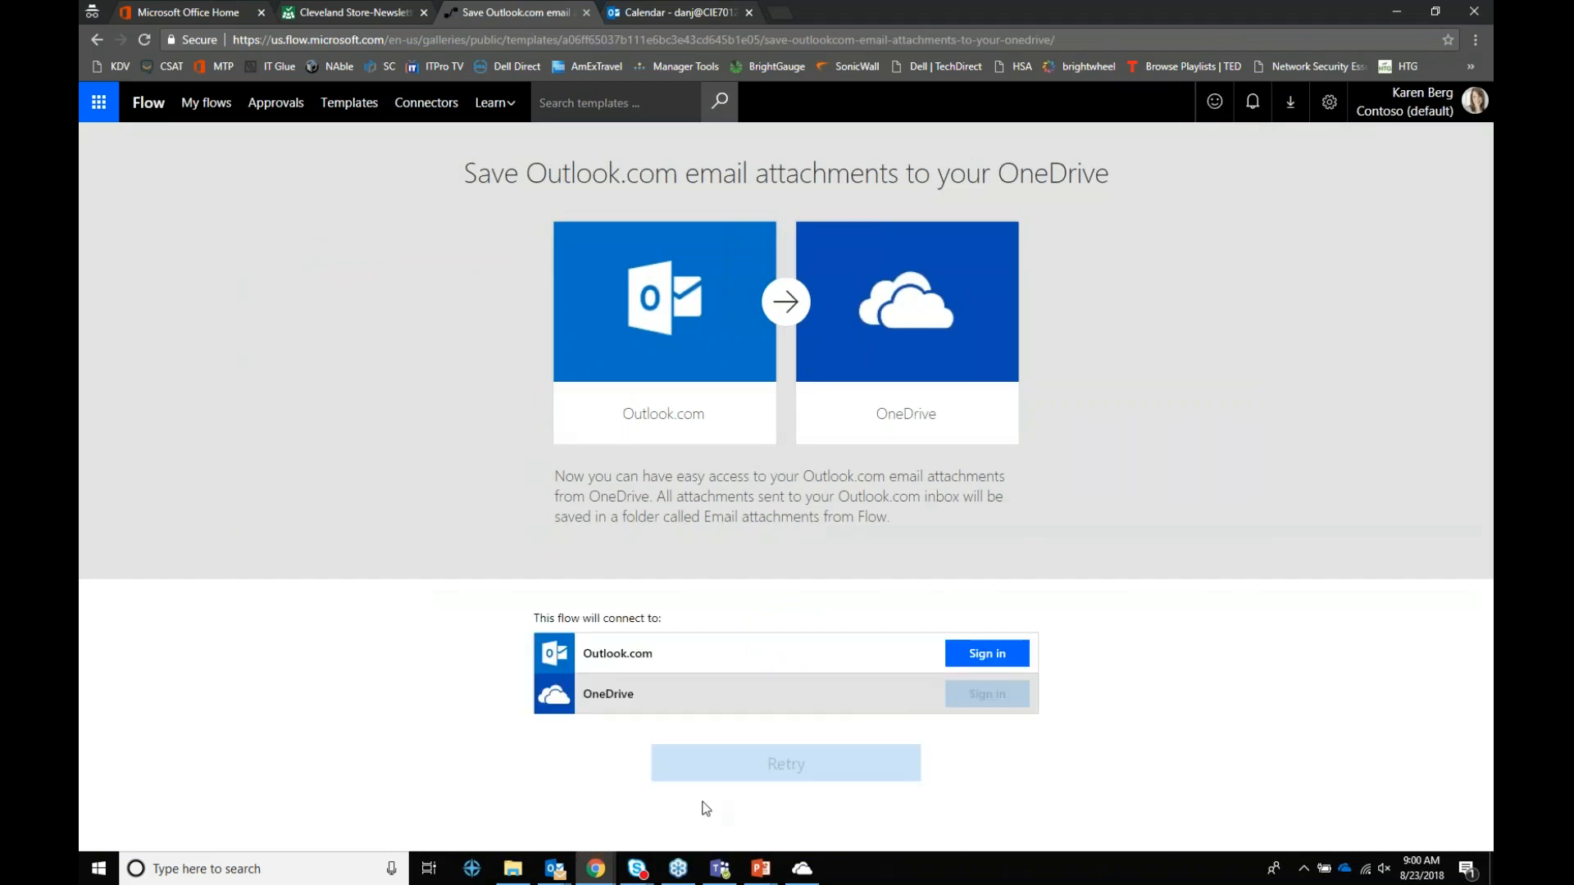
pyautogui.click(974, 660)
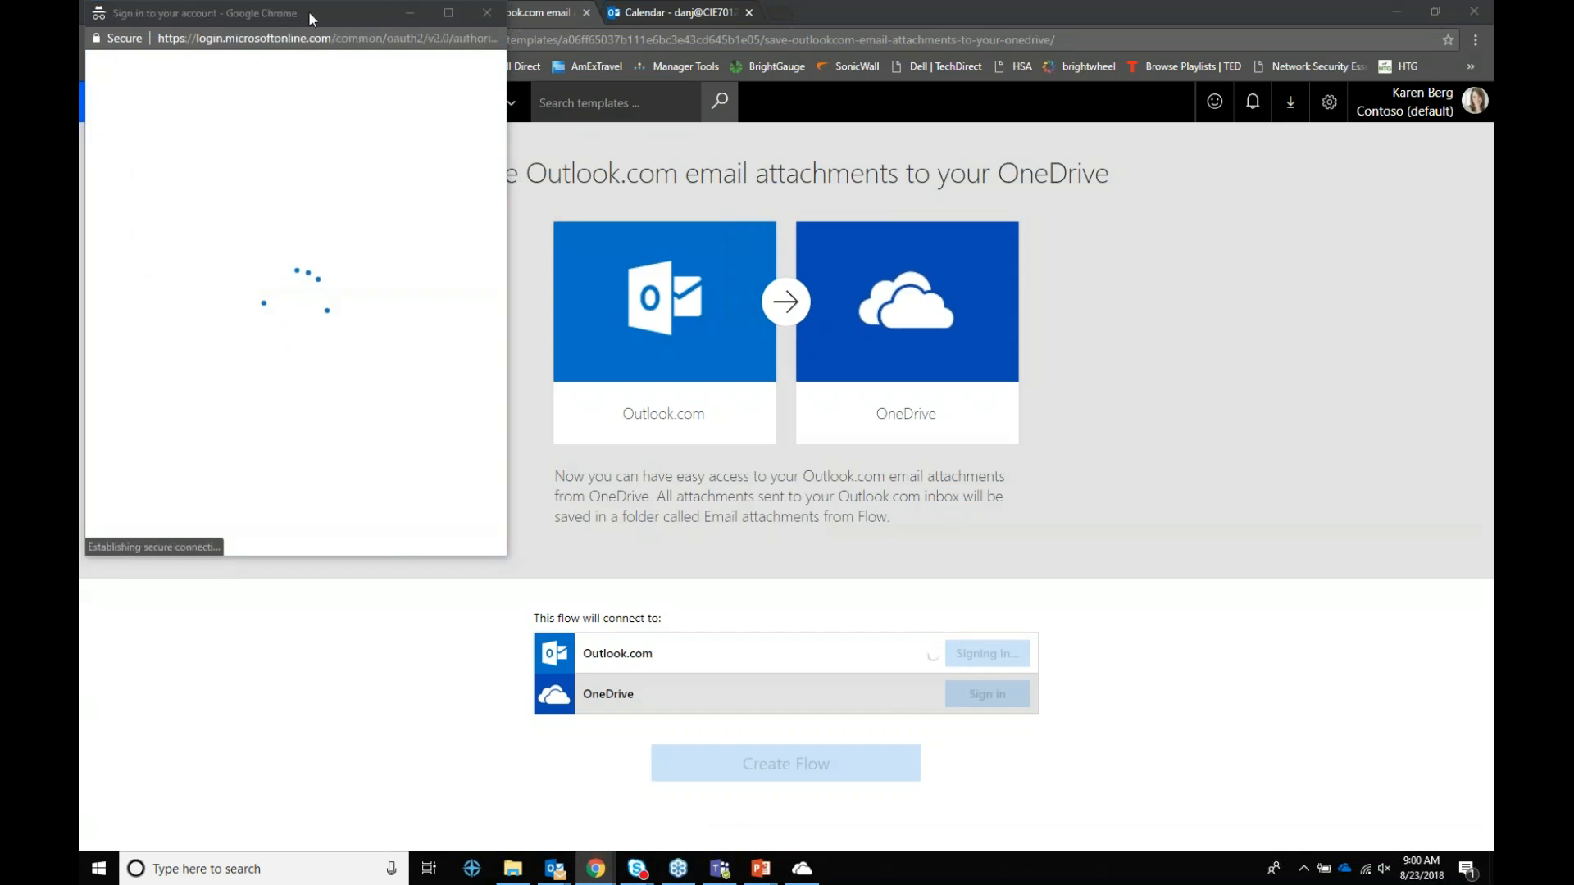
pyautogui.moveTo(309, 16); pyautogui.dragTo(325, 71)
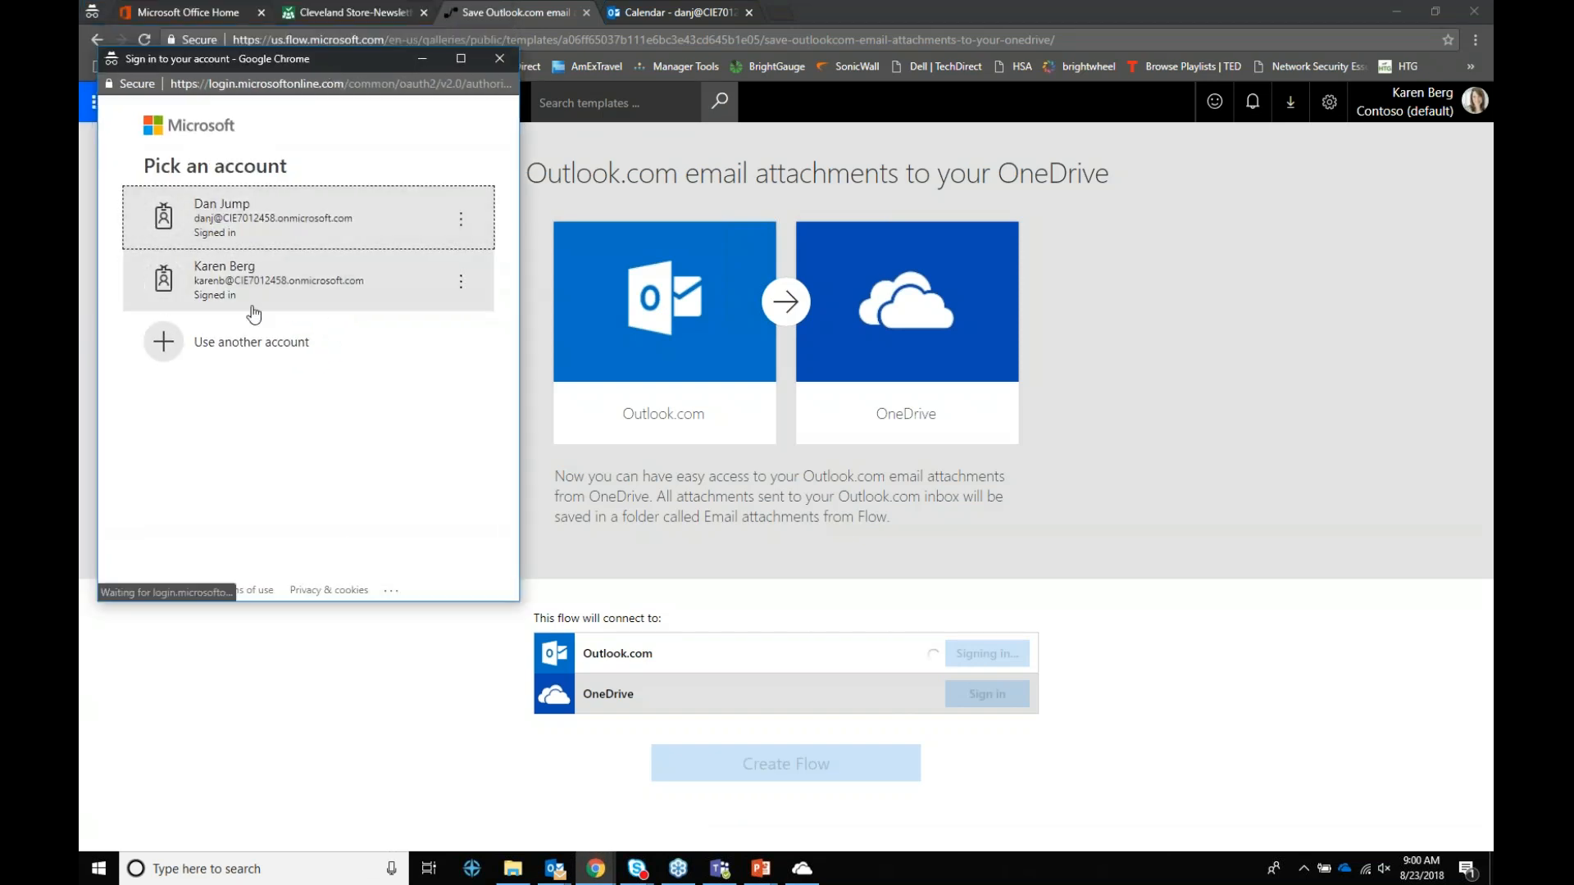
pyautogui.click(261, 283)
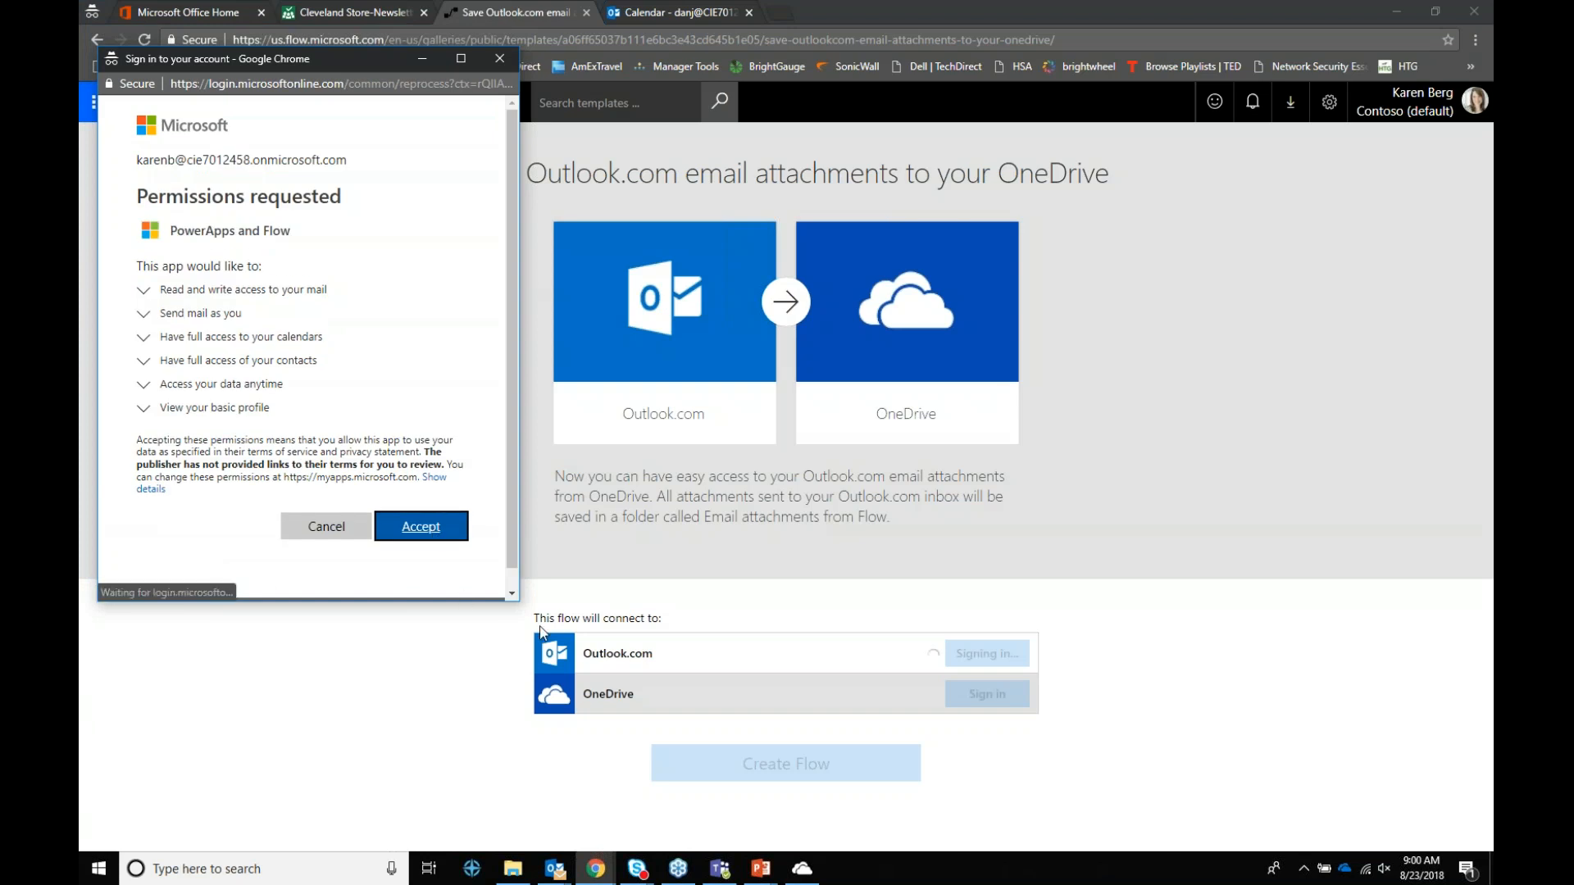
pyautogui.click(406, 533)
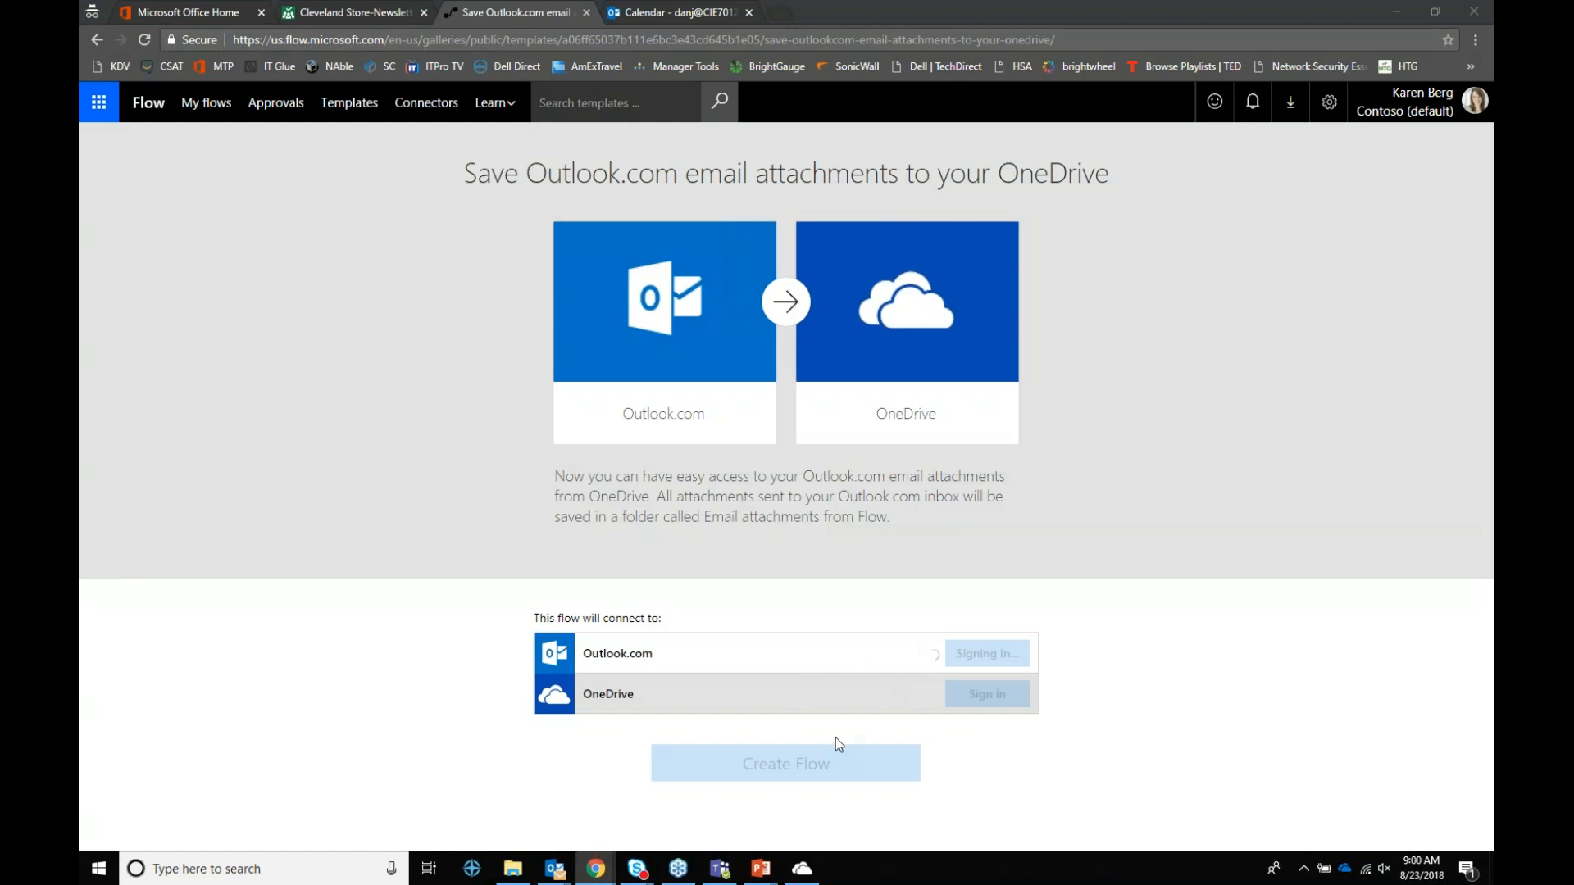
# Step: Start the OneDrive sign-in and submit the account e-mail
pyautogui.click(988, 693)
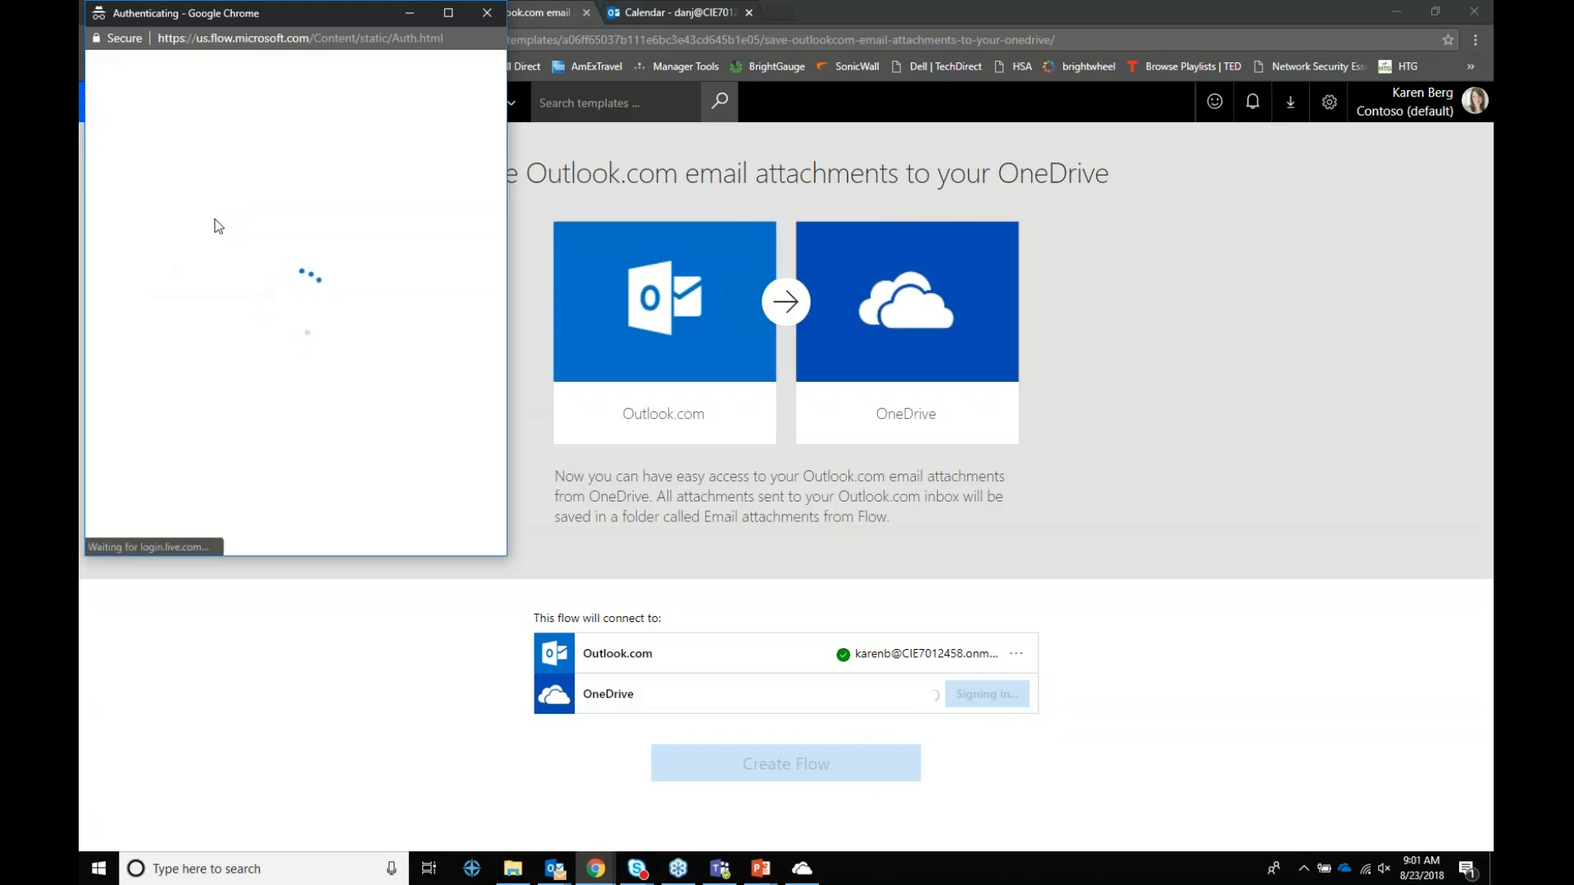
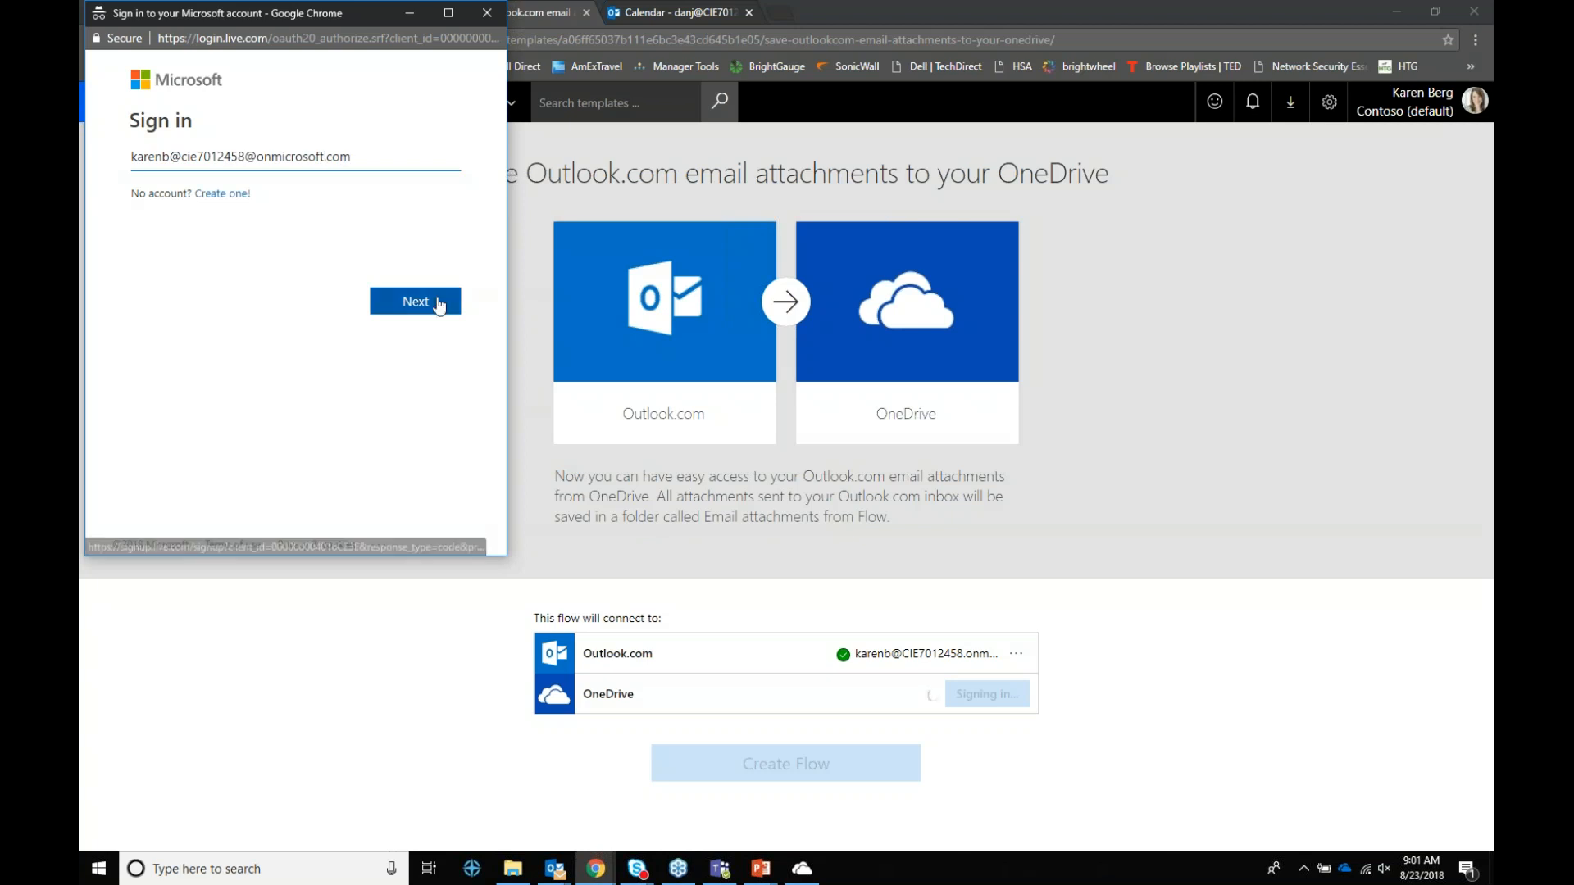
pyautogui.click(438, 303)
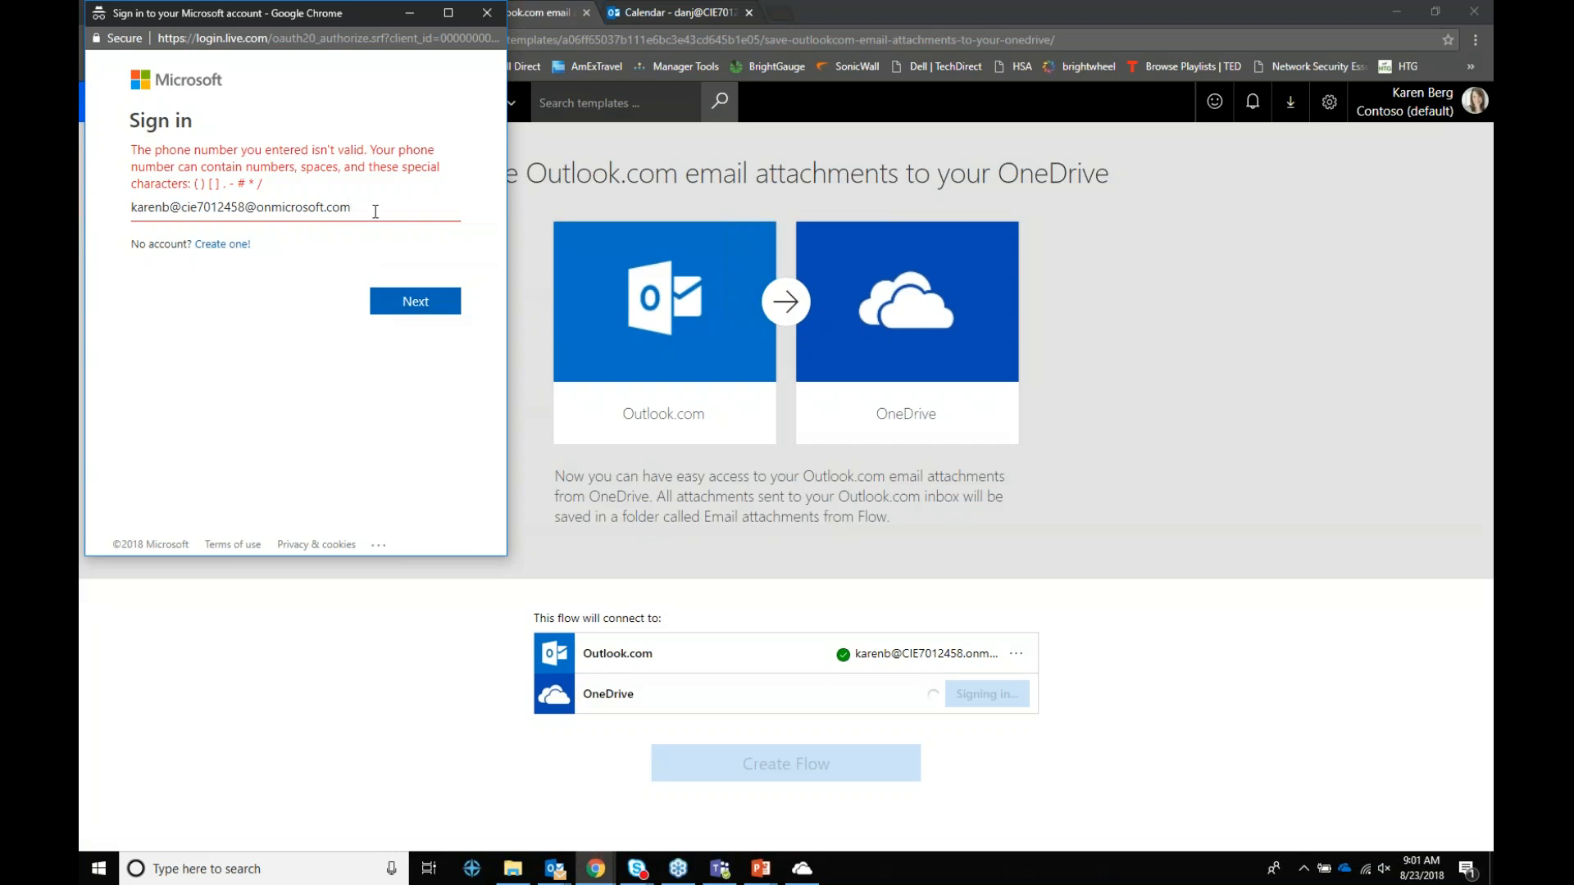
# Step: Change the e-mail's stray @ to a dot, resubmit, and close the failed sign-in window
pyautogui.click(259, 215)
pyautogui.press('BackSpace')
pyautogui.write('.')
pyautogui.press('Return')
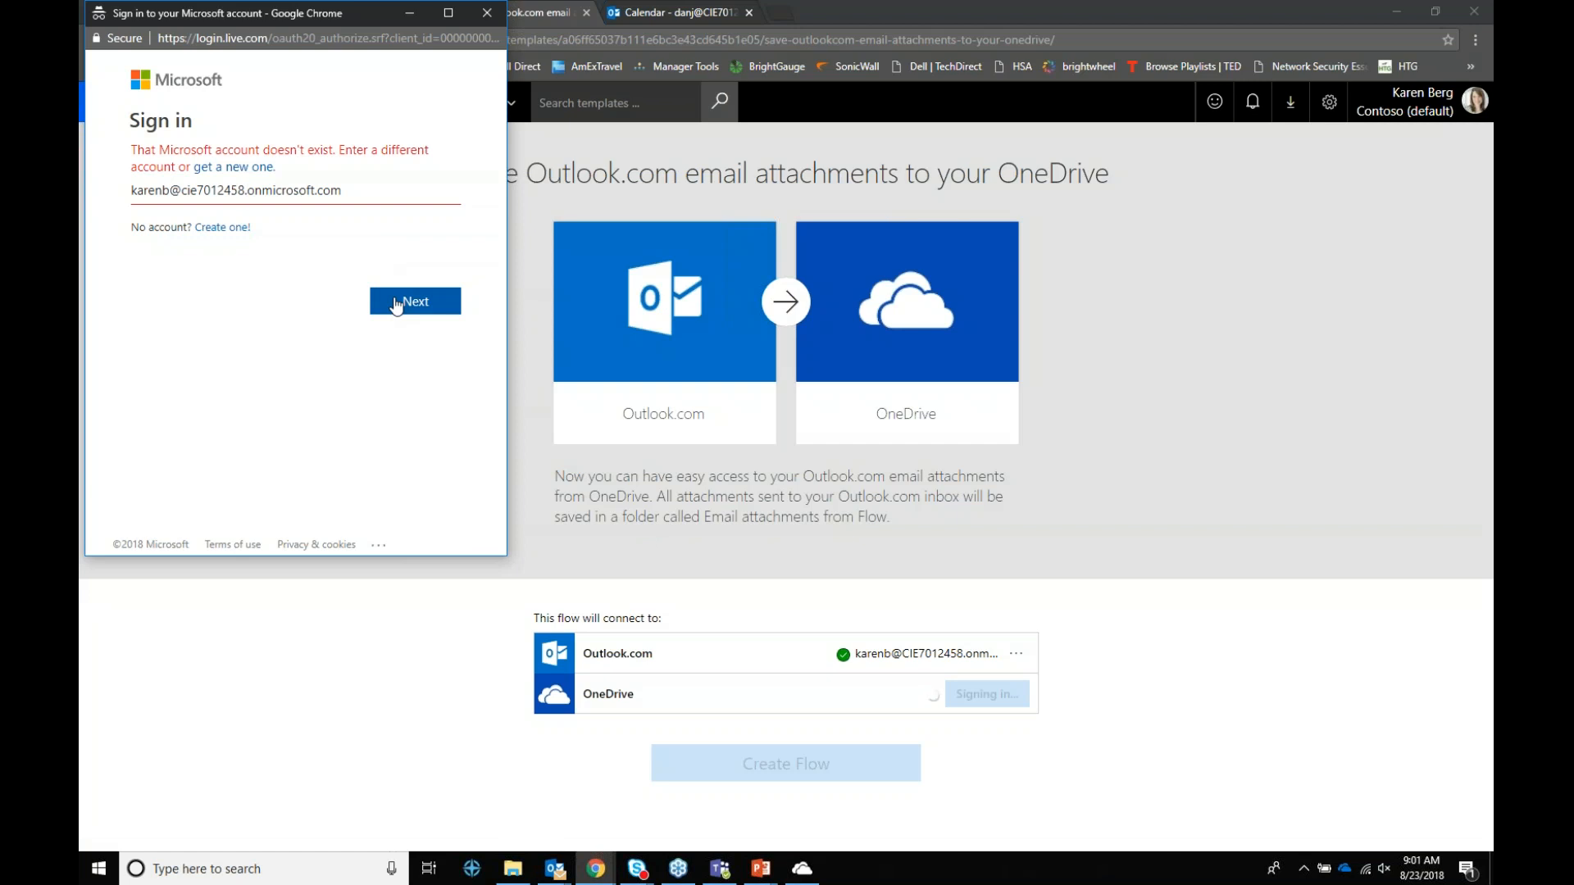
pyautogui.click(487, 13)
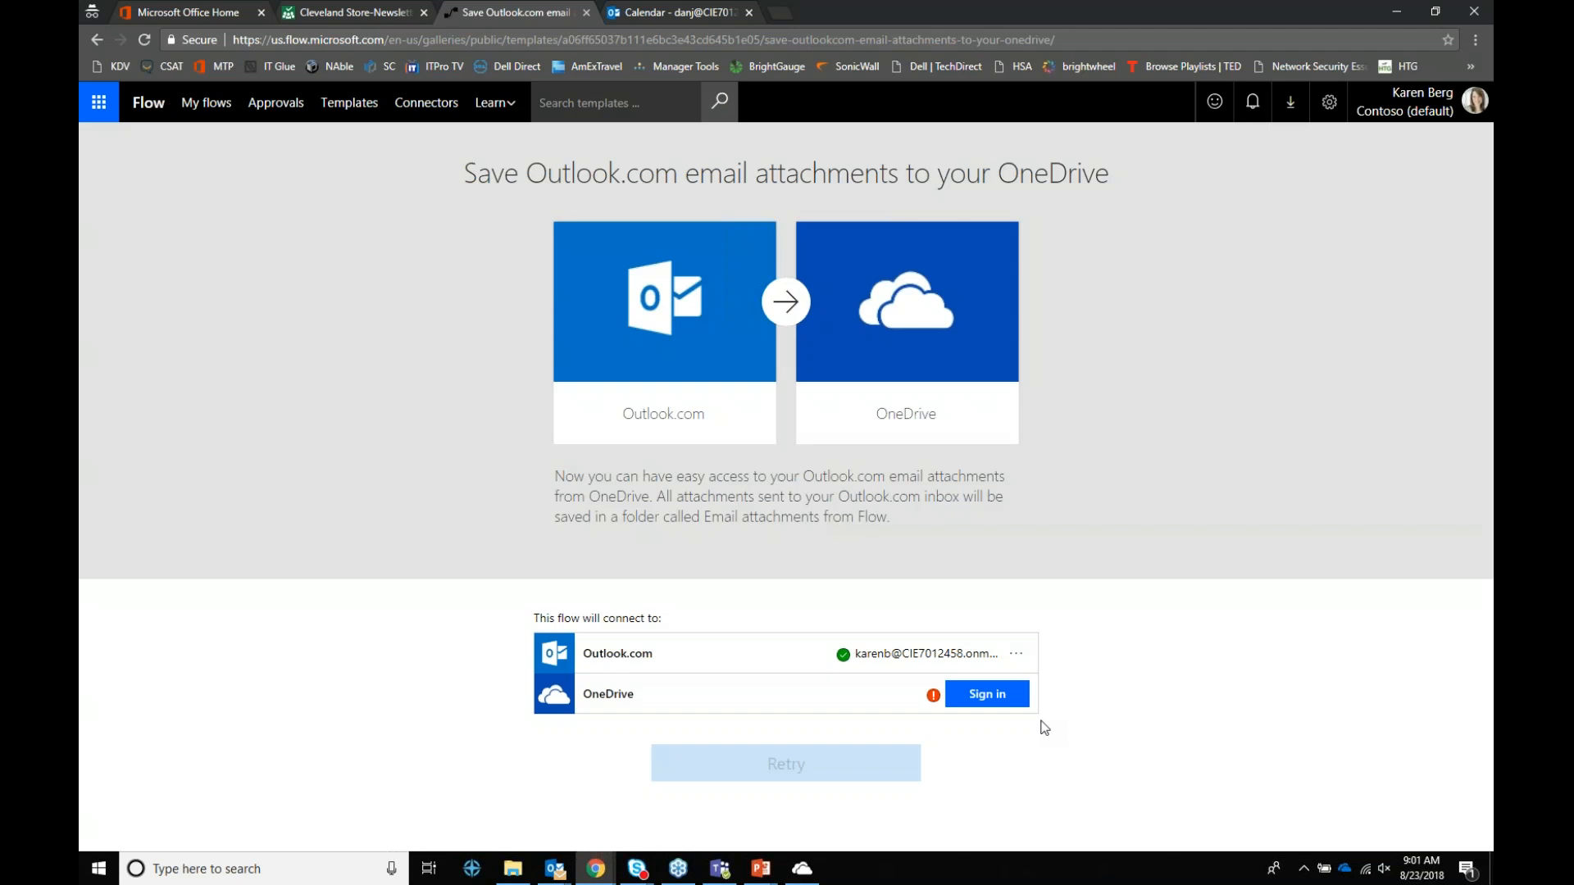
# Step: Retry OneDrive sign-in with the corrected e-mail, dismiss the connections warning, and open the saved flow
pyautogui.click(996, 696)
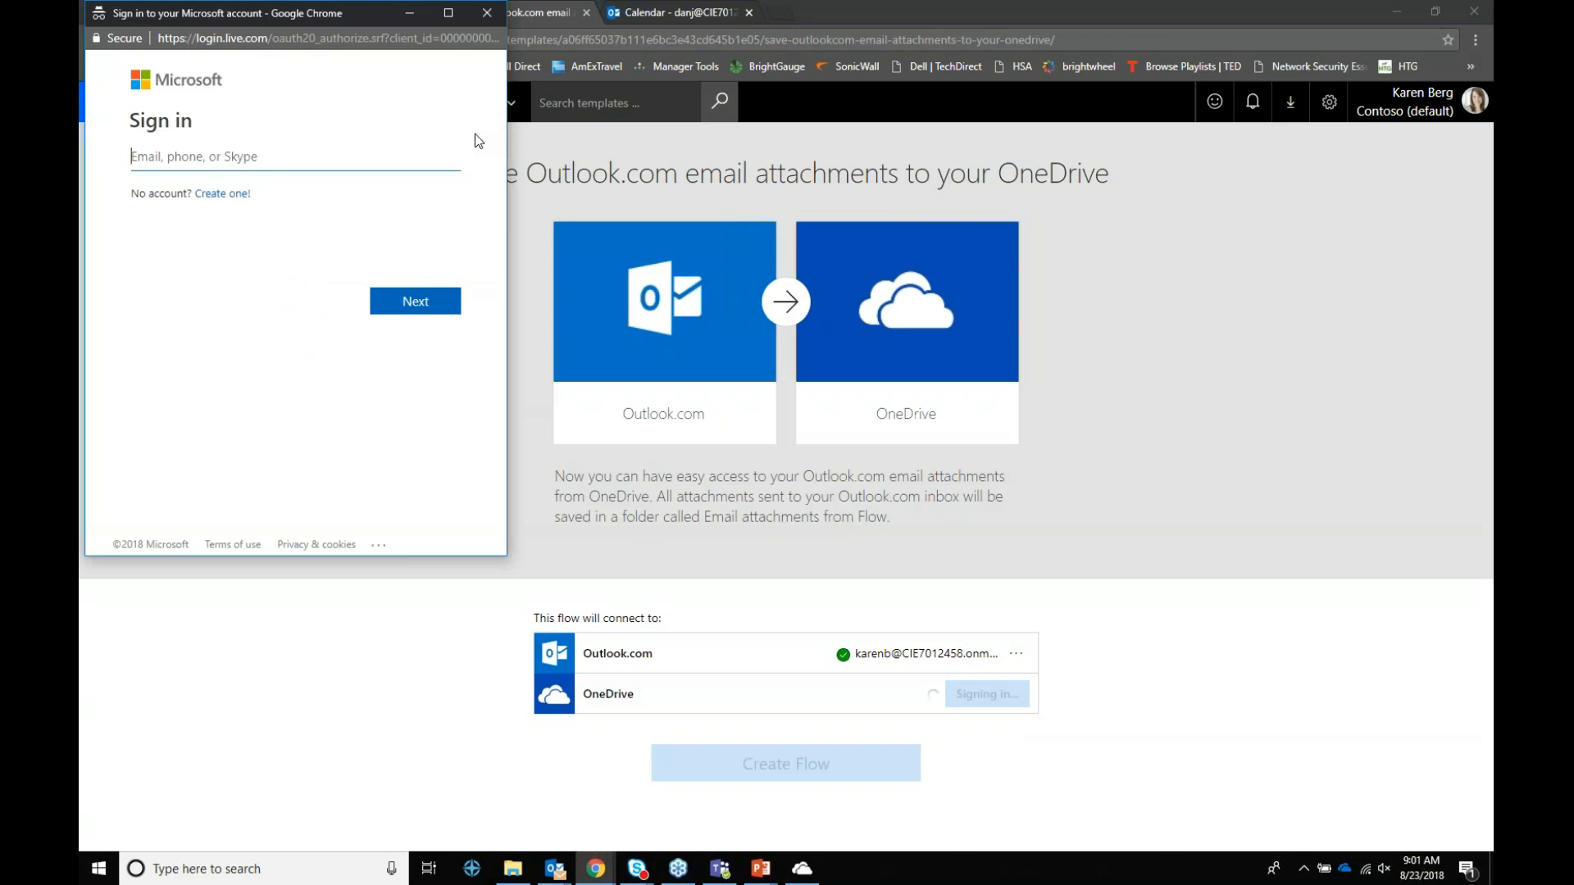
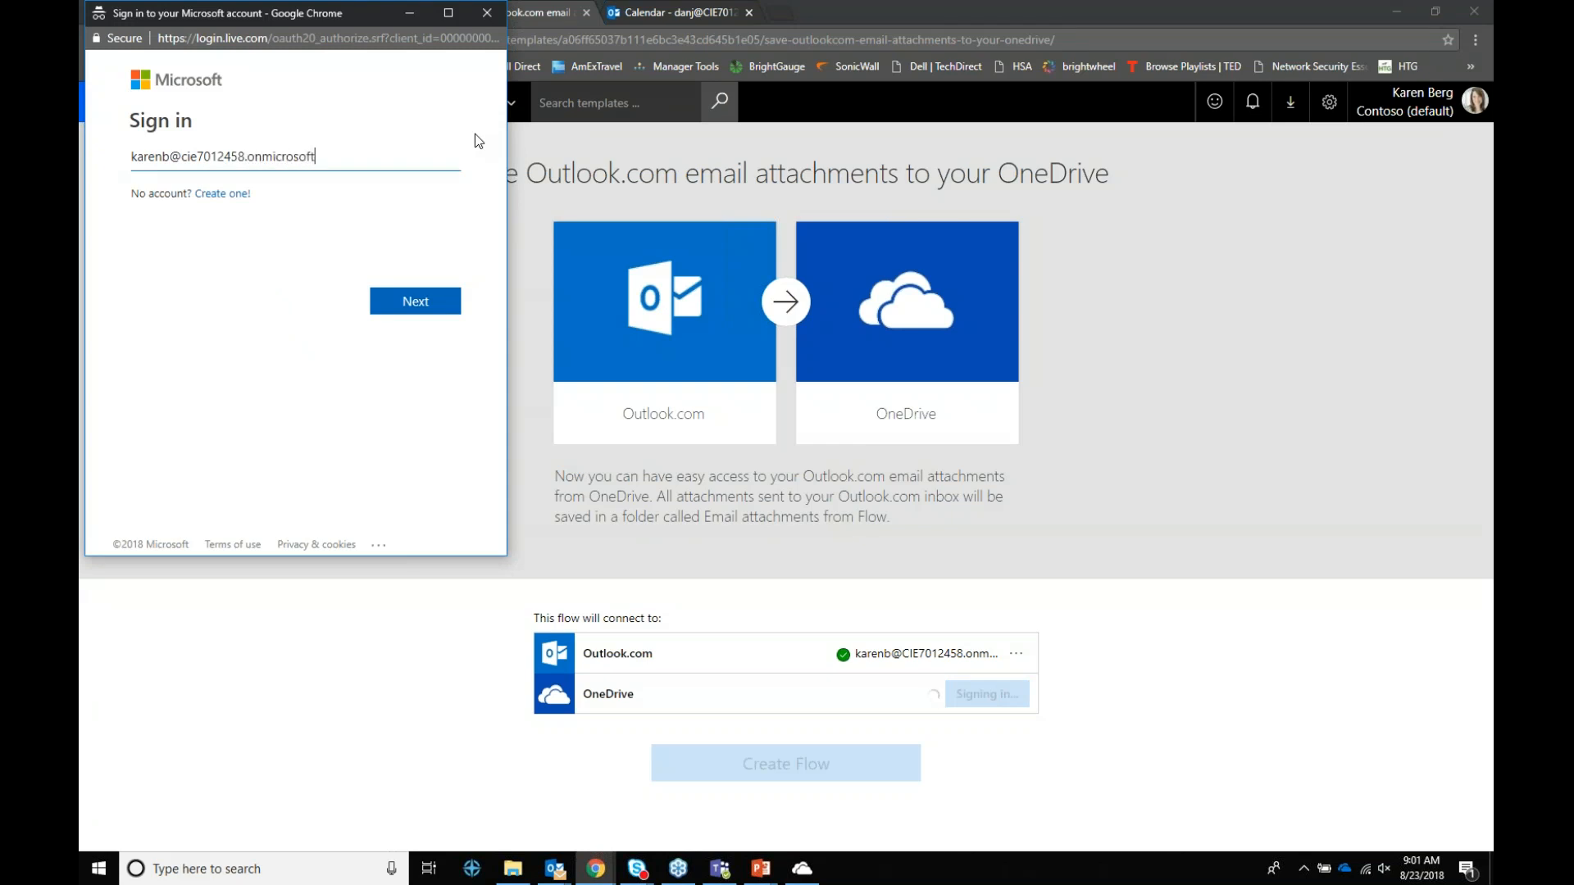
pyautogui.press('Return')
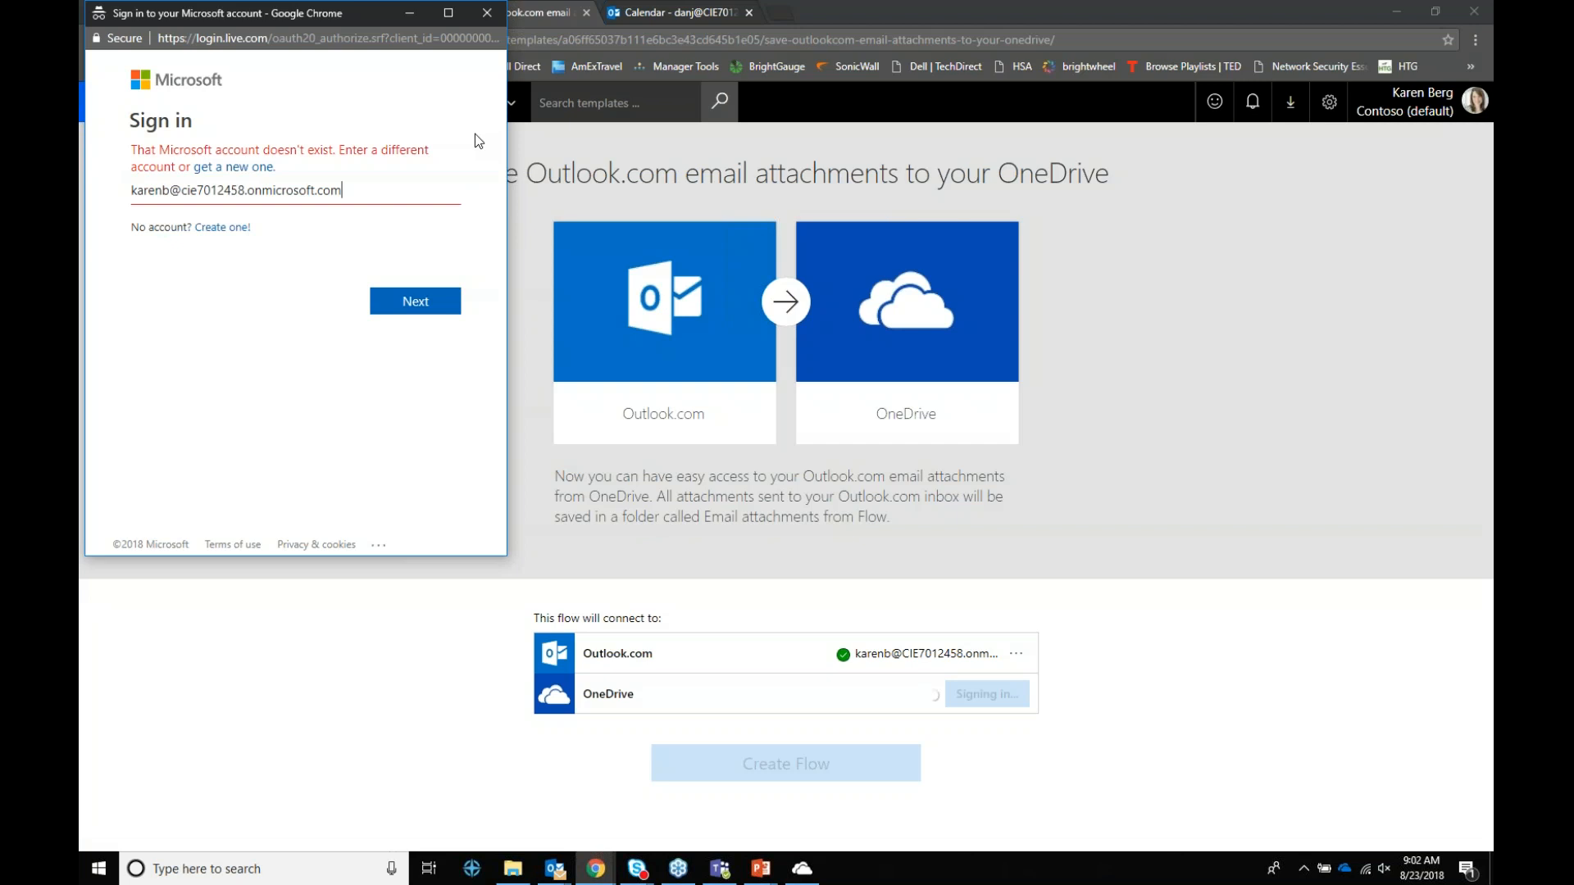
pyautogui.click(475, 16)
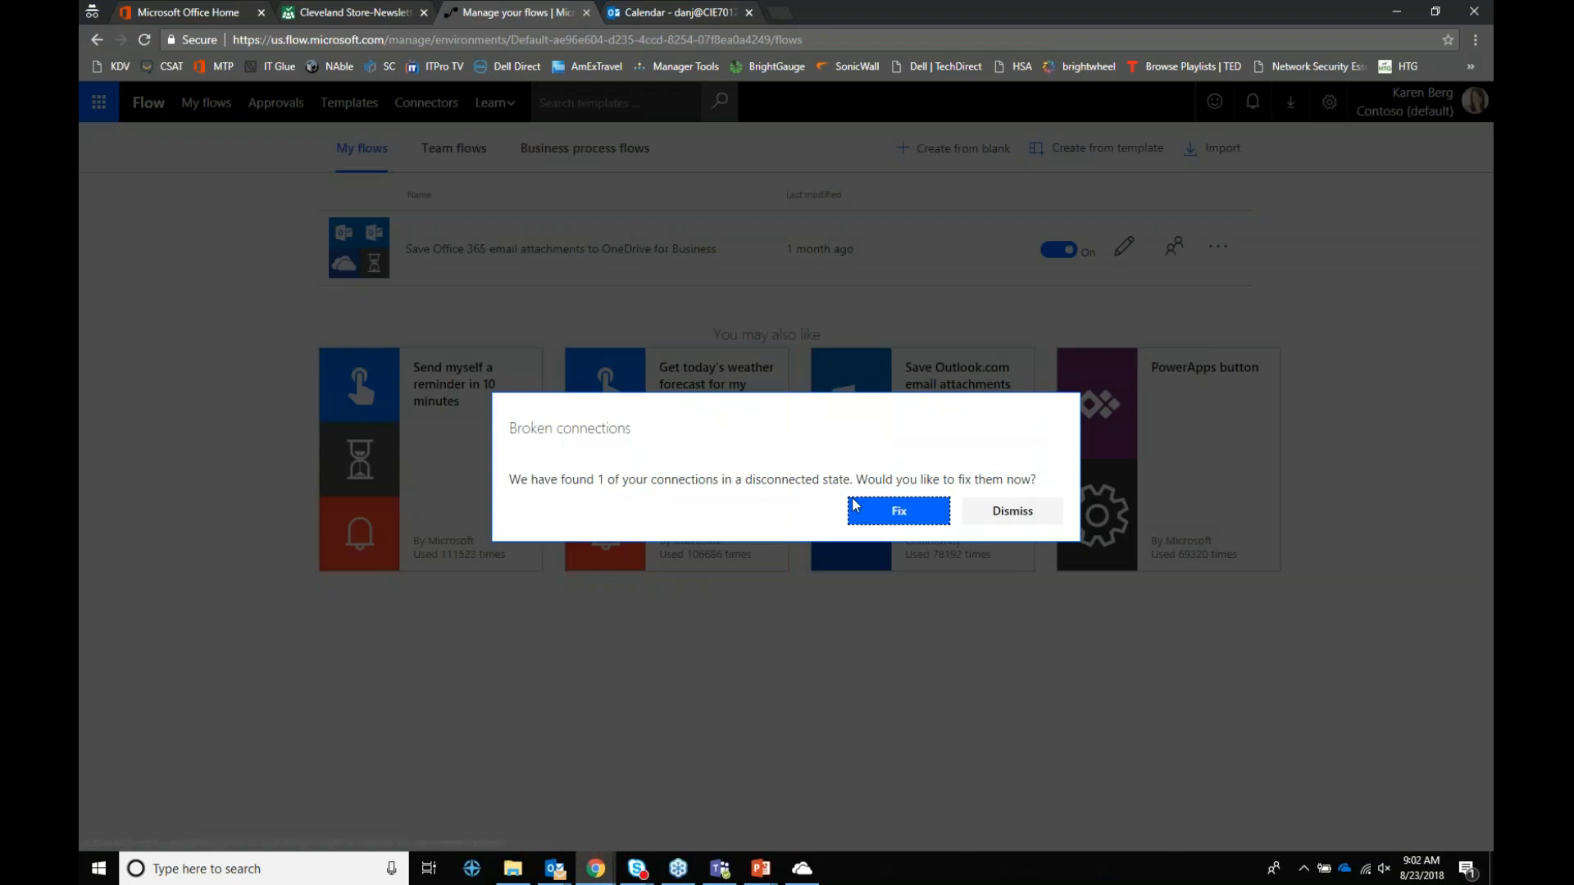
pyautogui.click(992, 525)
pyautogui.click(503, 246)
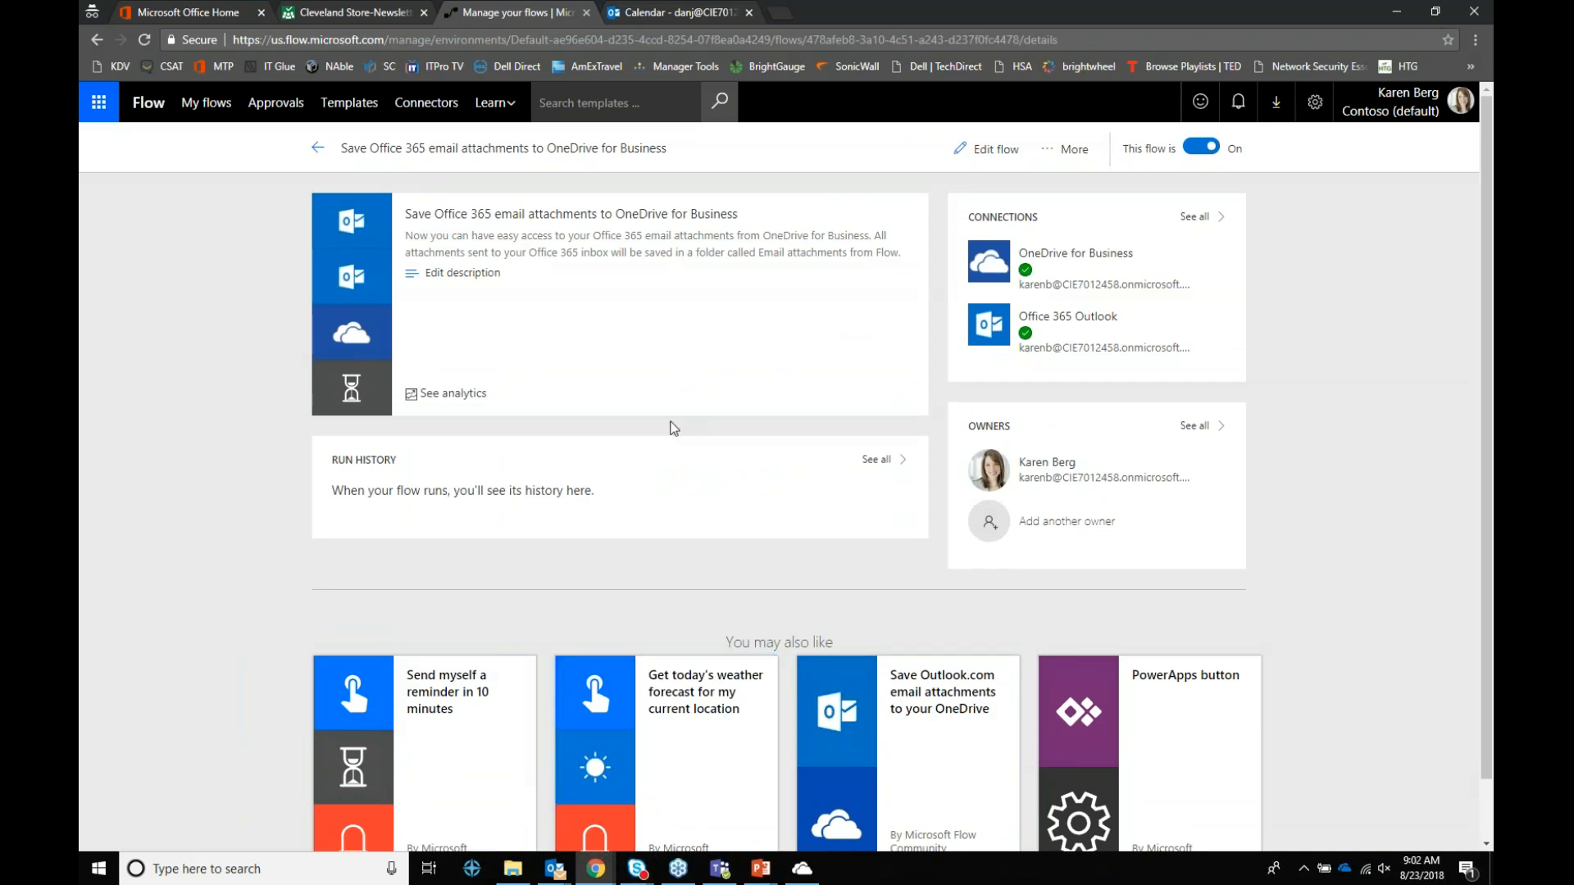
# Step: Open See all in the Run History card to view the flow's empty run history
pyautogui.click(879, 464)
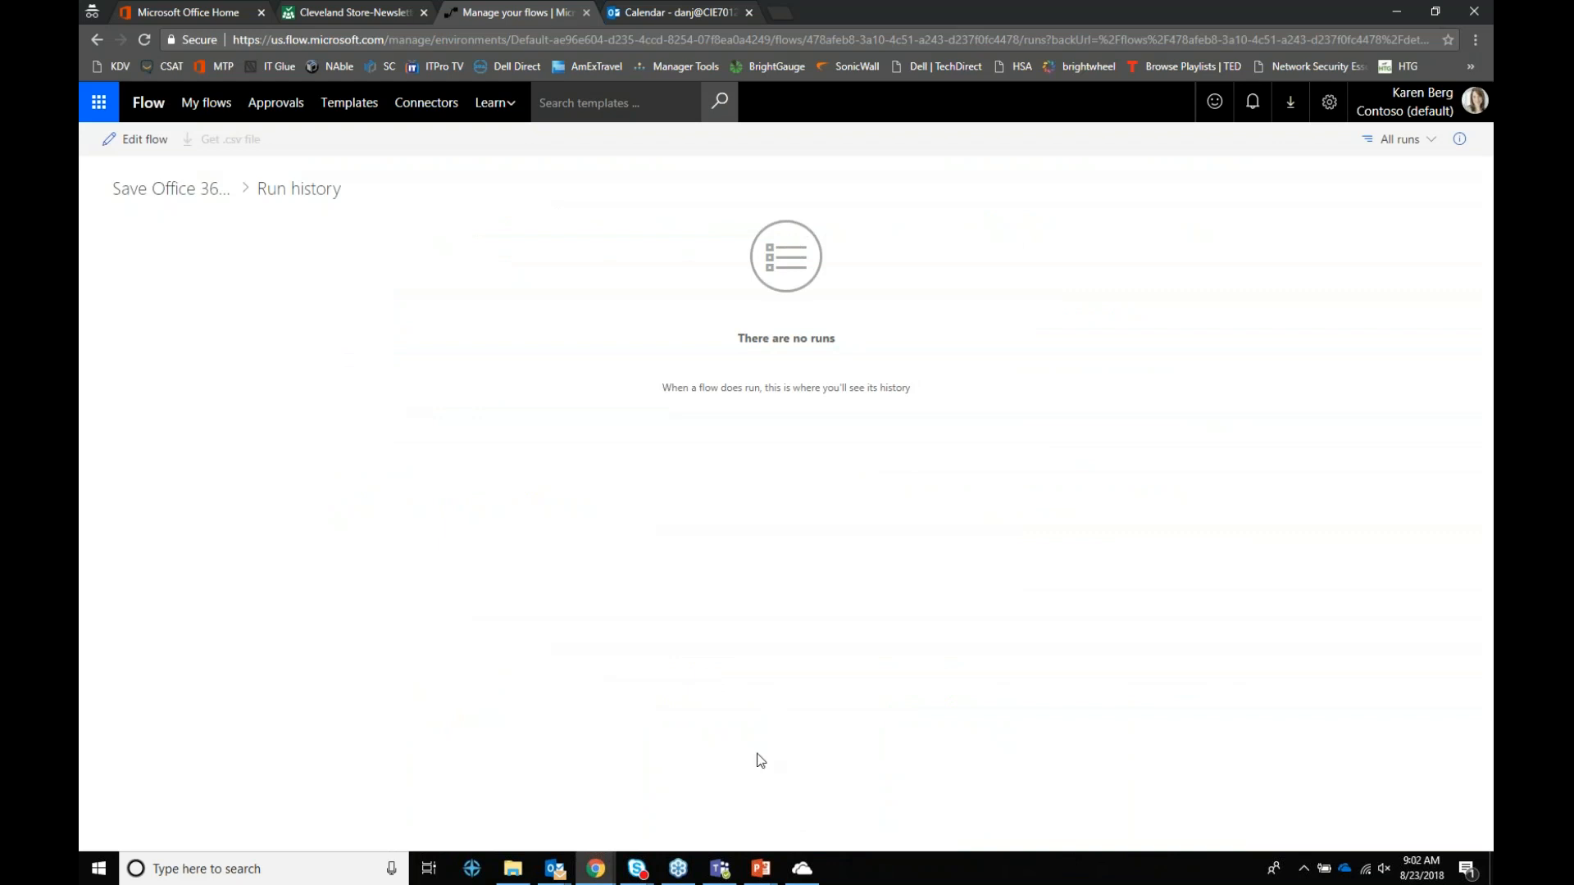
pyautogui.click(808, 872)
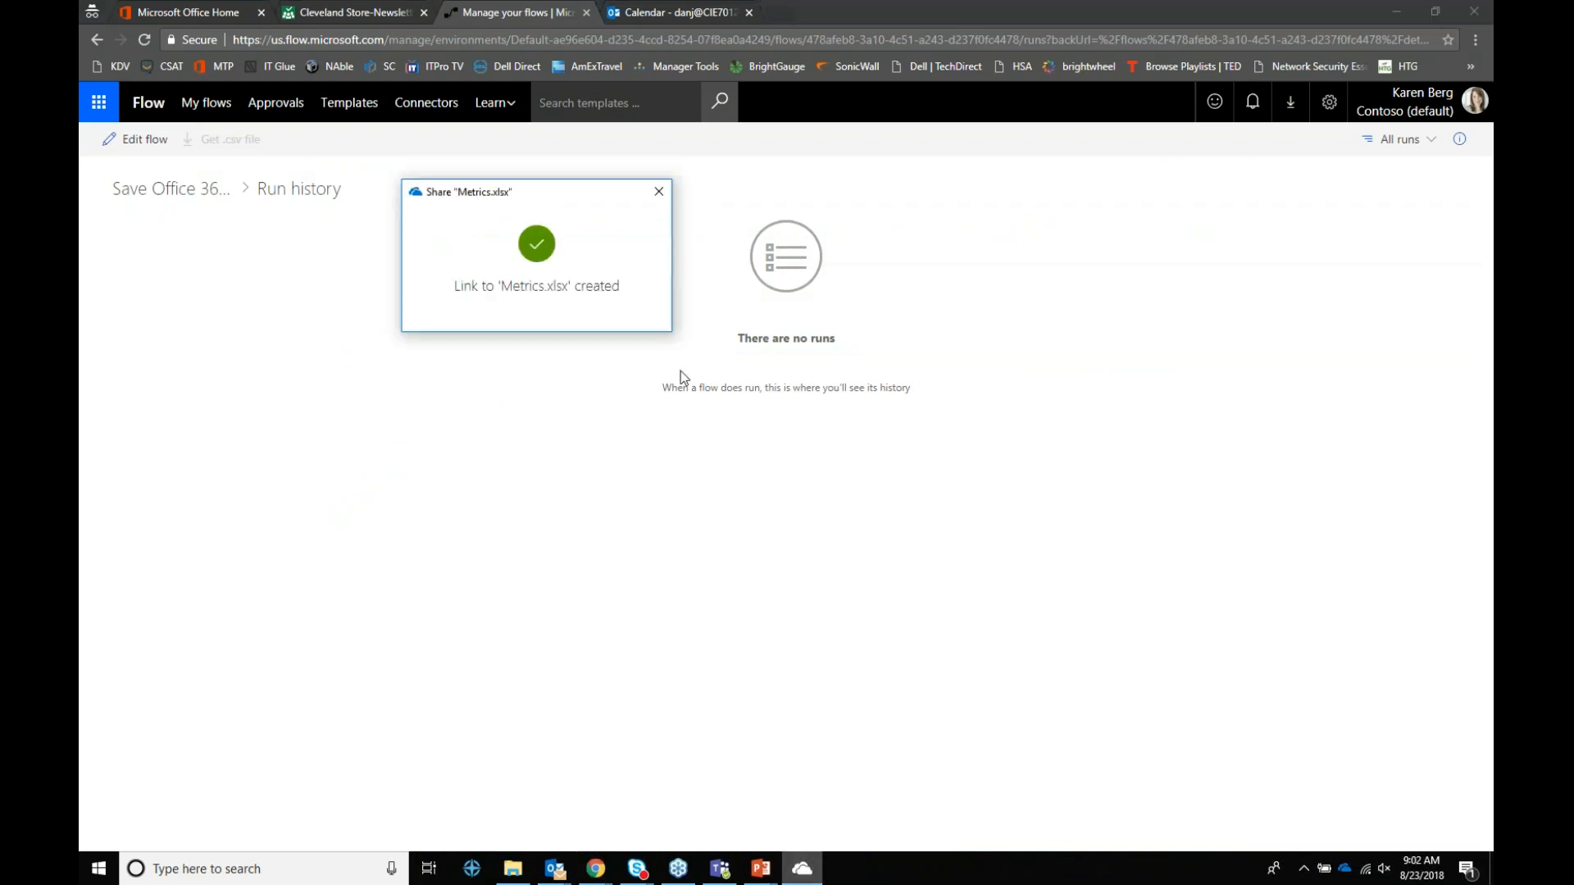
pyautogui.click(658, 191)
pyautogui.click(512, 869)
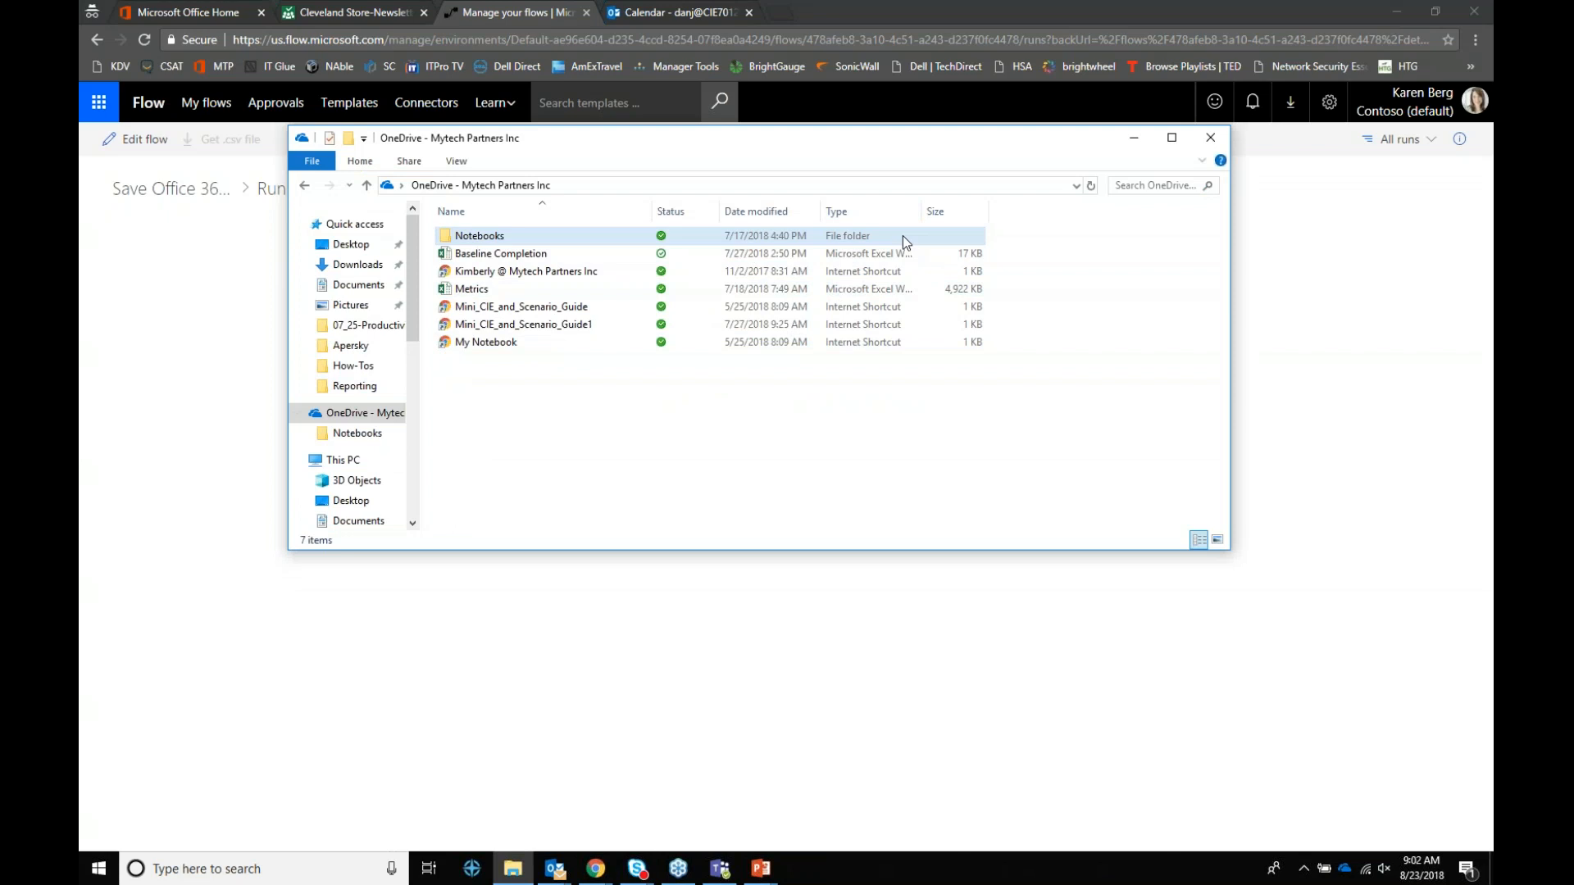
pyautogui.click(1199, 139)
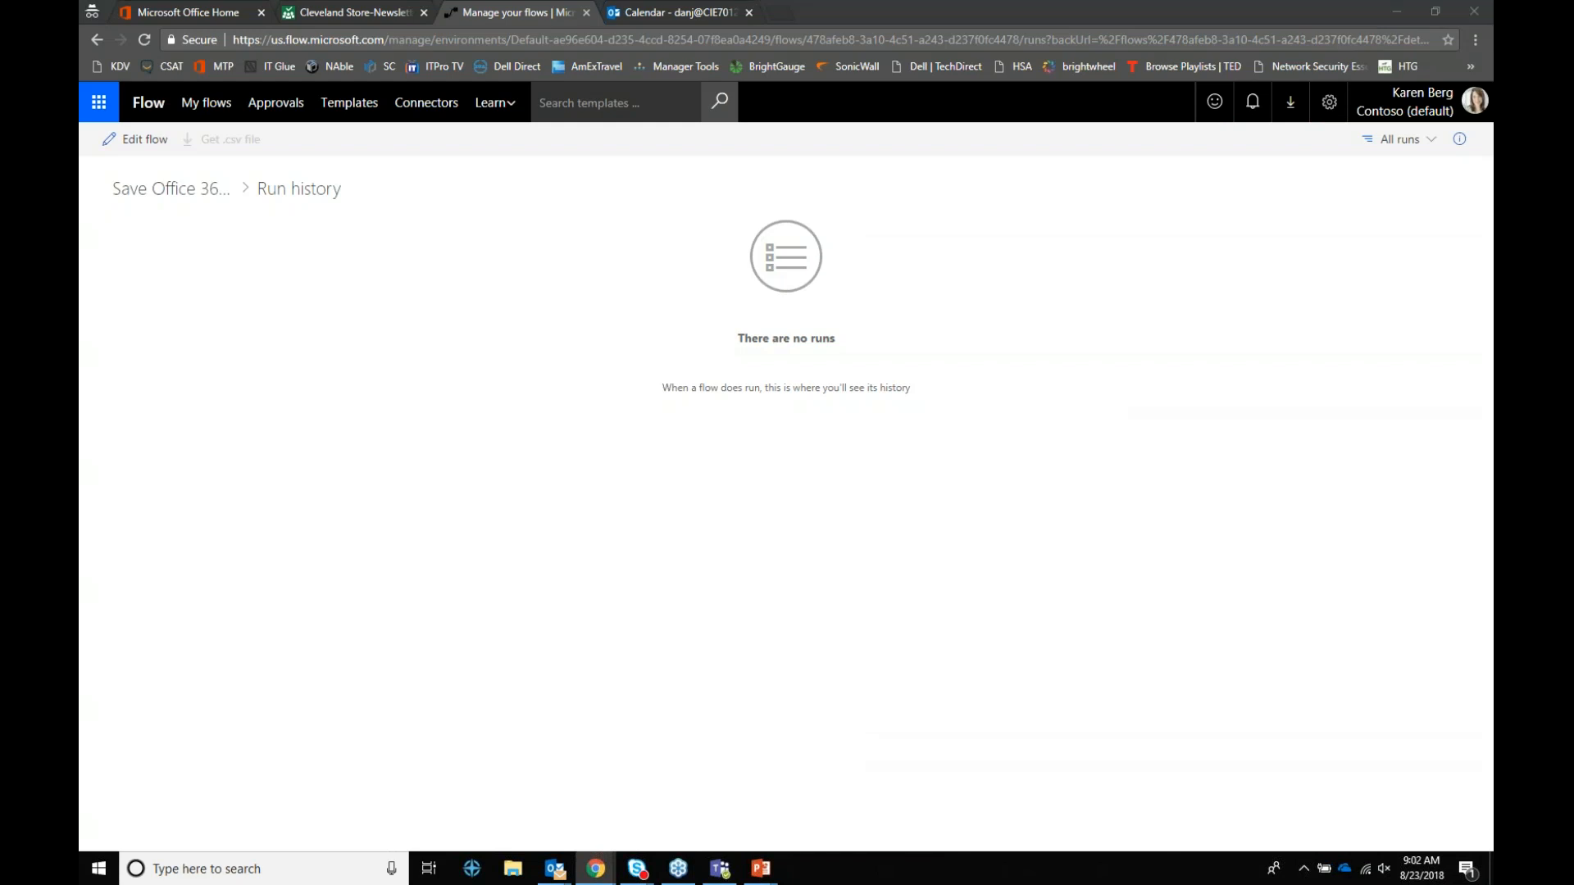
pyautogui.hotkey('alt', 'Tab')
pyautogui.click(484, 461)
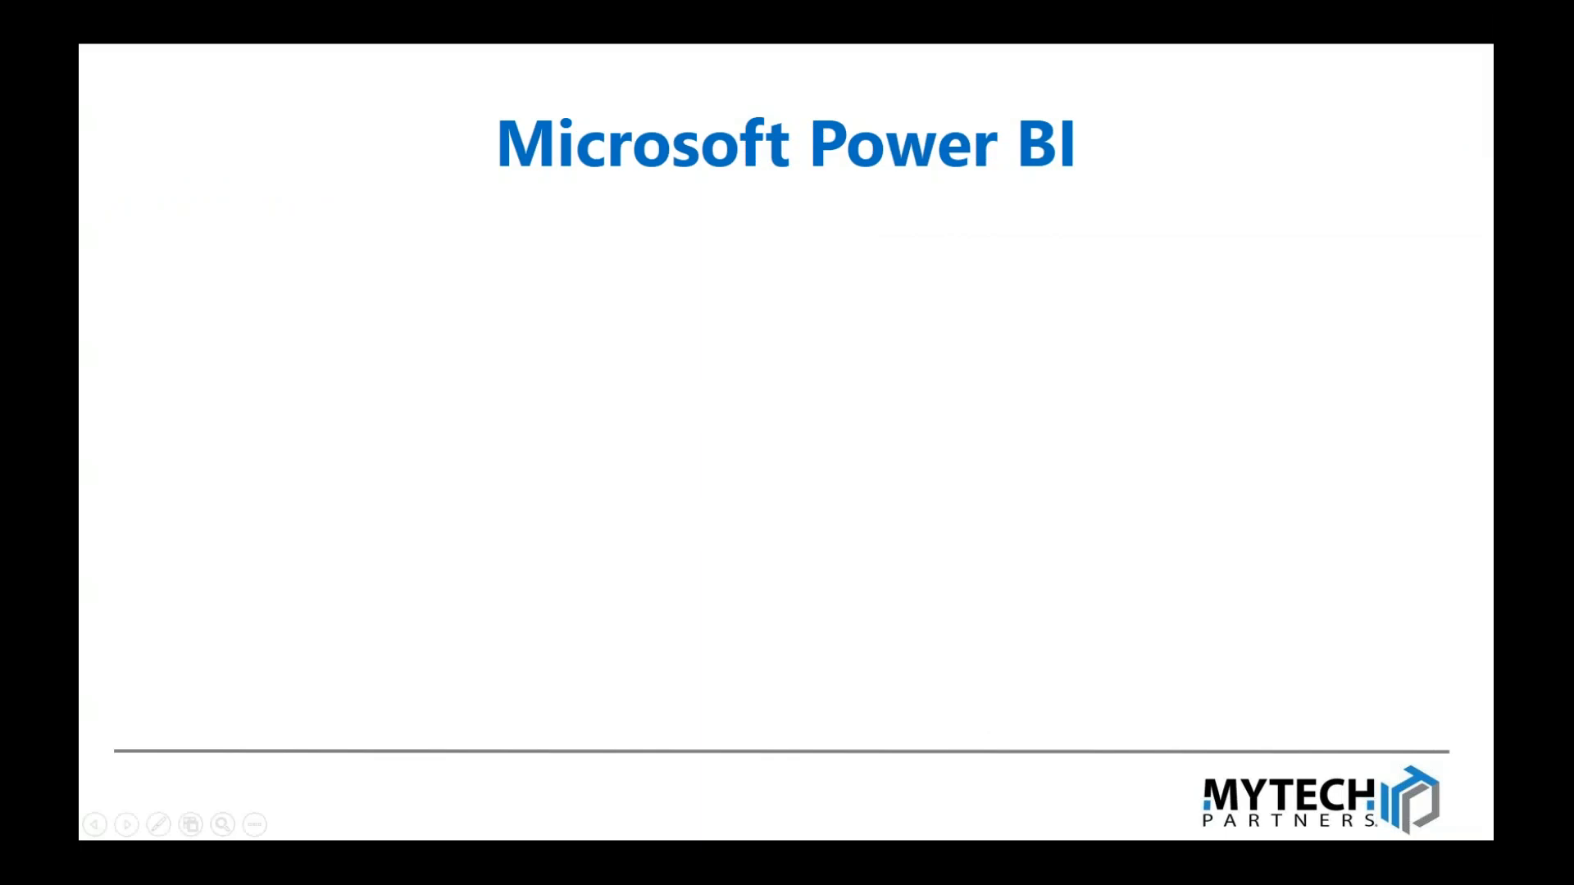
# Step: Return to Flow, scroll through the Templates gallery, then go to the Connectors page
pyautogui.hotkey('alt', 'Tab')
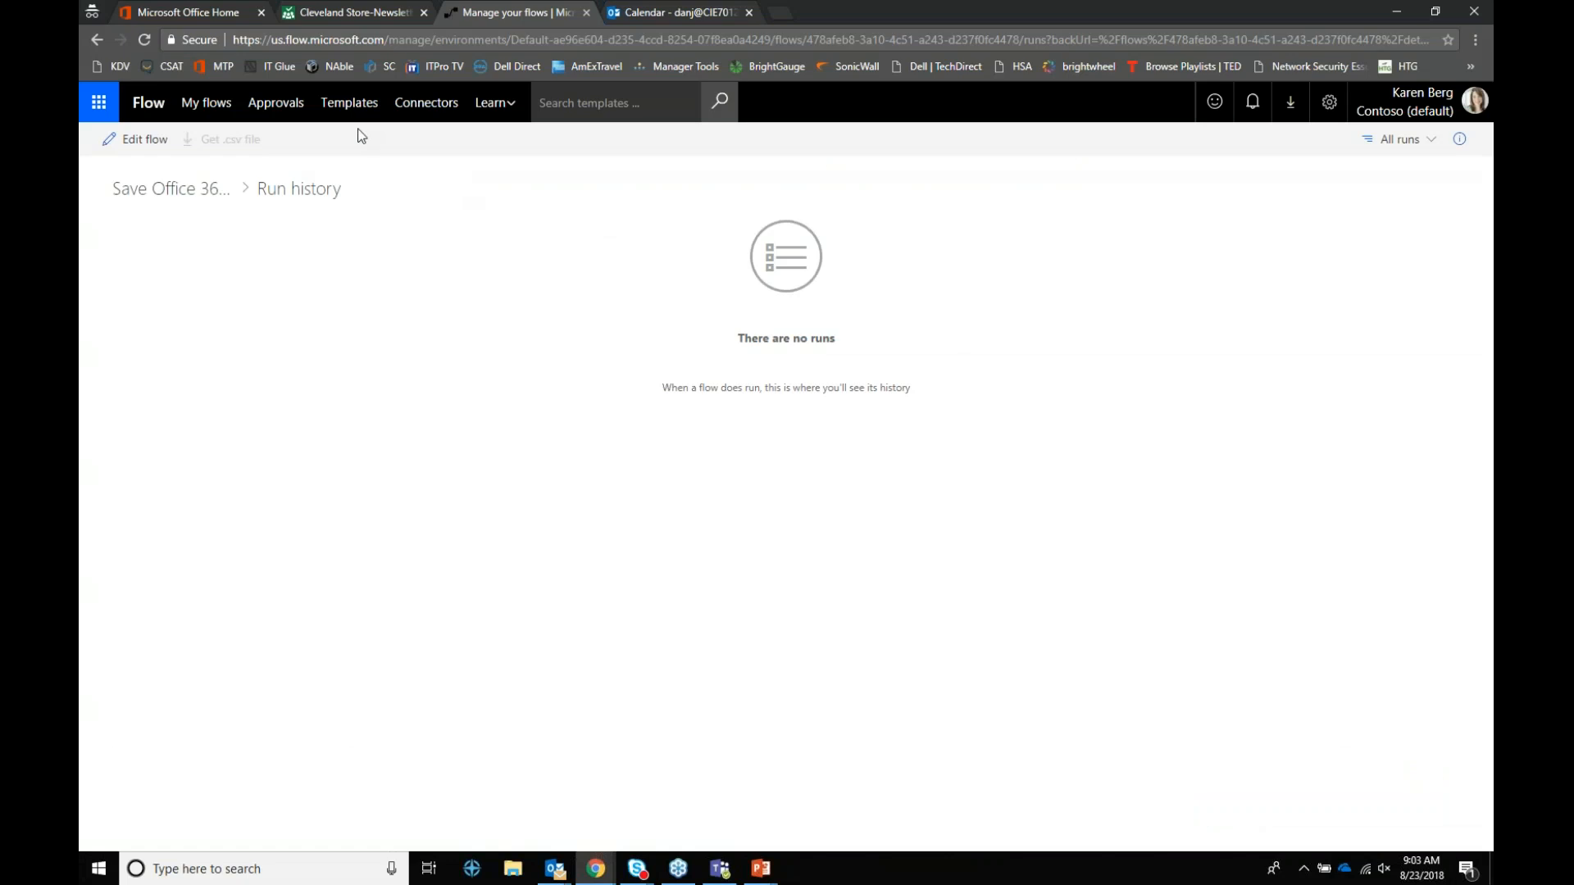
pyautogui.click(350, 103)
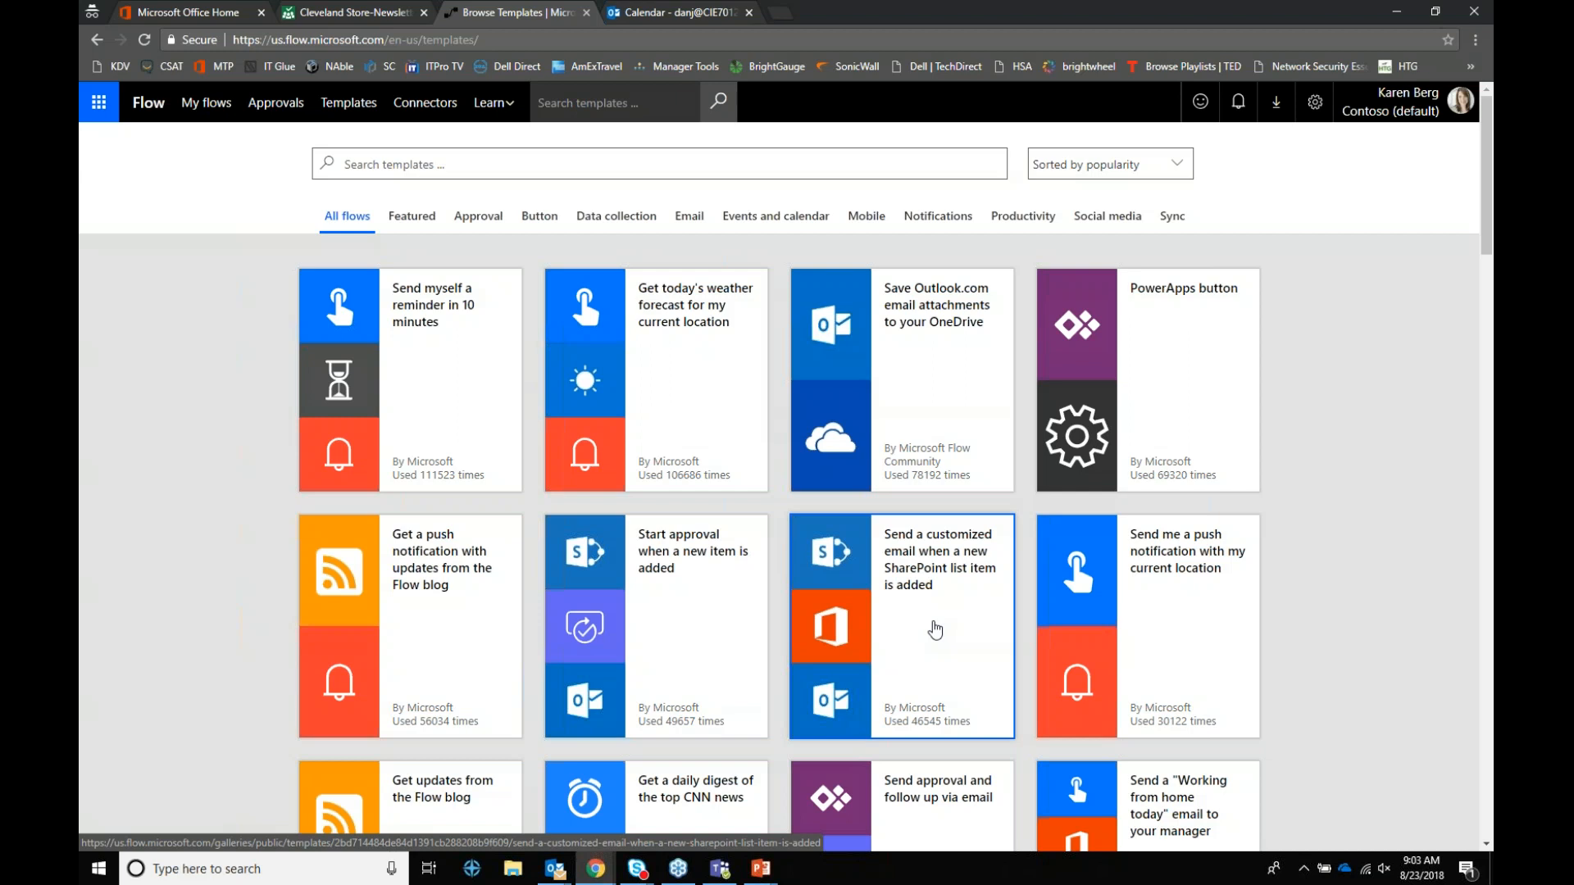
pyautogui.scroll(-3, 936, 629)
pyautogui.scroll(-3, 935, 630)
pyautogui.scroll(-3, 936, 629)
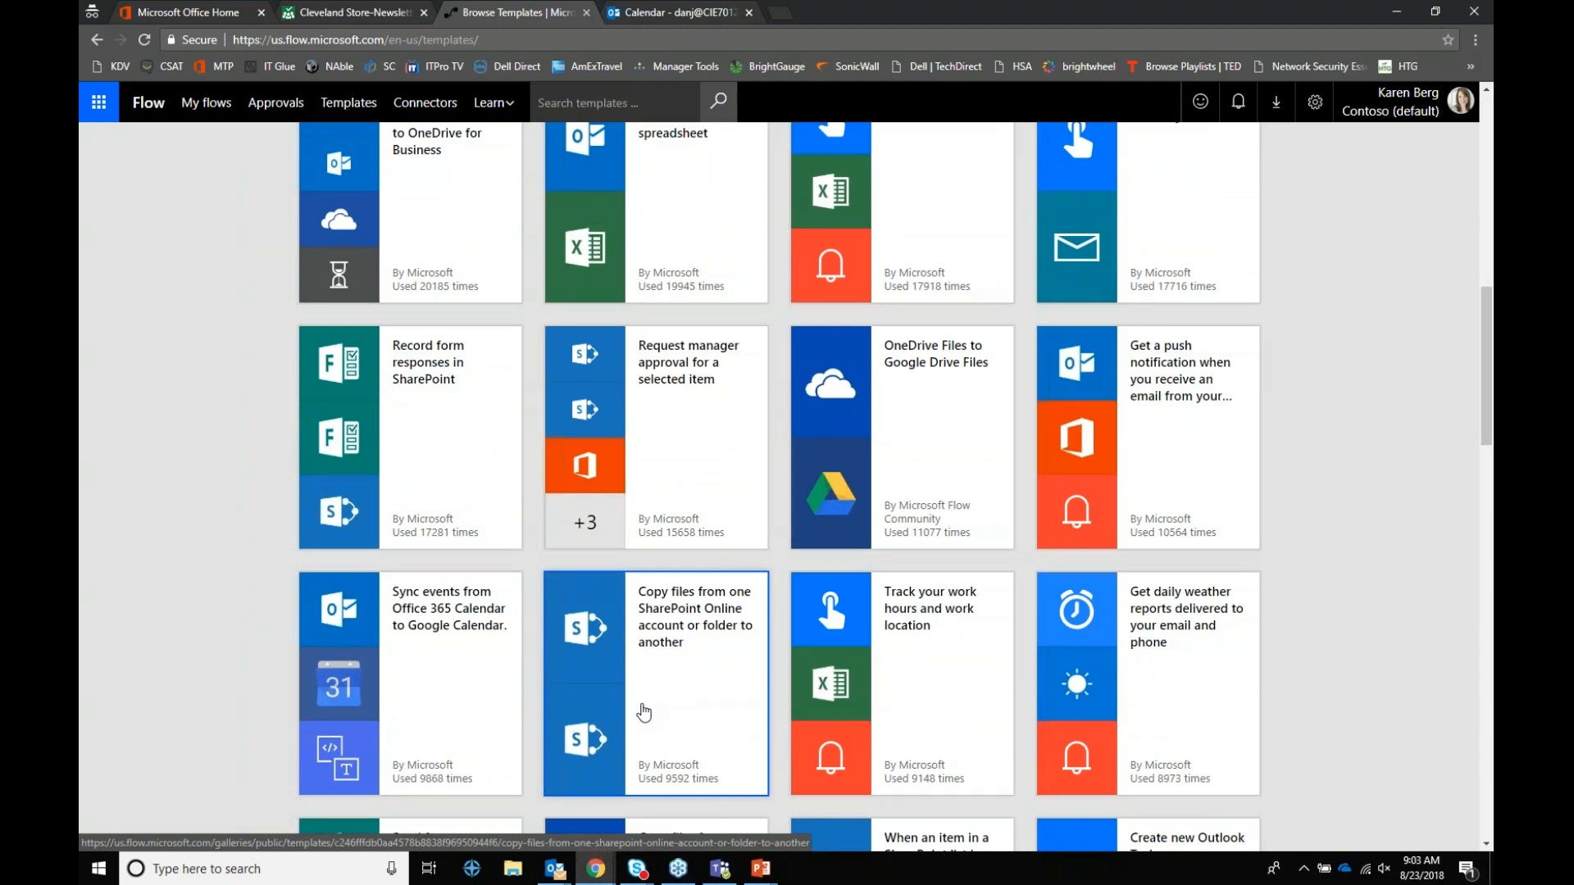
pyautogui.scroll(6, 644, 712)
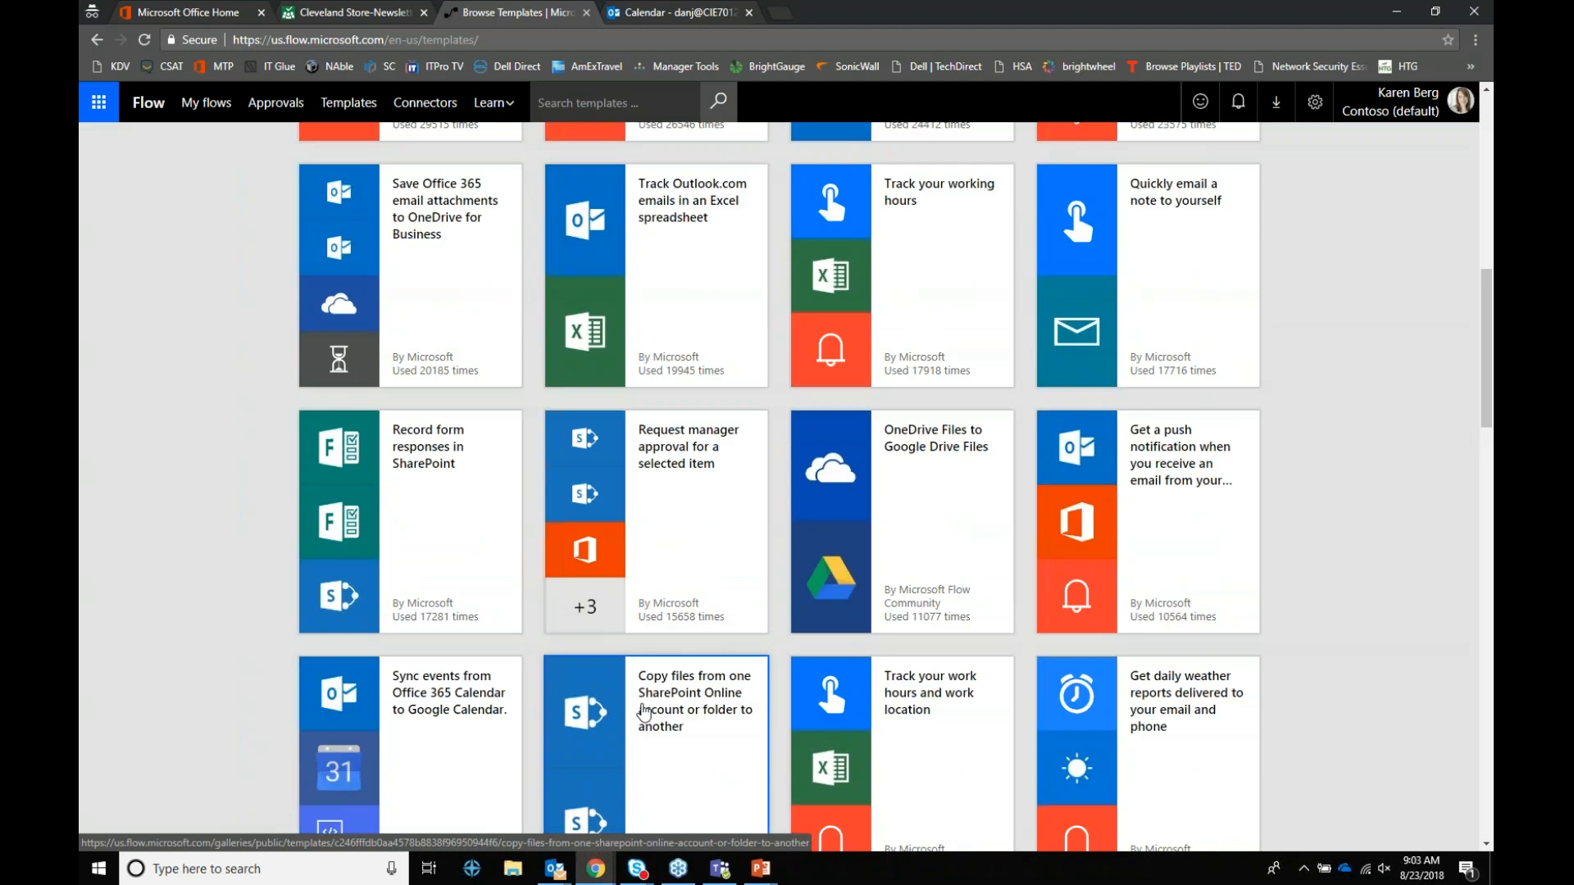
pyautogui.scroll(2, 643, 713)
pyautogui.click(425, 103)
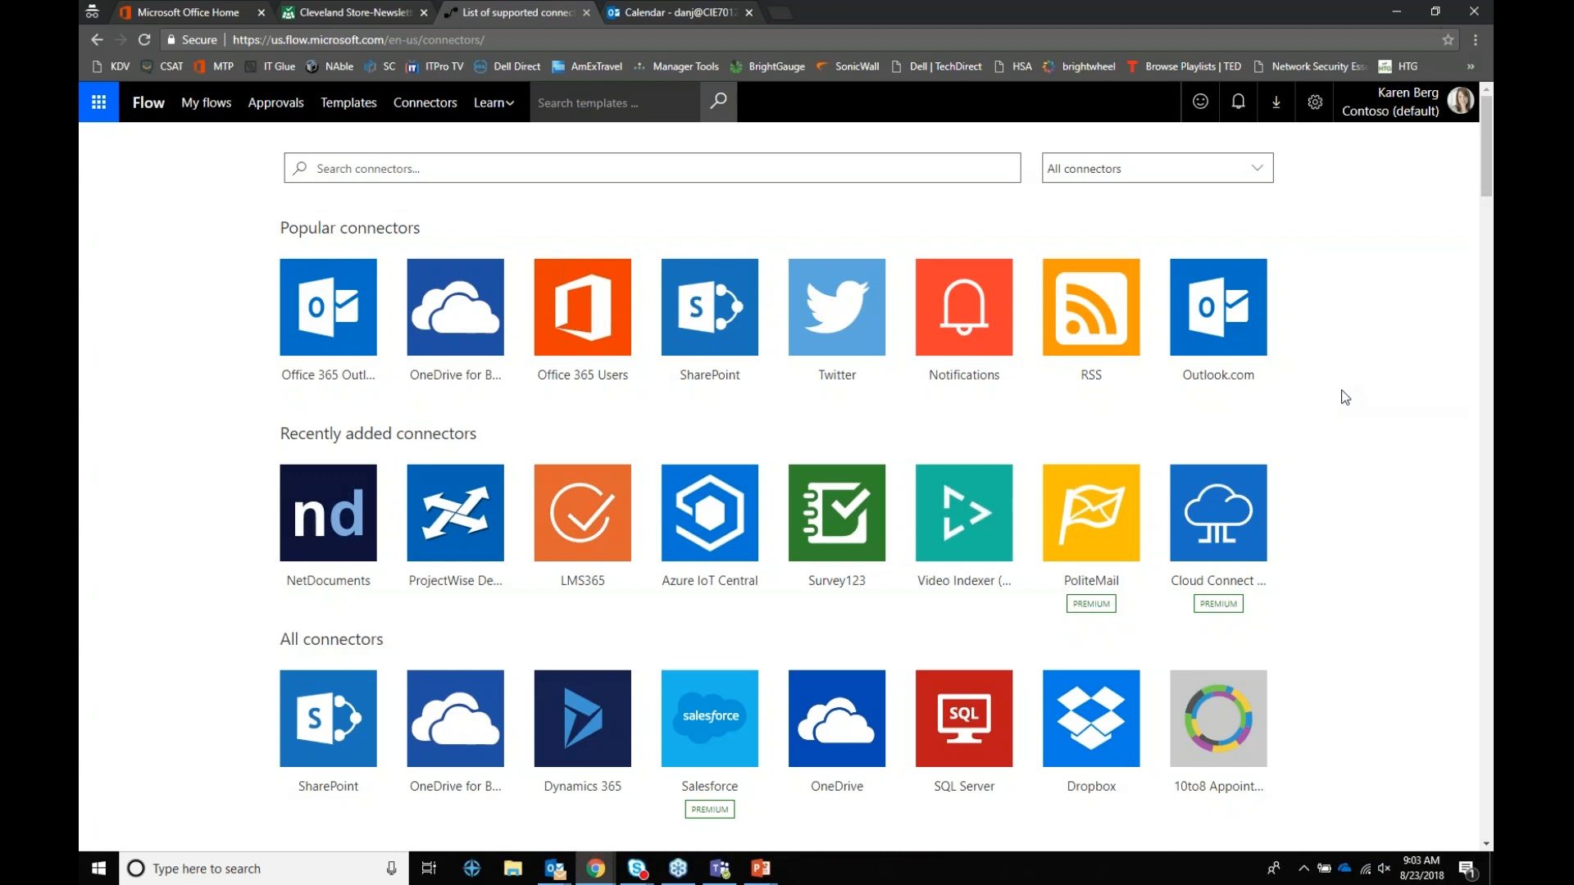
# Step: Scroll to the bottom of the connectors list, then minimize the browser to show the Power BI slide
pyautogui.scroll(-3, 1345, 397)
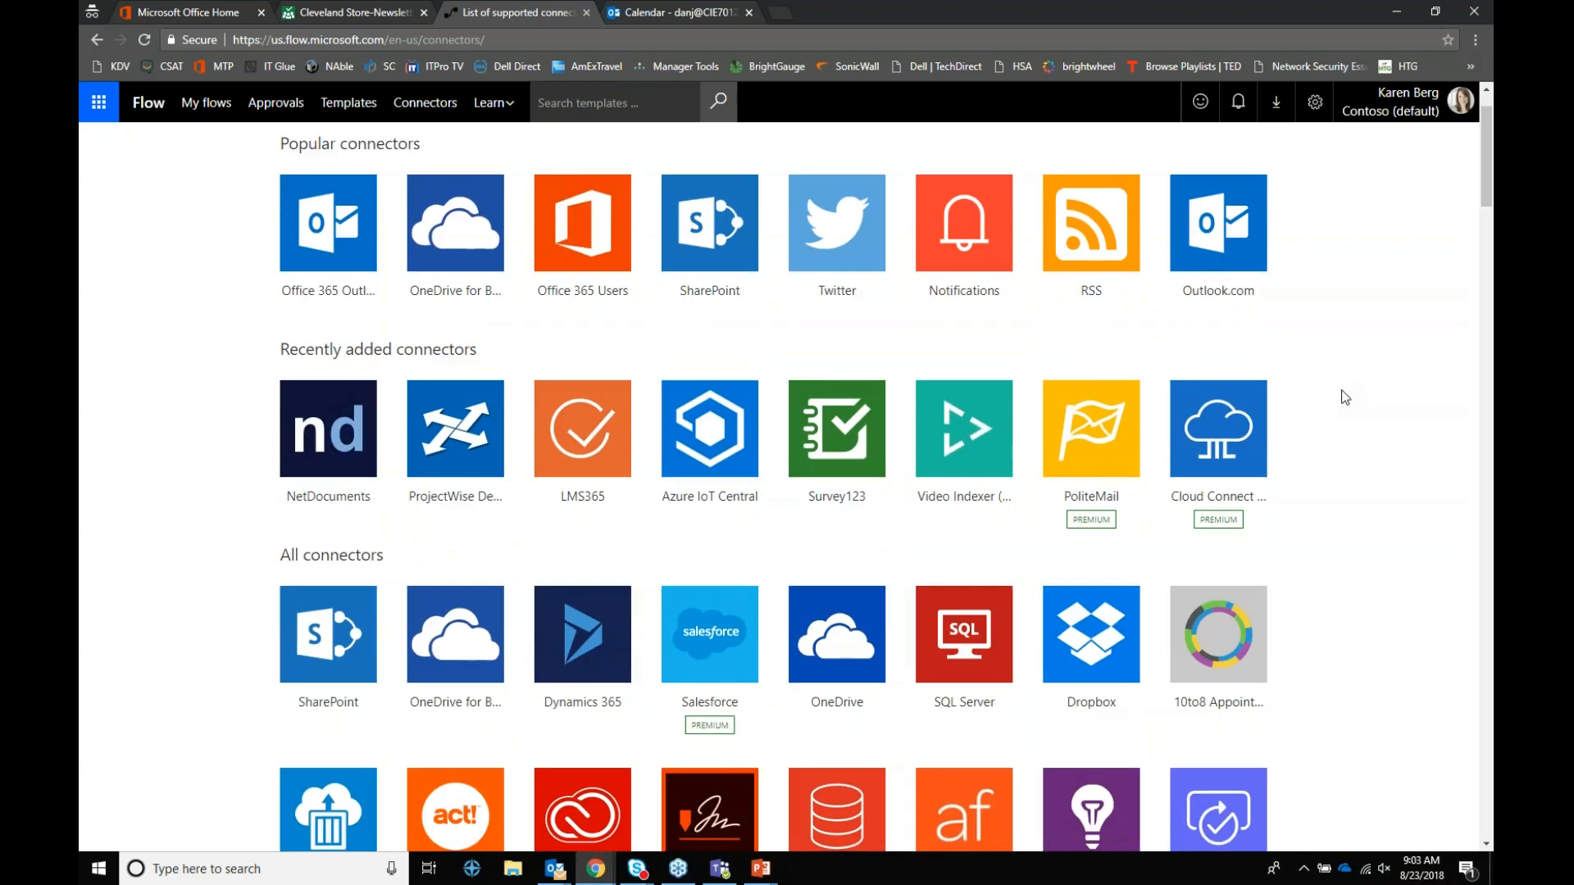
pyautogui.scroll(-3, 1346, 397)
pyautogui.scroll(-6, 1345, 398)
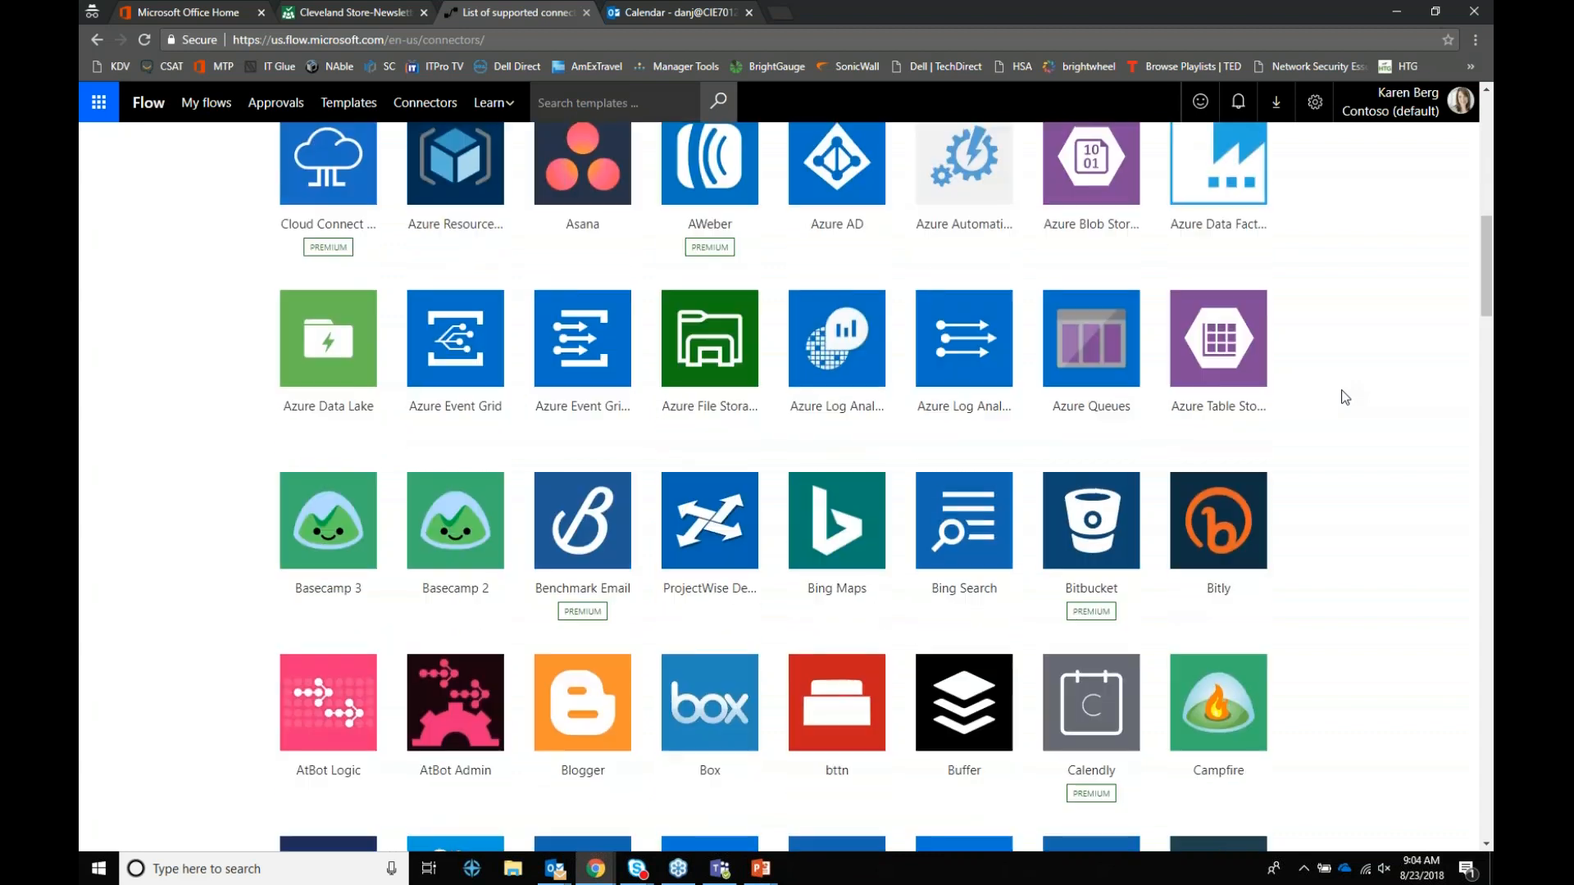
pyautogui.scroll(-4, 1345, 397)
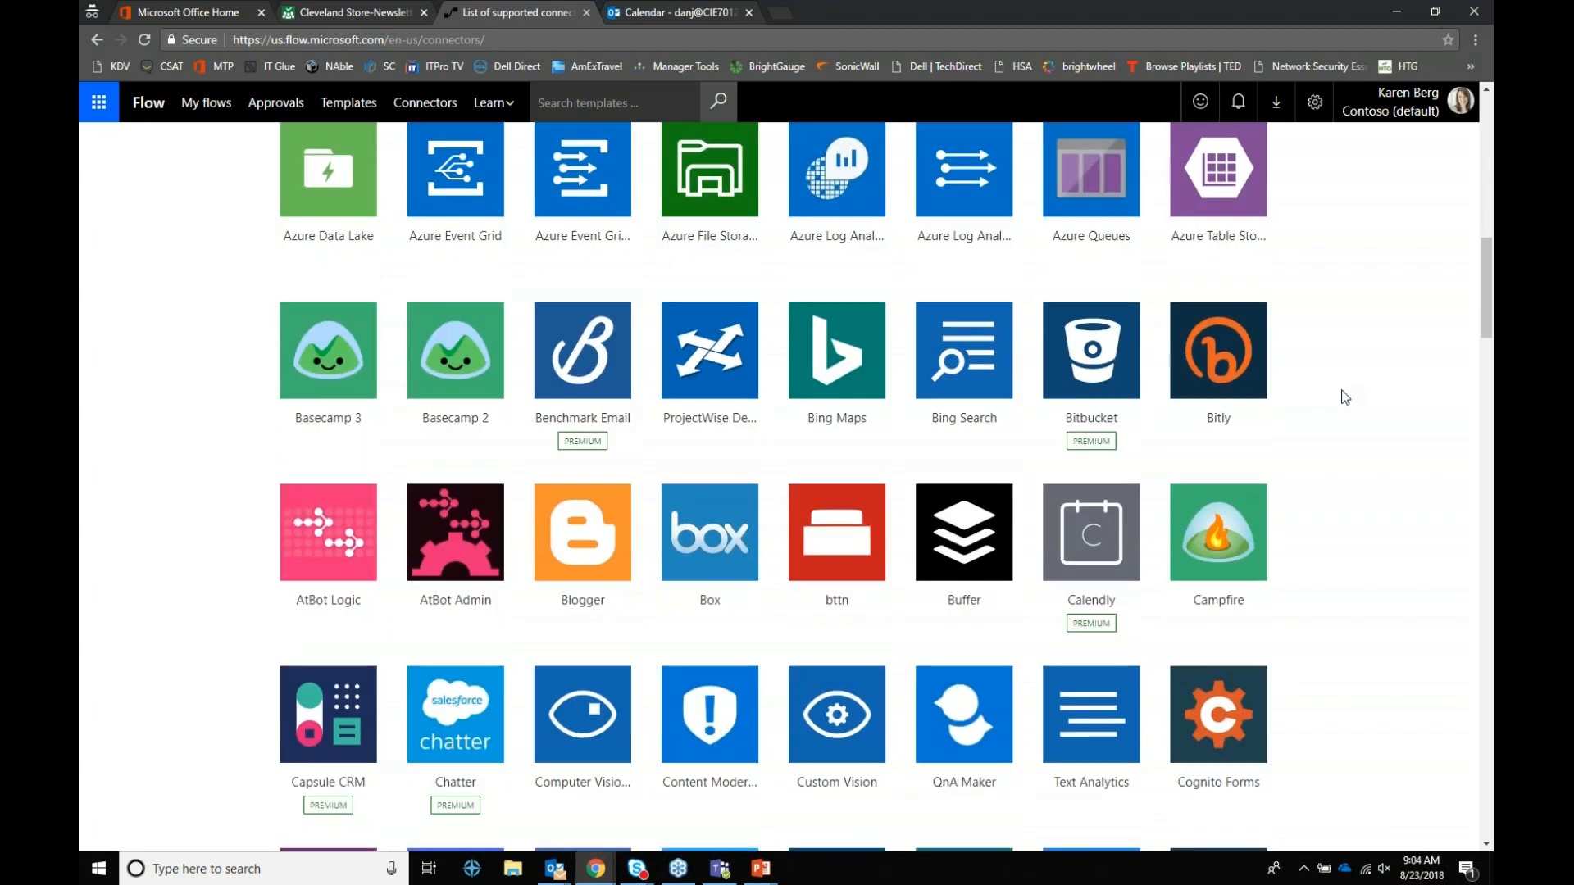
pyautogui.scroll(-2, 1345, 397)
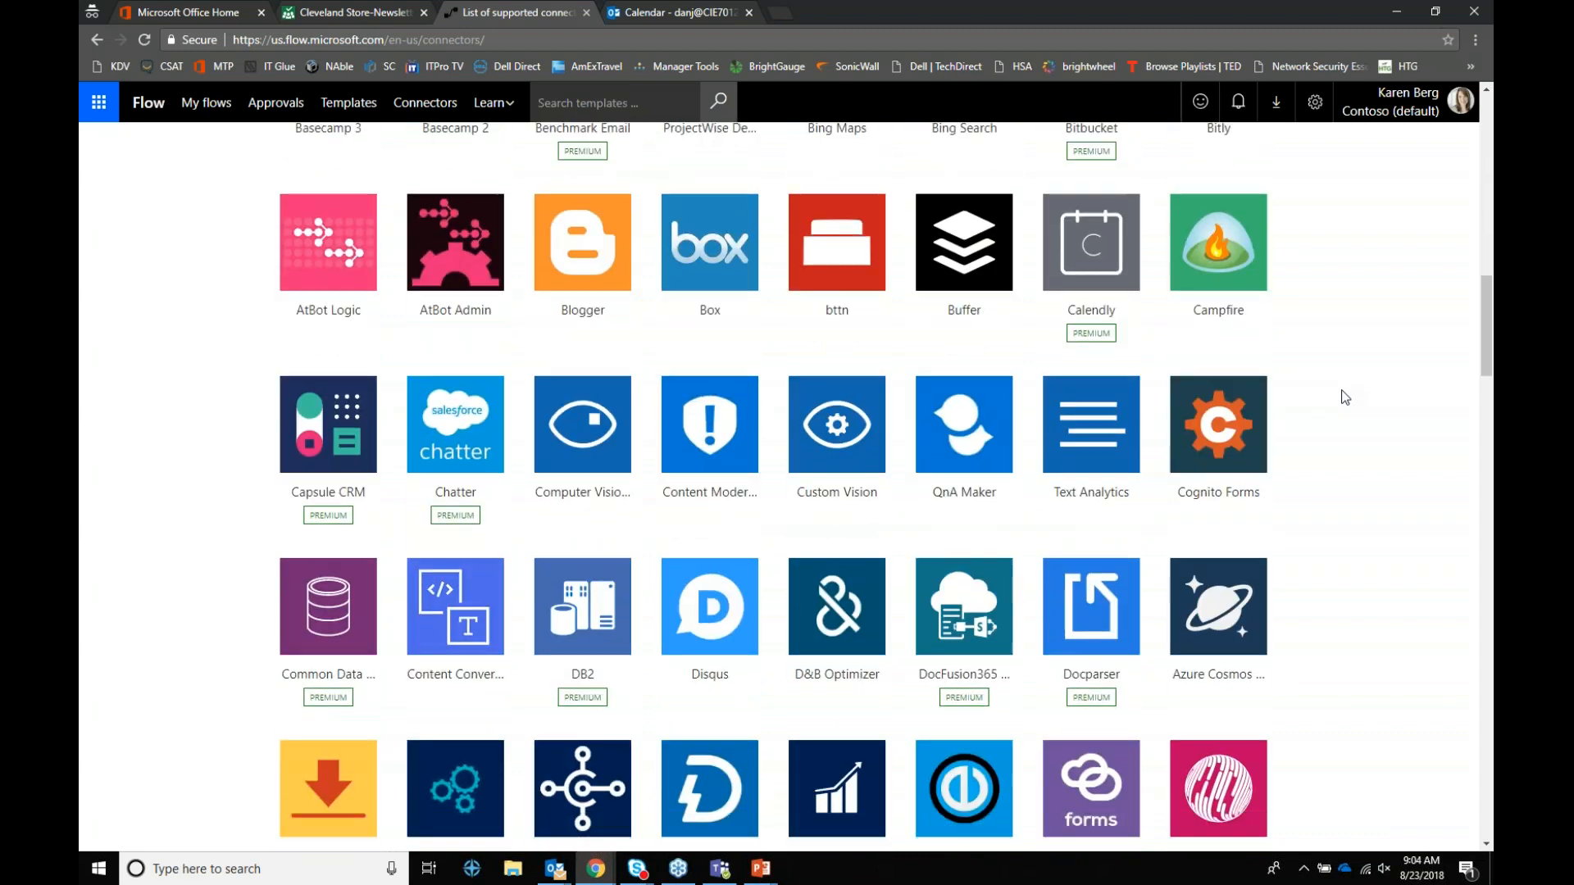
pyautogui.scroll(-6, 1345, 398)
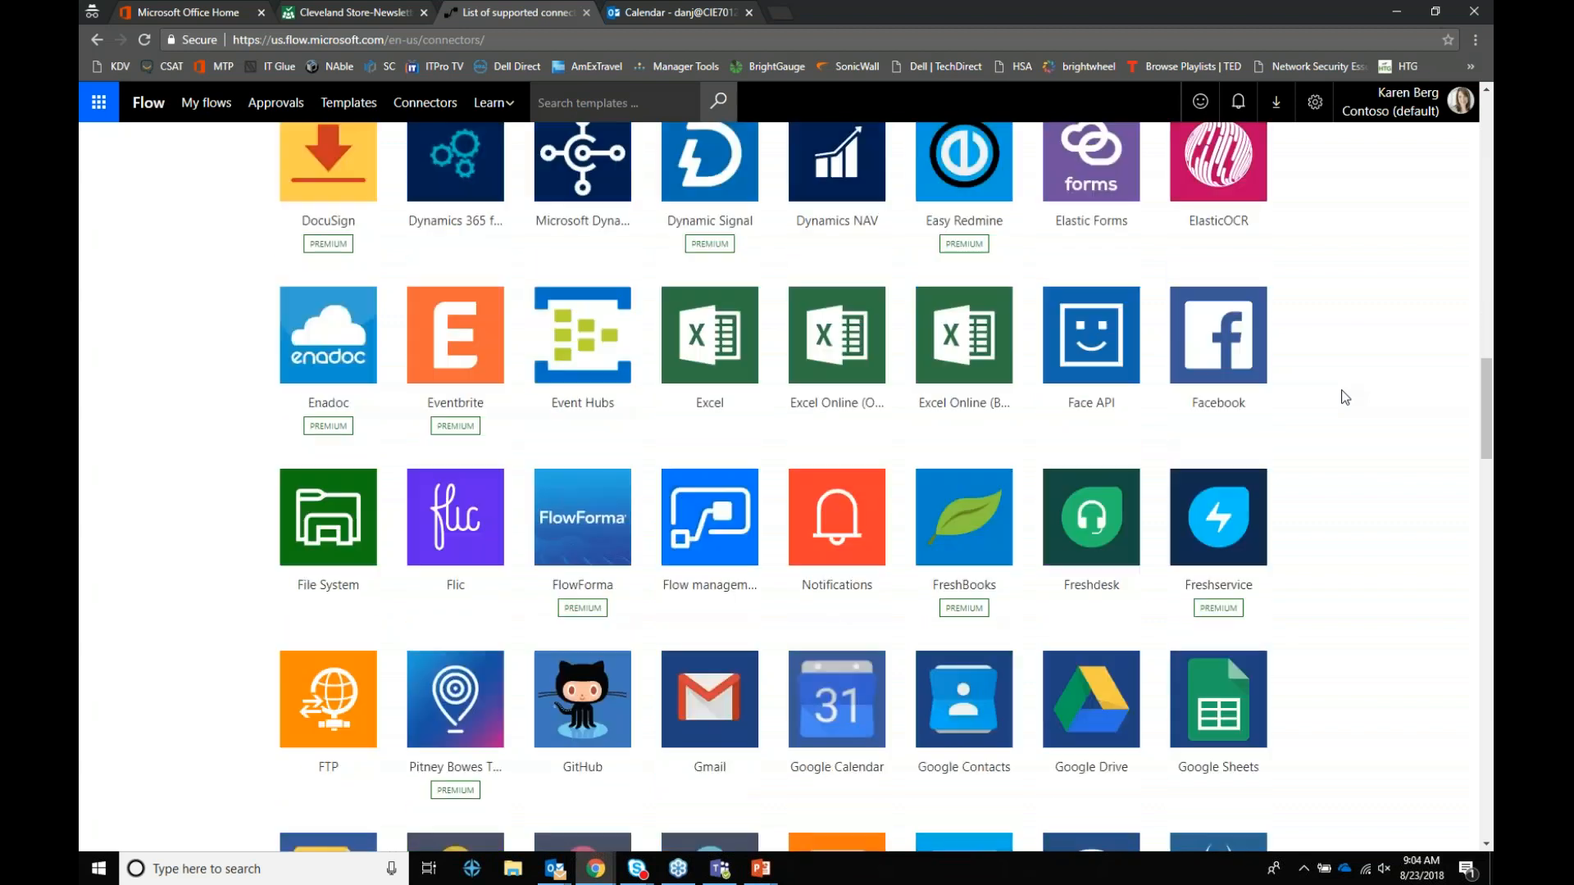
pyautogui.scroll(-1, 1345, 397)
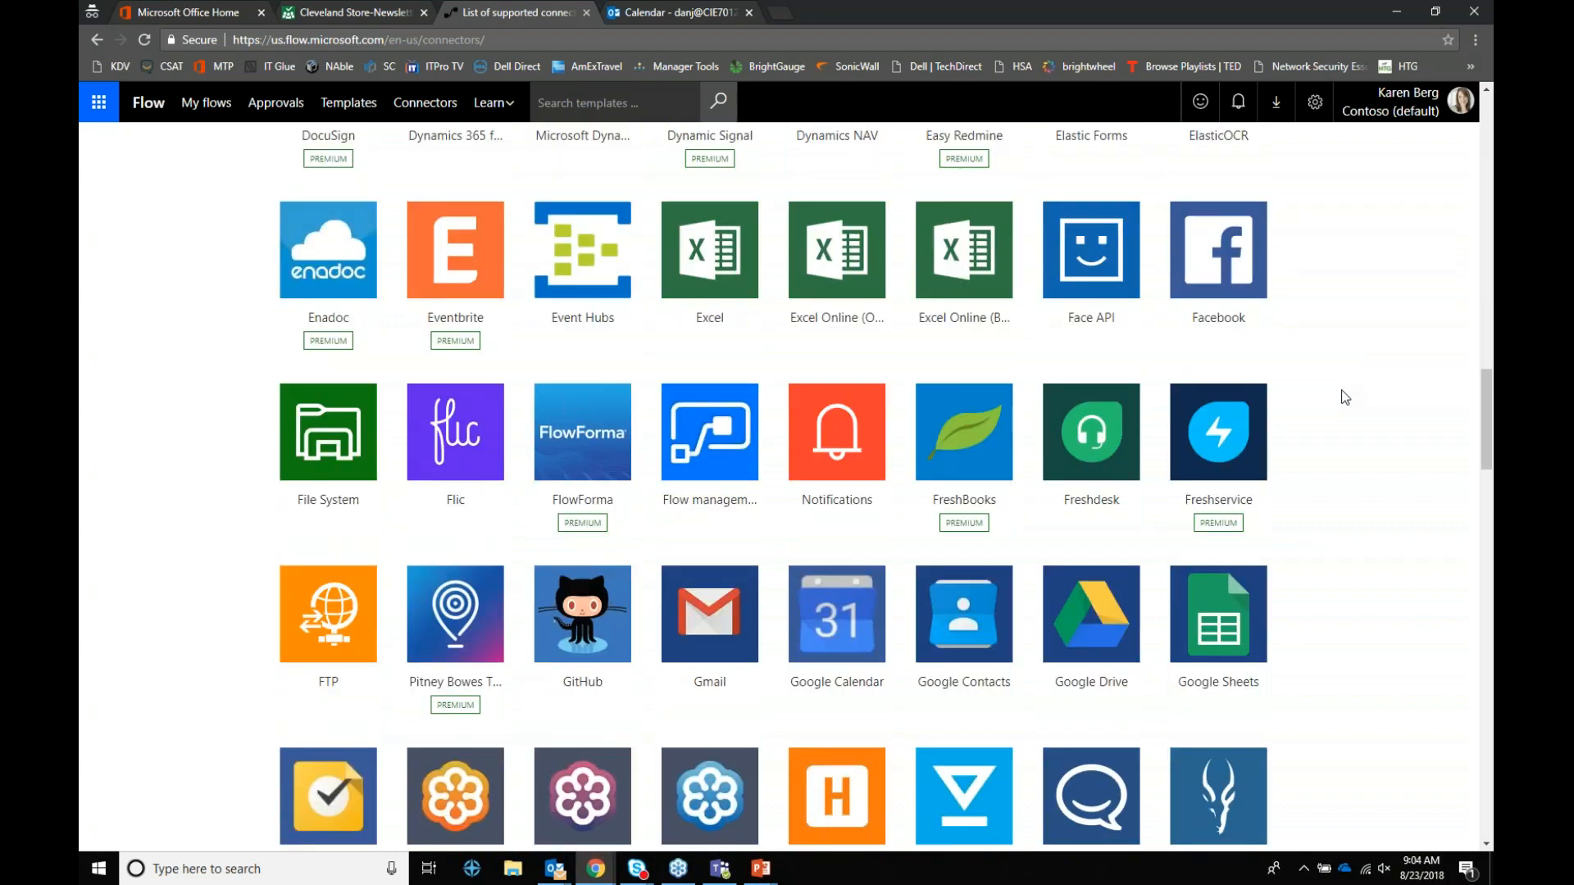
pyautogui.scroll(-8, 1345, 398)
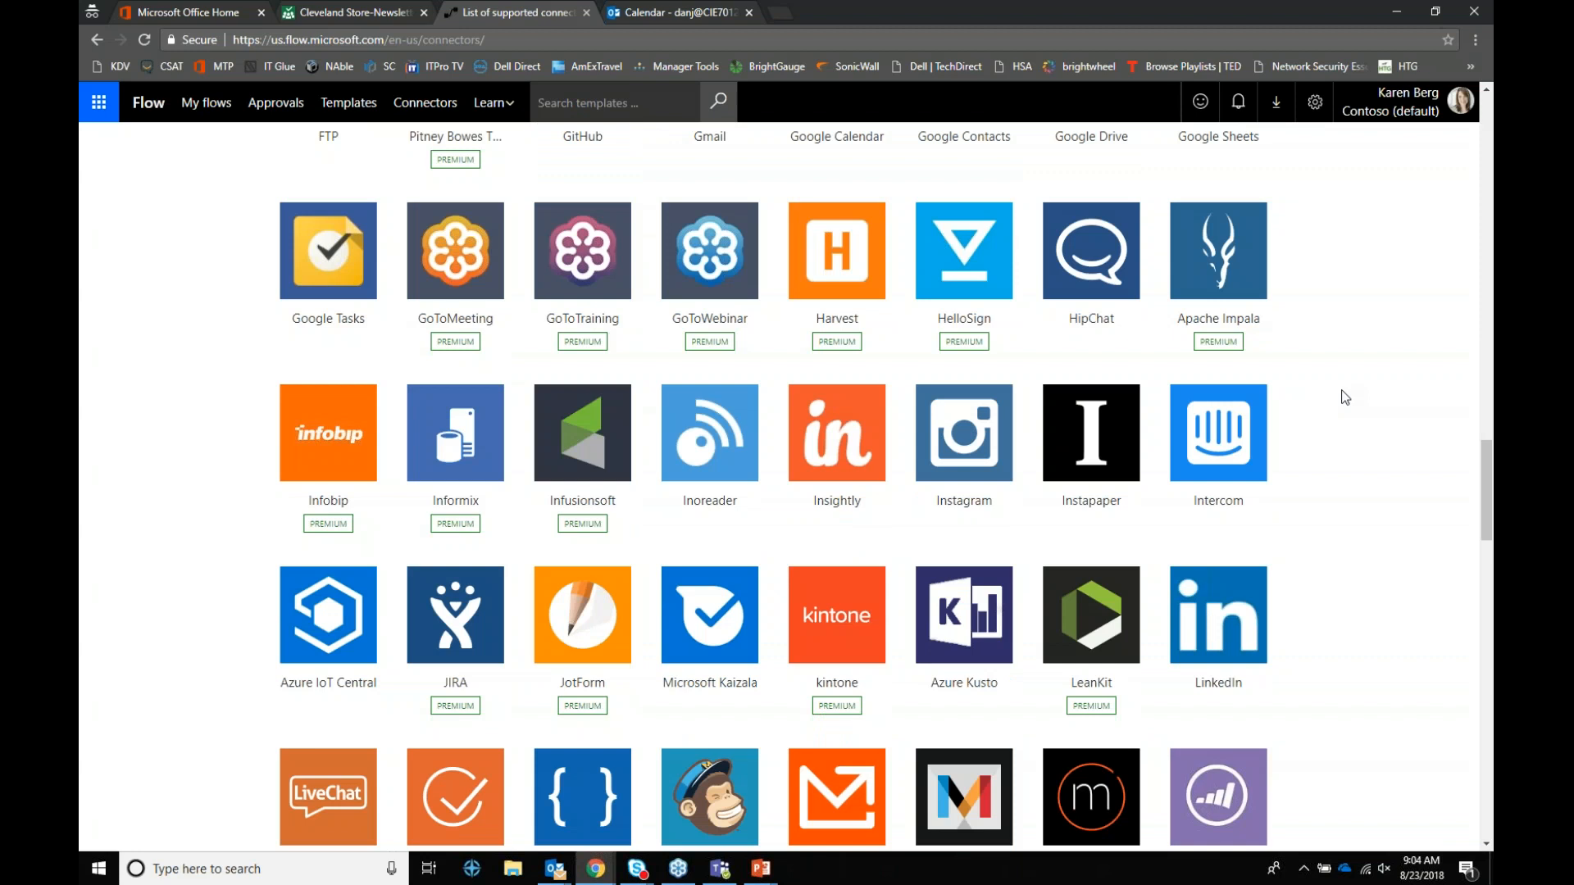
pyautogui.scroll(-3, 1345, 398)
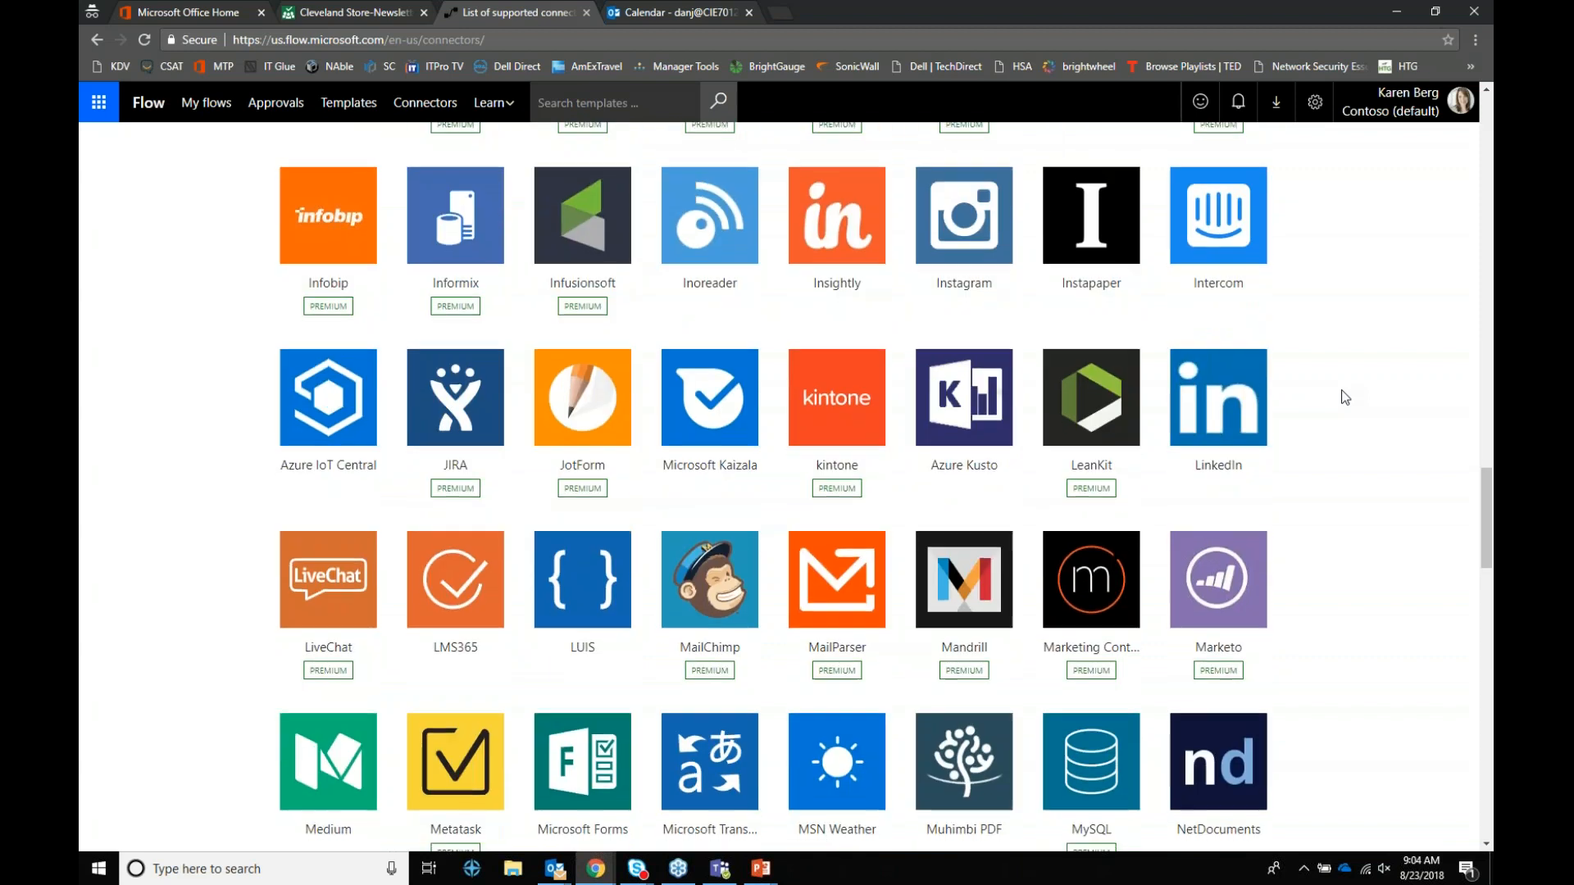
pyautogui.scroll(-6, 1346, 398)
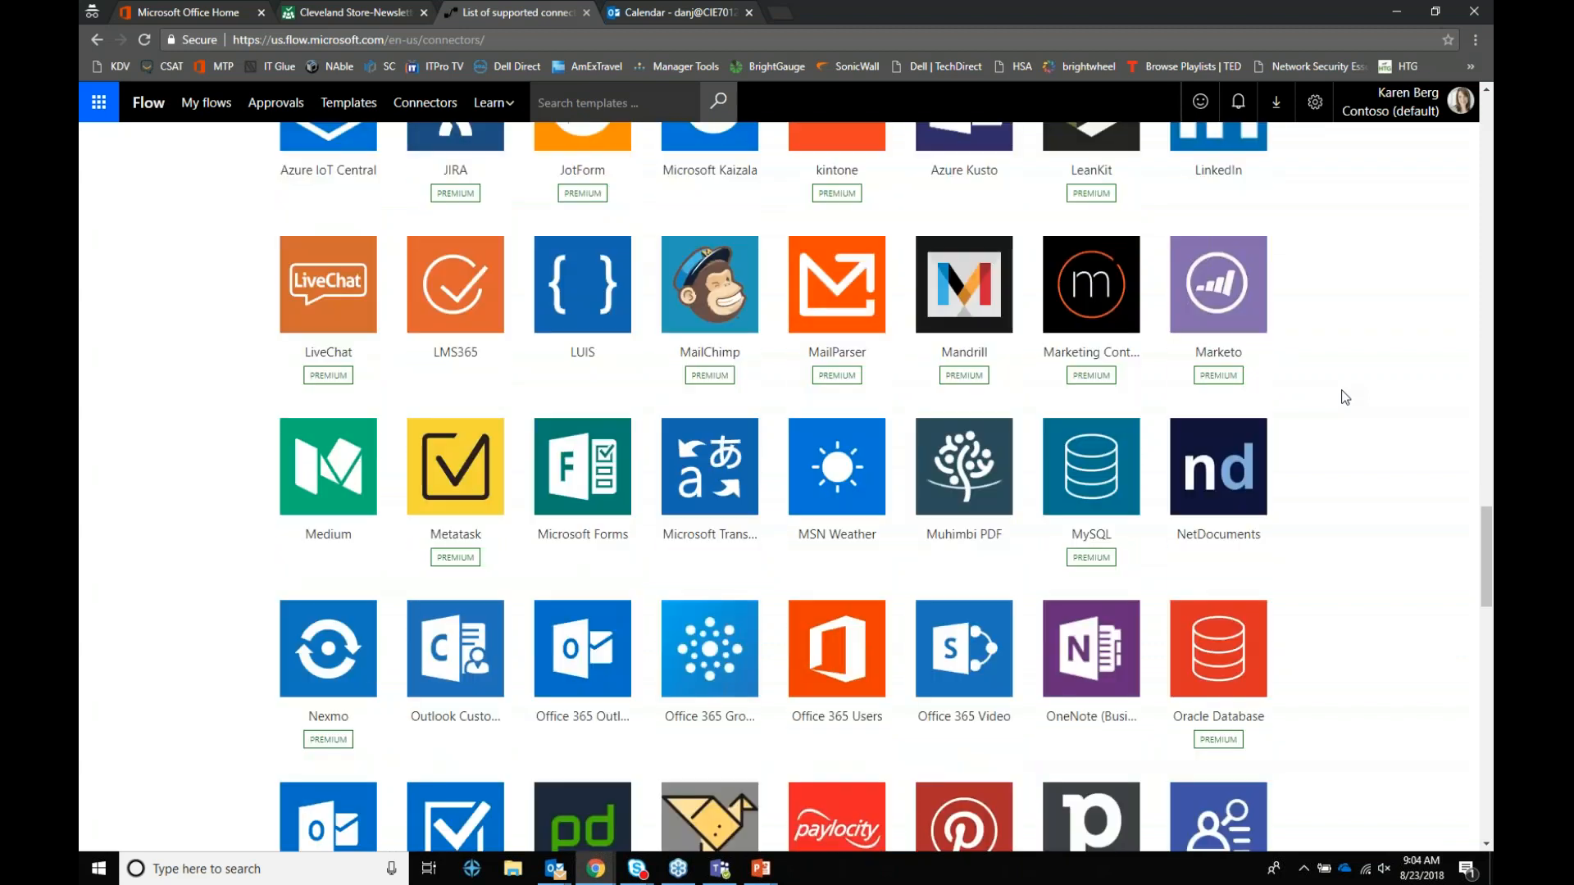
pyautogui.scroll(-2, 1345, 398)
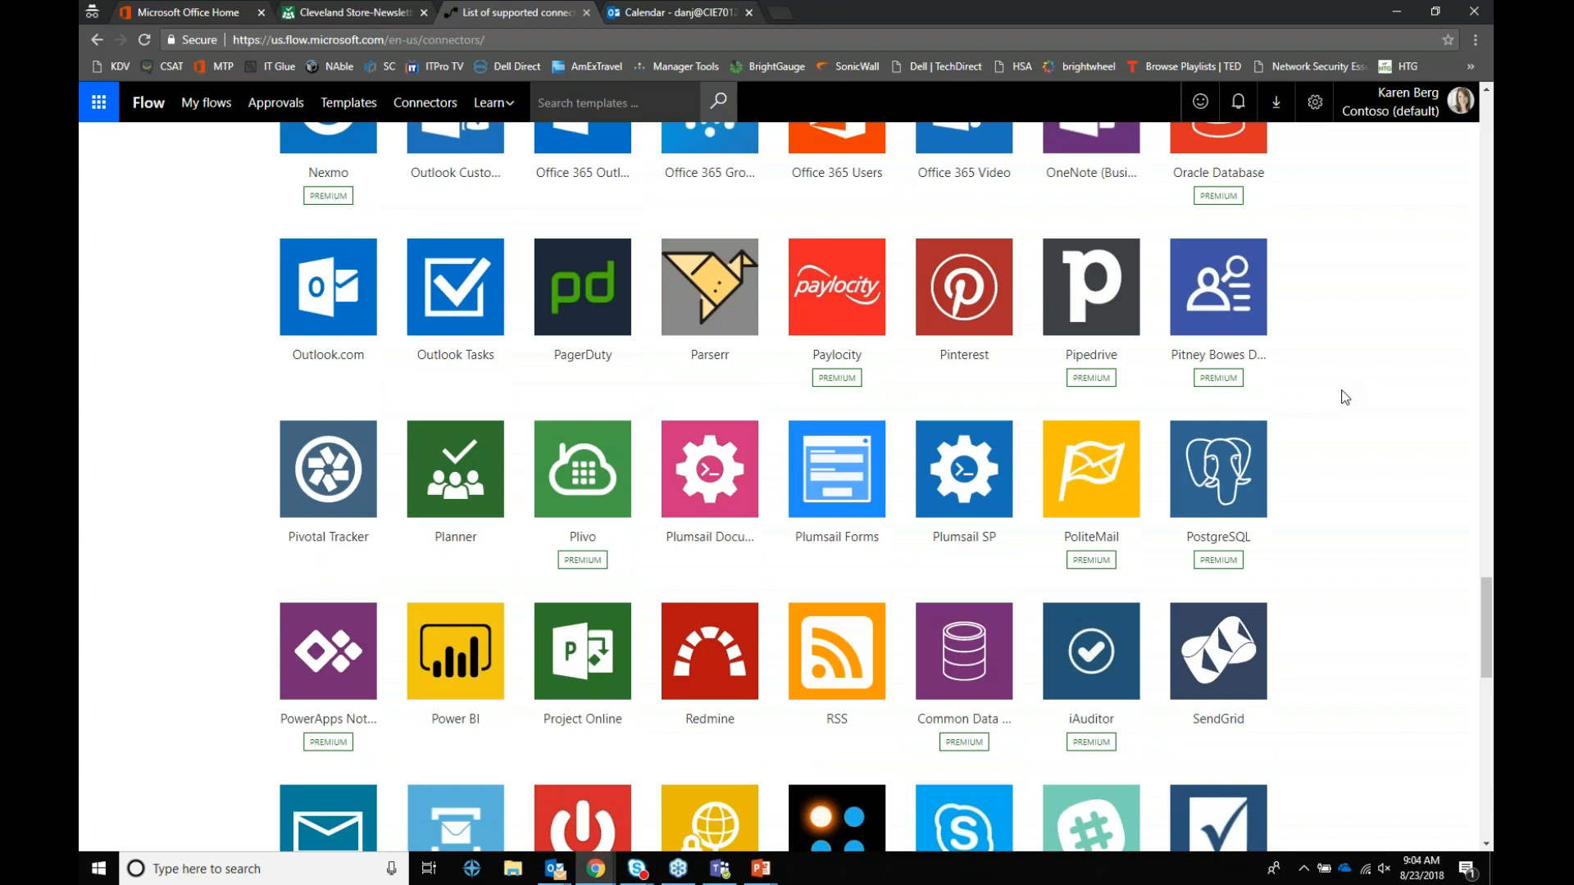
pyautogui.scroll(-3, 1345, 398)
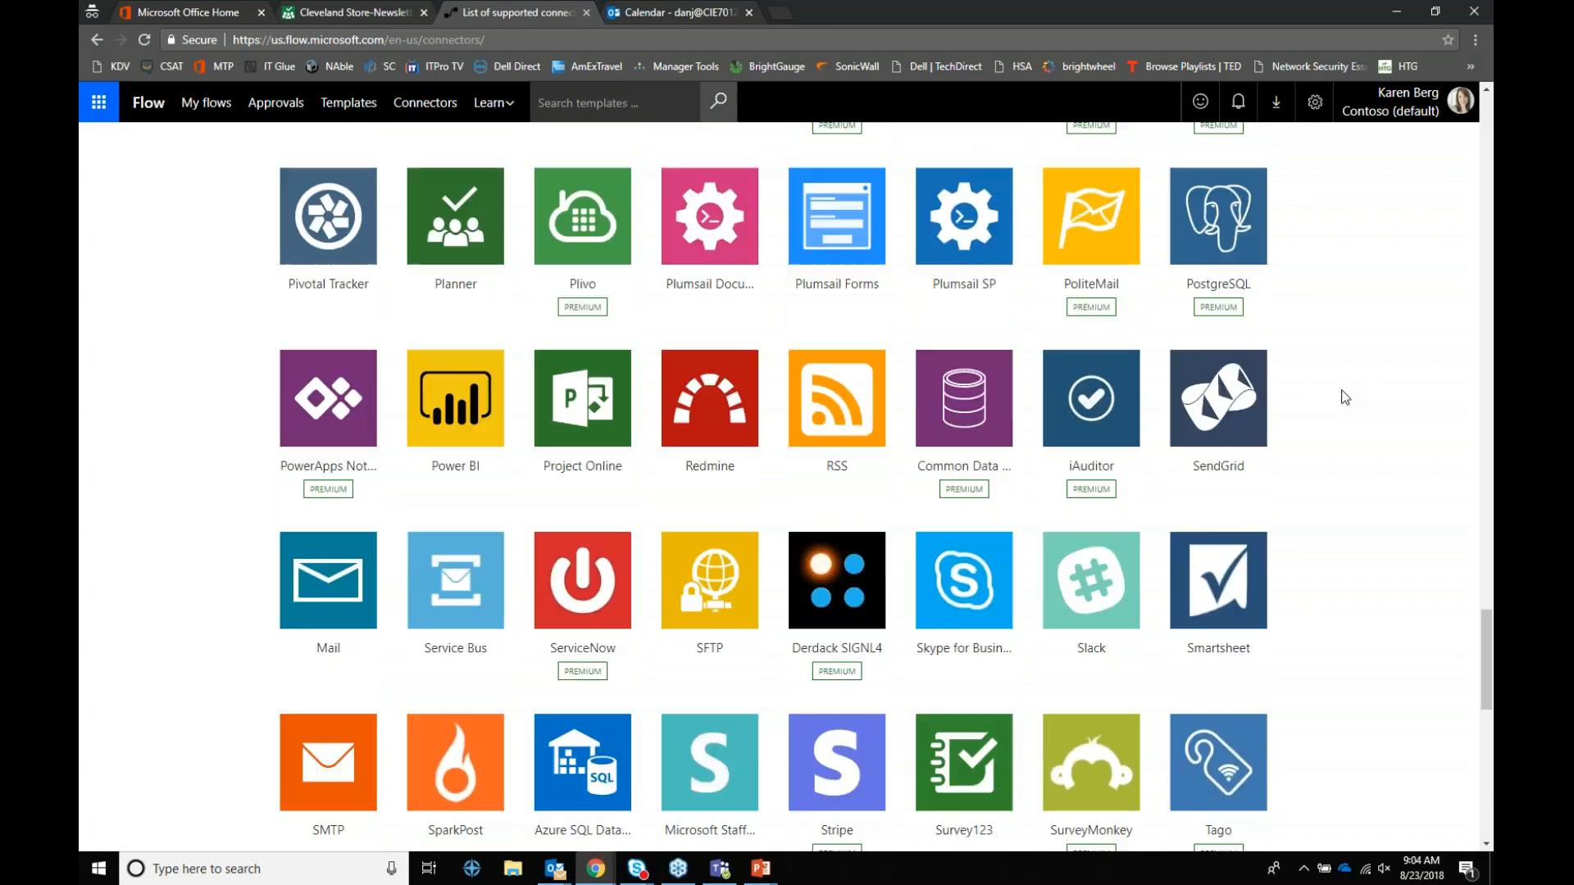
pyautogui.scroll(-2, 1345, 398)
pyautogui.scroll(-2, 1346, 397)
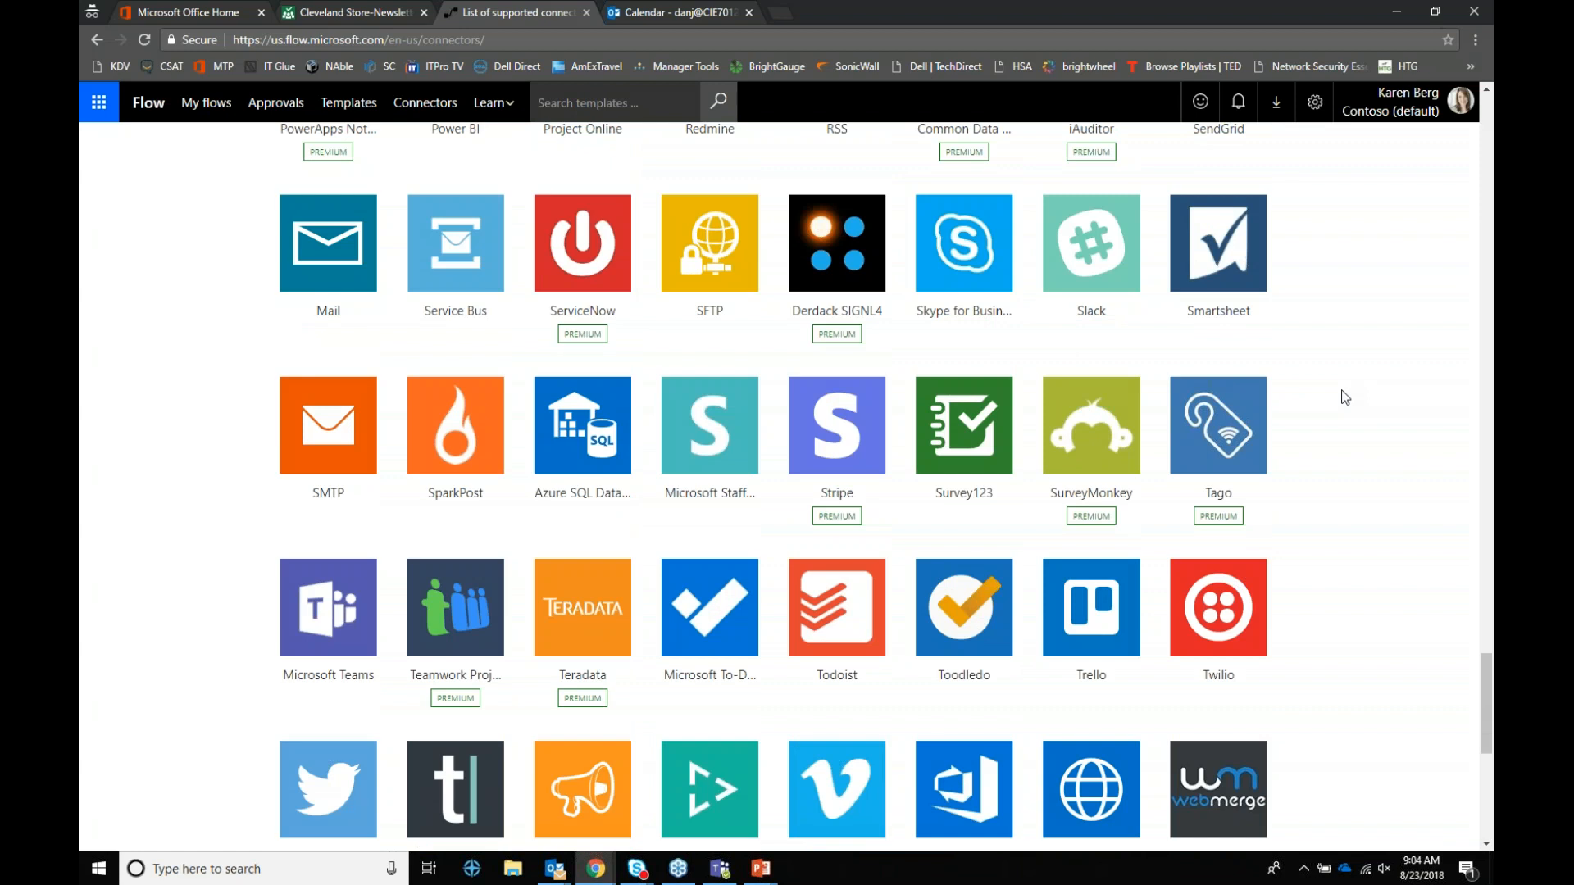
pyautogui.scroll(-4, 1345, 397)
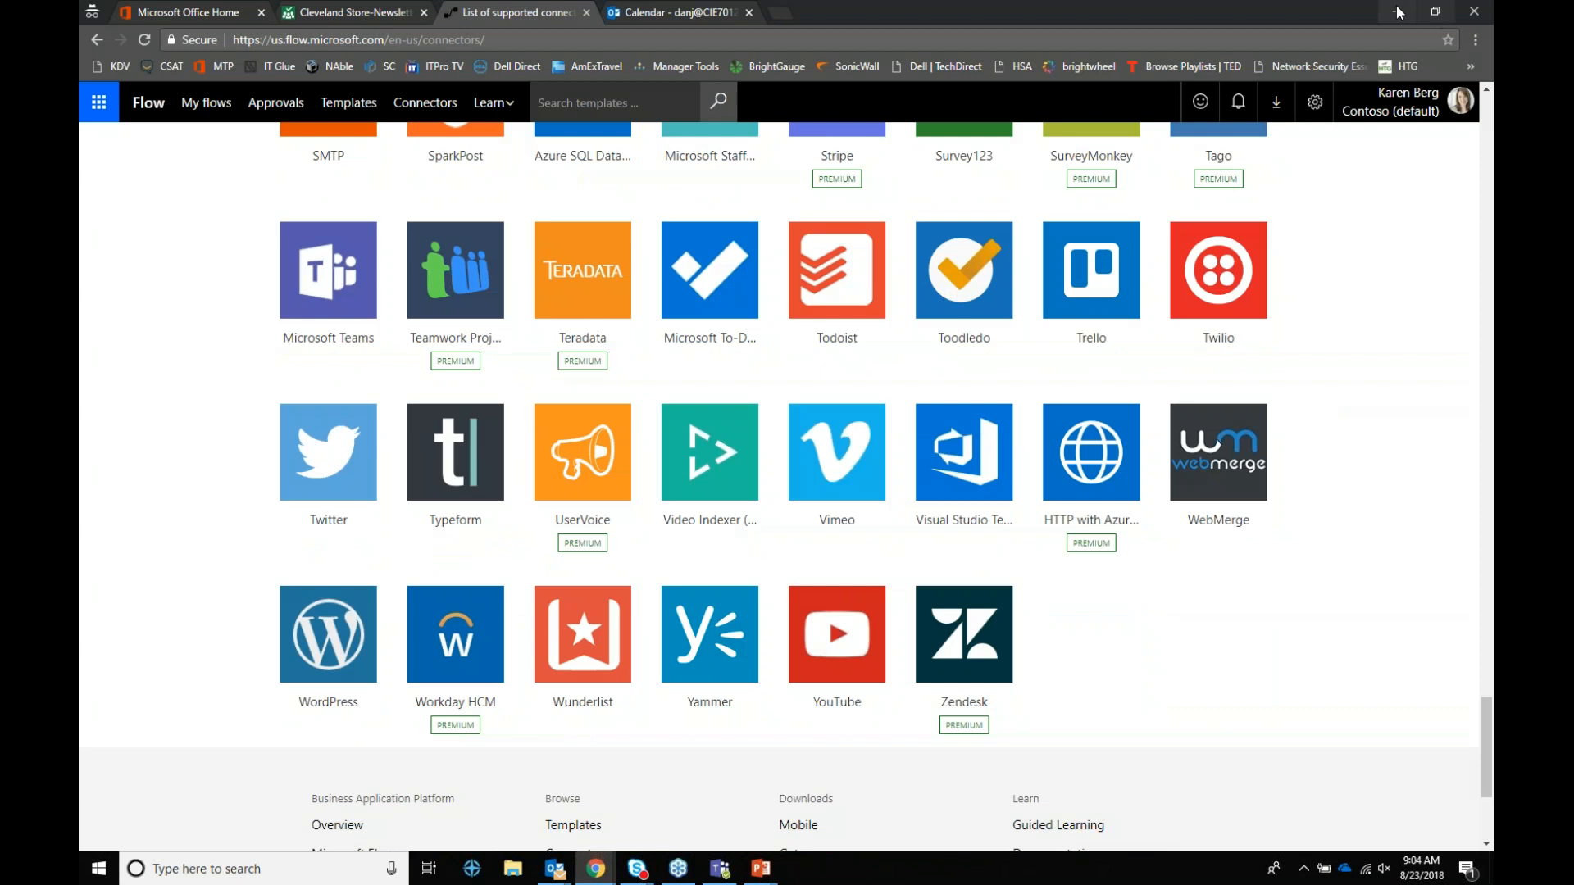
pyautogui.click(1393, 13)
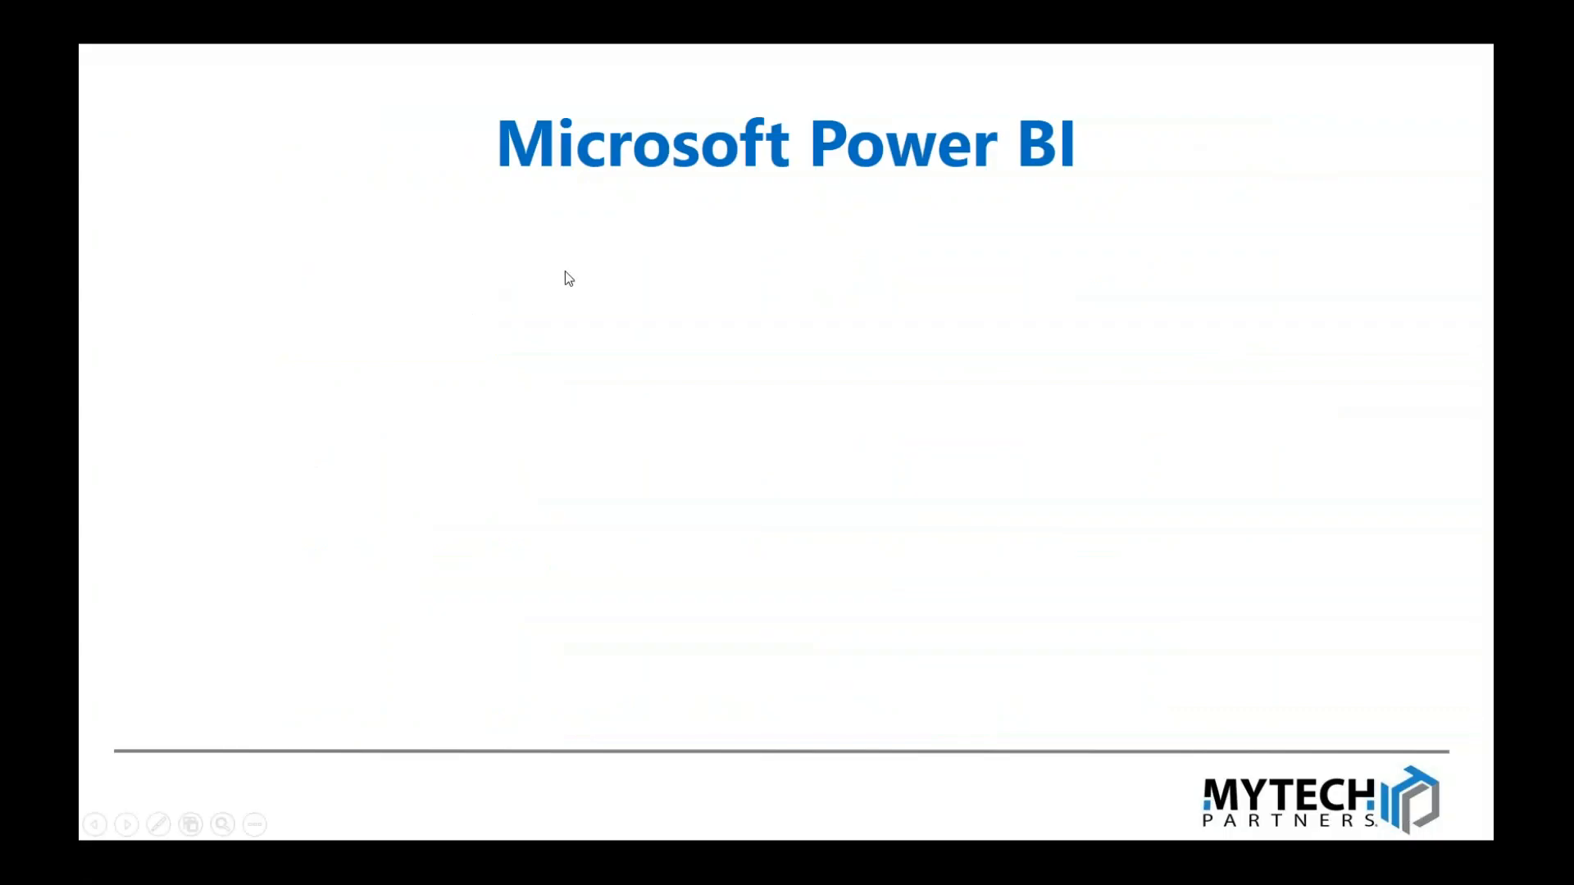
# Step: Reveal the Power BI Tips & Tricks heading, the visual-reports tip and the logo trivia
pyautogui.click(564, 270)
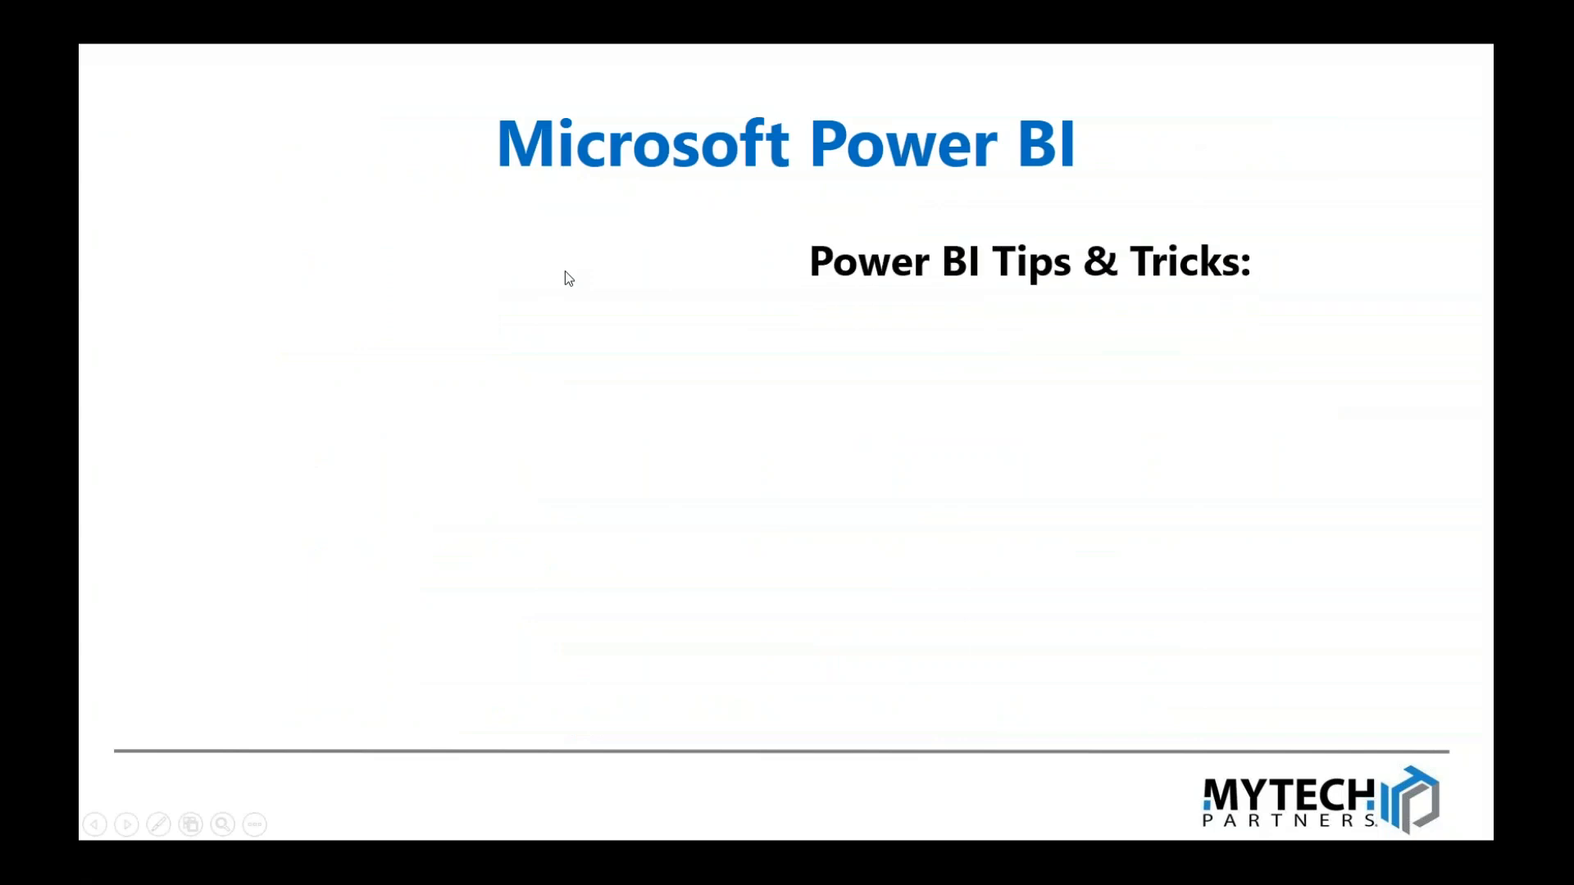
pyautogui.press('Right')
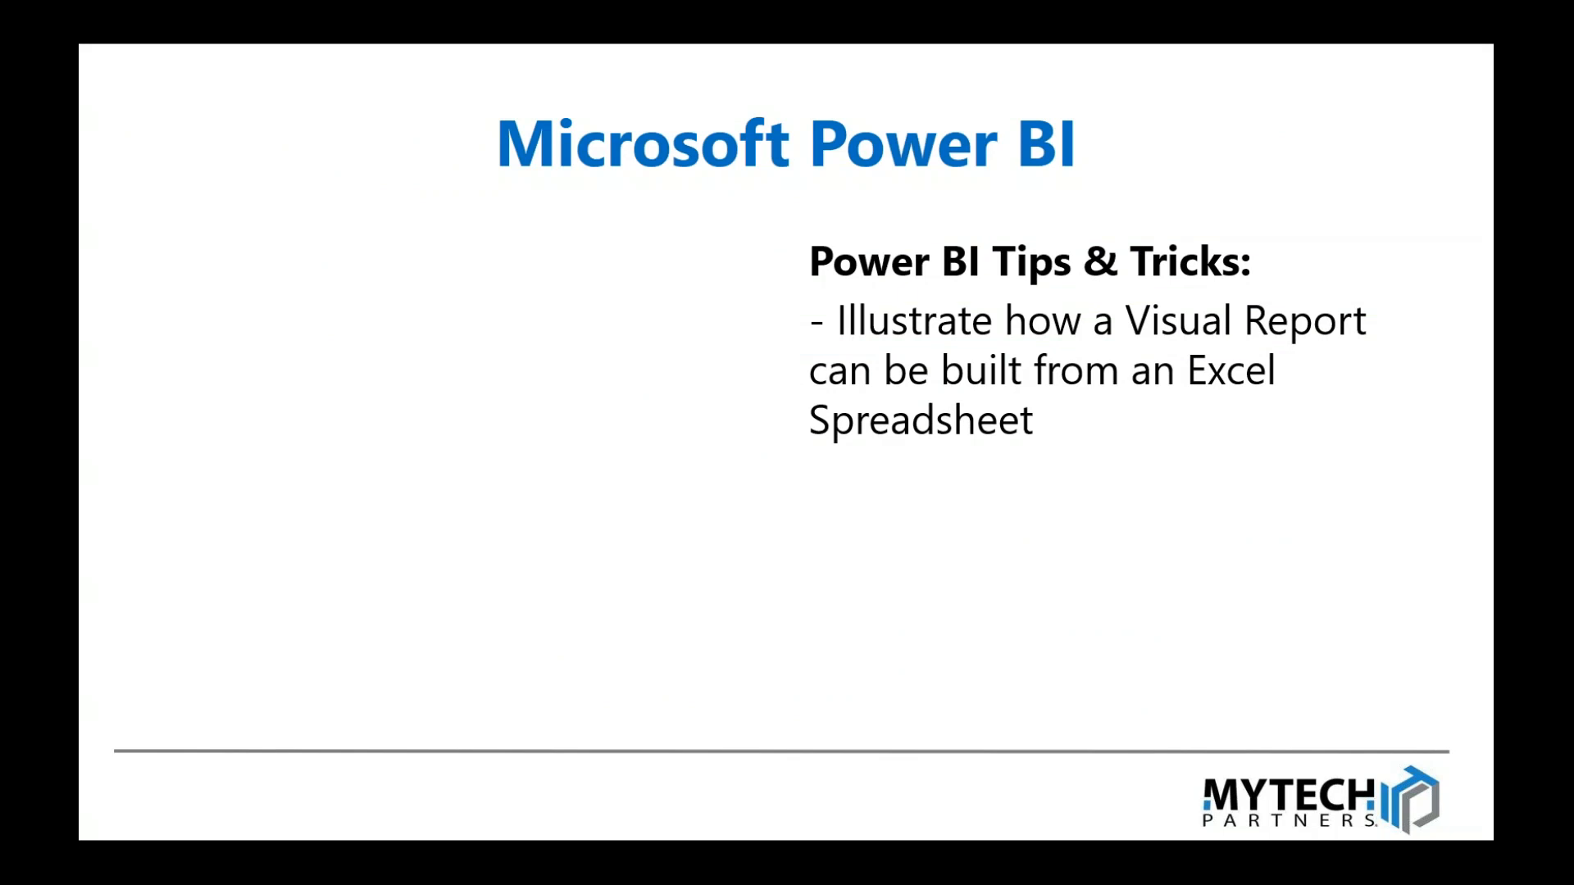
pyautogui.press('Right')
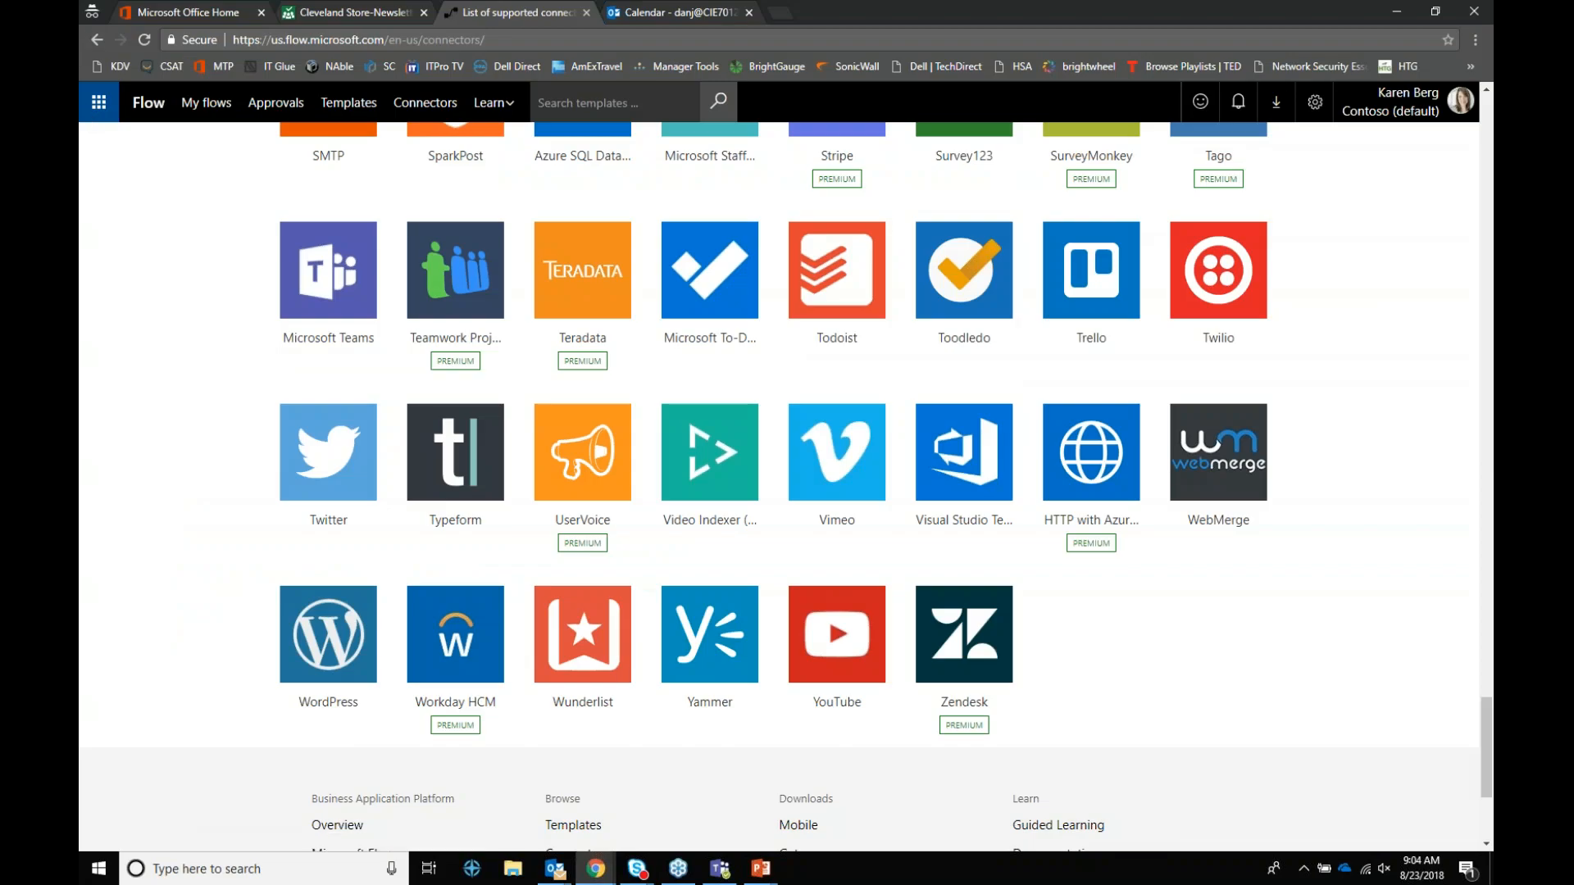
# Step: Open Power BI from Office 365, reach the NAmerica Smart Phone Presales dashboard, and start a blank report
pyautogui.click(85, 102)
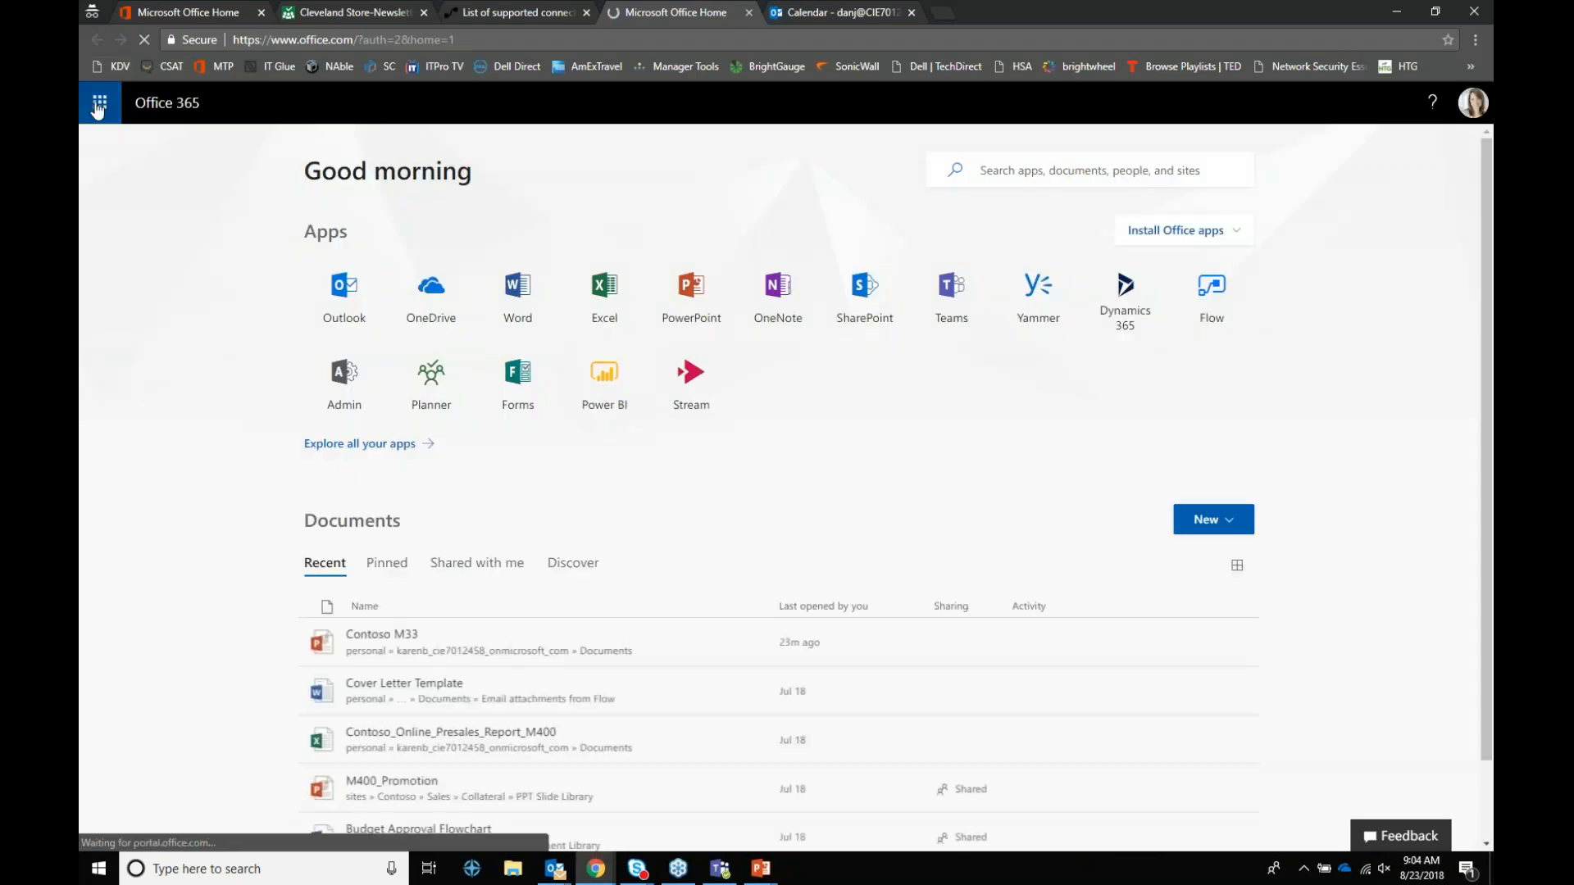
pyautogui.click(617, 408)
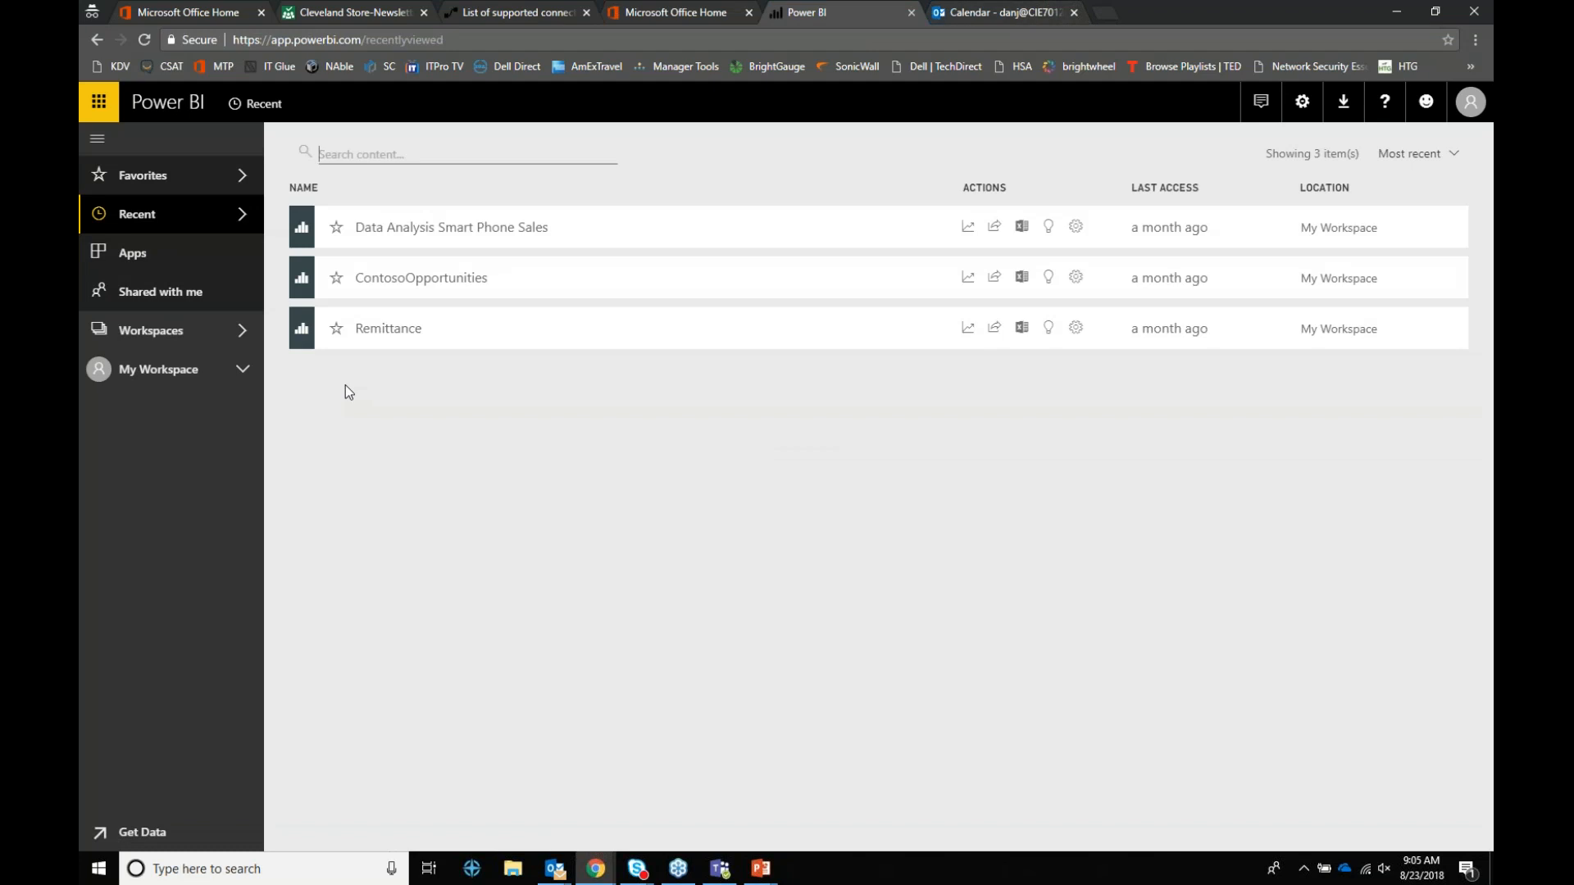
pyautogui.click(386, 330)
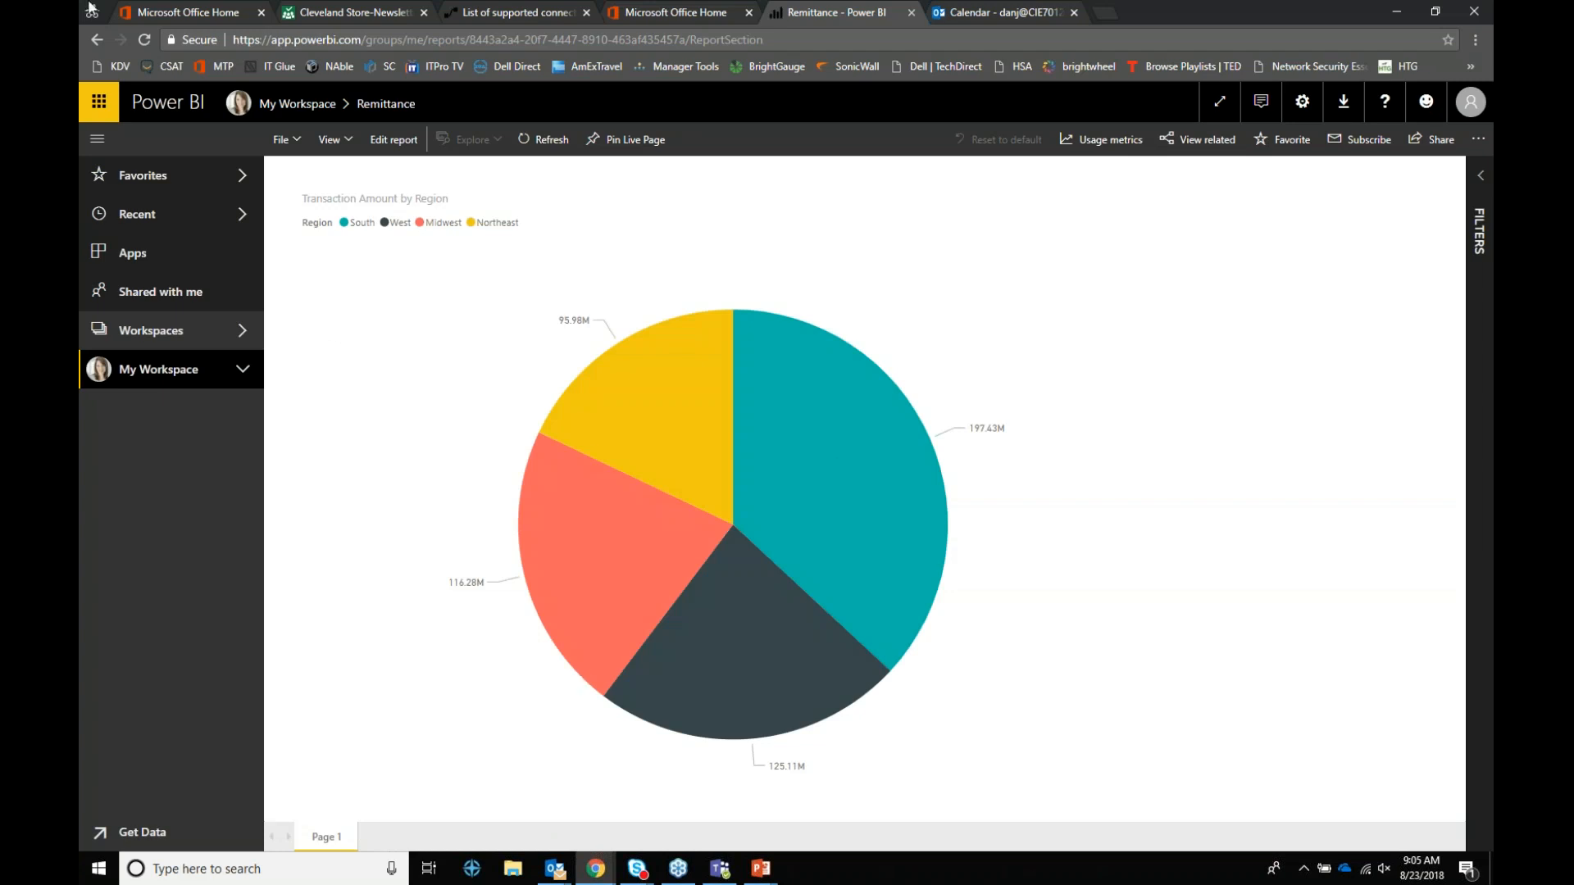
pyautogui.click(223, 377)
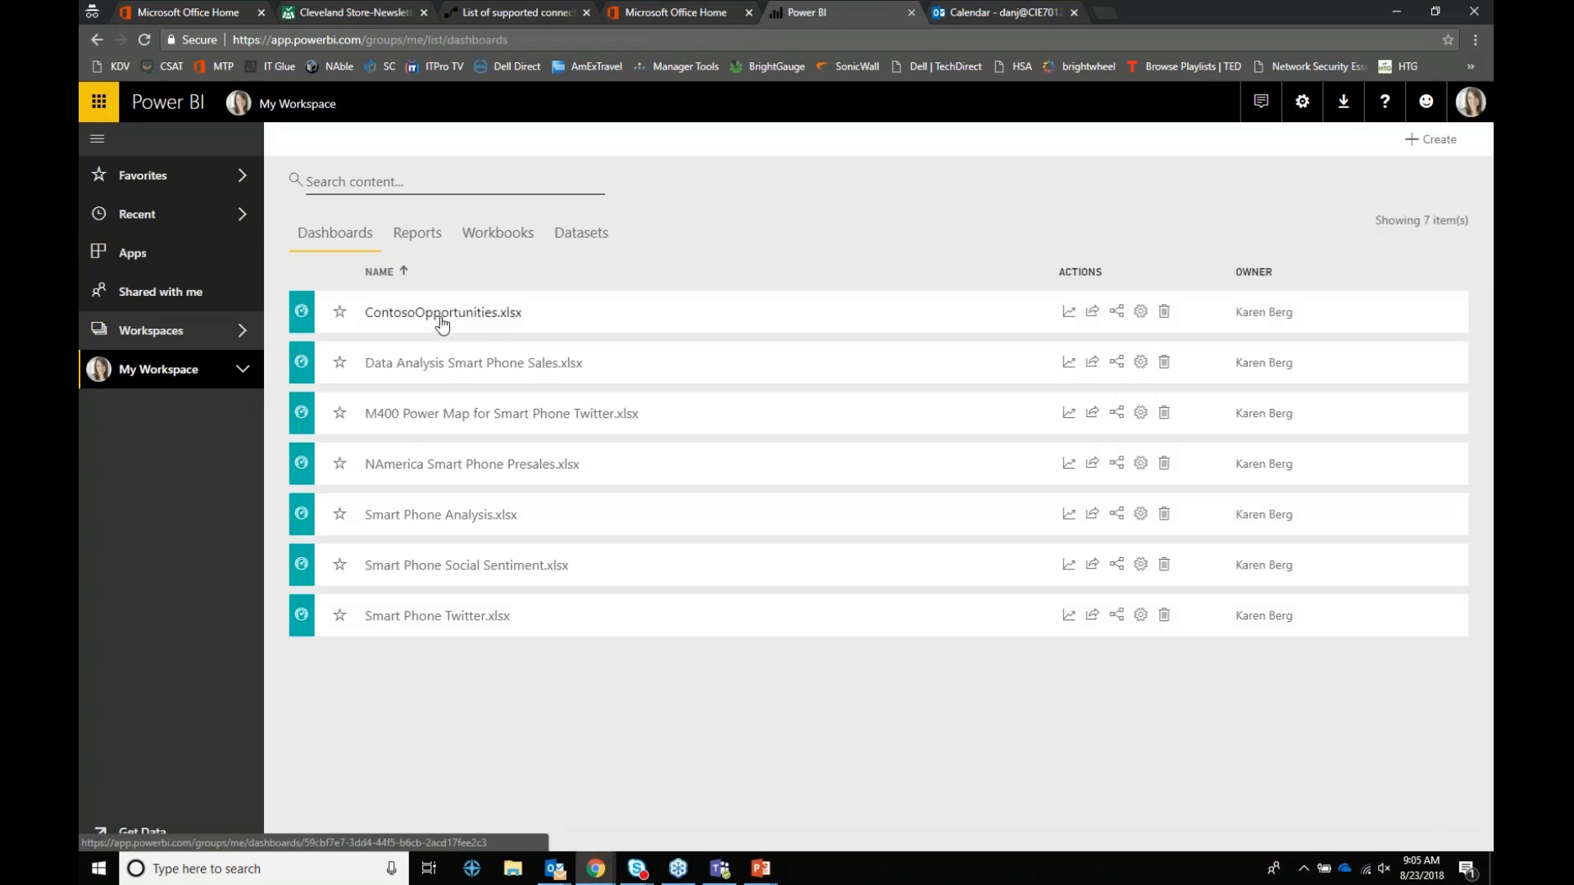
pyautogui.click(448, 466)
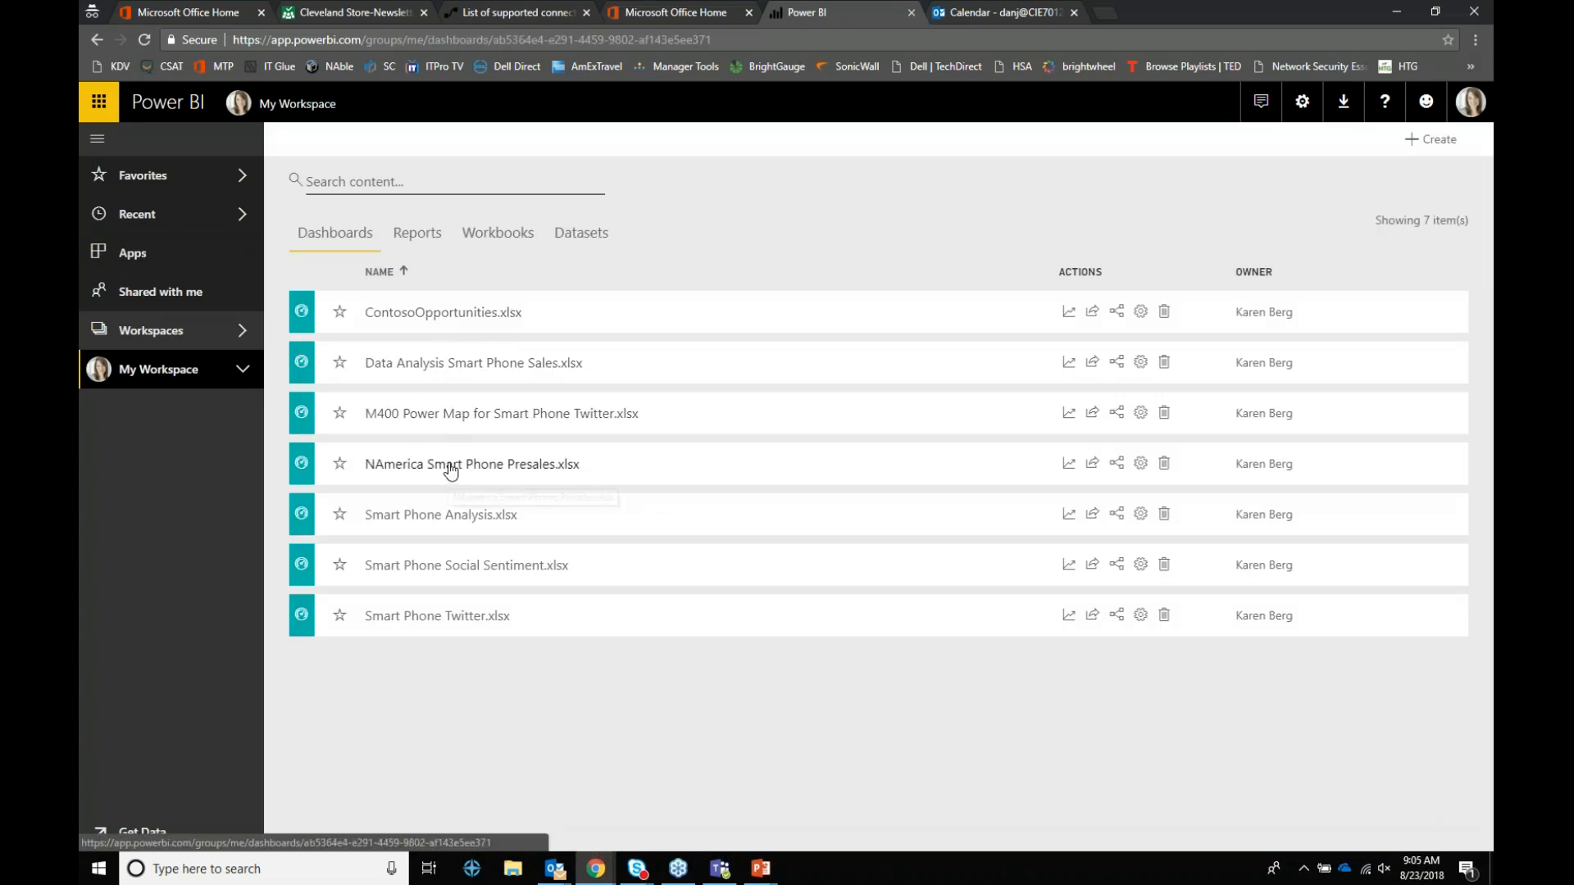
pyautogui.click(382, 278)
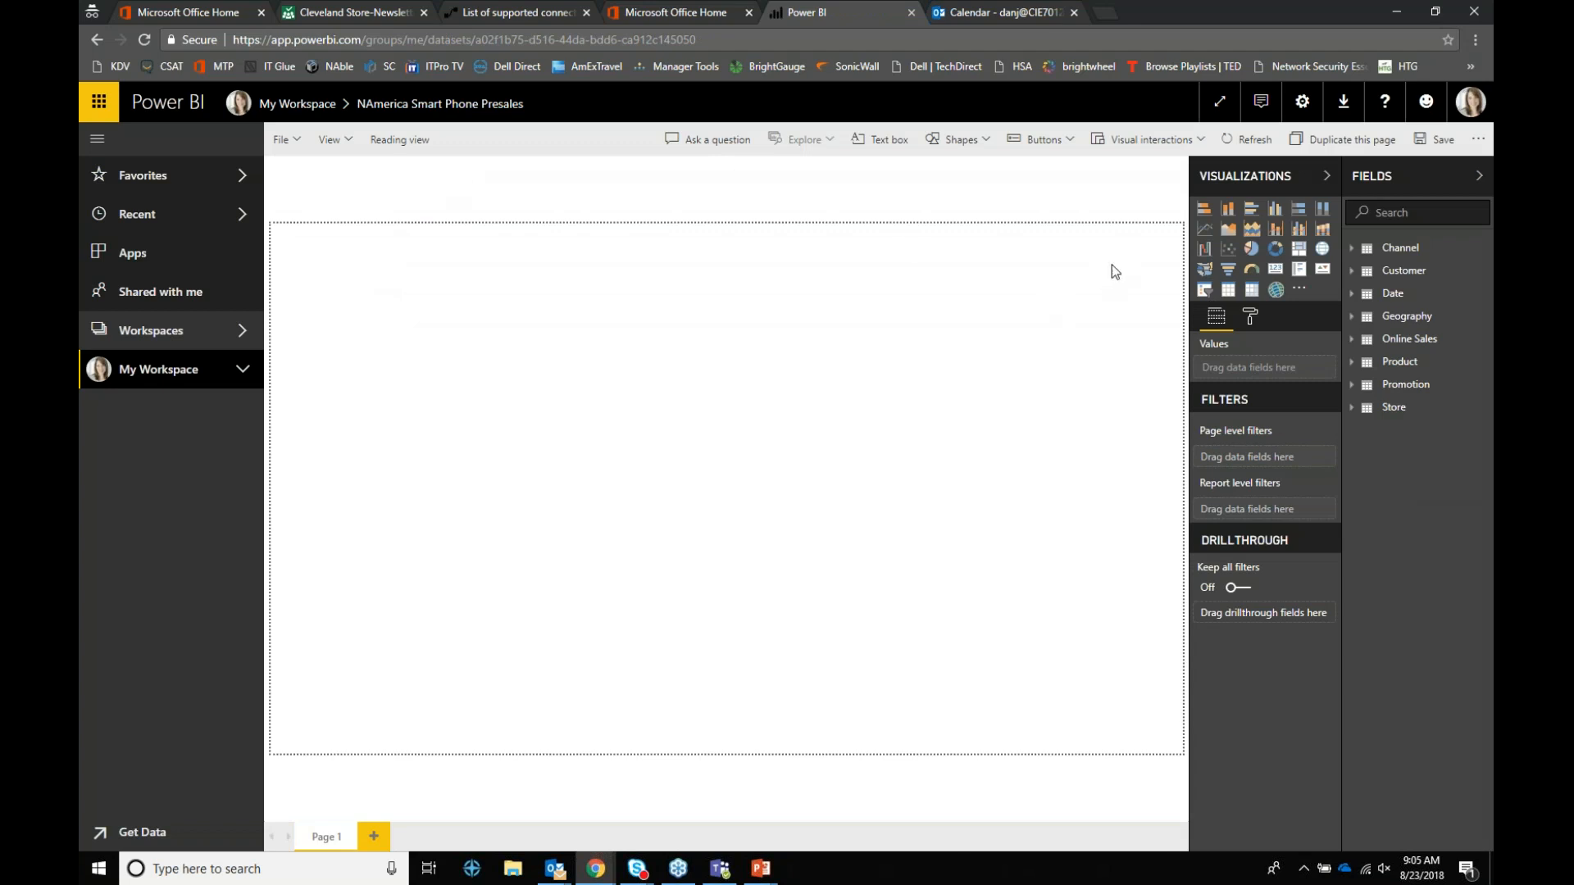
# Step: Build a table visual with Customer Type from Customer and Min Quantity from Promotion
pyautogui.click(1355, 249)
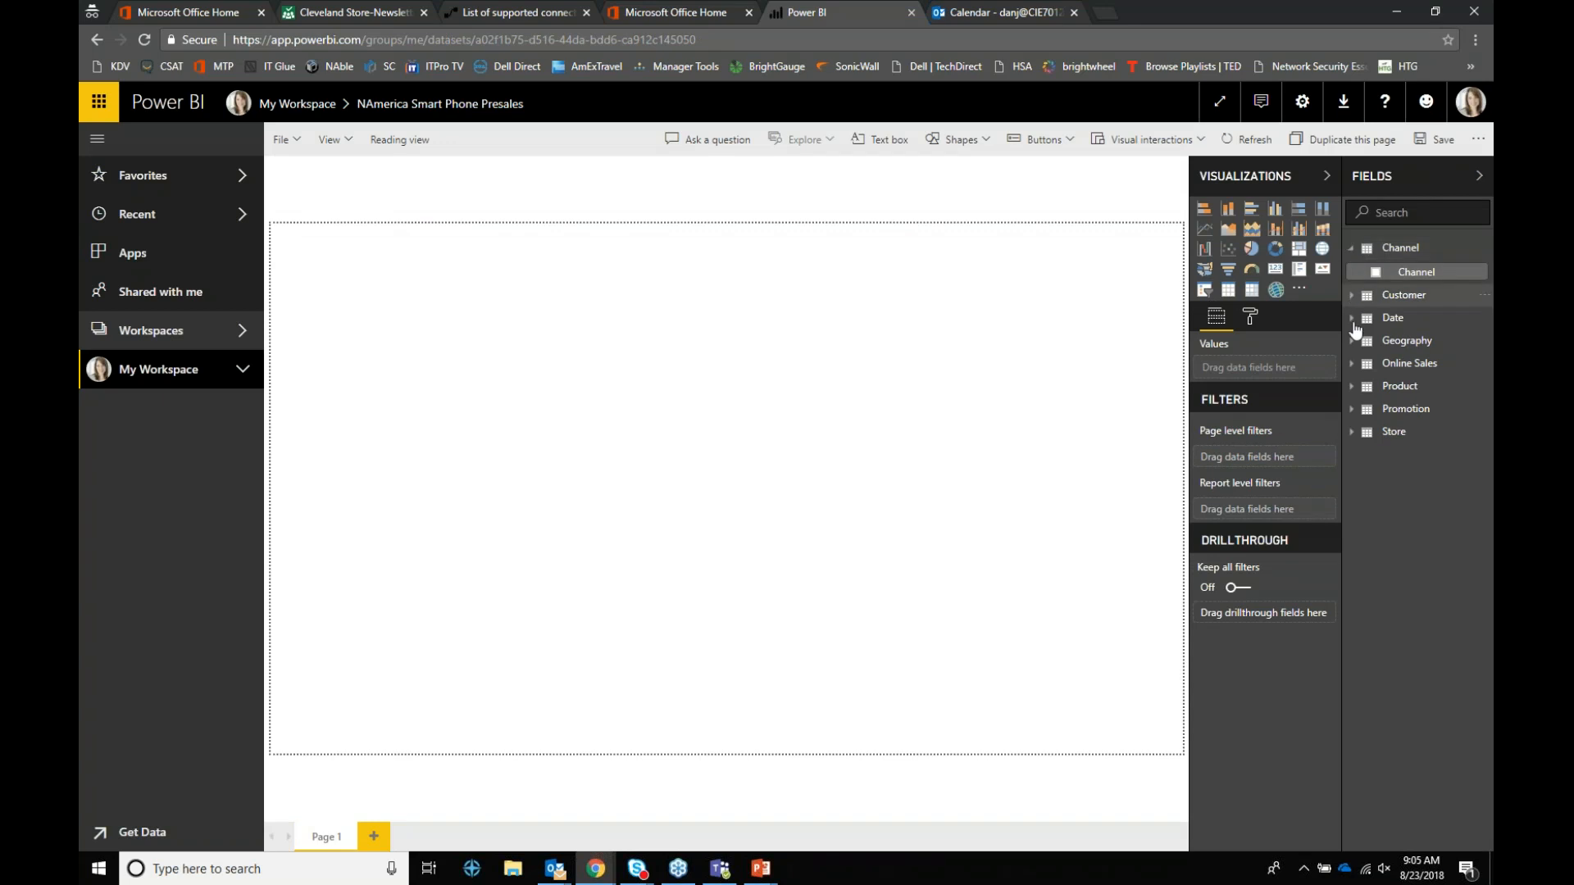
pyautogui.click(1351, 296)
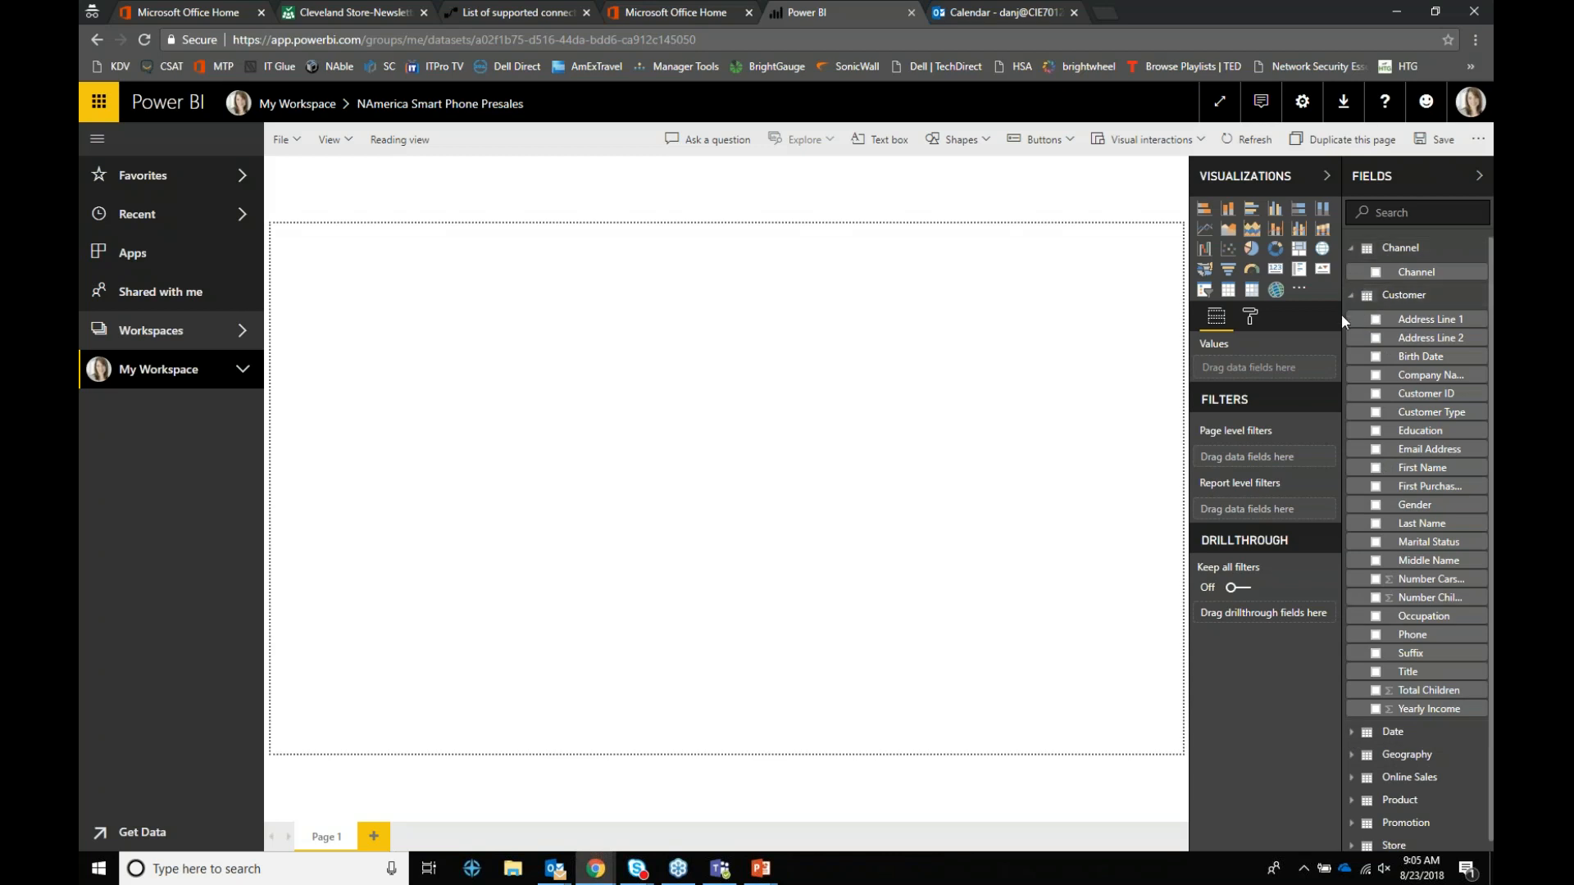
pyautogui.click(1376, 412)
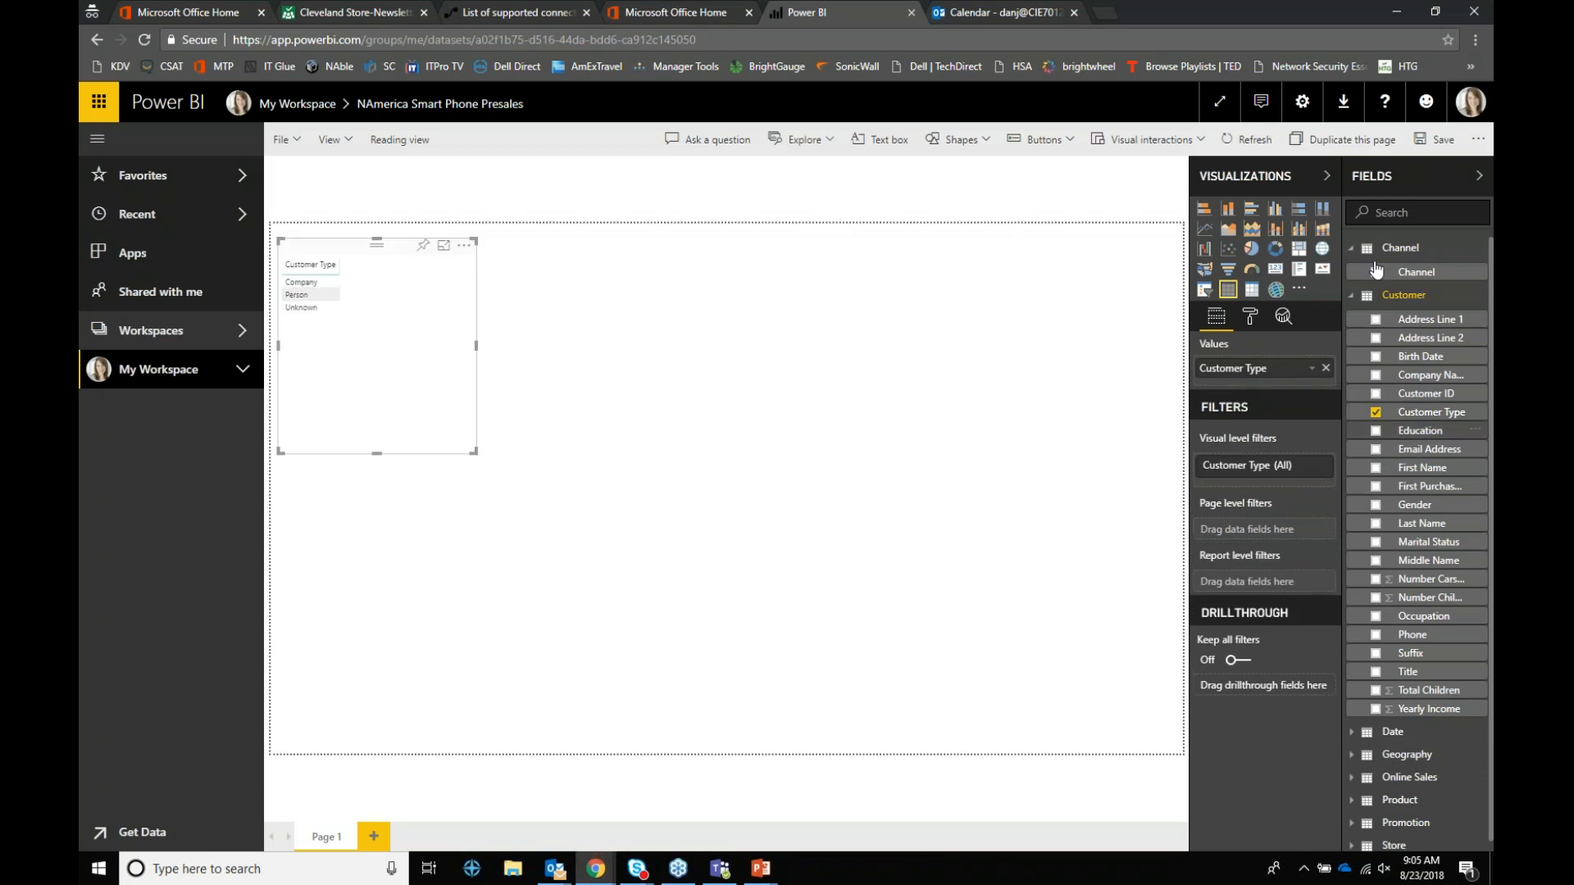
pyautogui.click(1352, 297)
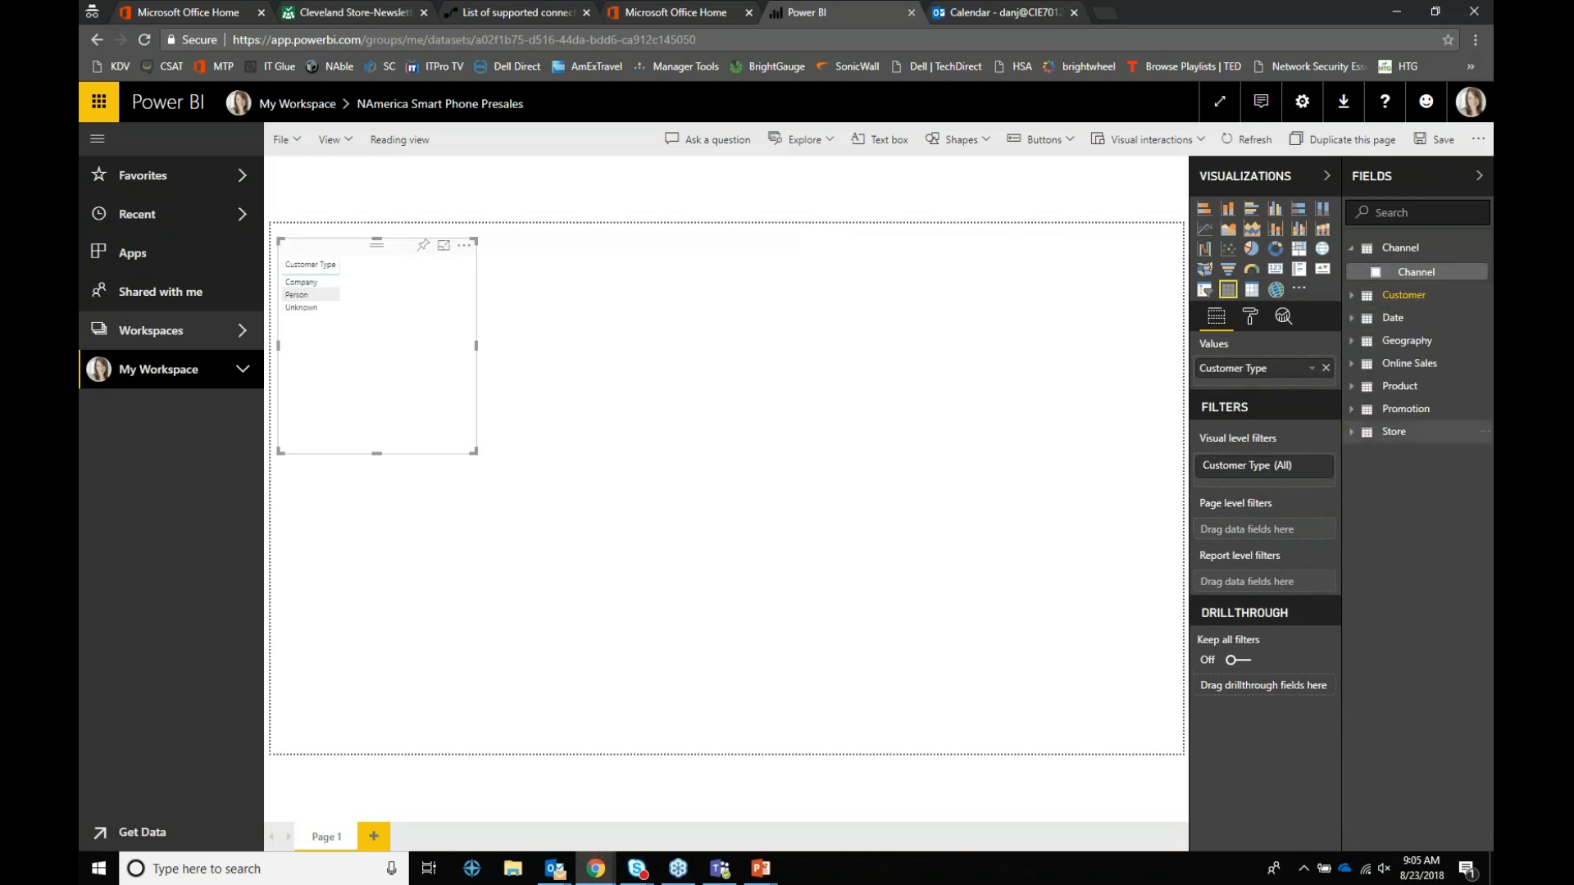
pyautogui.click(1352, 410)
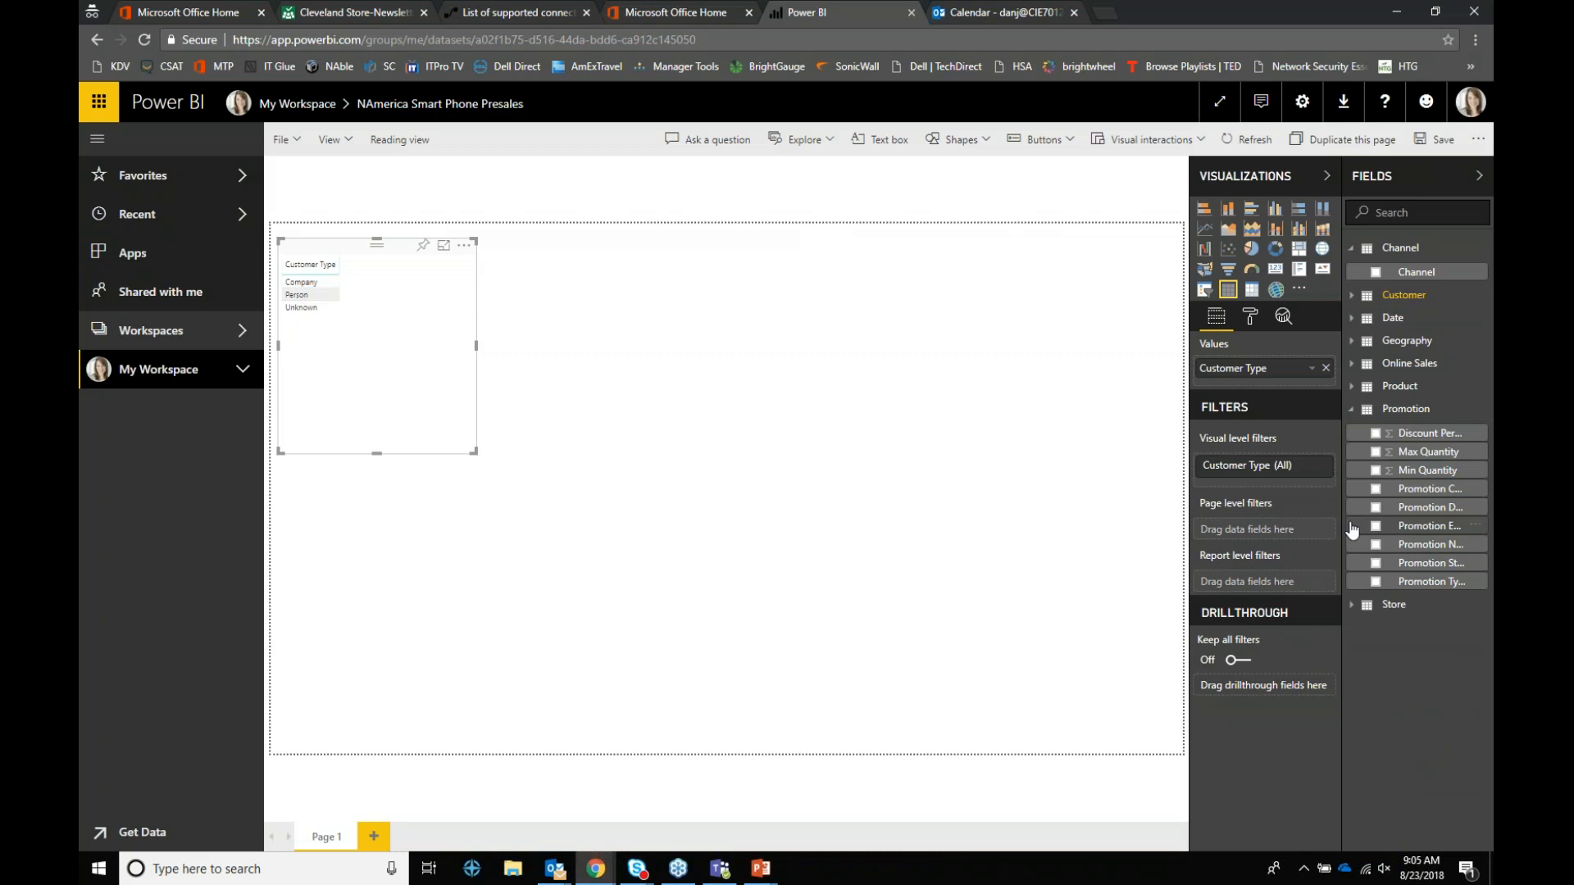
pyautogui.click(1376, 472)
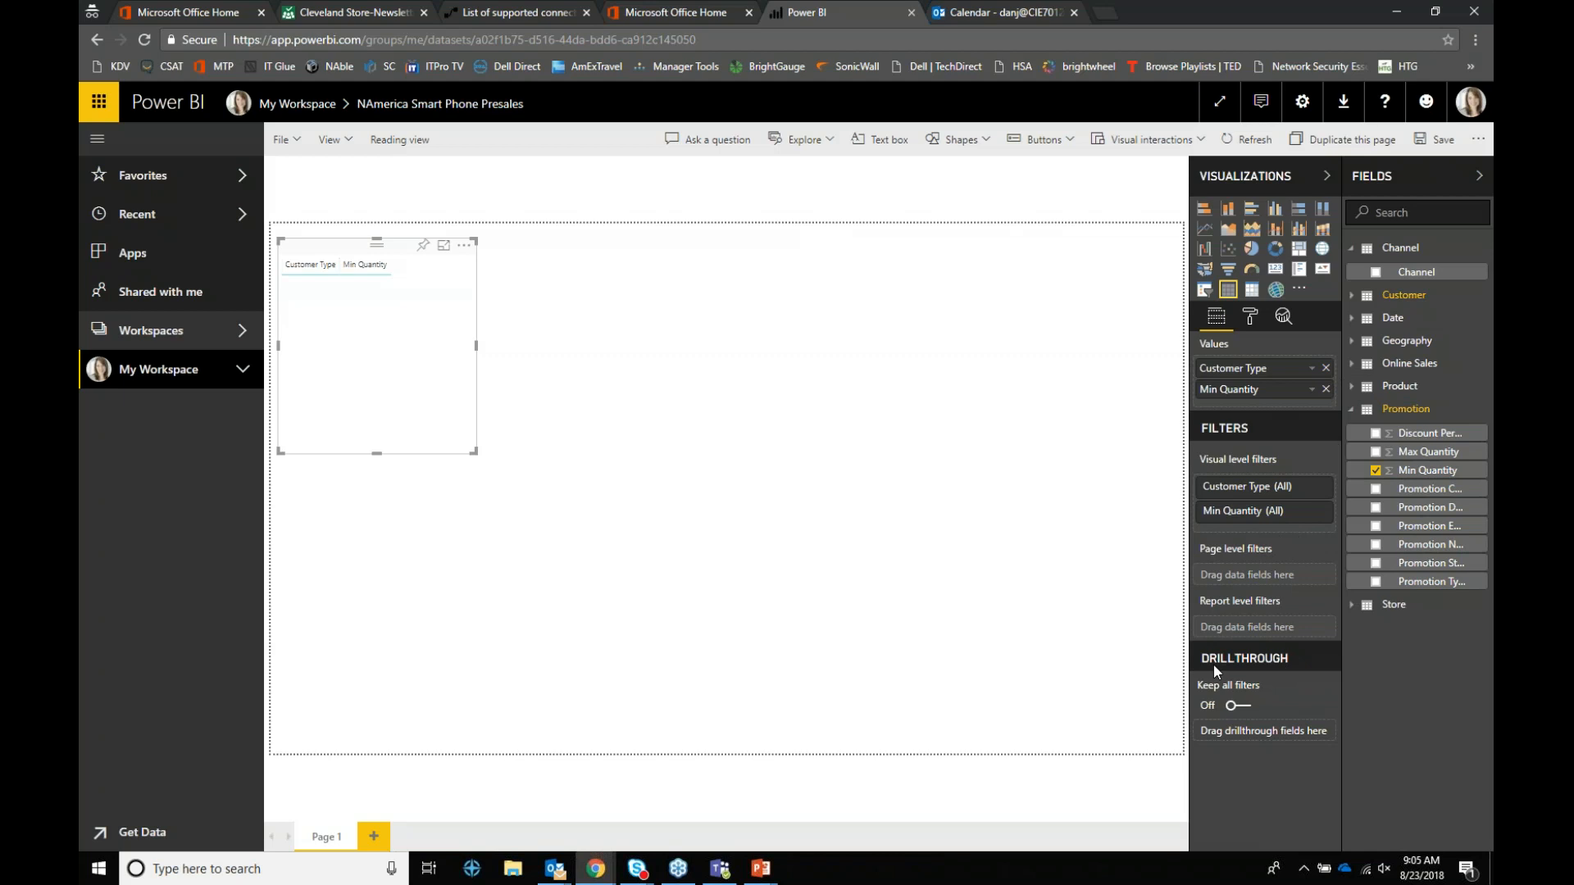
pyautogui.click(224, 374)
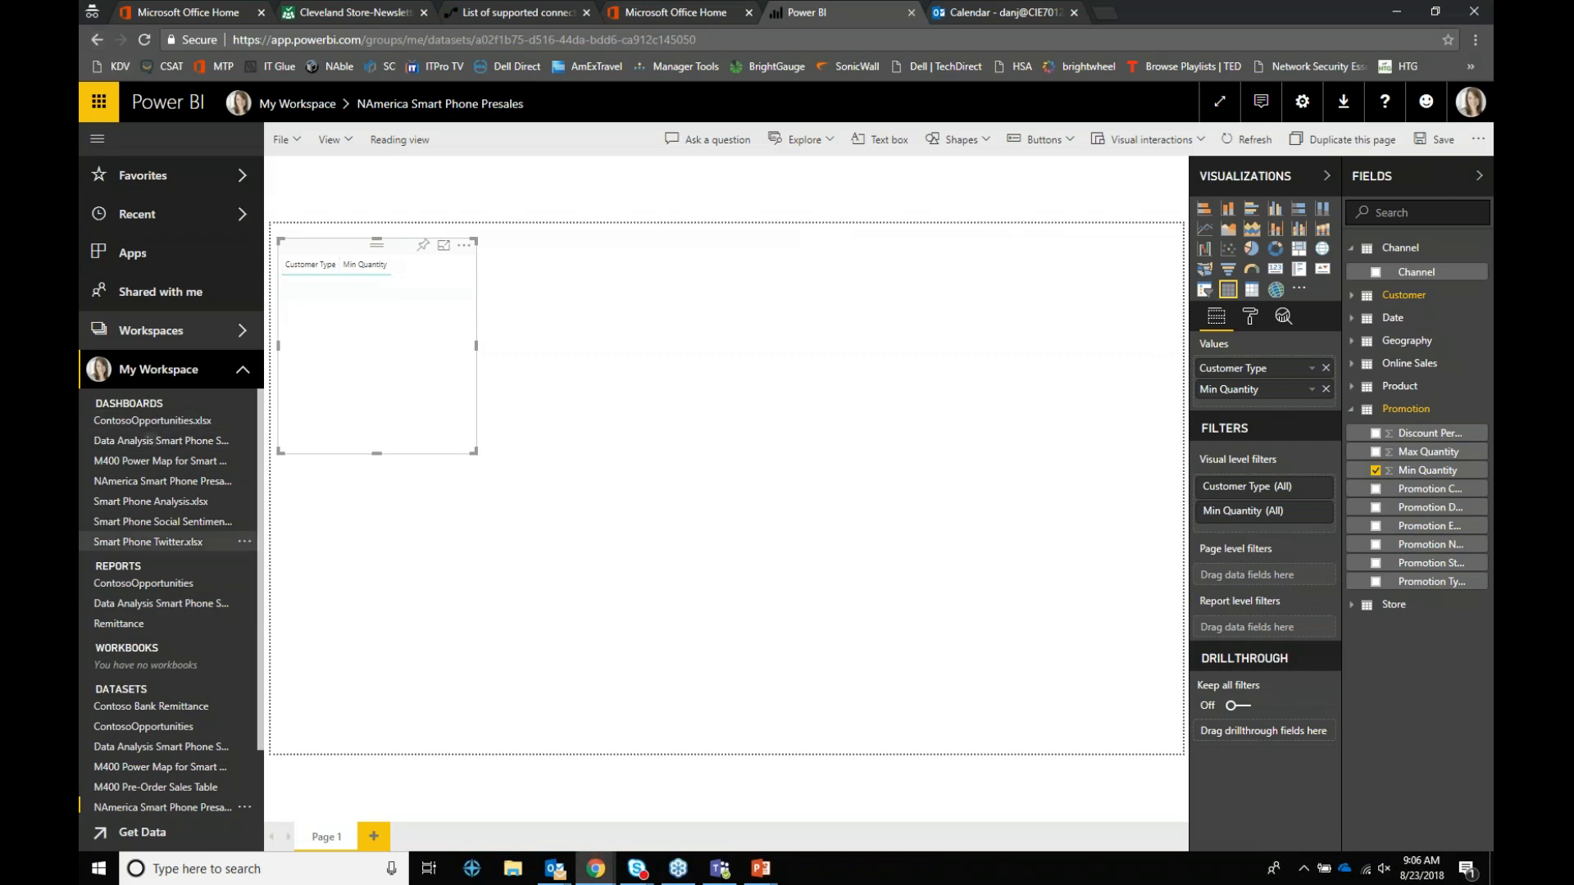
# Step: Leave the presales report for the Power BI home and open the Remittance report from Recent
pyautogui.click(124, 570)
pyautogui.click(99, 102)
pyautogui.click(99, 102)
pyautogui.click(99, 102)
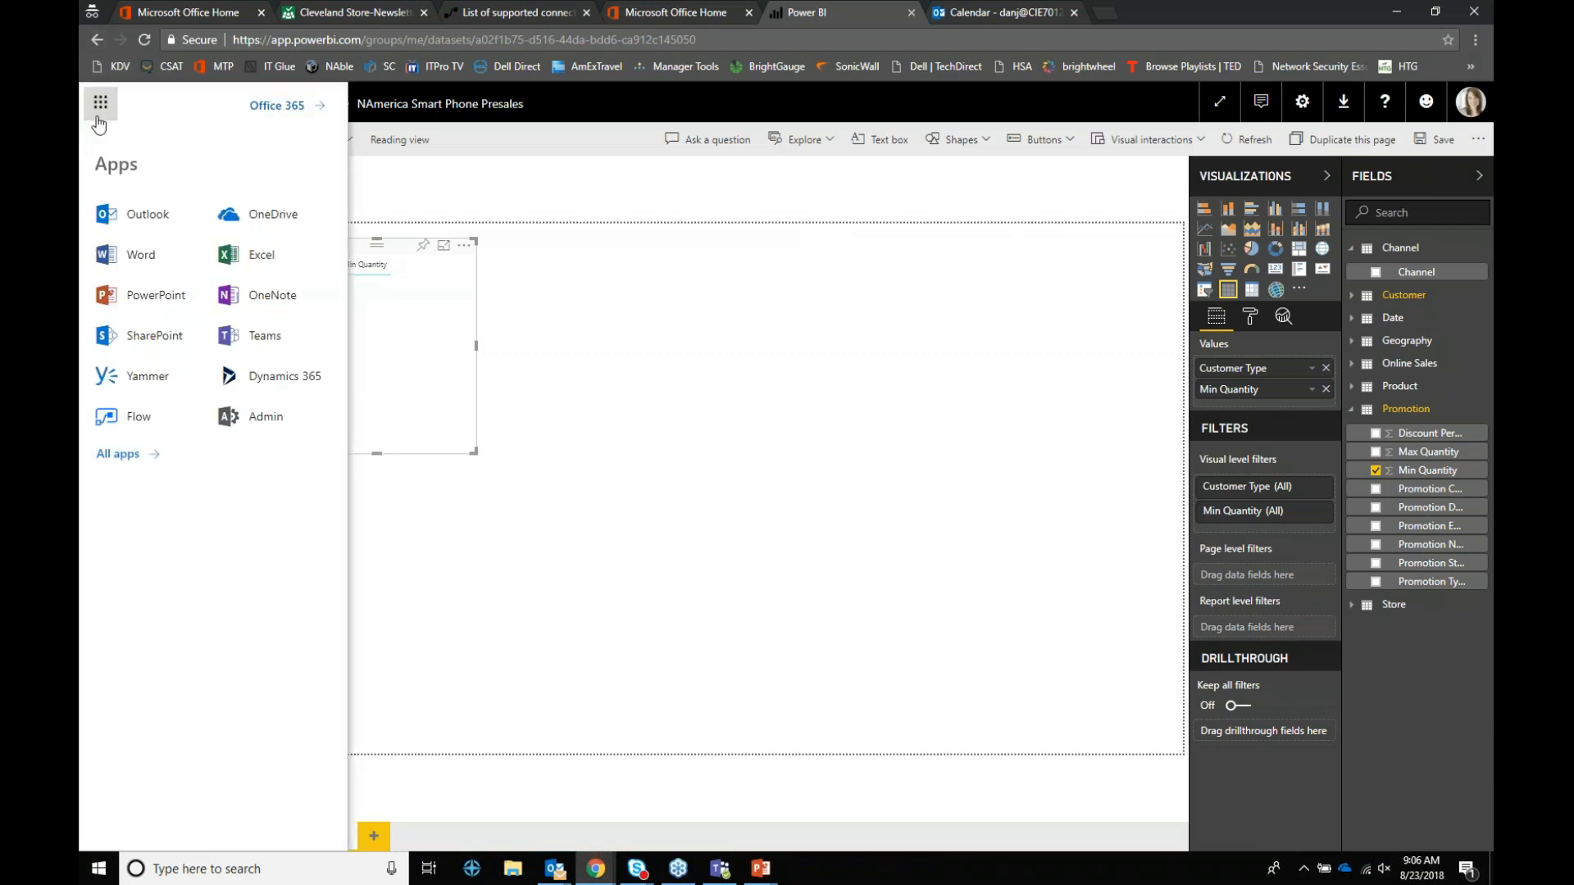
pyautogui.click(134, 457)
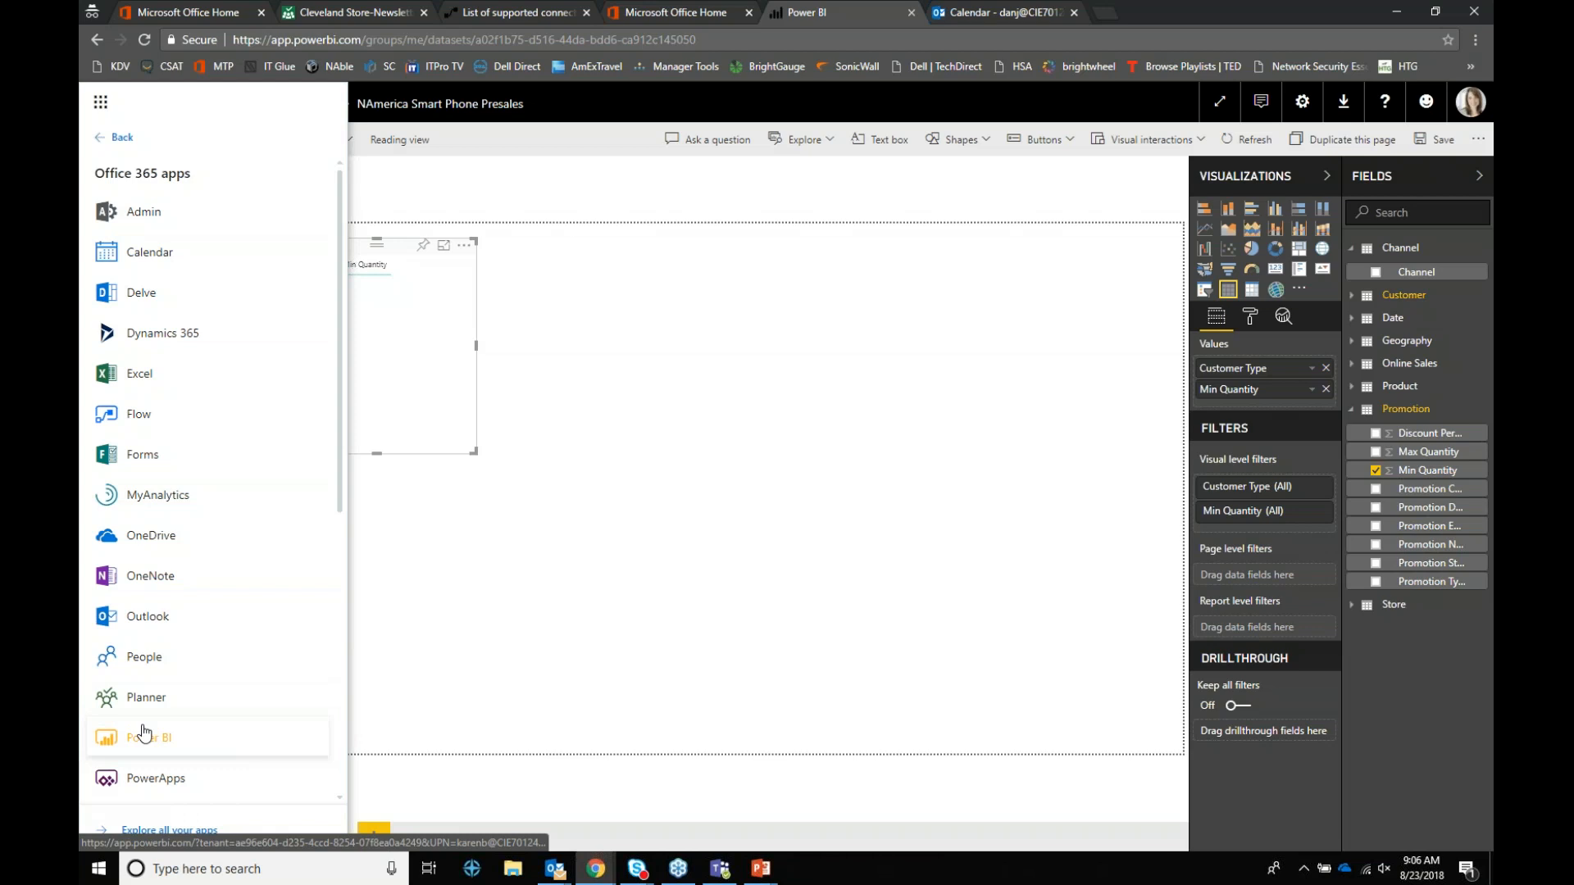
pyautogui.click(146, 738)
pyautogui.click(861, 139)
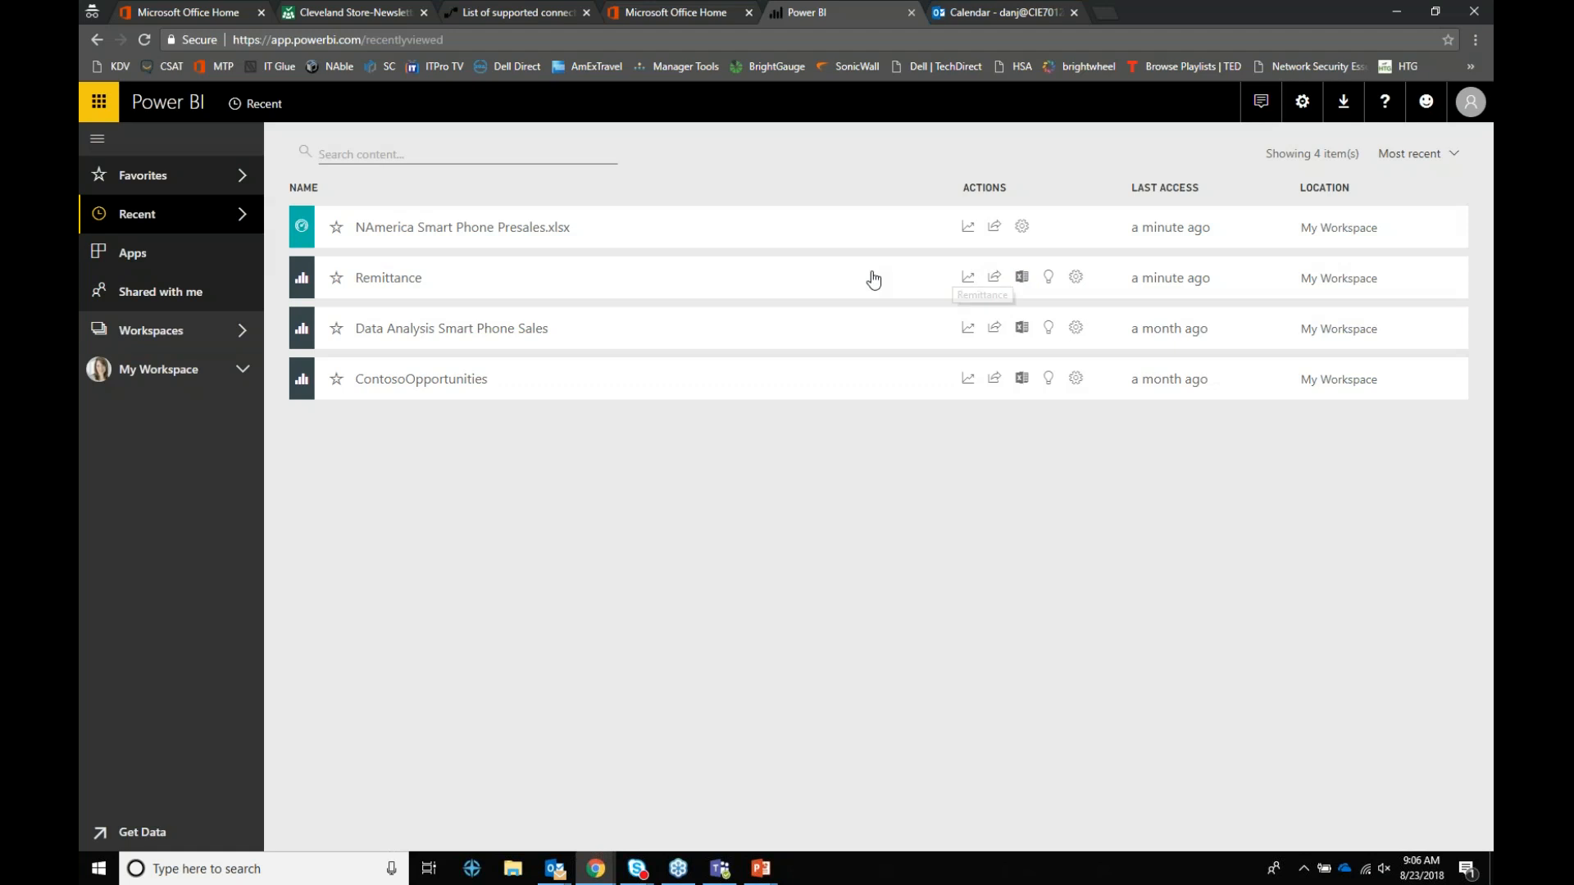
pyautogui.click(392, 277)
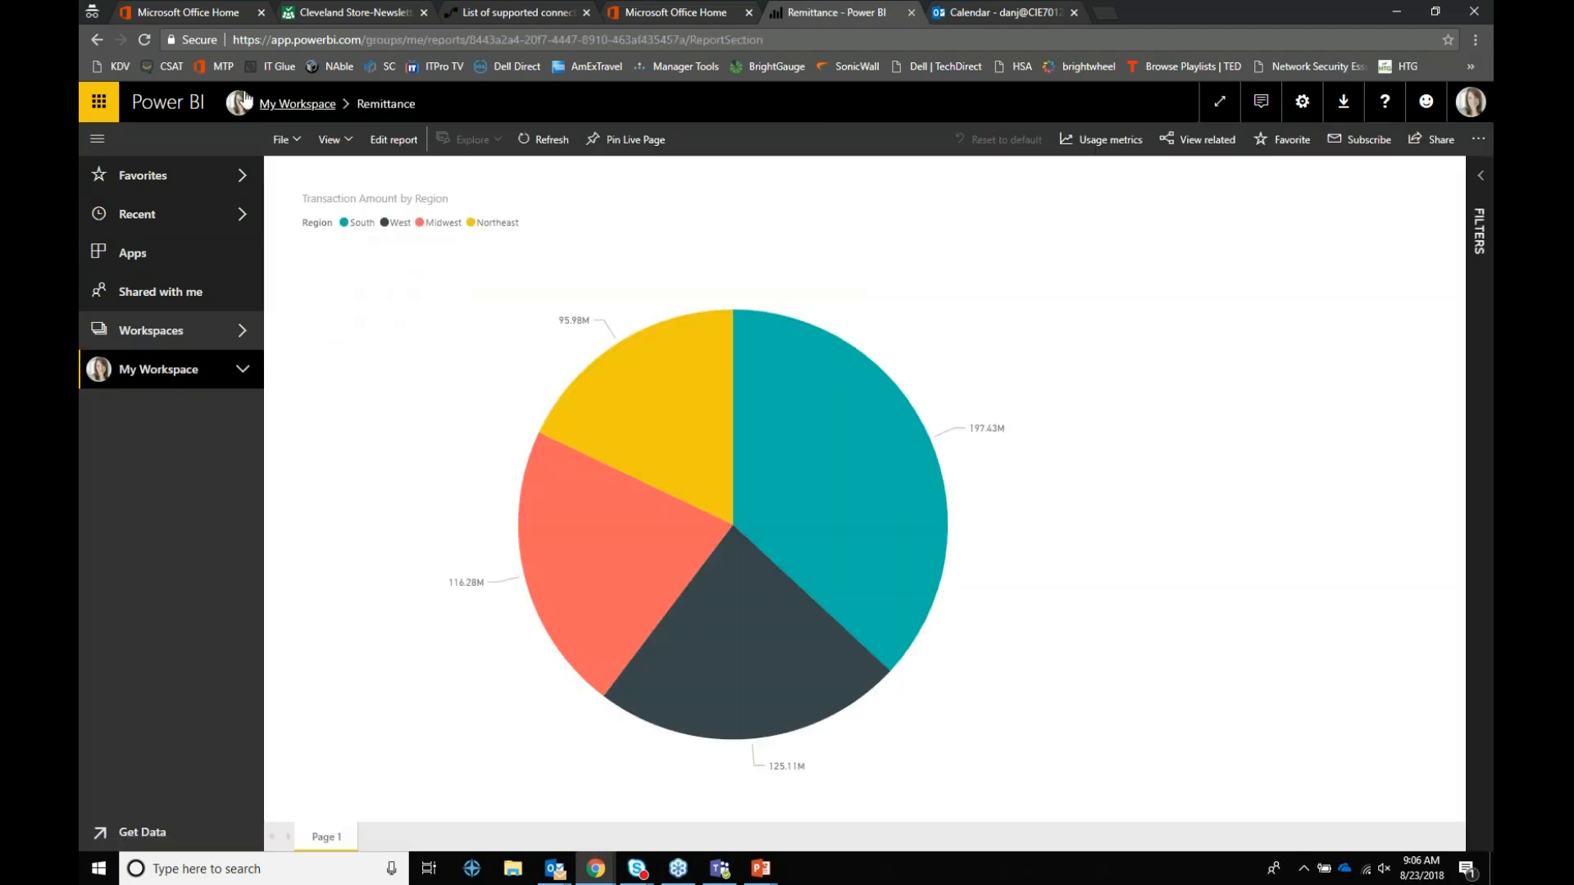
pyautogui.click(182, 14)
pyautogui.click(425, 305)
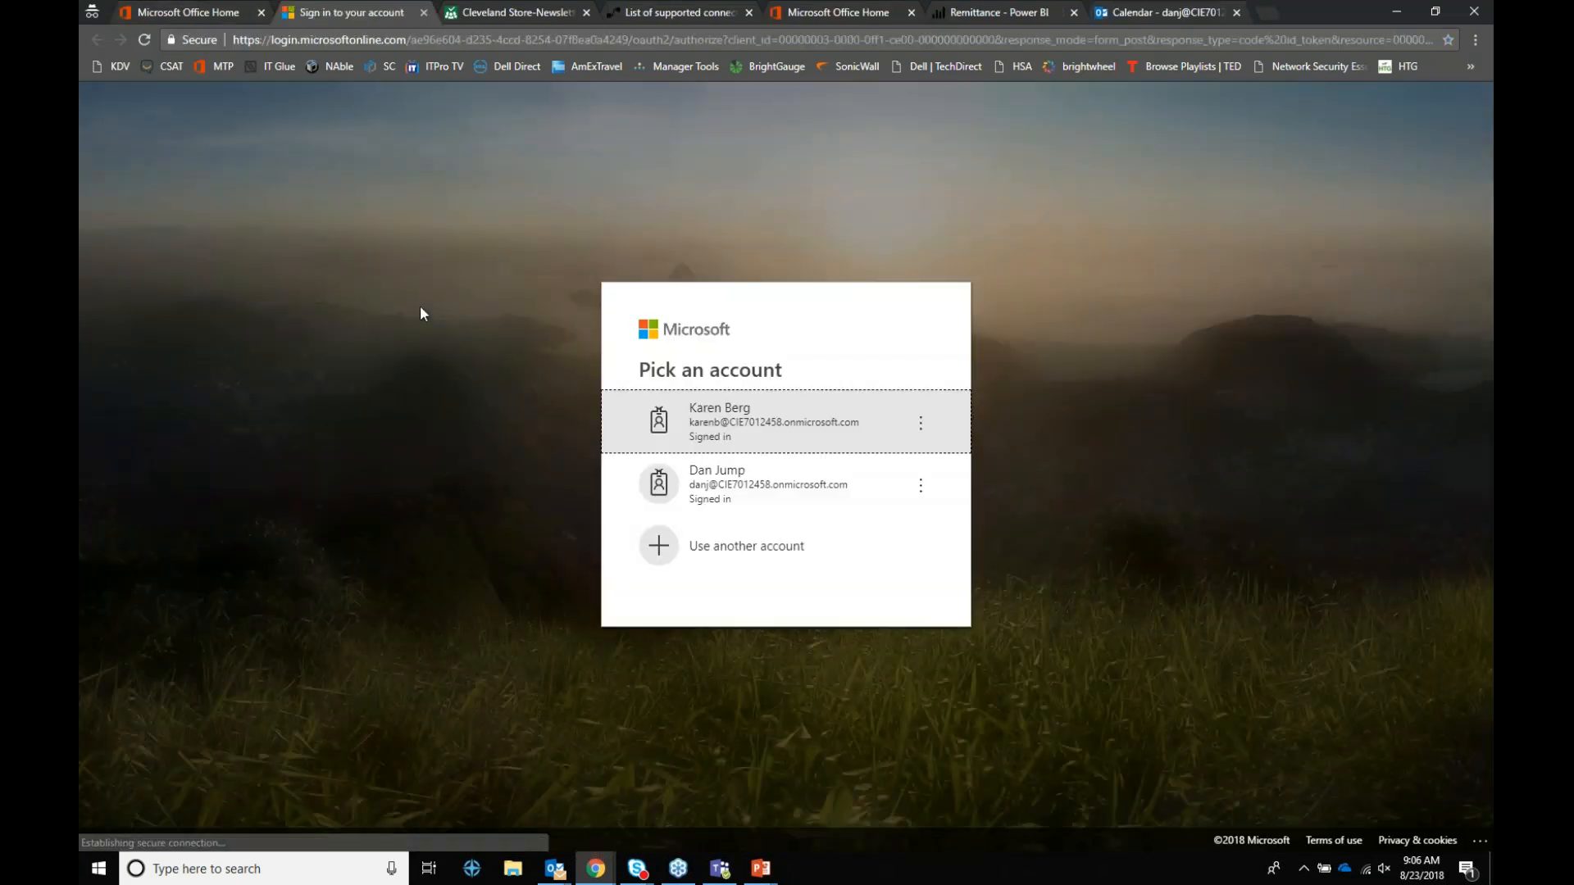
pyautogui.click(789, 421)
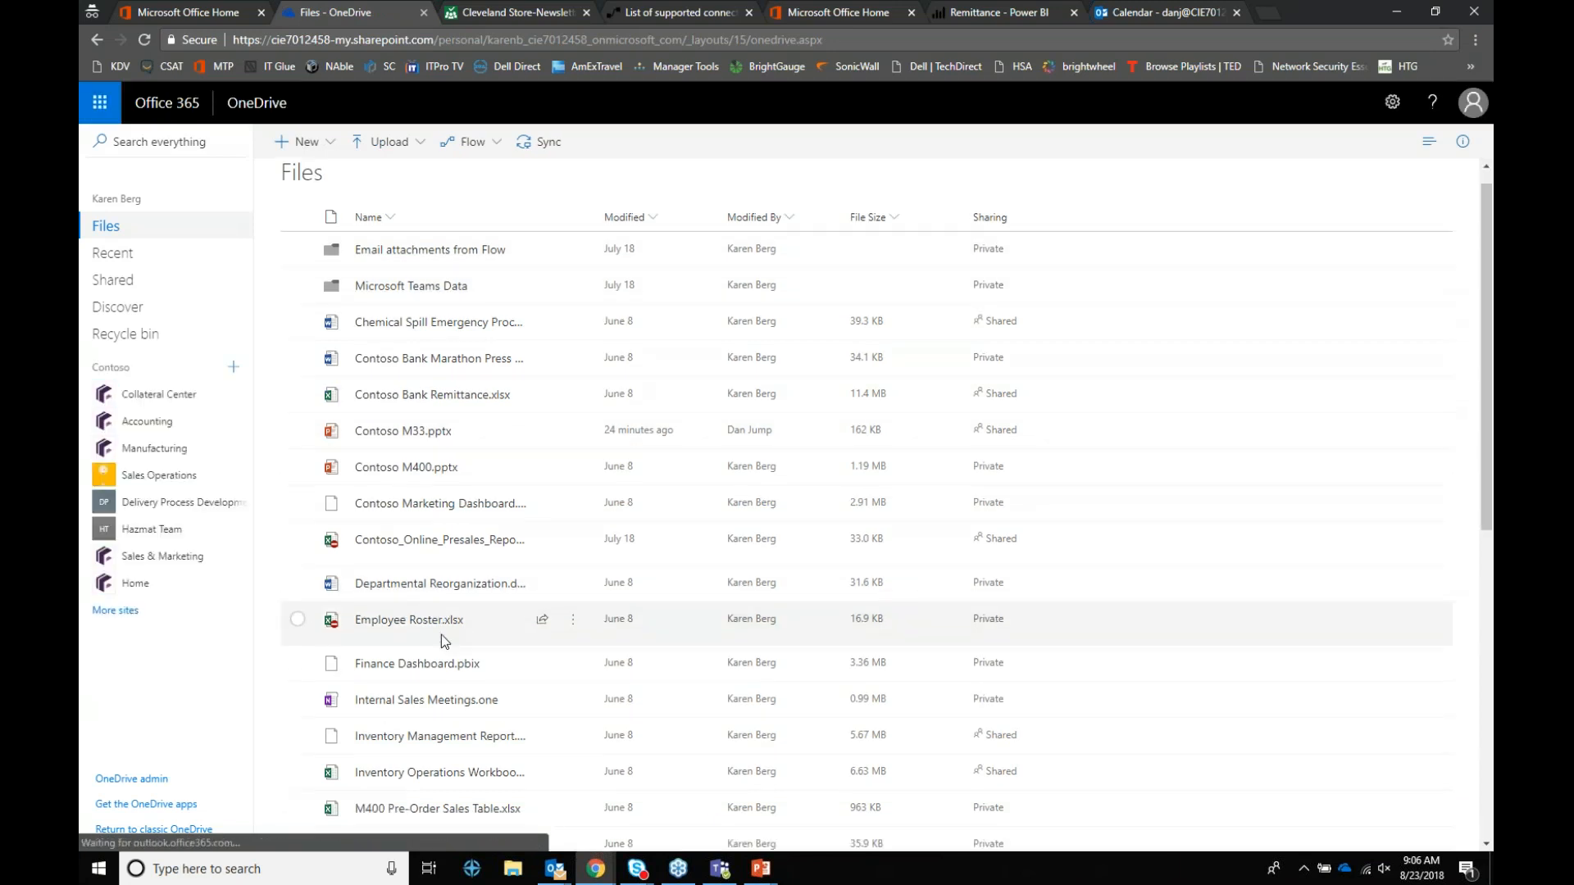
pyautogui.scroll(-3, 441, 640)
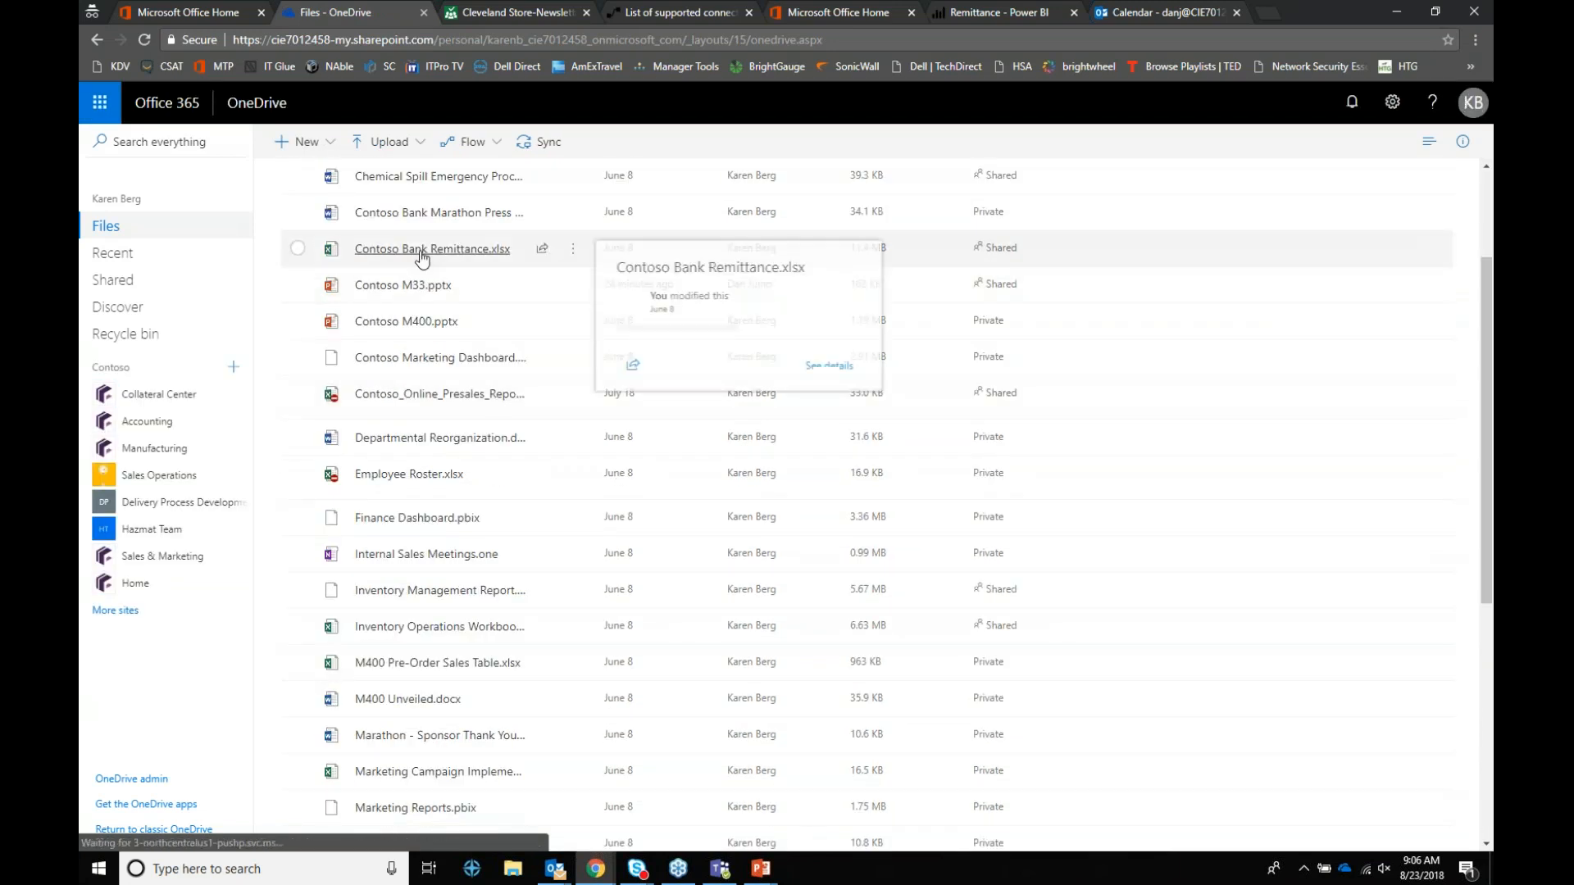
pyautogui.click(422, 250)
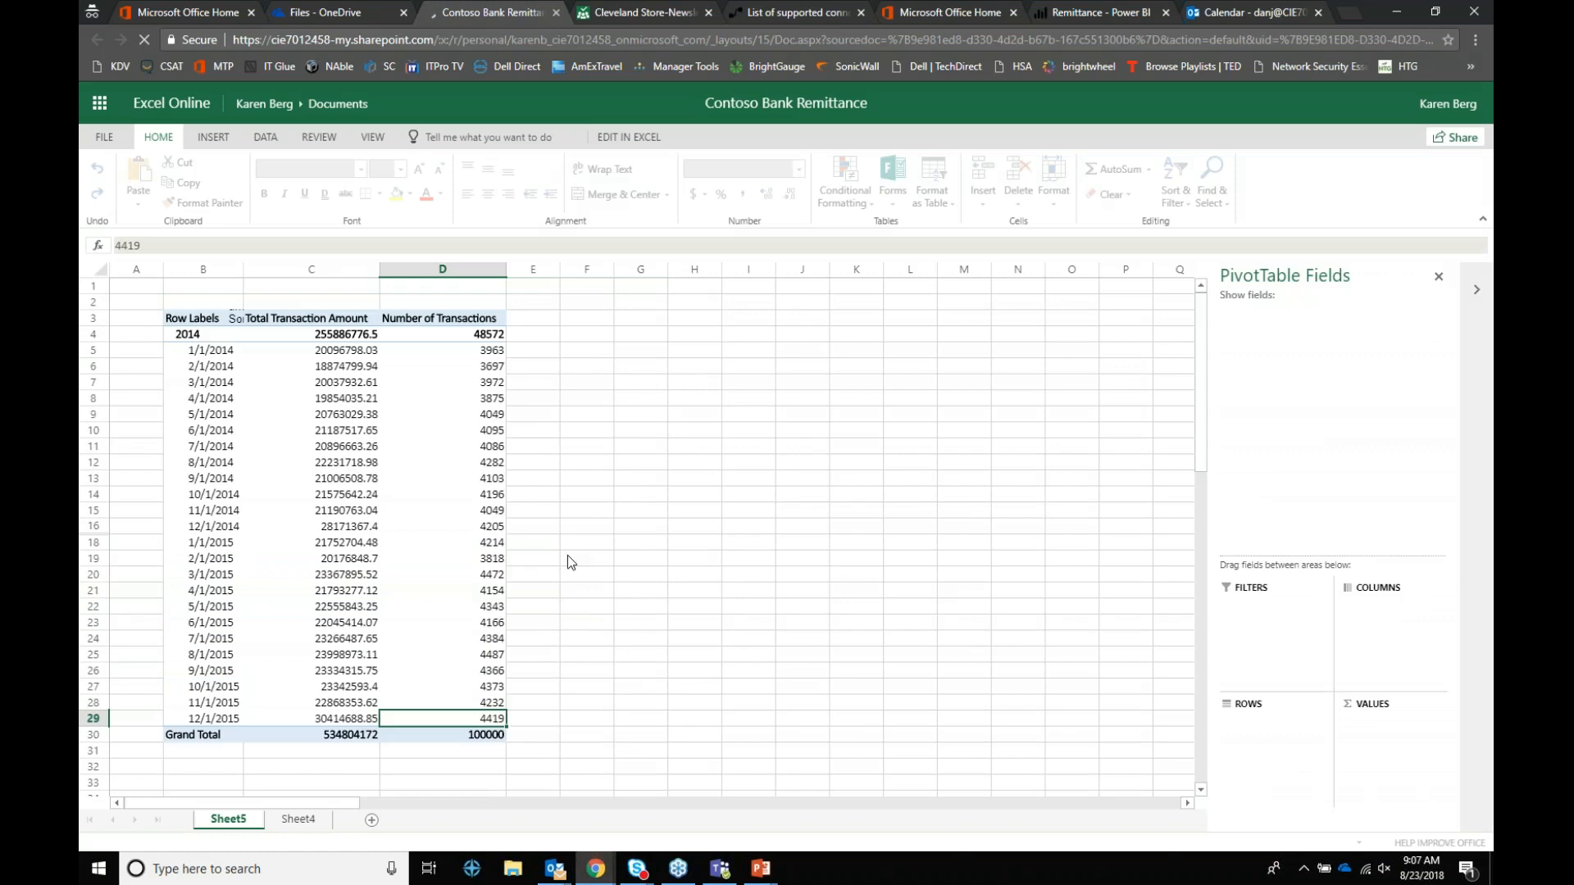
pyautogui.click(298, 821)
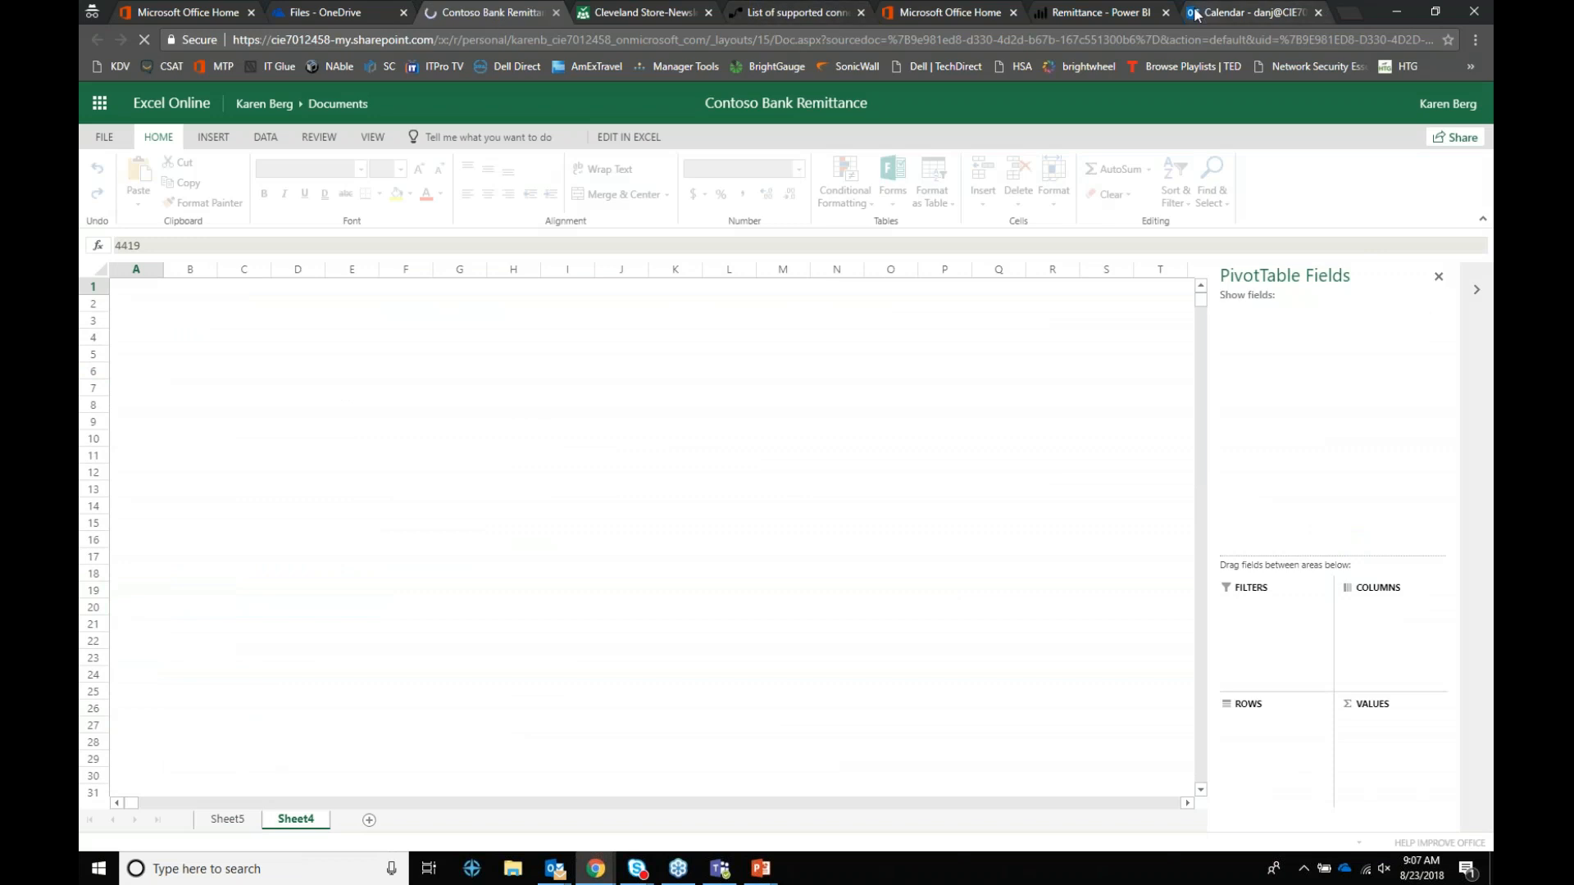
pyautogui.click(1119, 12)
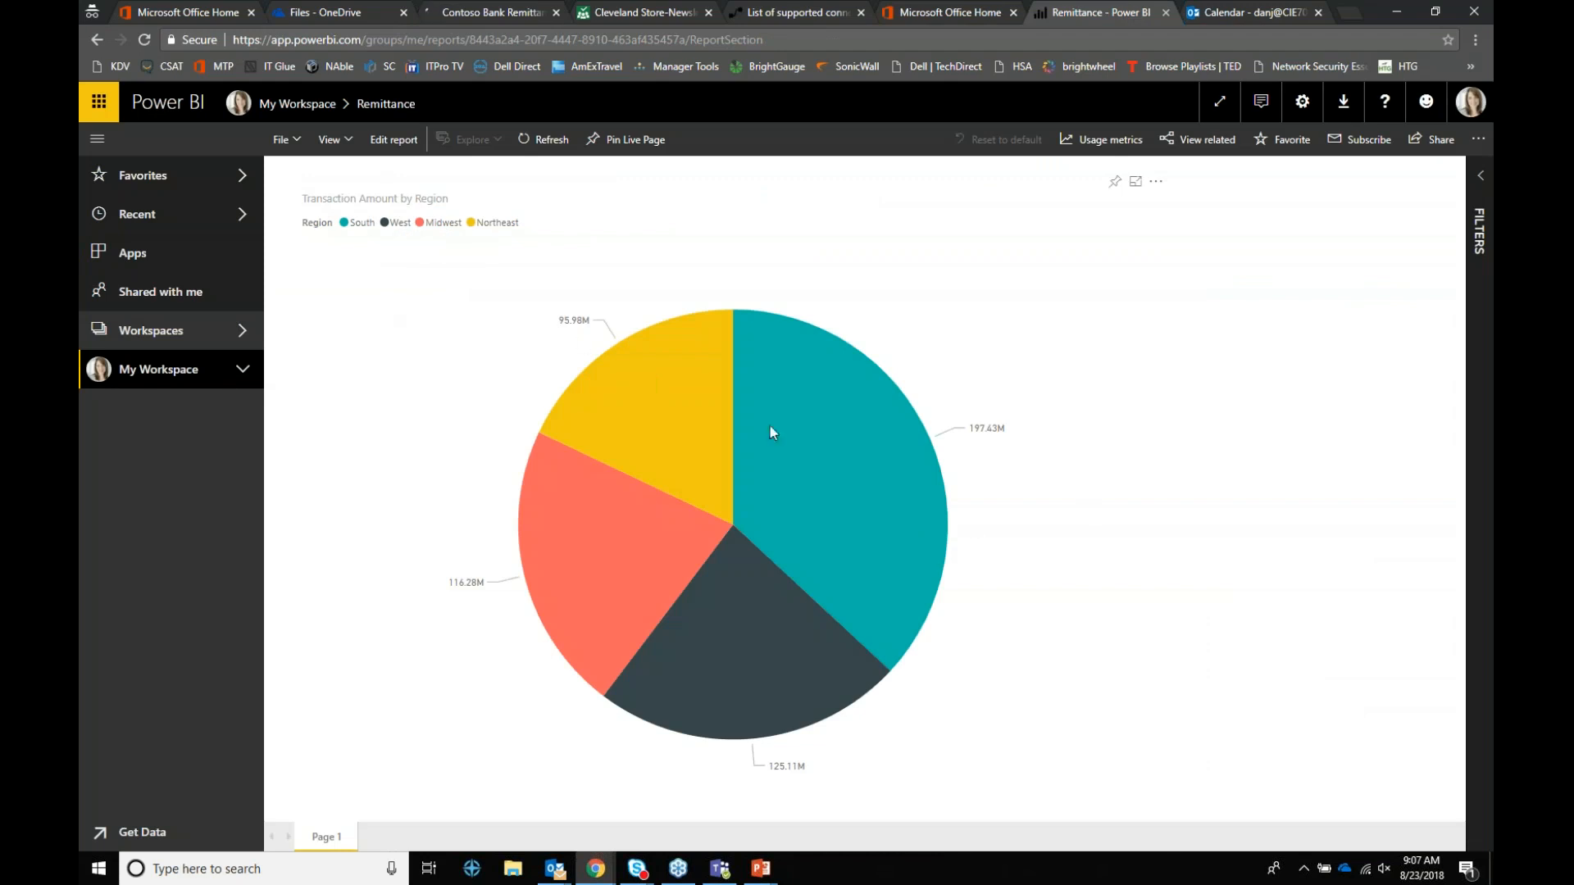
# Step: Put the Remittance report in edit mode and browse its DimRegion, DimState, FactRemittance fields and page format options
pyautogui.click(395, 140)
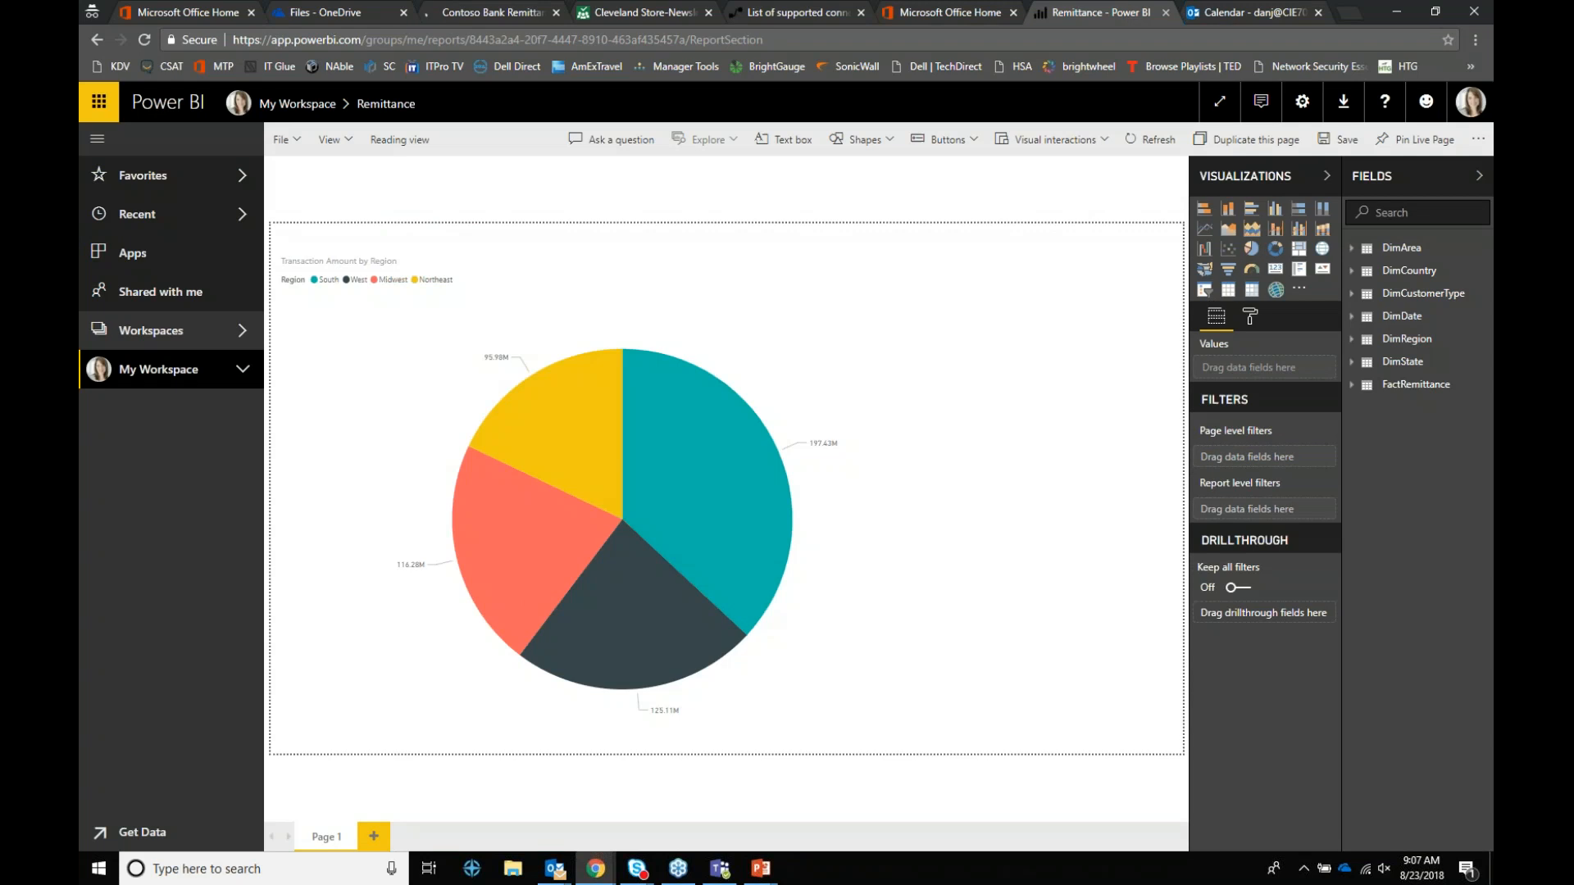
pyautogui.click(1351, 340)
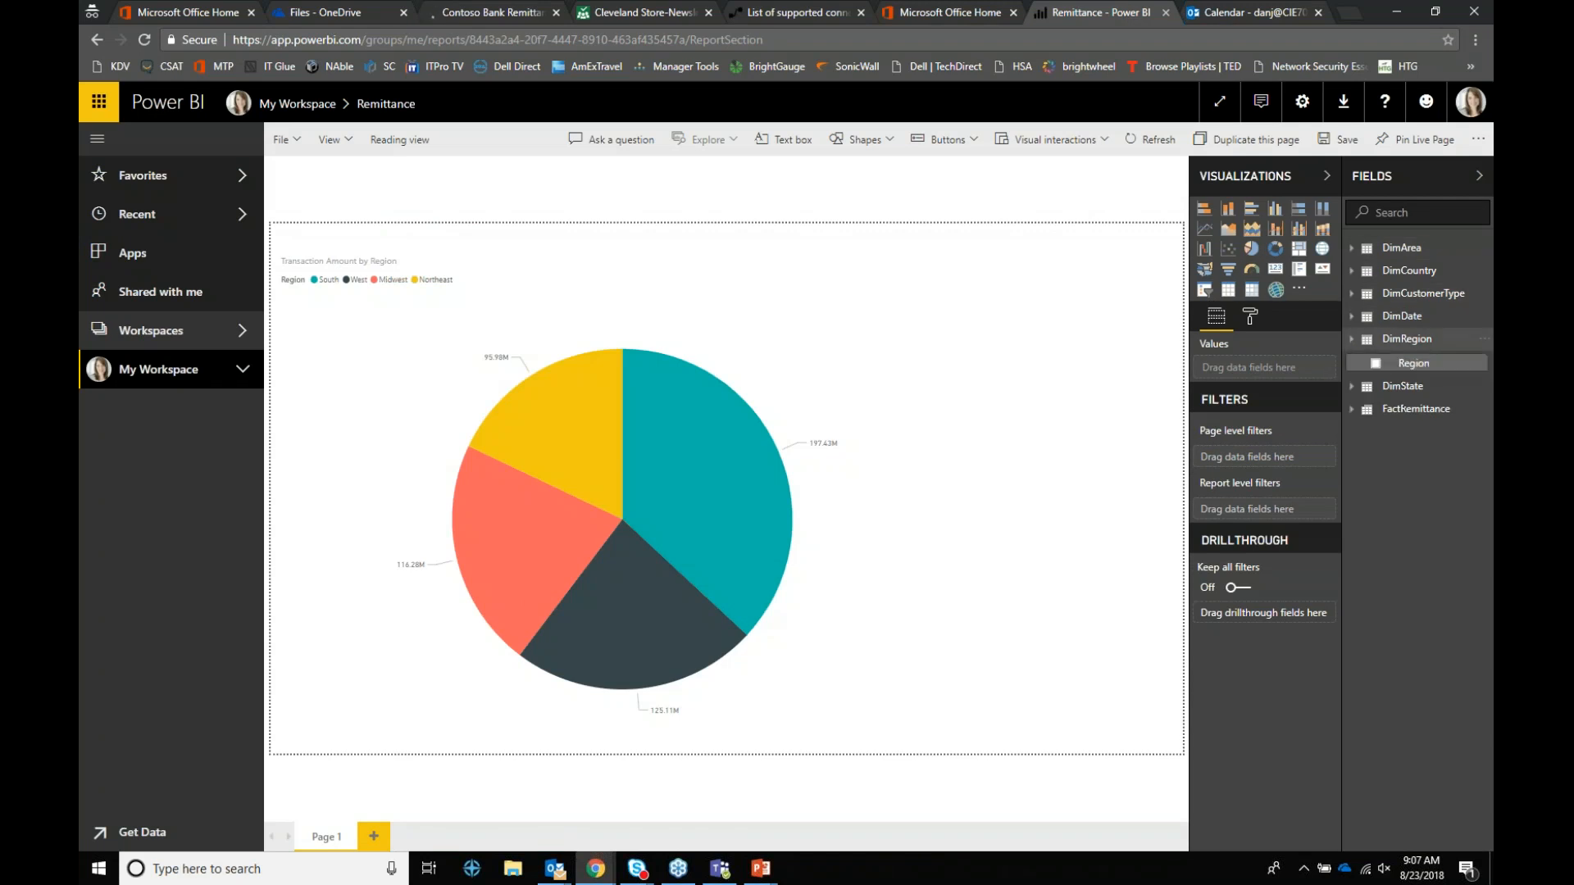
pyautogui.click(1351, 386)
pyautogui.click(1352, 434)
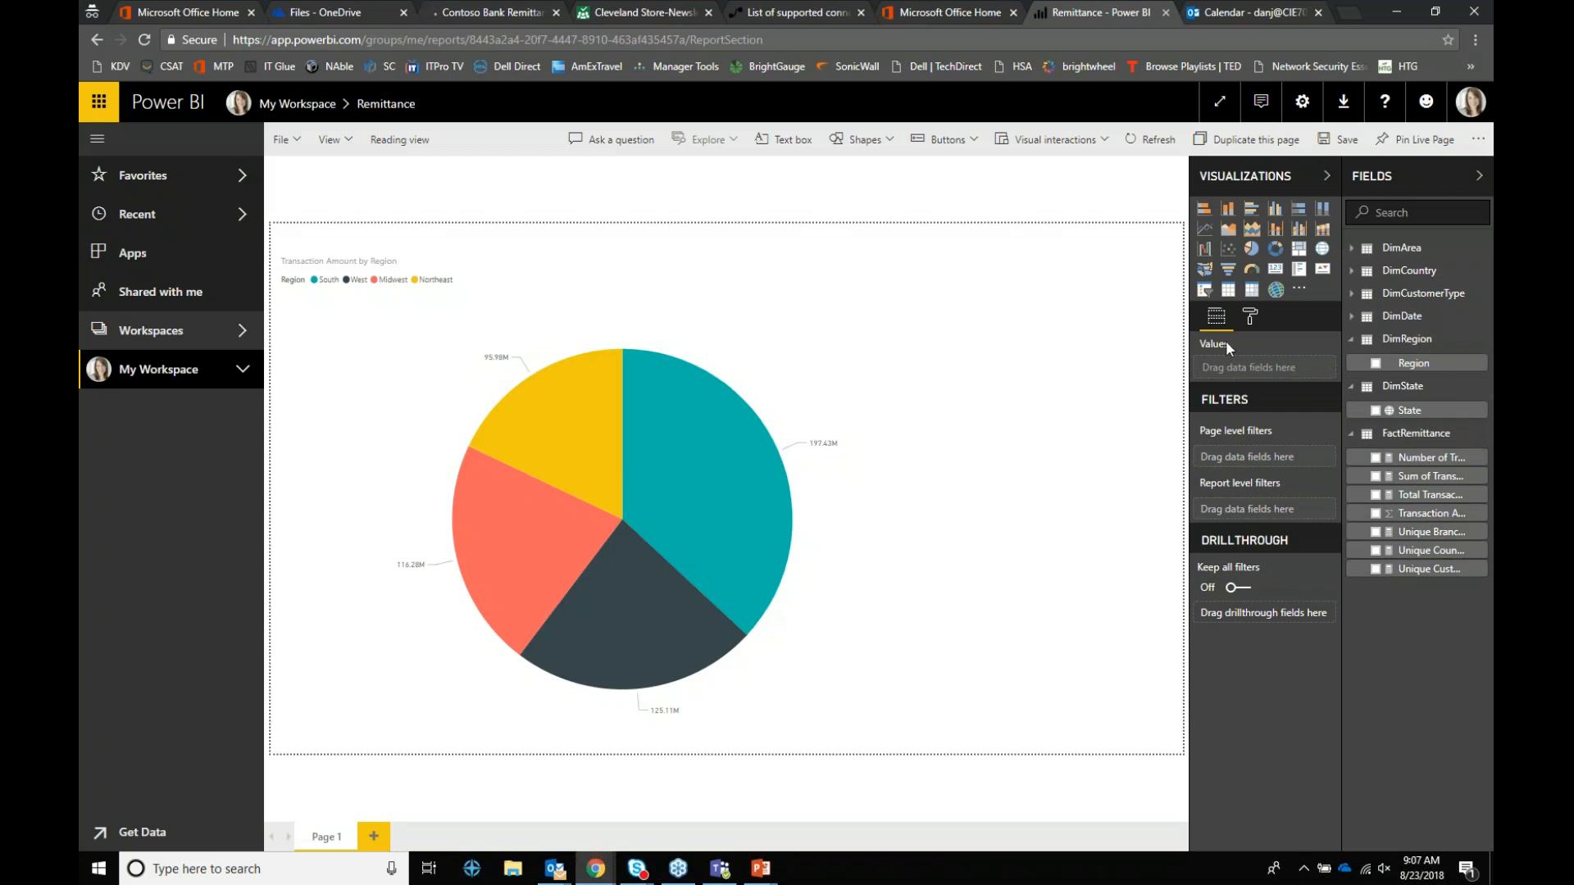
pyautogui.click(1246, 322)
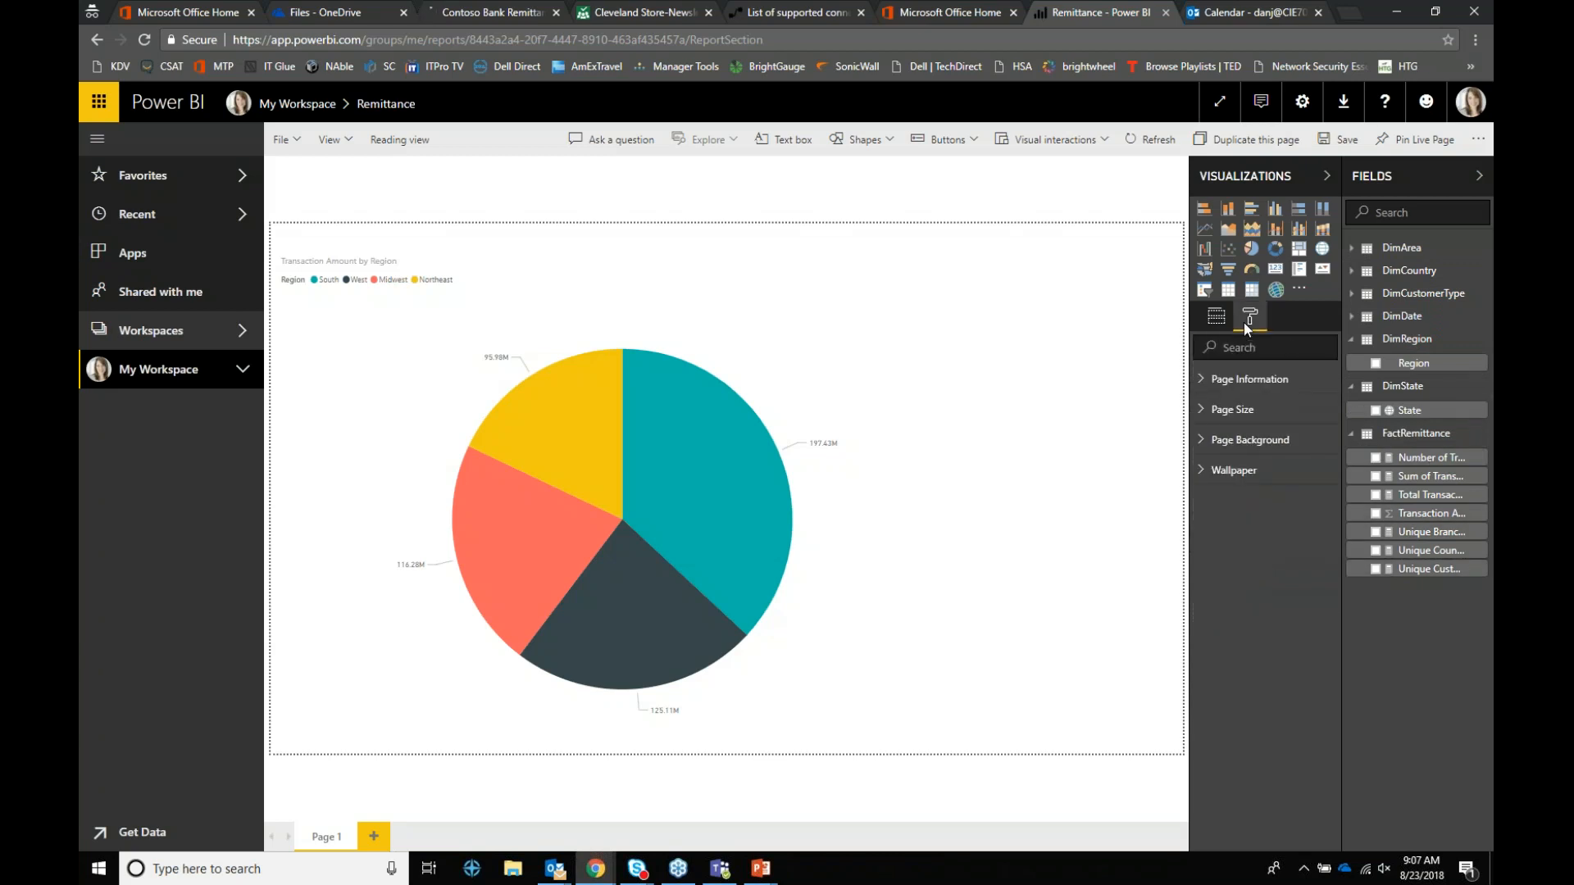
pyautogui.click(1212, 379)
pyautogui.click(1206, 526)
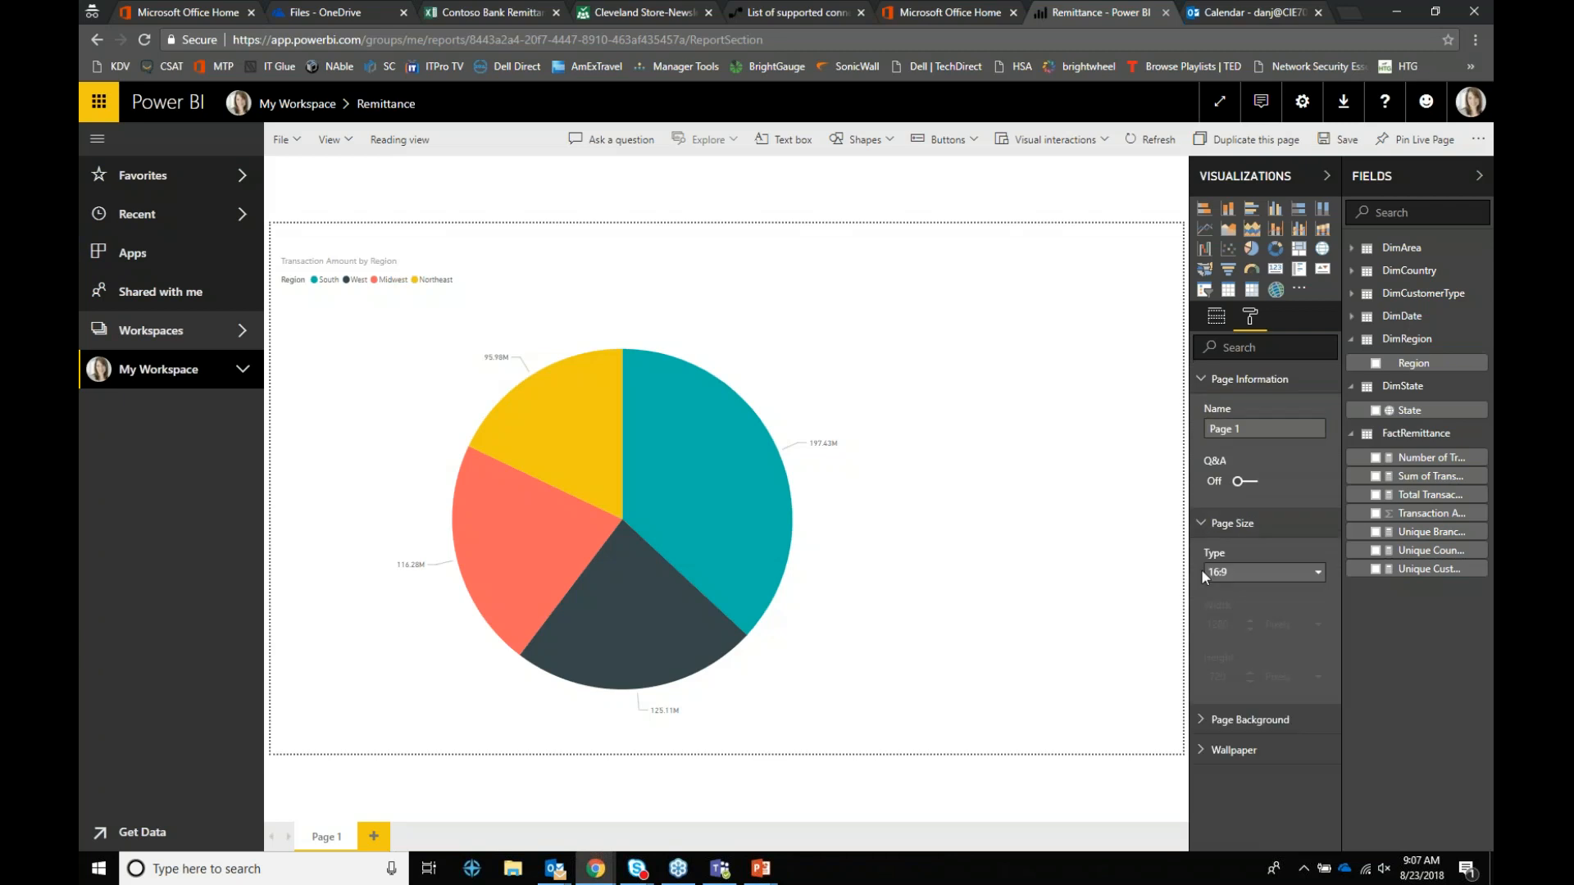
pyautogui.click(1217, 318)
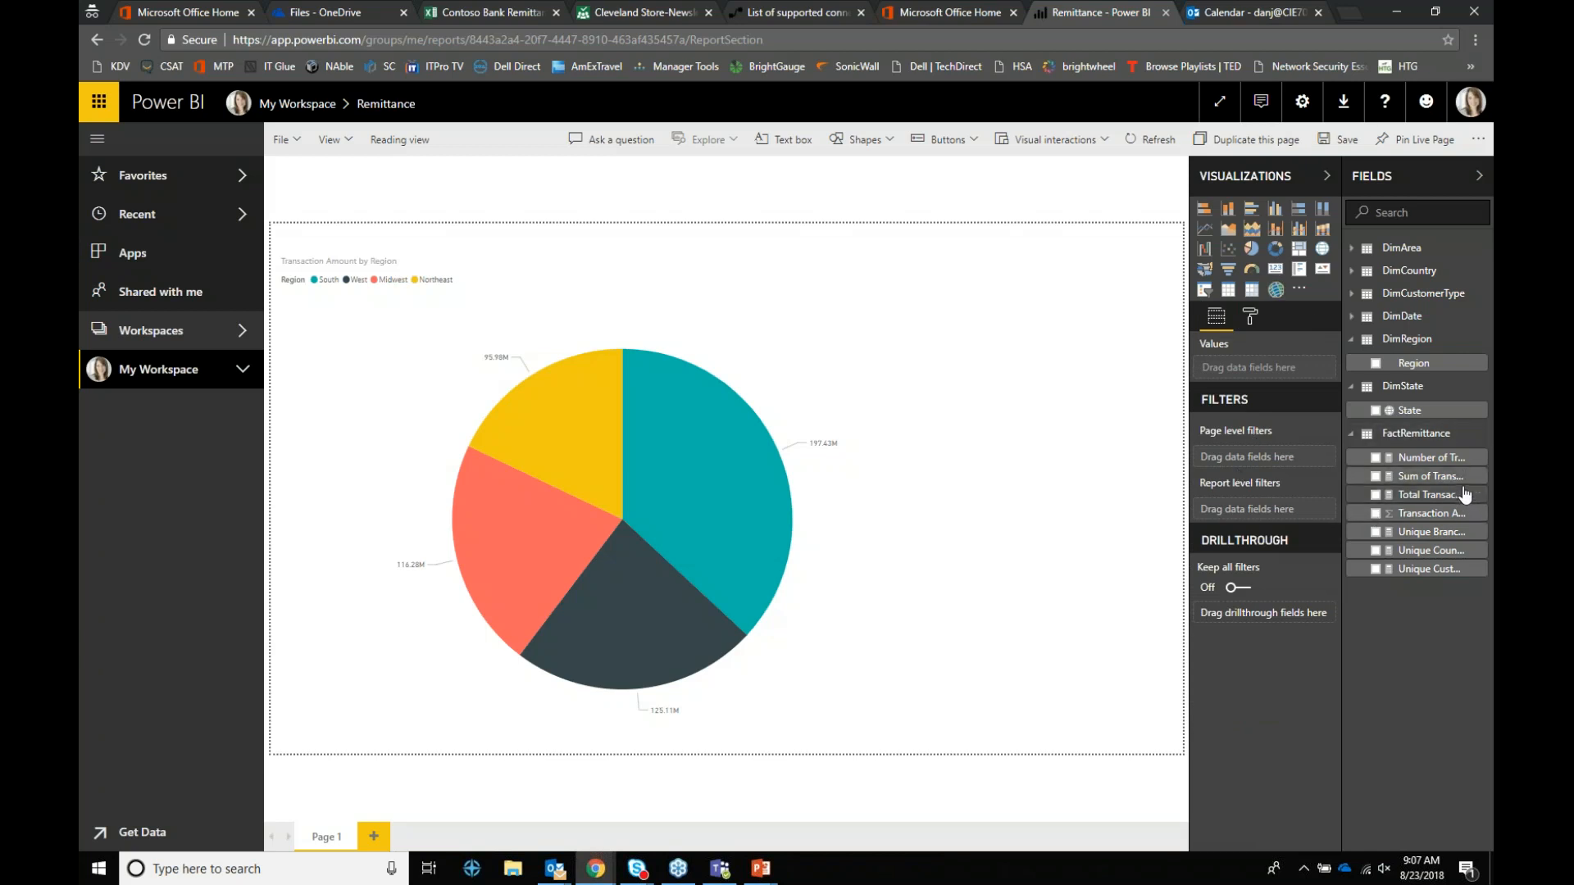
# Step: Add a page-level filter keeping Transaction Amount less than 100000000
pyautogui.moveTo(1453, 515); pyautogui.dragTo(1278, 459)
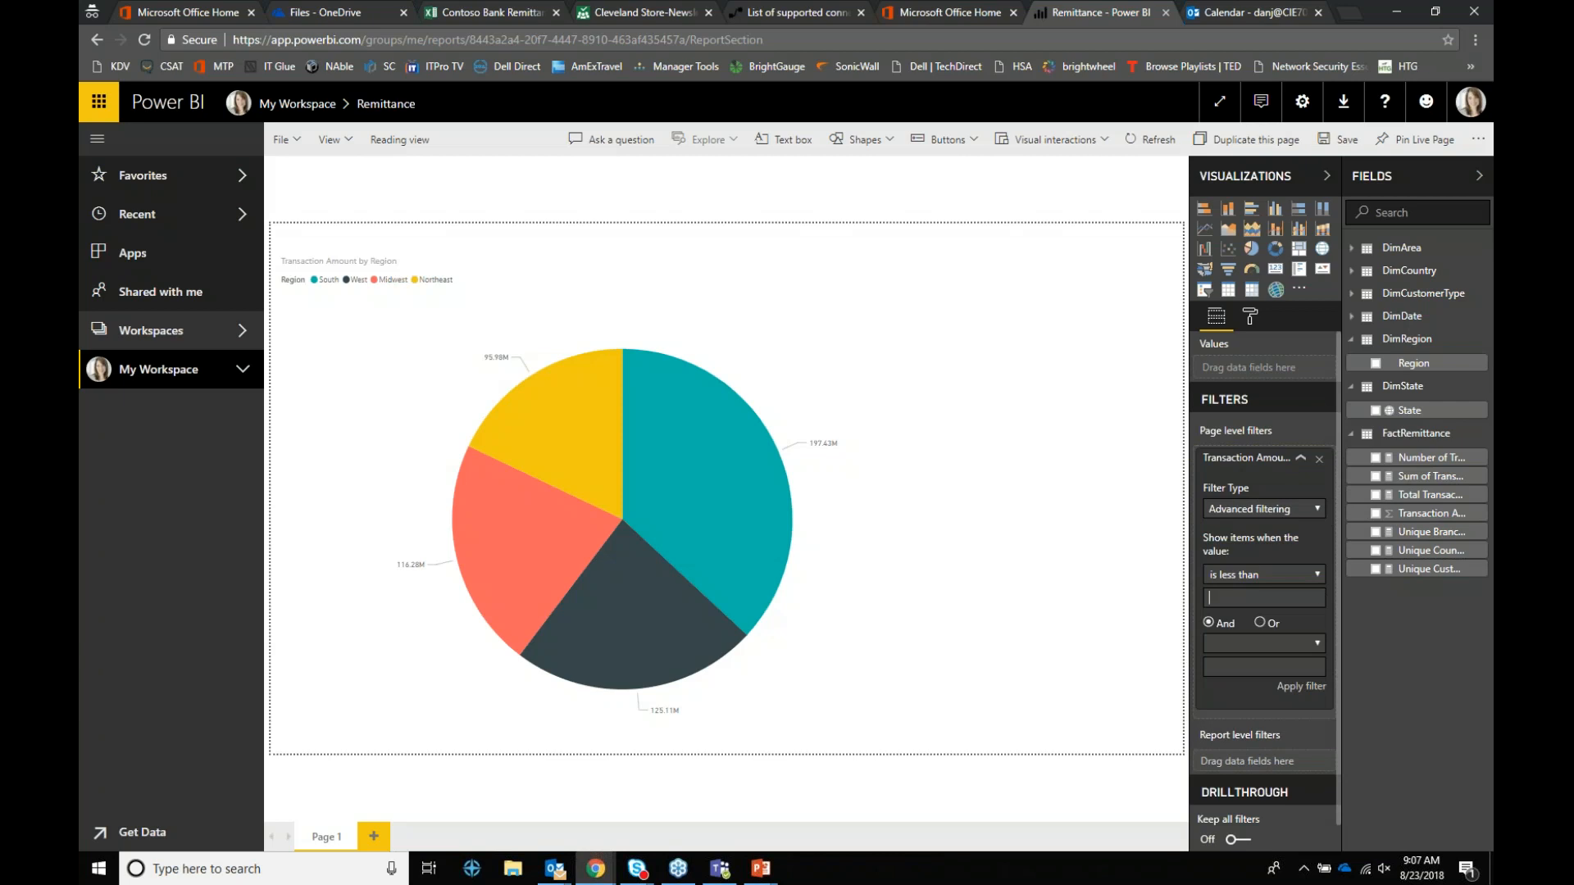
pyautogui.write('100000000')
pyautogui.press('Return')
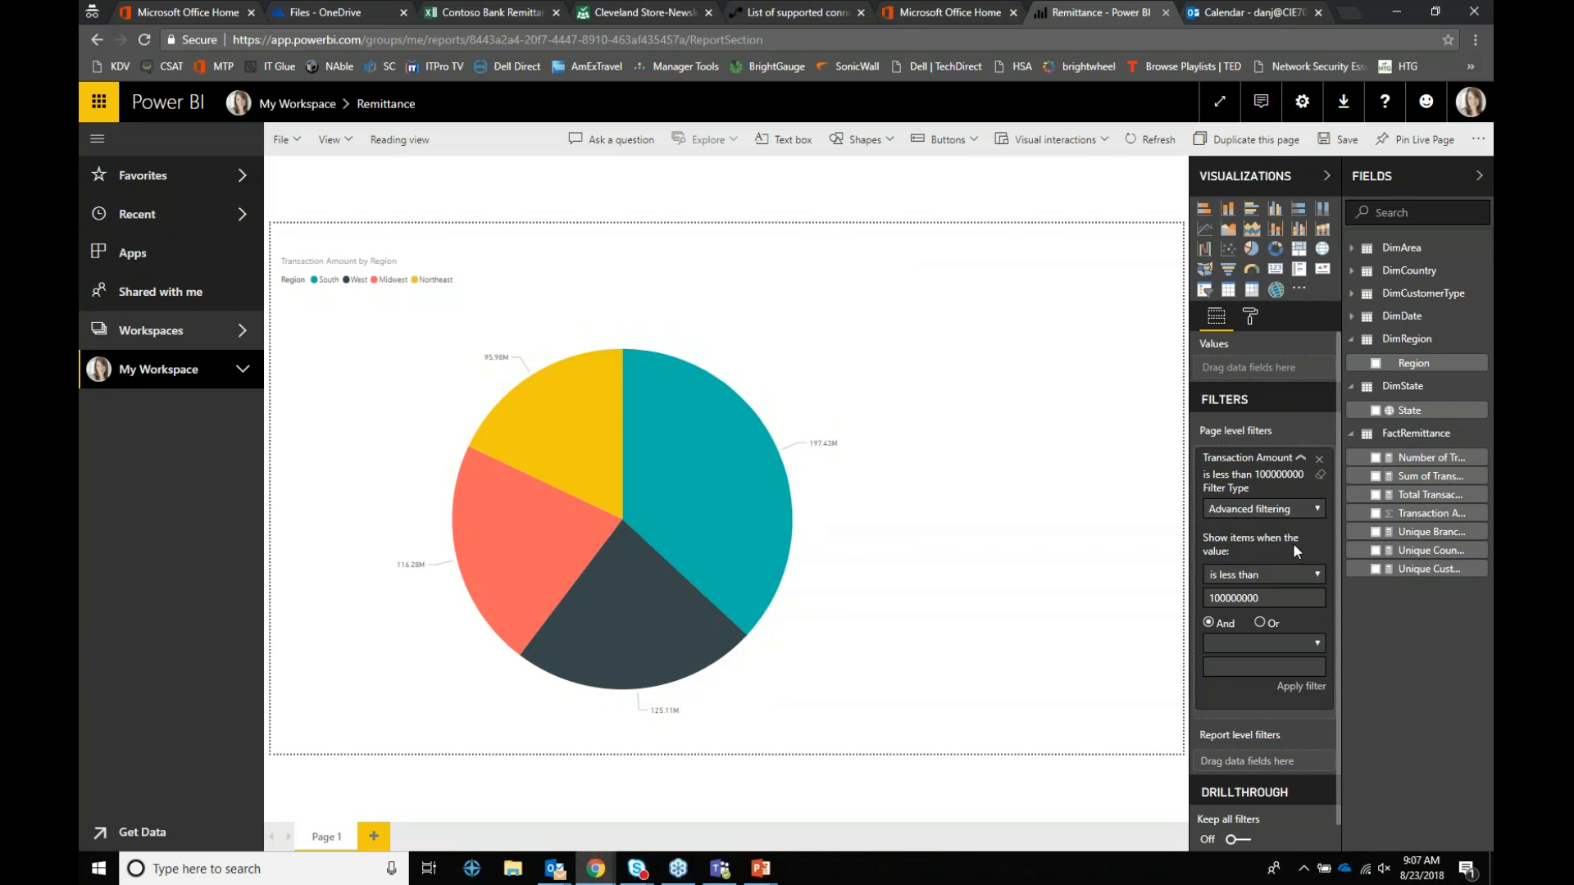
pyautogui.click(192, 375)
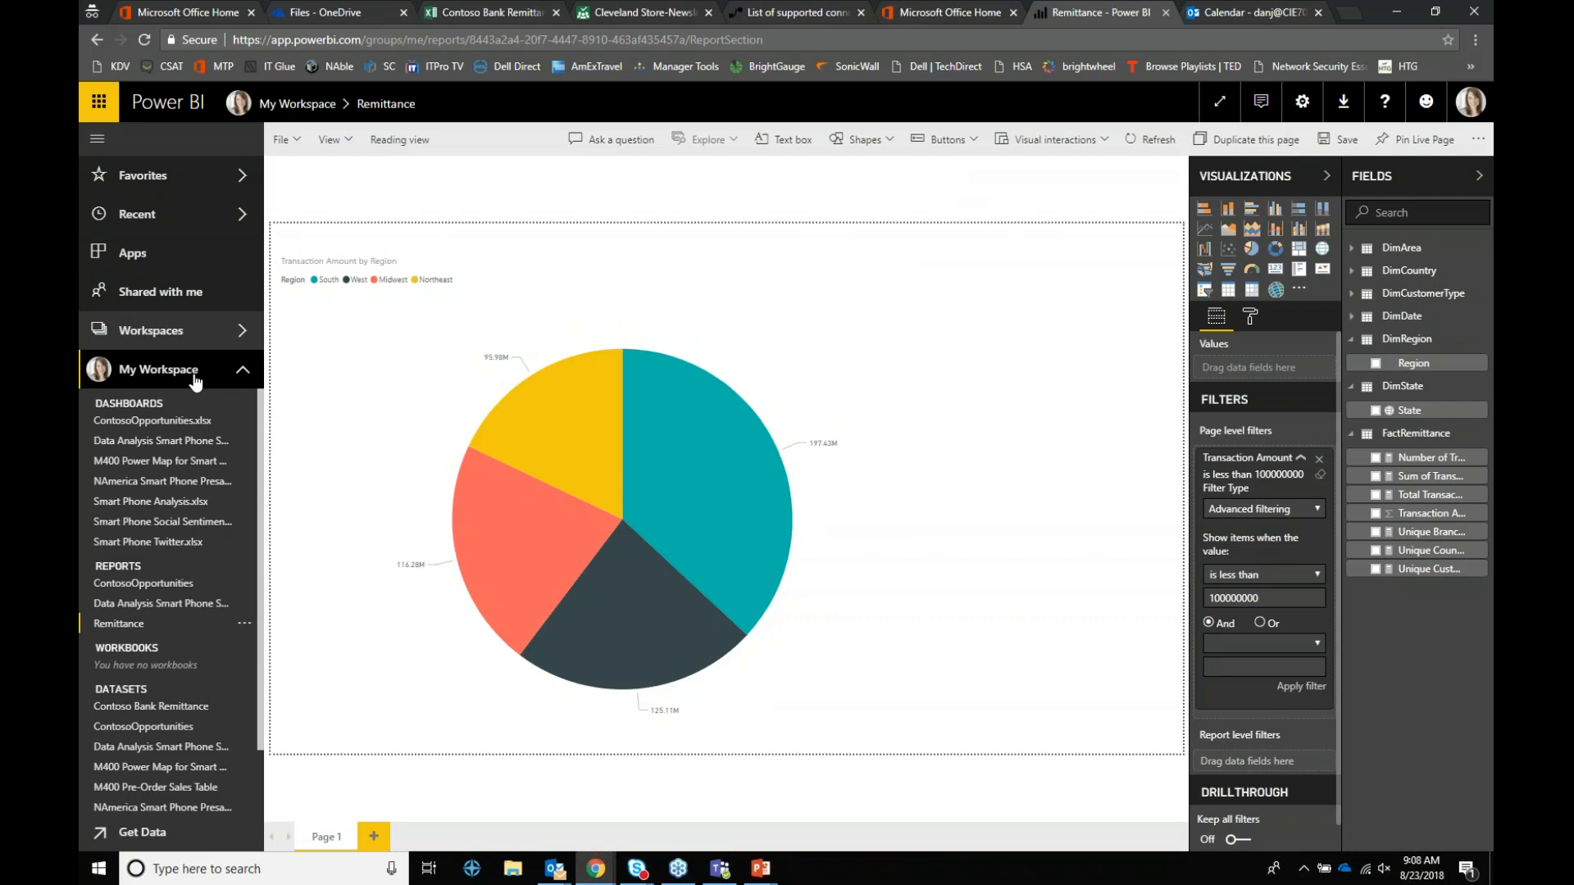
# Step: Discard the unsaved changes and open the Data Analysis Smart Phone Sales report from its dashboard tile
pyautogui.click(144, 177)
pyautogui.click(941, 520)
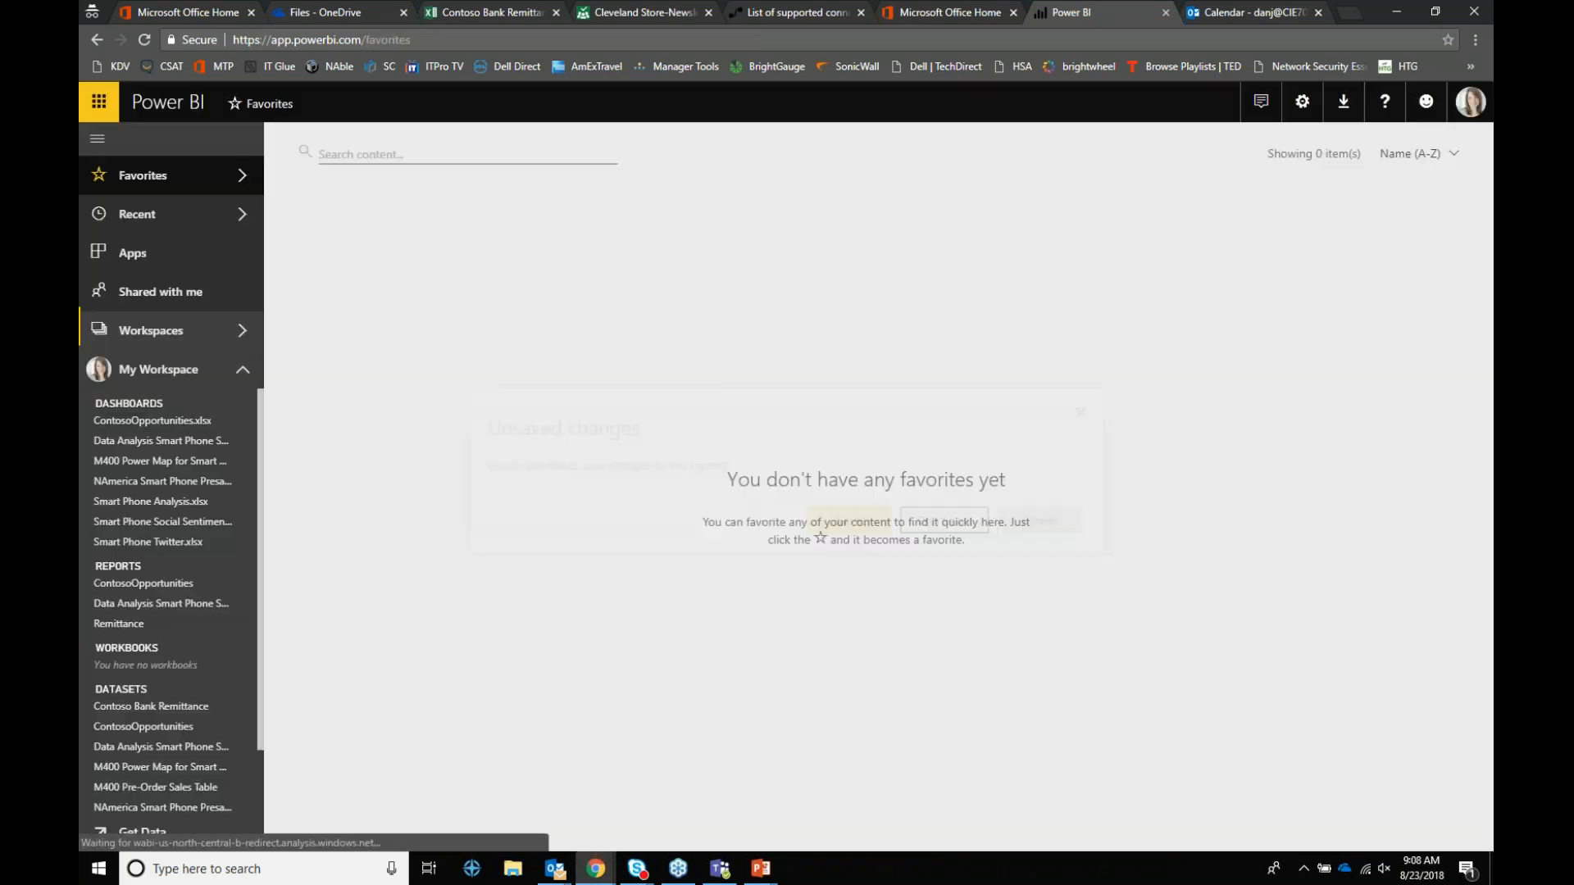
pyautogui.click(160, 461)
pyautogui.click(161, 441)
pyautogui.click(453, 313)
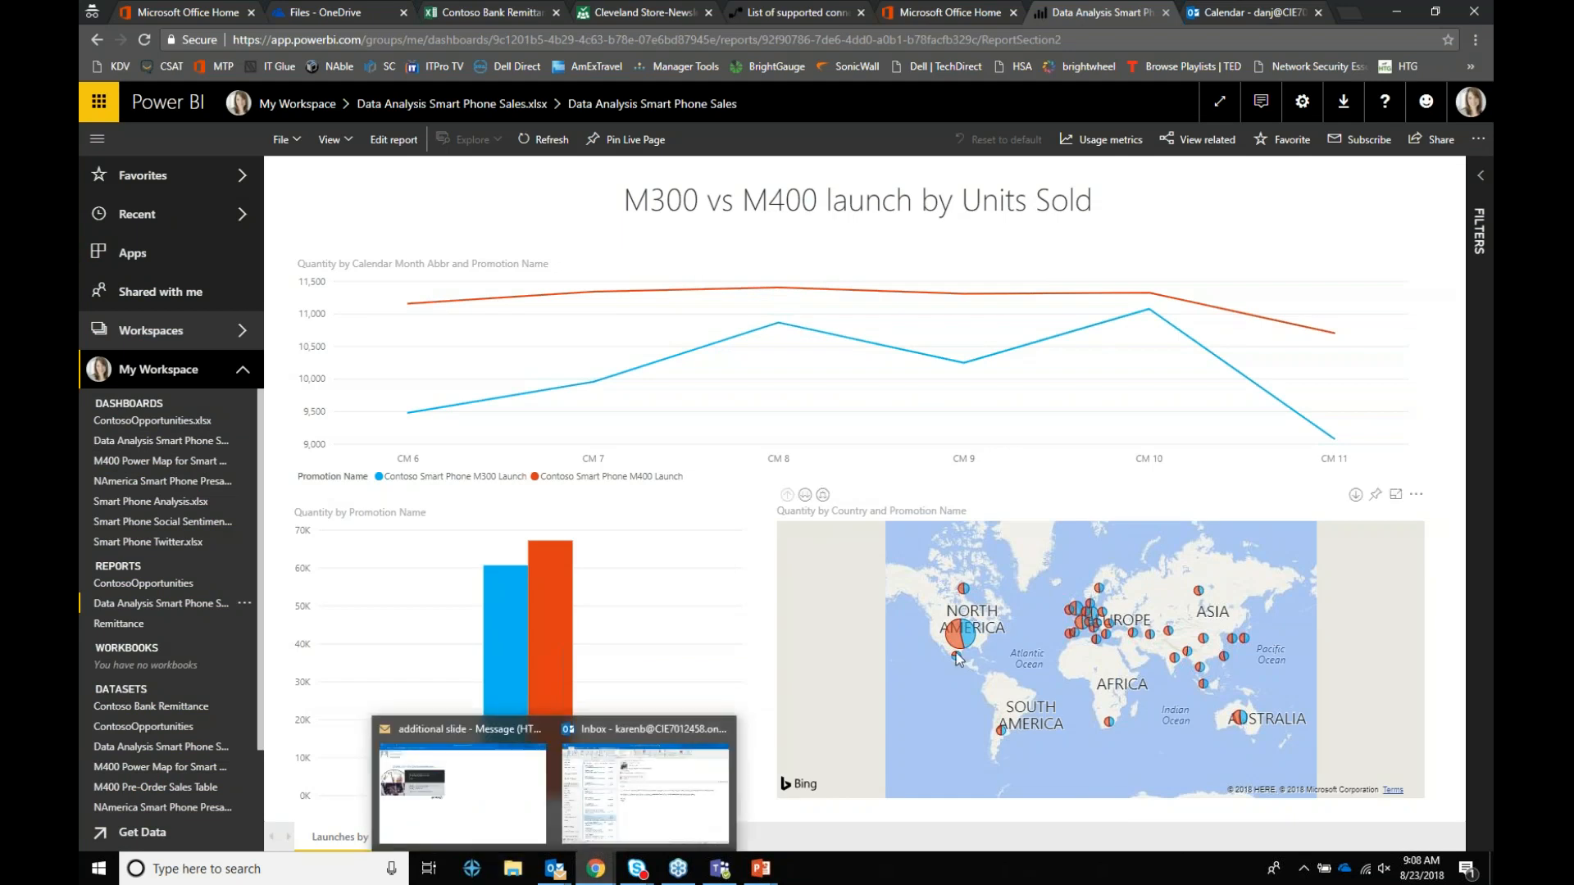
# Step: Open the report's Share pane and add a colleague as recipient by e-mail address
pyautogui.moveTo(1096, 637)
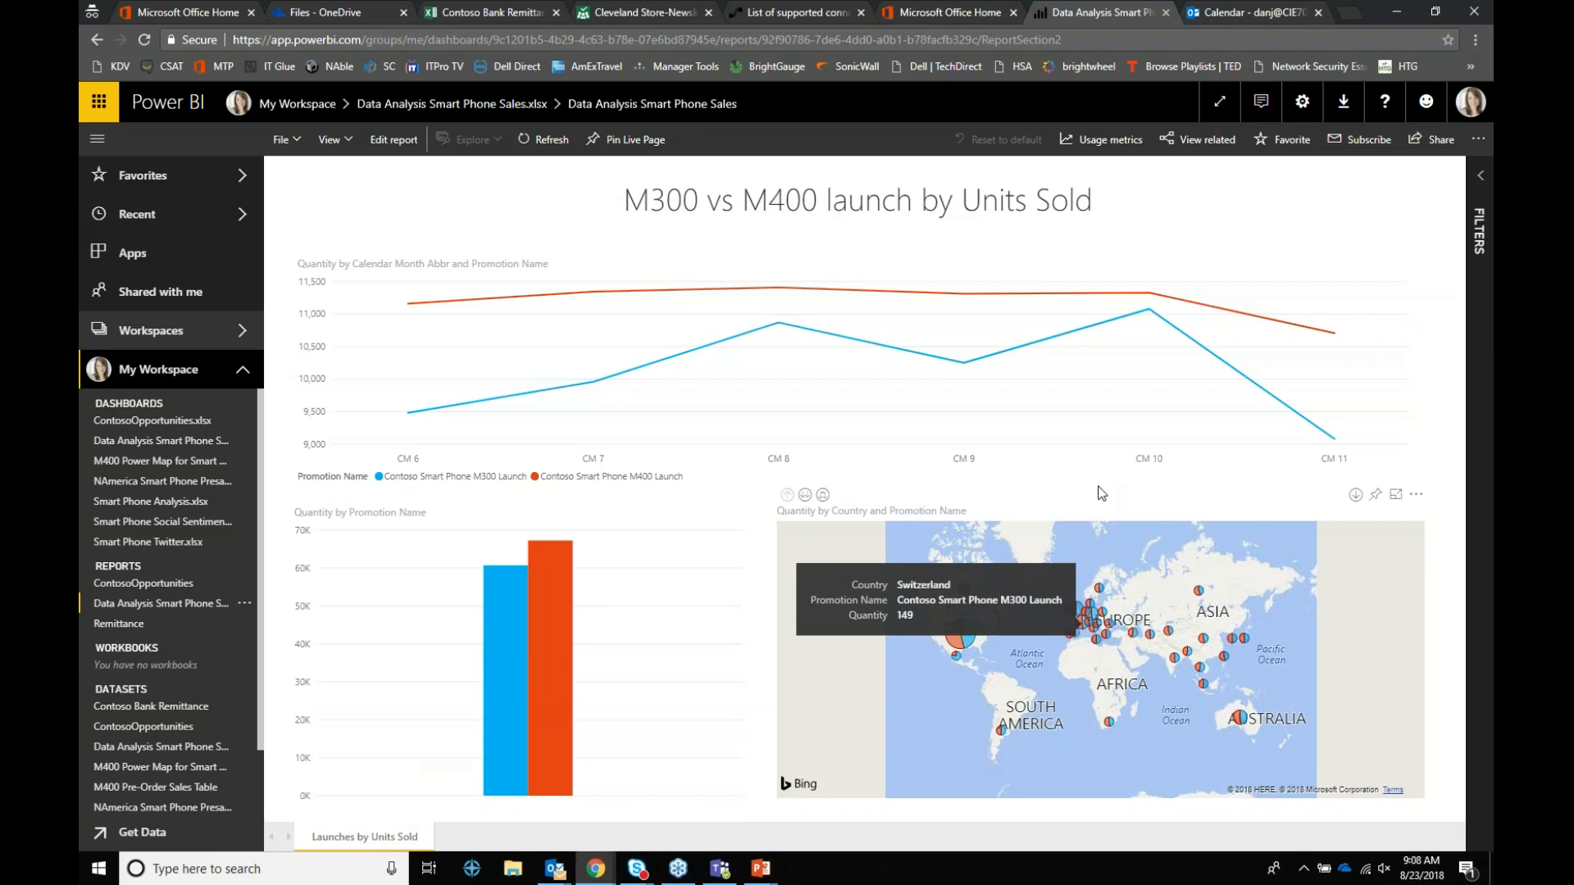
pyautogui.click(1440, 142)
pyautogui.click(1136, 332)
pyautogui.click(1136, 353)
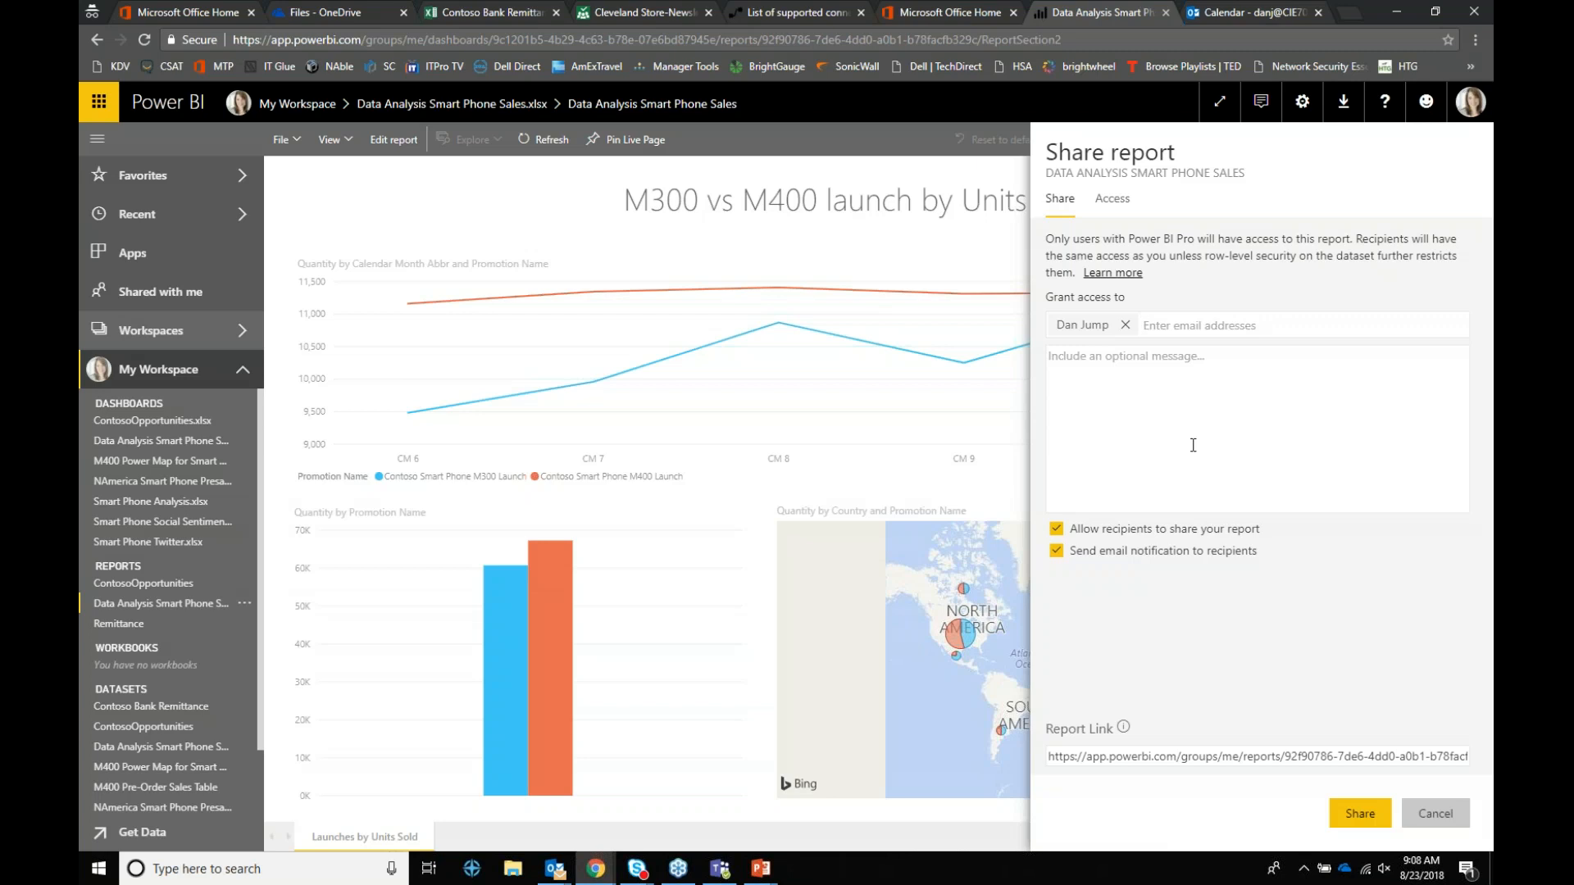
# Step: Send the report share, then advance the slideshow to the 'Microsoft O365 Immersion Experience' slide
pyautogui.click(1336, 808)
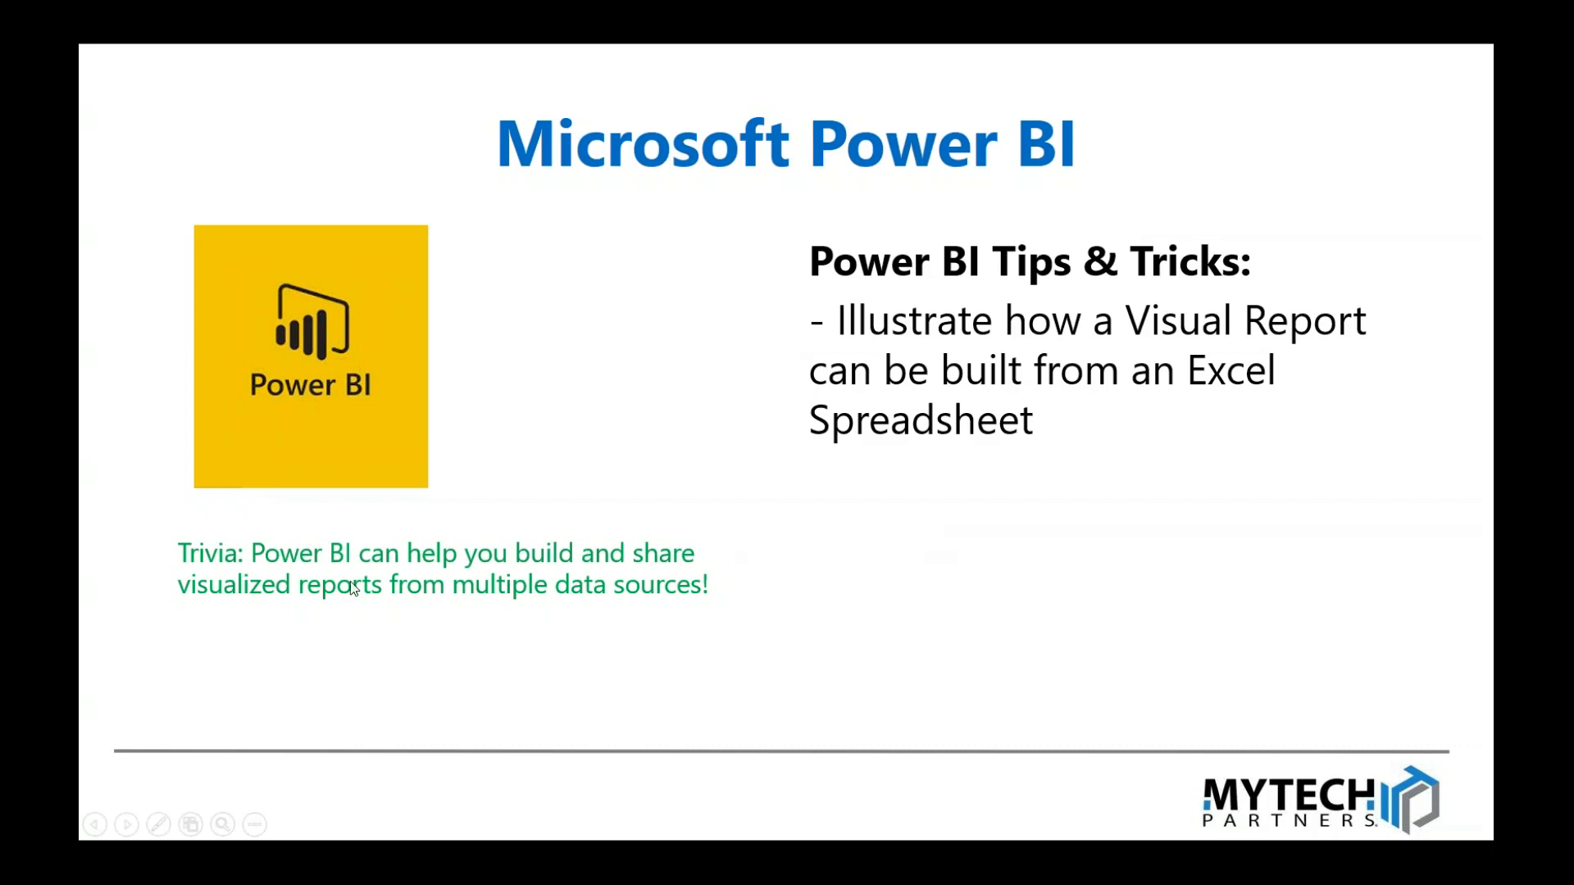
pyautogui.click(509, 449)
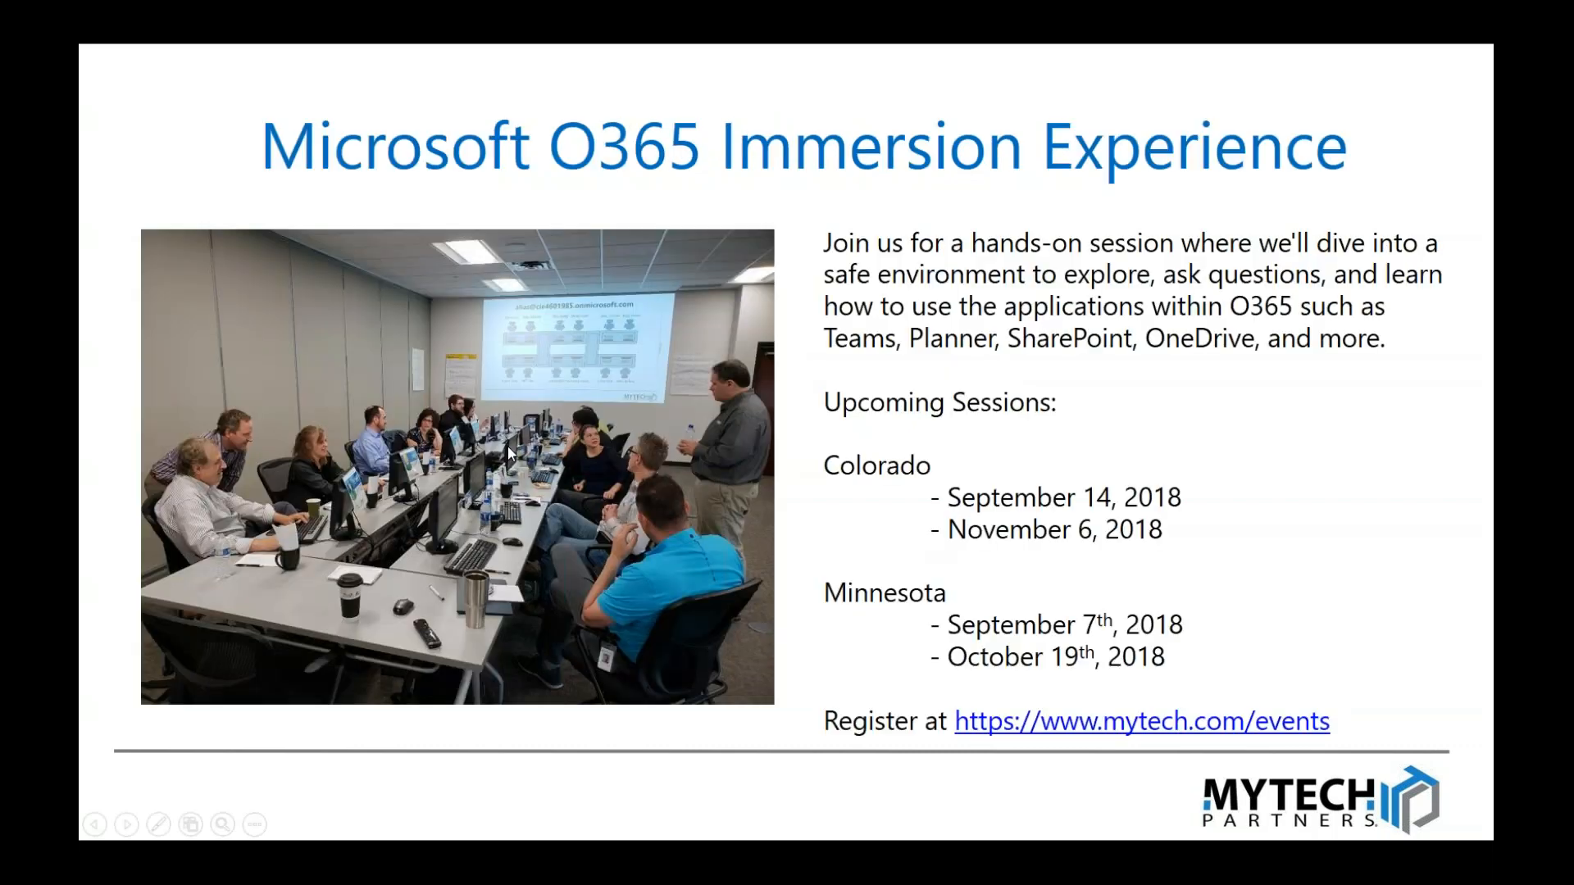